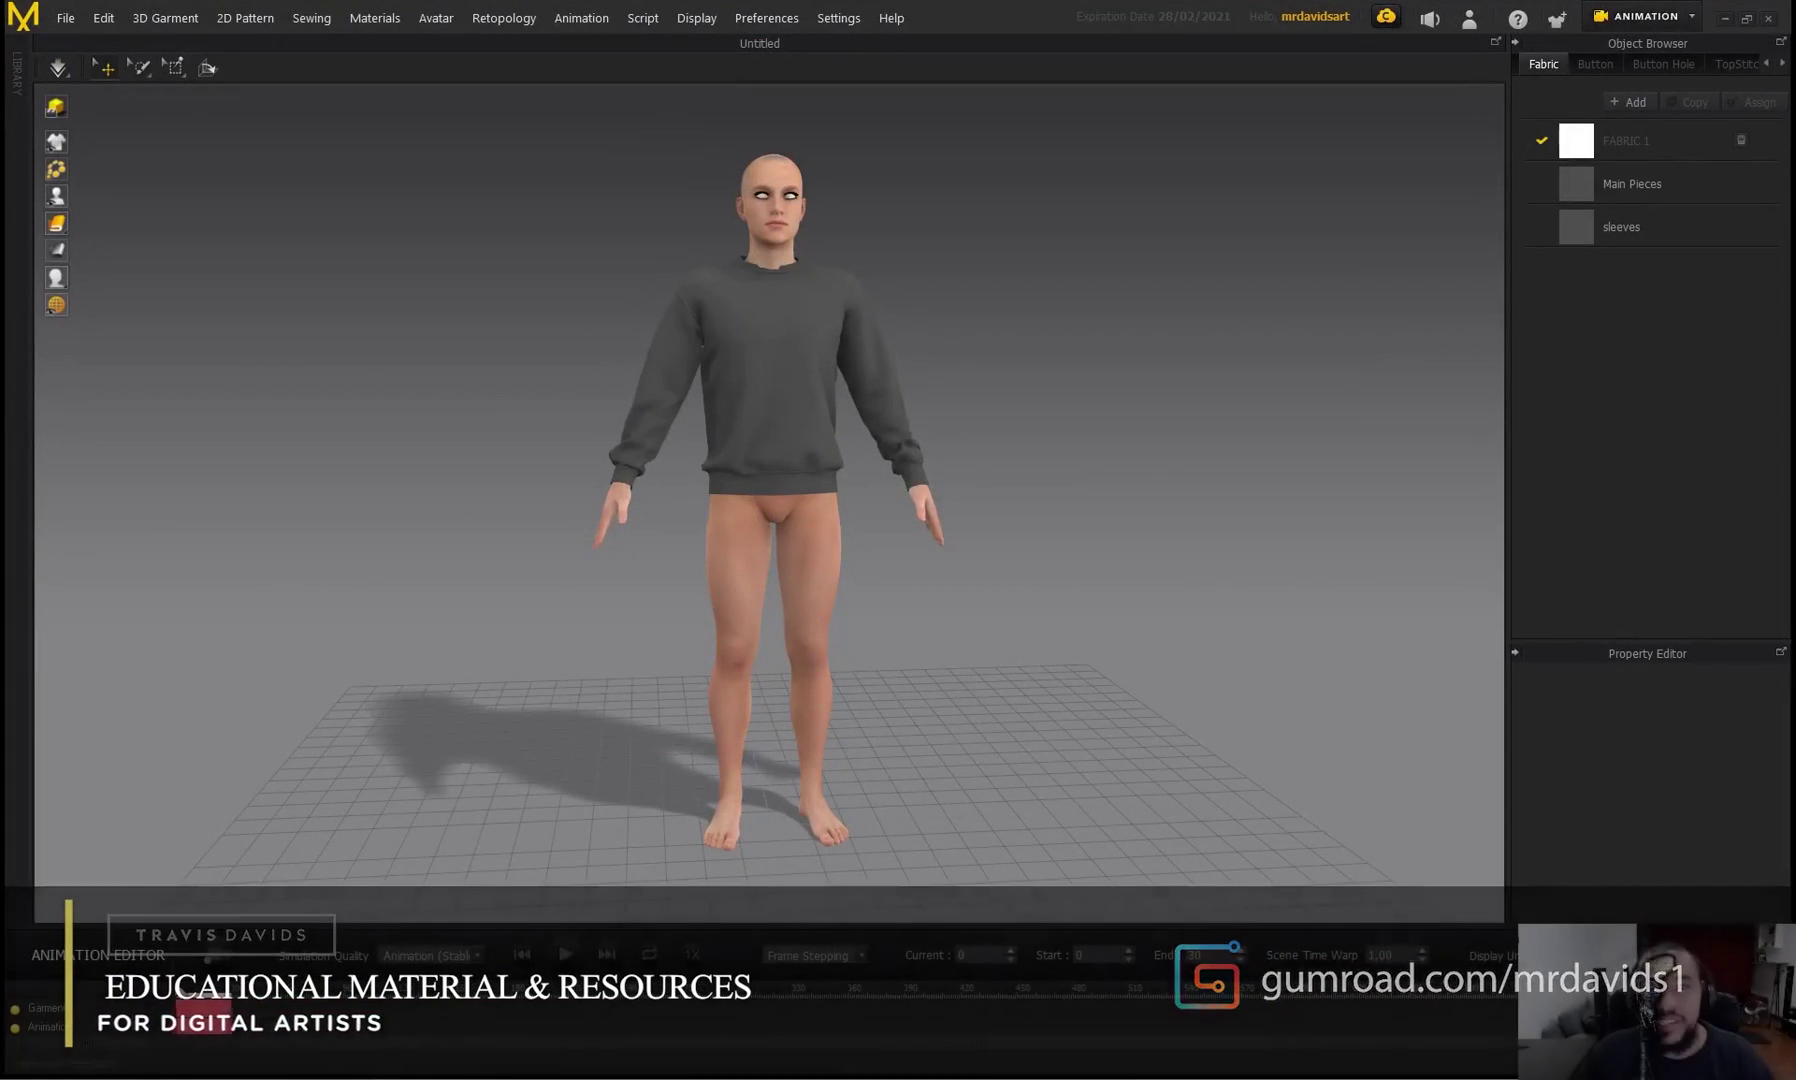
- Scrub the animation to frame 22 to preview the avatar raising its arms into the flex pose
mouse_move(177, 990)
mouse_down()
mouse_move(226, 994)
mouse_move(152, 986)
mouse_up()
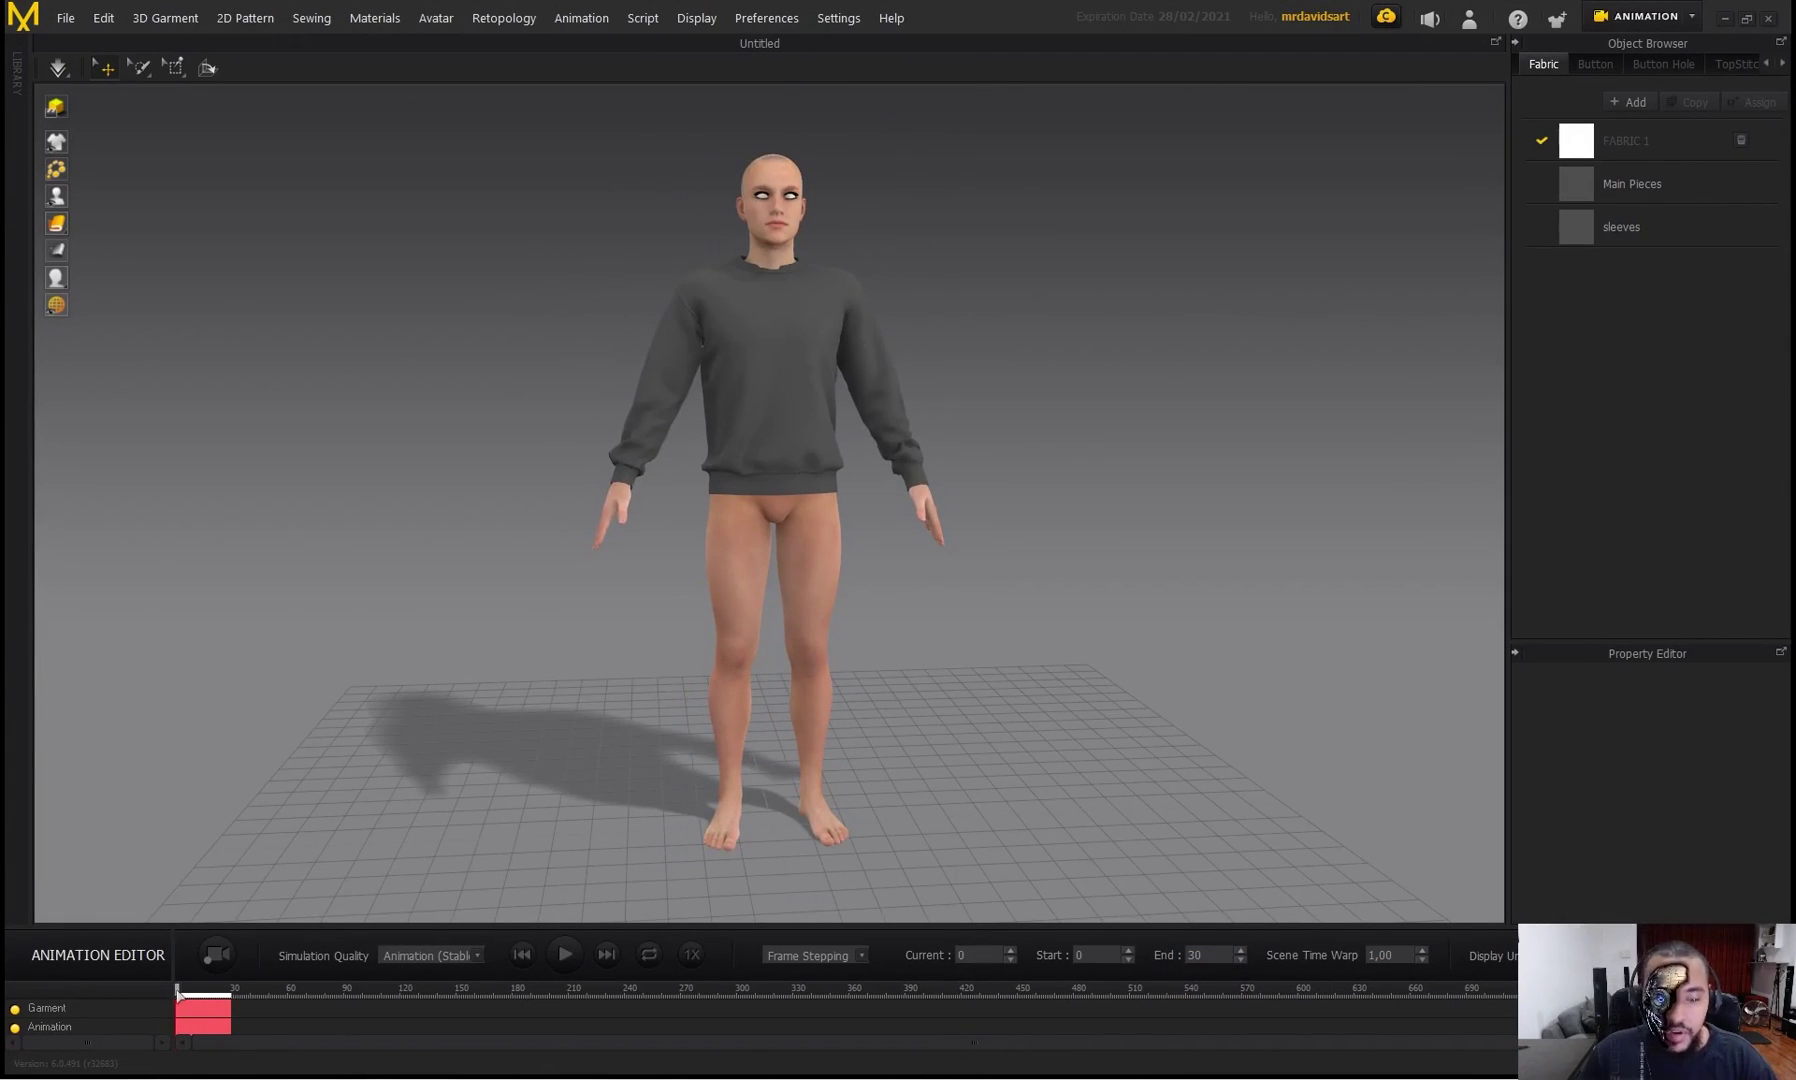
mouse_move(179, 993)
mouse_down()
mouse_move(231, 1000)
mouse_move(159, 989)
mouse_up()
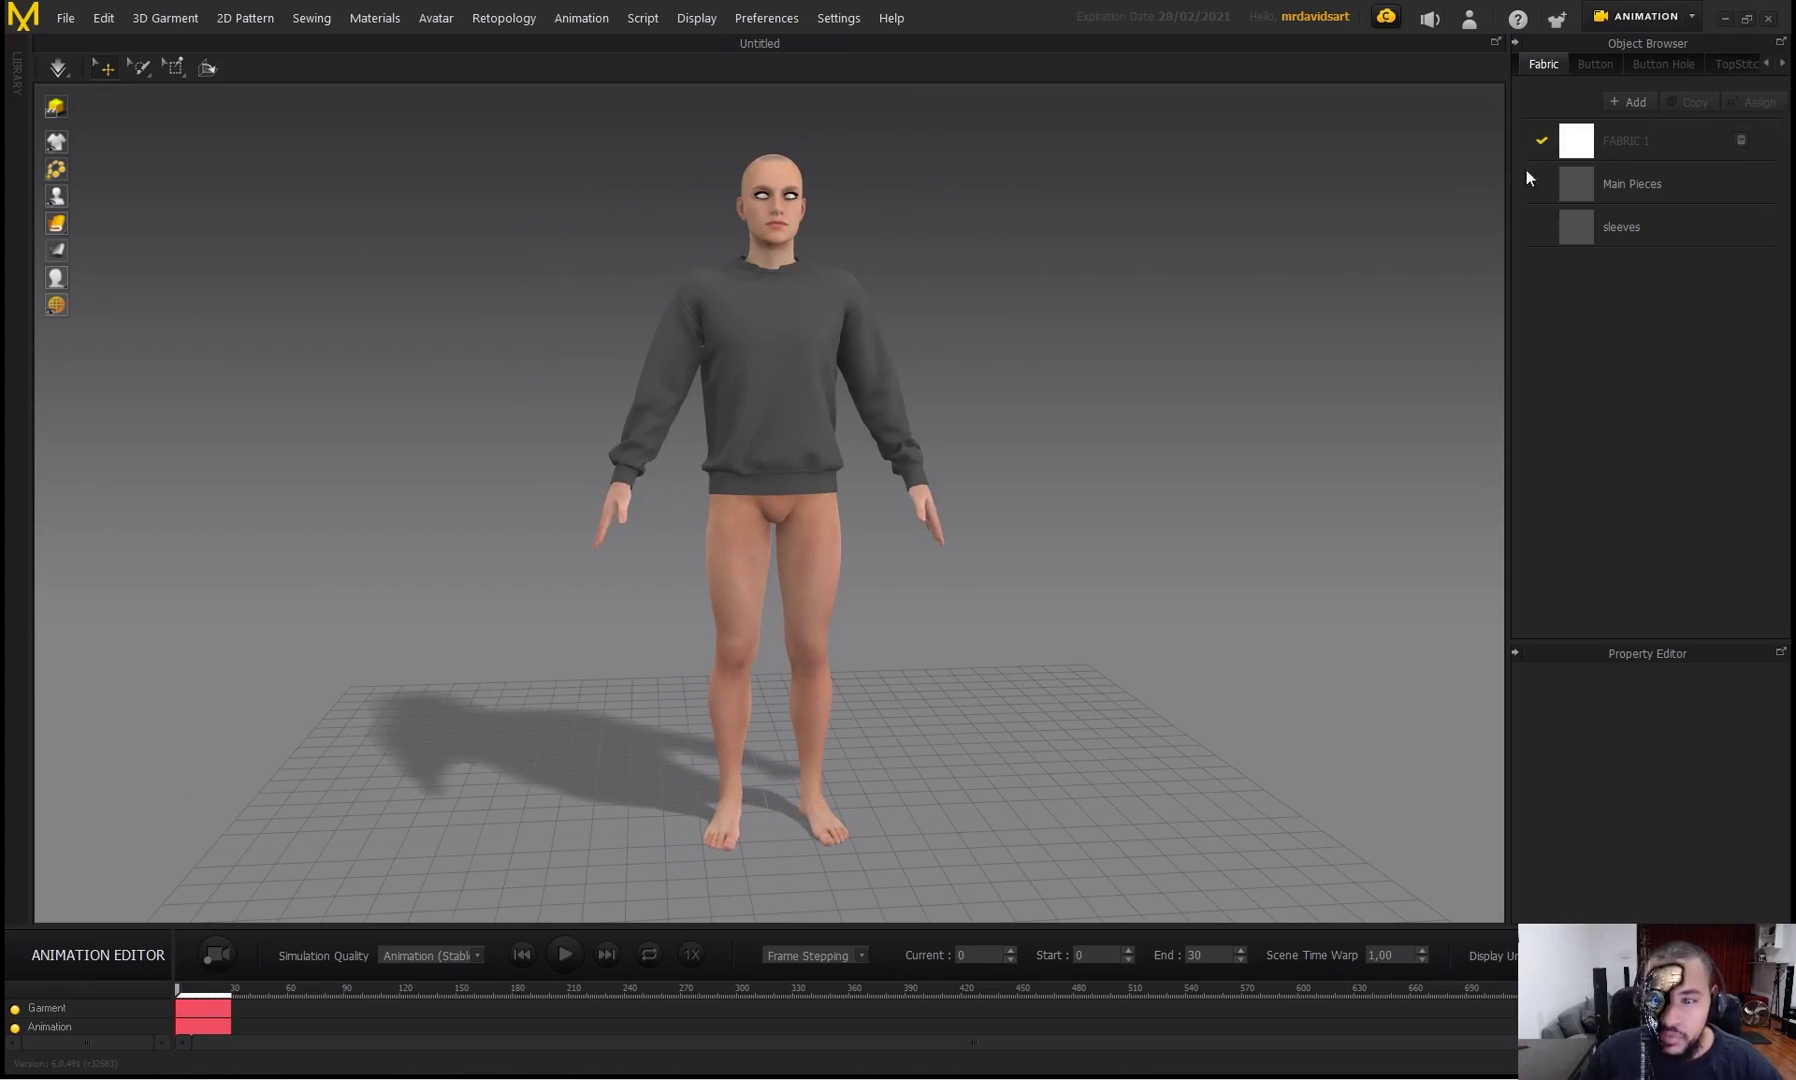
- Minimize Marvelous Designer, open MD POSES on the desktop and open its OBJ folder
click(1724, 20)
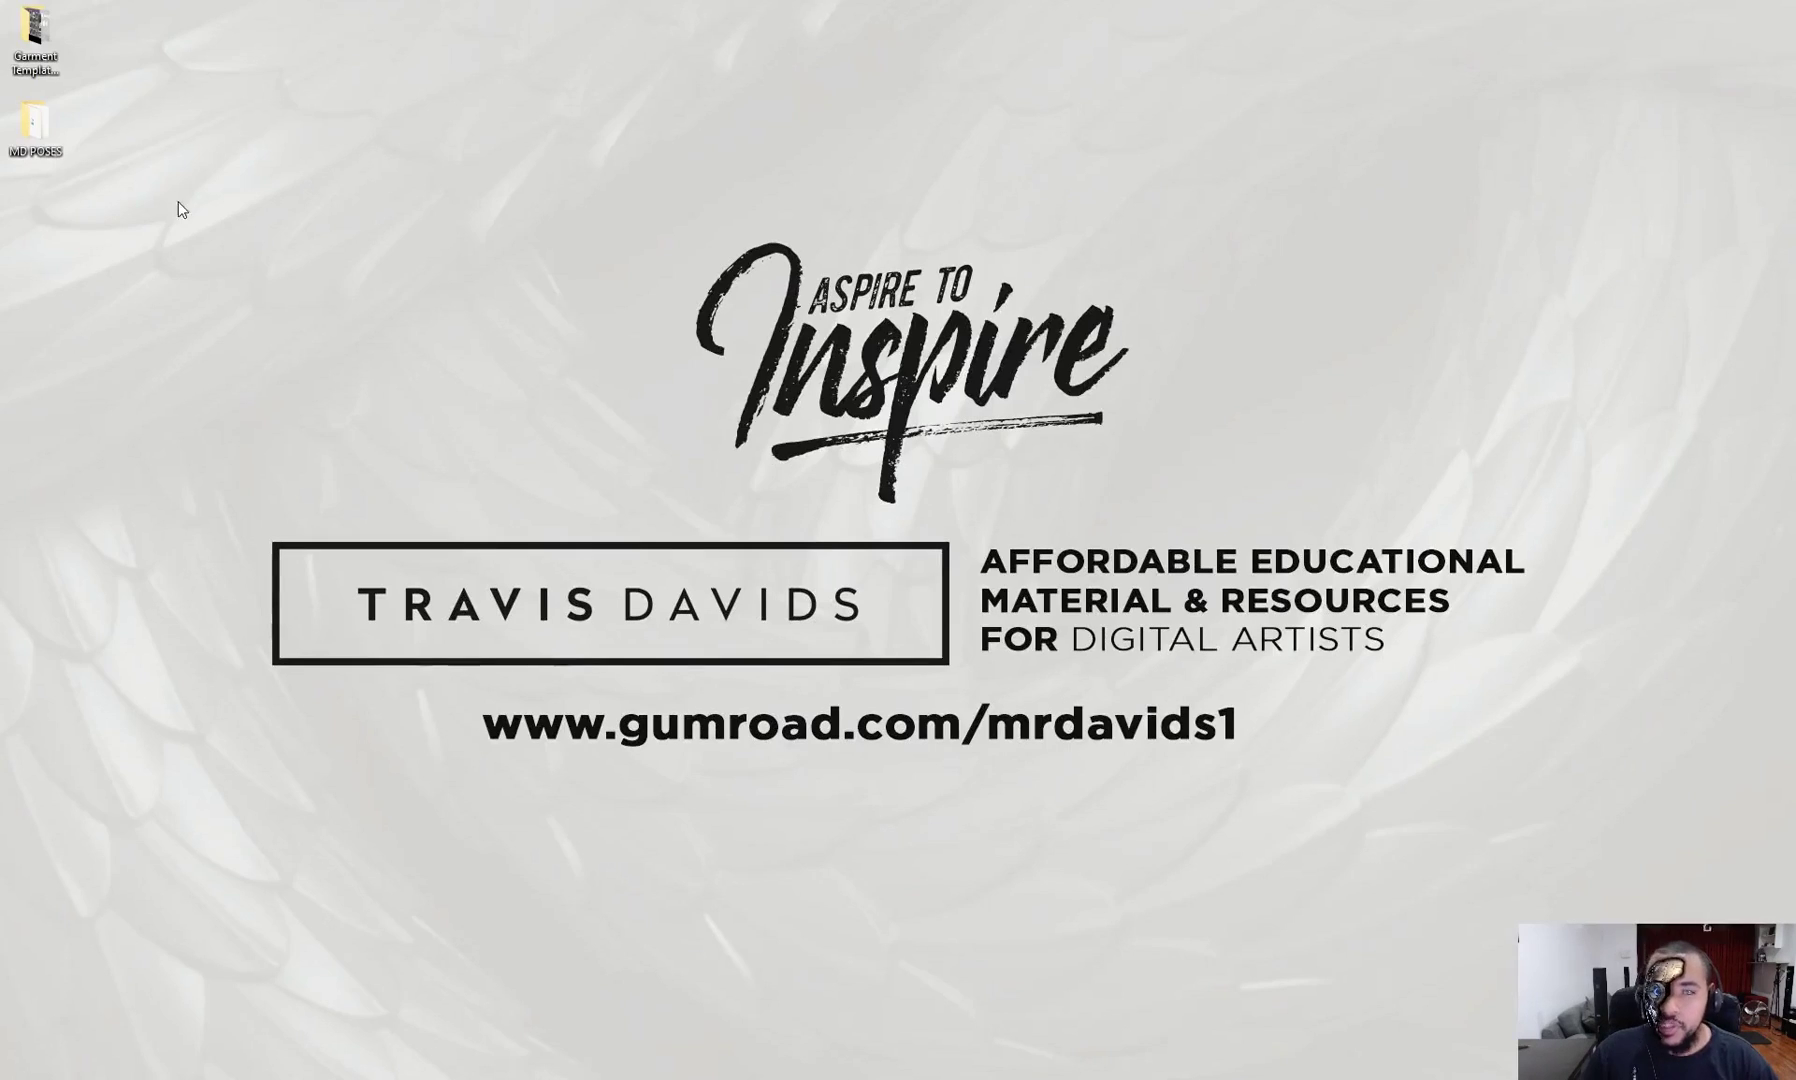
double_click(29, 135)
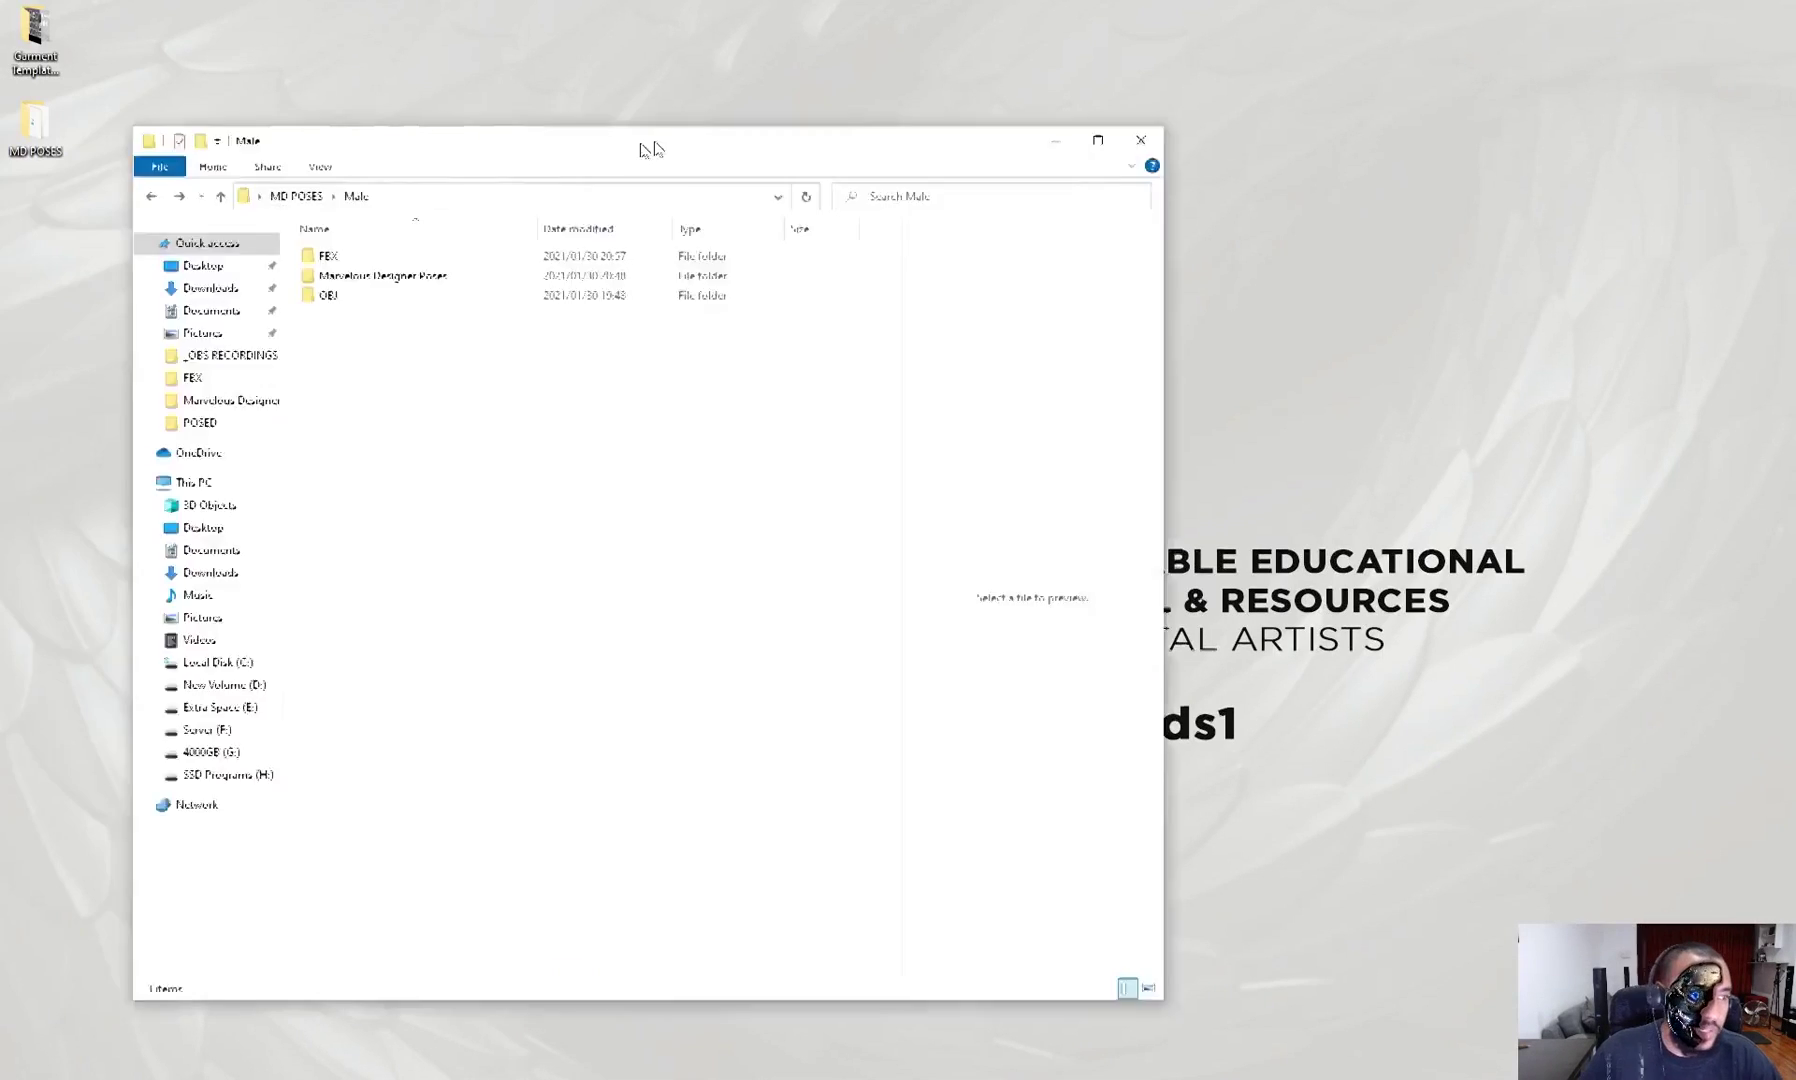
drag(644, 146, 1040, 140)
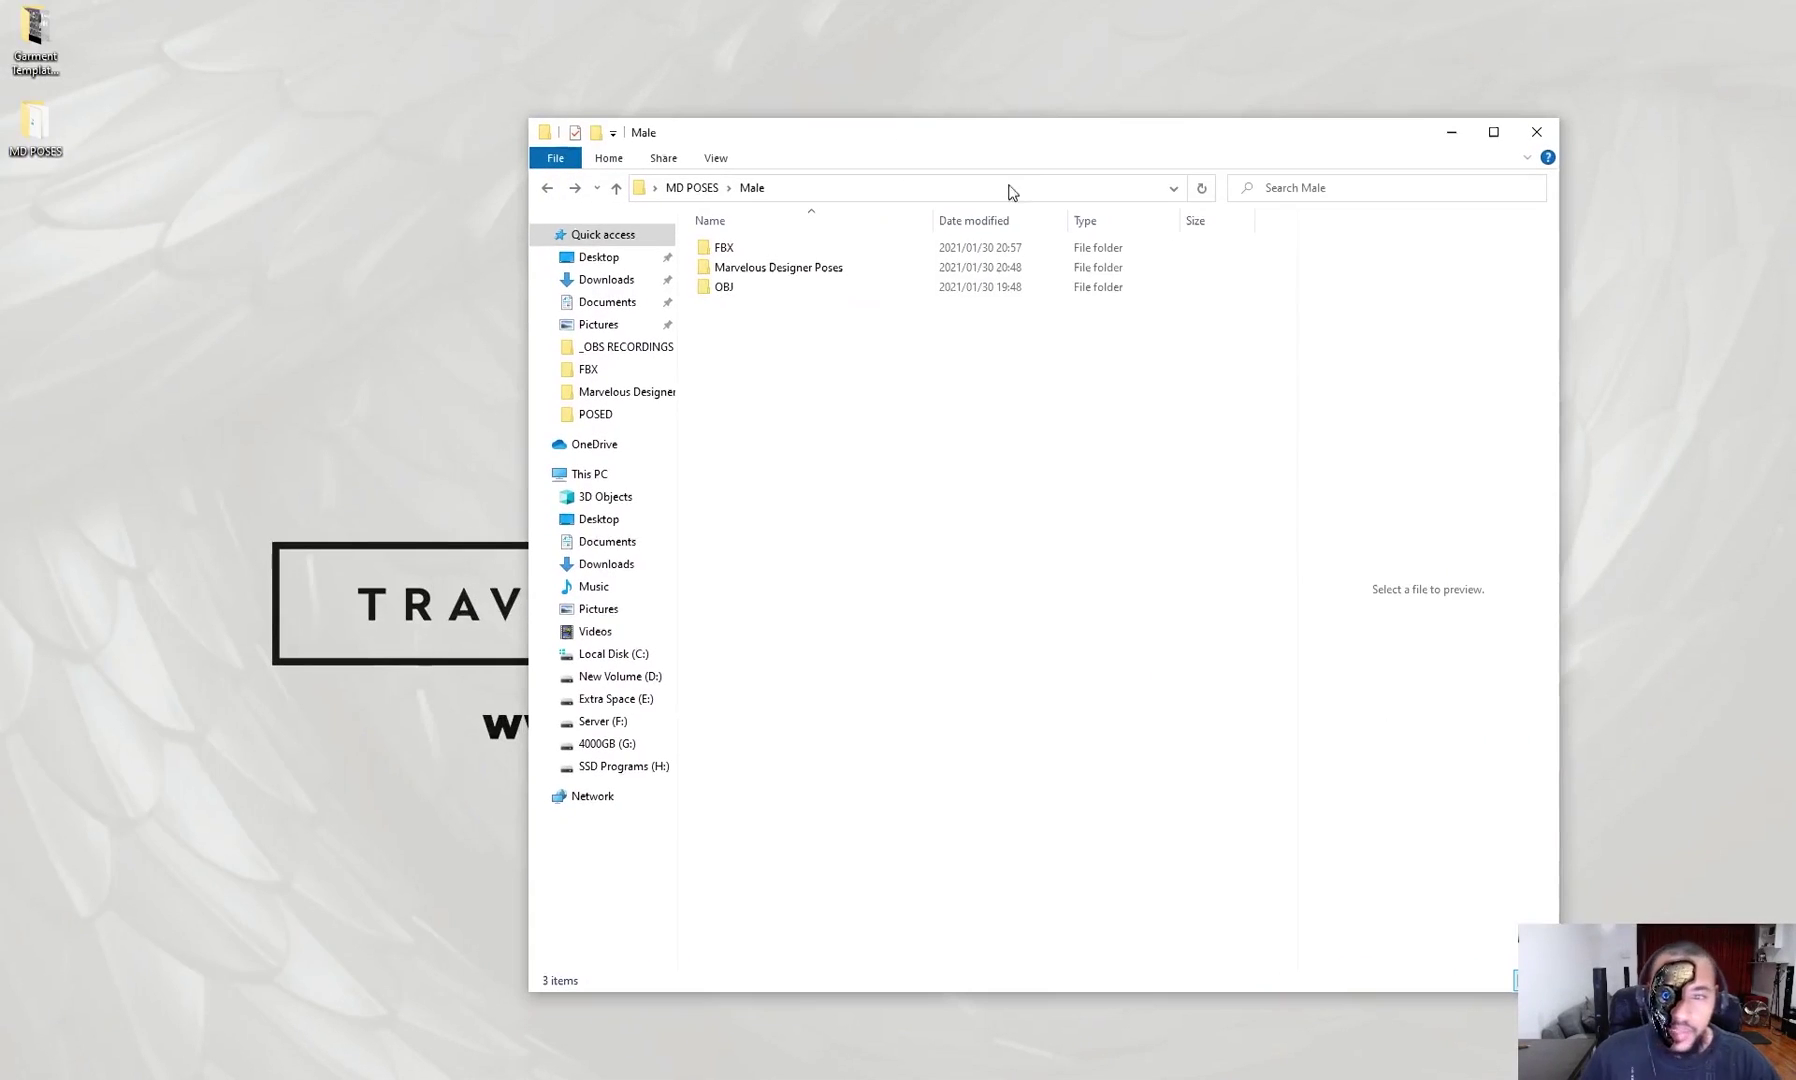
click(739, 289)
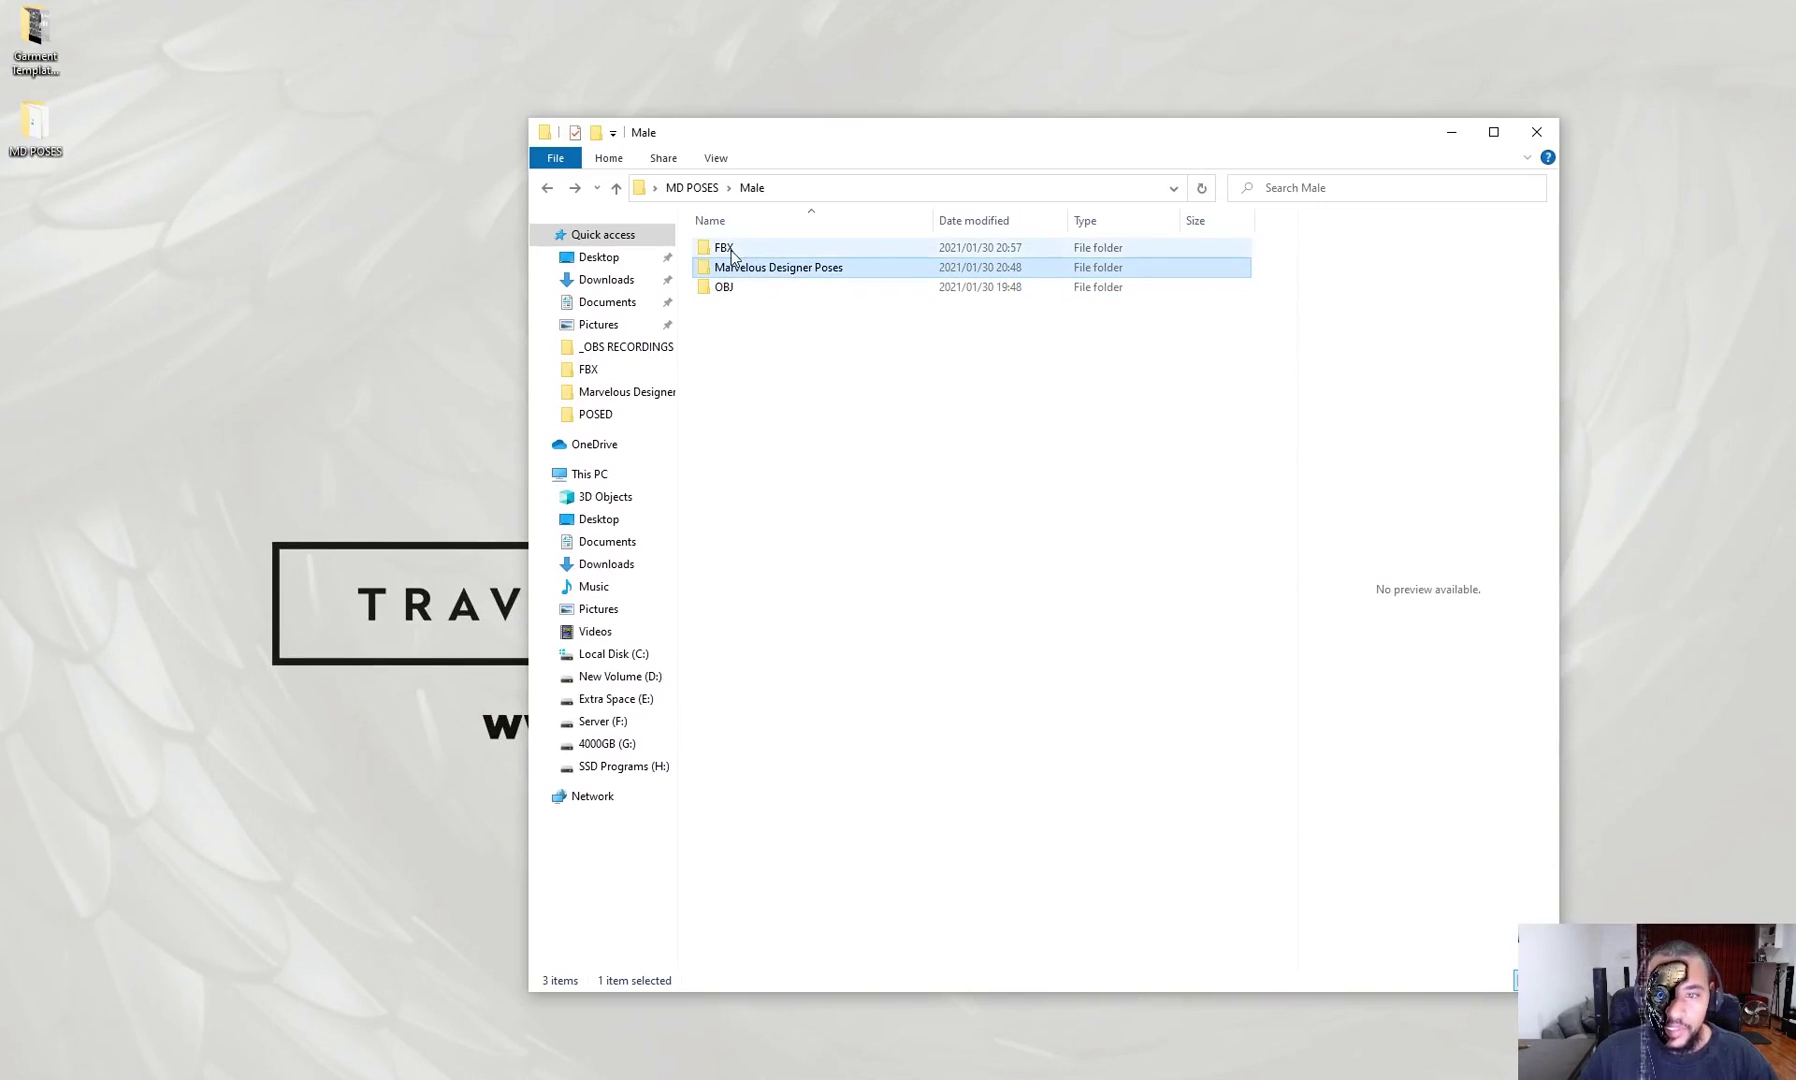
click(736, 249)
double_click(739, 288)
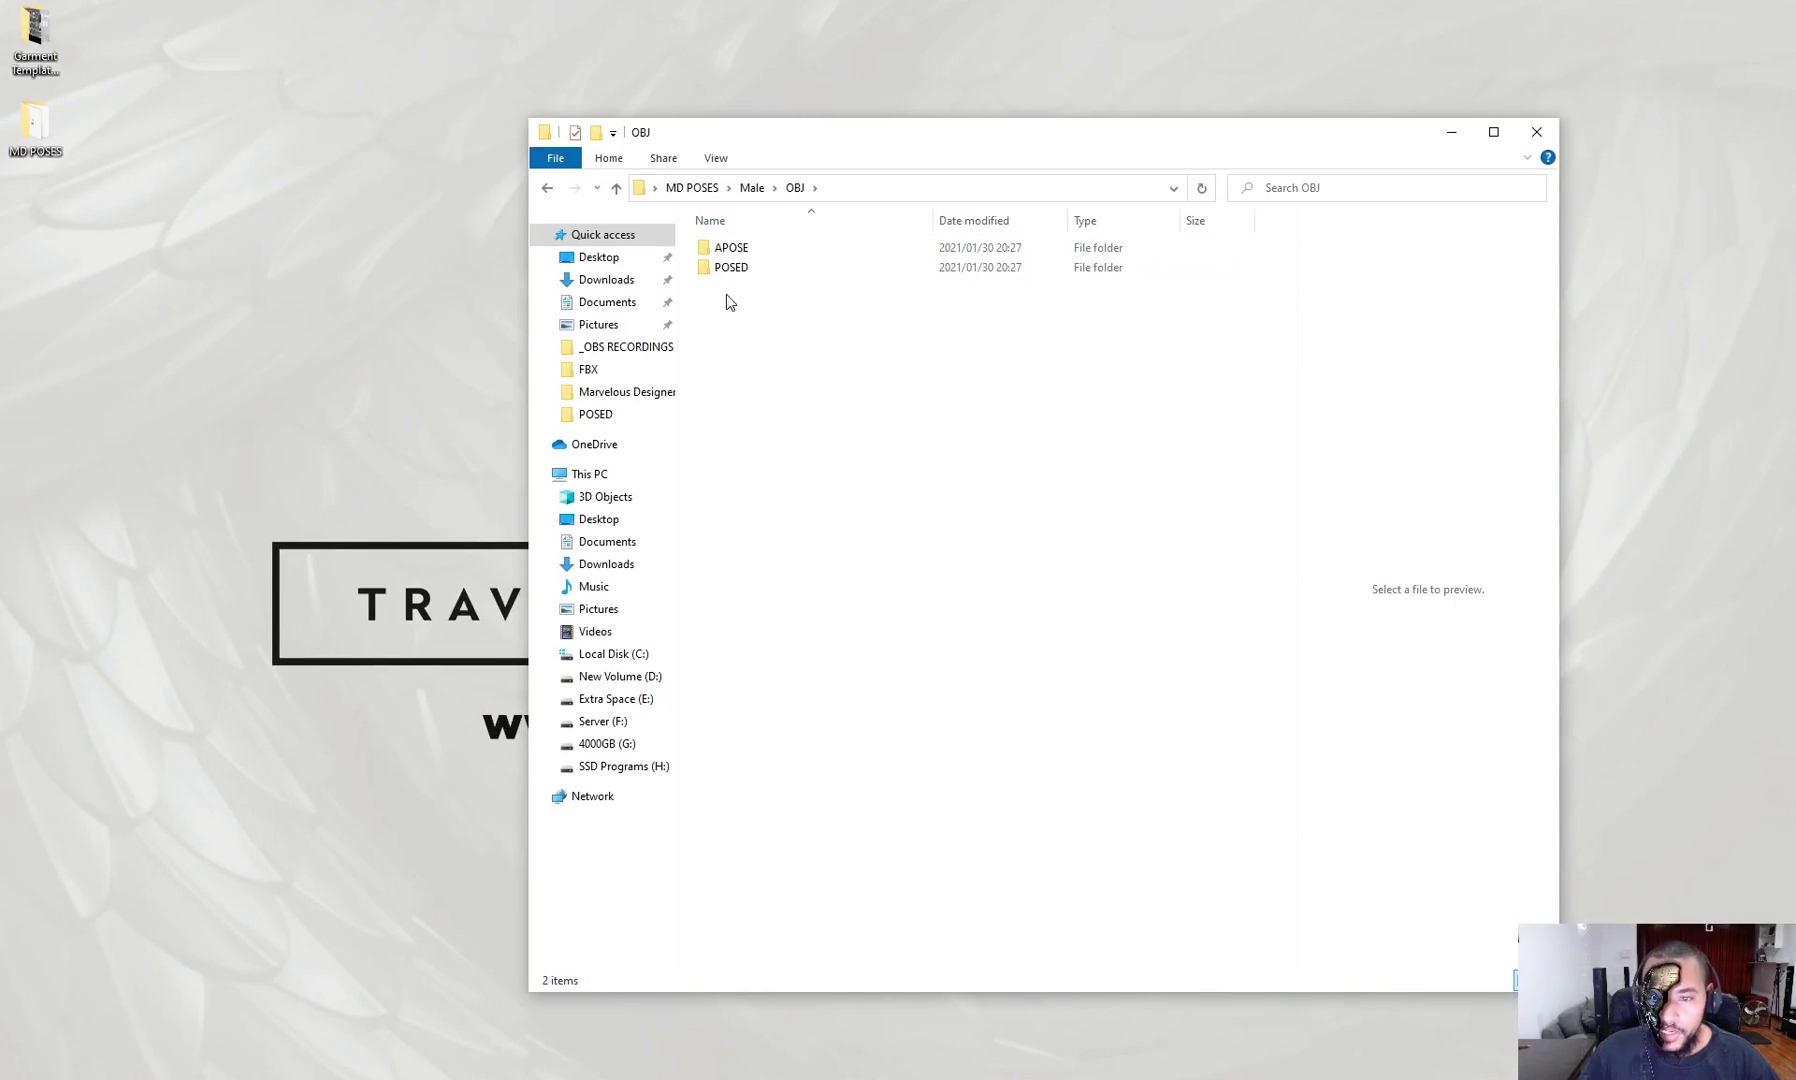
- Check the APOSE and POSED folders, then return to Male to review its FBX, OBJ and Marvelous Designer Poses folders
click(737, 252)
click(714, 271)
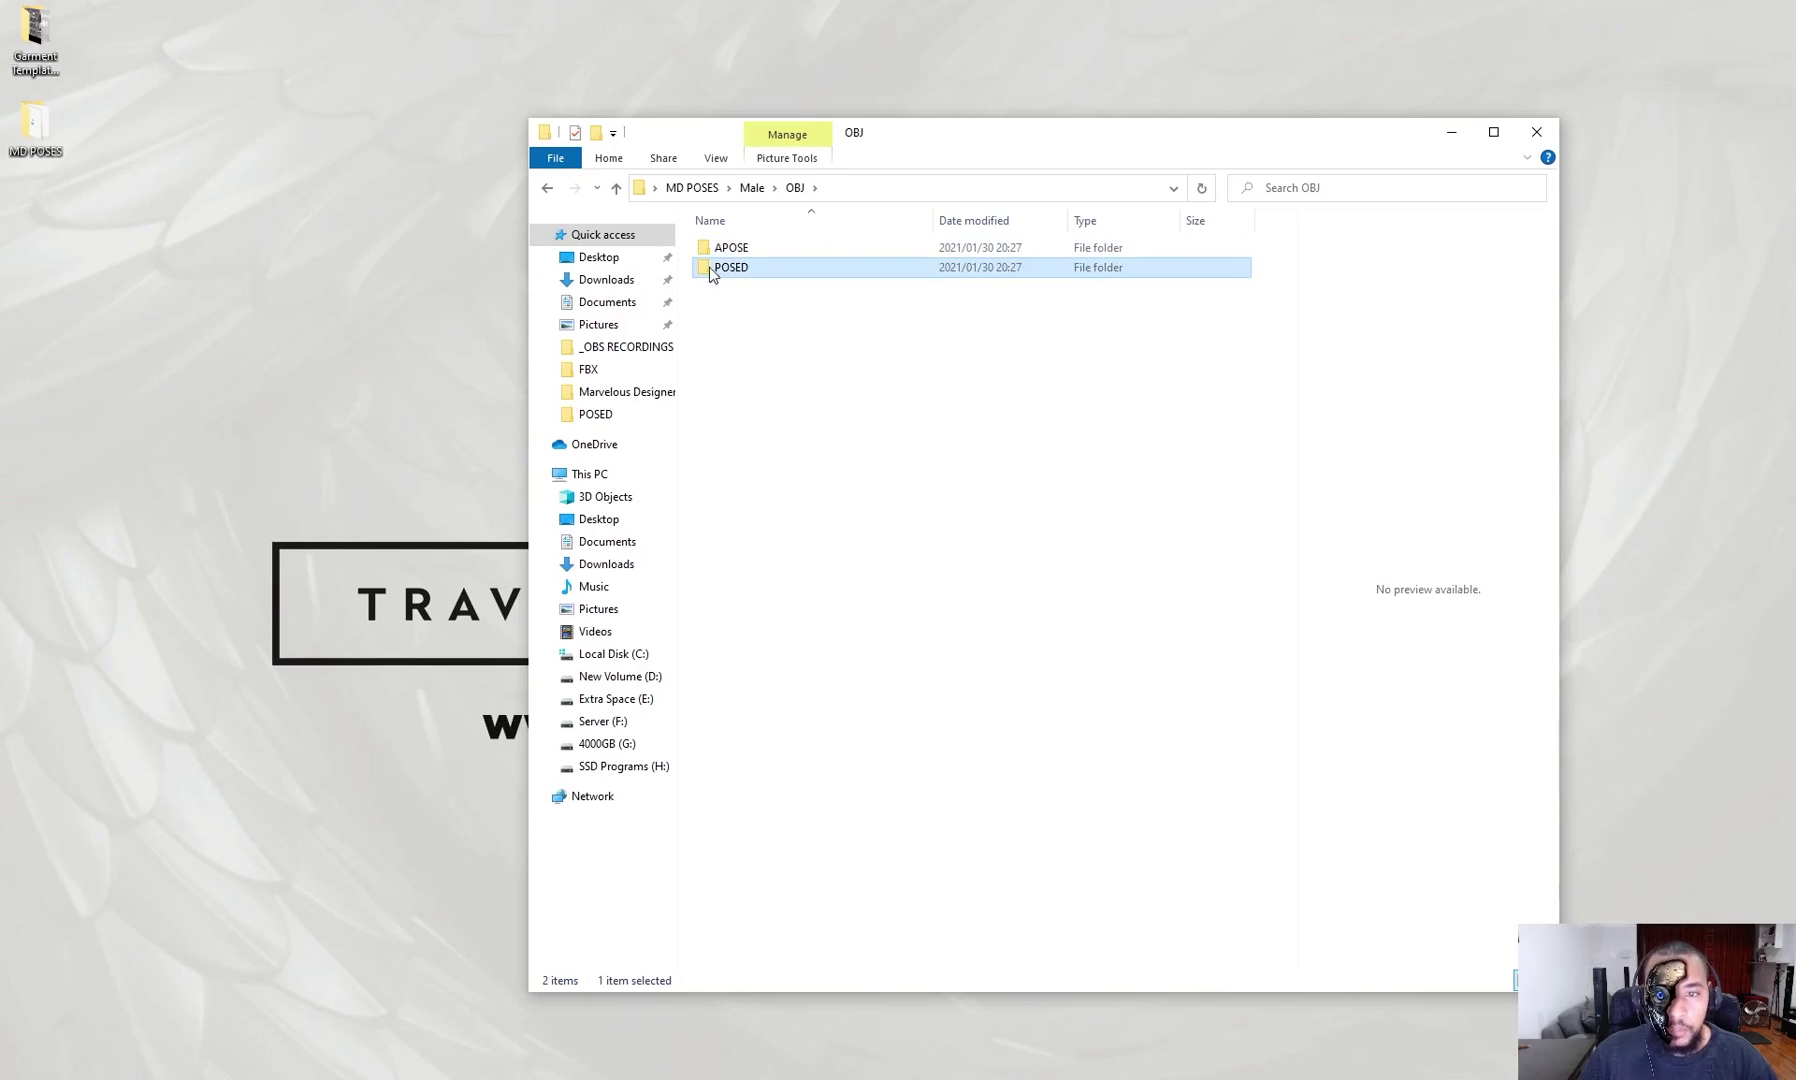
click(548, 190)
click(837, 384)
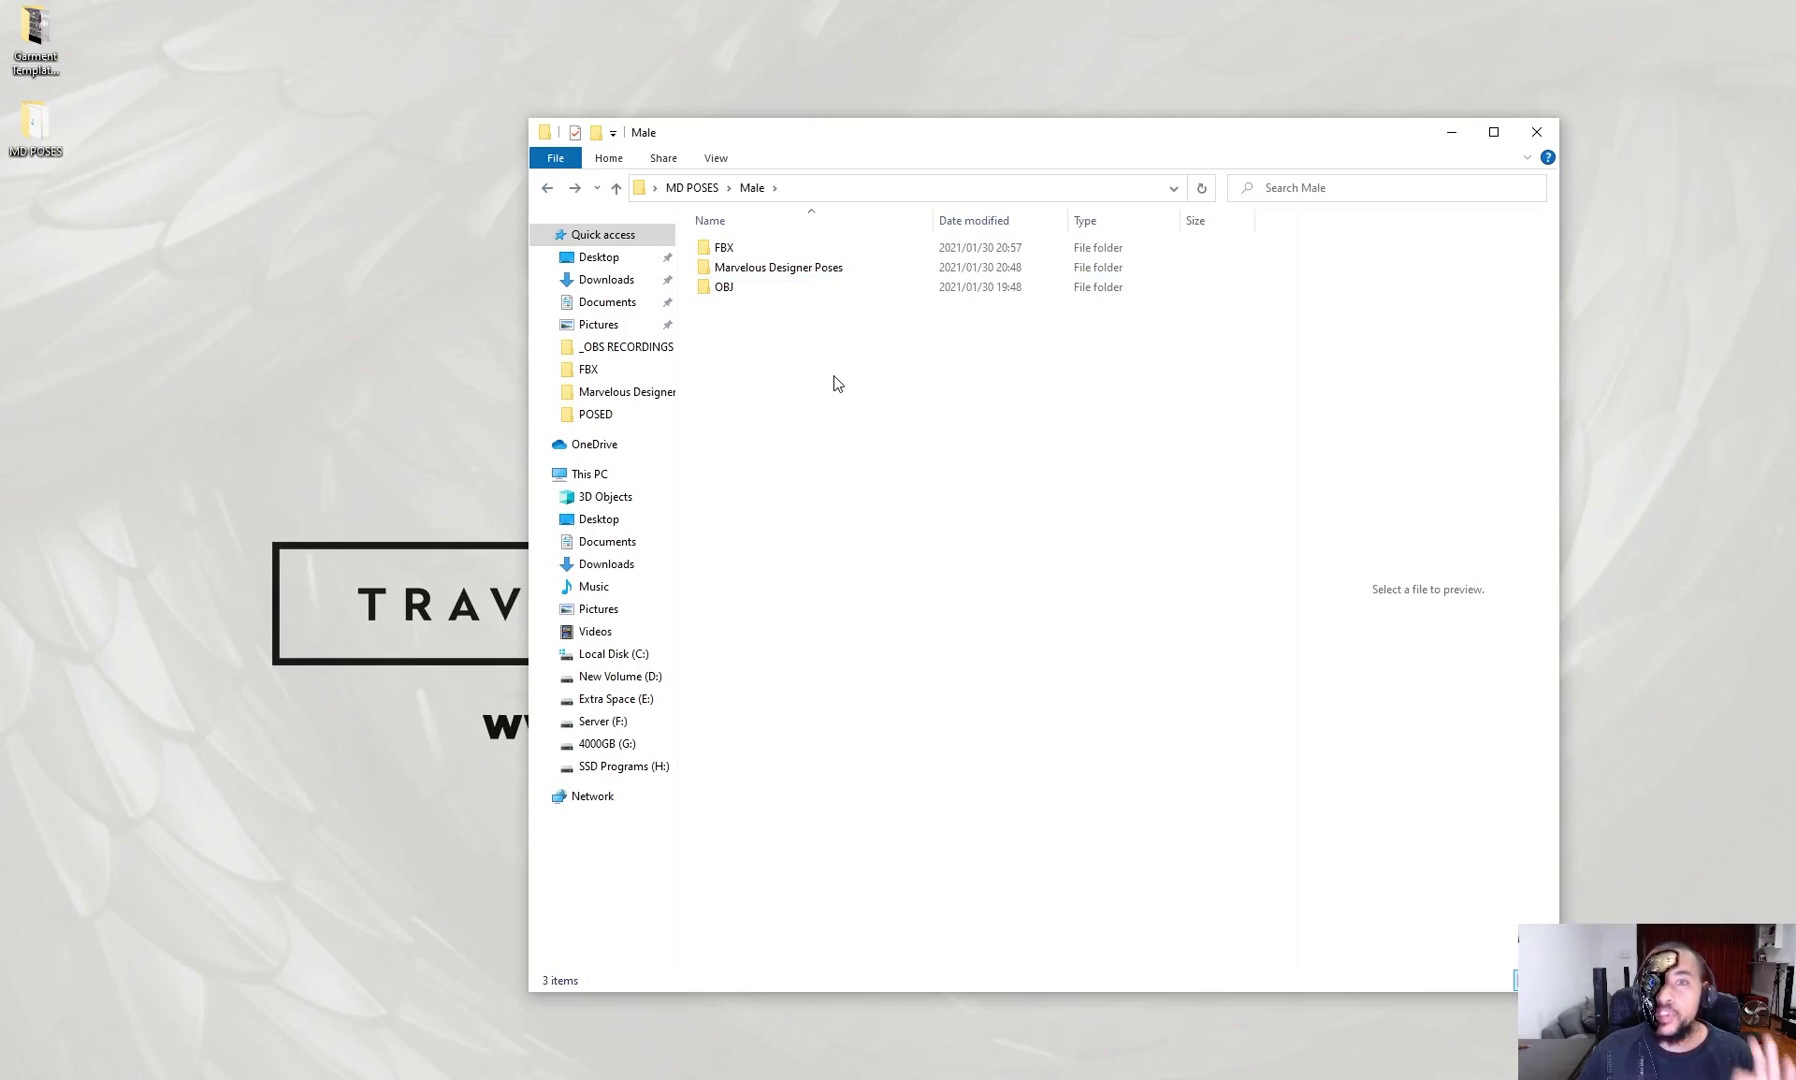
click(768, 290)
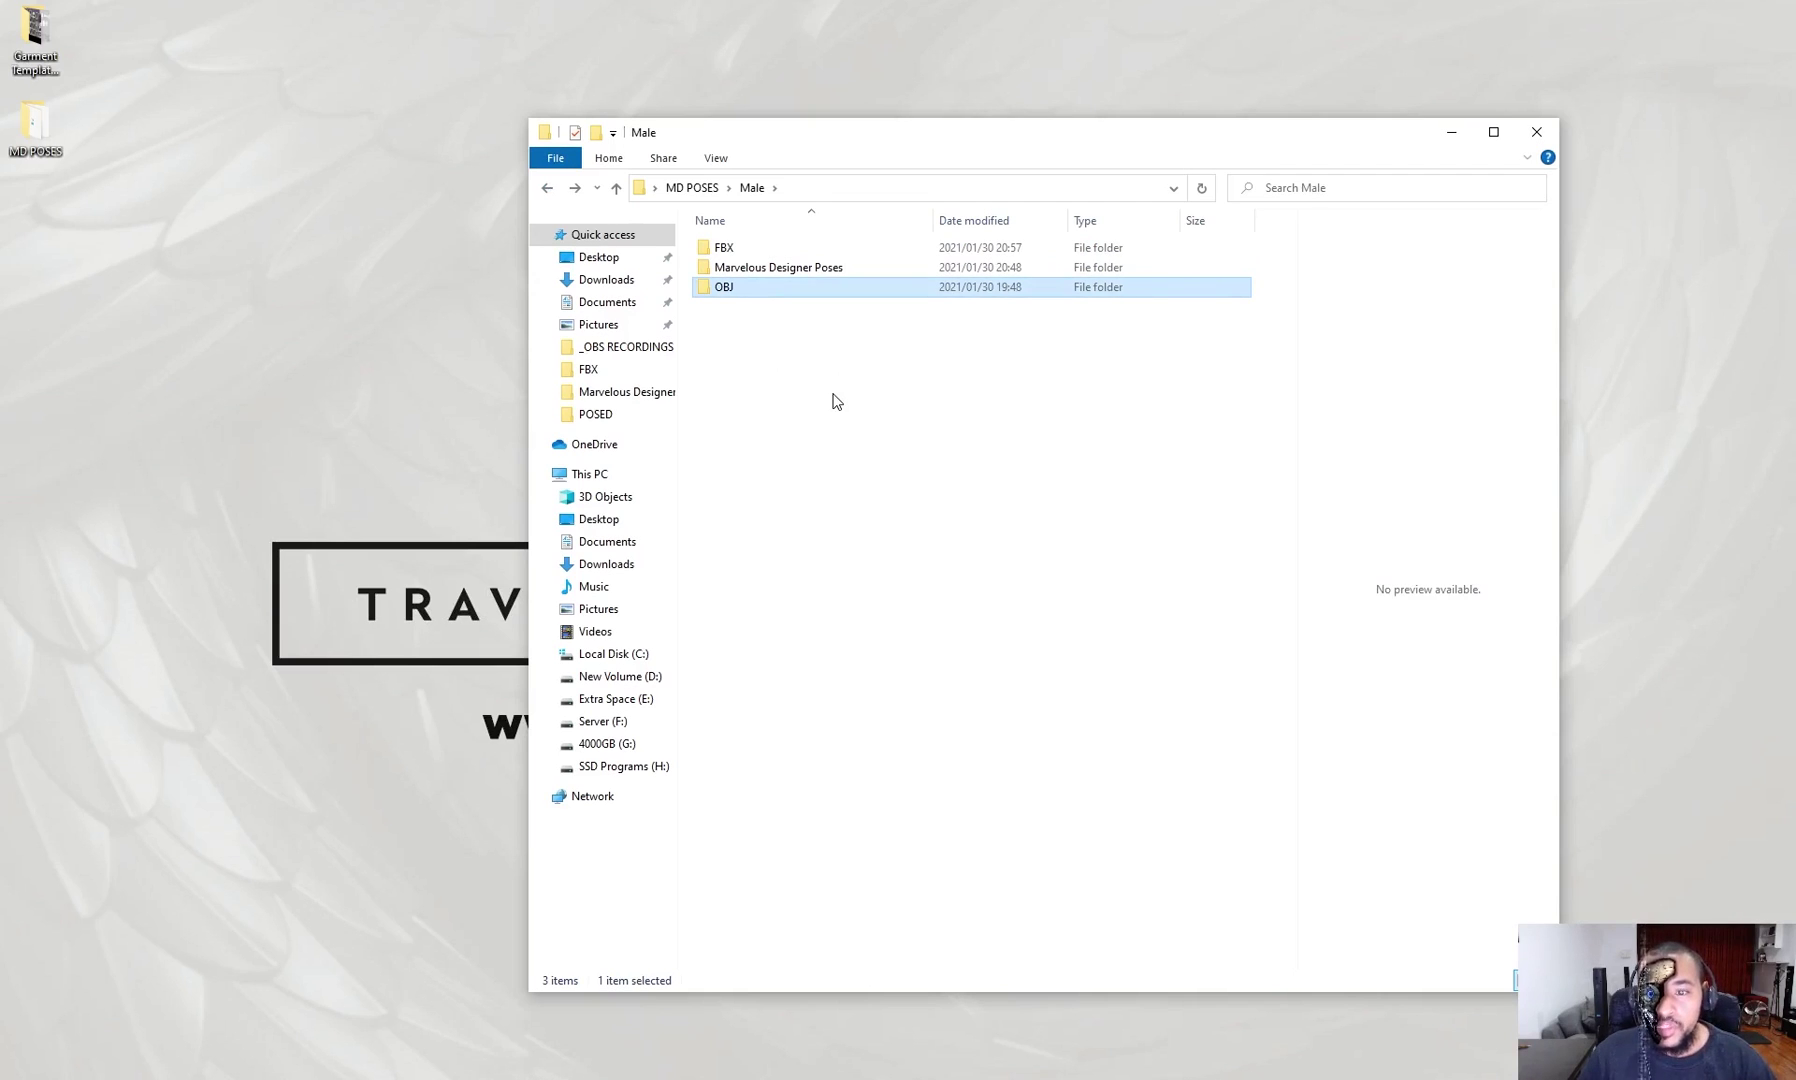
click(737, 248)
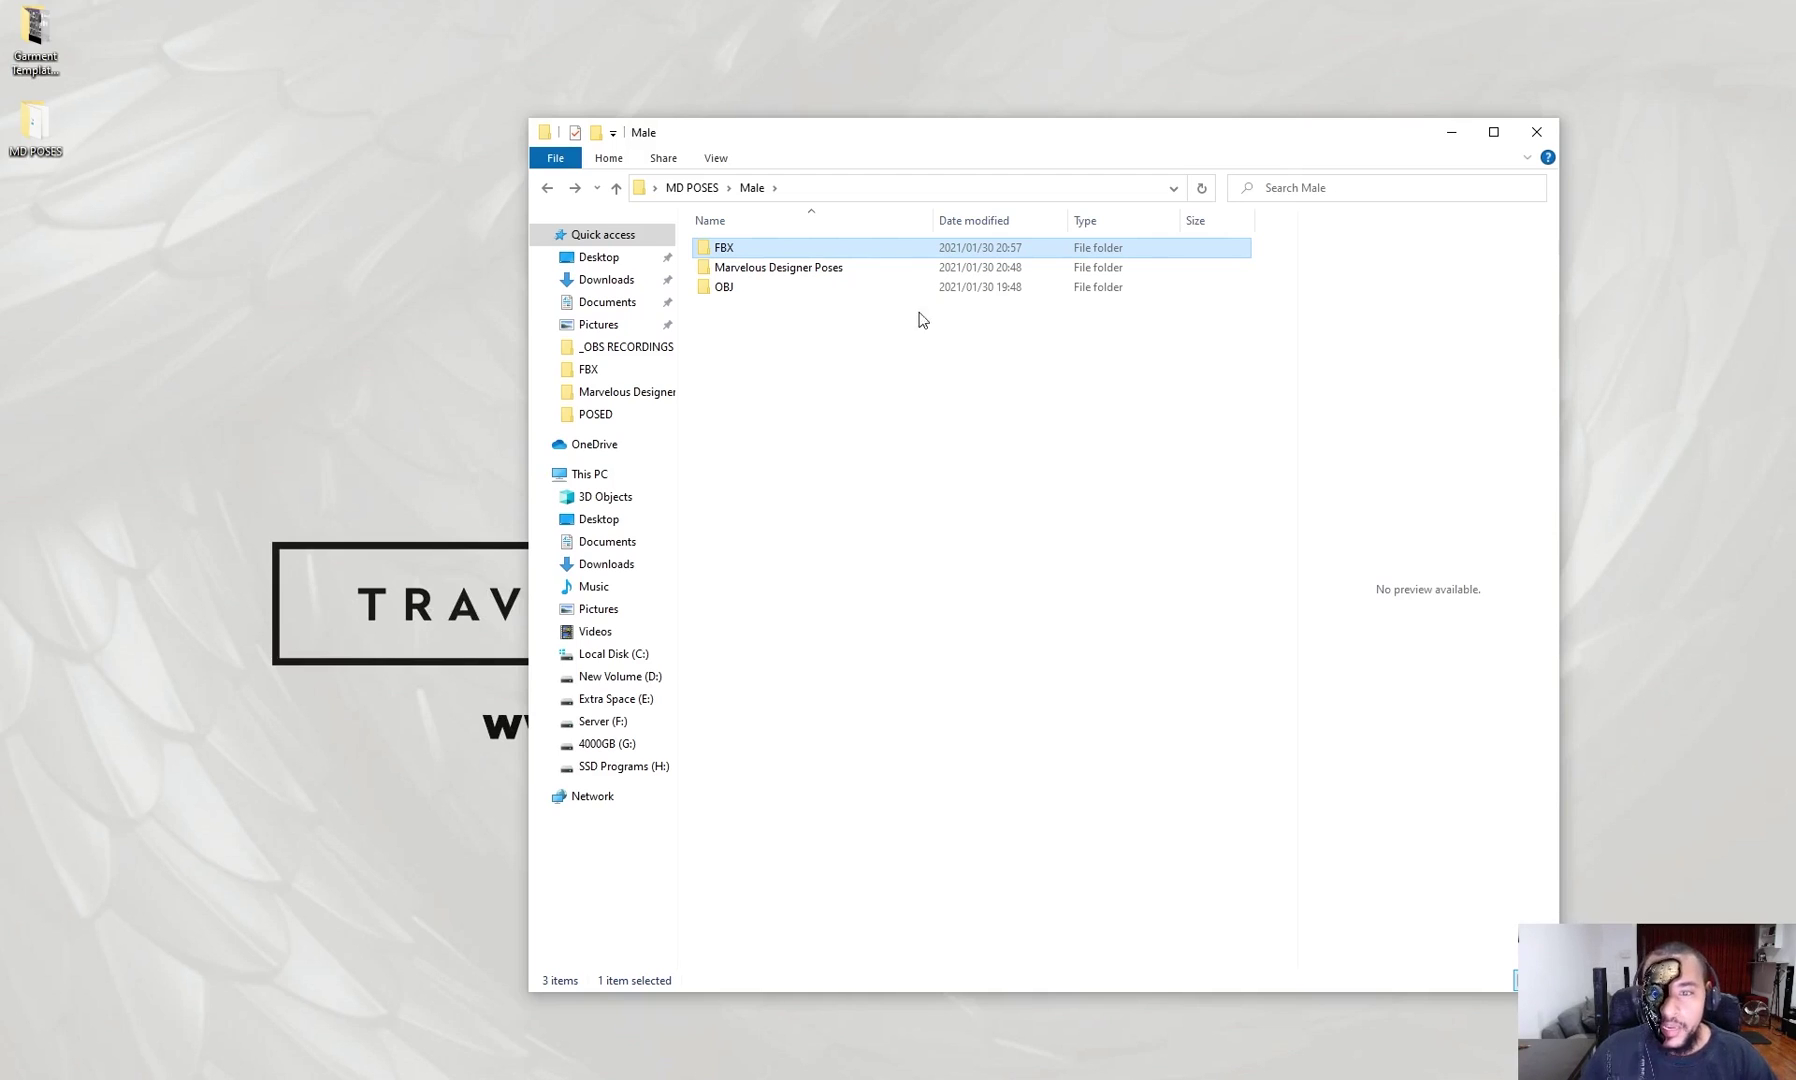
click(752, 268)
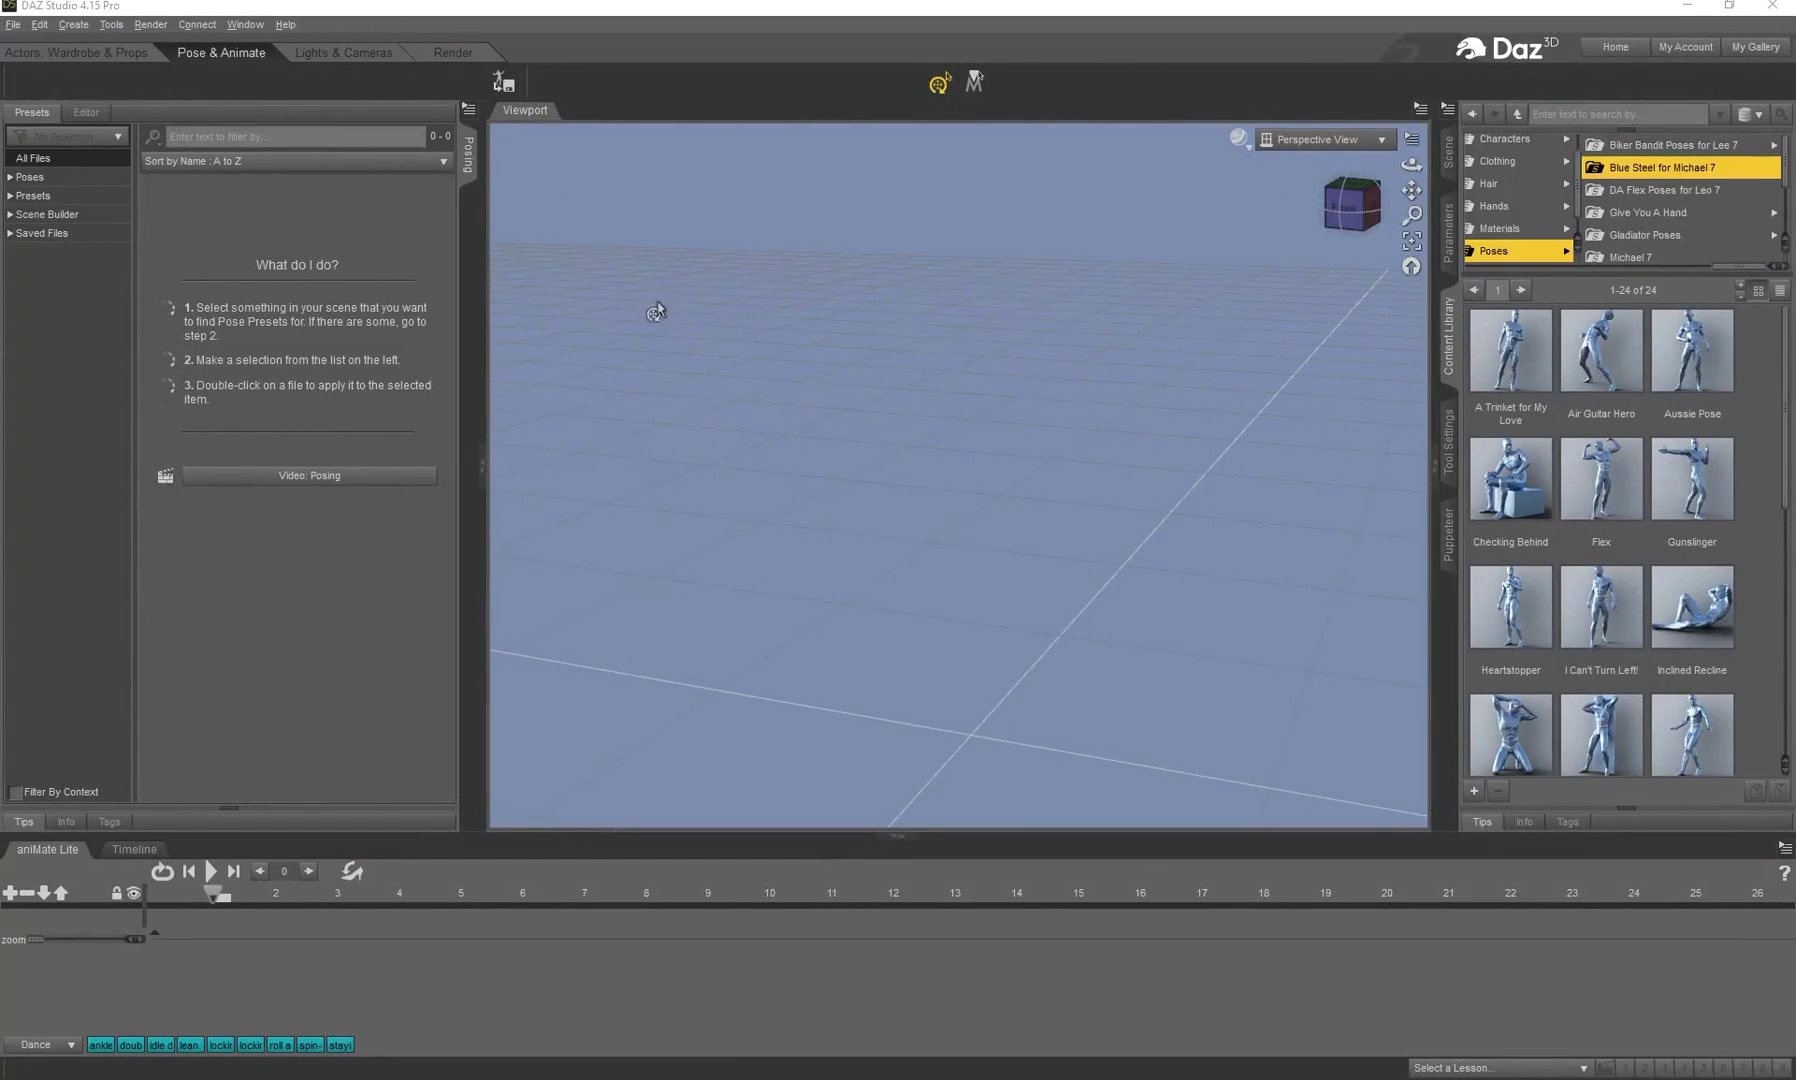
- Open the workspace layout chooser and close it without changing the layout
click(245, 24)
mouse_move(331, 81)
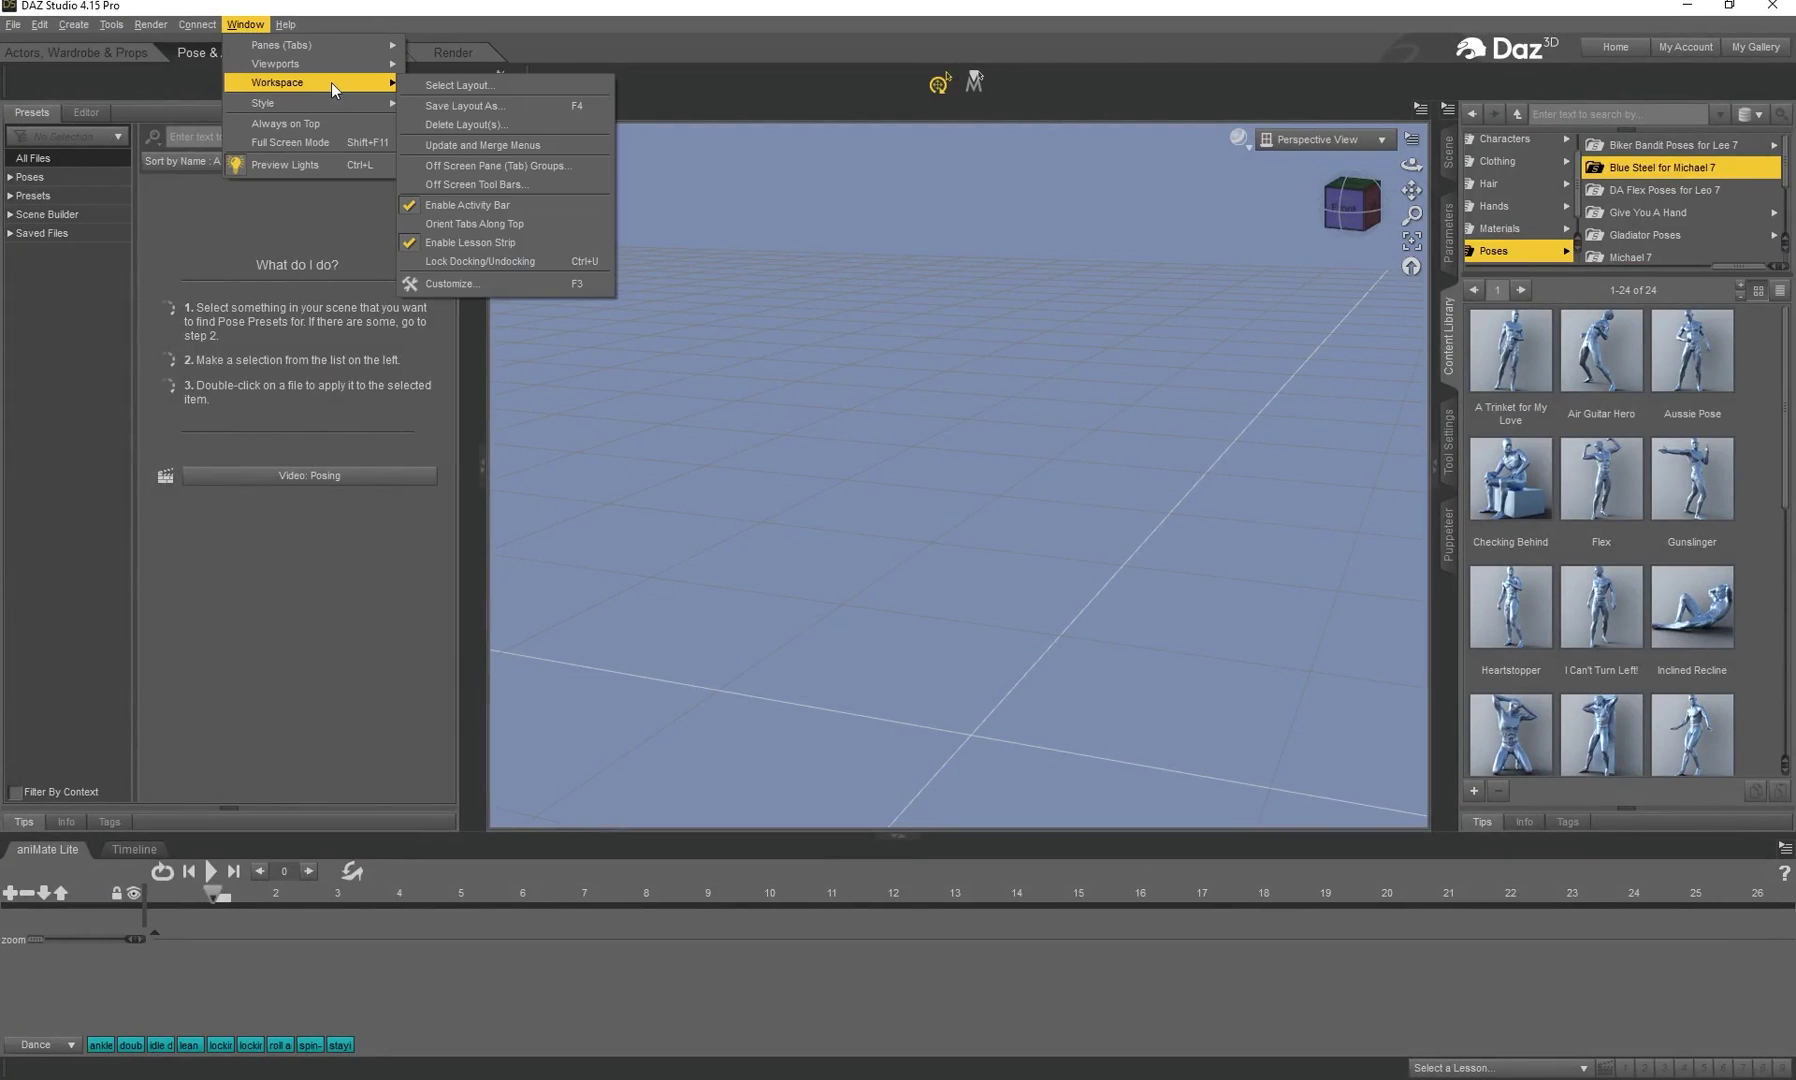
click(438, 87)
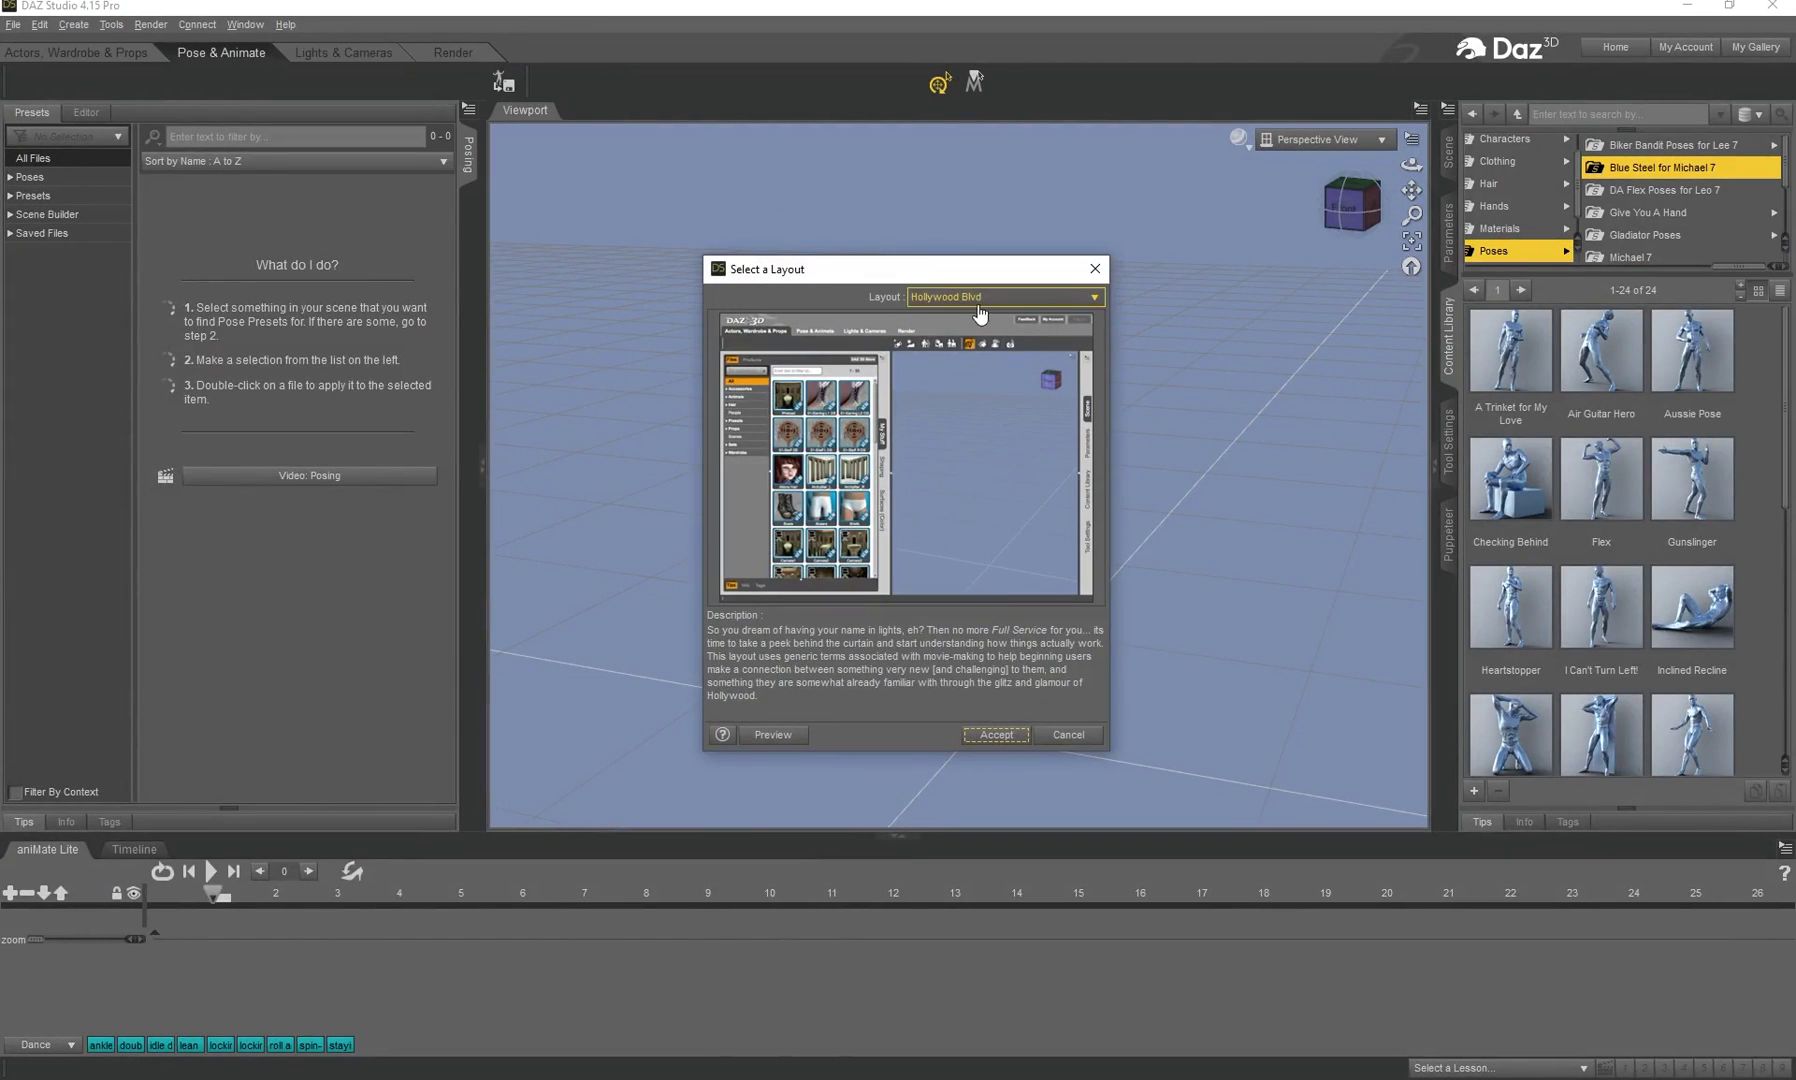
click(1095, 269)
- Load Genesis 3 Male from the Figures category of Actors, Wardrobe & Props
click(60, 56)
click(60, 55)
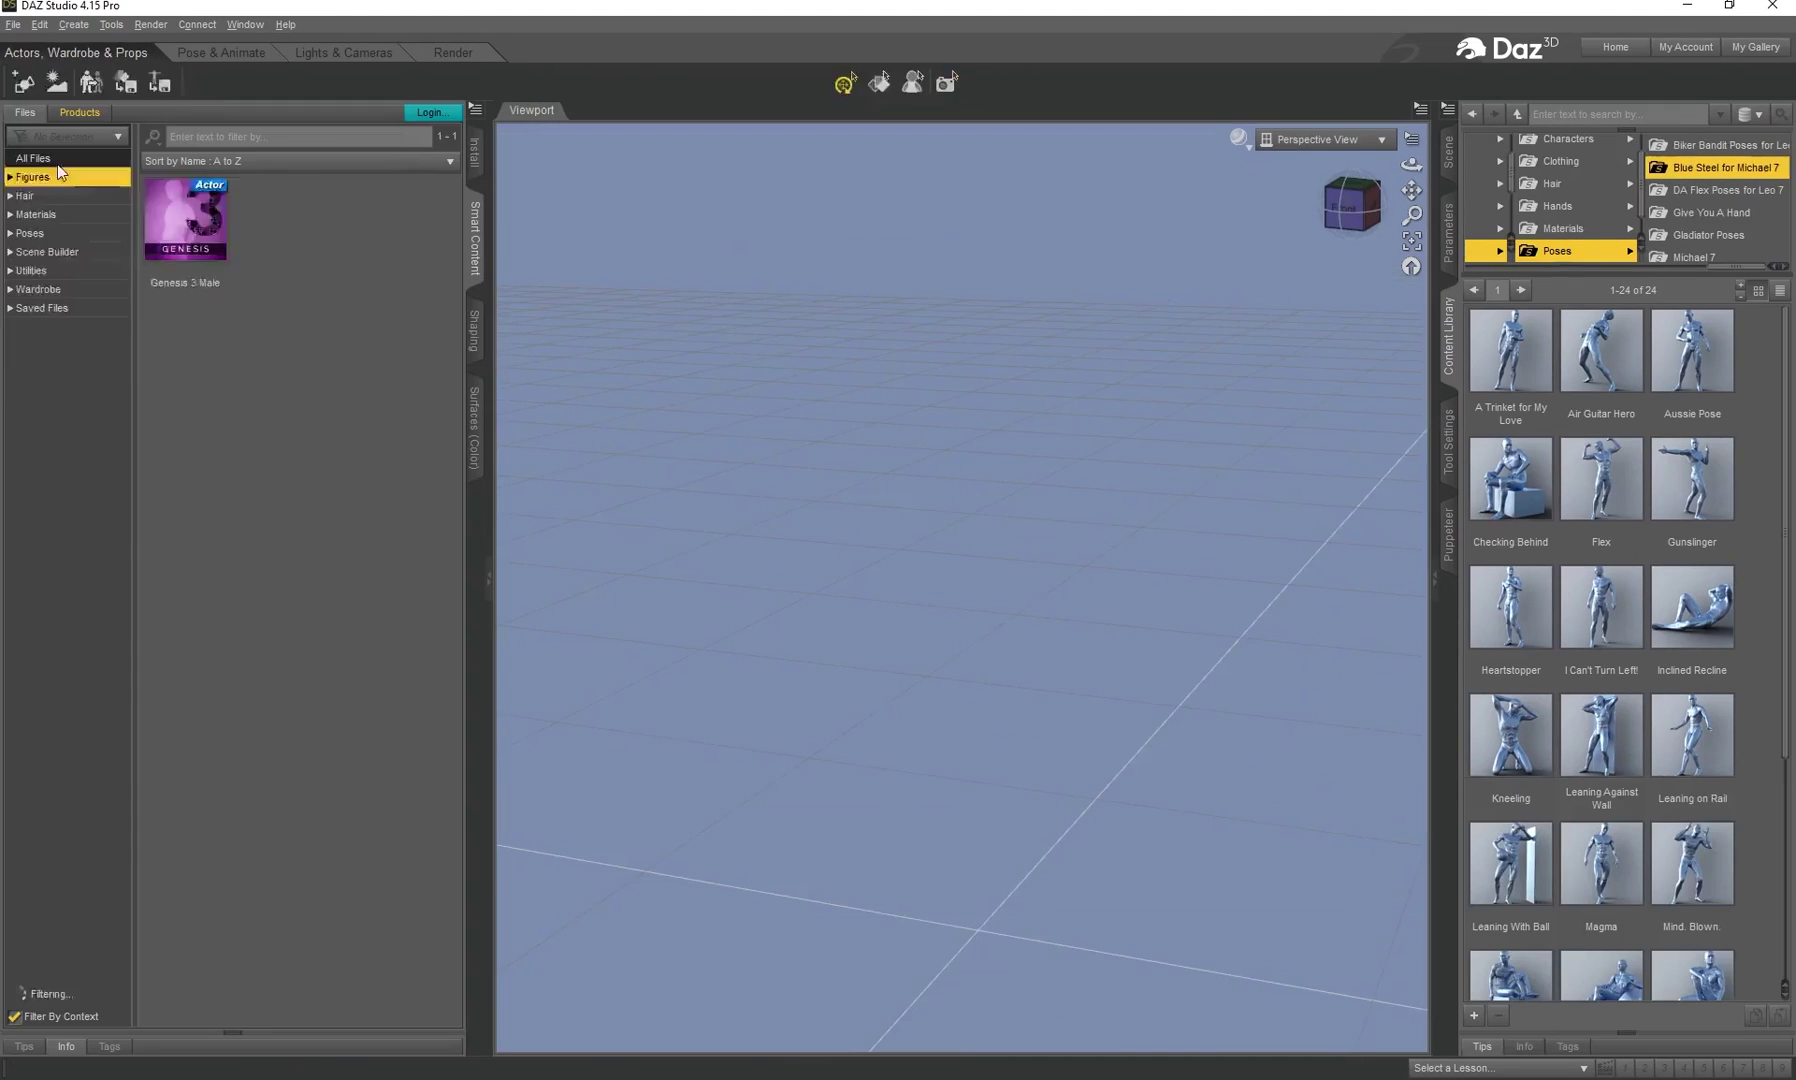
click(36, 252)
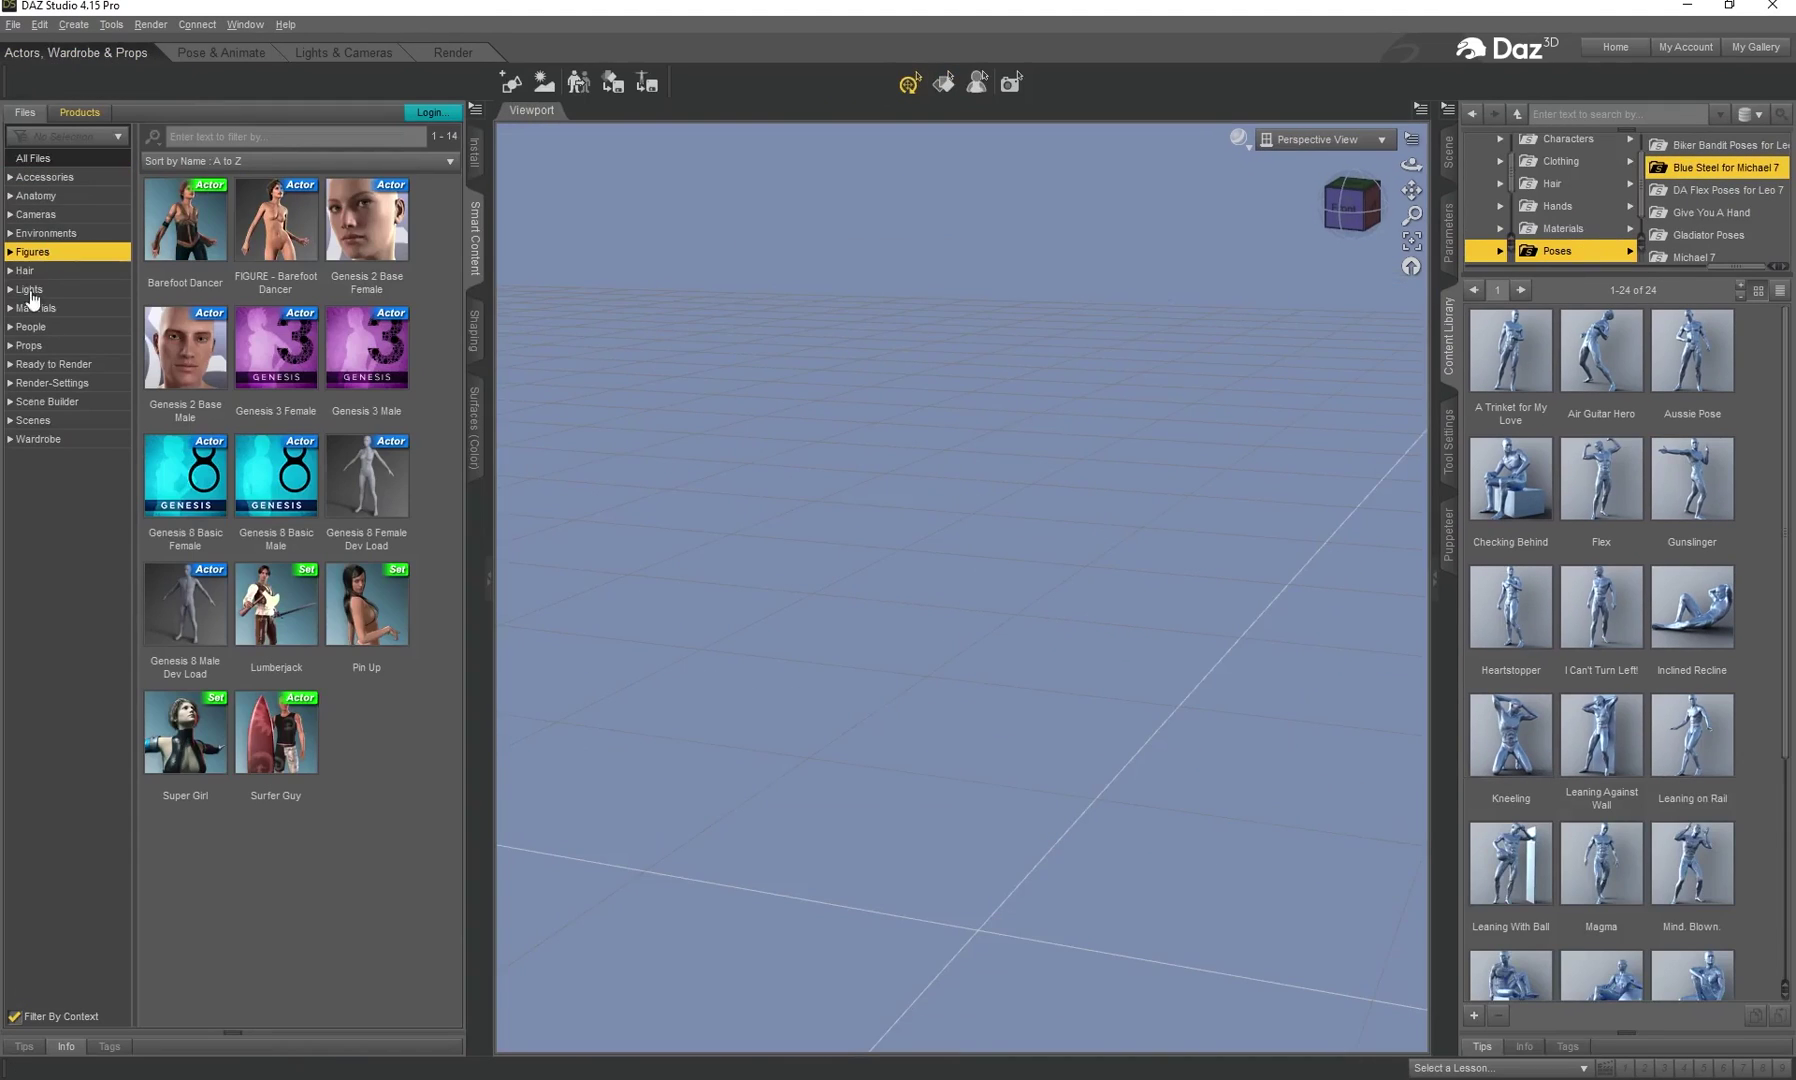
double_click(378, 358)
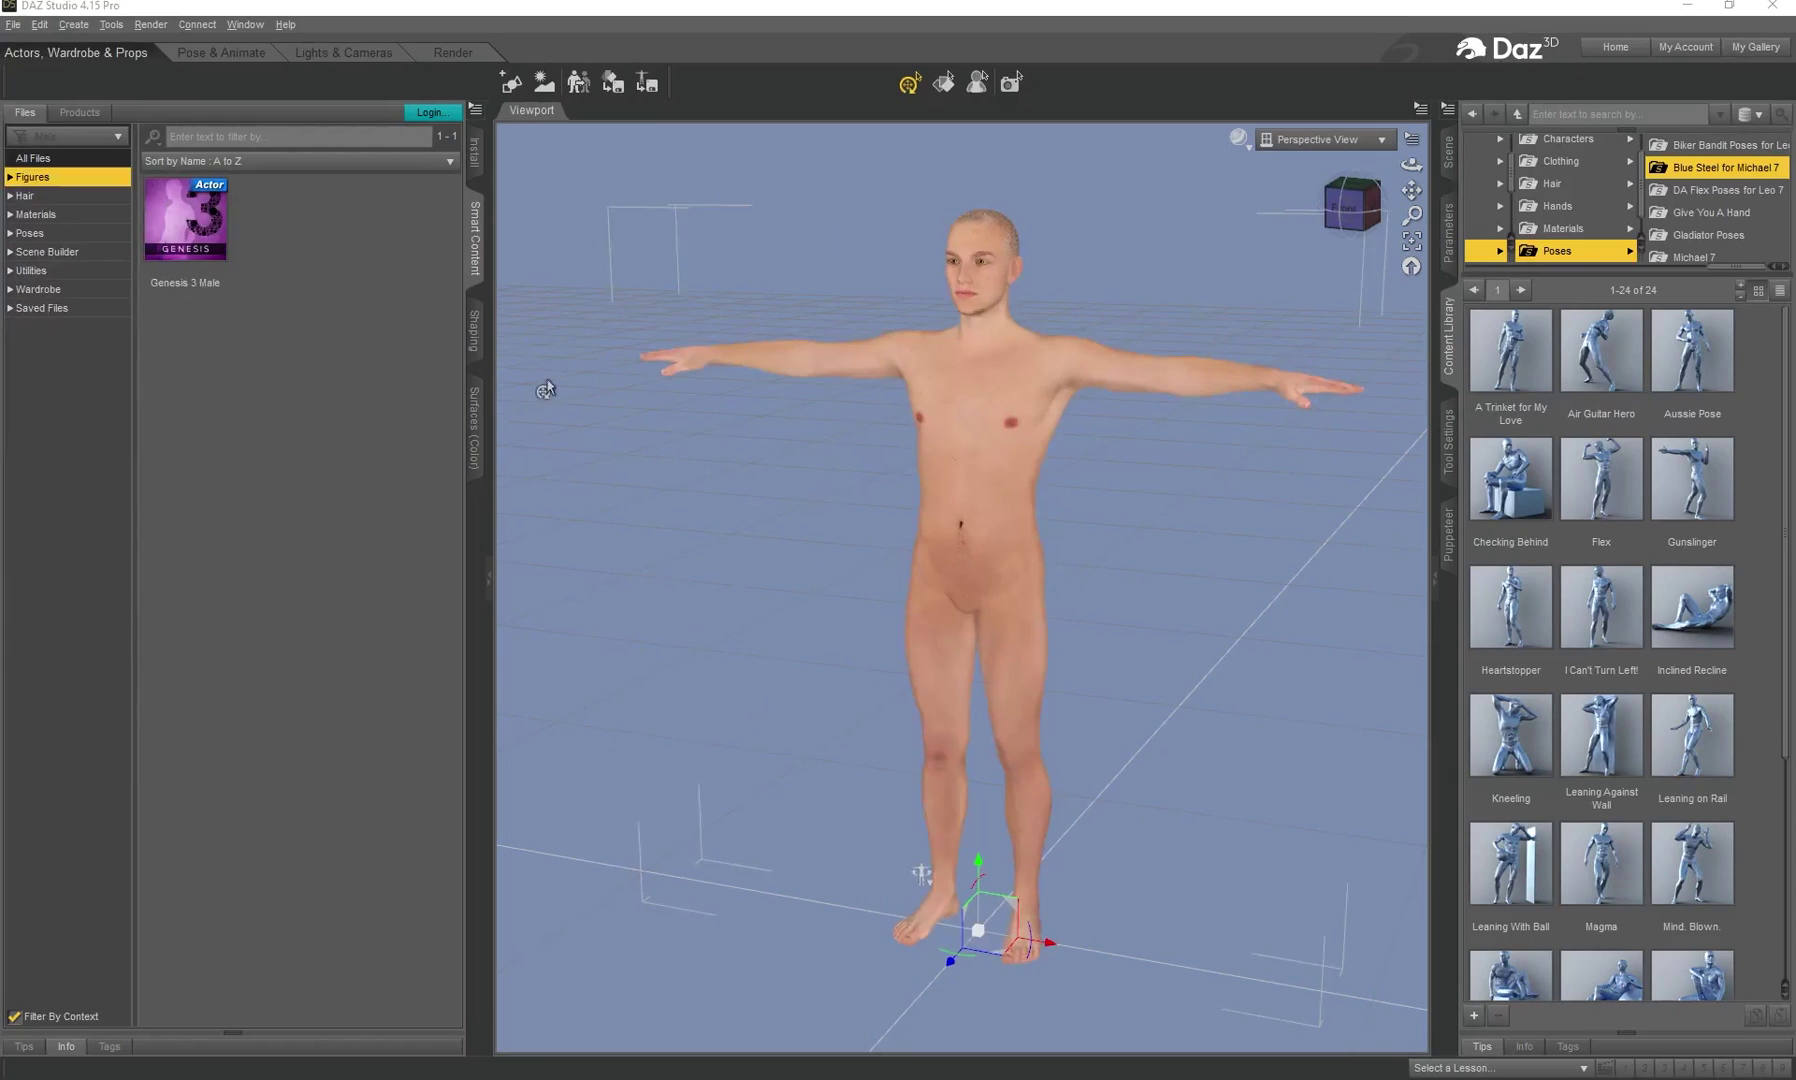
- In Pose & Animate, rotate the right upper arm down about 64° and the left about 61°
click(213, 58)
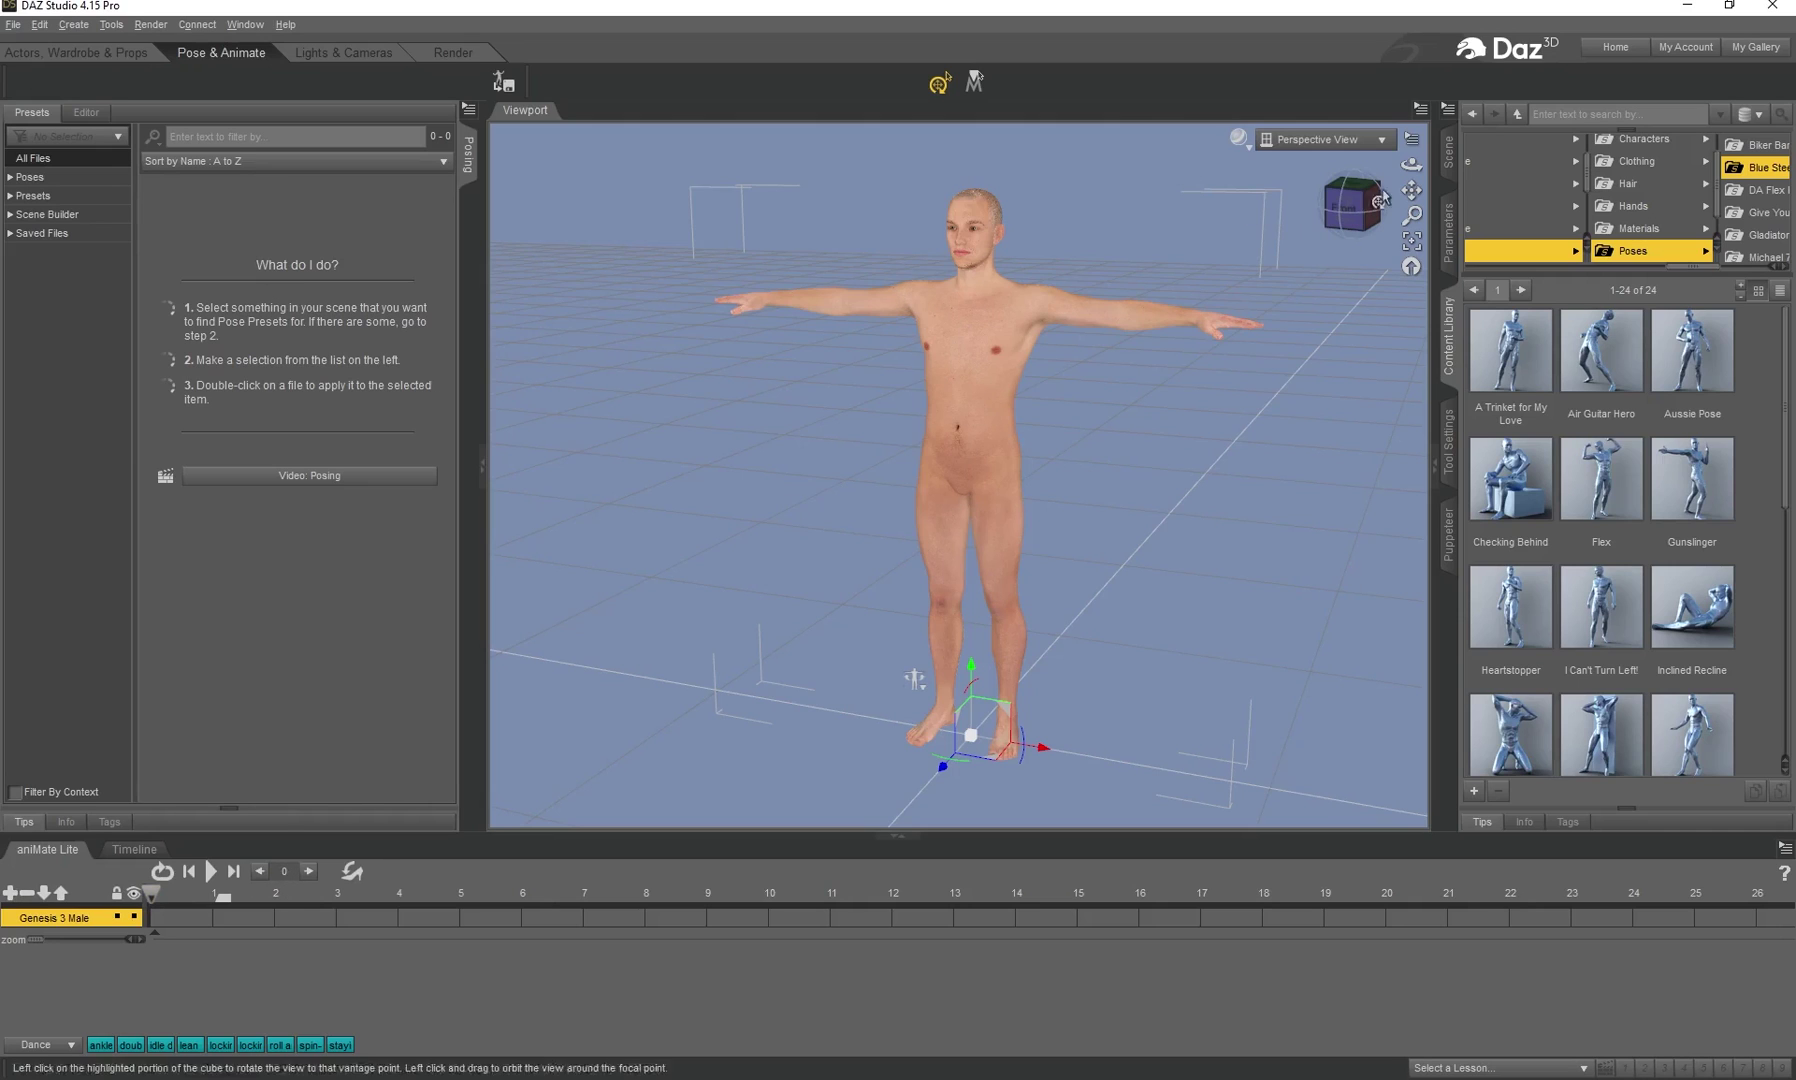
drag(1411, 166, 1386, 172)
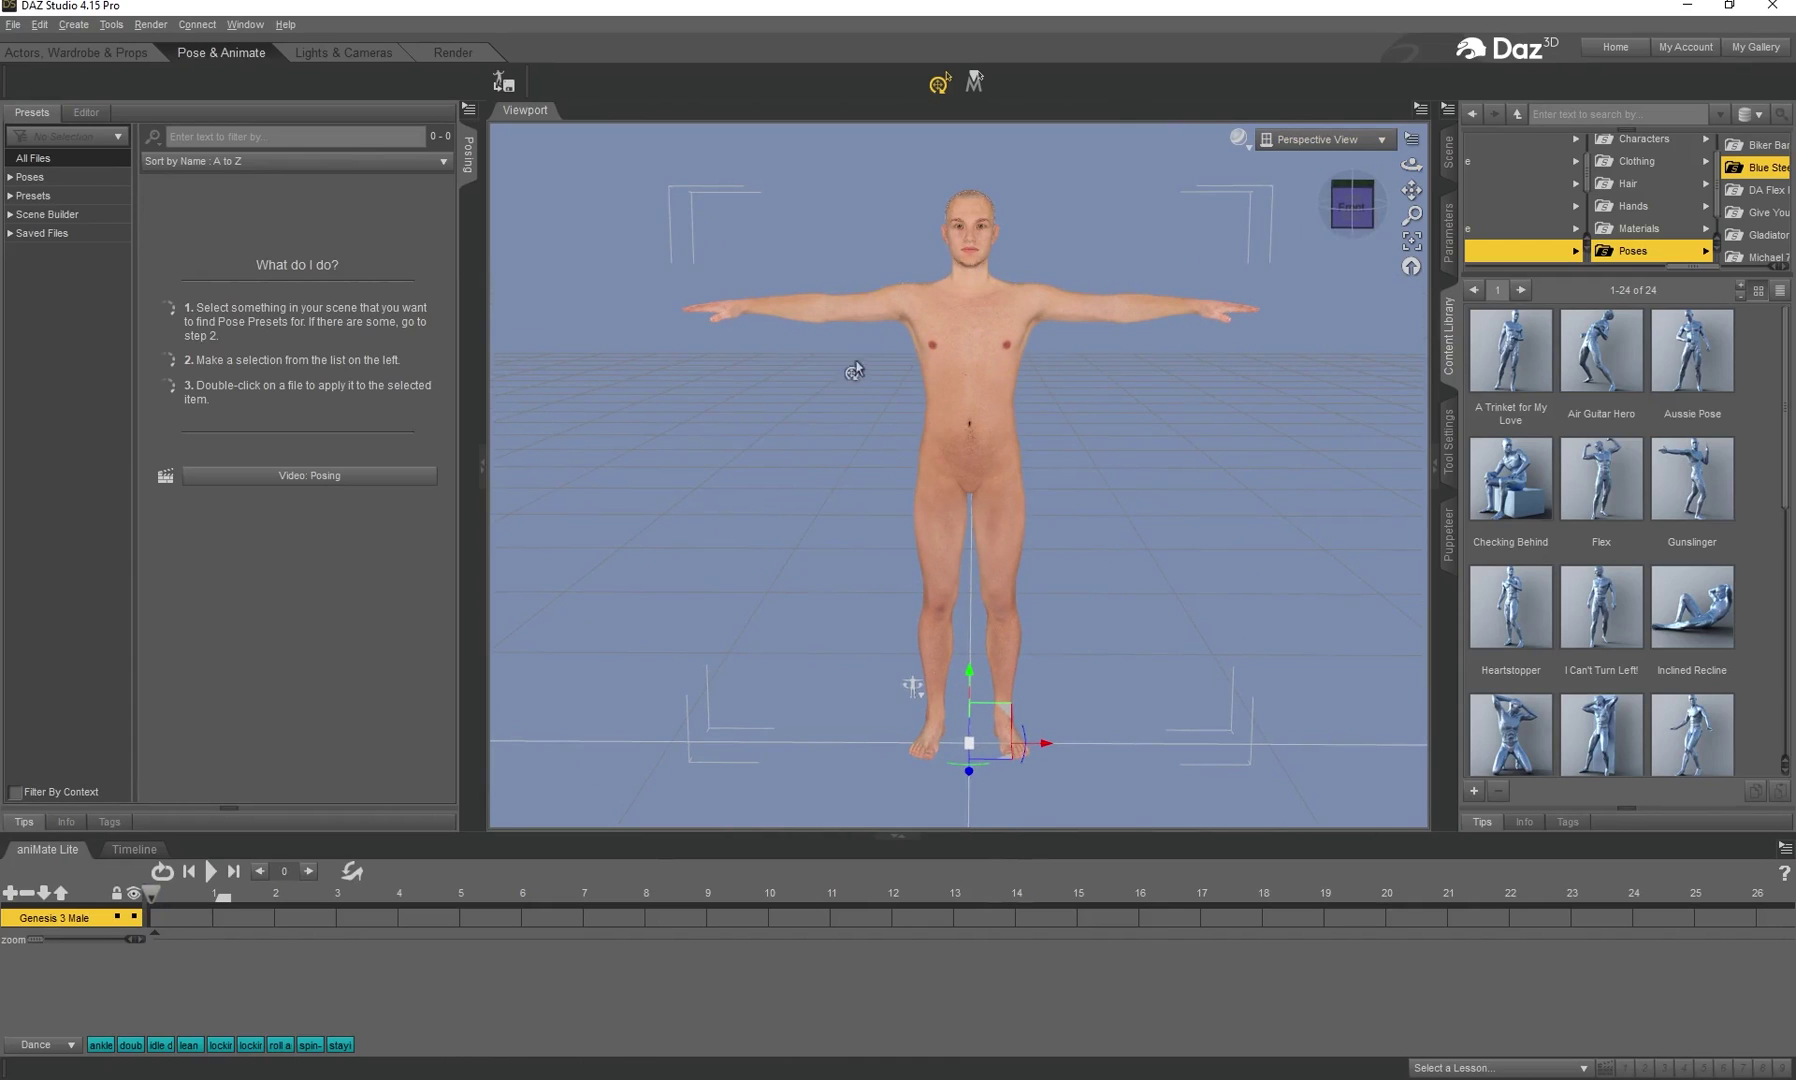
click(862, 323)
drag(943, 252, 968, 296)
click(1077, 322)
drag(1077, 325, 1062, 357)
- Select the figure's left hand and show its Parameters
drag(1411, 165, 1330, 182)
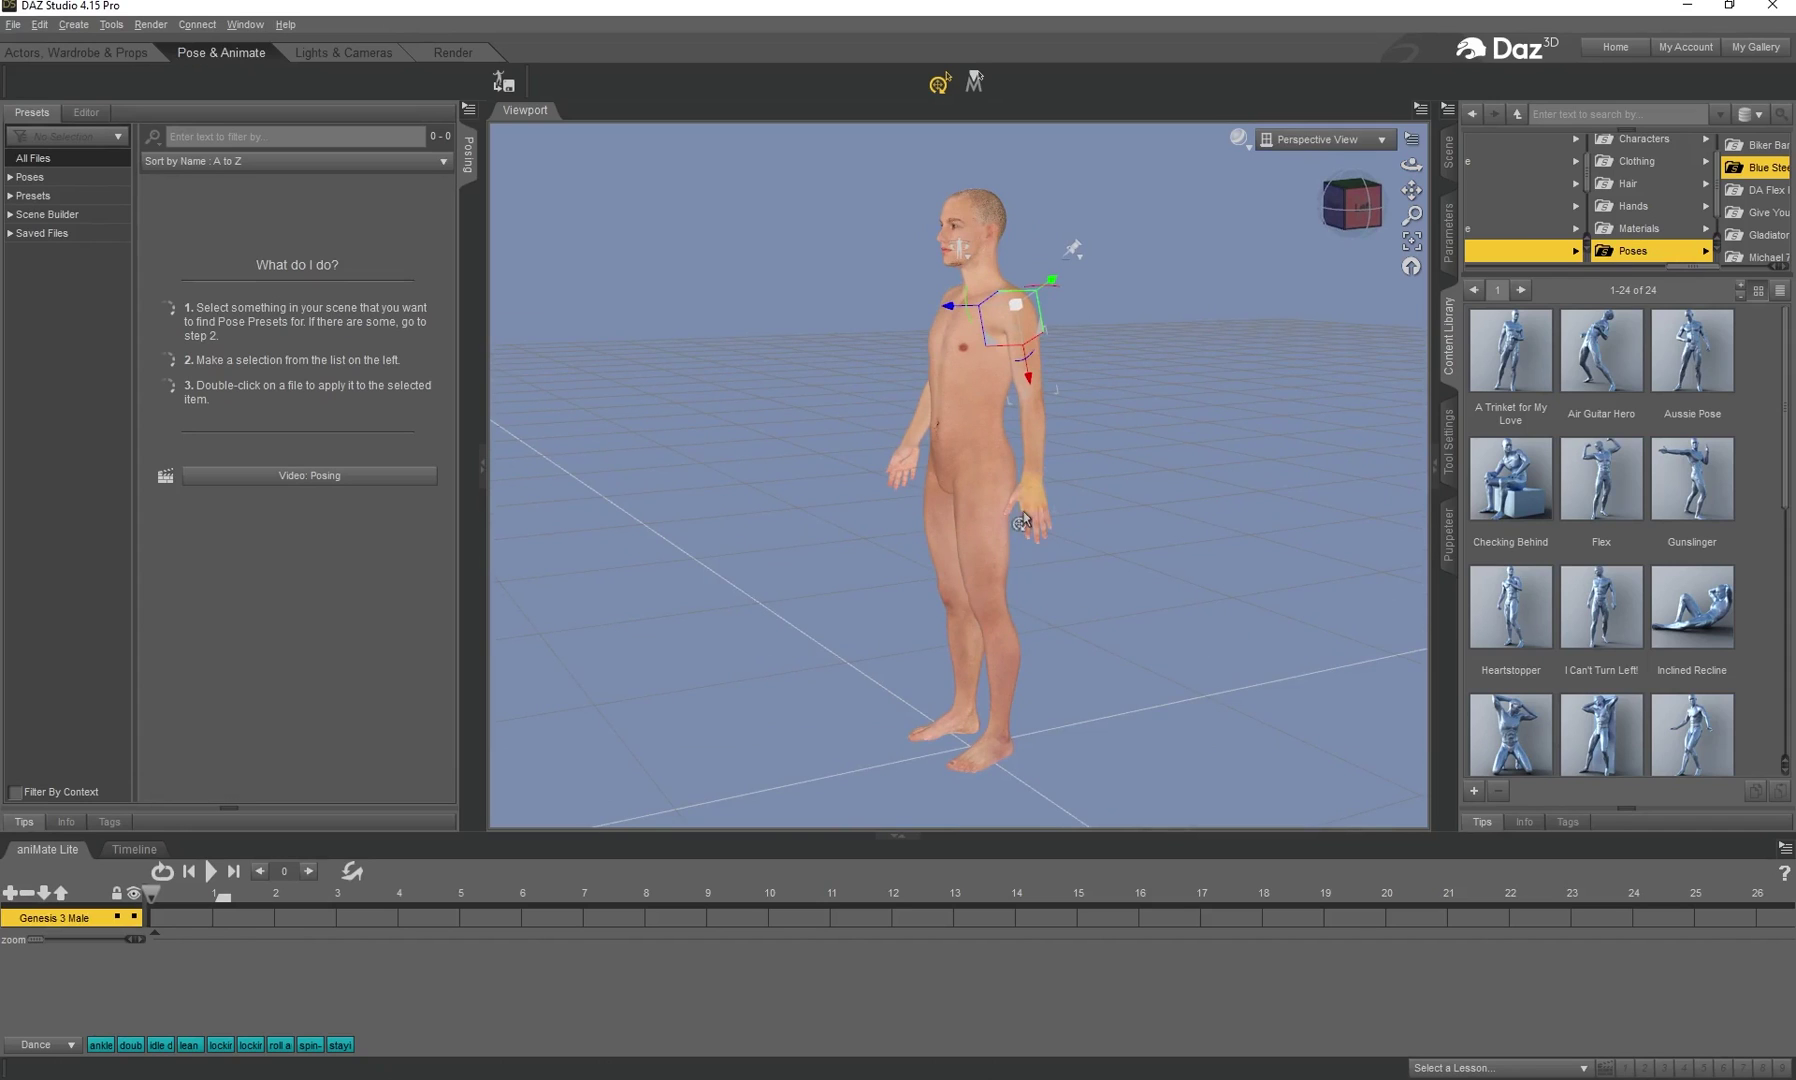
drag(1411, 162, 1067, 547)
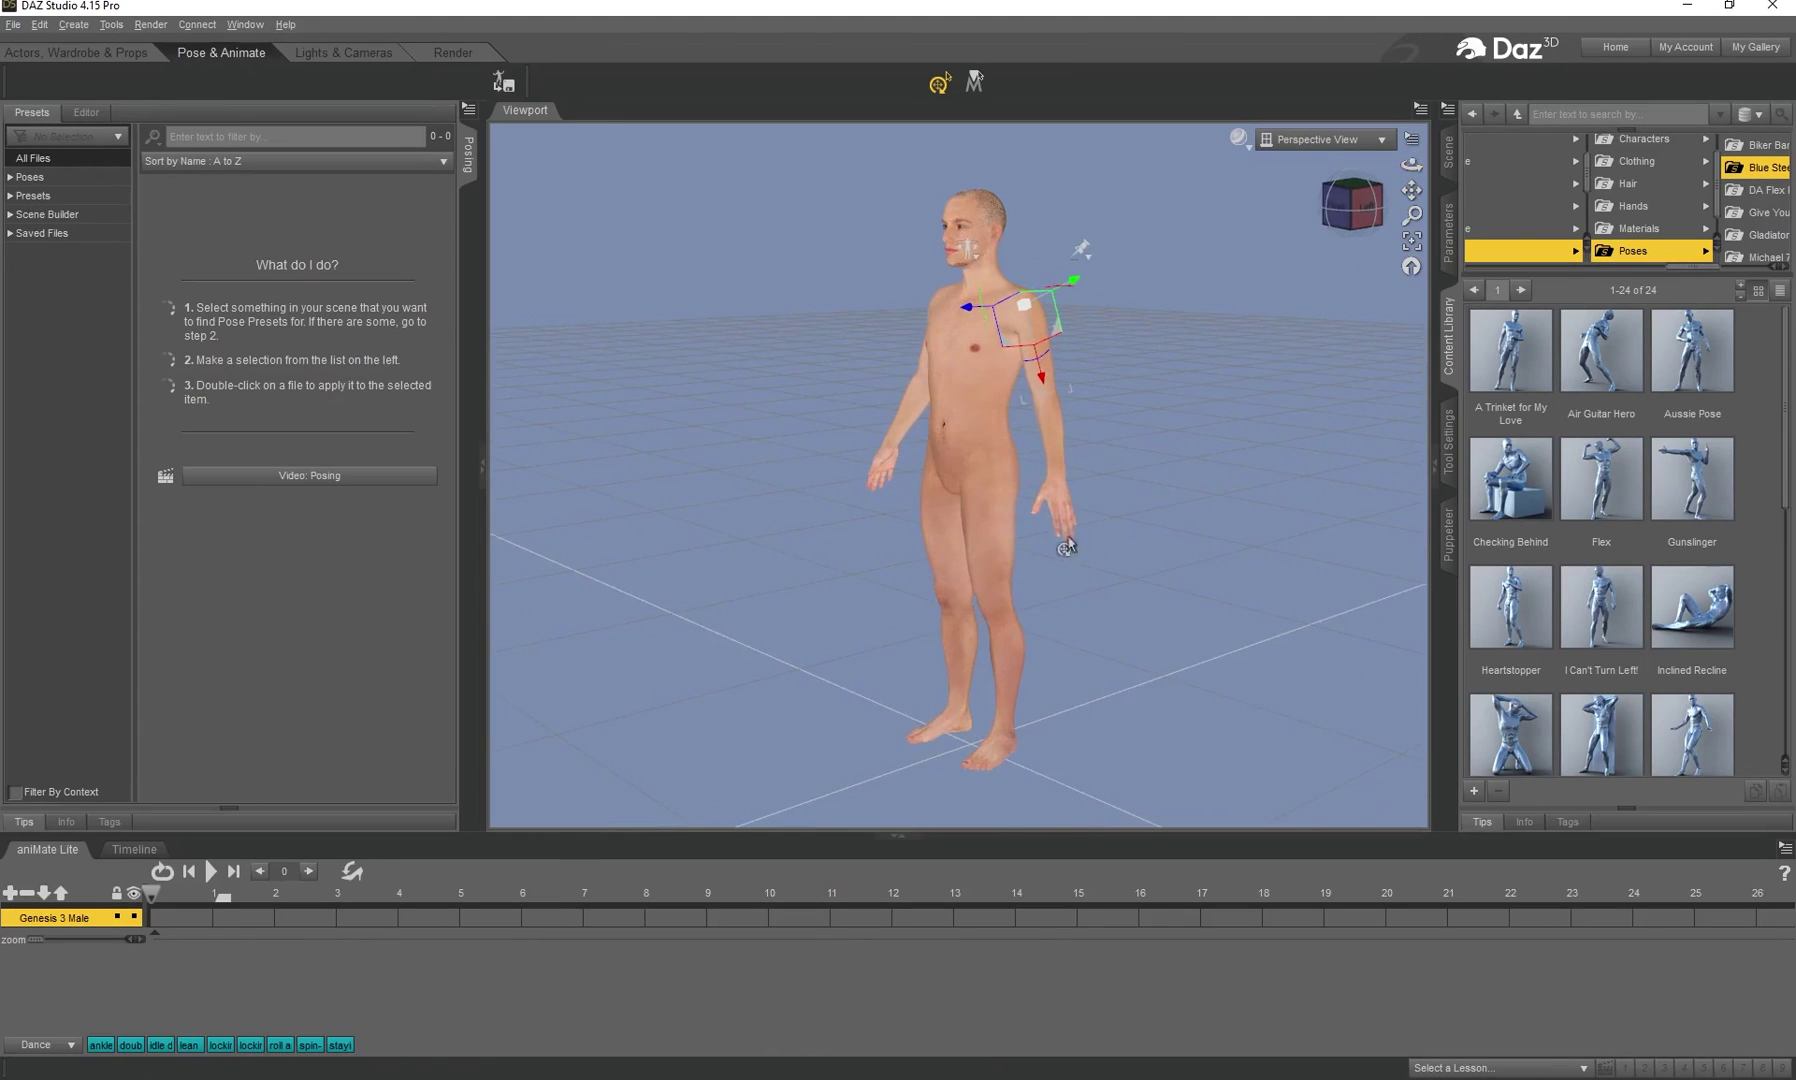
click(1060, 508)
scroll(1080, 505, up, 3)
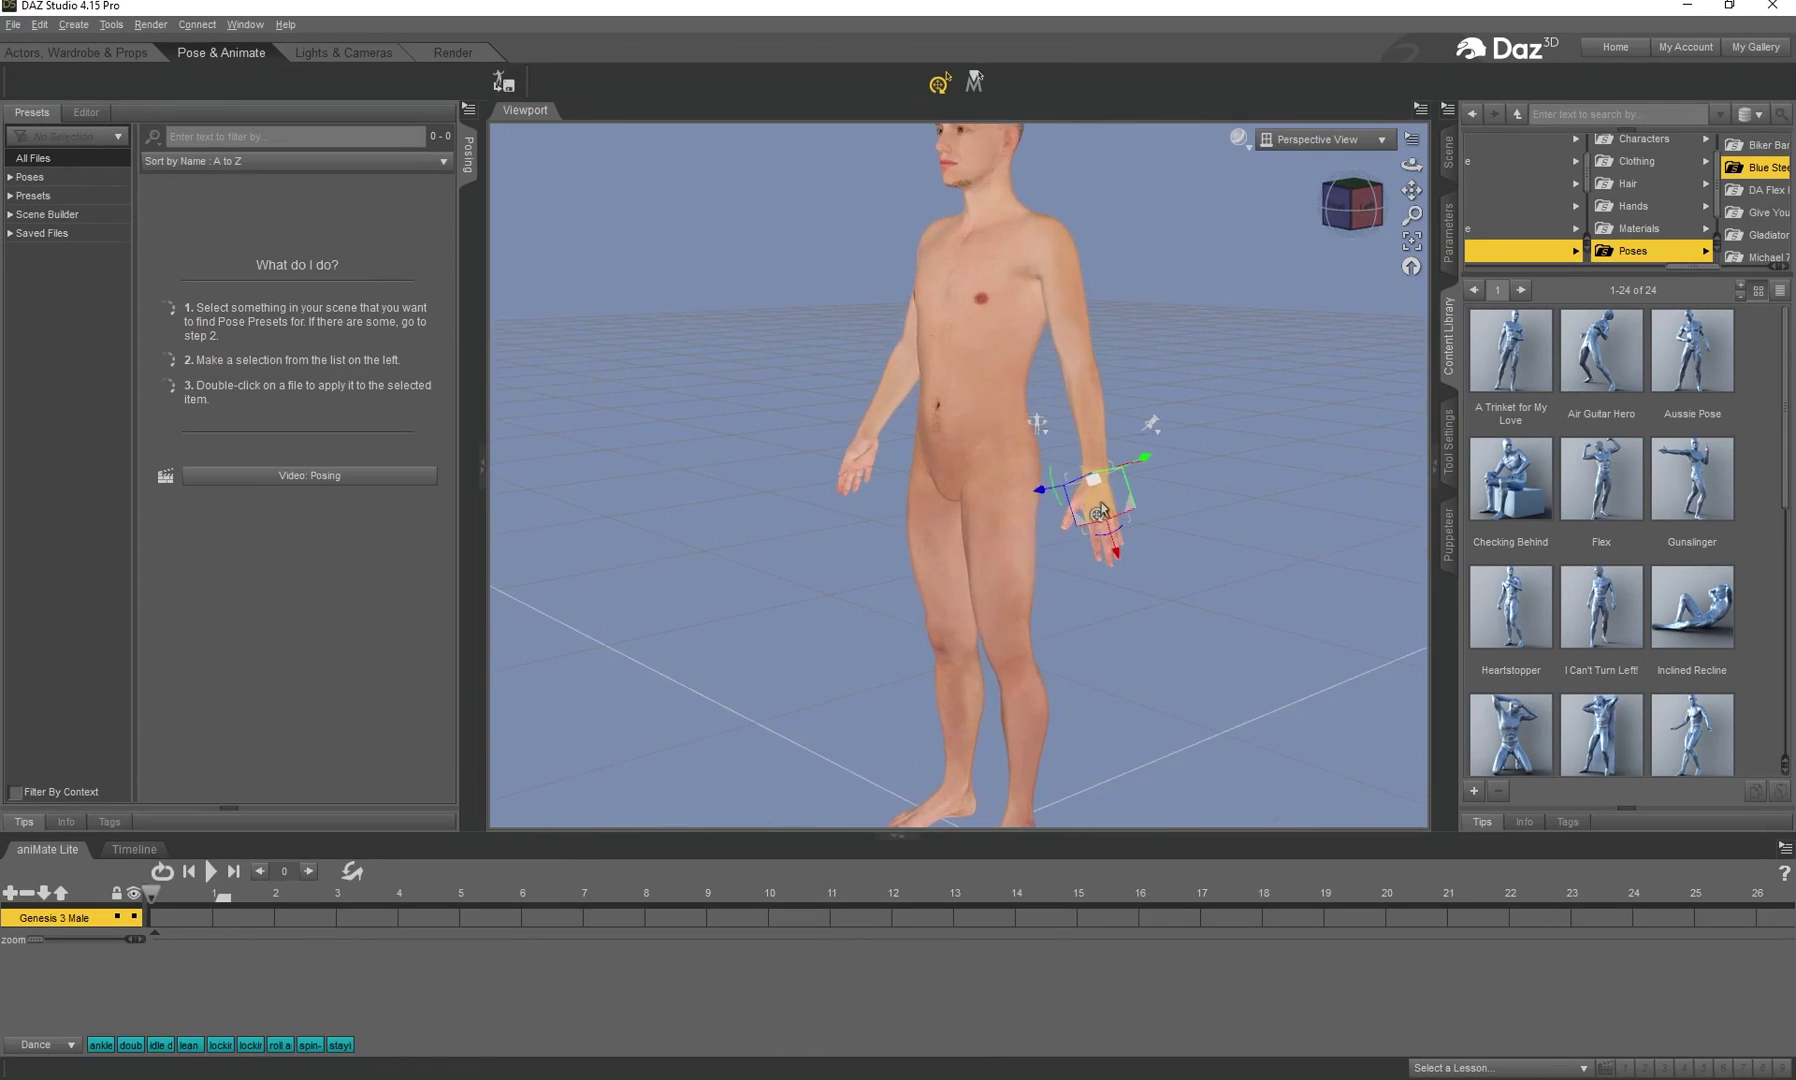
click(1448, 232)
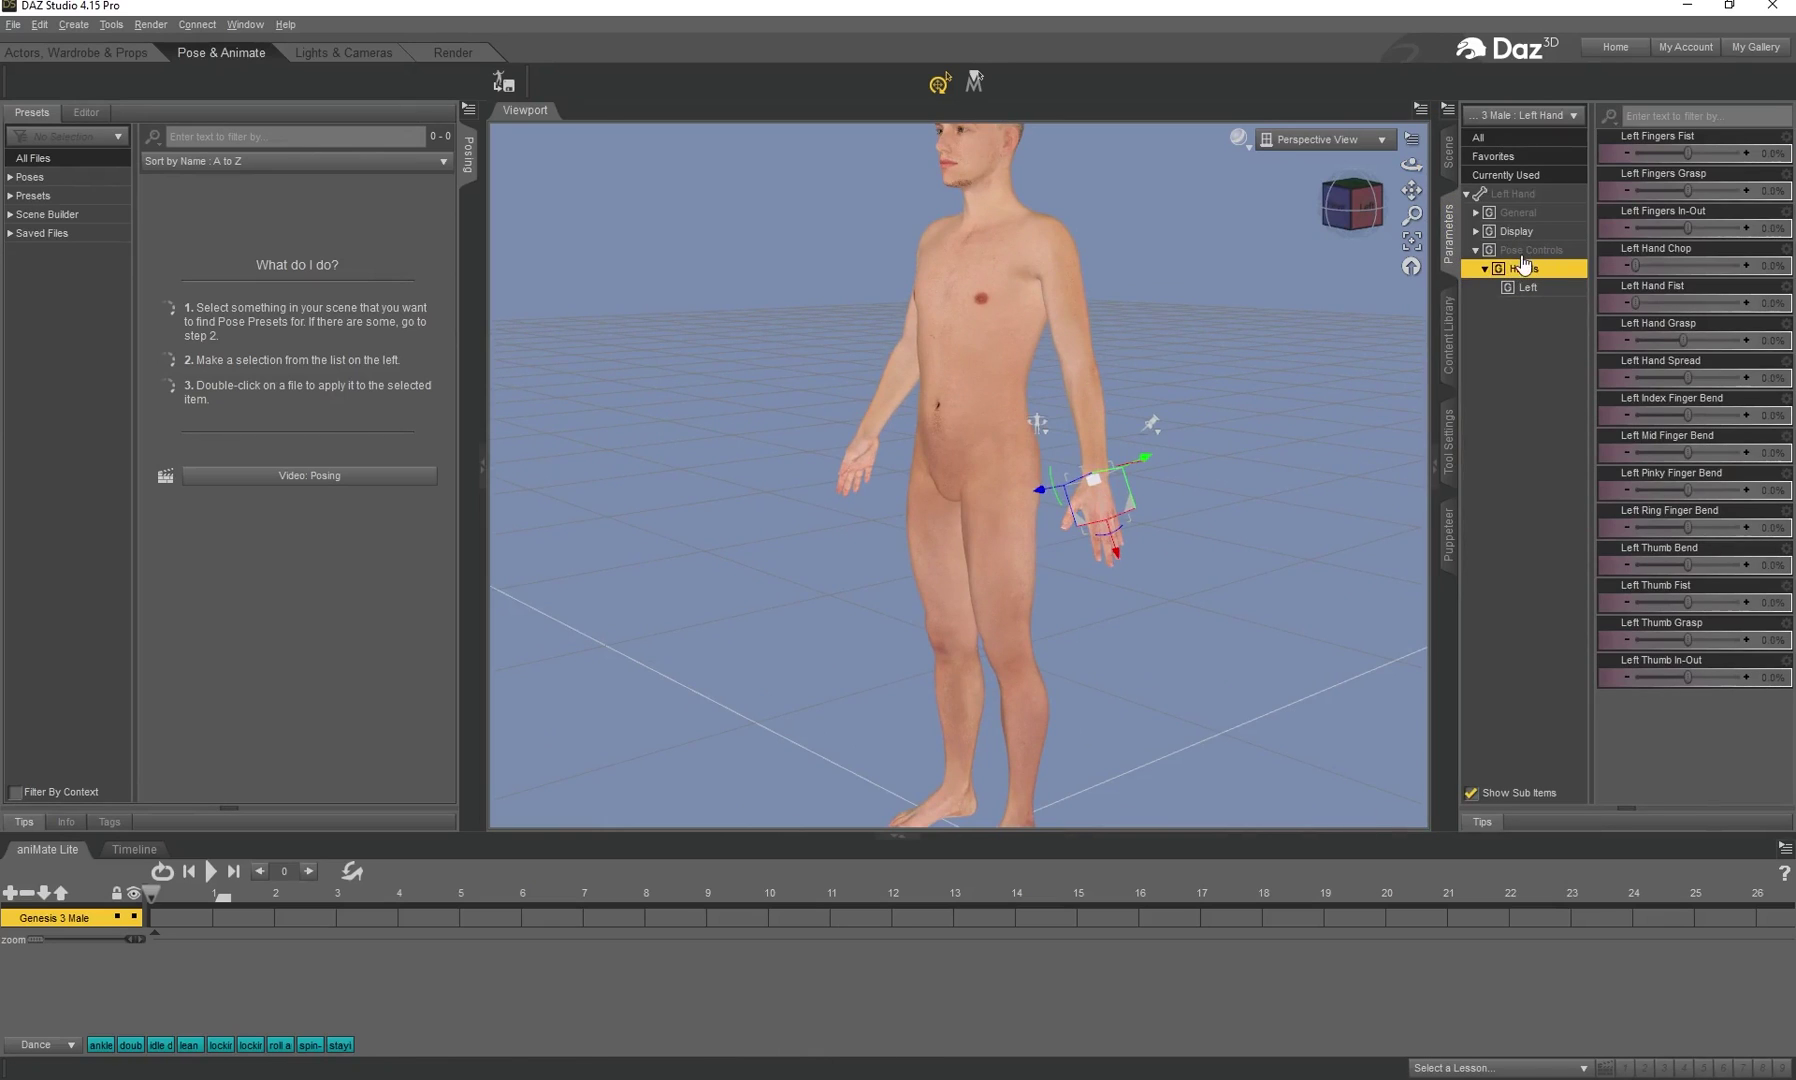
- Show the left hand's Pose Controls and move the timeline to frame 1
click(1527, 251)
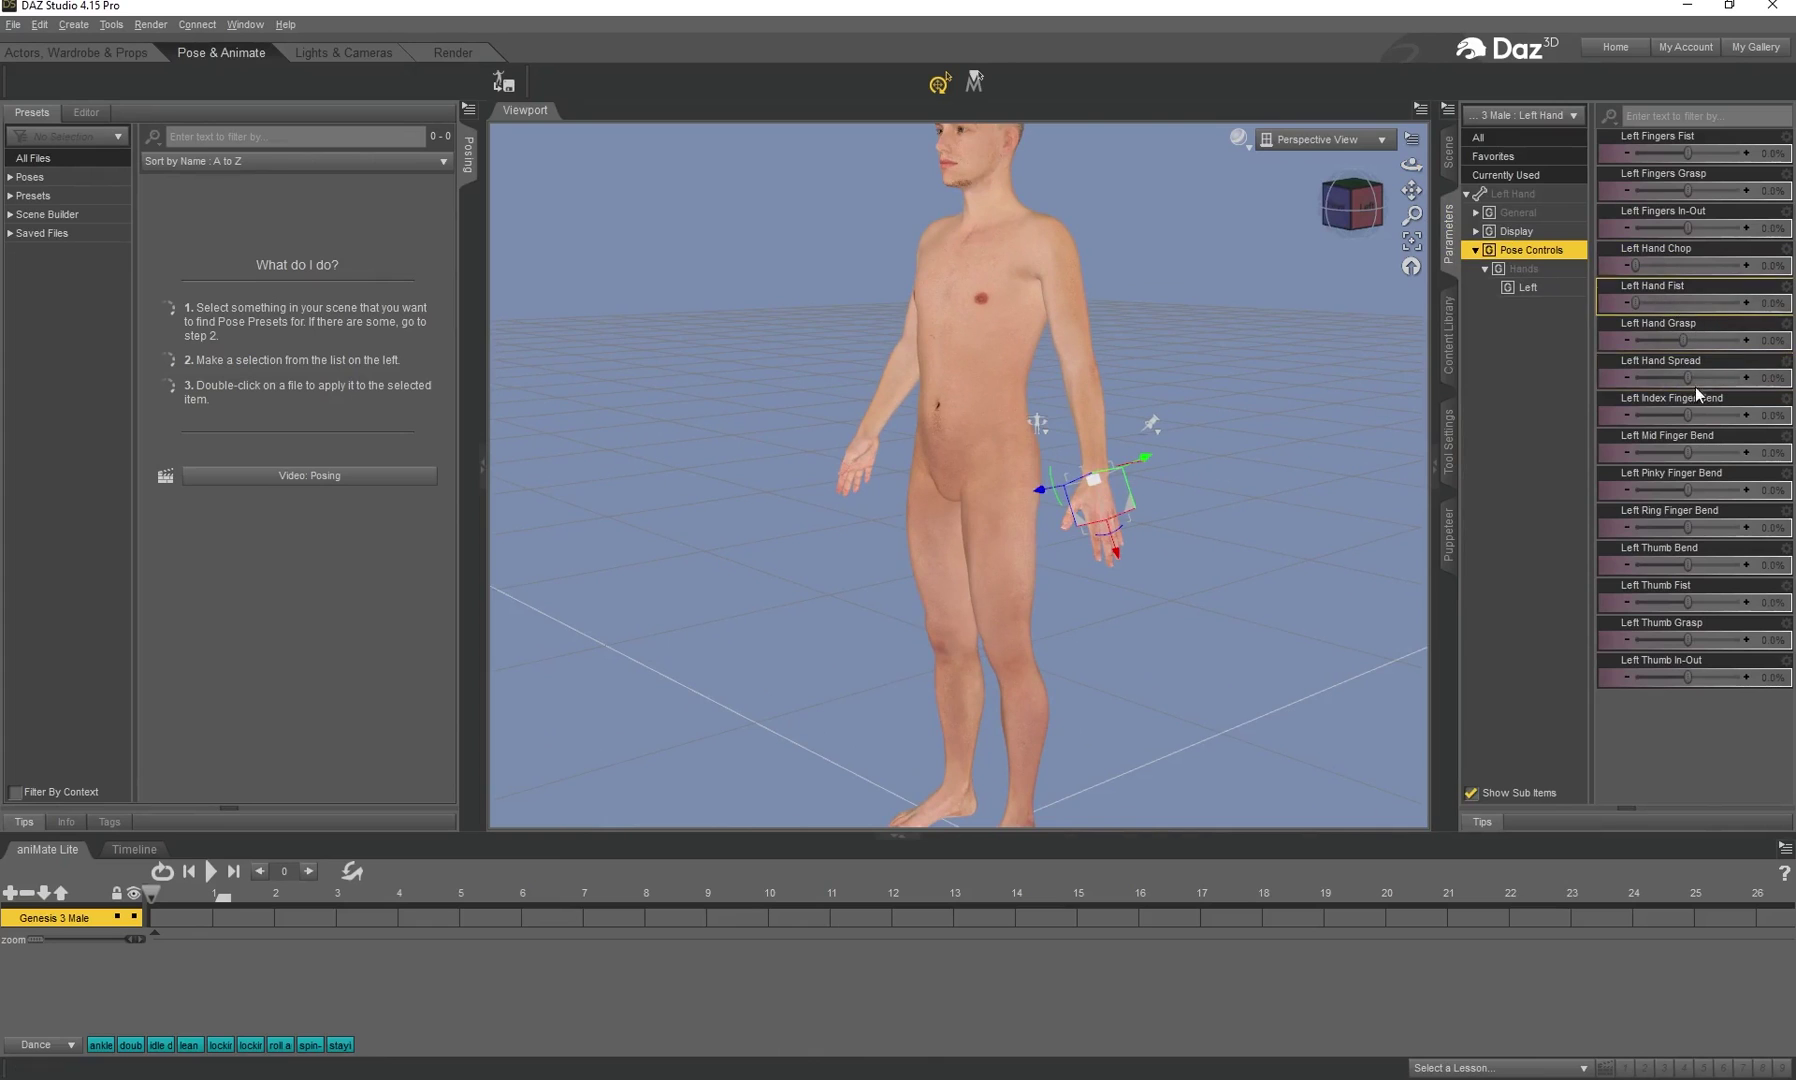
drag(1237, 263, 1105, 342)
scroll(1105, 342, down, 5)
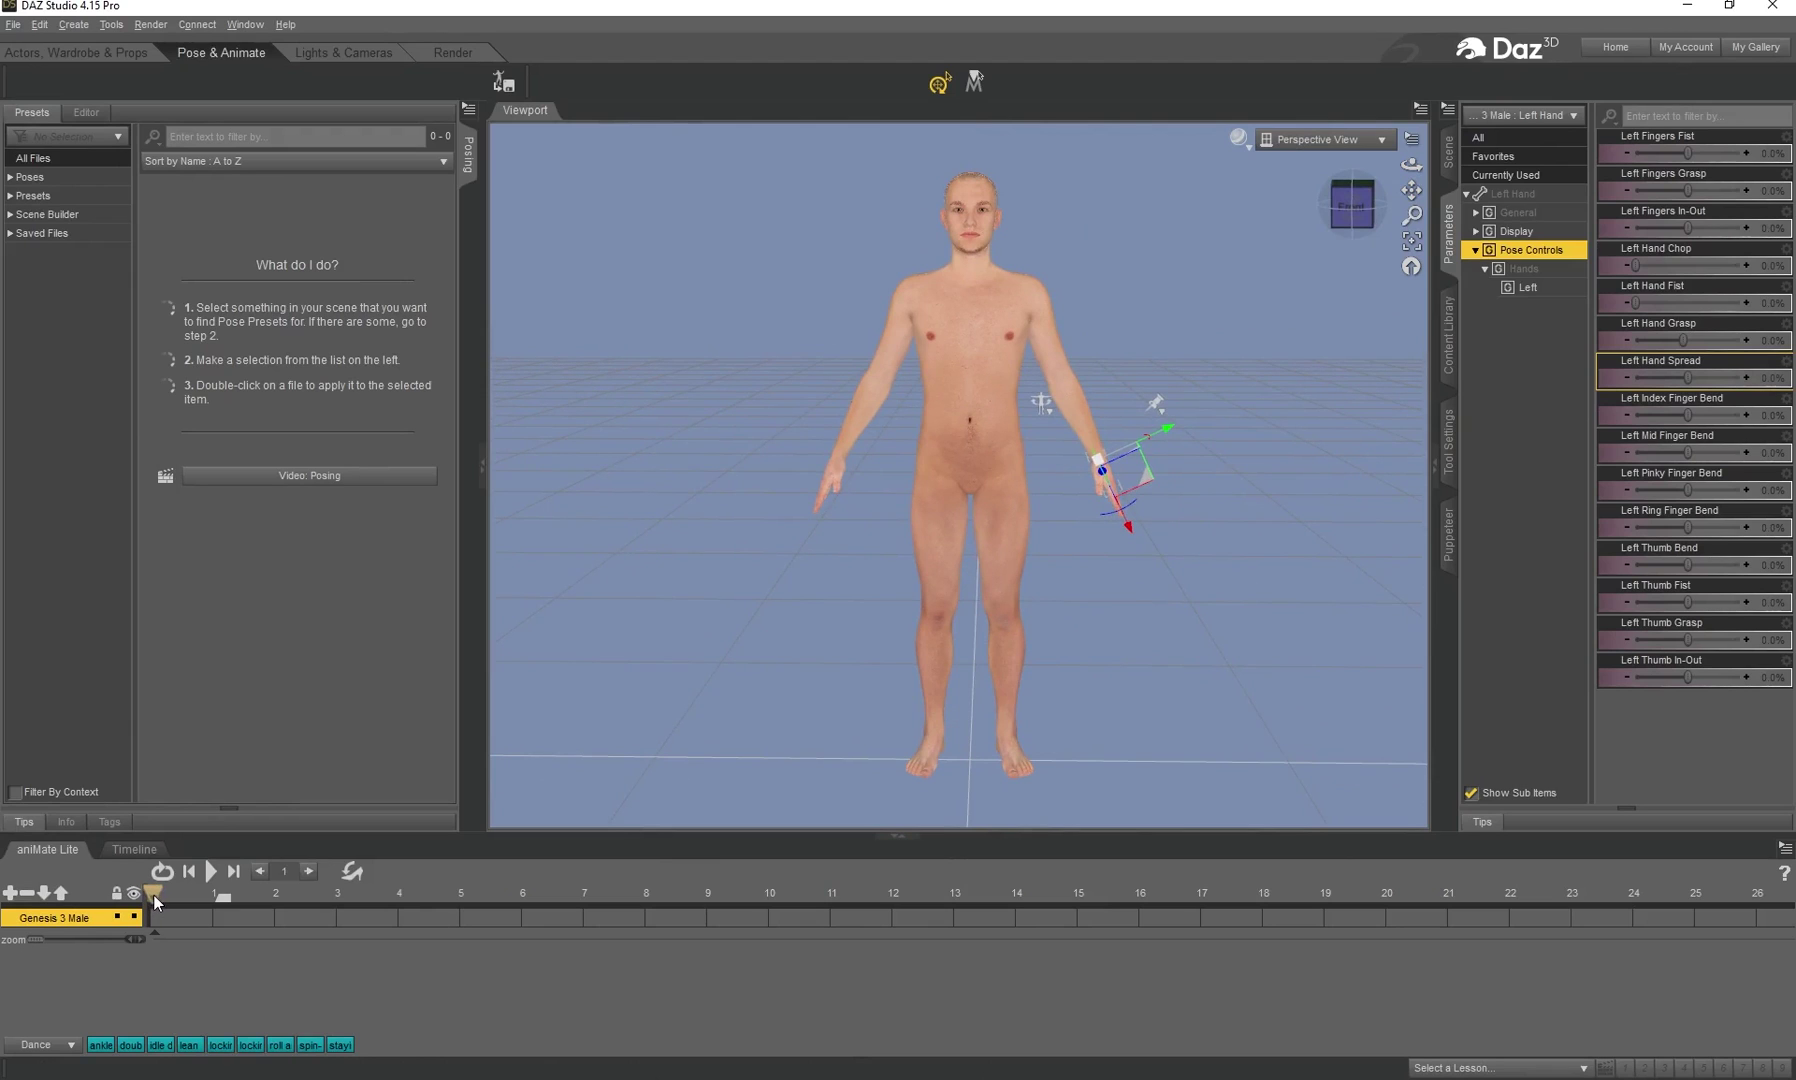
drag(160, 903, 216, 903)
- Pull the left hand to repose the arm and nudge the left foot inward
drag(1411, 165, 1320, 205)
mouse_move(1108, 489)
mouse_down()
mouse_move(1136, 412)
mouse_move(1108, 494)
mouse_move(1083, 510)
mouse_up()
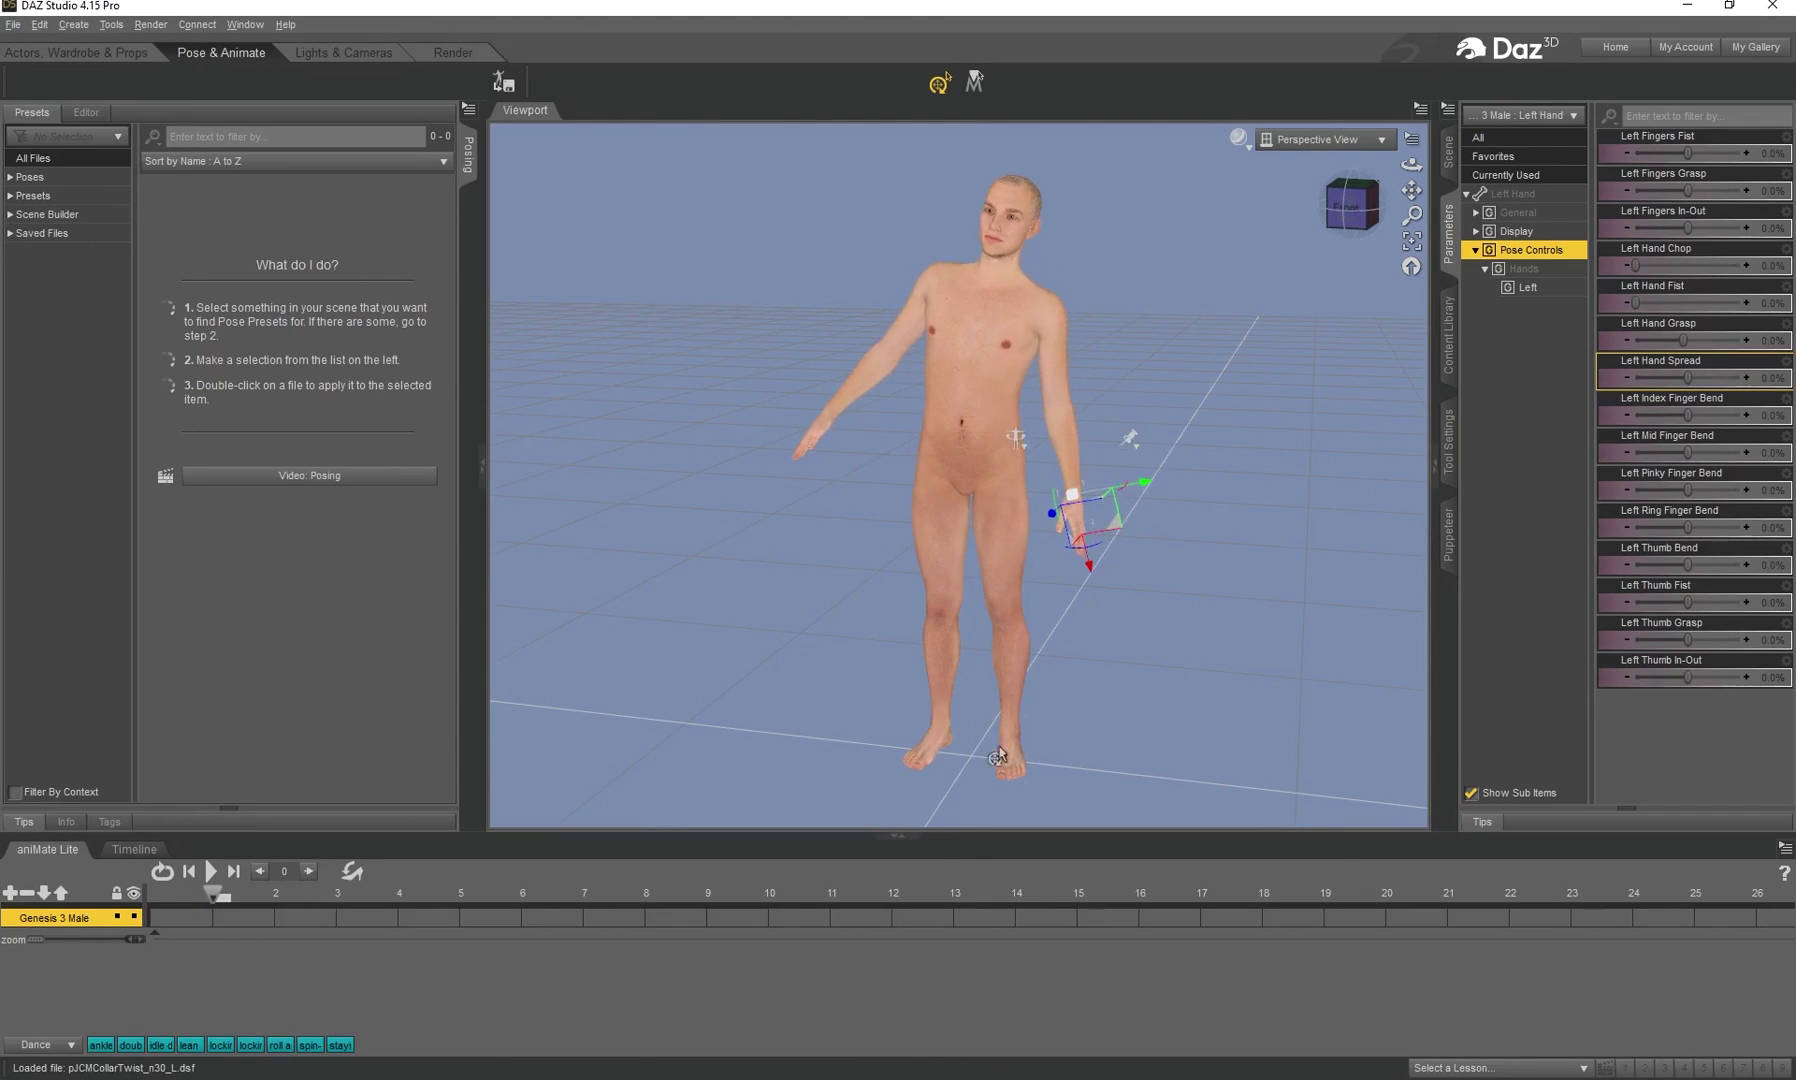
mouse_move(1003, 760)
mouse_down()
mouse_move(986, 748)
mouse_move(995, 760)
mouse_up()
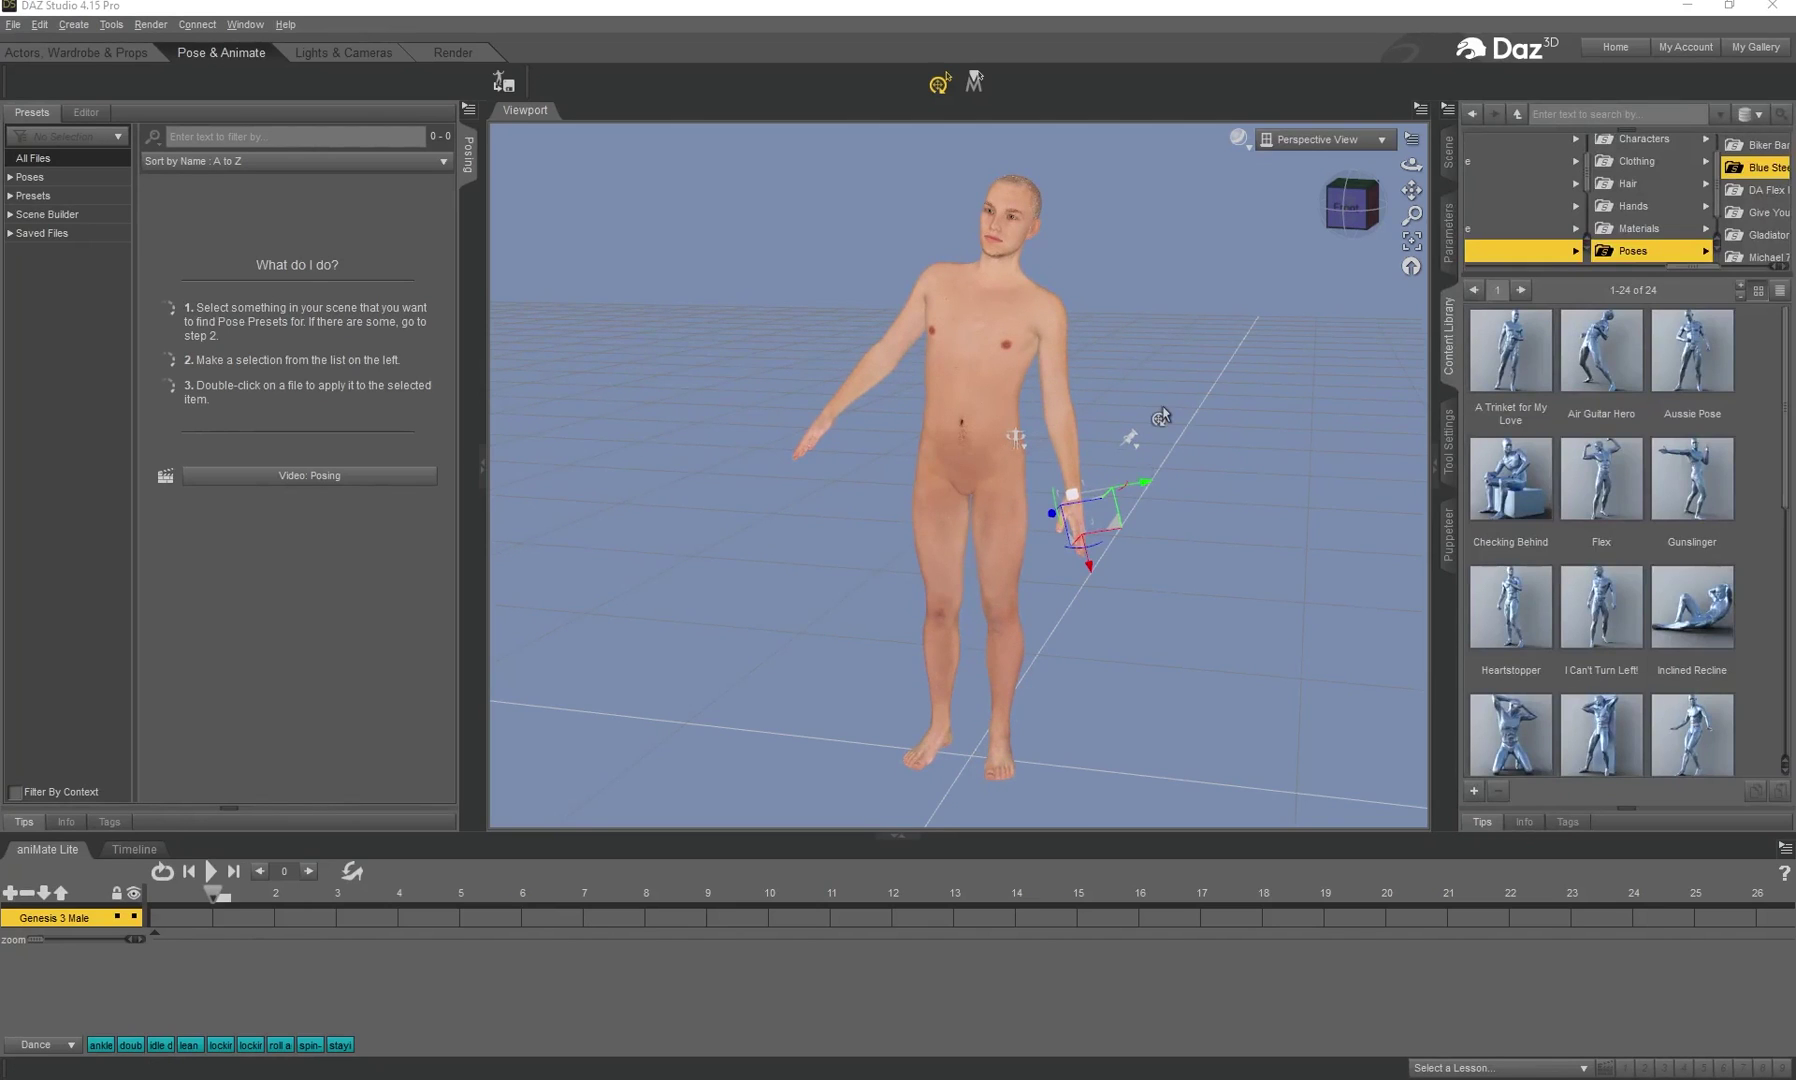
- Undo the left leg change and apply the Flex pose preset to Genesis 3 Male
key(ctrl+z)
key(ctrl+z)
key(ctrl+z)
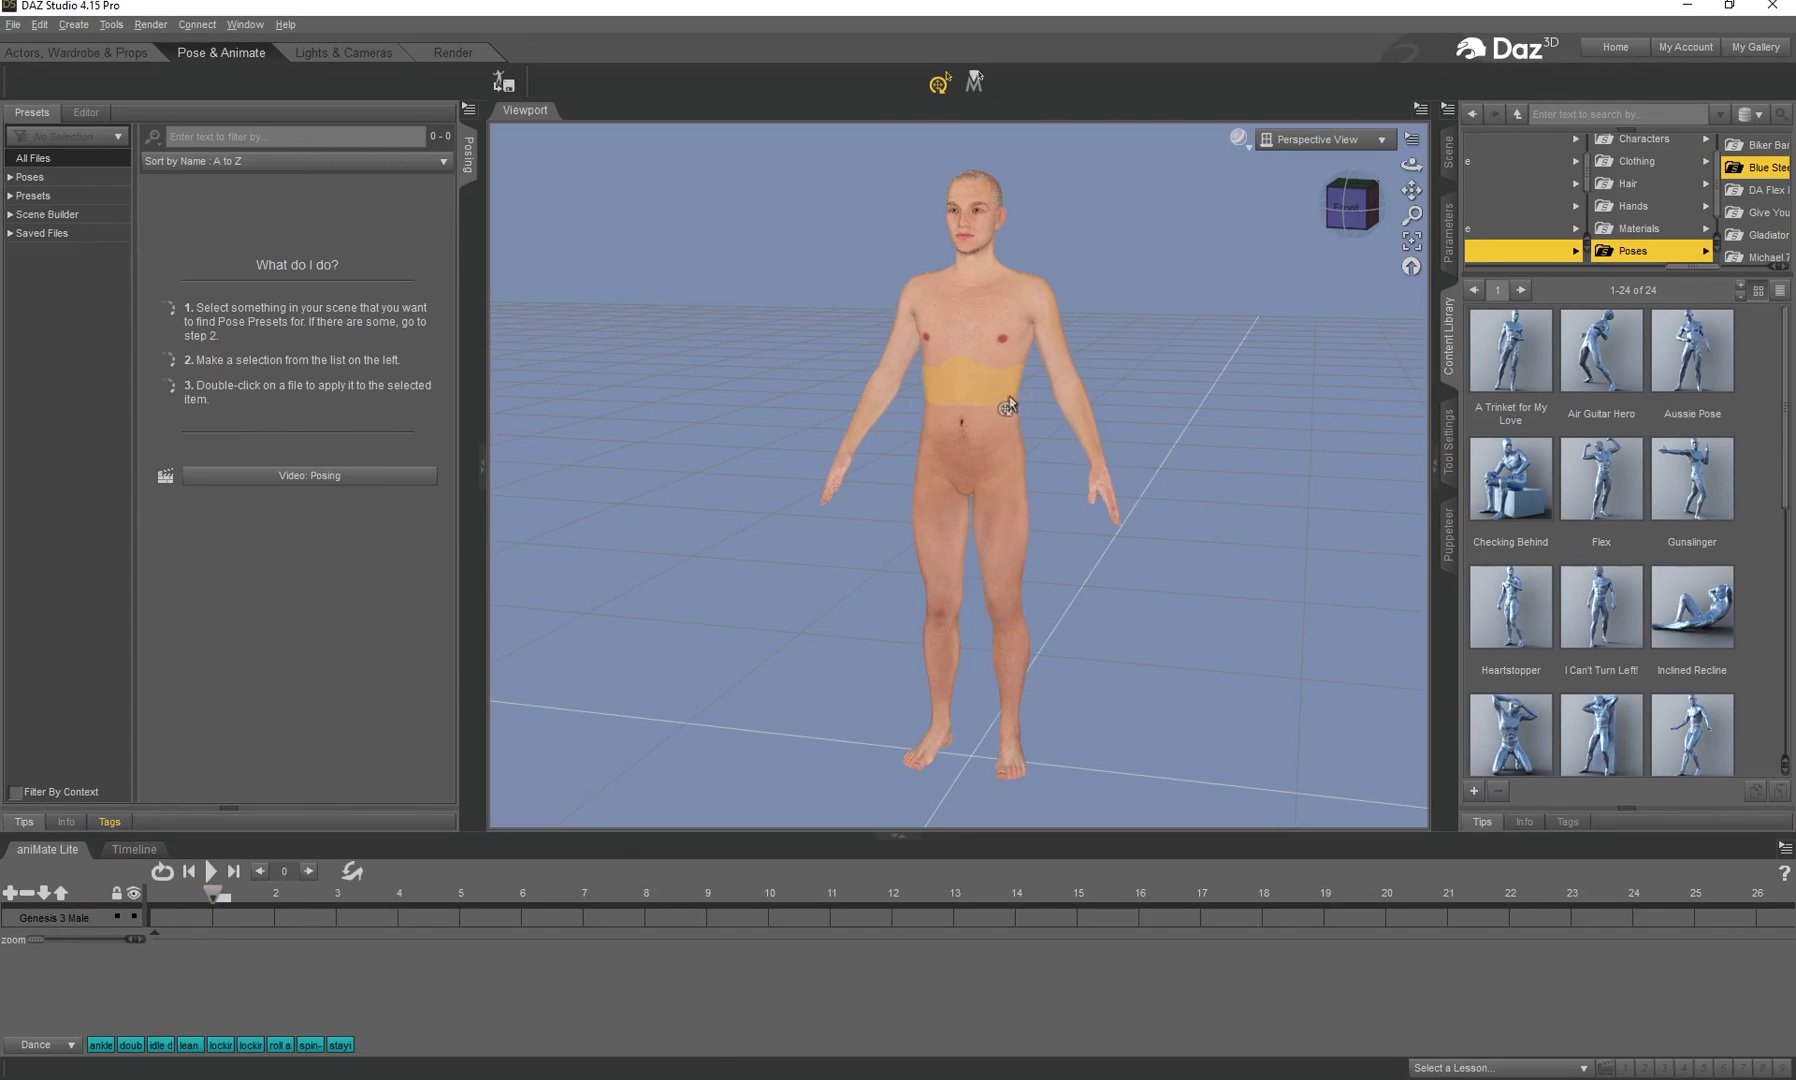
click(965, 395)
double_click(1600, 483)
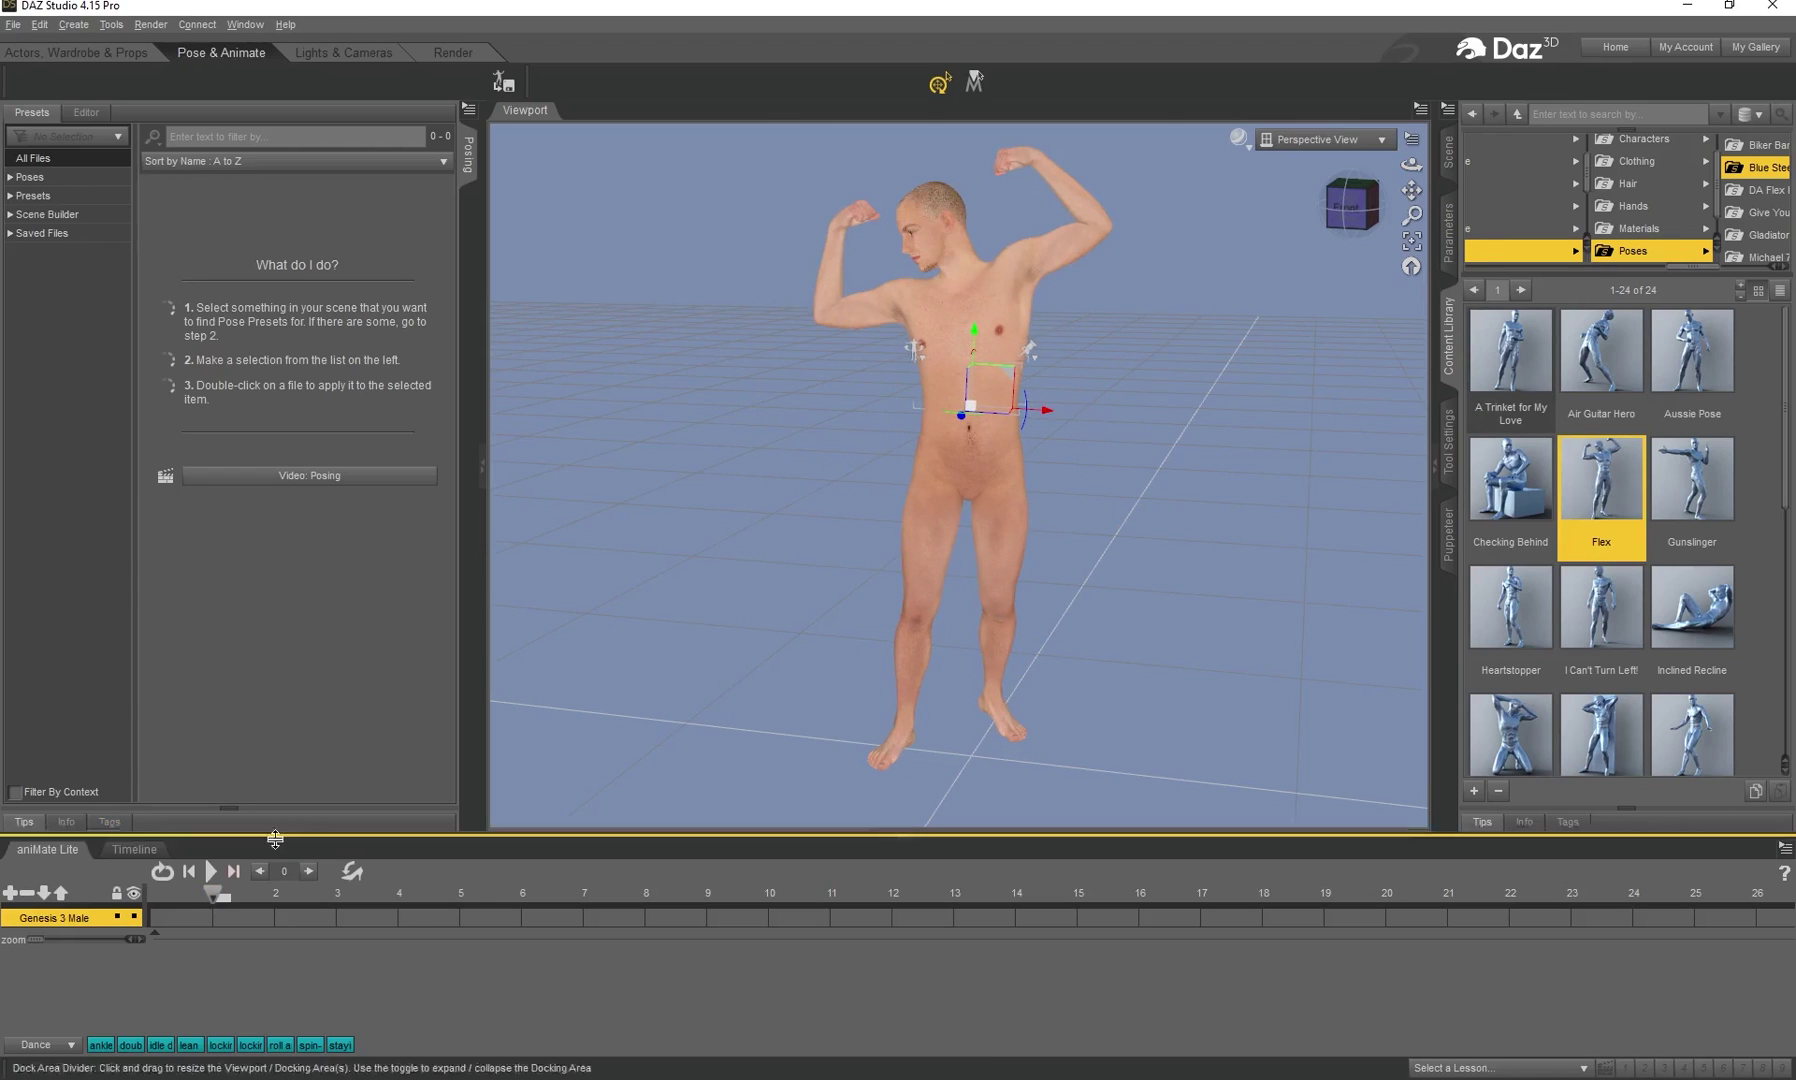
- Bring the figure back to its A-pose at frame 0 on the timeline
mouse_move(211, 905)
mouse_down()
mouse_move(150, 905)
mouse_move(216, 905)
mouse_up()
drag(1411, 165, 1433, 150)
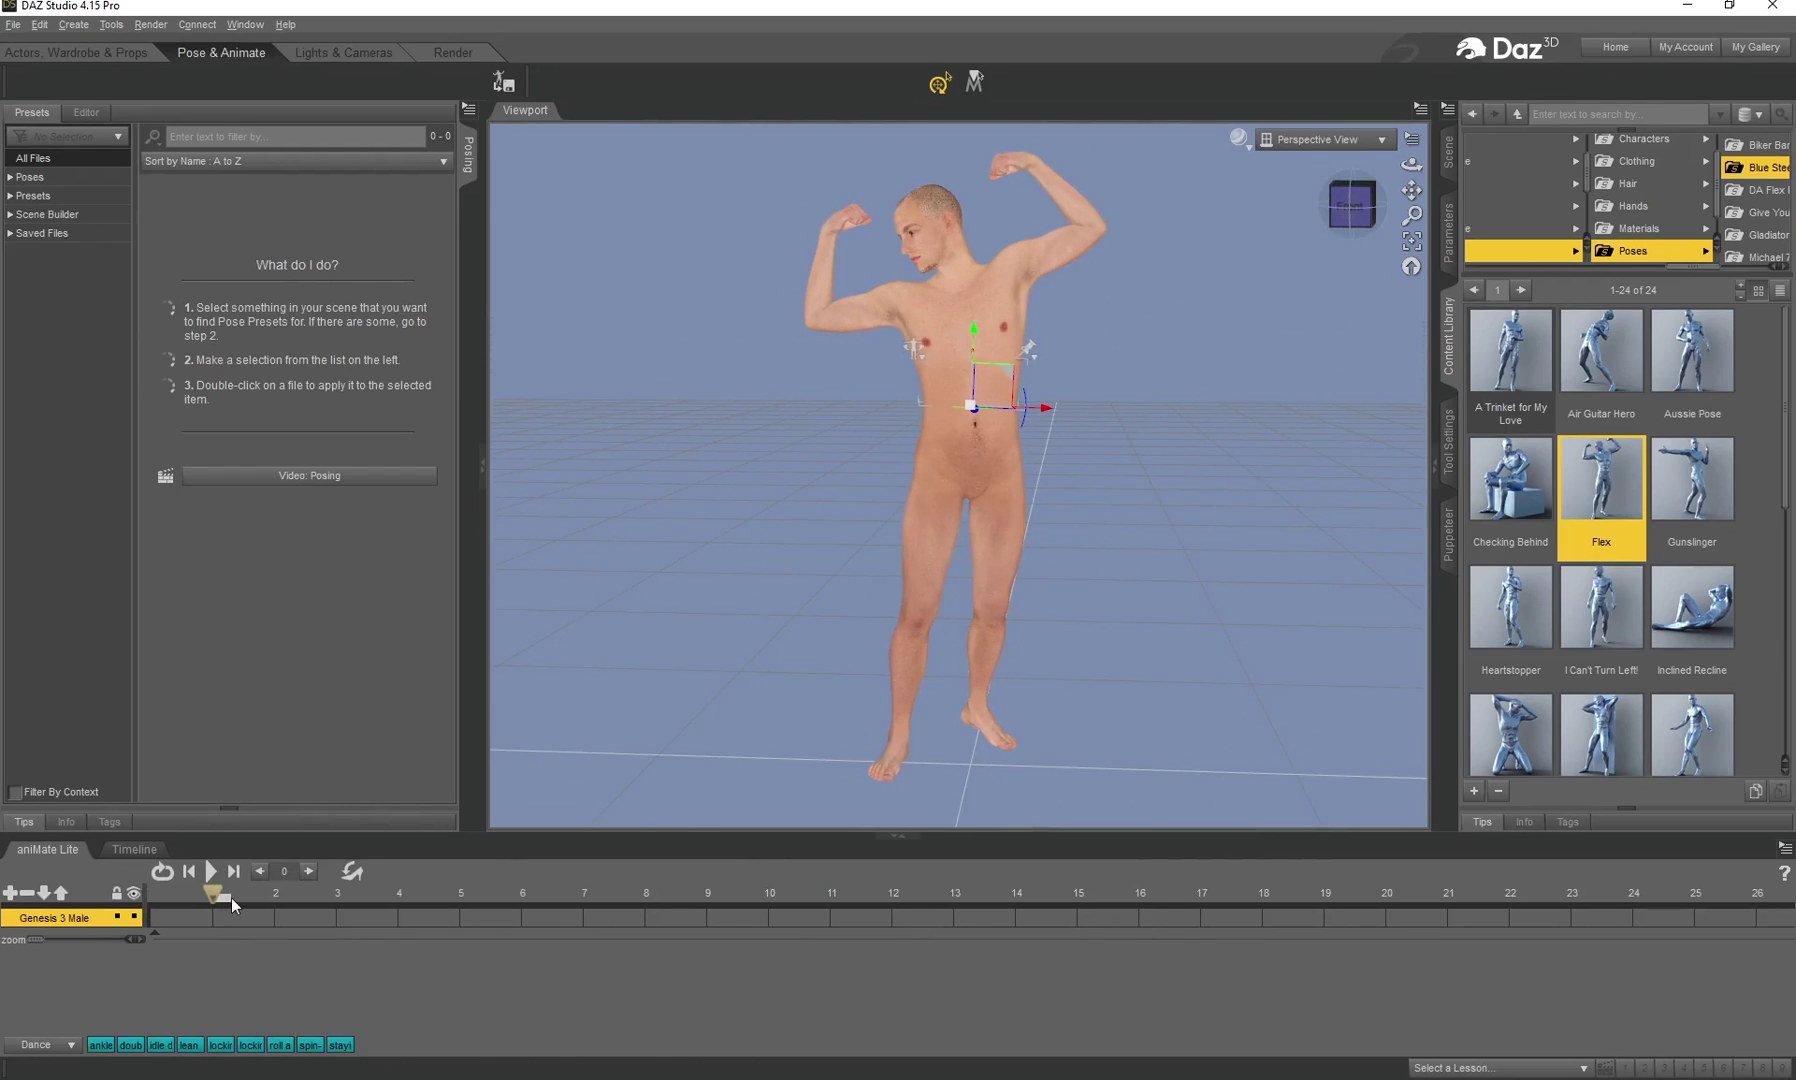
drag(216, 903, 150, 903)
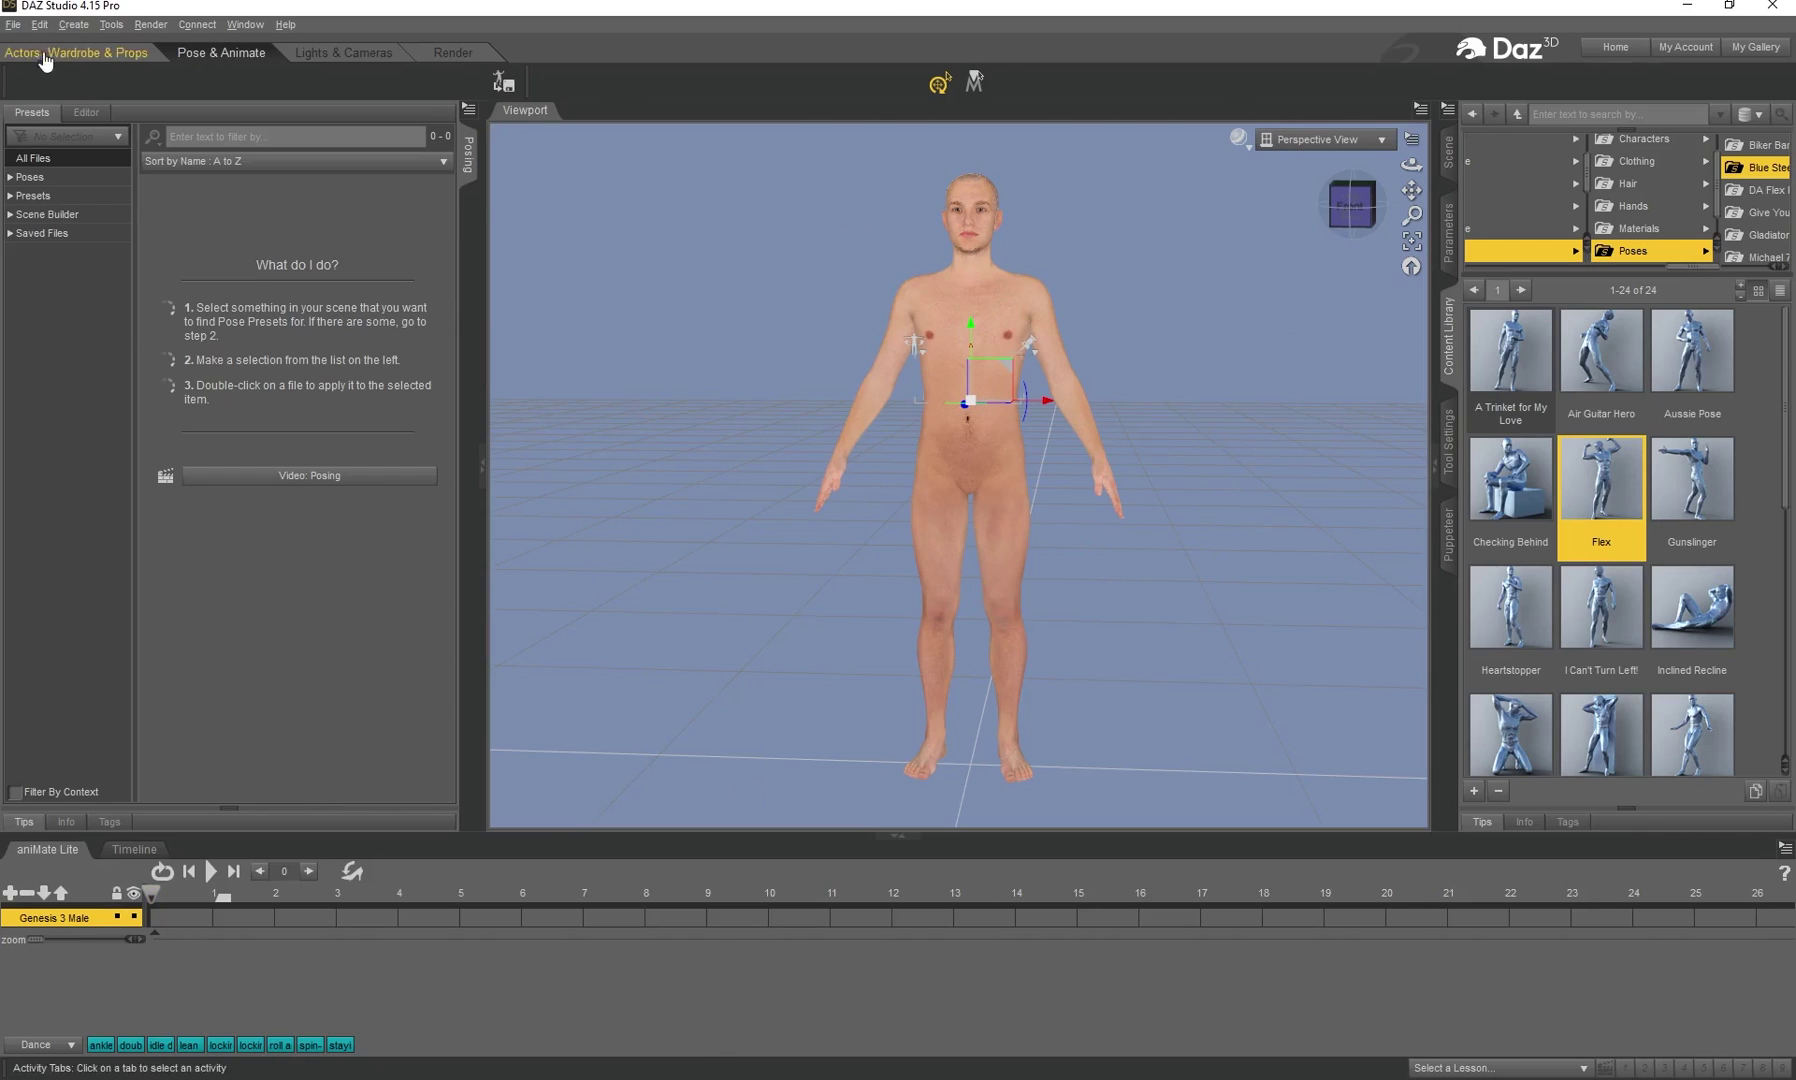
click(13, 24)
- Start an export and browse to the MD POSES Male OBJ APOSE folder
click(66, 247)
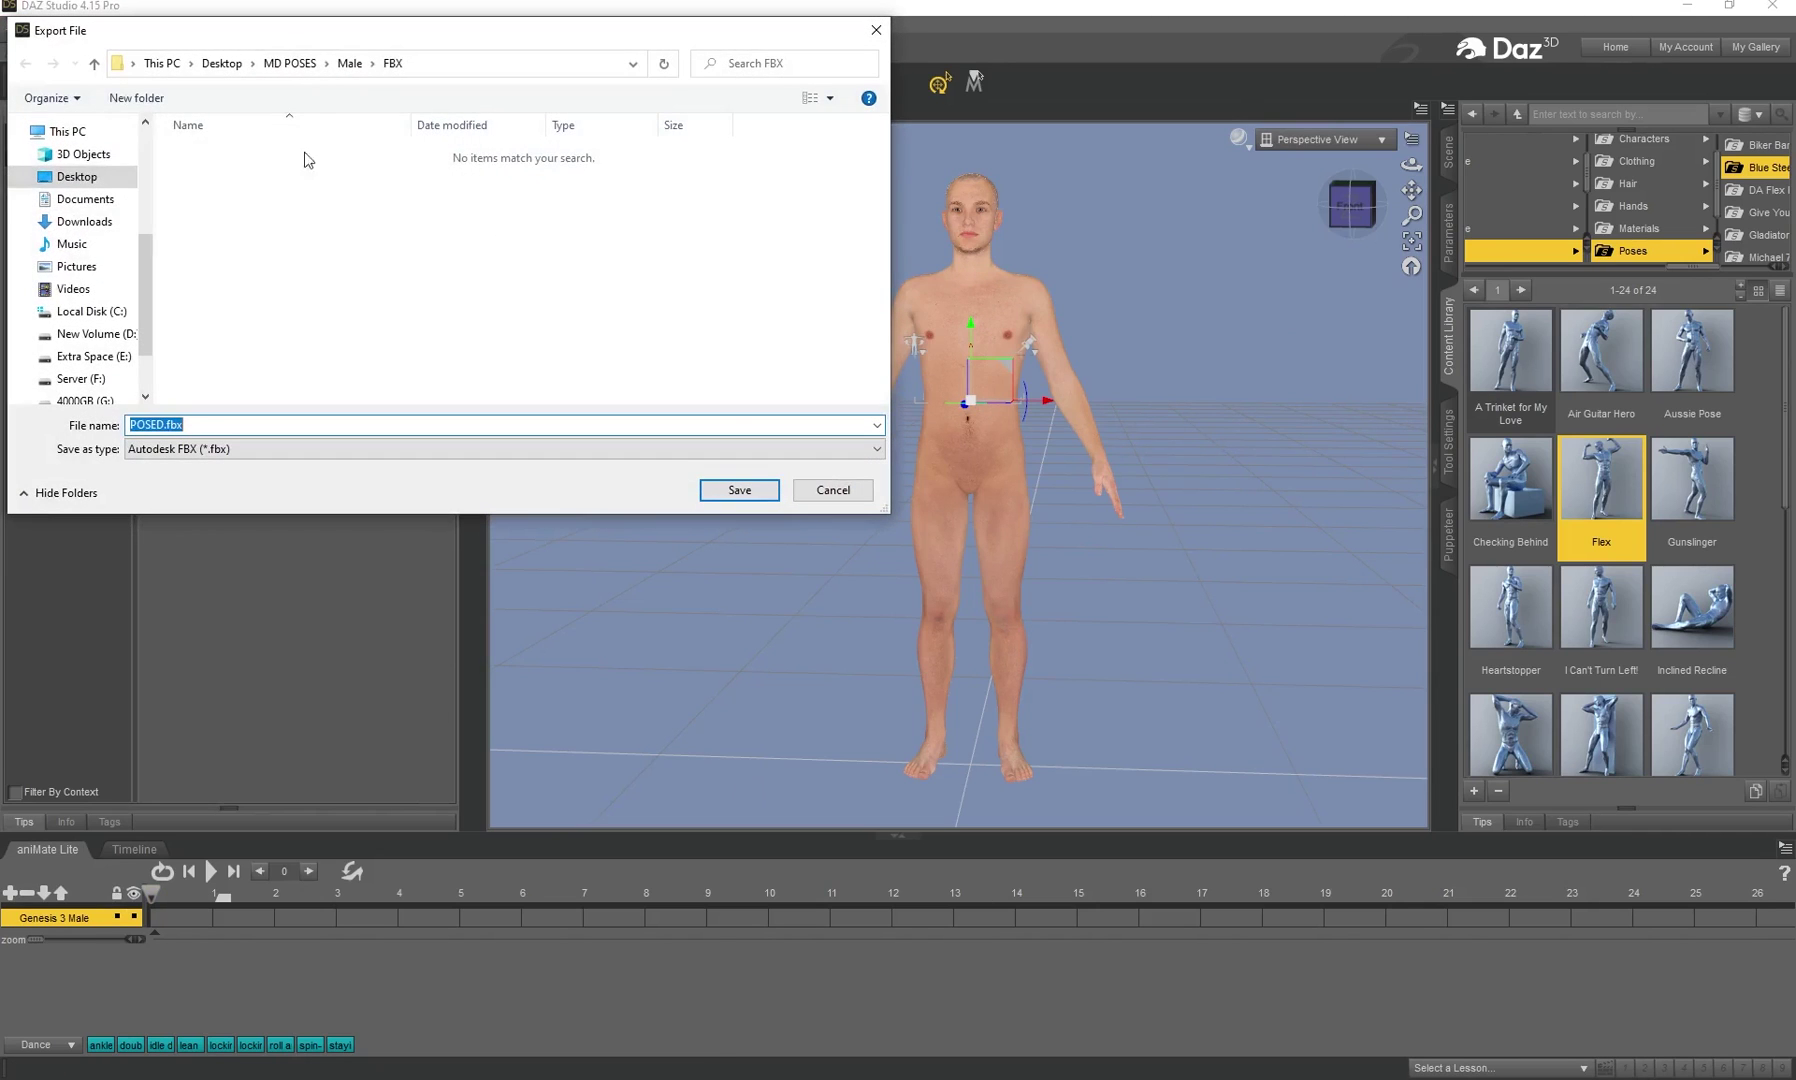
click(288, 66)
double_click(230, 151)
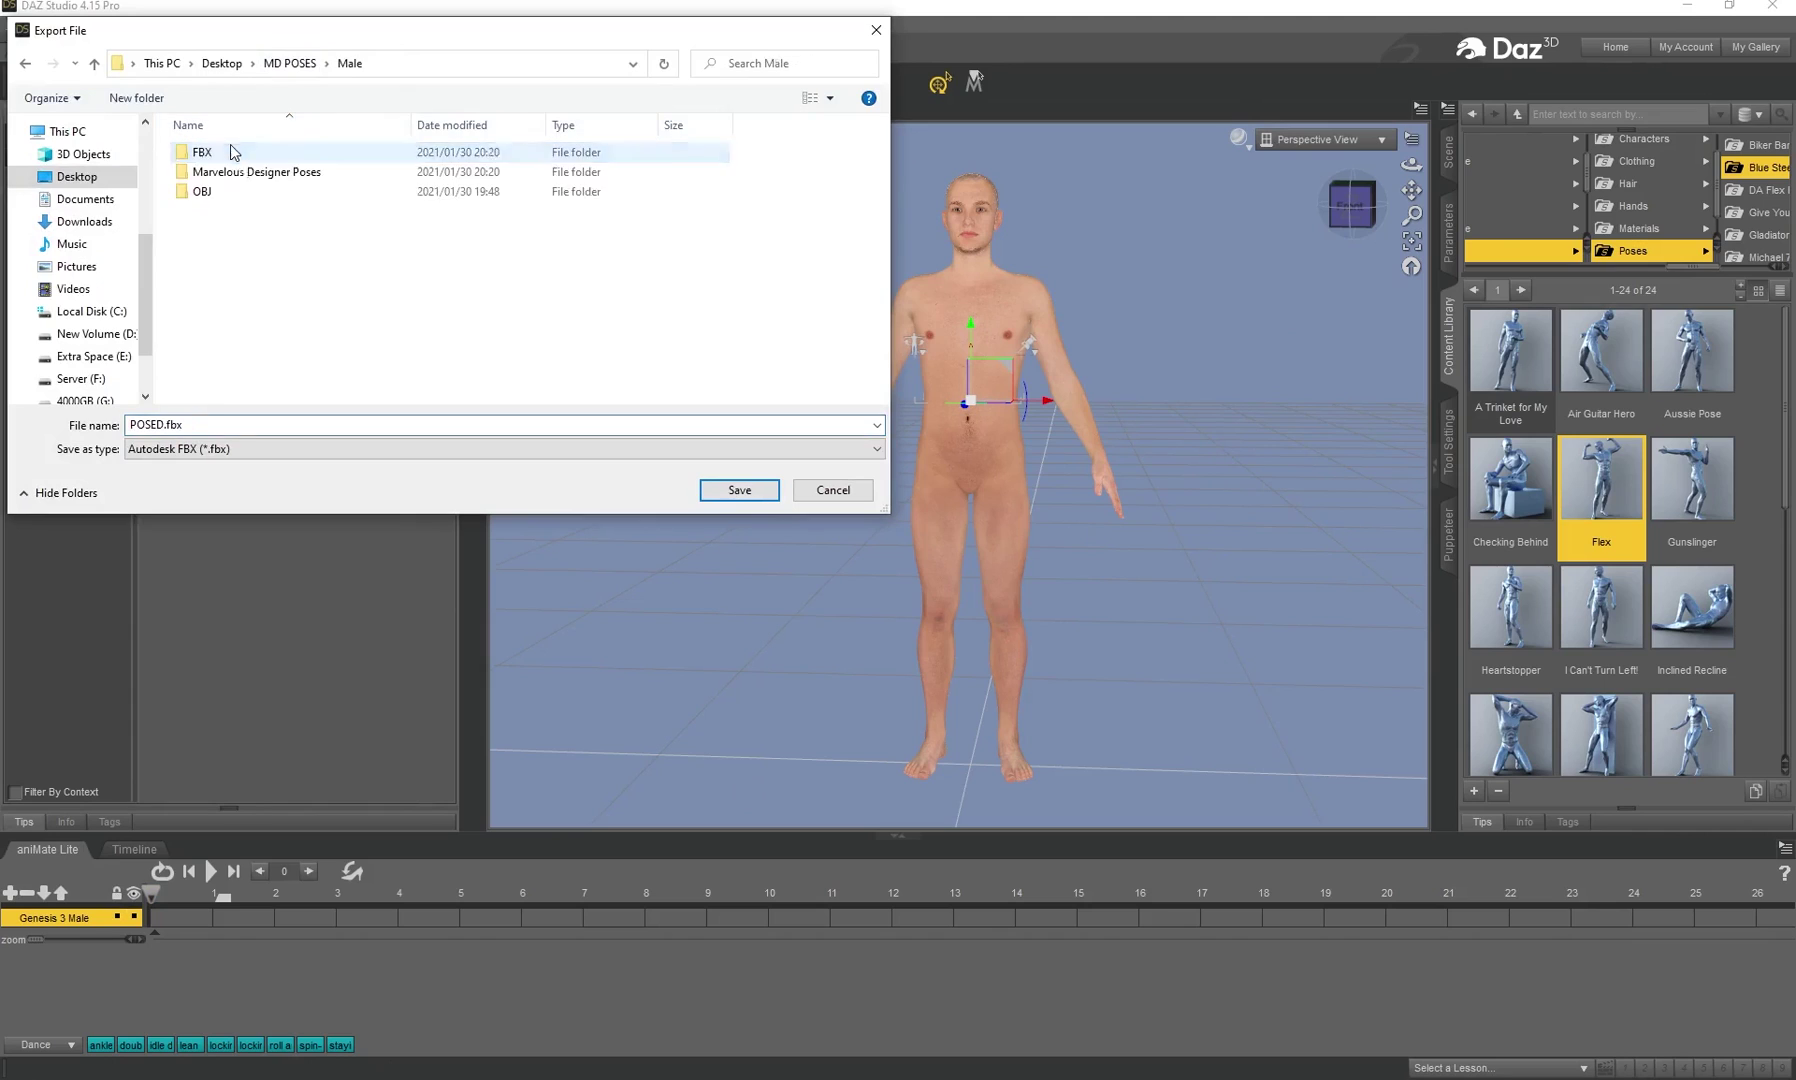
double_click(201, 191)
double_click(200, 152)
- Name the file apose male, set type Wavefront Object (*.obj), save and accept the OBJ options
click(132, 424)
drag(160, 424, 103, 430)
text(apose male)
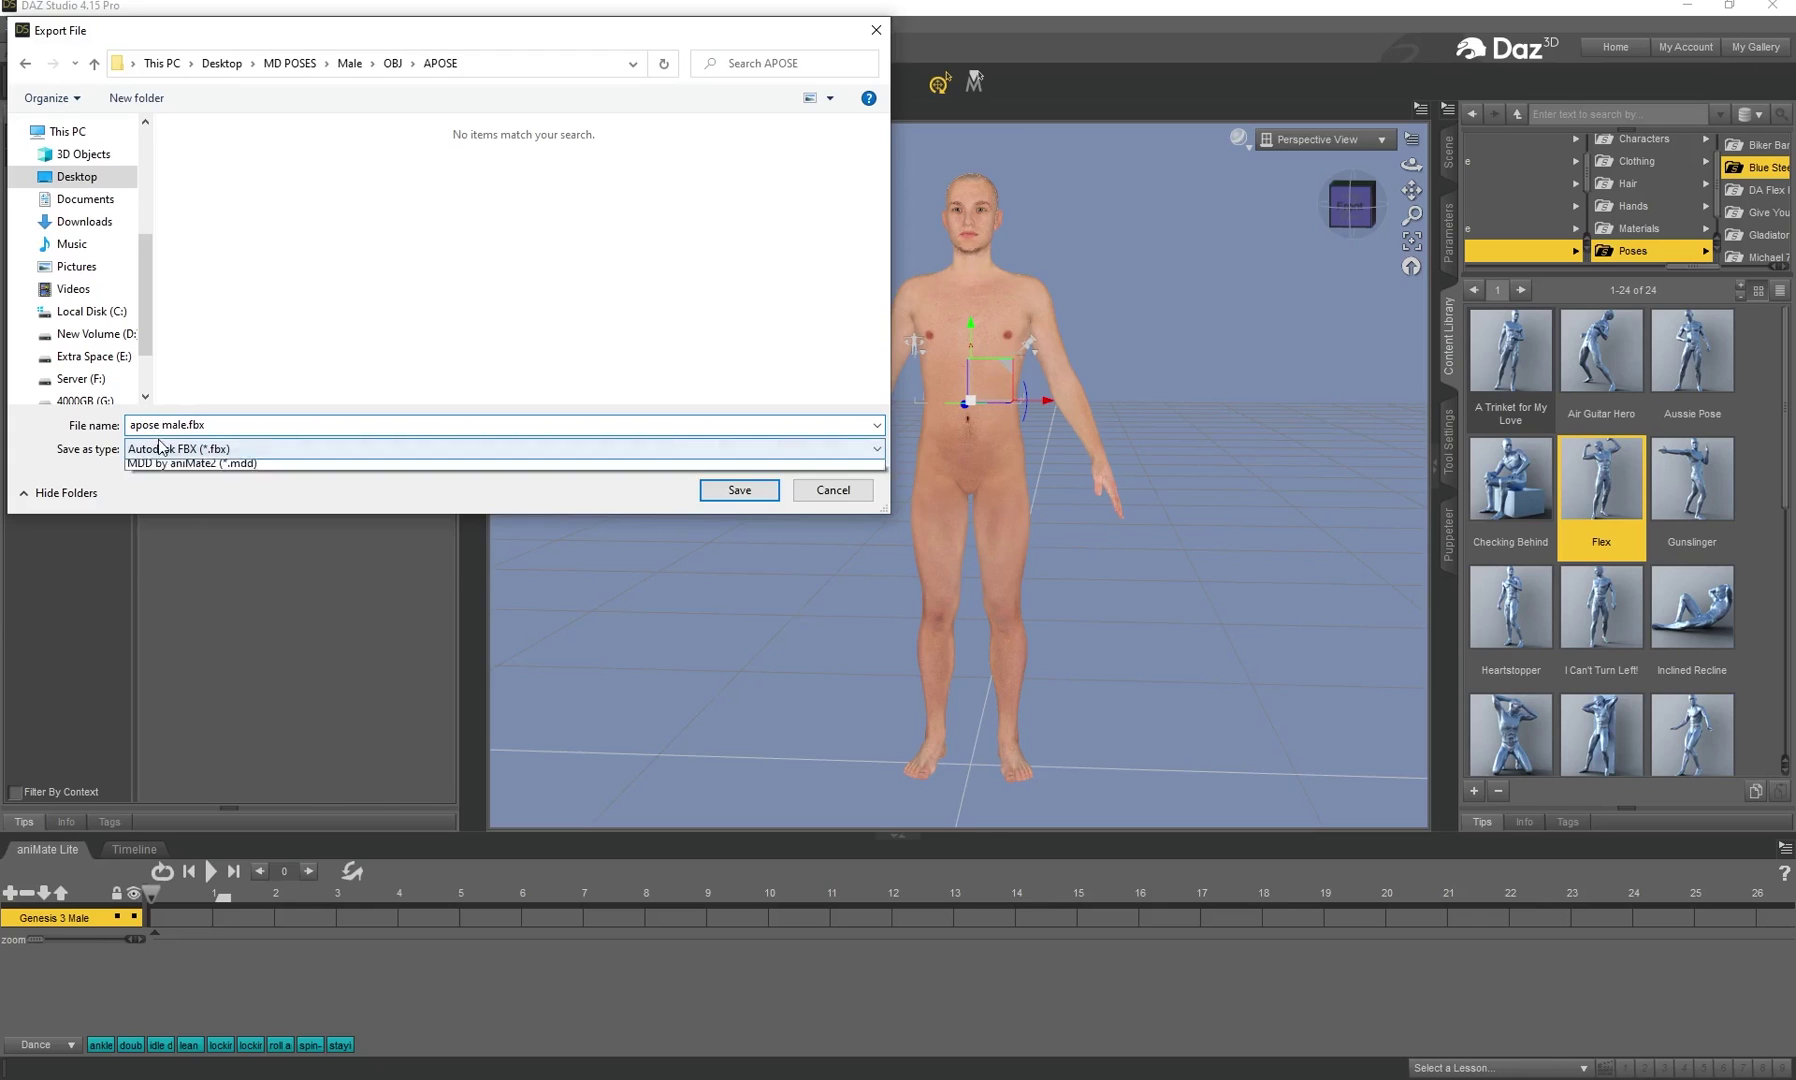
click(230, 449)
click(787, 533)
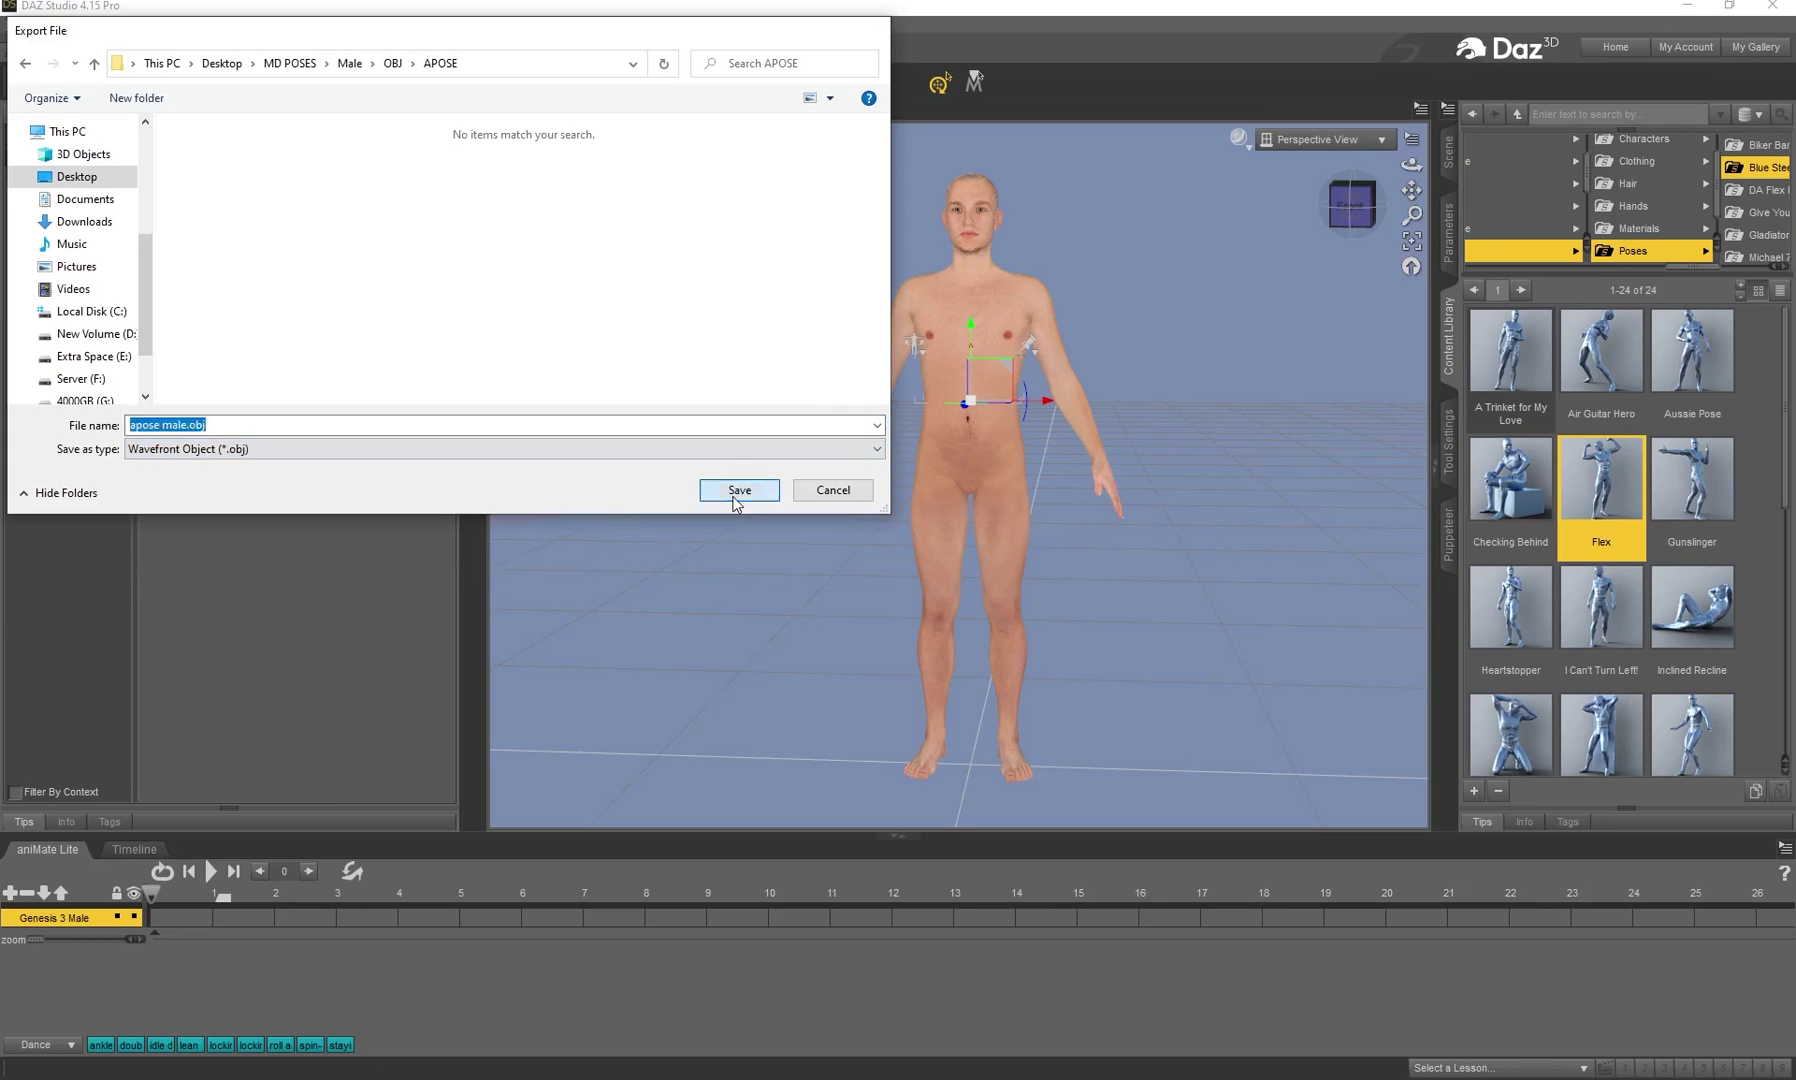
click(737, 490)
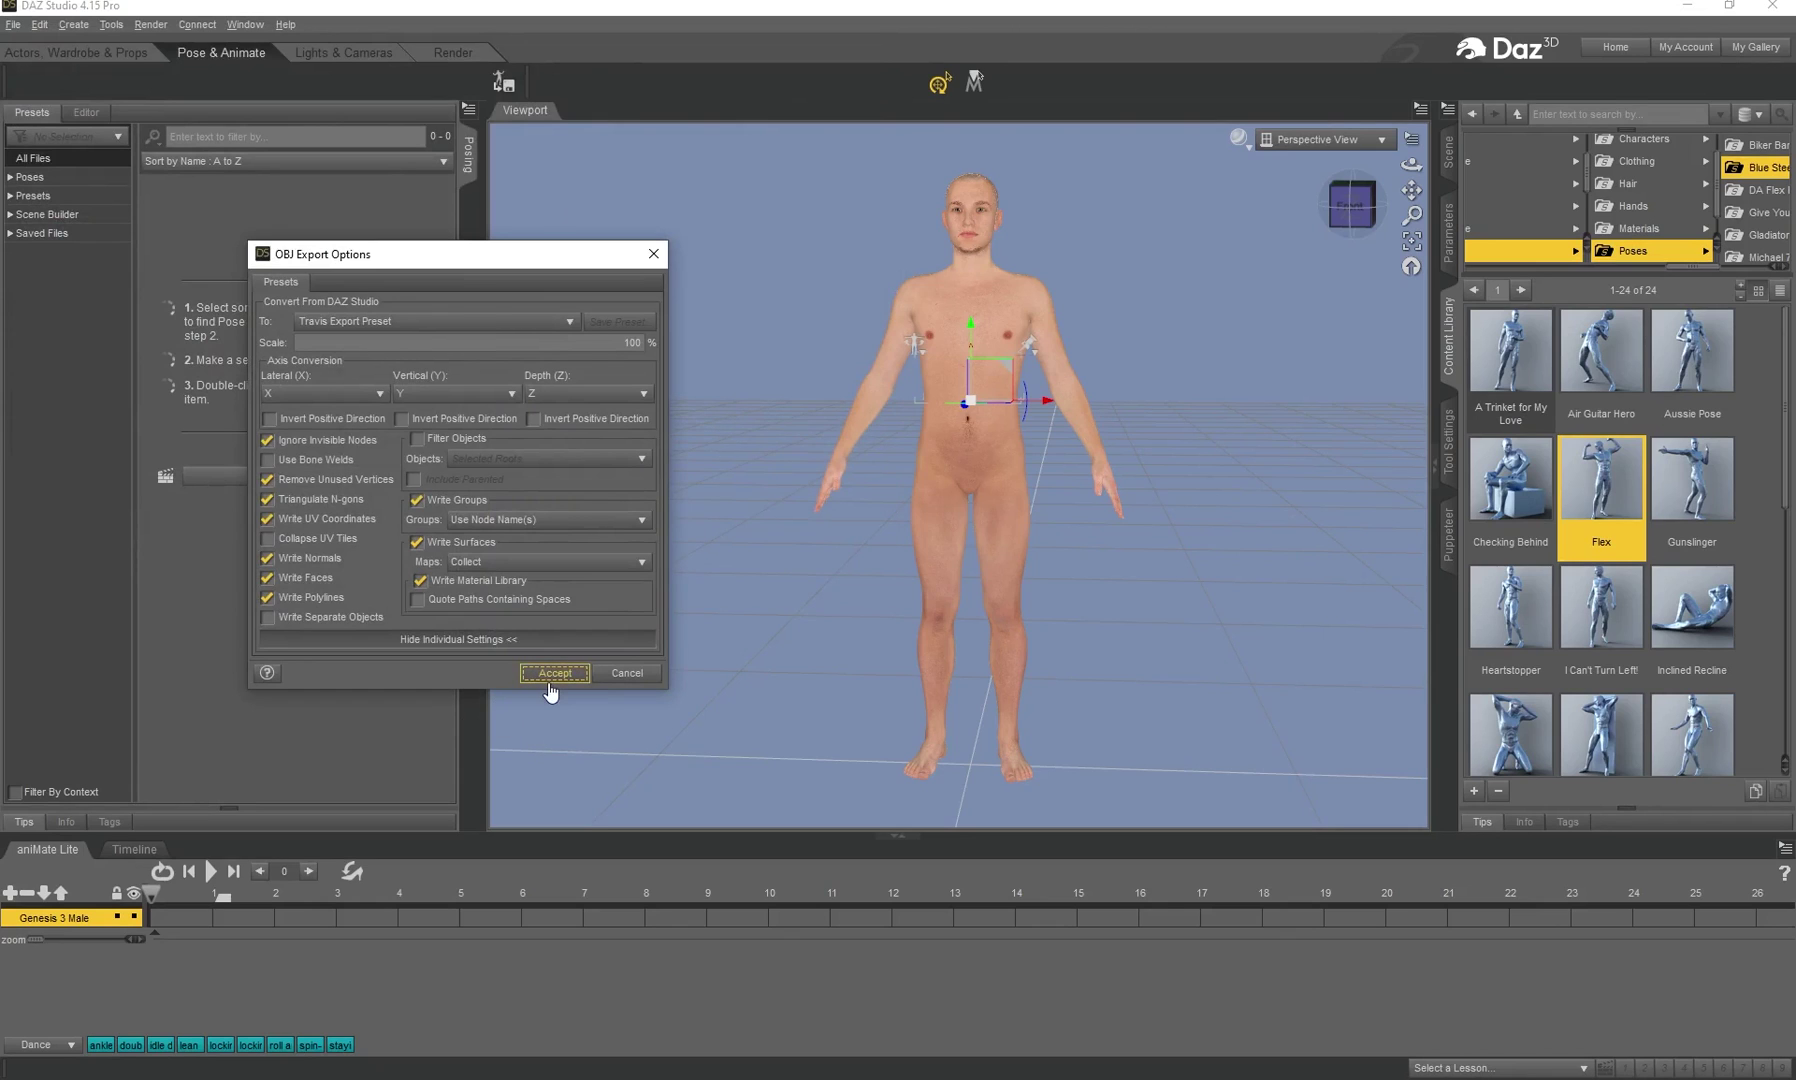
click(553, 673)
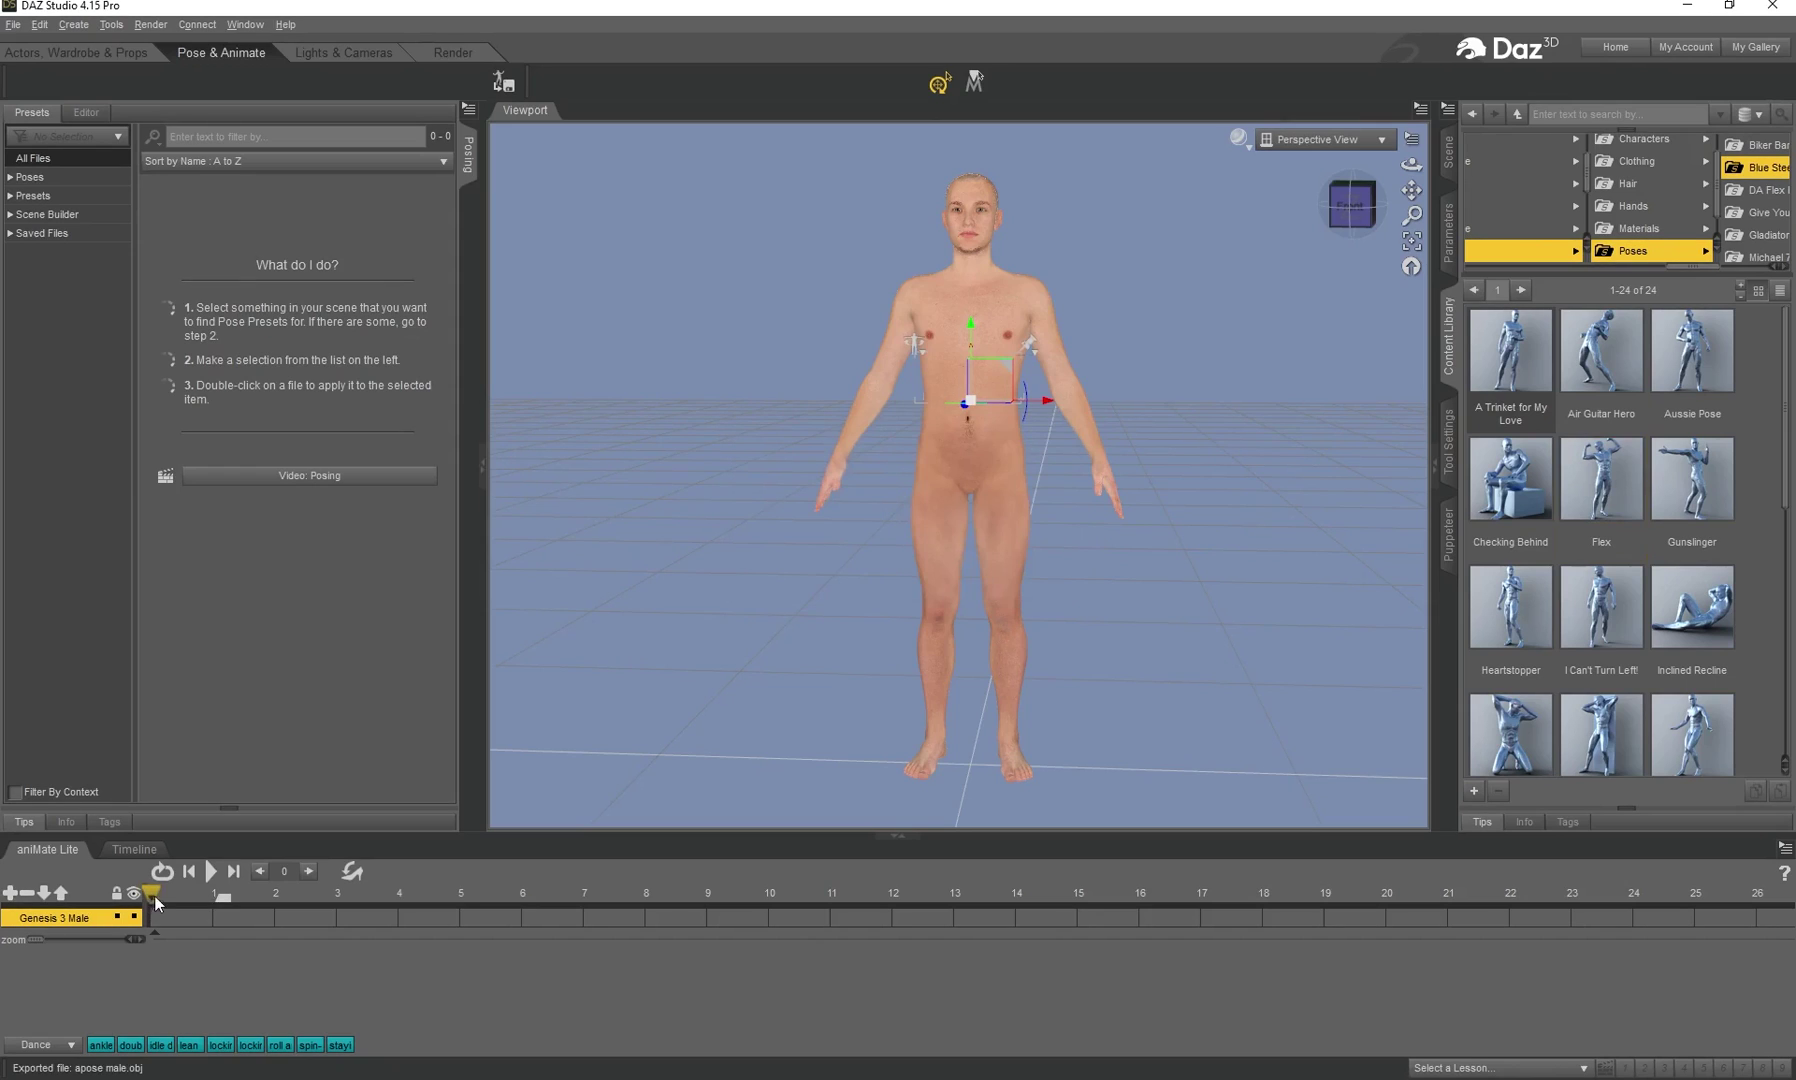
- Show the Flex pose at frame 1 and export it as posed male OBJ into the POSED folder
drag(155, 903, 216, 902)
click(13, 25)
click(84, 246)
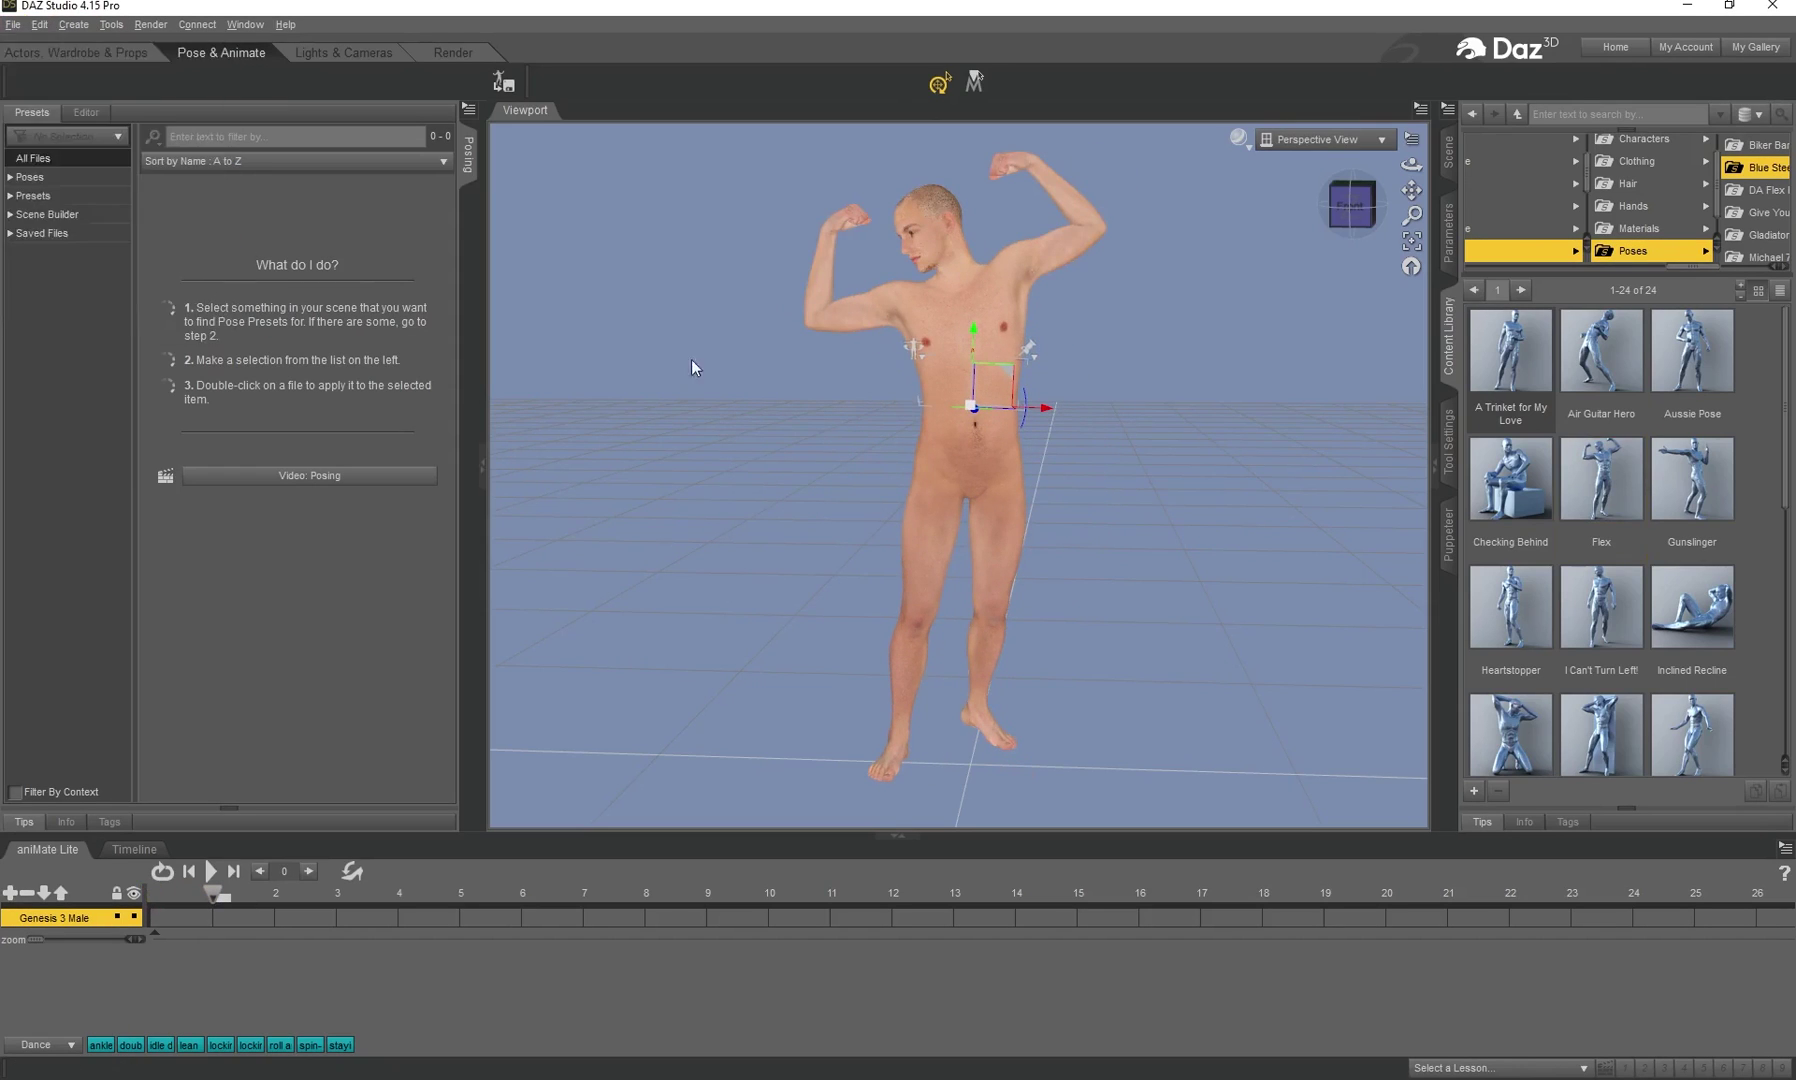
click(390, 65)
double_click(219, 172)
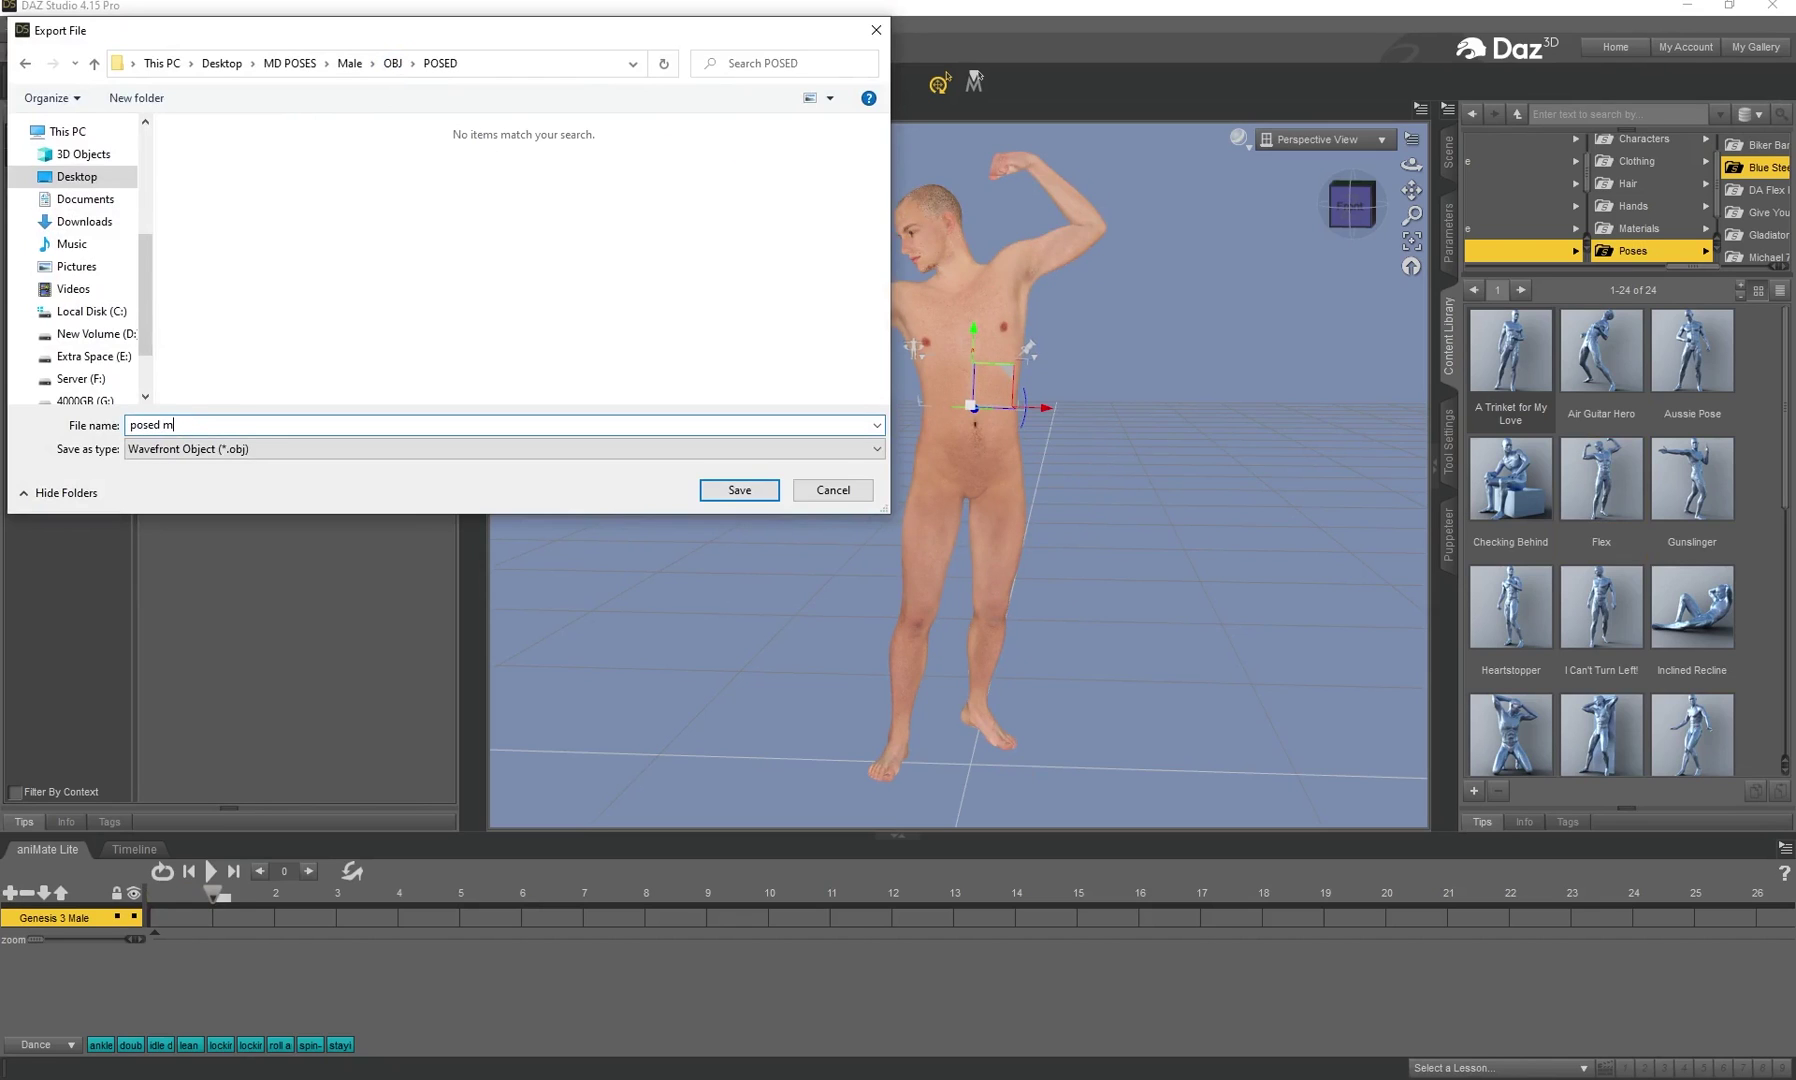
click(704, 494)
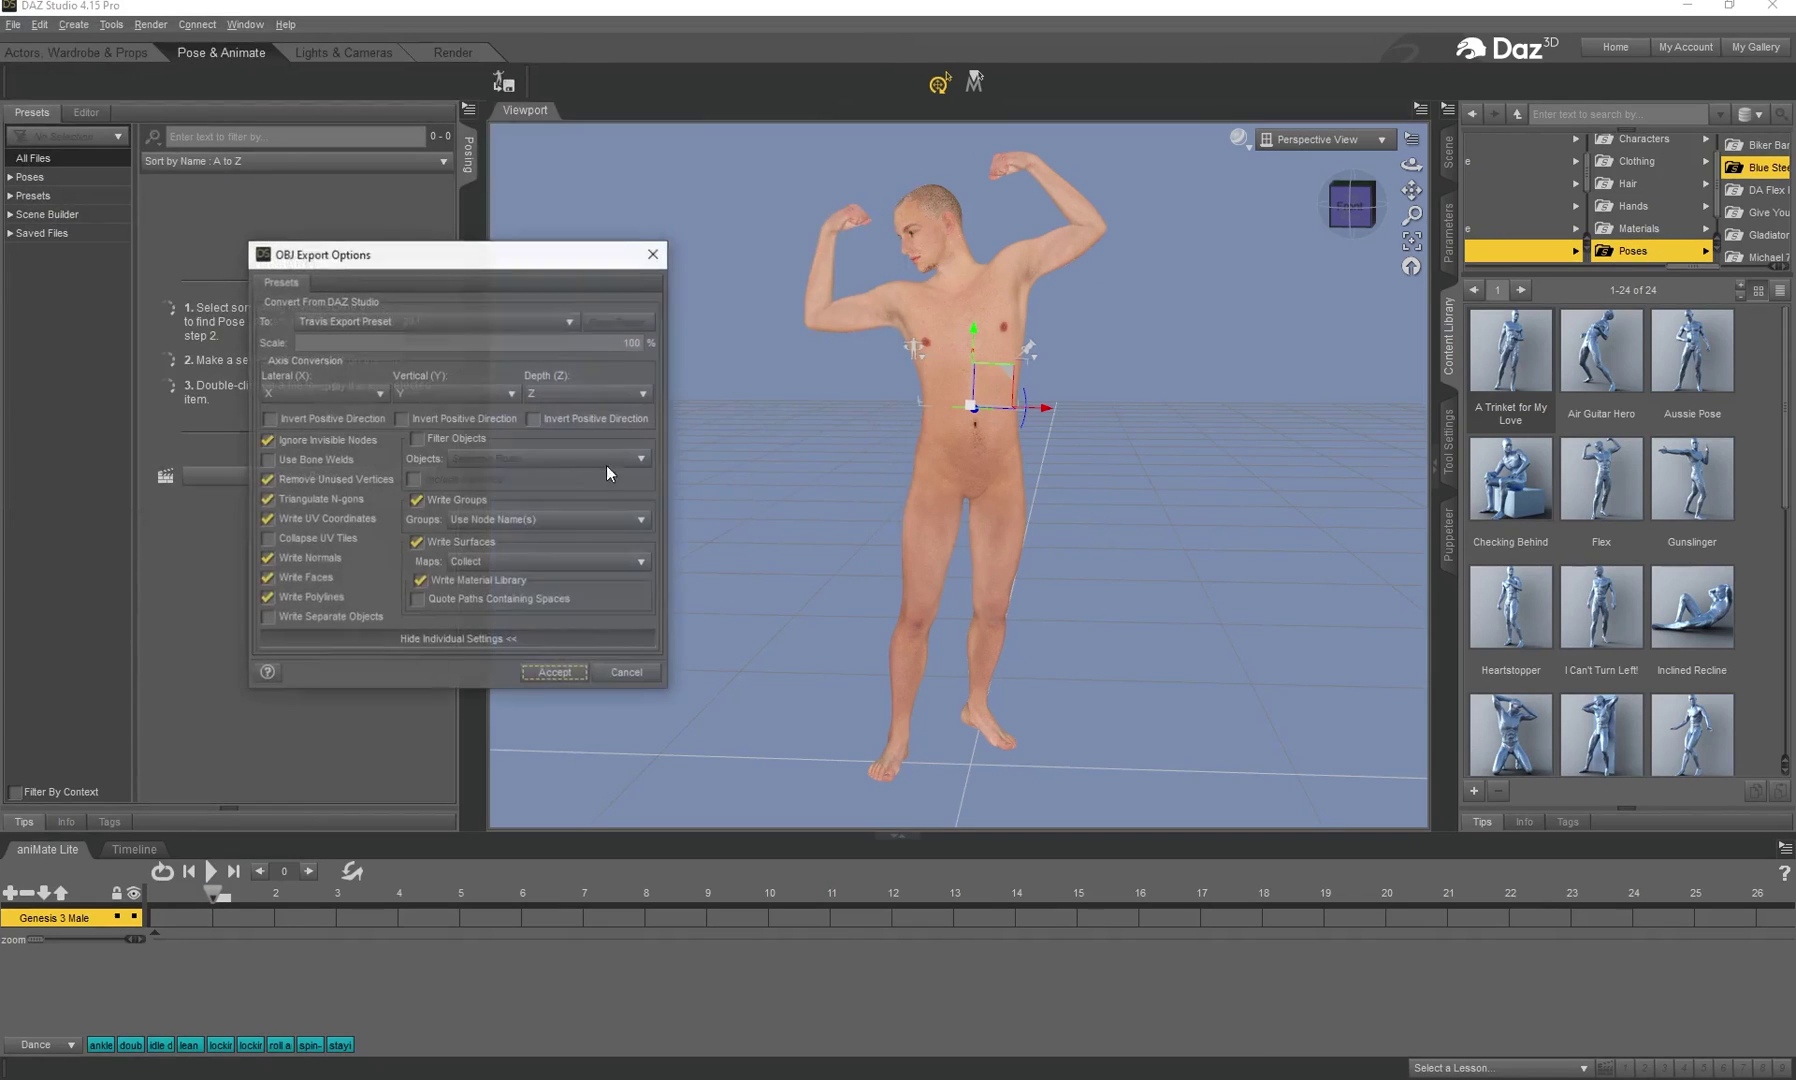
click(555, 673)
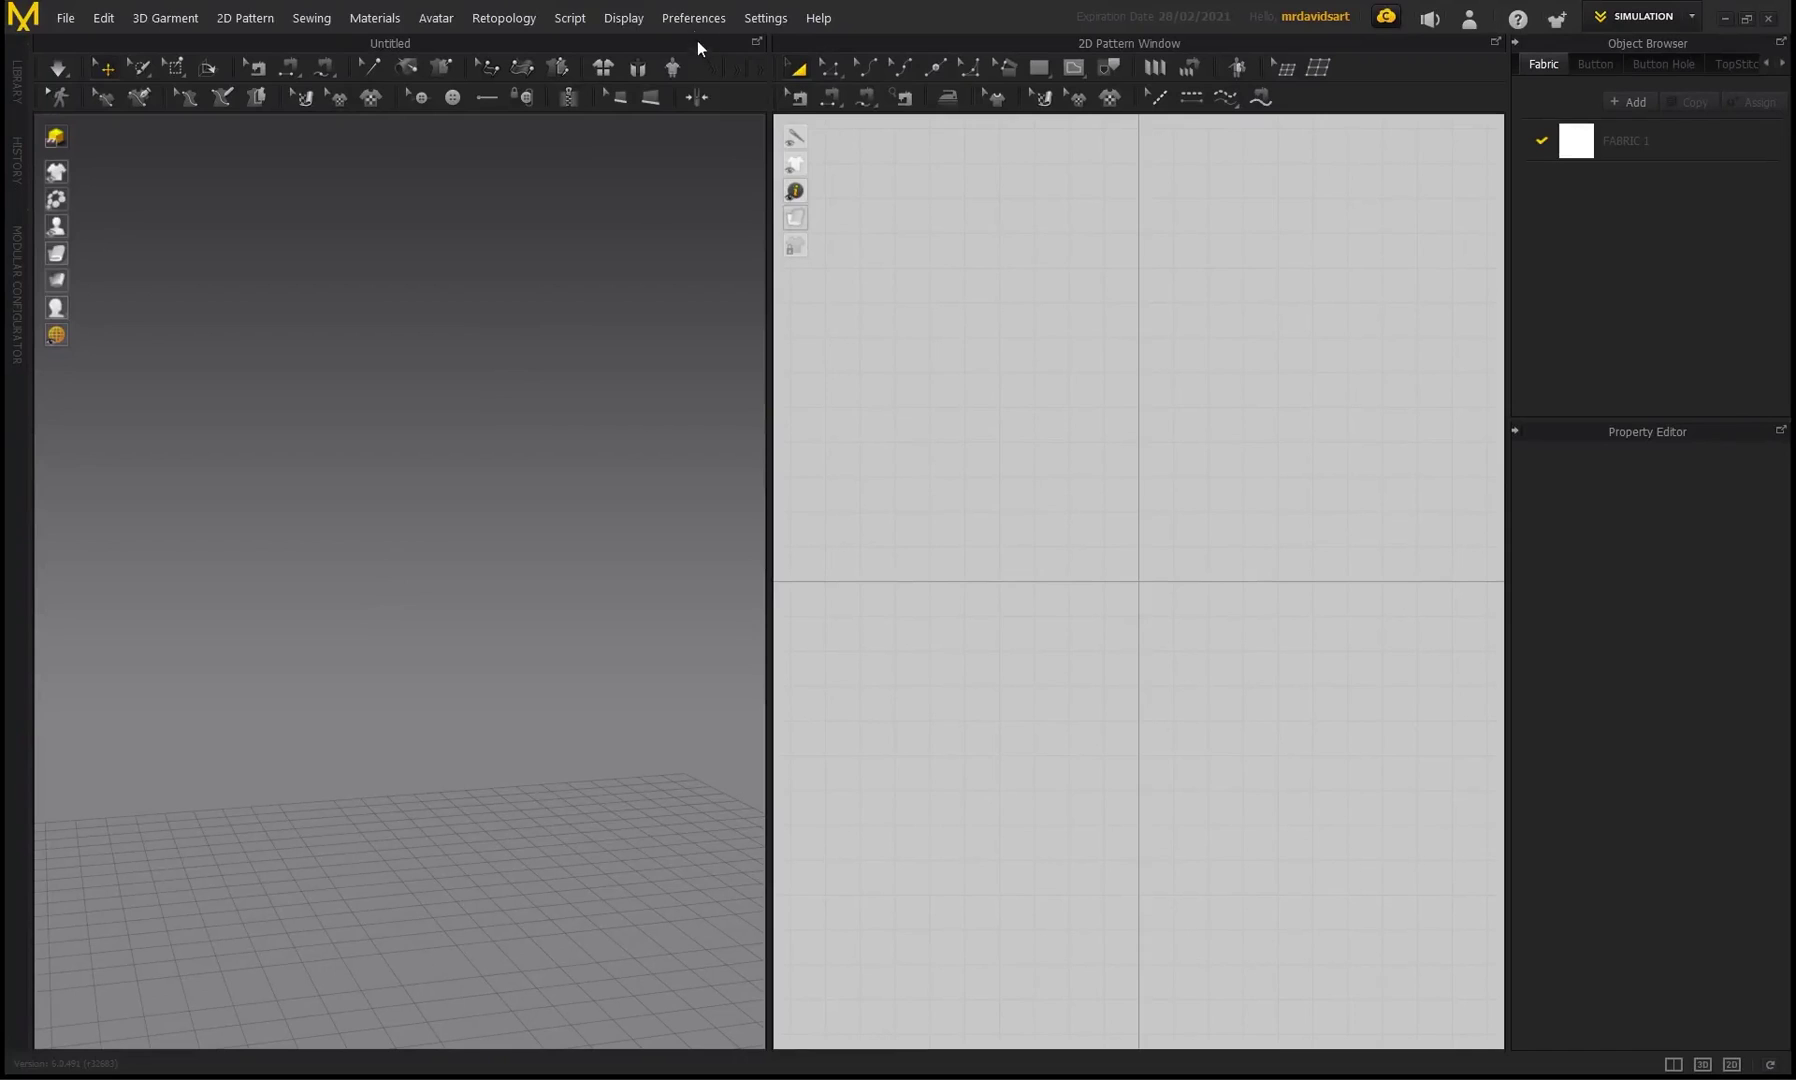
- Look through the preference options, dismiss them unchanged, and orbit the empty 3D scene
click(693, 18)
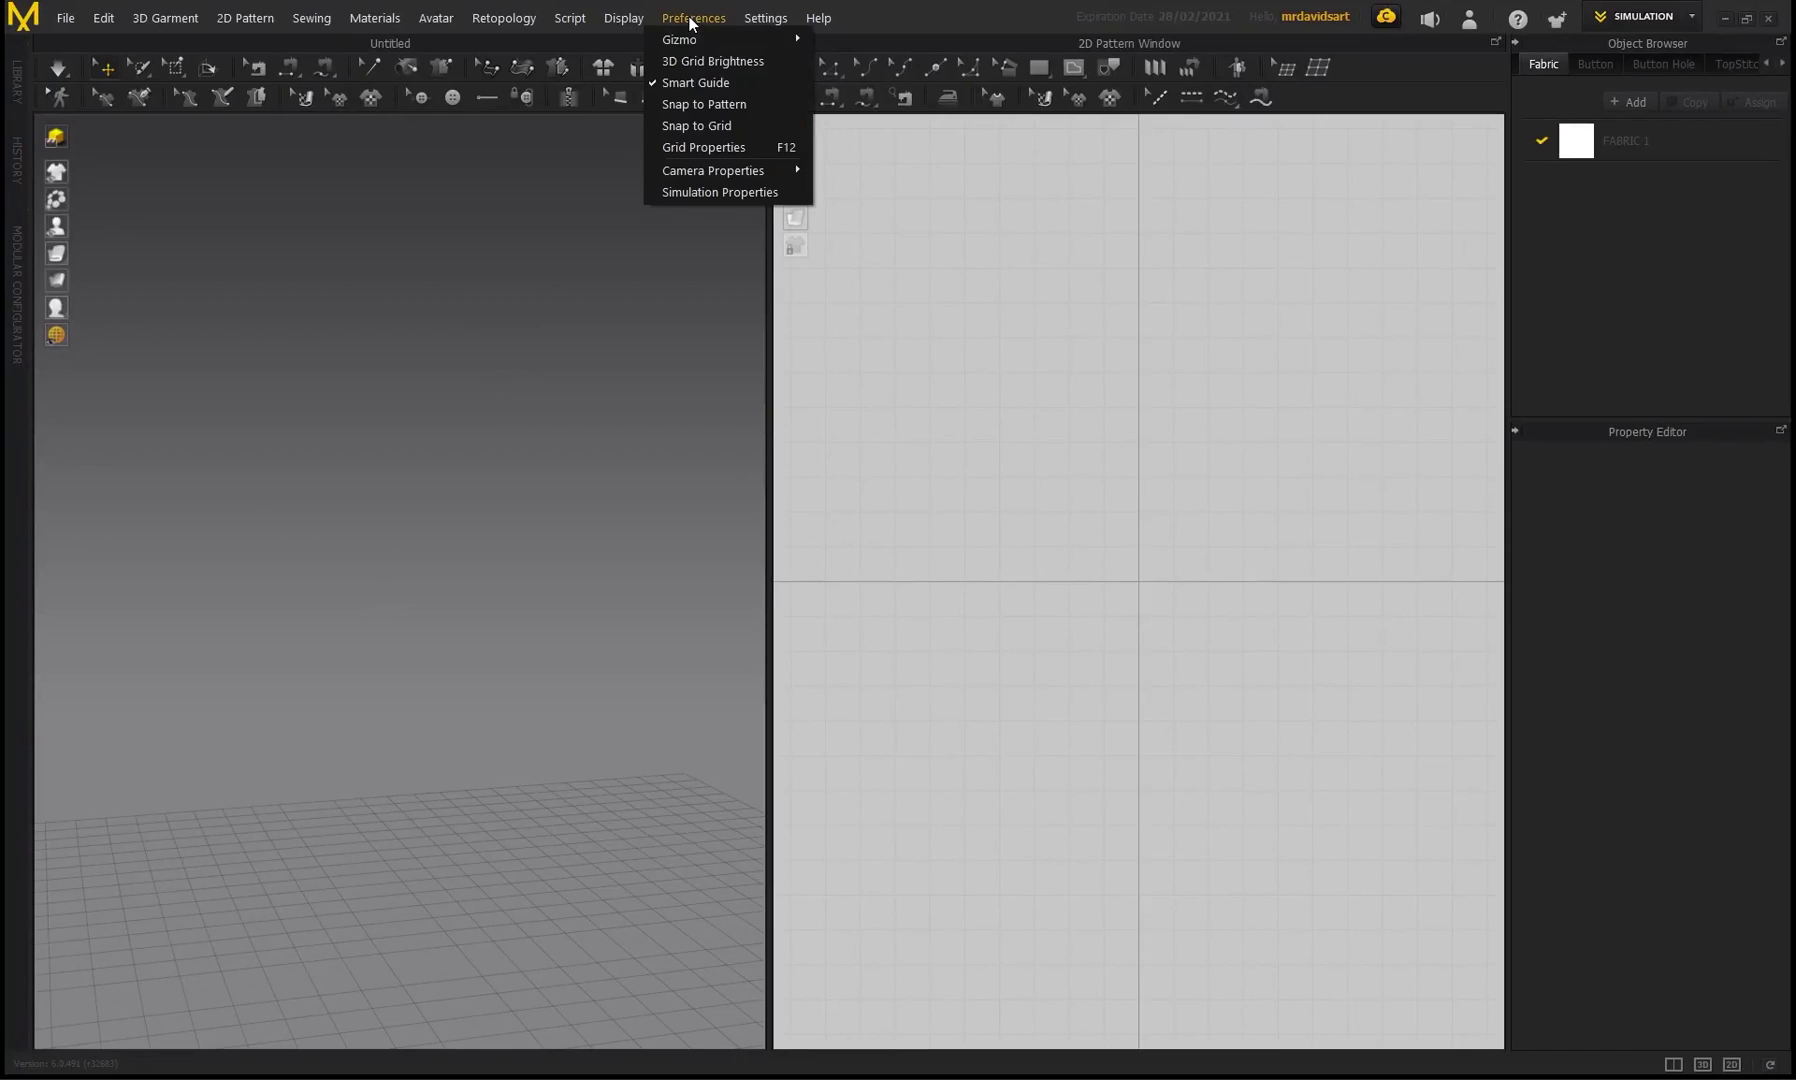
mouse_move(700, 39)
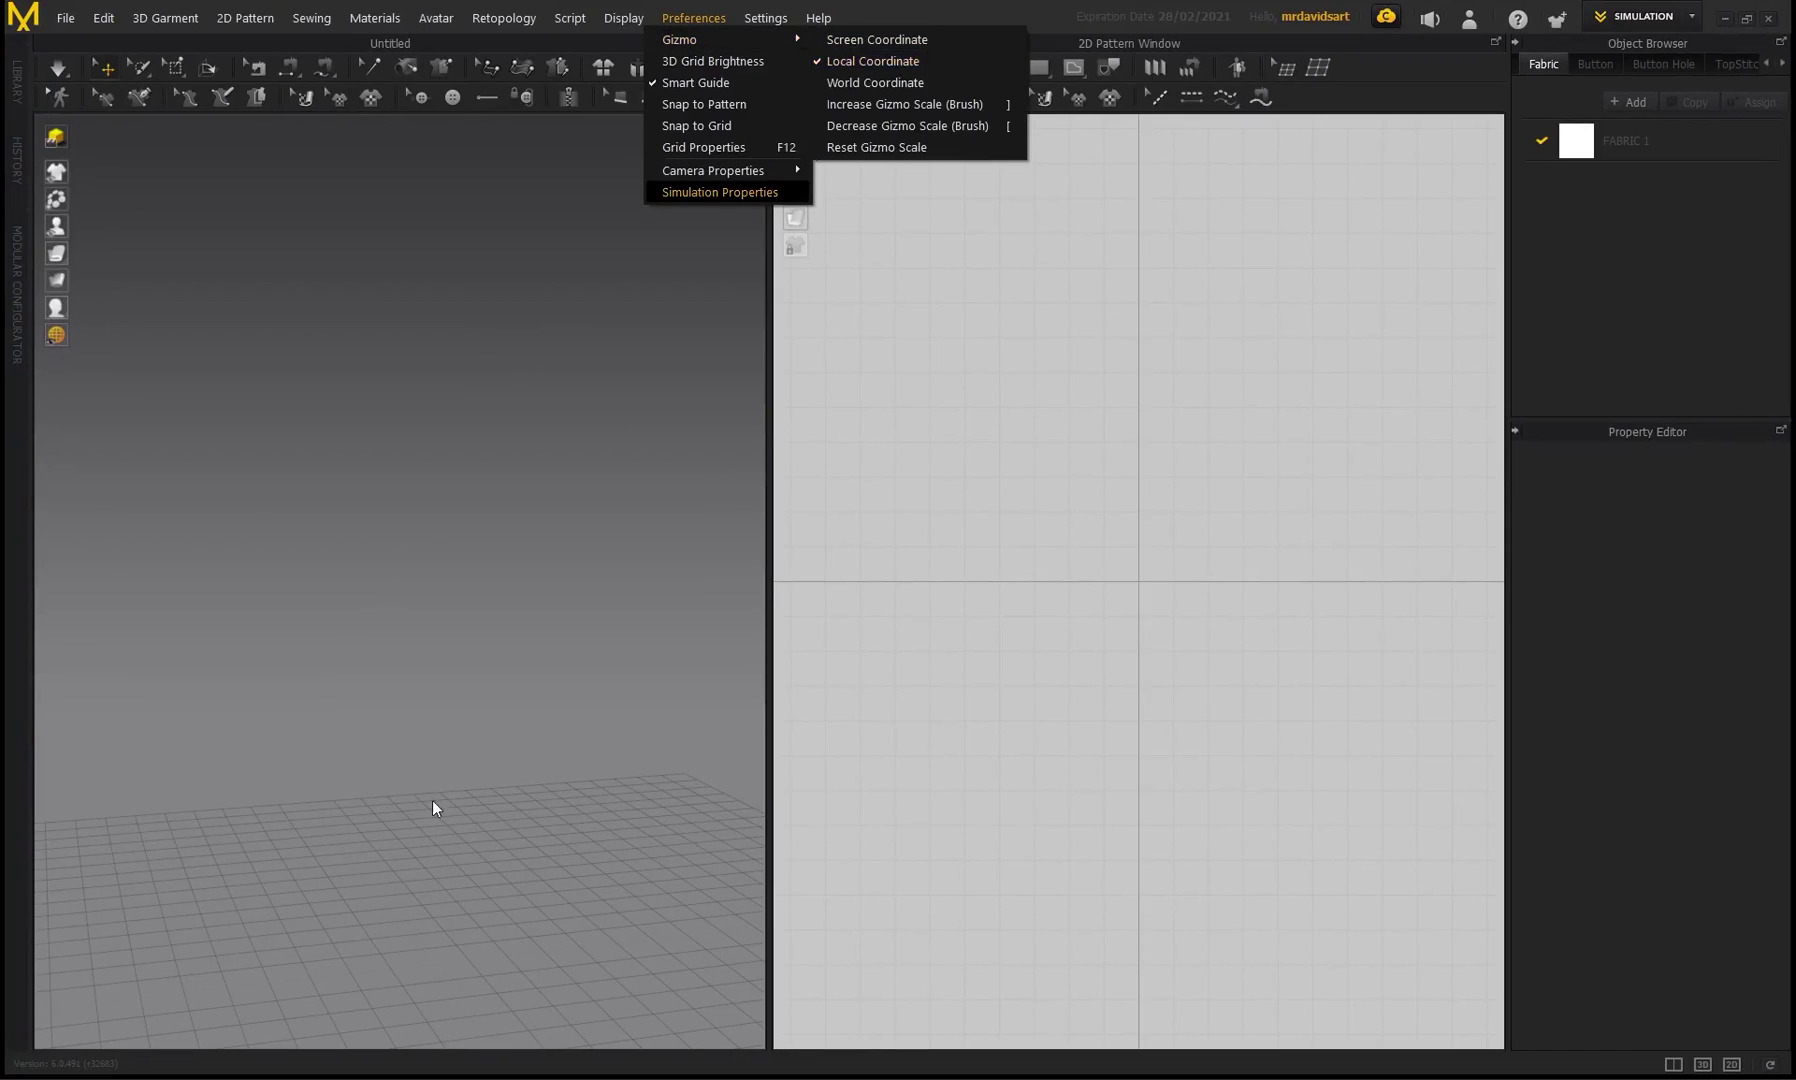
click(334, 742)
scroll(425, 663, down, 2)
mouse_move(428, 694)
right_down()
mouse_move(405, 689)
mouse_move(406, 722)
right_up()
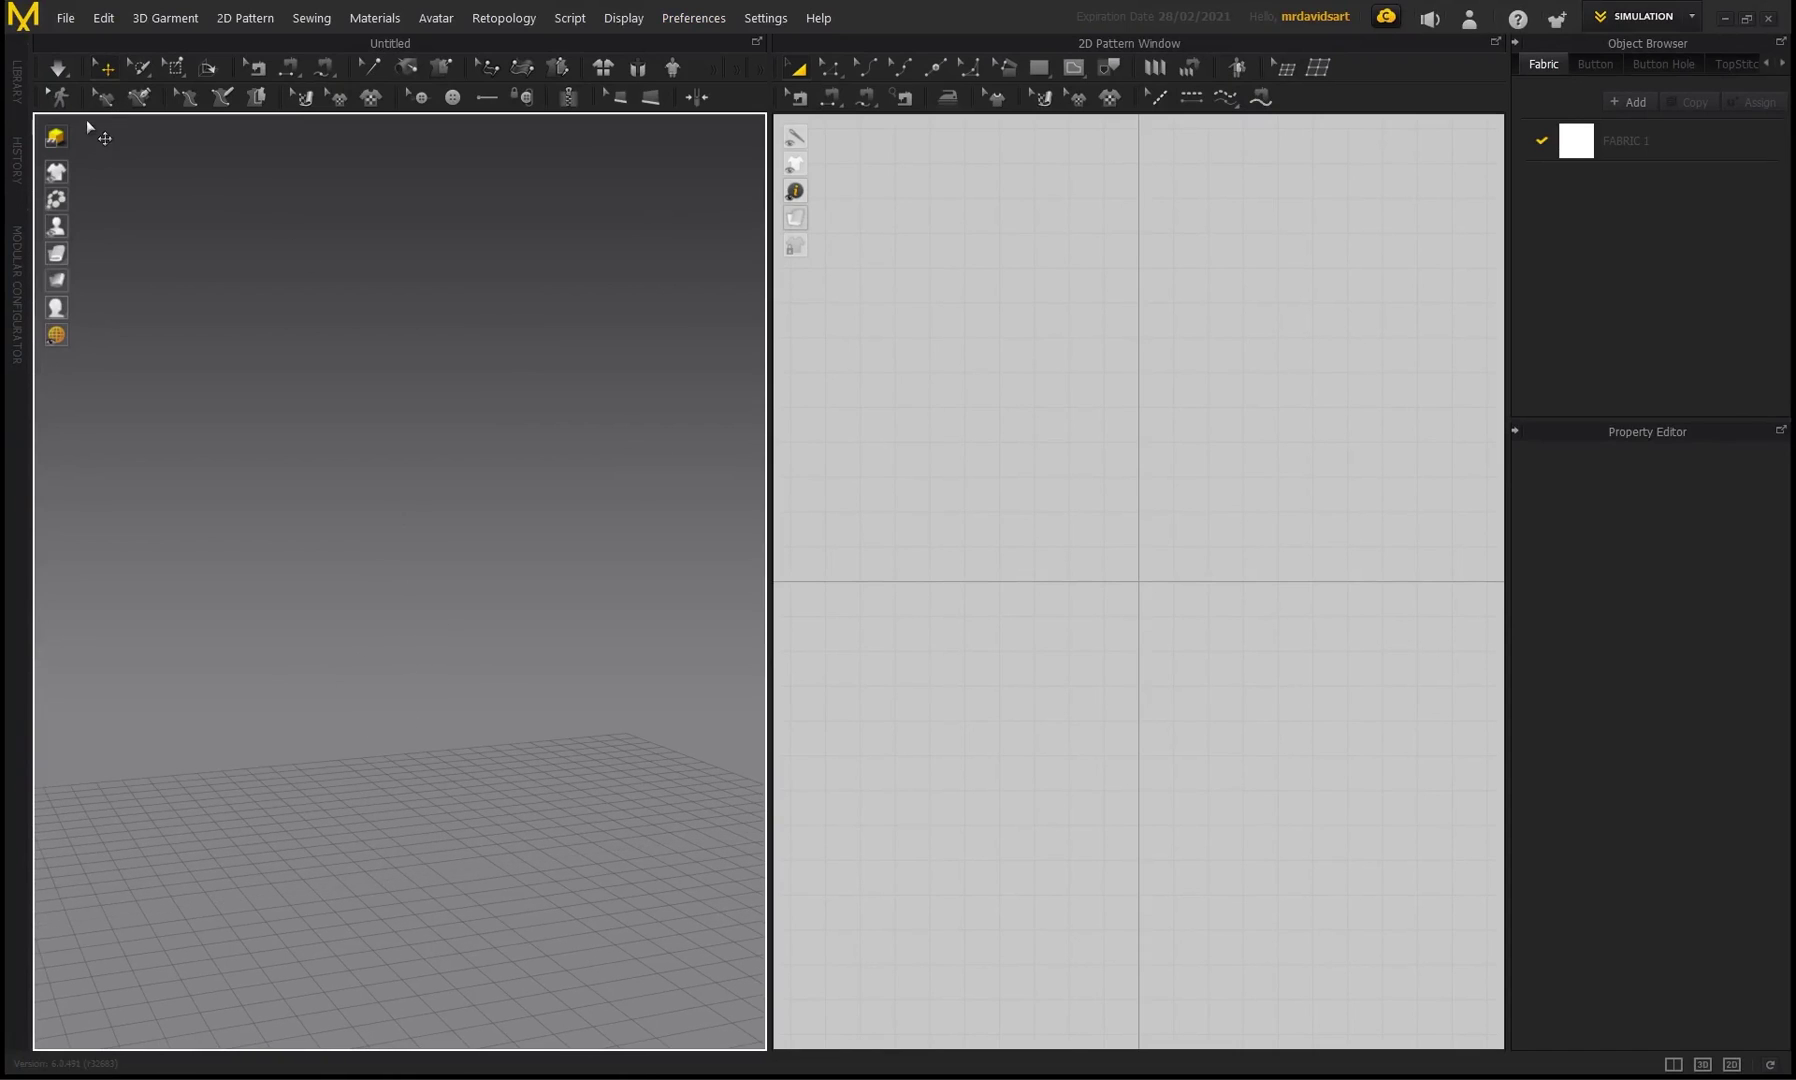
- Import apose male.obj from the OBJ/APOSE folder as an avatar
click(66, 22)
mouse_move(108, 168)
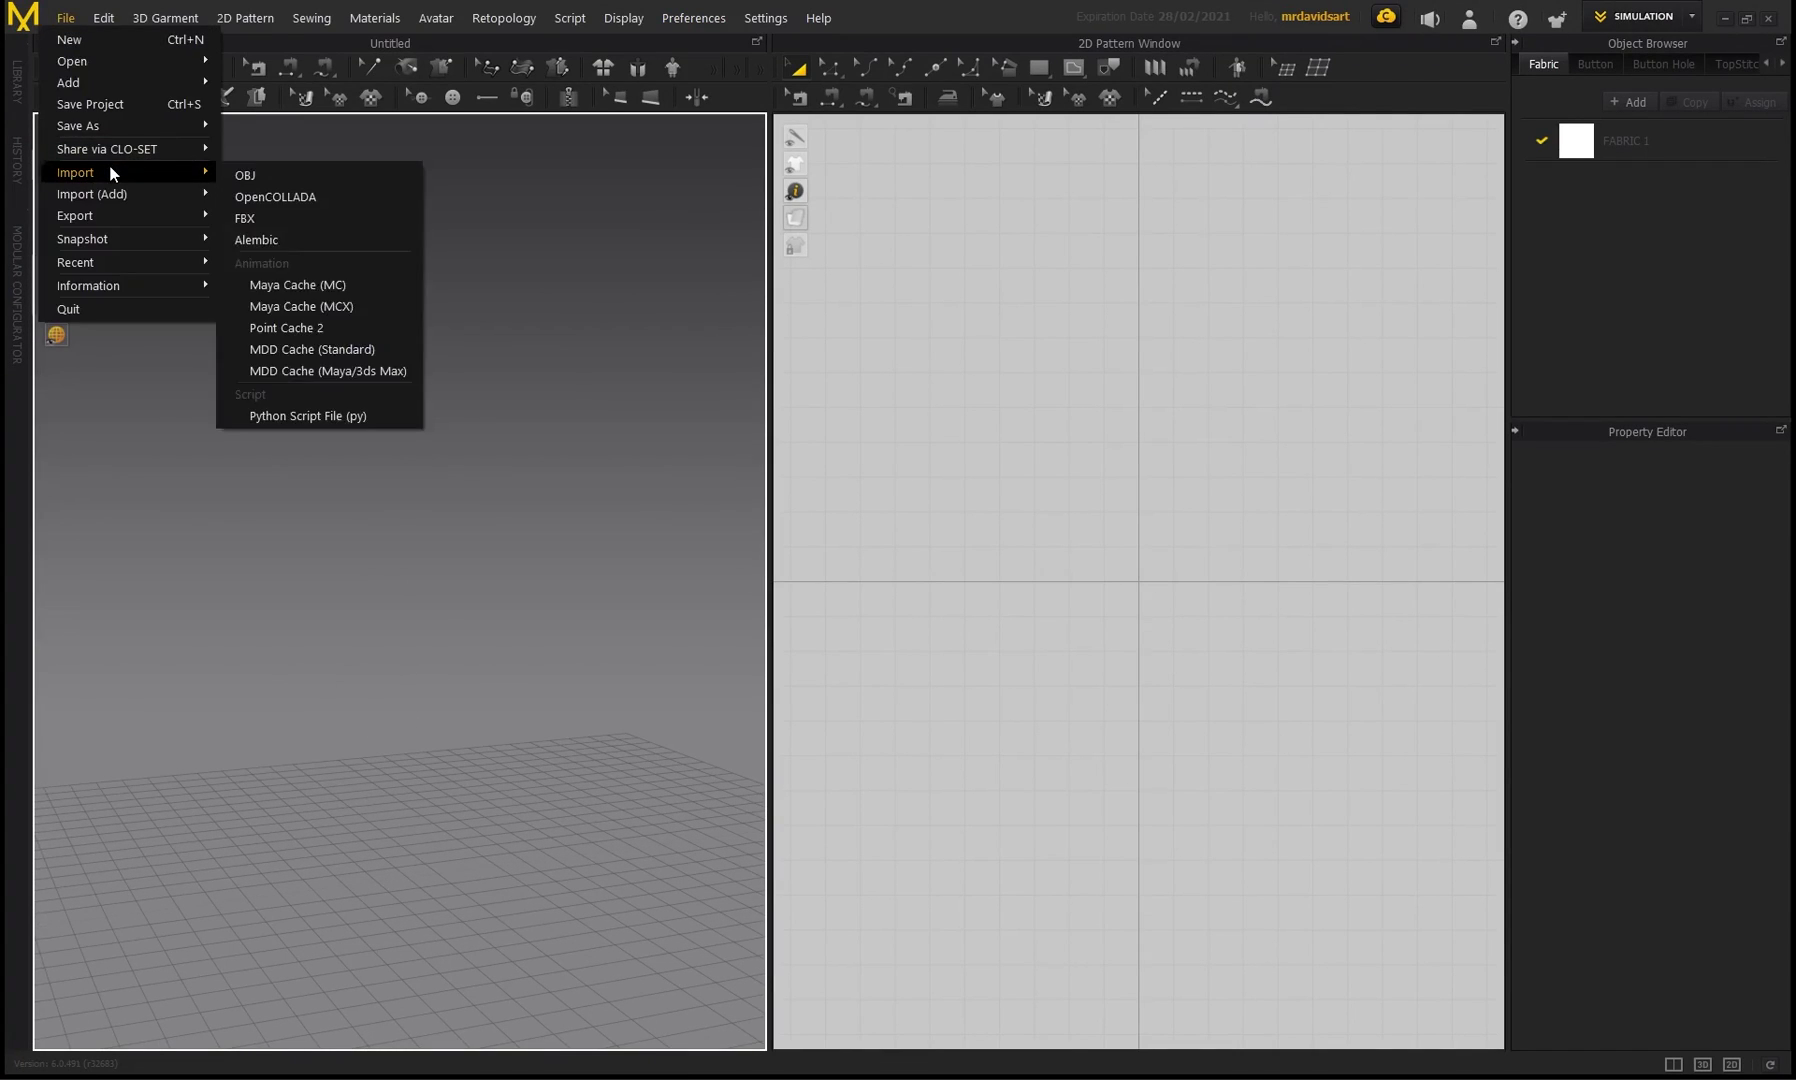
click(295, 175)
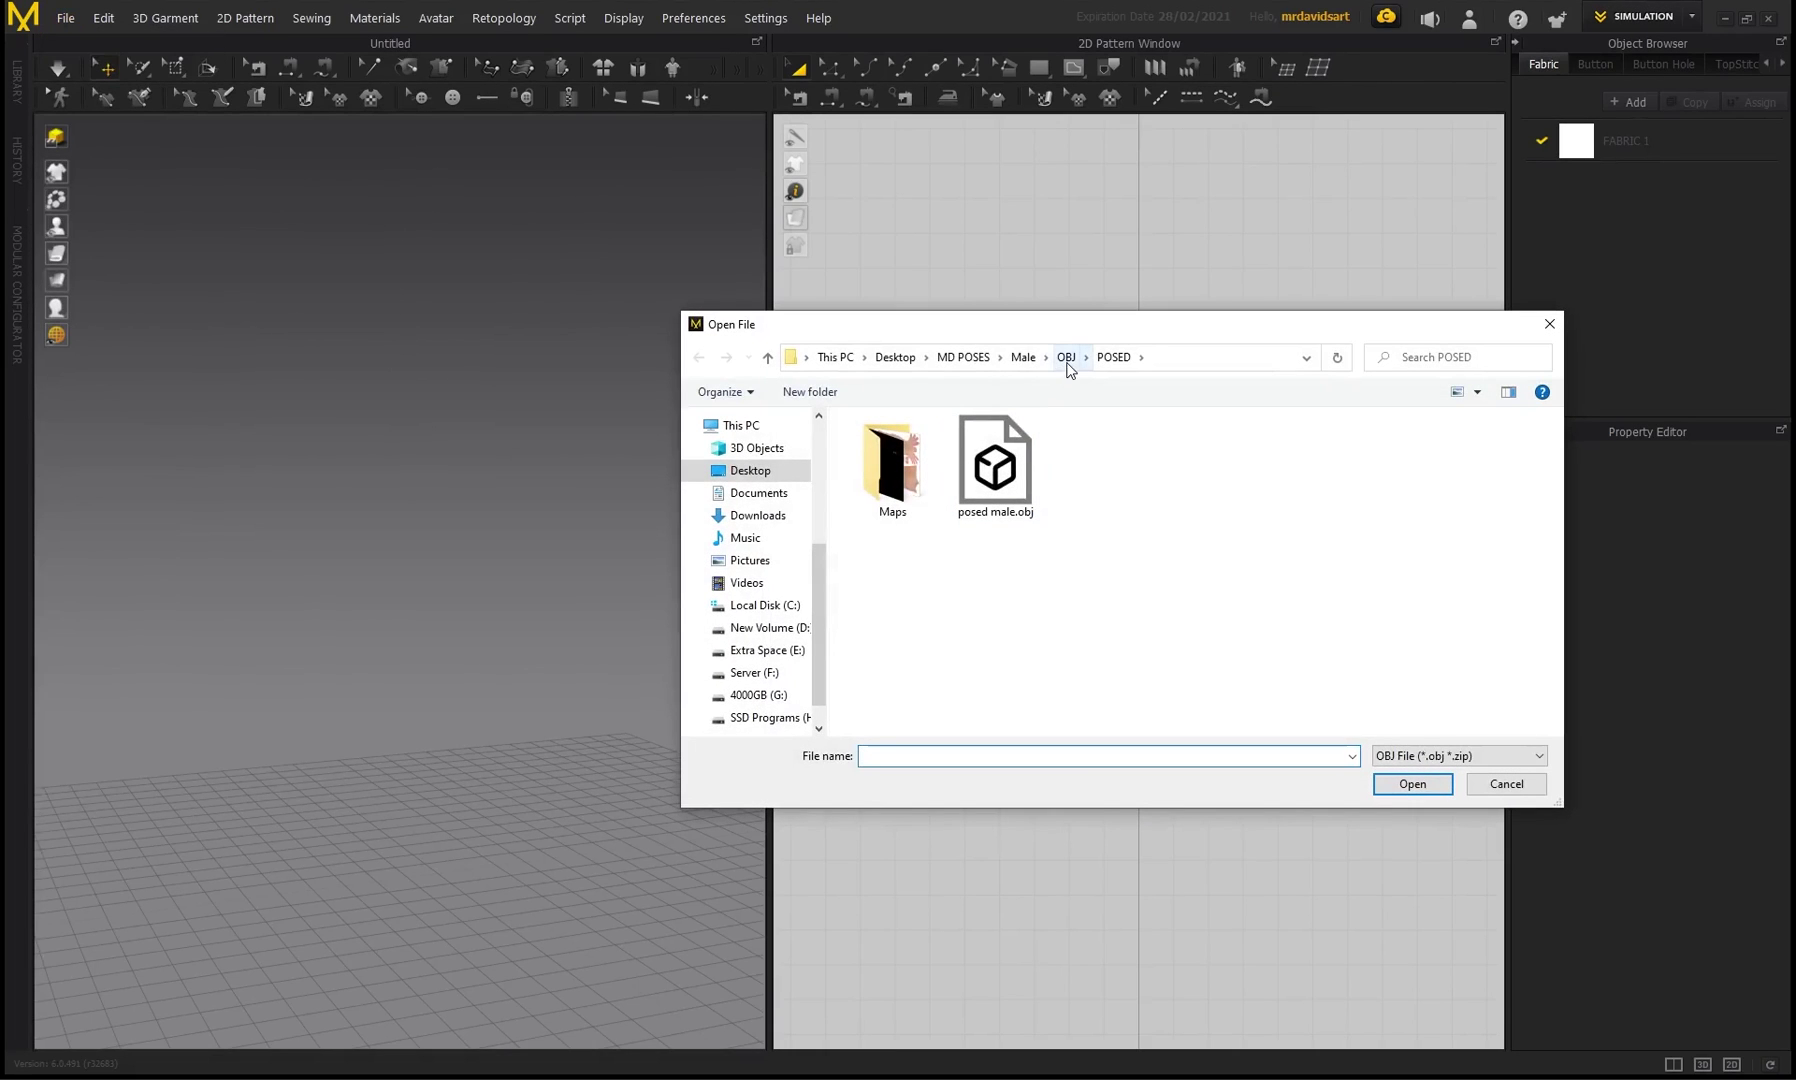
click(1066, 358)
double_click(893, 441)
click(1008, 486)
click(1384, 790)
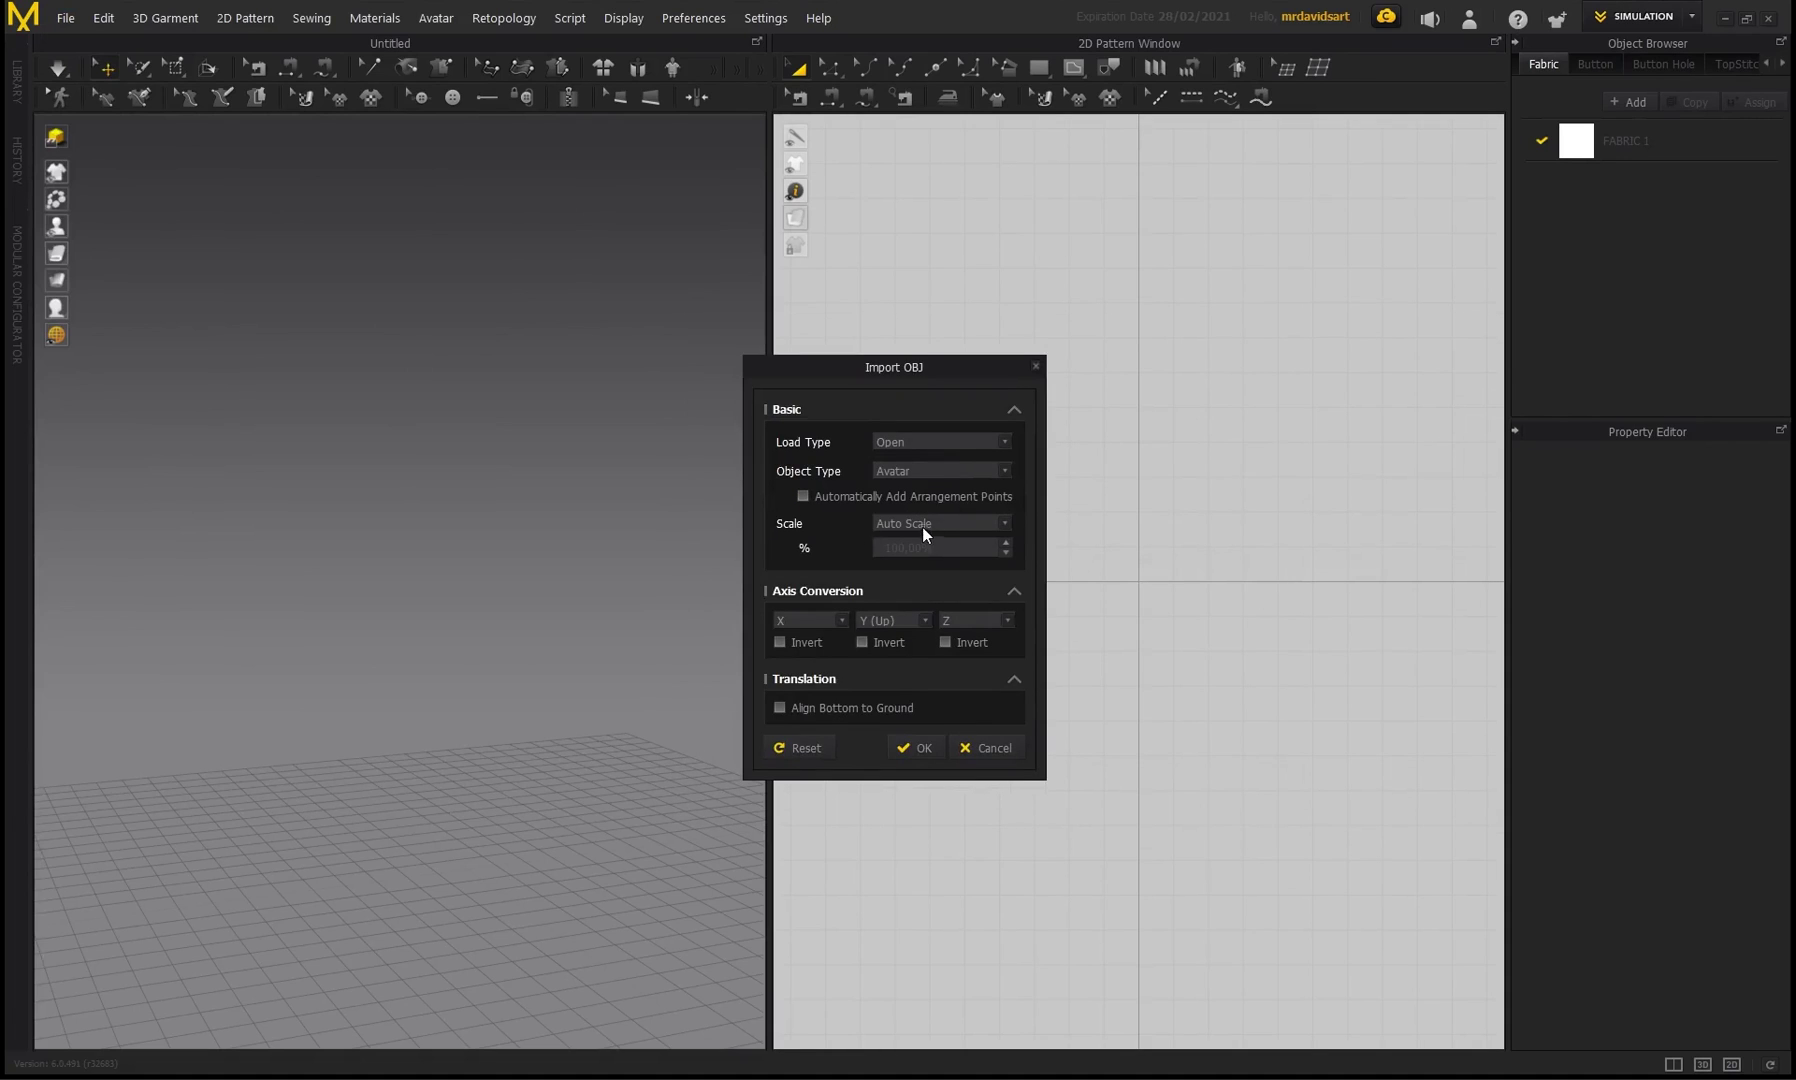
click(918, 748)
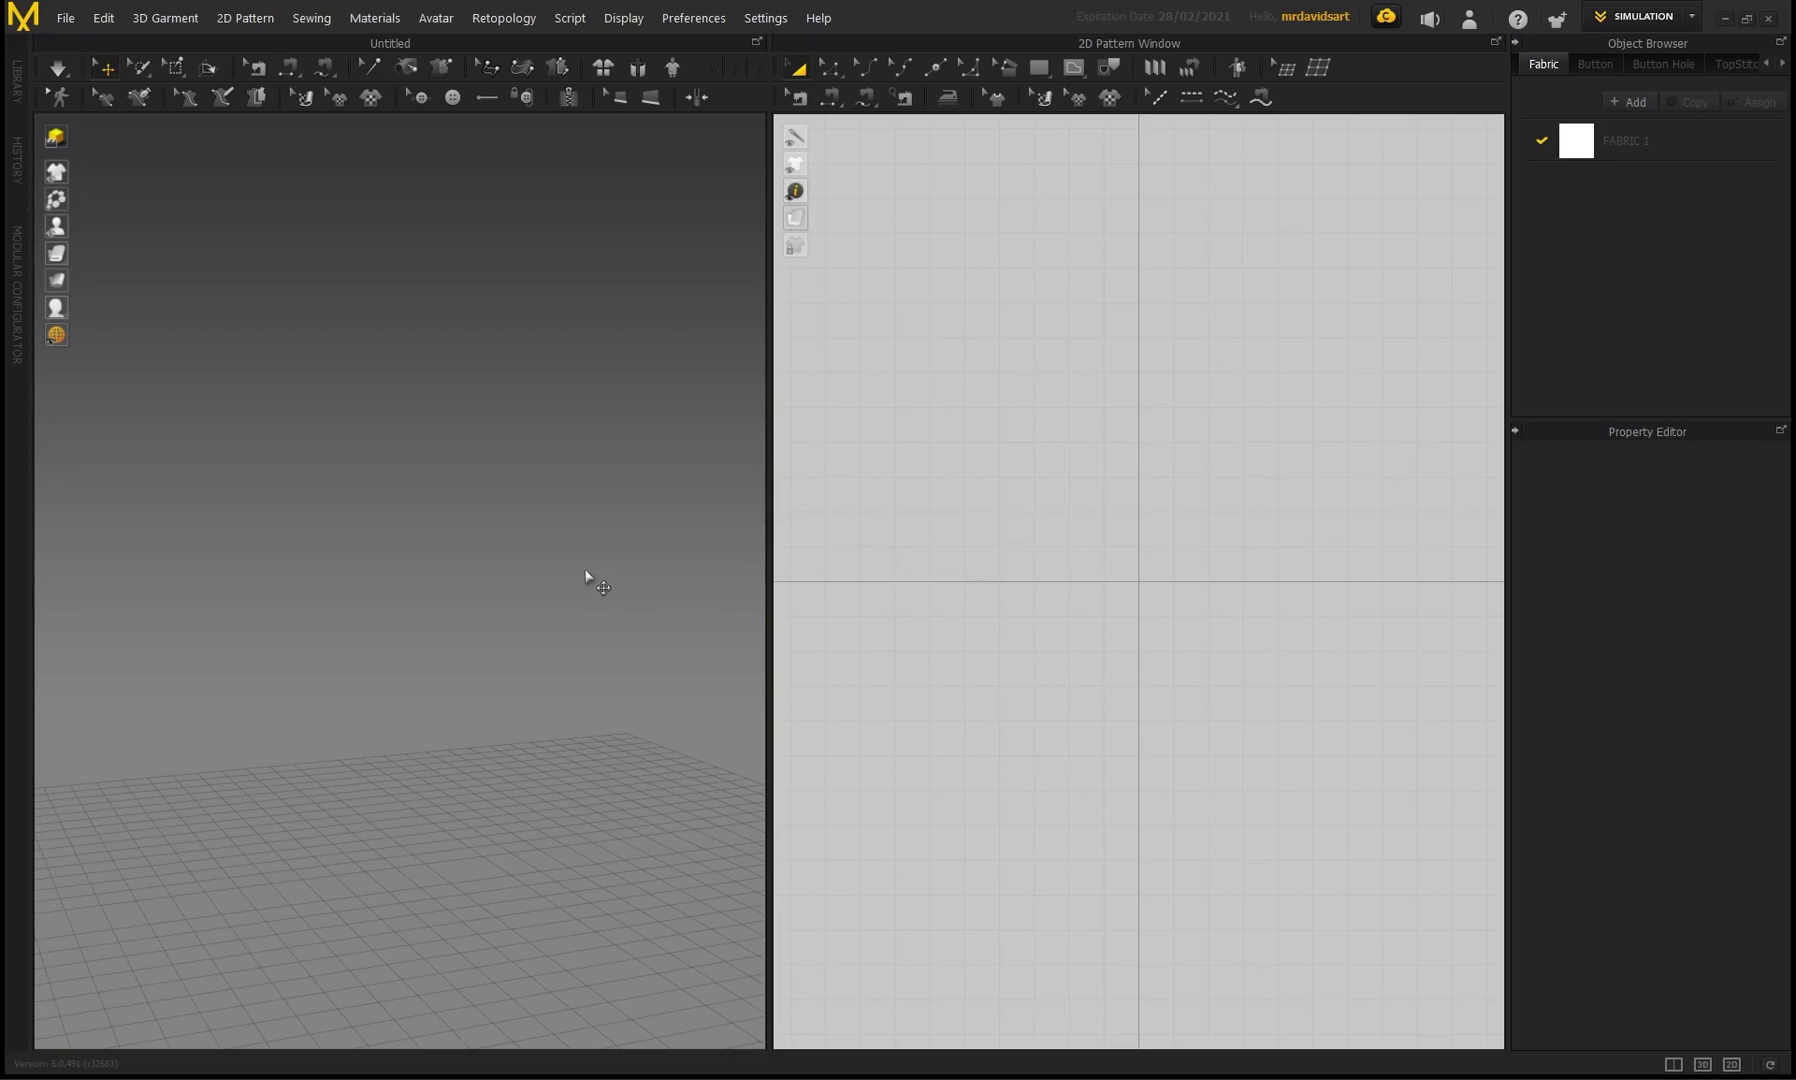
- Orbit the 3D view to a lower frontal view of the avatar
scroll(528, 580, down, 3)
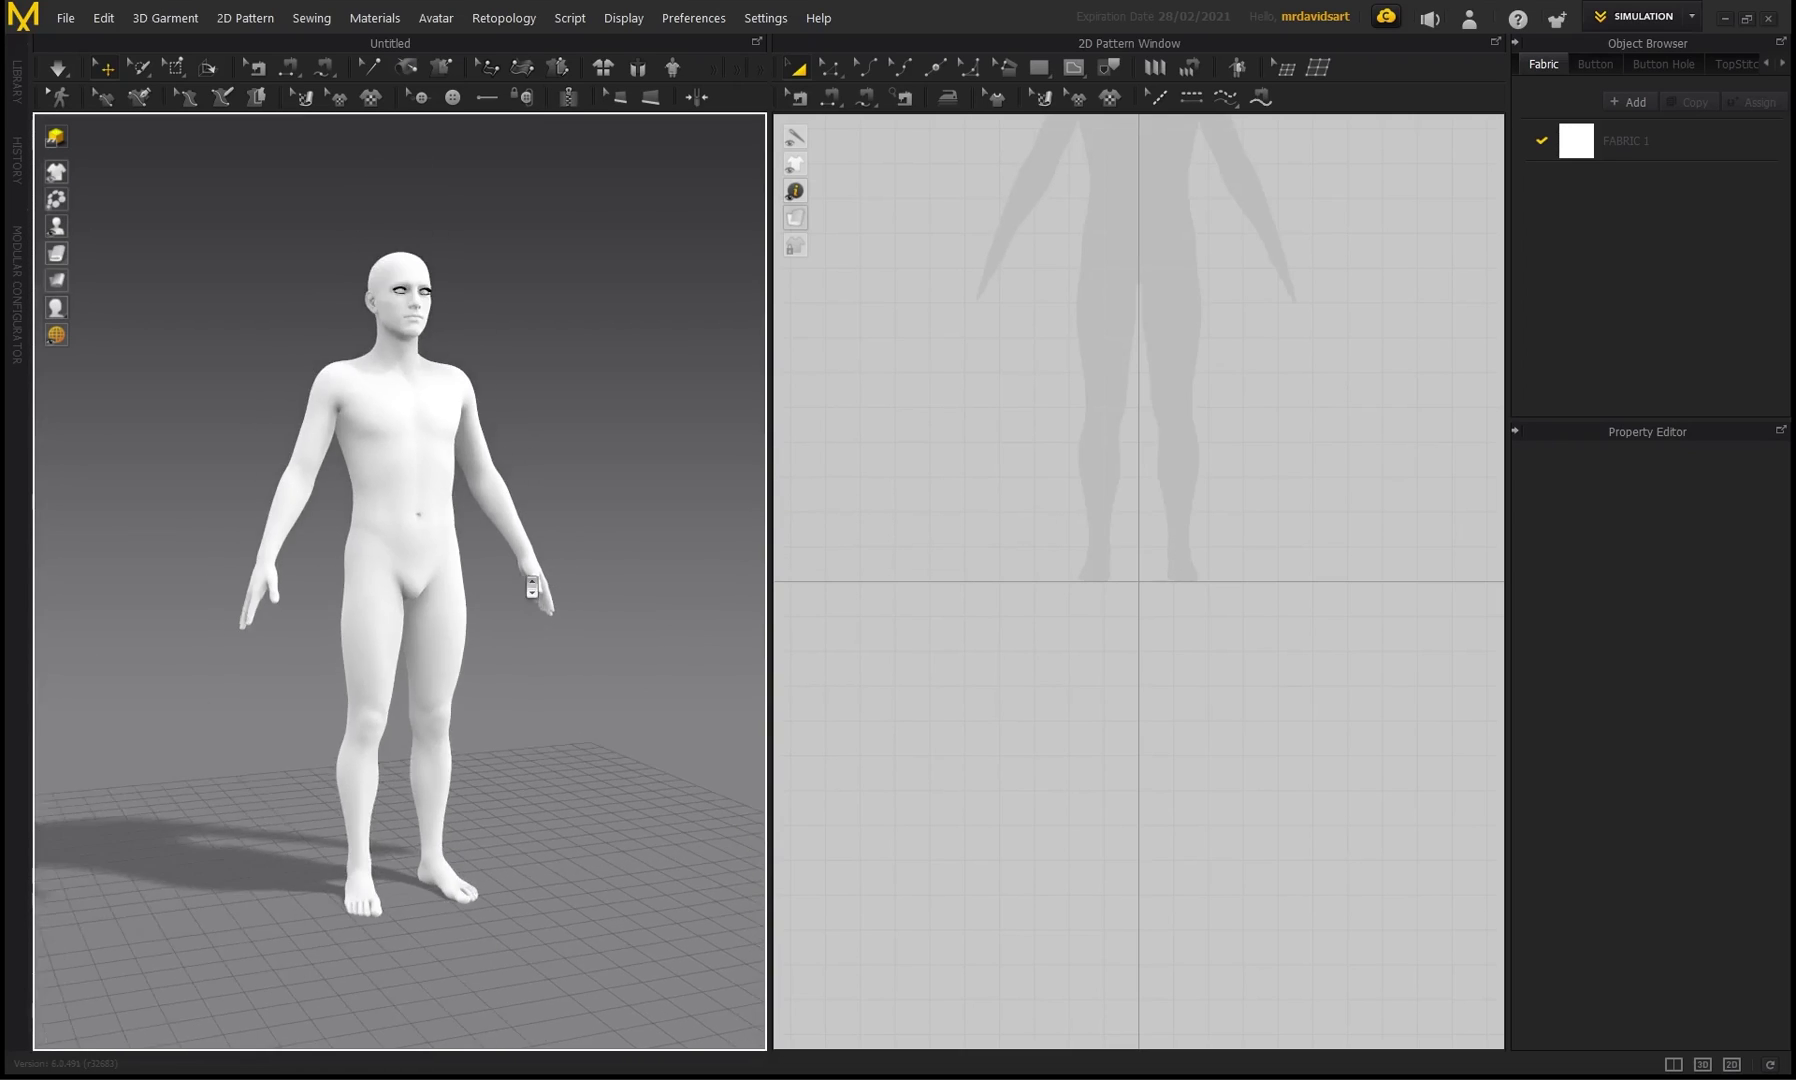
right_drag(590, 474, 541, 471)
scroll(1246, 365, down, 2)
right_drag(668, 380, 530, 446)
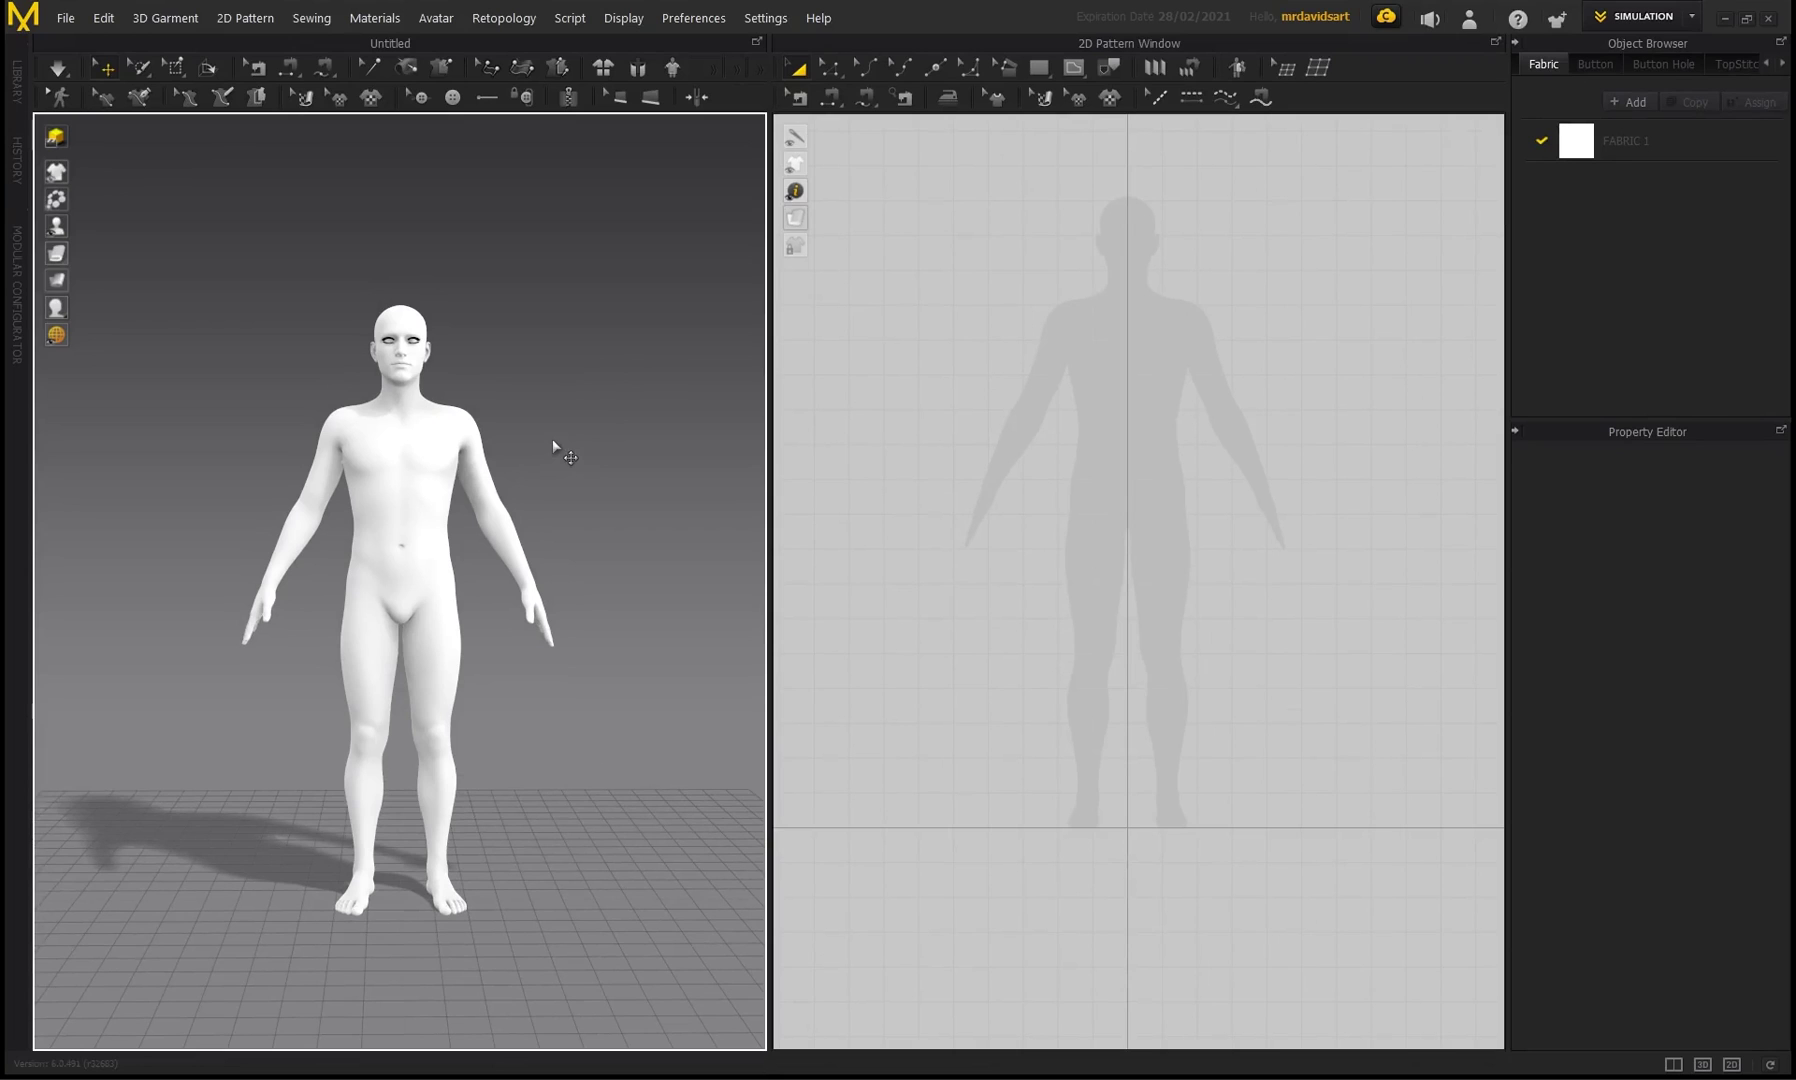
- Drag T_U Basic Crew Neck Sweatshirt Unisex.zprj into the 3D window and add it to the scene
key(alt+Tab)
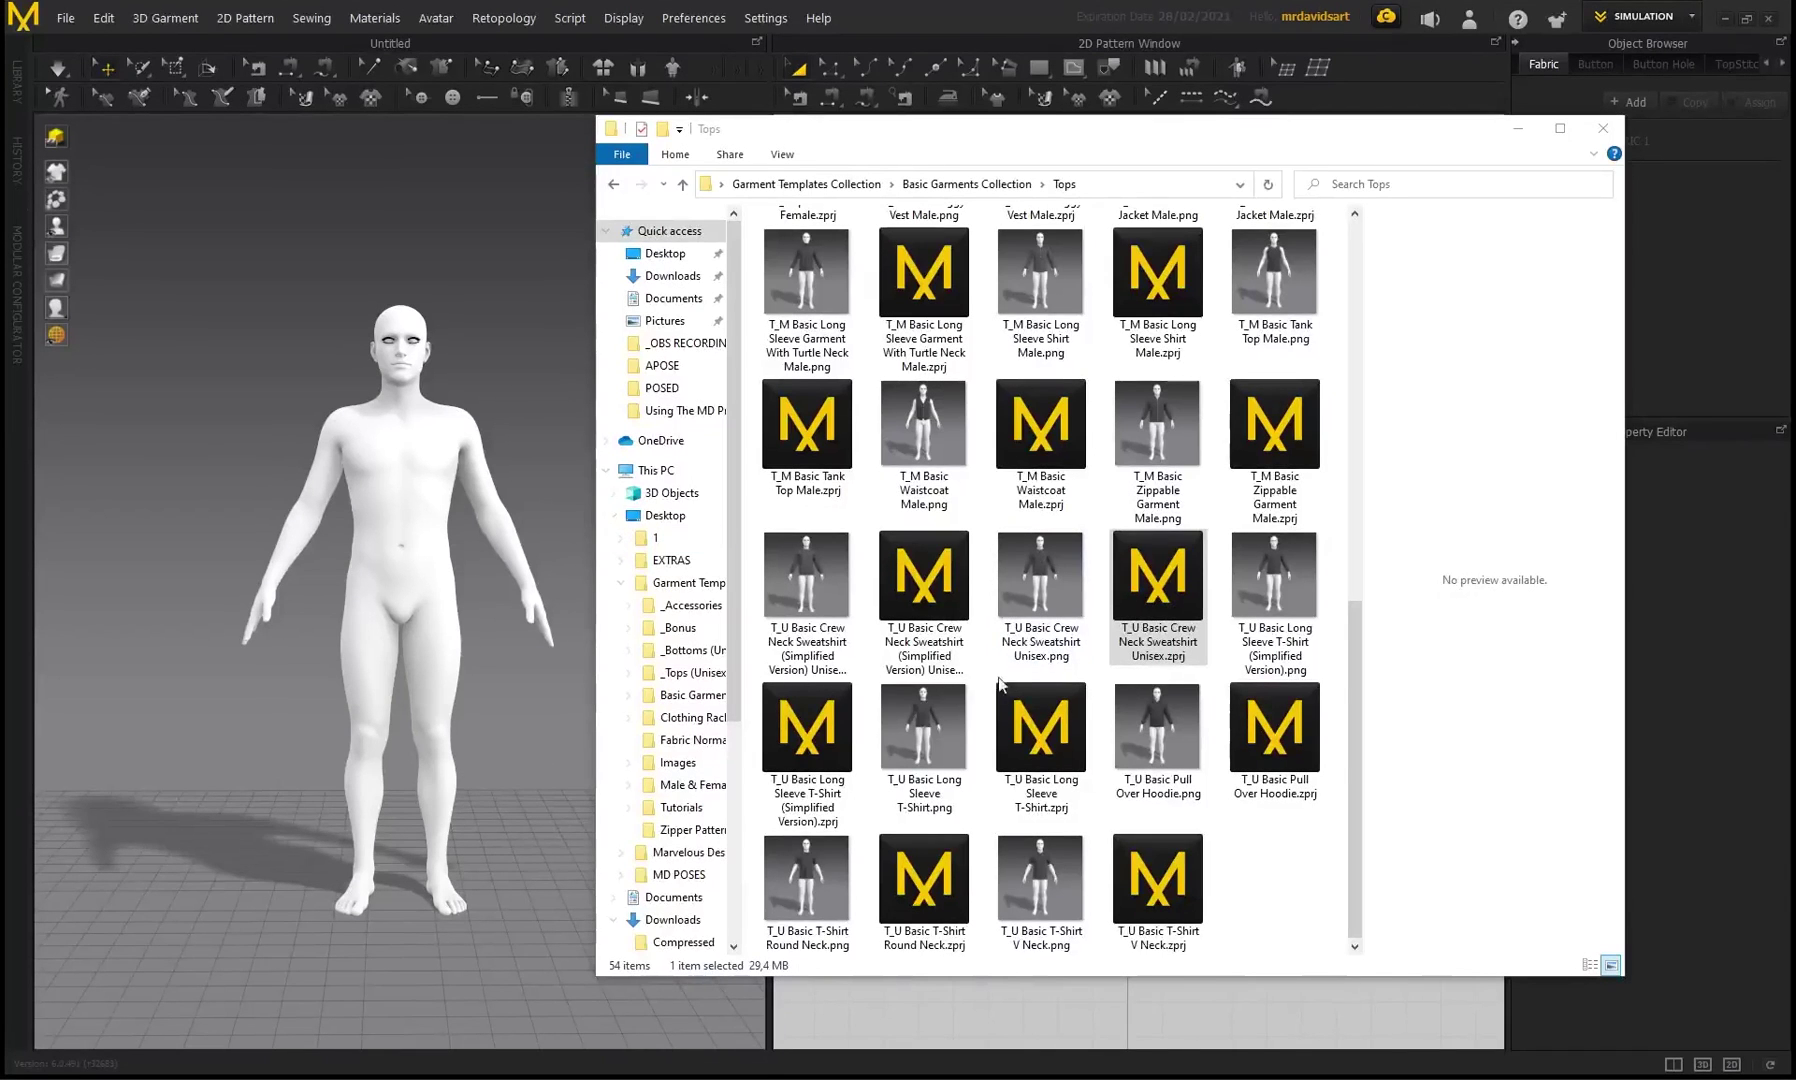
drag(1156, 593, 544, 523)
click(805, 464)
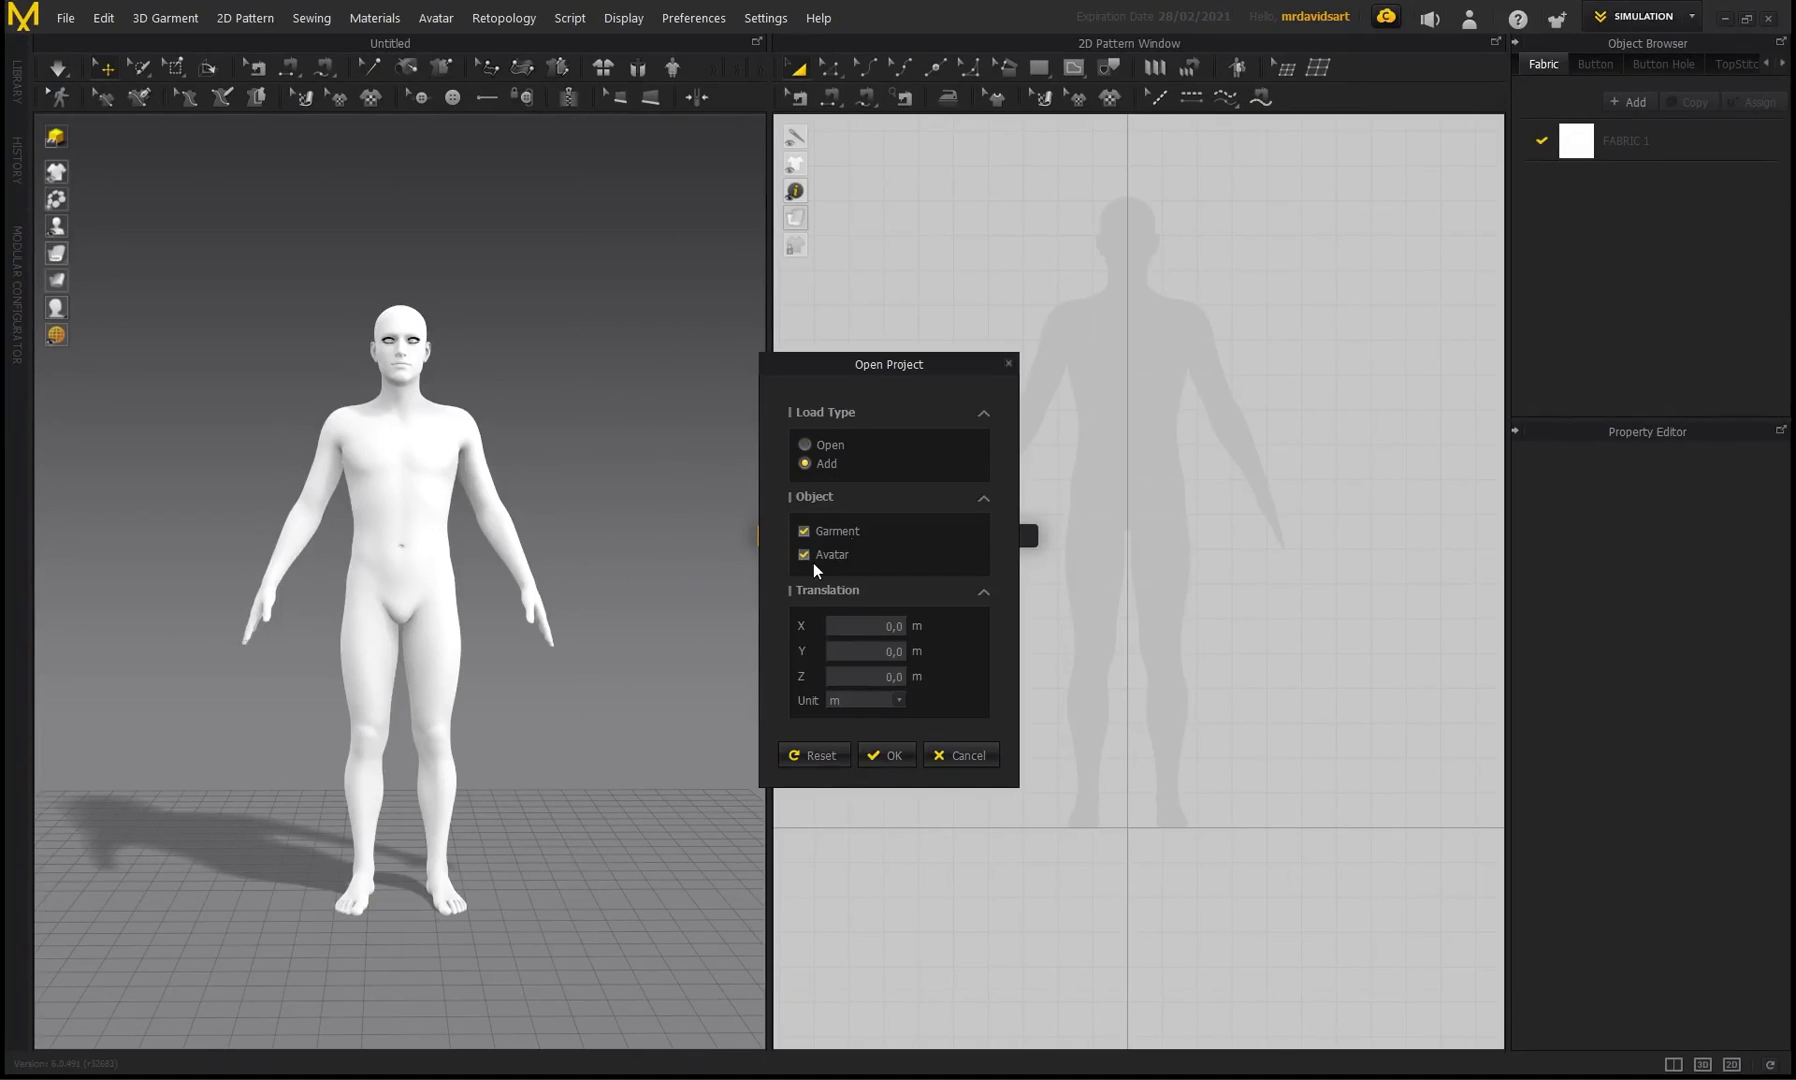
click(884, 755)
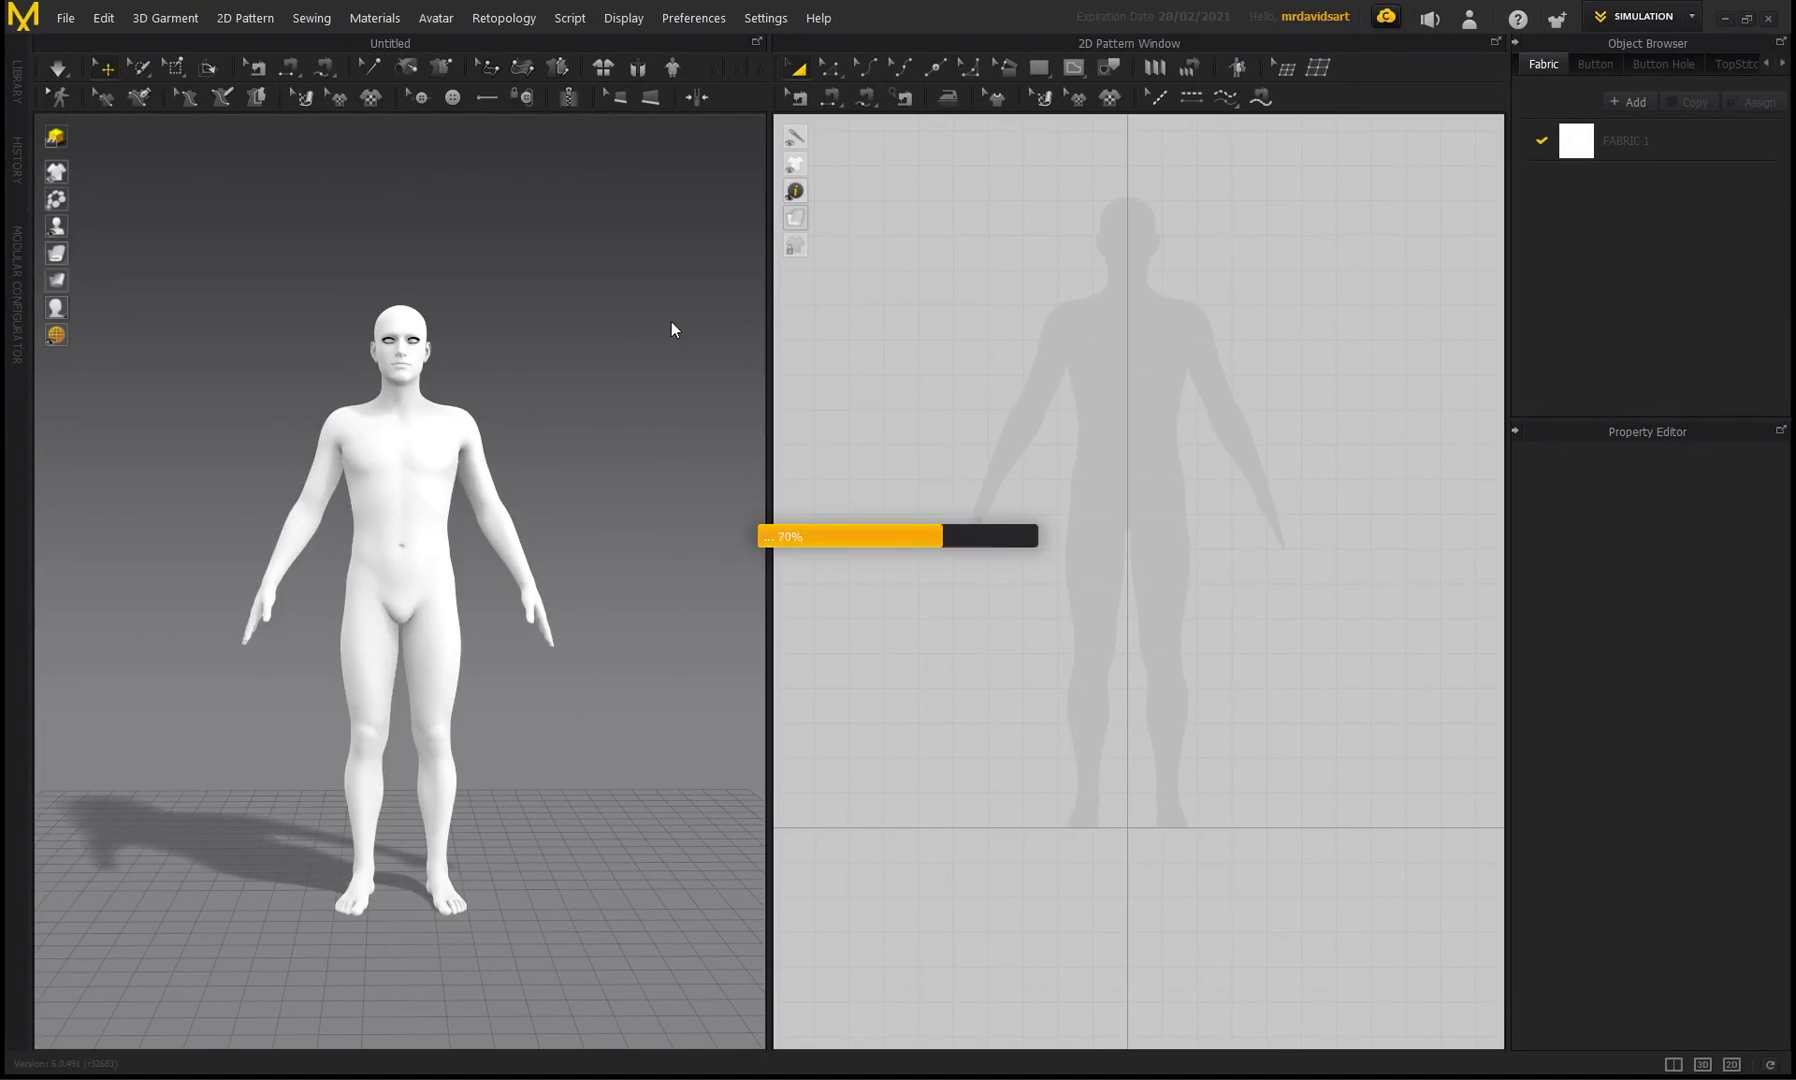
right_drag(479, 362, 390, 430)
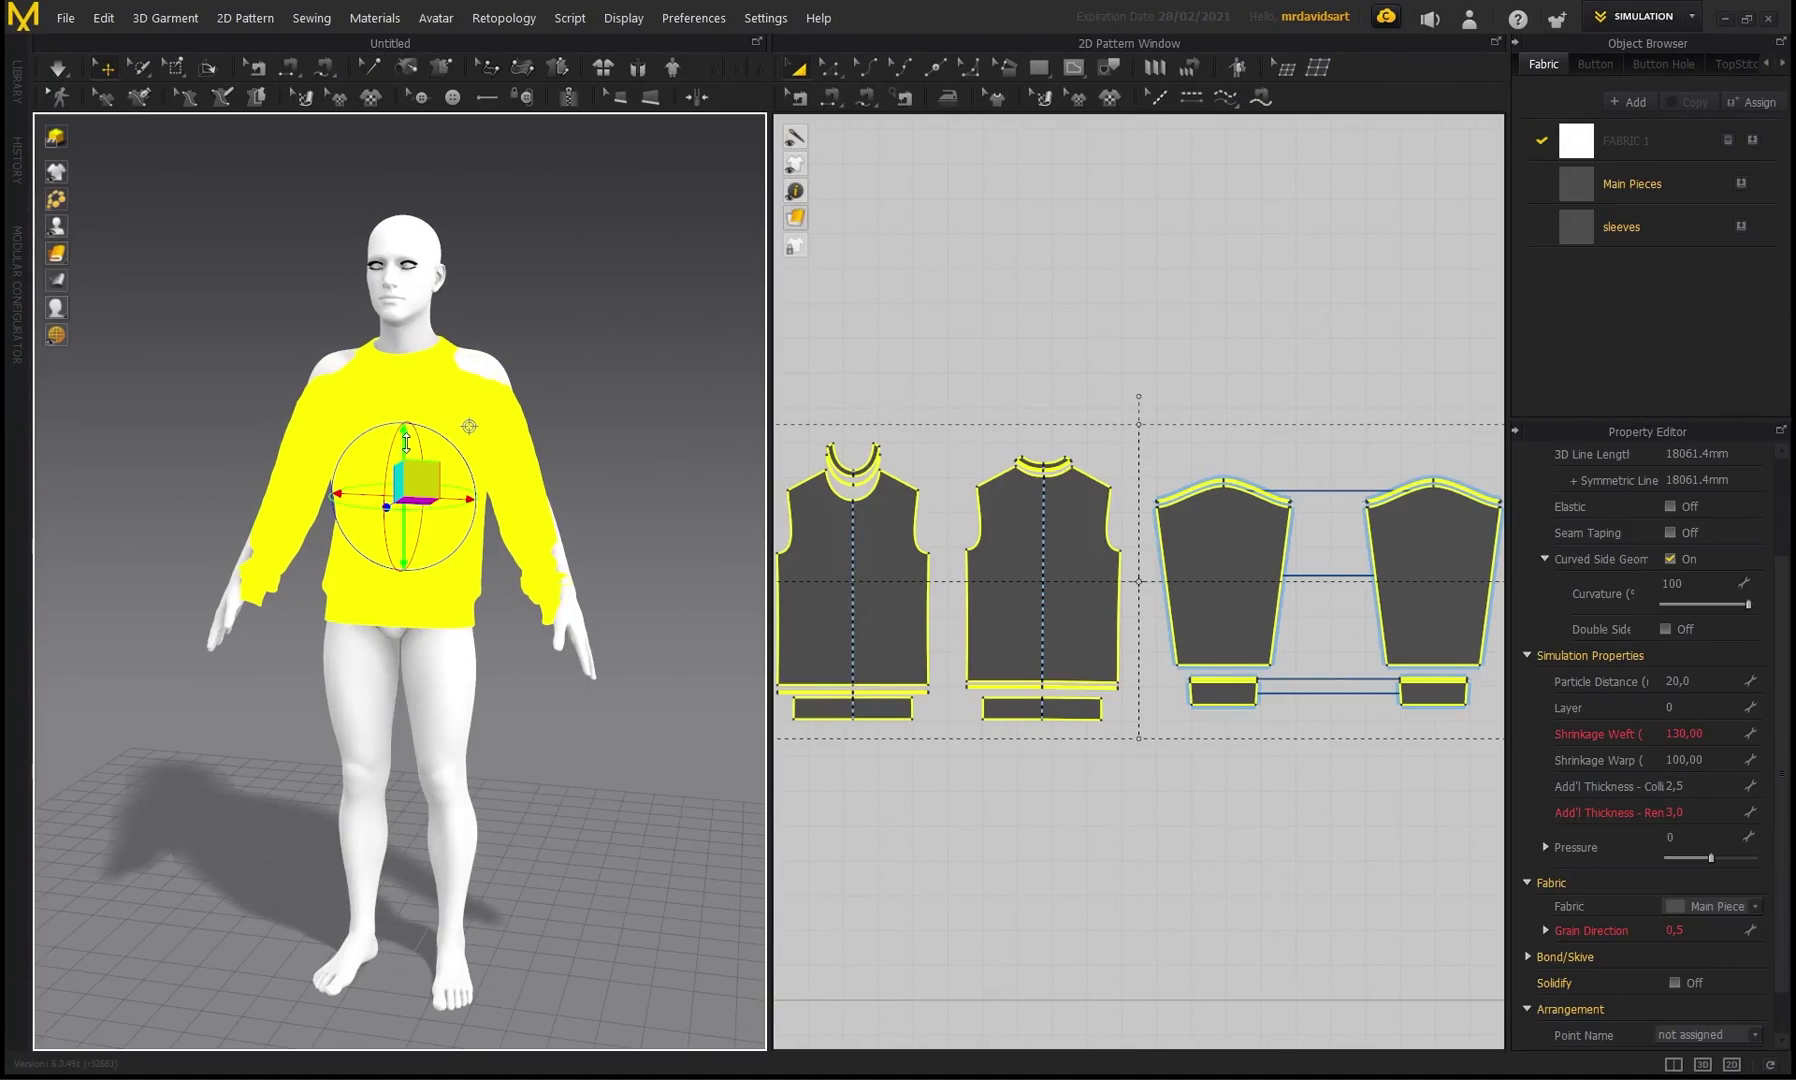
- Nudge the right sleeve and its cuff outward so it lines up with the lowered arm
key(space)
click(630, 404)
middle_drag(1490, 718, 1326, 718)
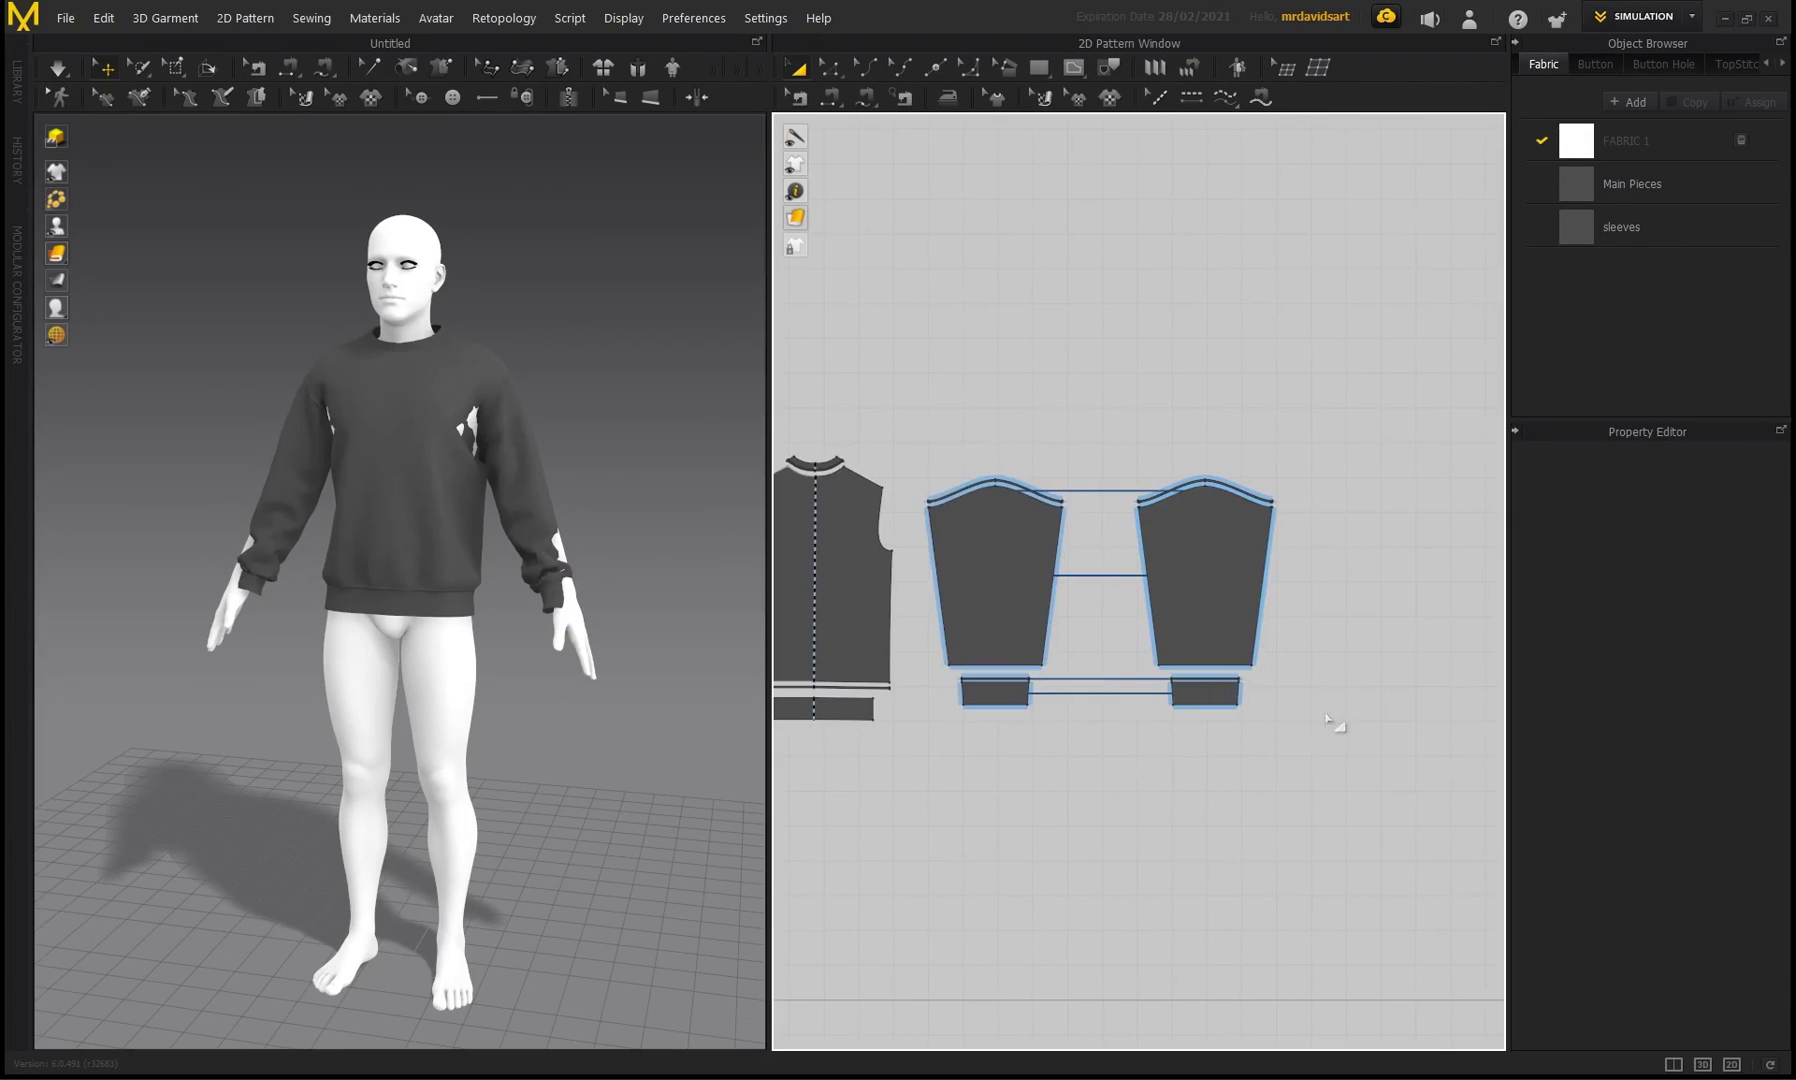
drag(1103, 396, 1104, 391)
right_drag(648, 477, 643, 583)
drag(596, 510, 605, 510)
click(662, 540)
- Check the left sleeve and re-run the simulation so the sweatshirt settles over the back
drag(1101, 750, 925, 432)
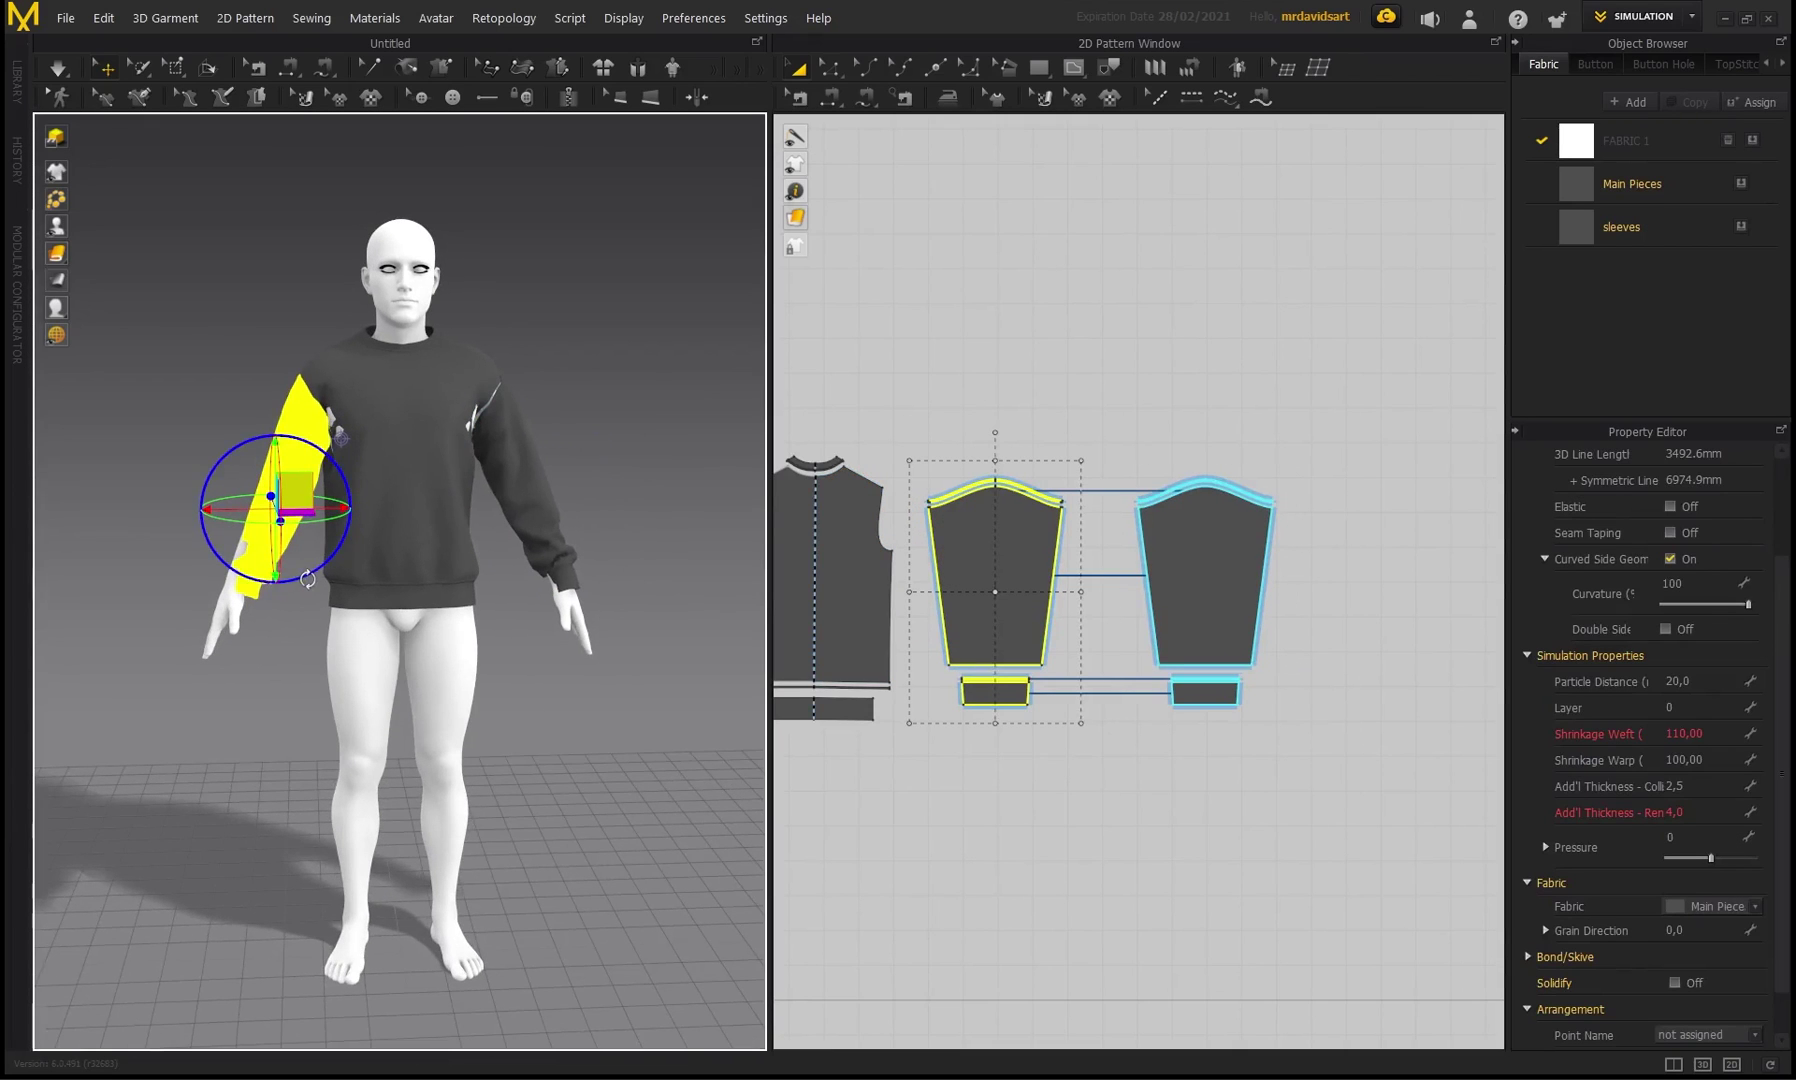
click(200, 353)
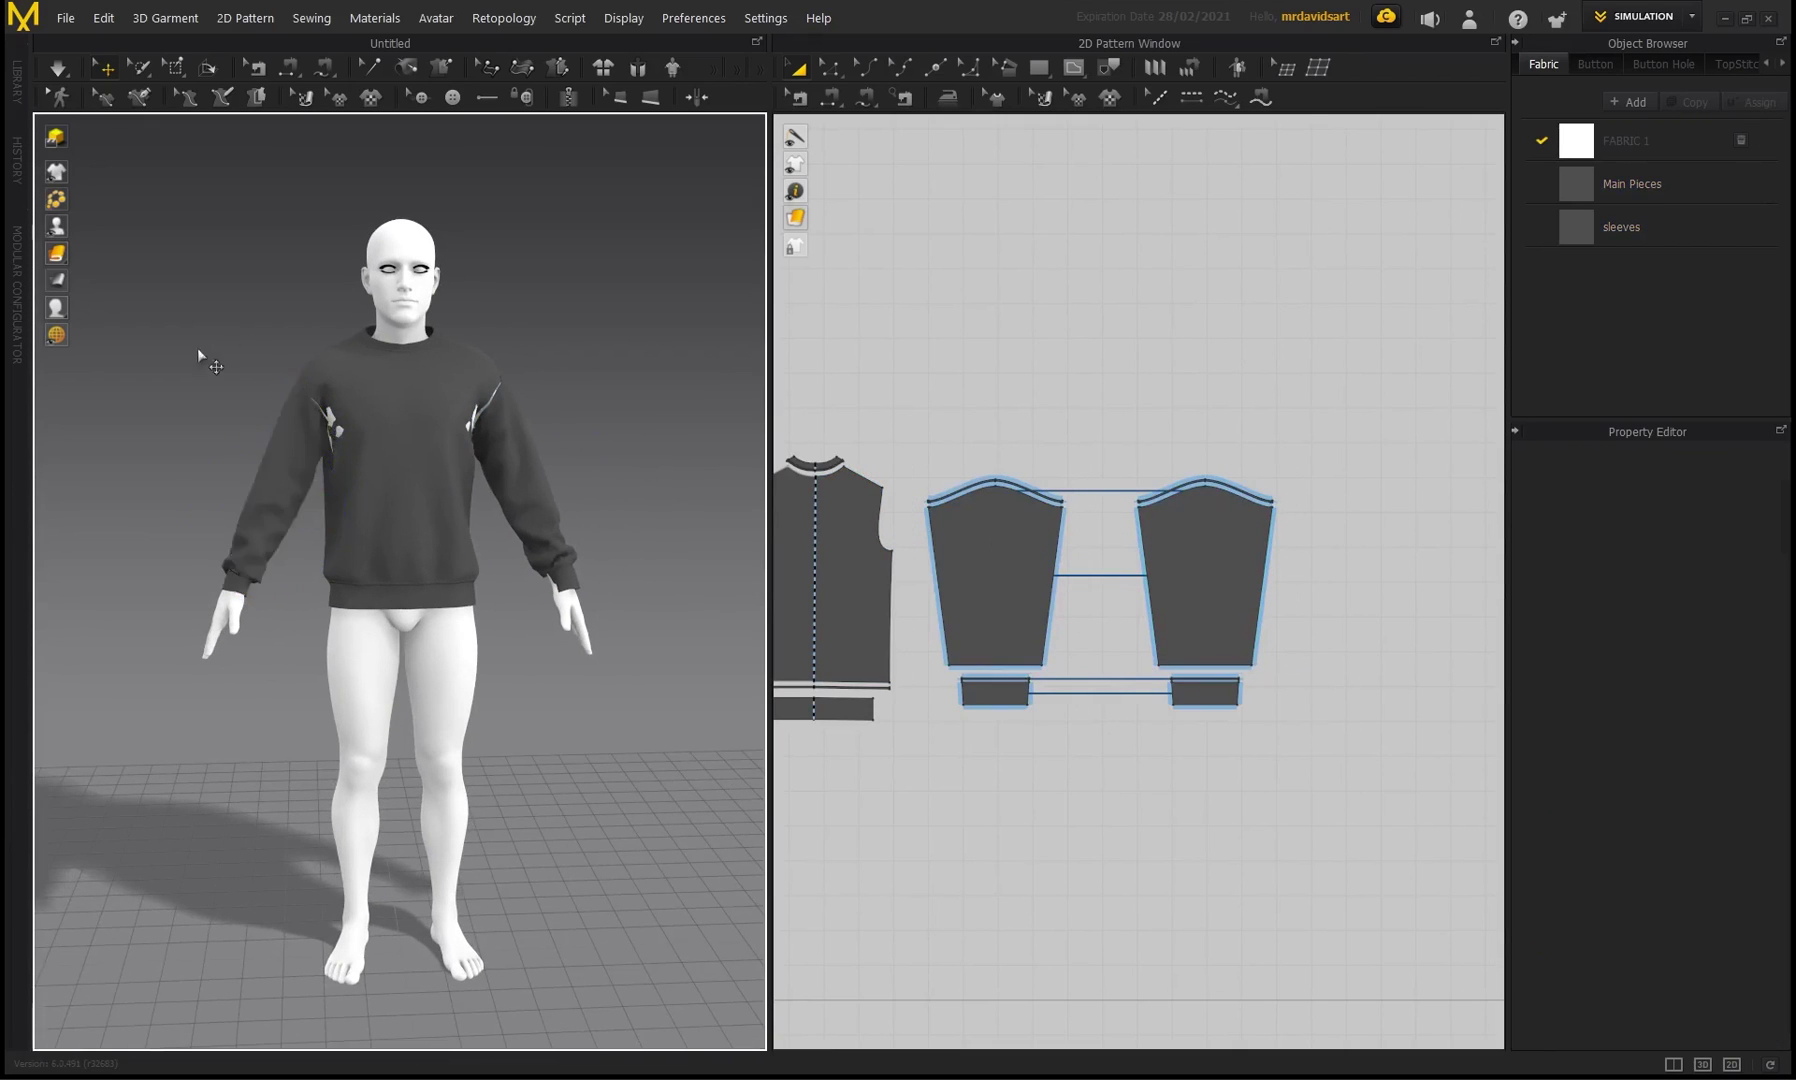
right_drag(200, 353, 522, 347)
key(space)
right_drag(643, 534, 405, 428)
- Select the left sleeve and sweatshirt body on the model to inspect the drape
click(395, 583)
click(585, 538)
click(405, 432)
click(577, 427)
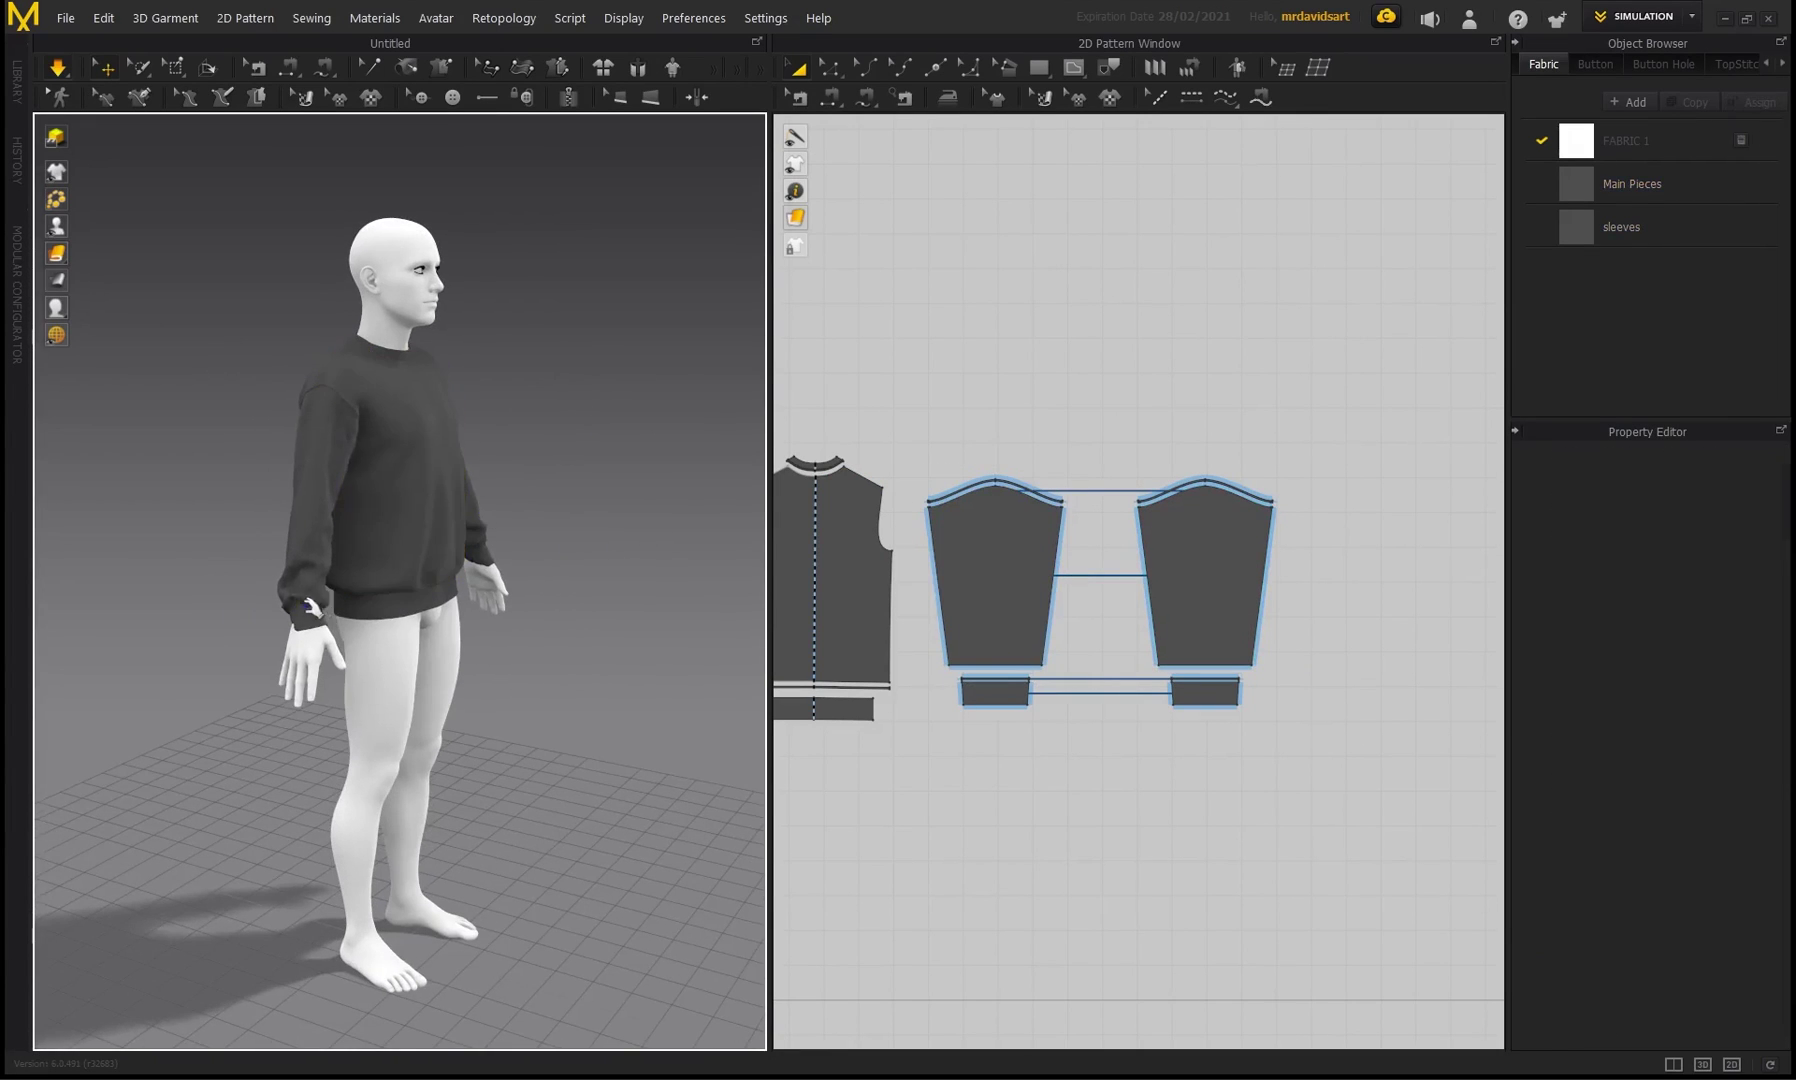
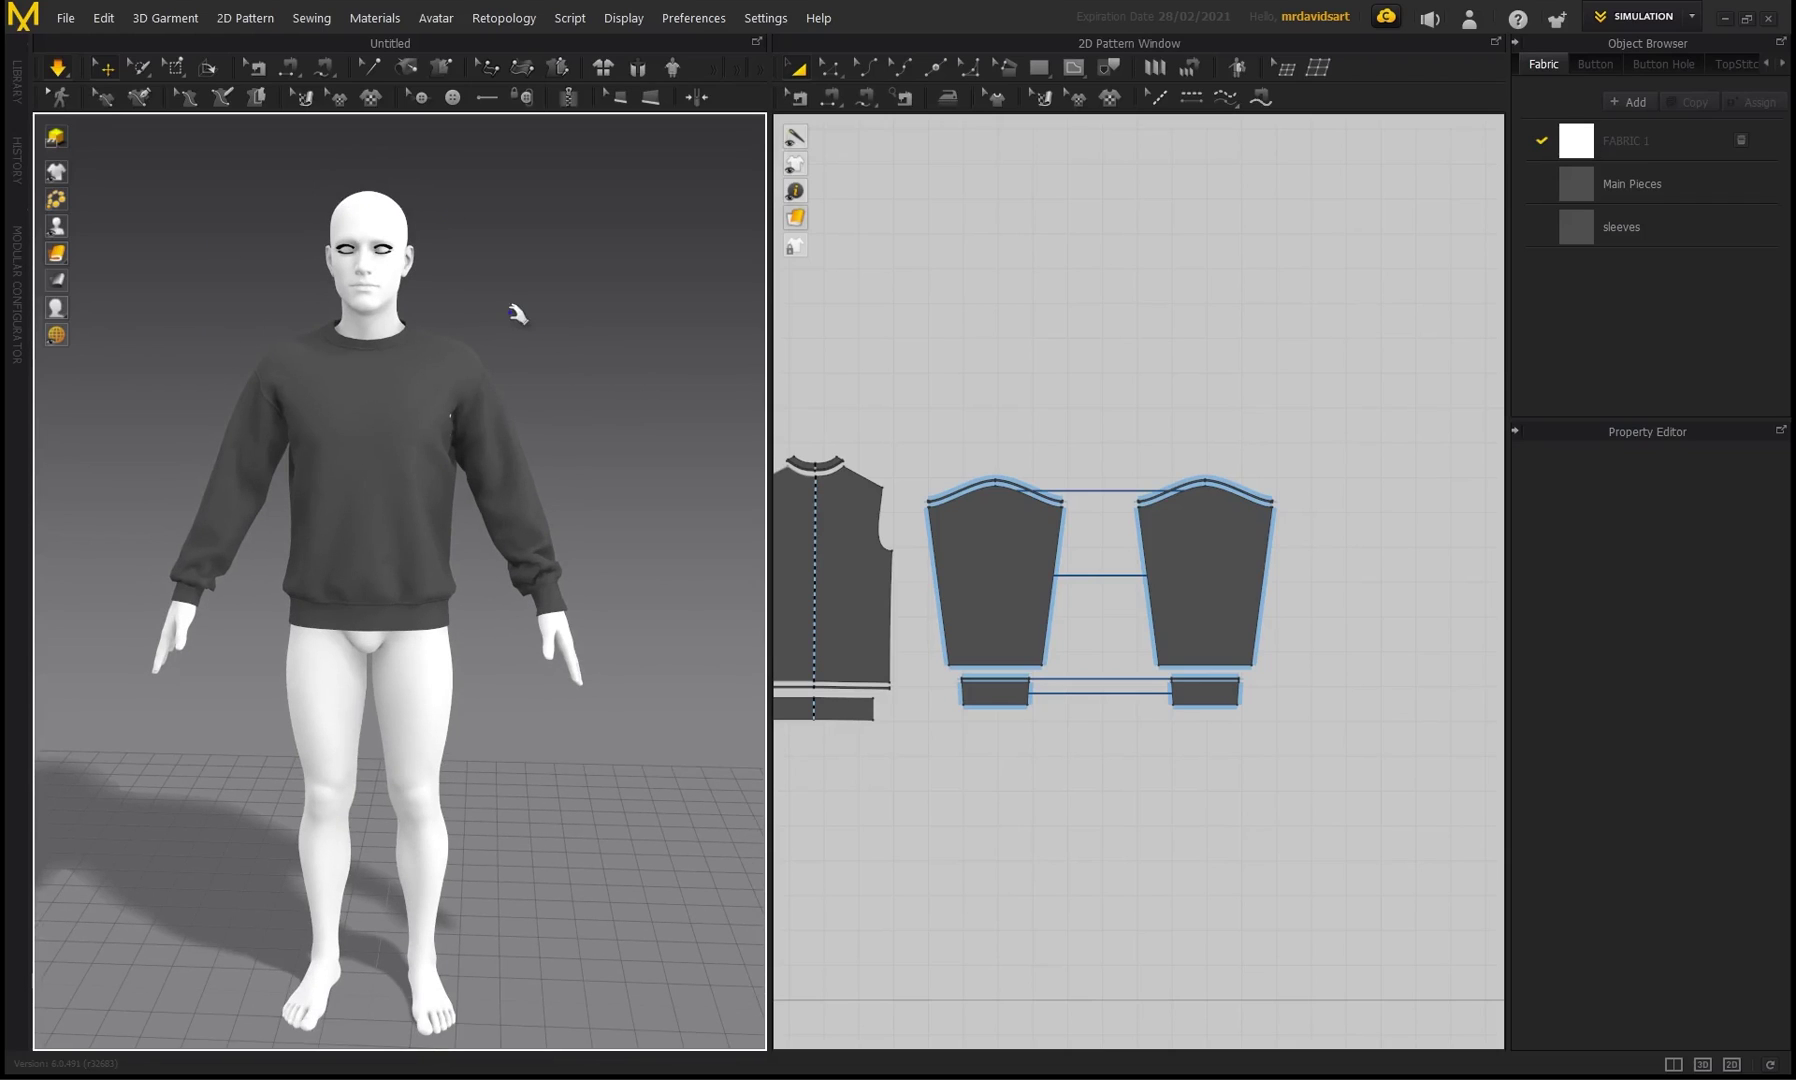
- Orbit around the draped sweatshirt and scrub the timeline between the A-pose and flex
scroll(600, 320, down, 2)
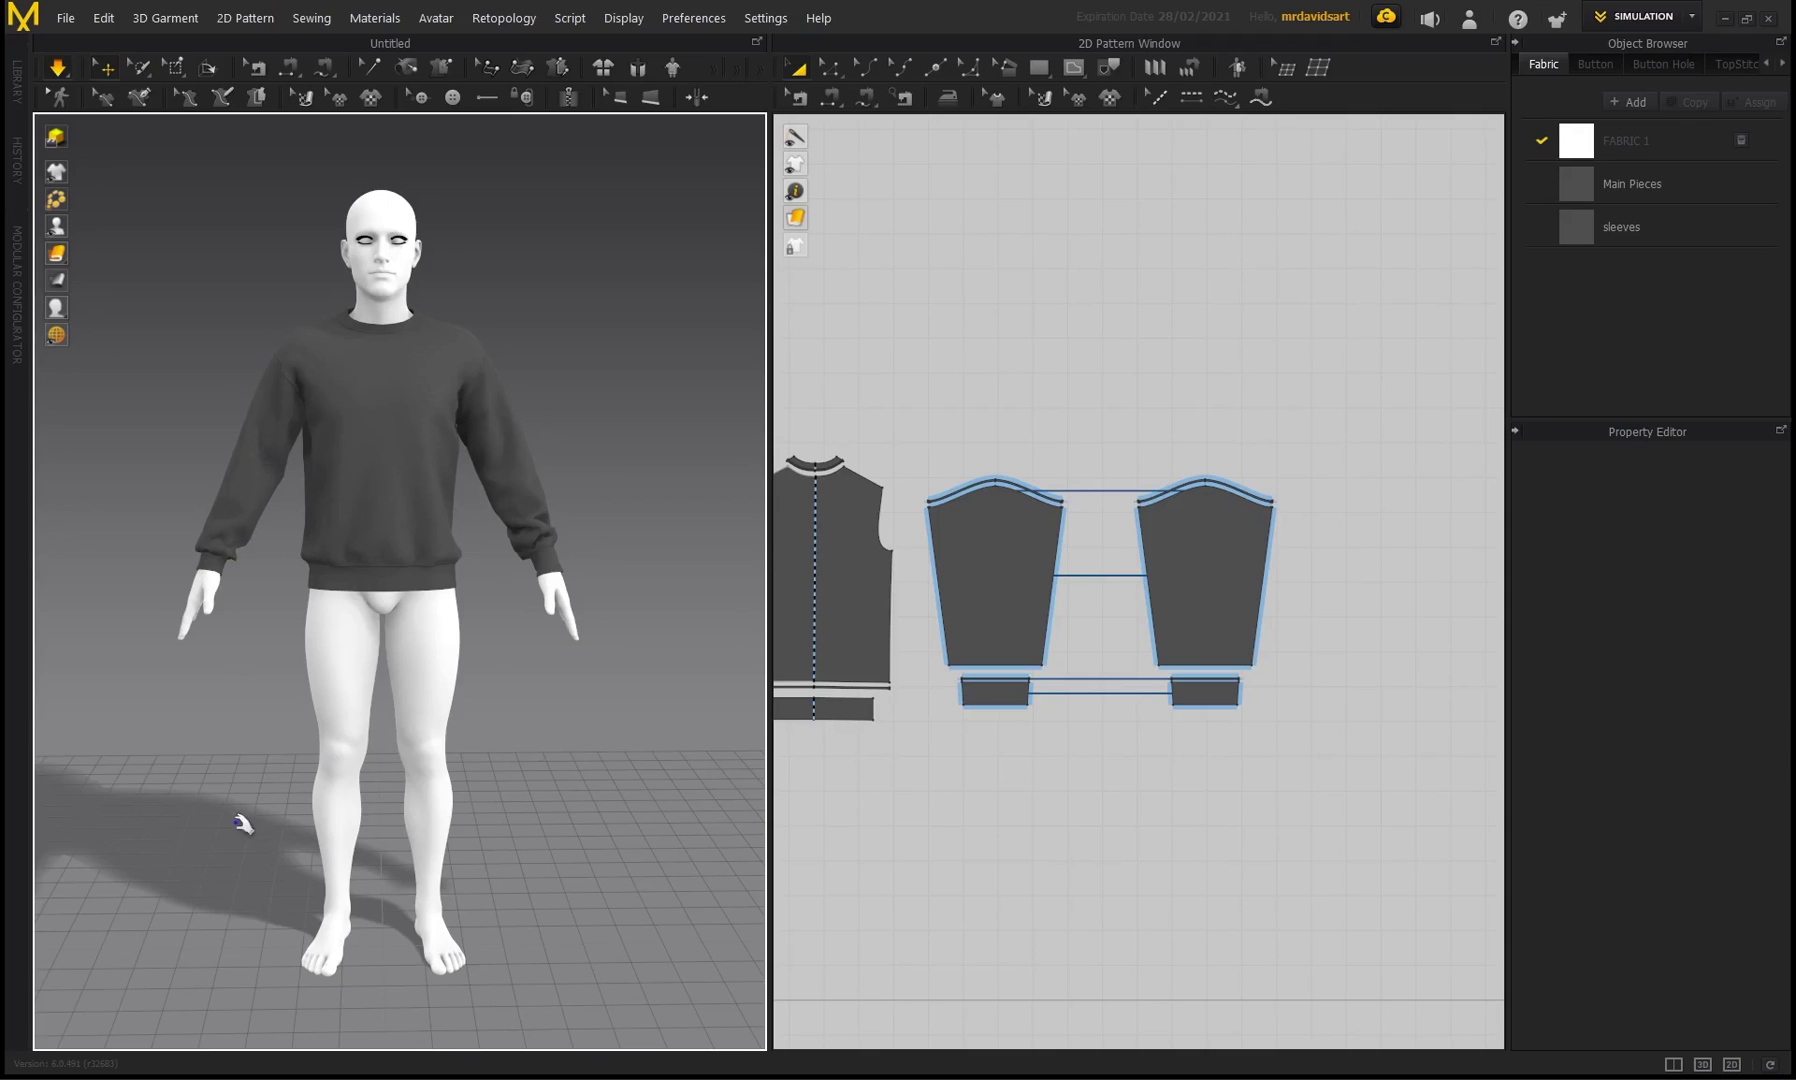
right_drag(243, 318, 360, 300)
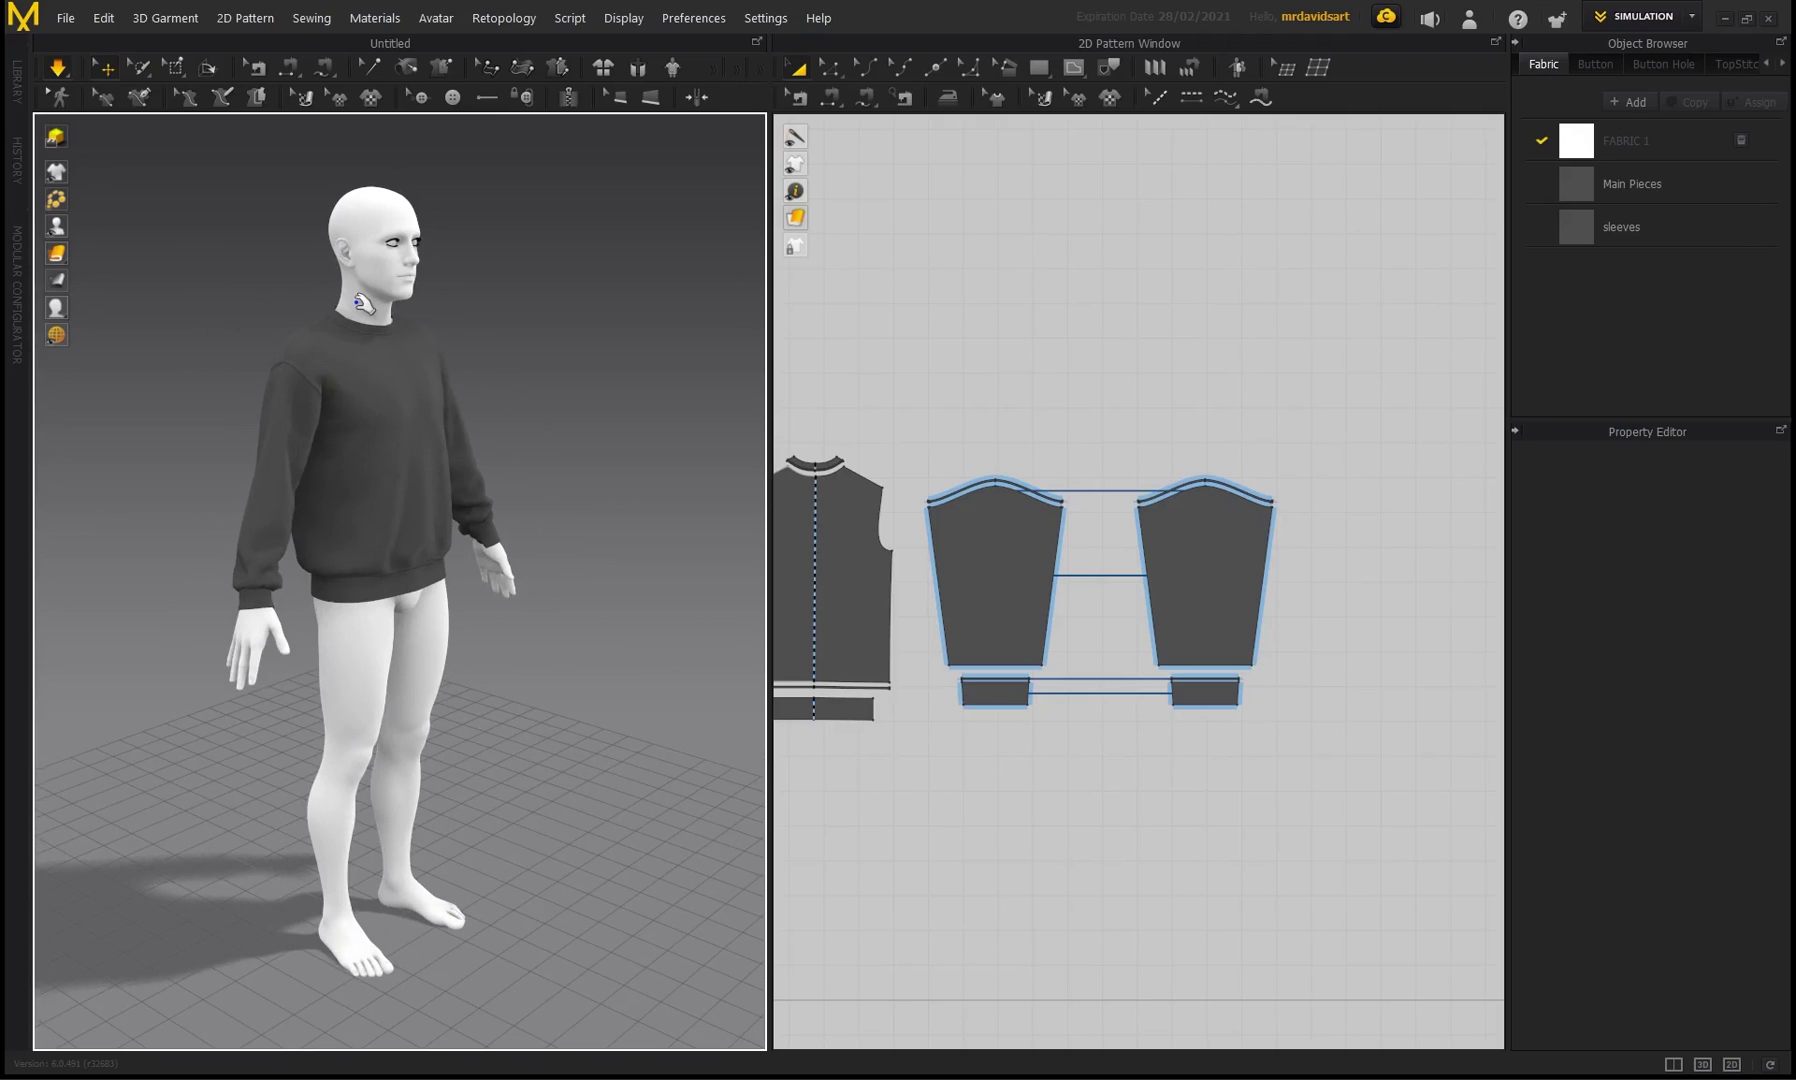
right_drag(363, 304, 482, 396)
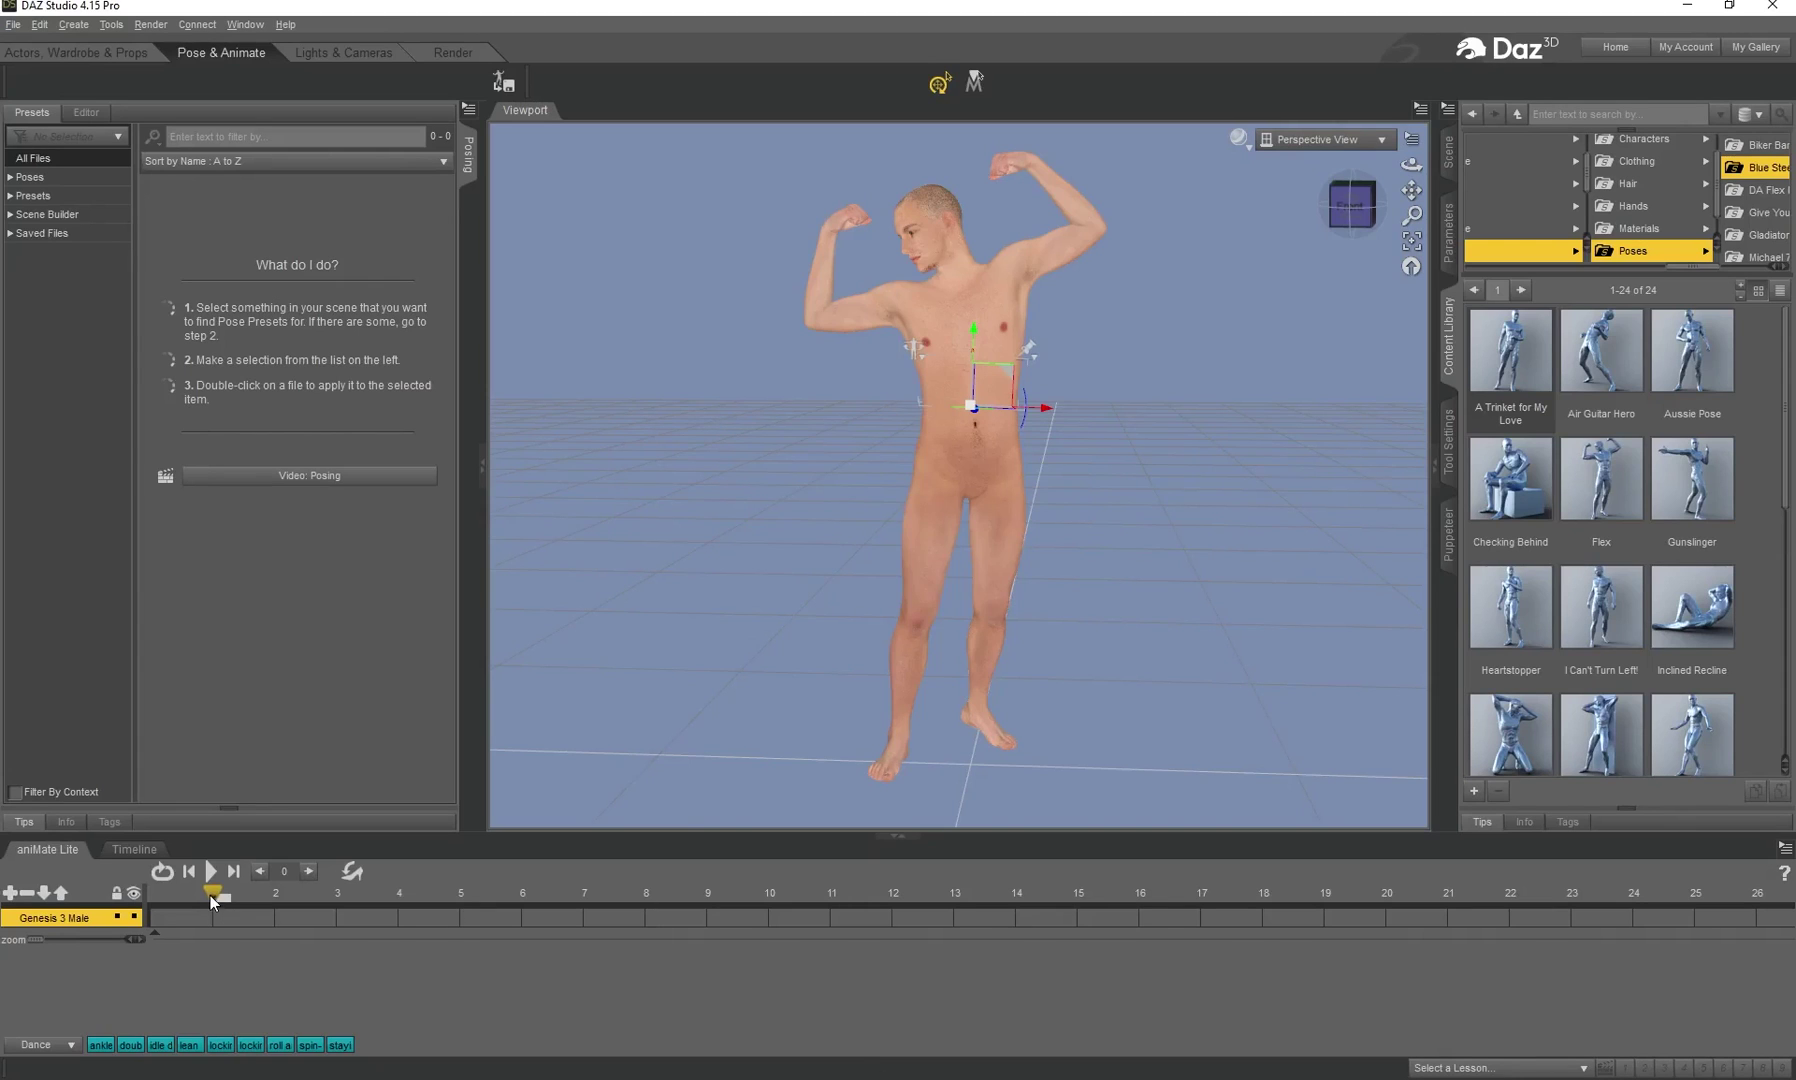
drag(210, 903, 150, 902)
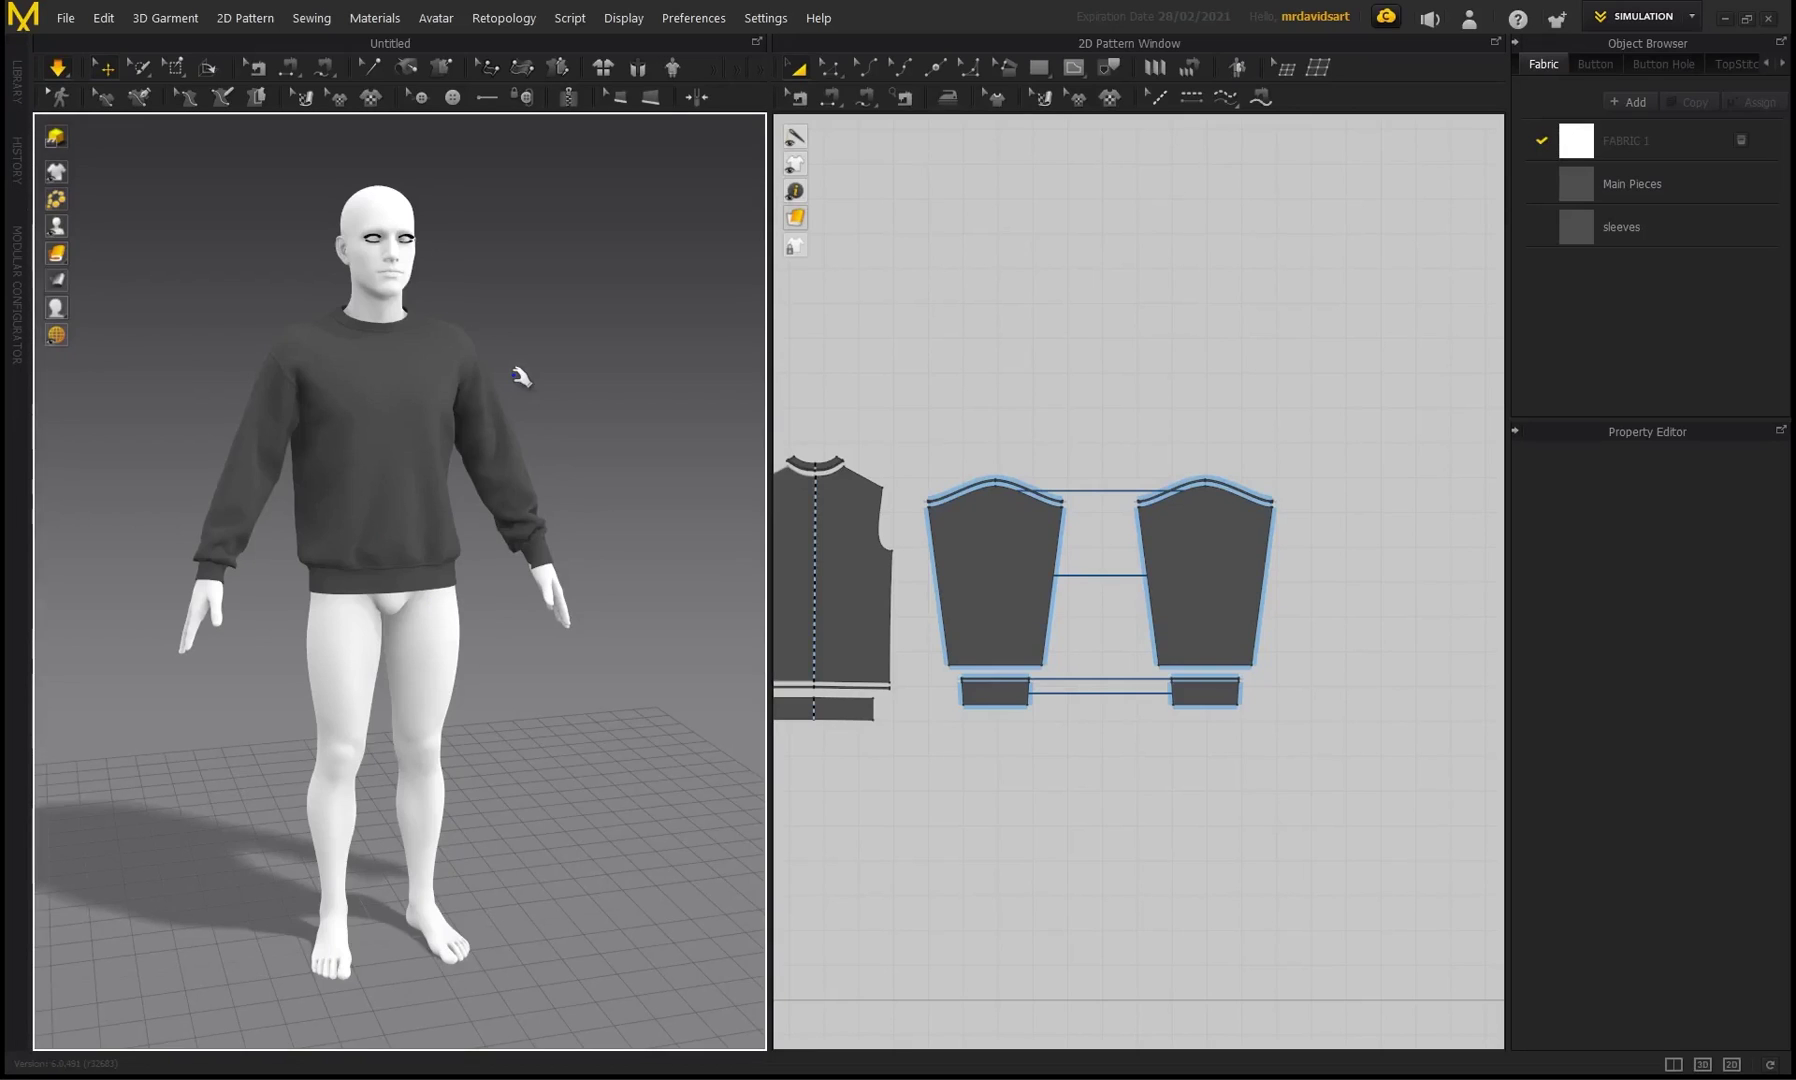
right_drag(537, 322, 458, 402)
- Select and deselect the sweatshirt body, then orbit to check the drape from another side
click(466, 412)
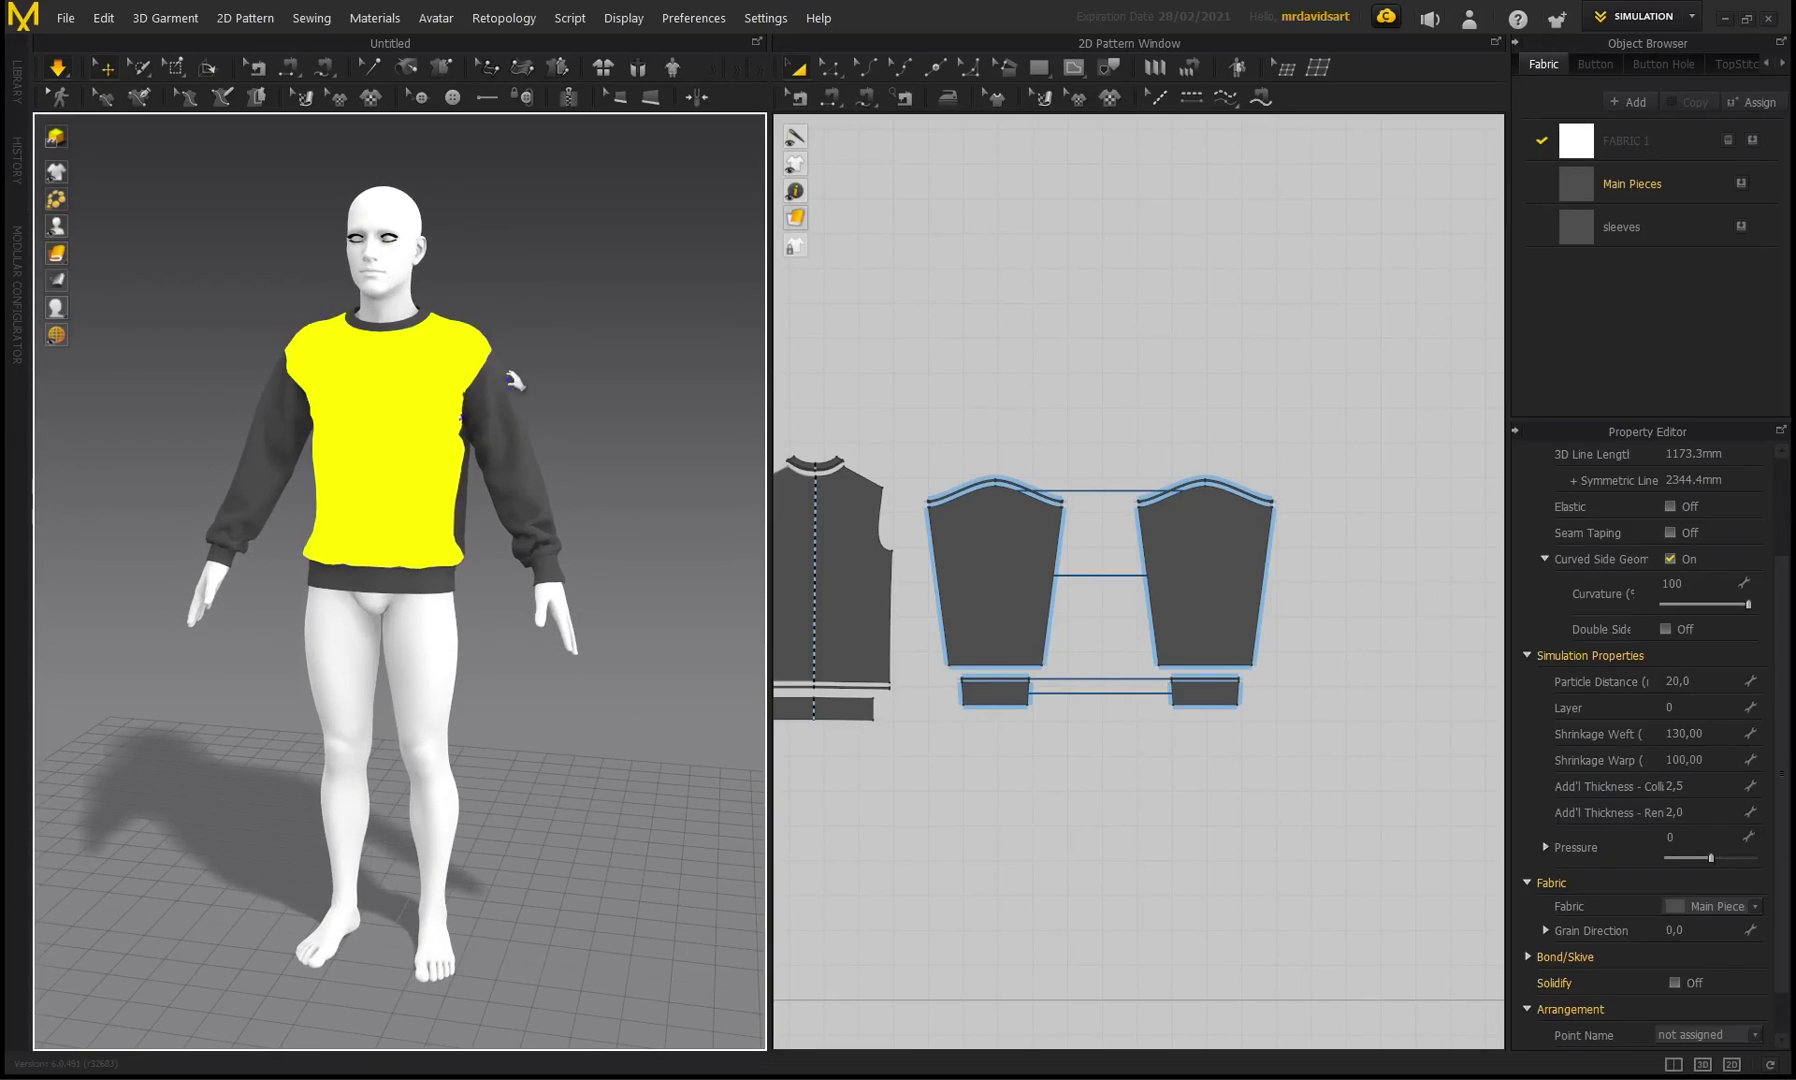
click(513, 335)
right_drag(509, 290, 577, 303)
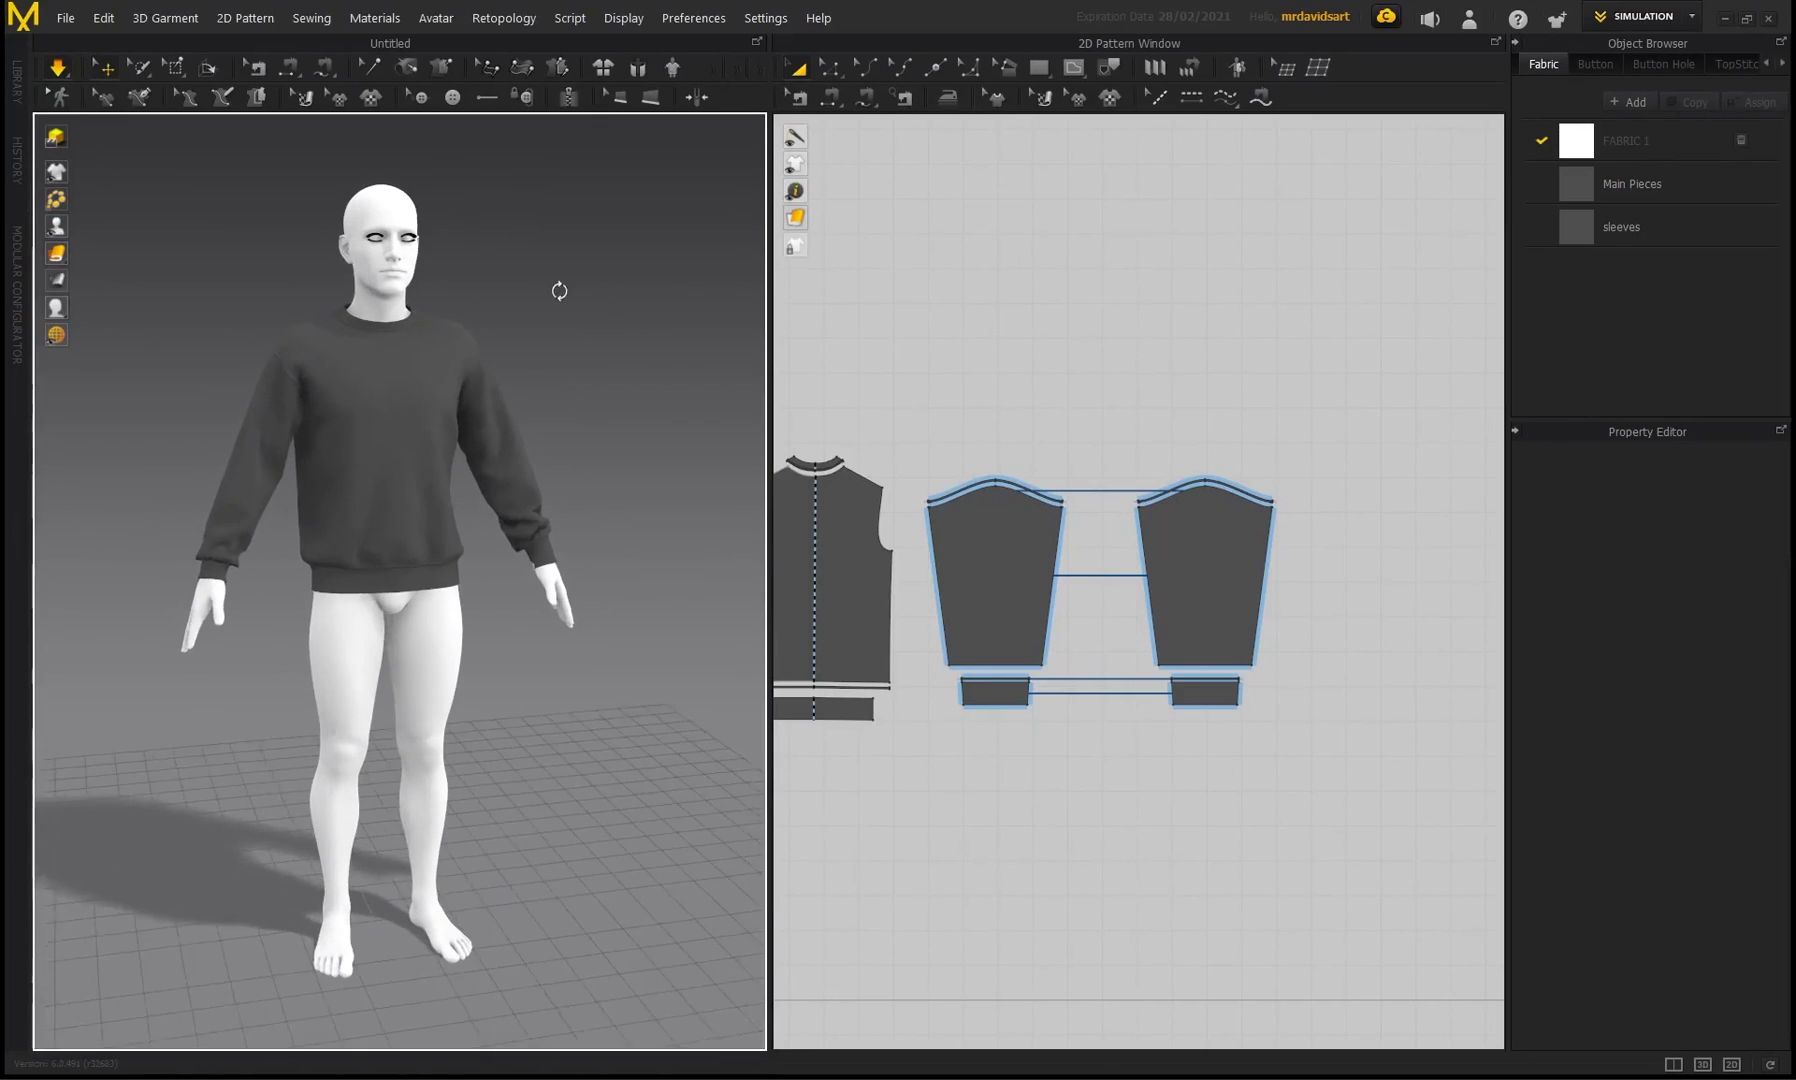
click(65, 18)
- Import POSED/posed male.obj as a Morph Target over 30 frames
mouse_move(138, 177)
click(243, 189)
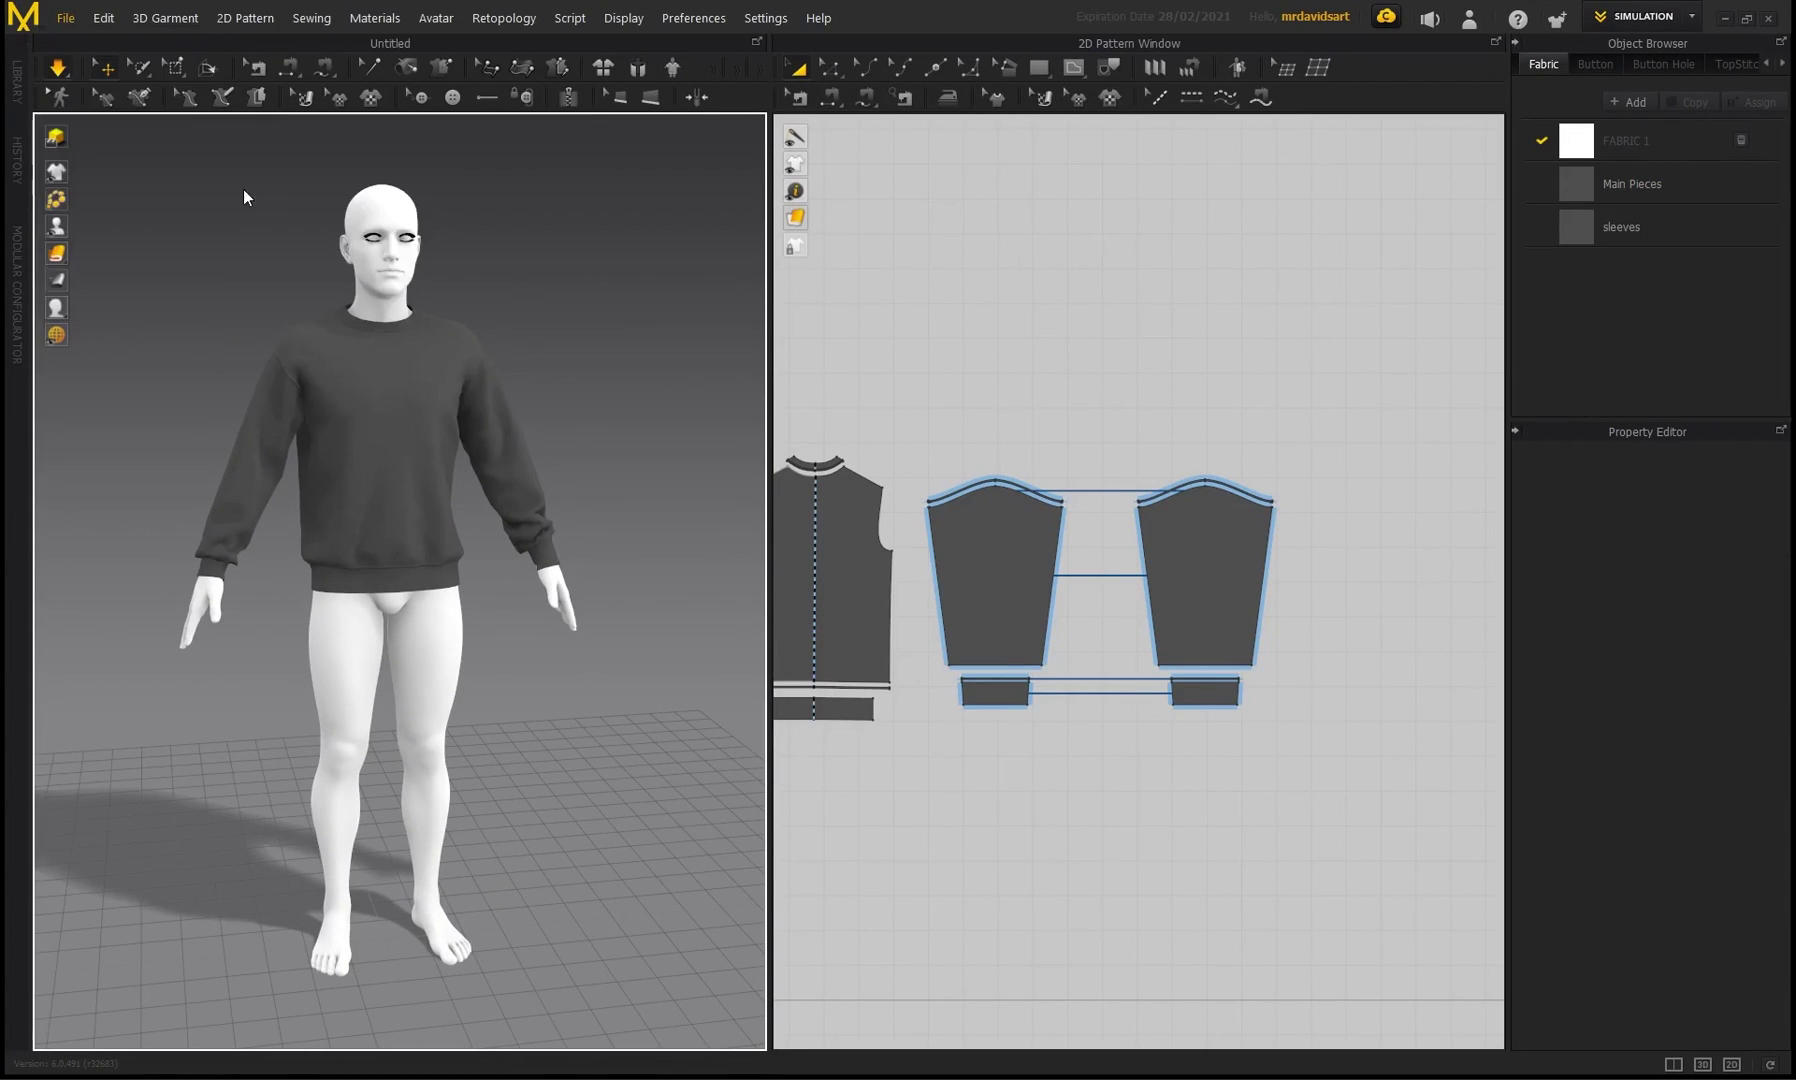
click(1066, 357)
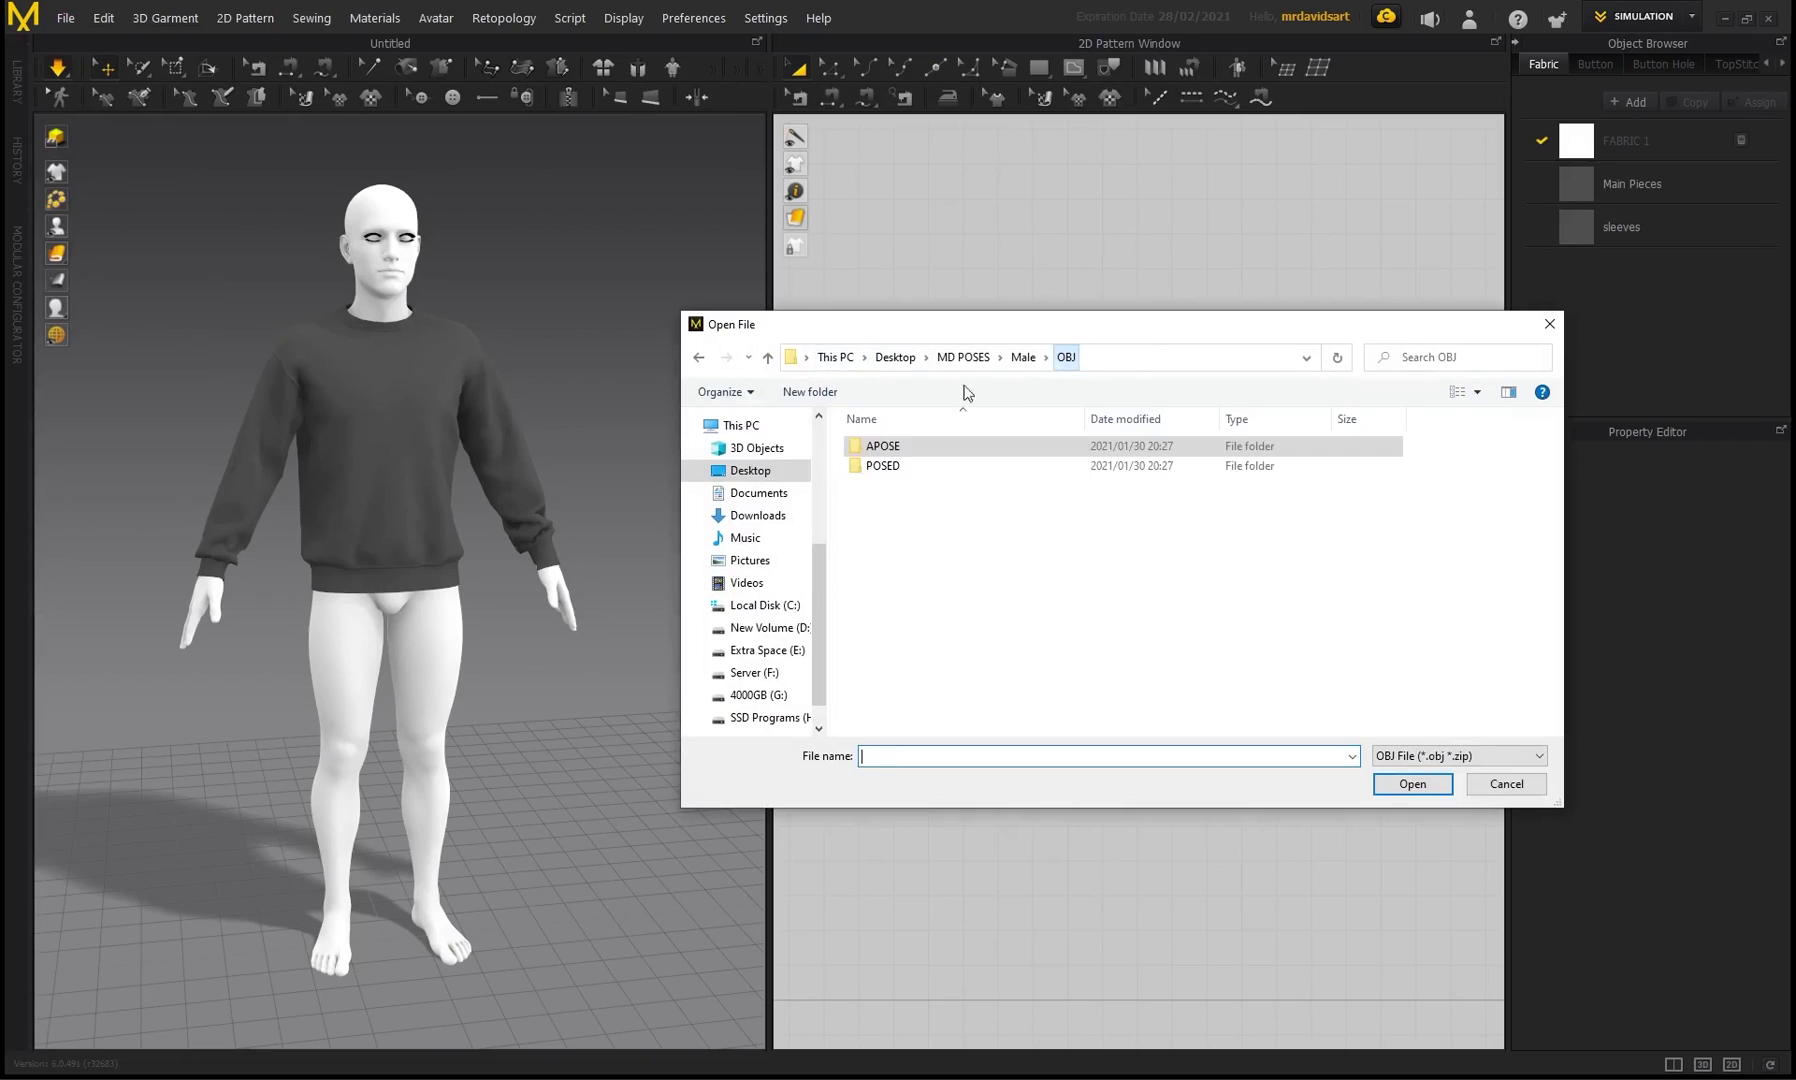
double_click(910, 467)
click(995, 465)
click(1411, 783)
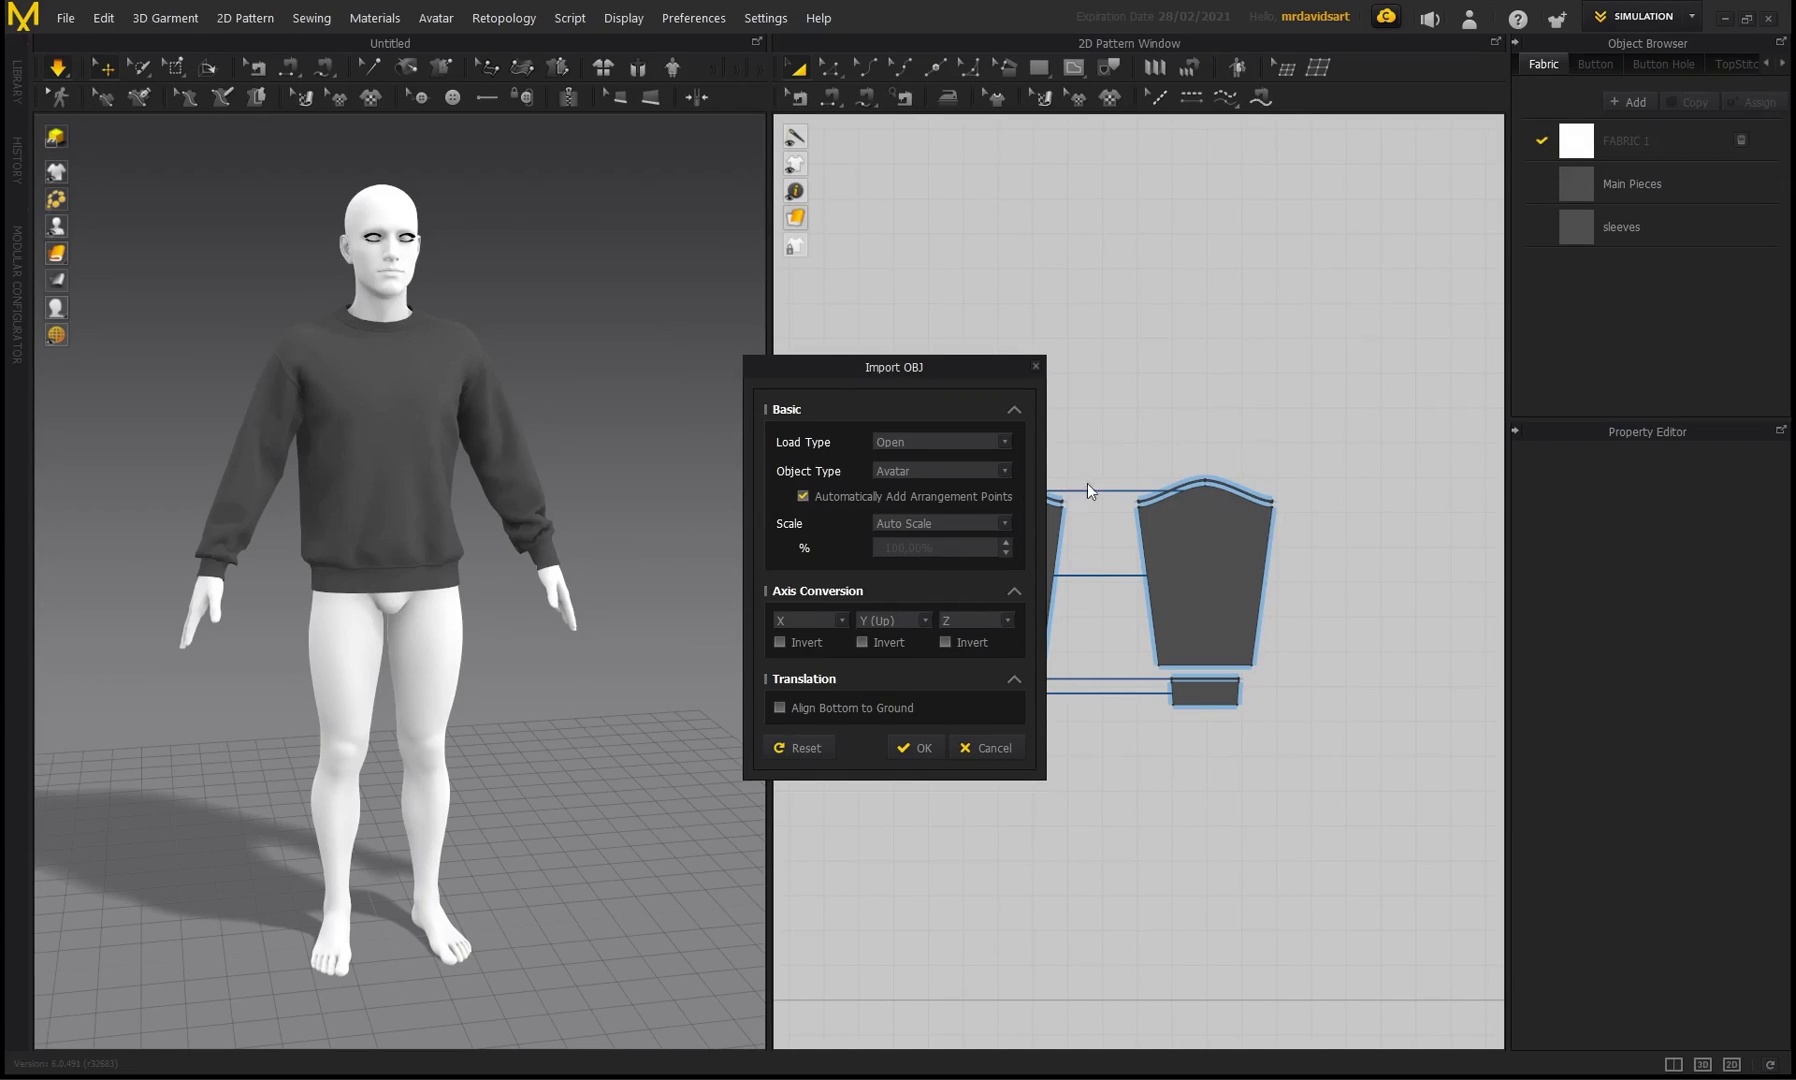
click(1005, 473)
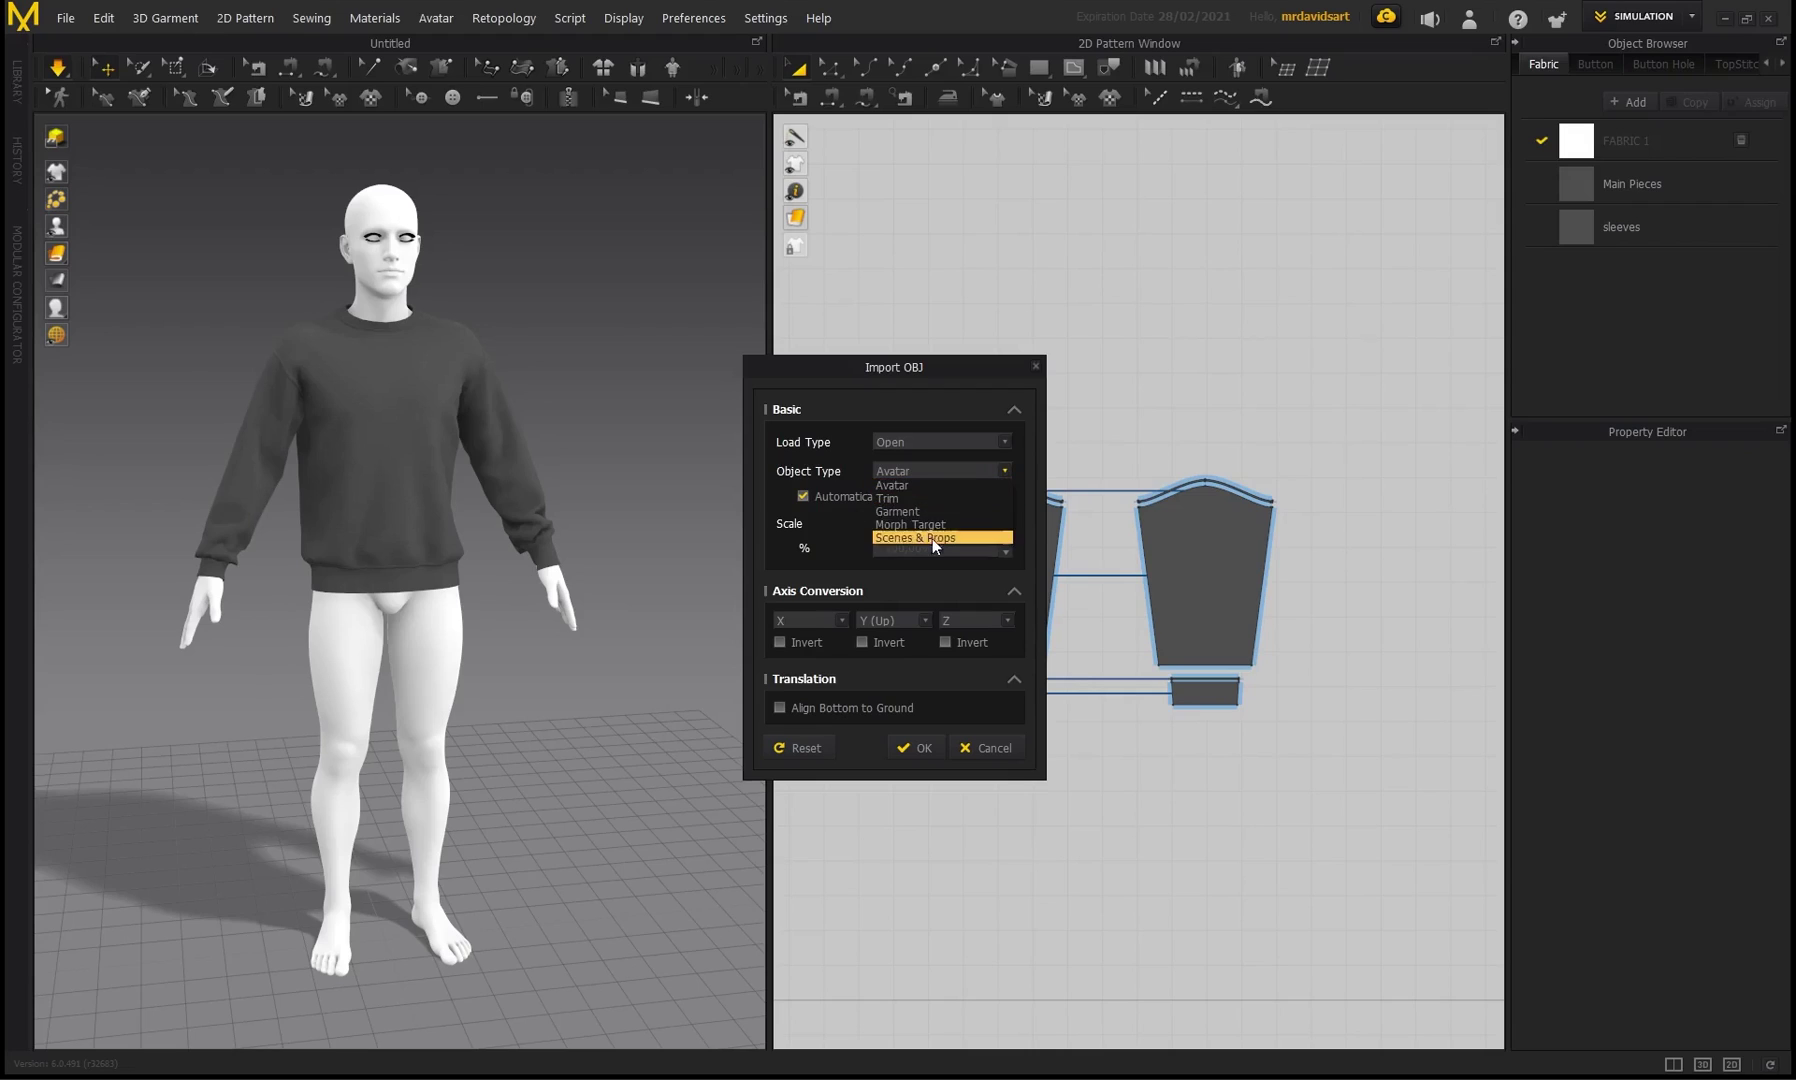
click(916, 523)
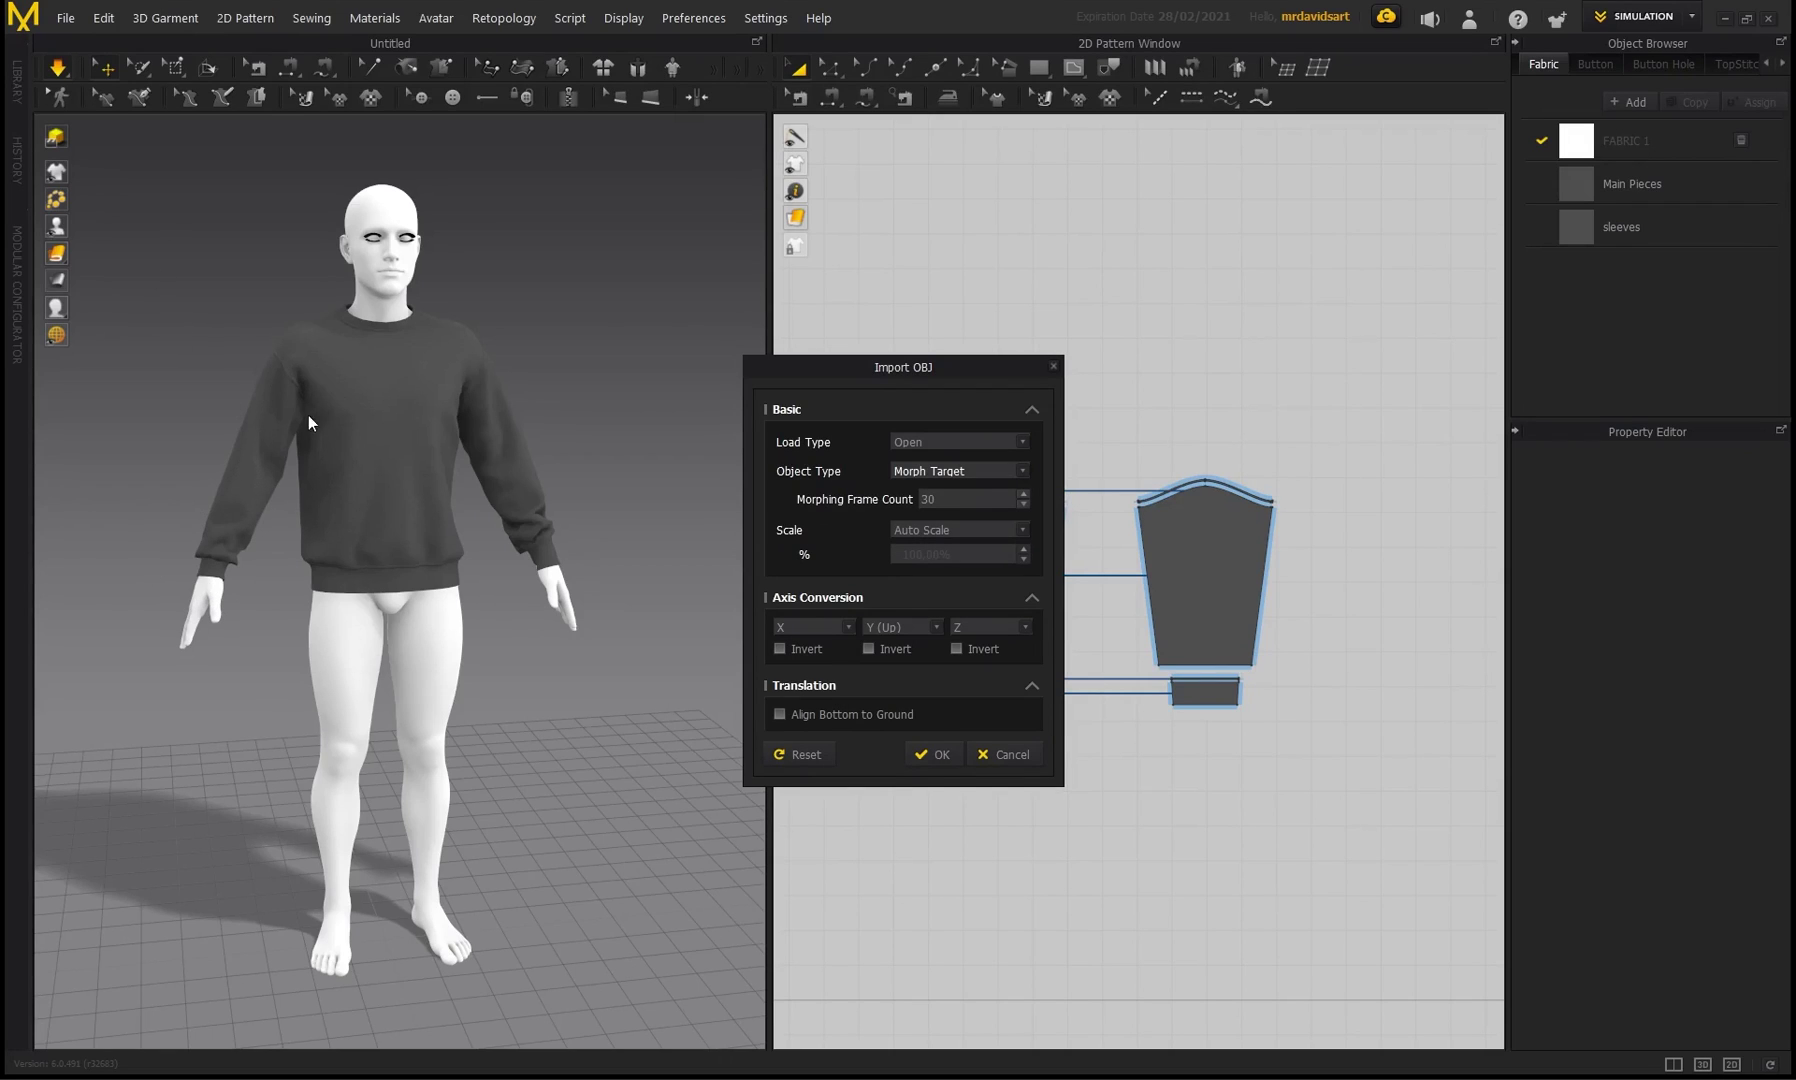
click(930, 754)
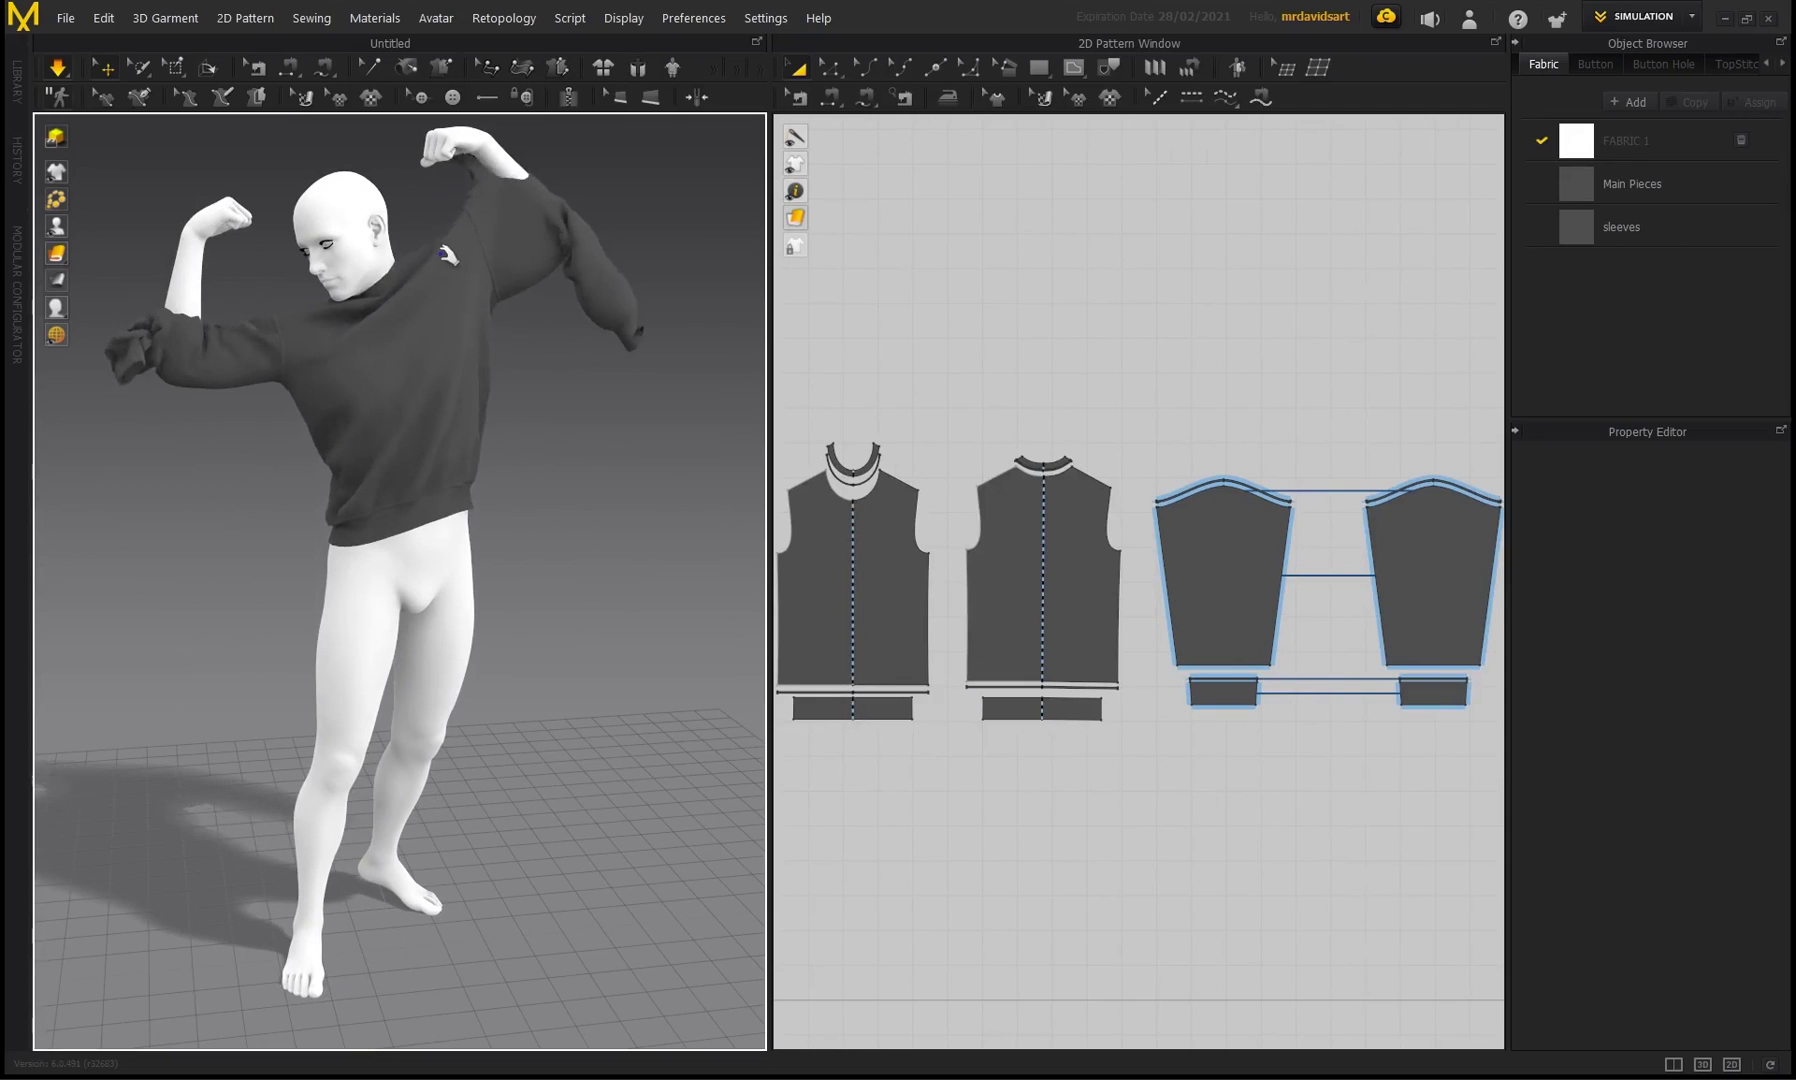
- Orbit and pan around the avatar to inspect its morph into the flex pose
scroll(440, 309, up, 2)
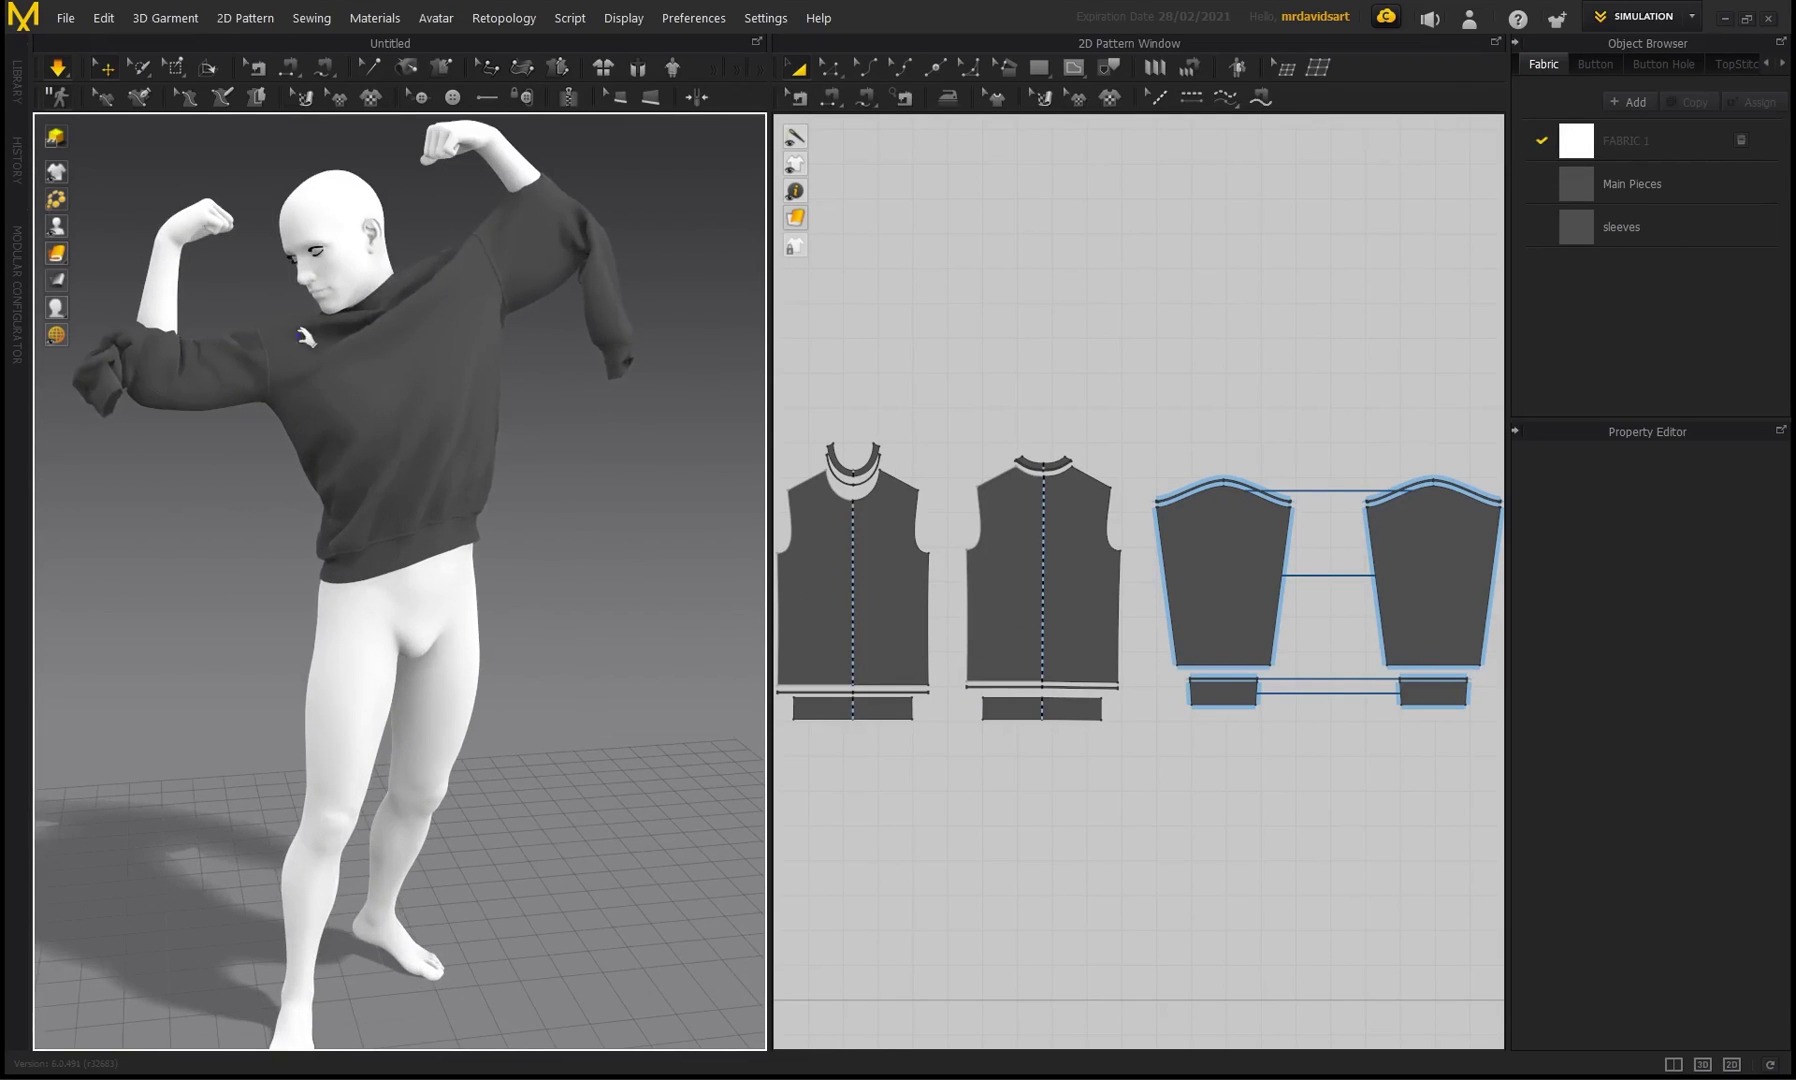
mouse_move(306, 337)
right_down()
mouse_move(593, 334)
mouse_move(250, 338)
mouse_move(316, 332)
right_up()
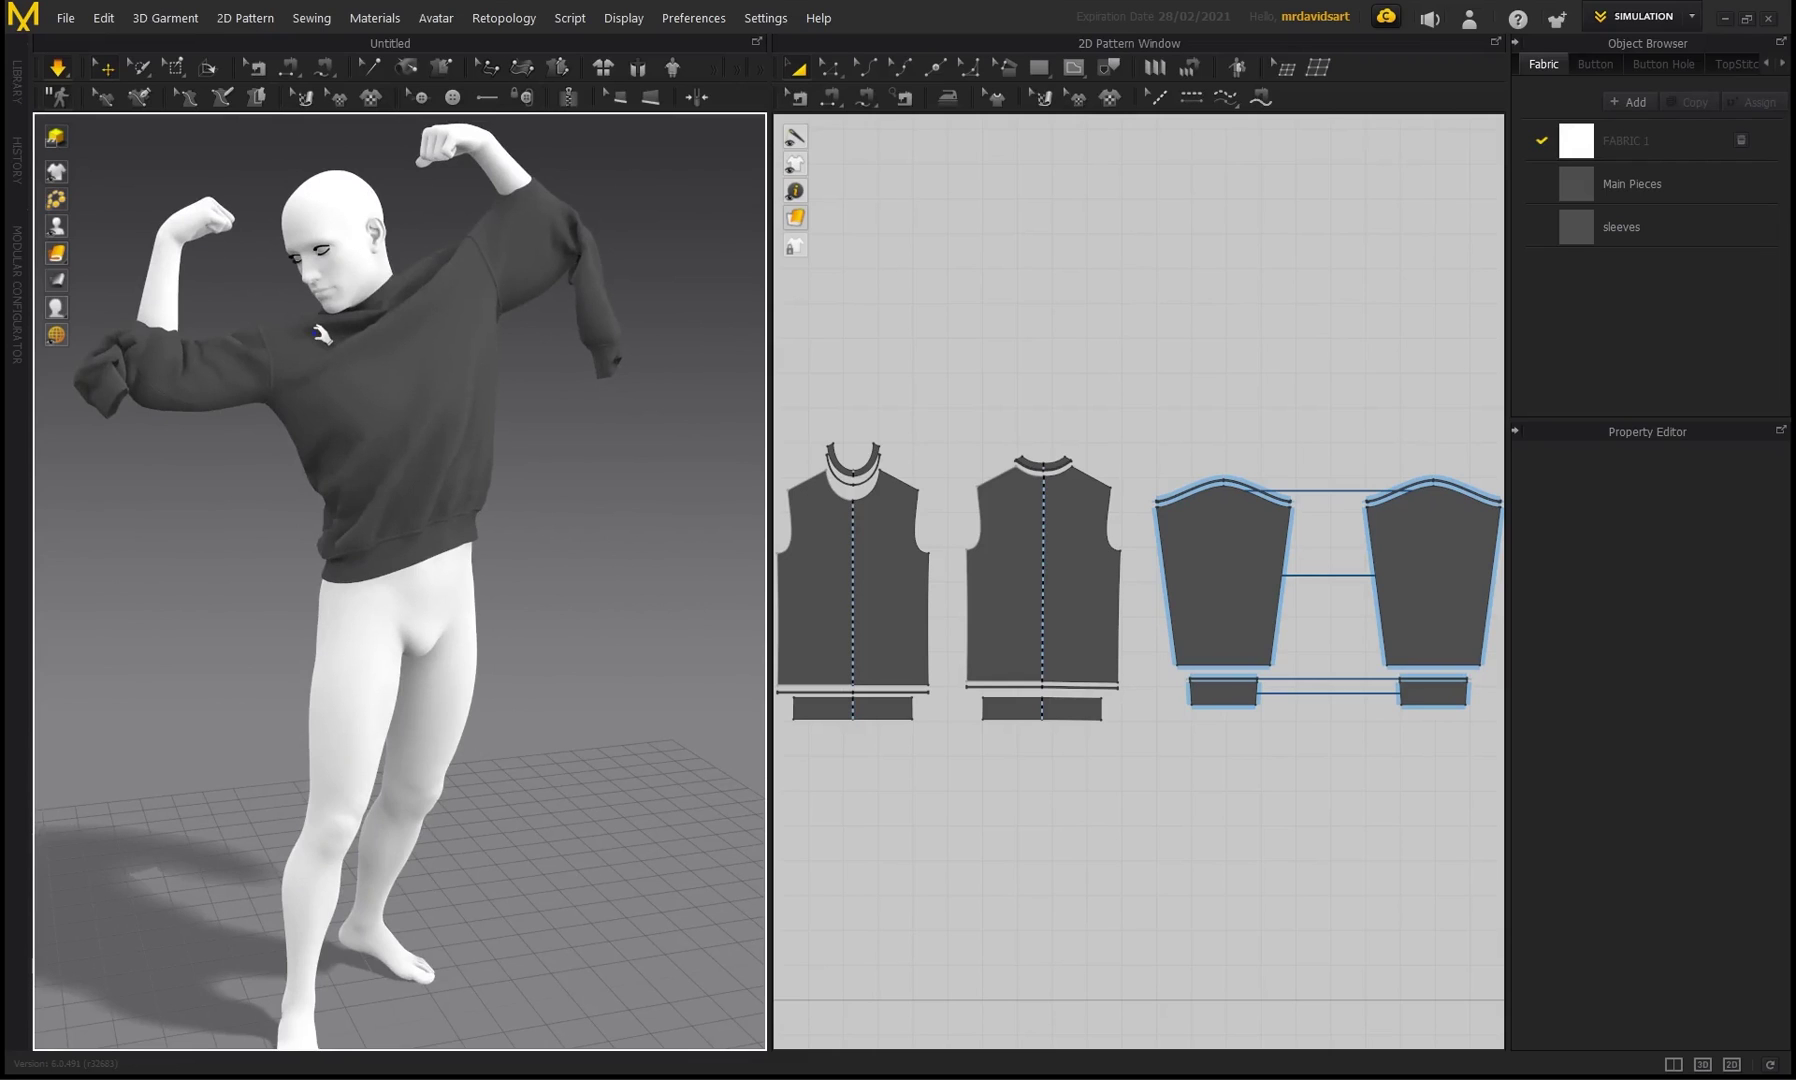
right_drag(319, 344, 343, 474)
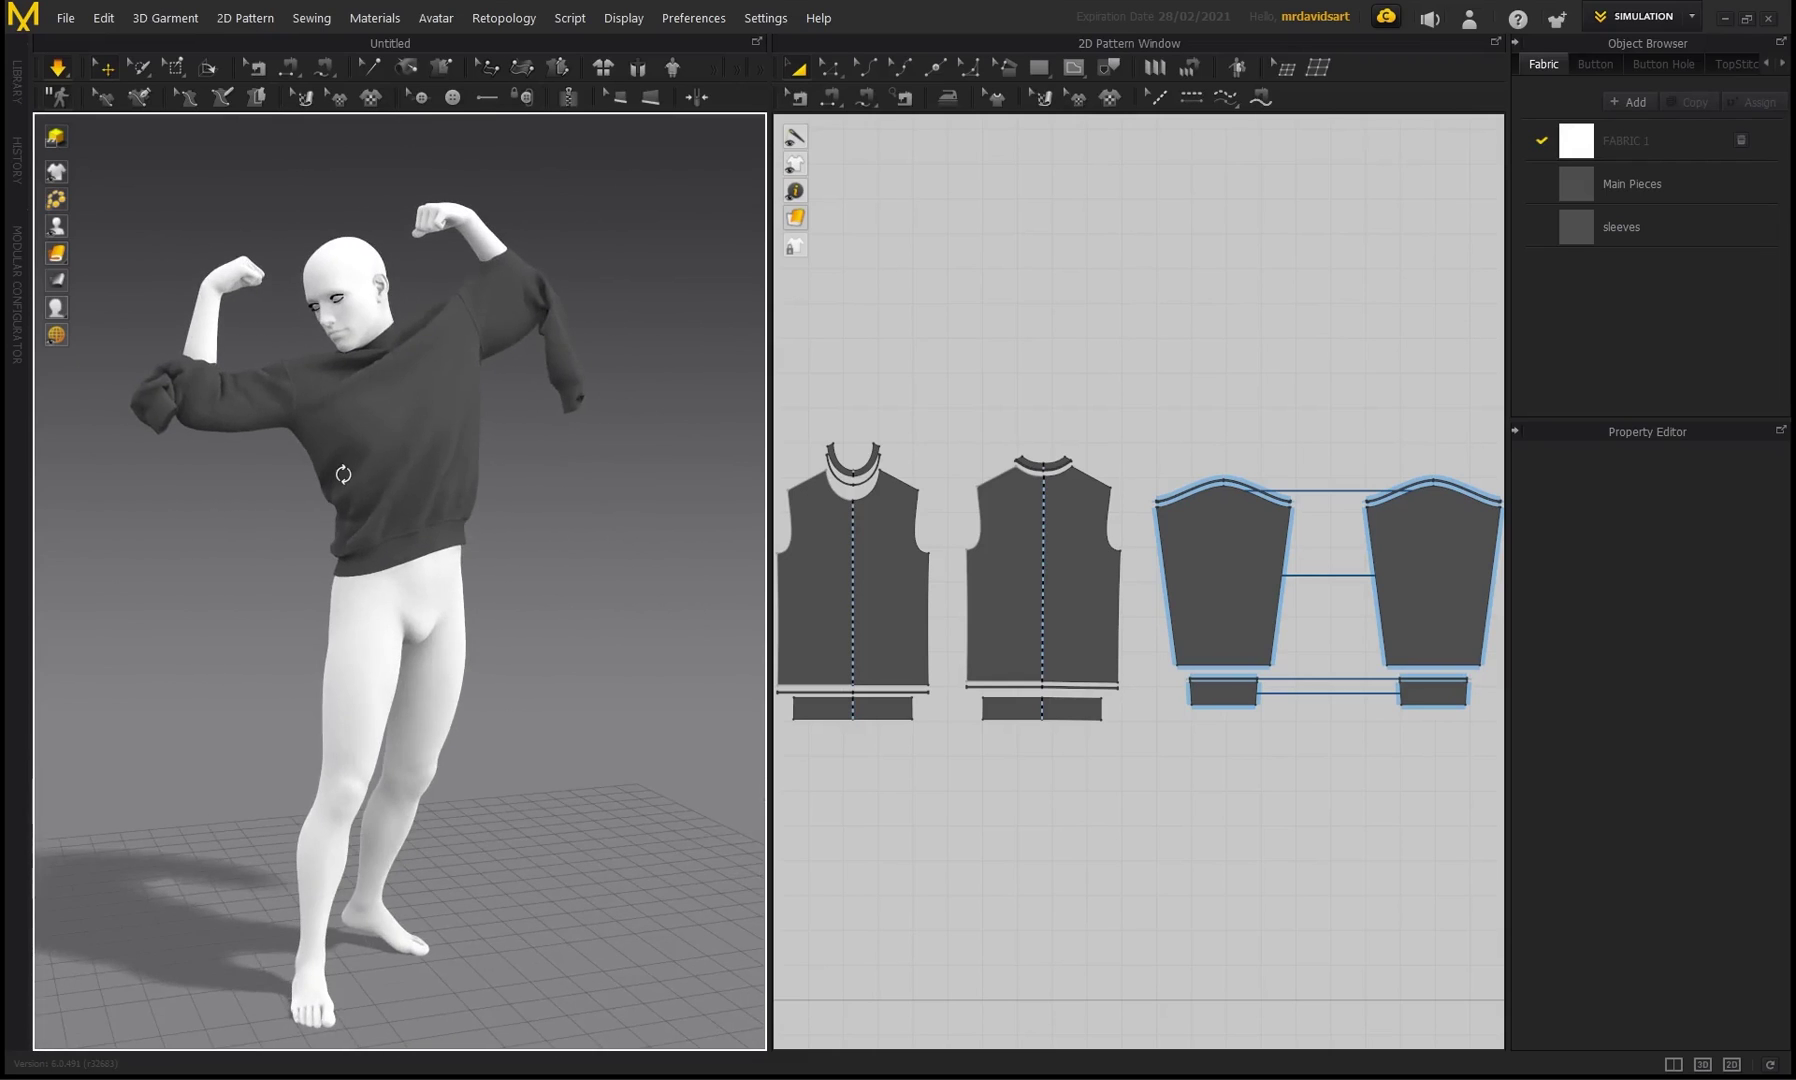
middle_drag(343, 474, 366, 457)
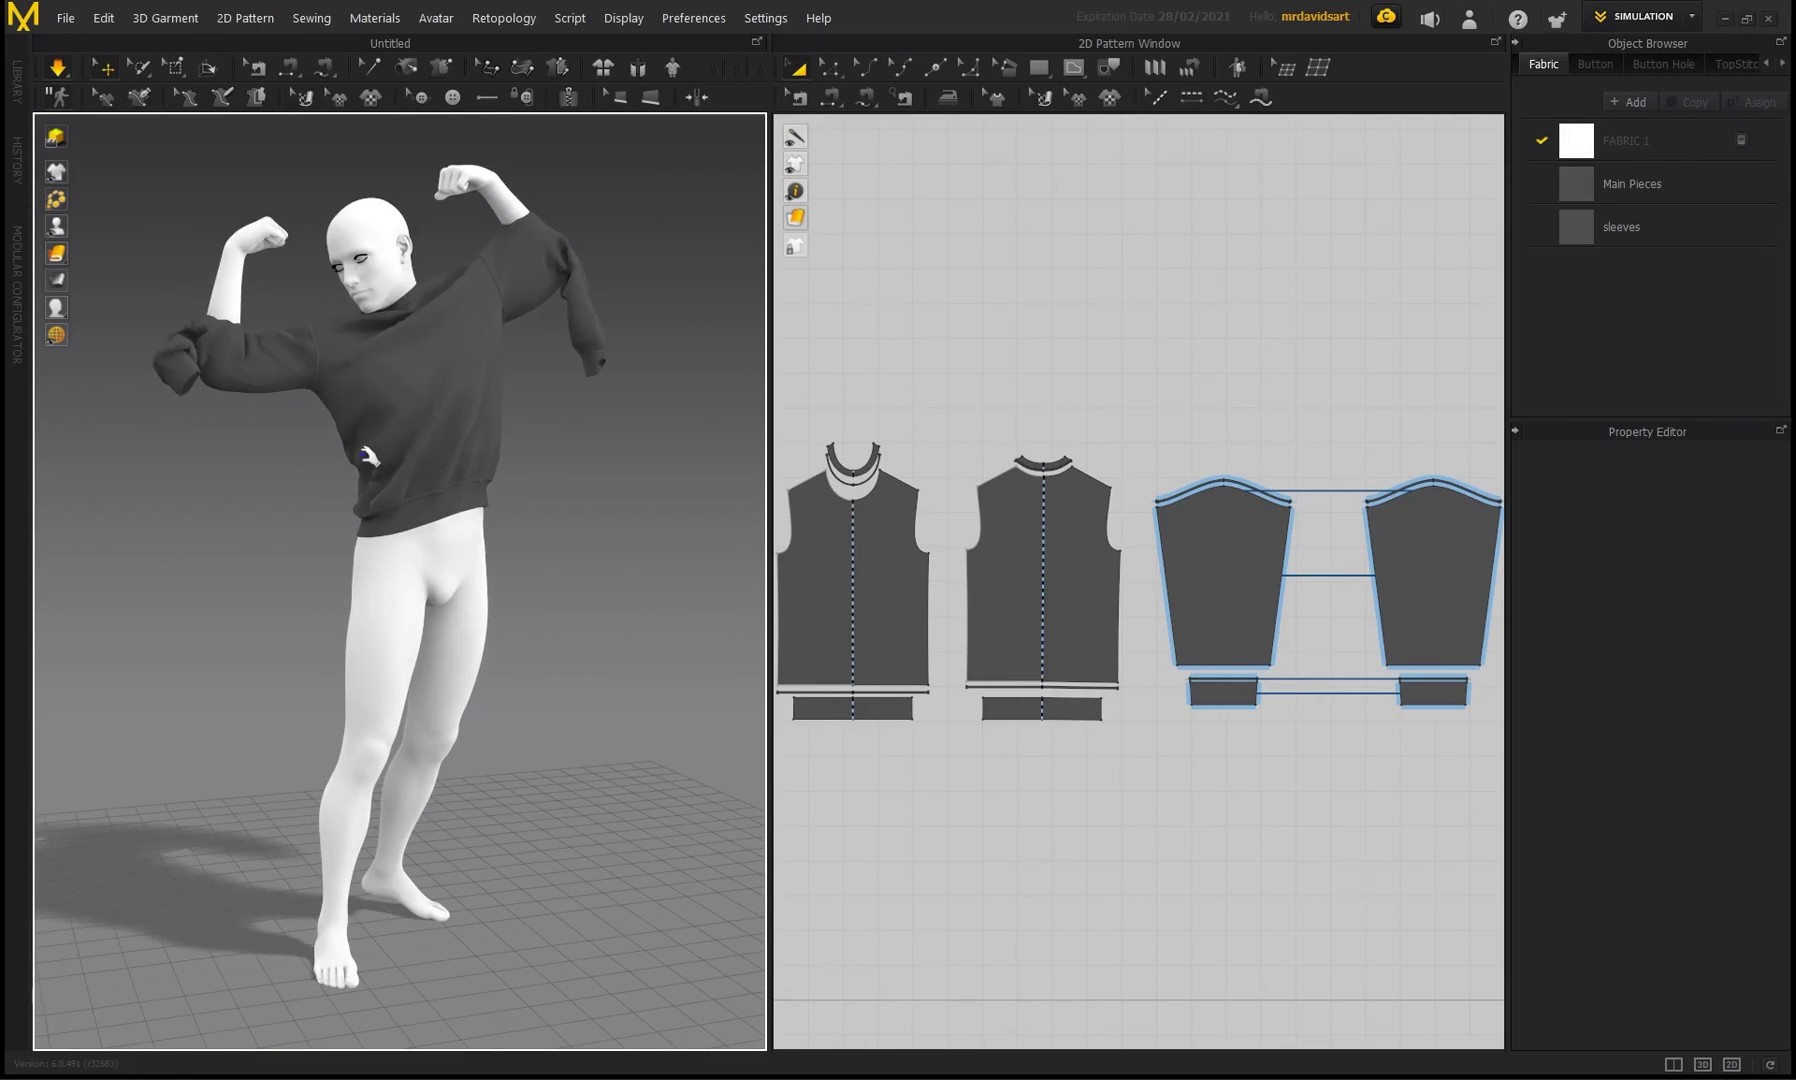
right_drag(376, 458, 330, 405)
middle_drag(324, 412, 377, 365)
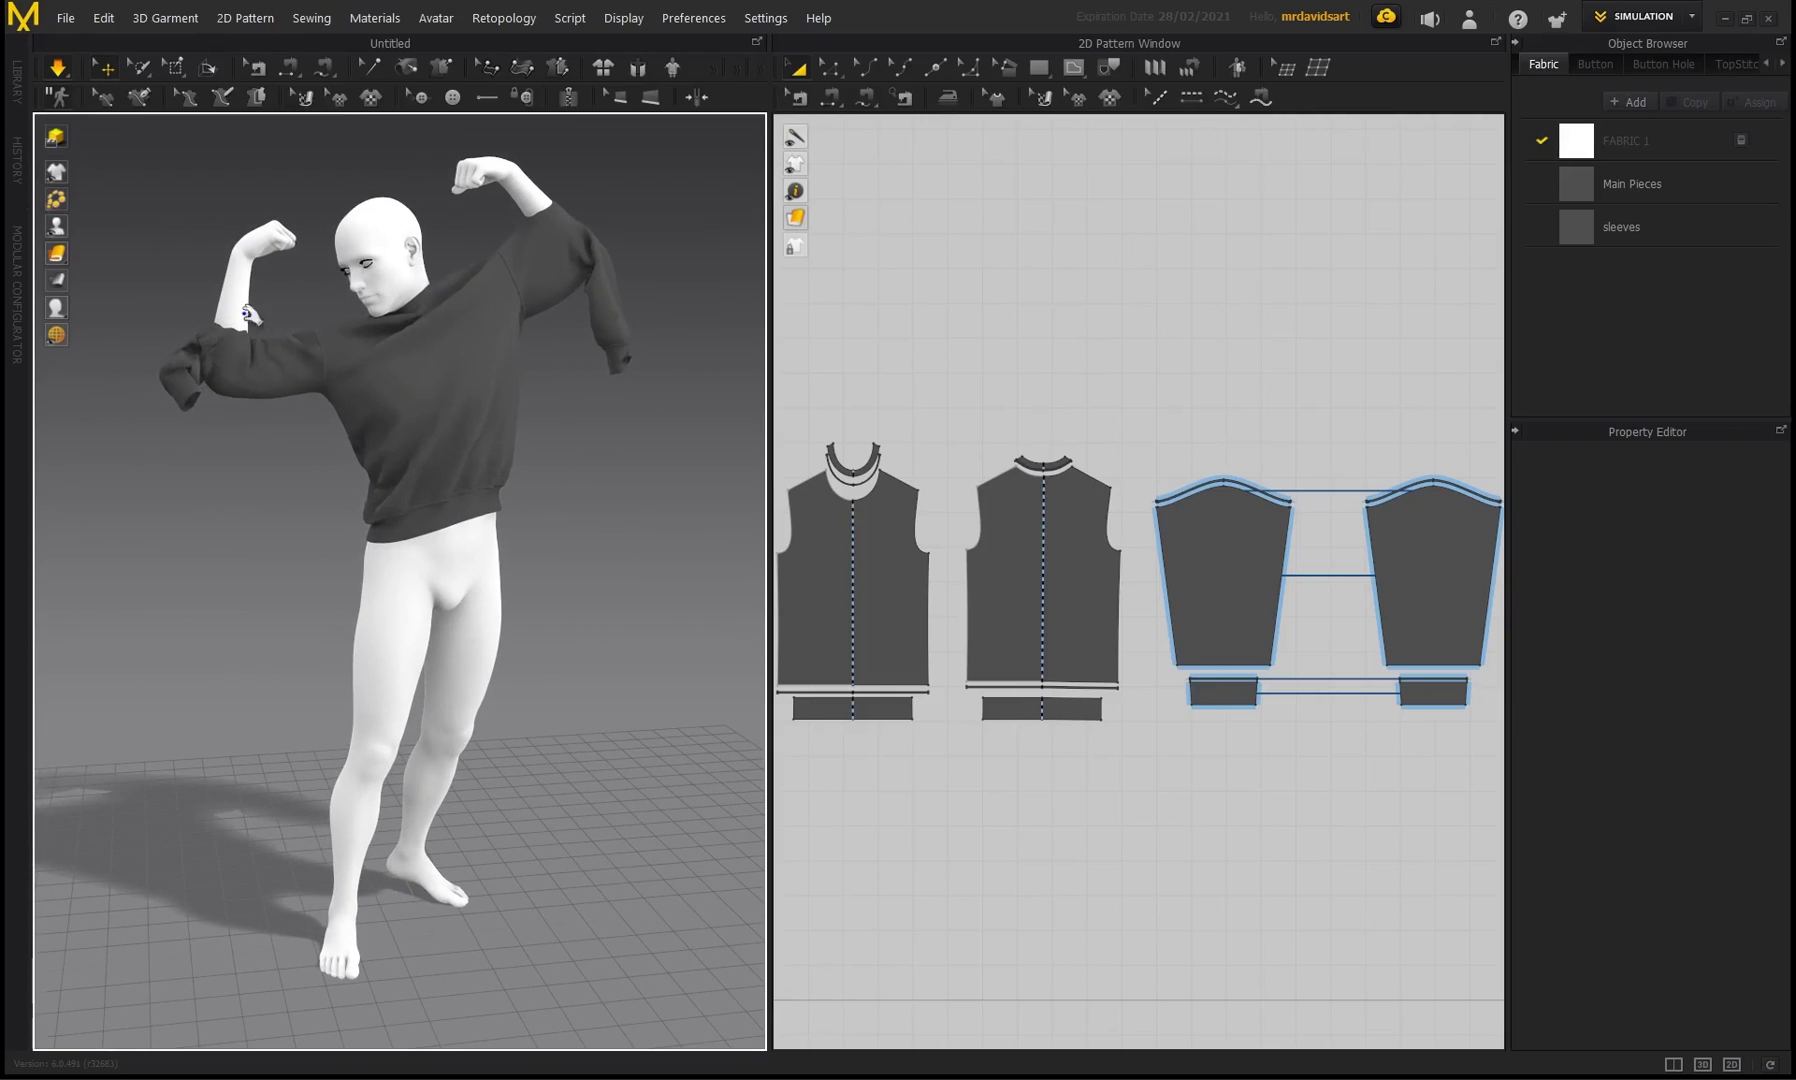
mouse_move(313, 338)
right_down()
mouse_move(329, 336)
mouse_move(241, 372)
mouse_move(345, 362)
mouse_move(285, 375)
mouse_move(290, 355)
right_up()
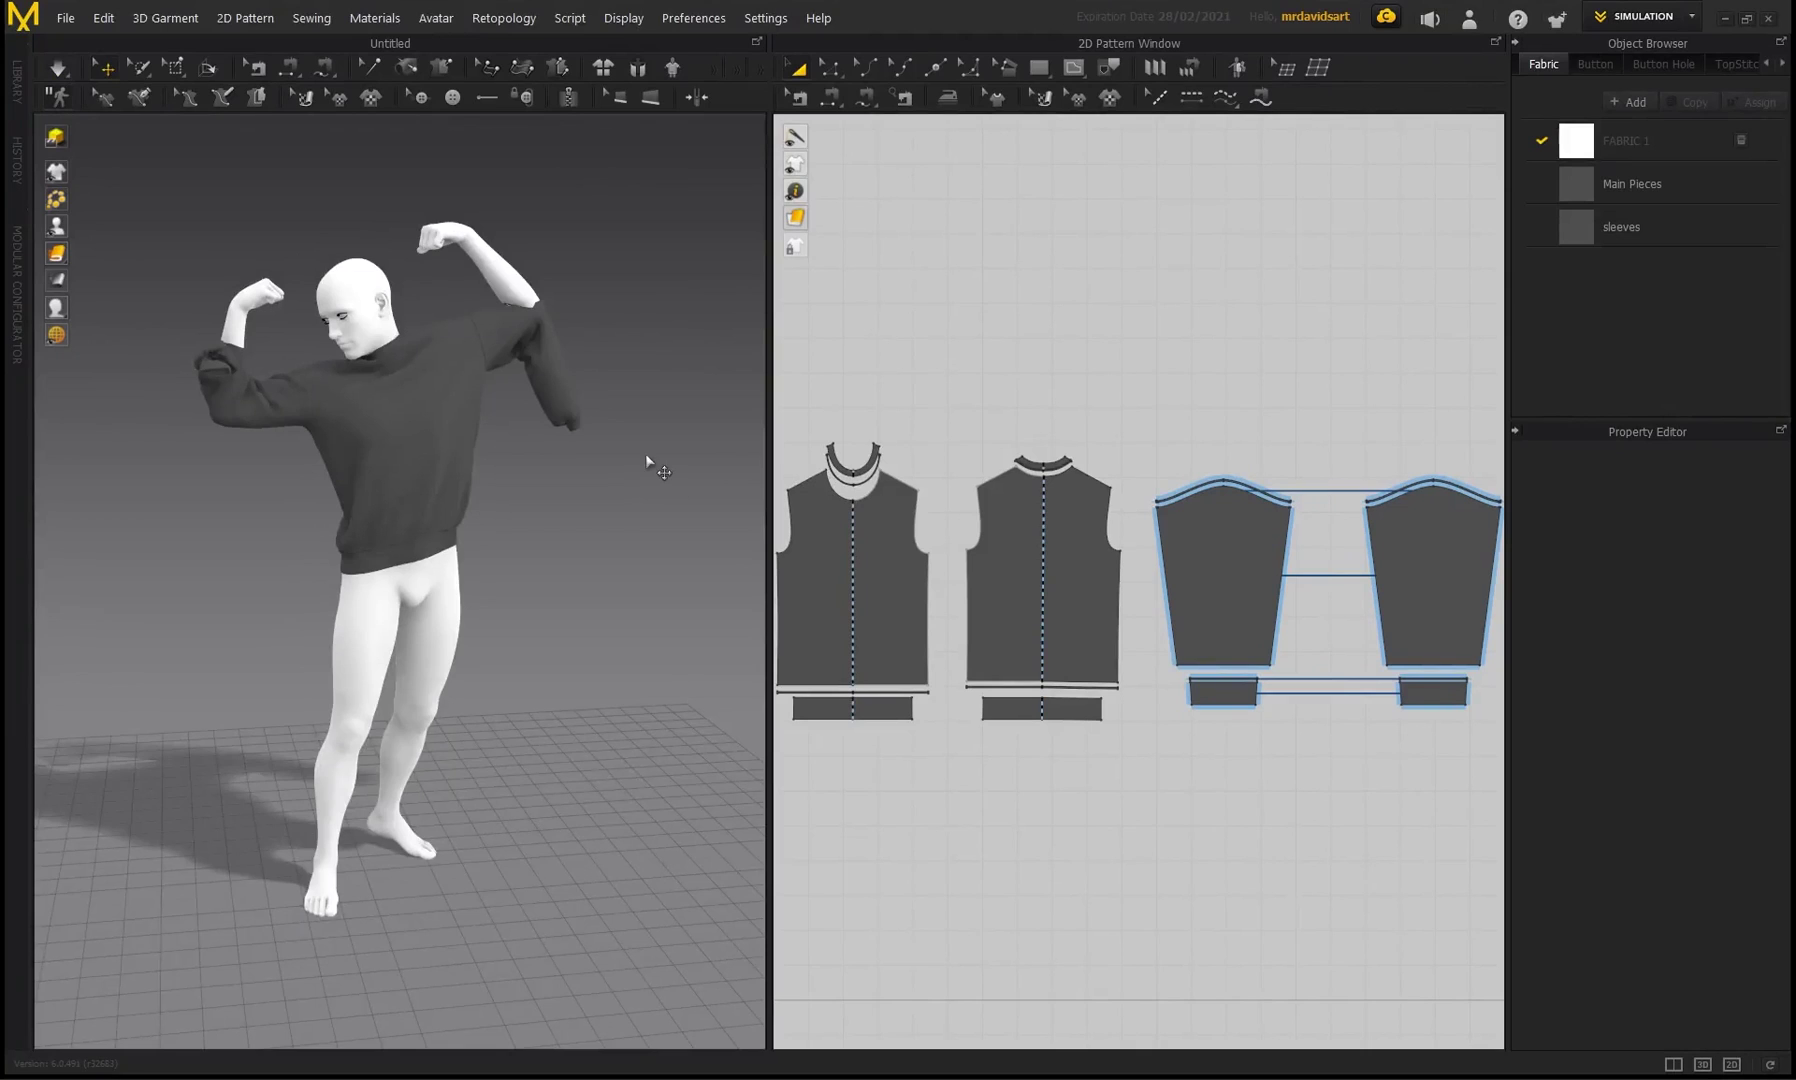
right_drag(562, 488, 569, 506)
- Simulate the sweatshirt, then delete the avatar so only the garment remains
key(space)
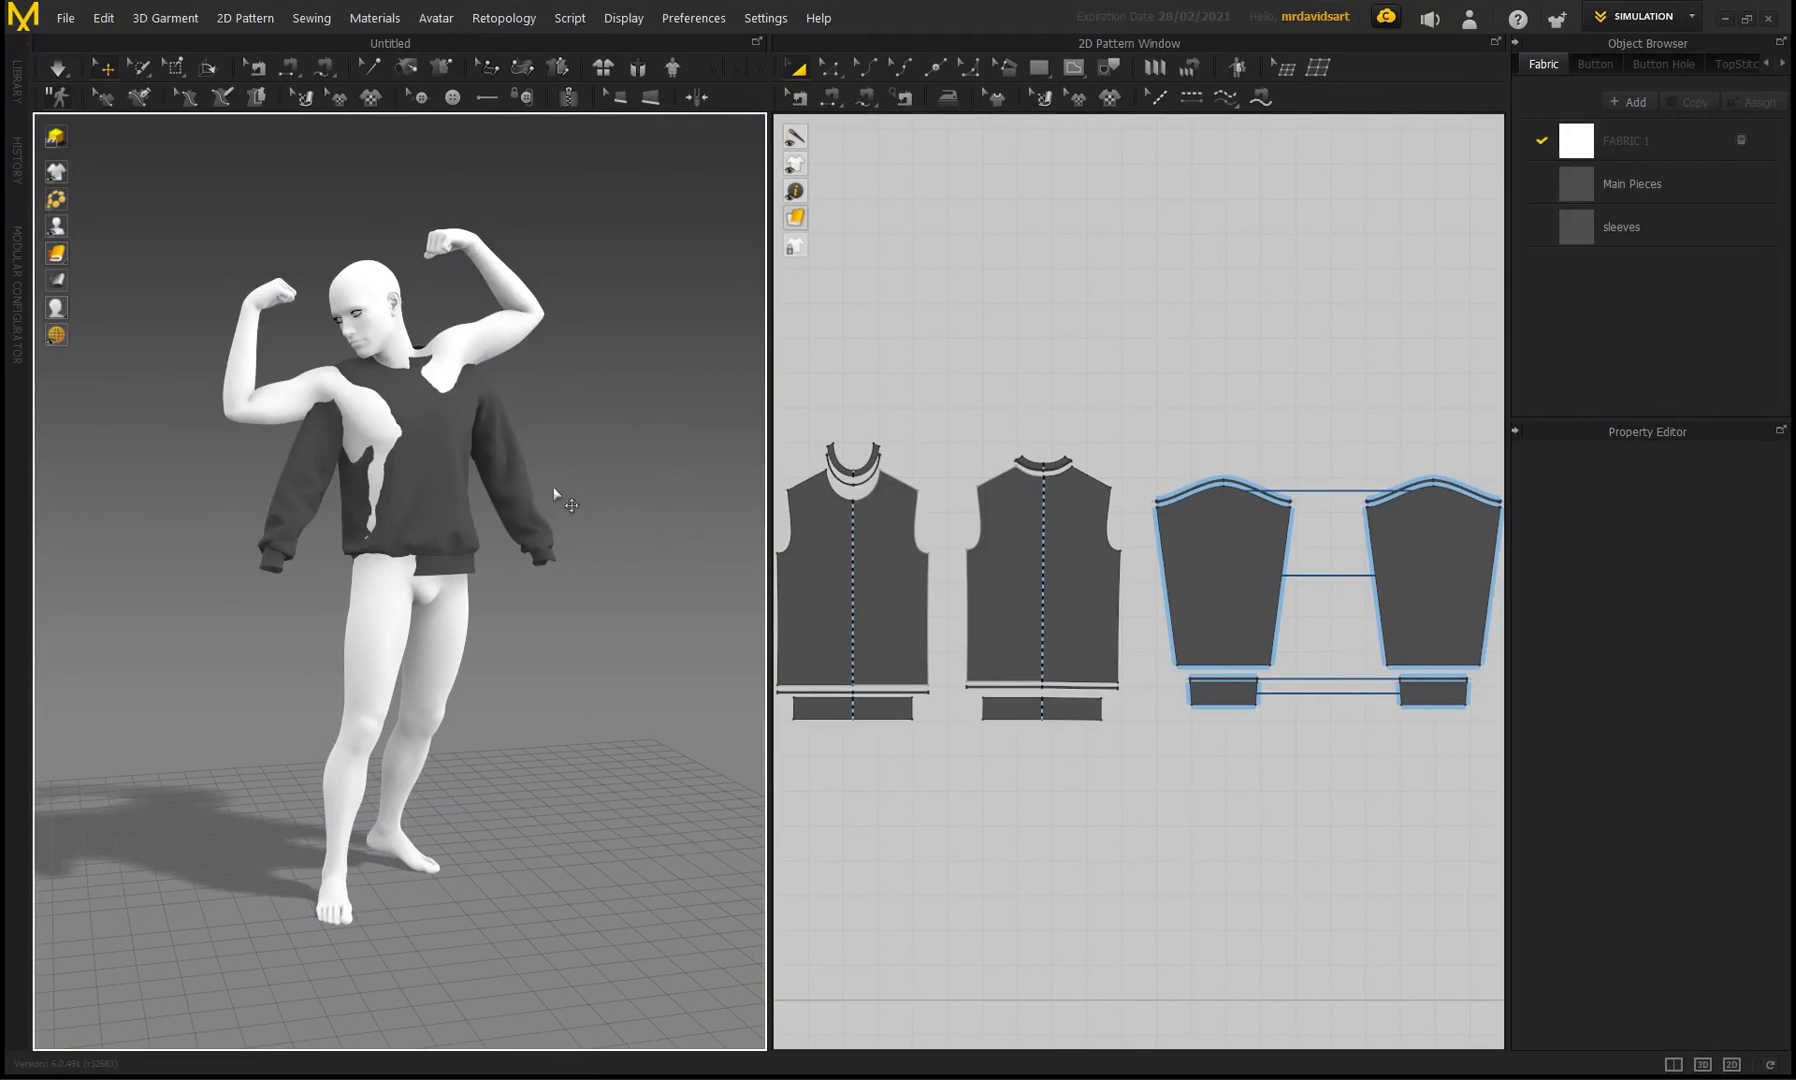
right_drag(499, 410, 552, 407)
click(436, 18)
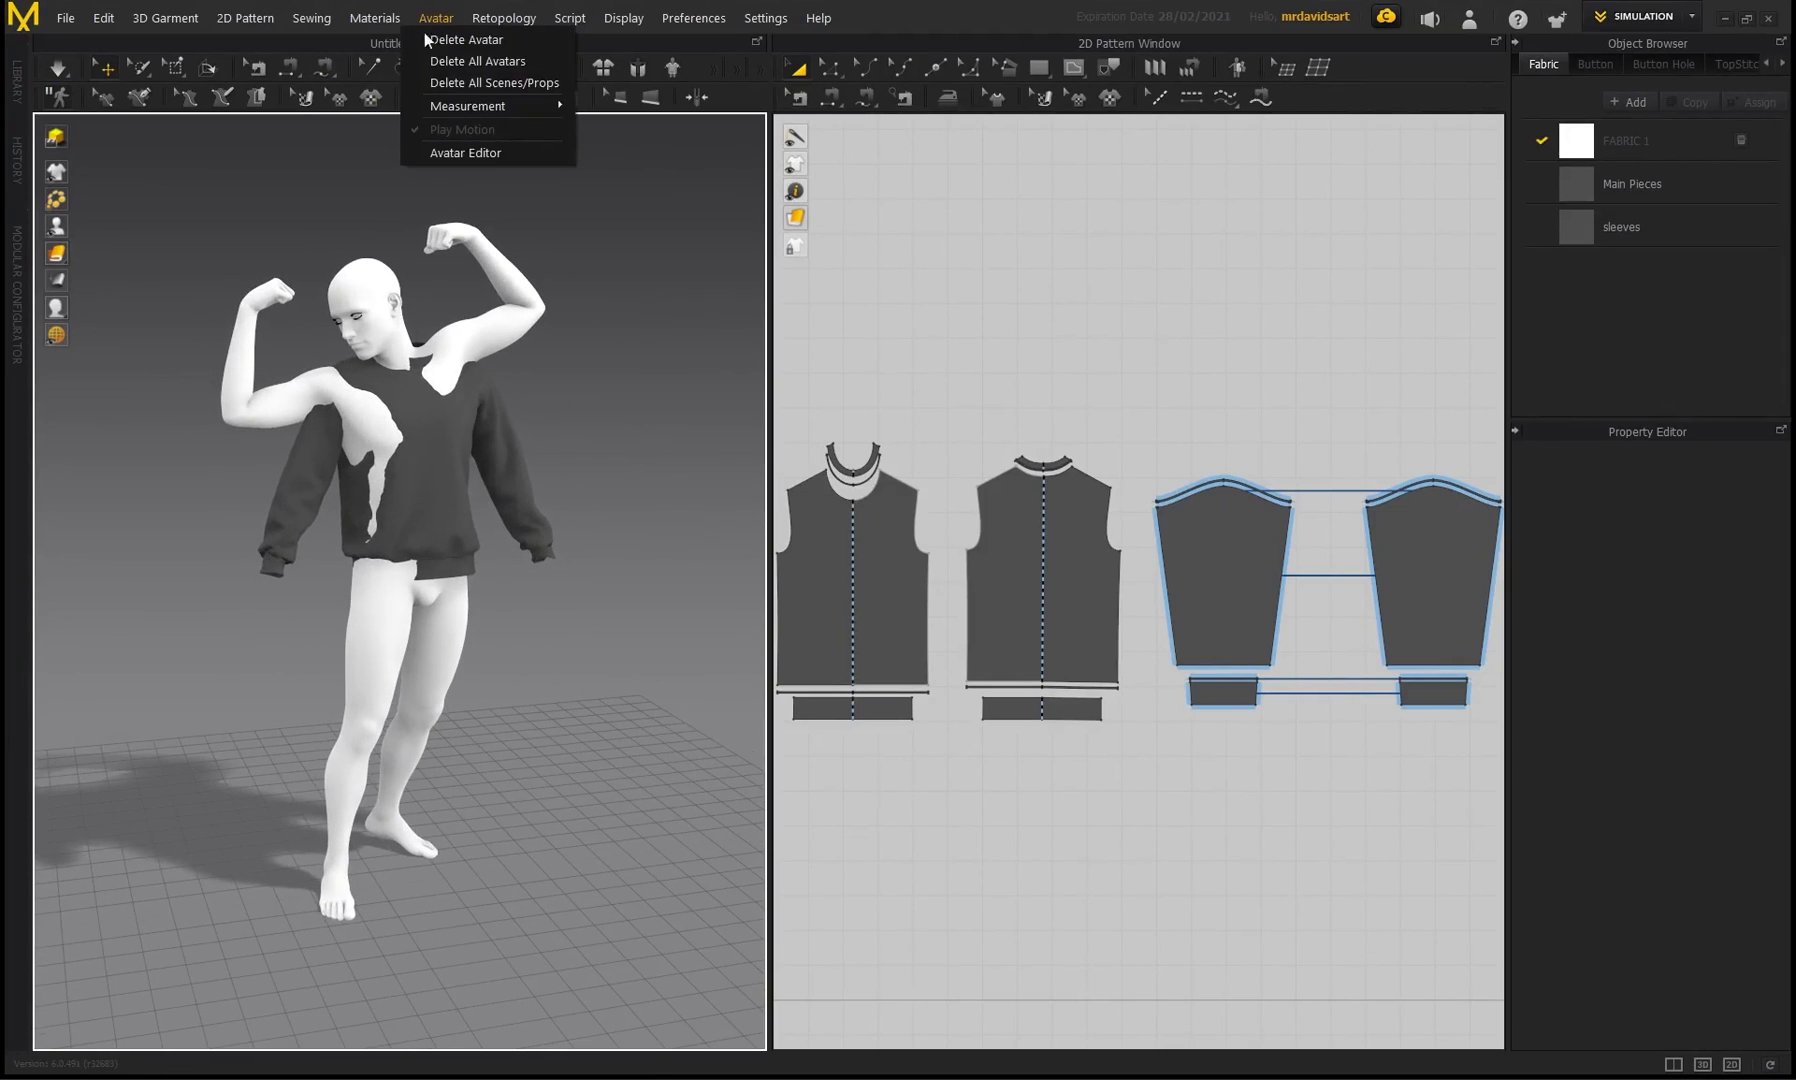
click(480, 60)
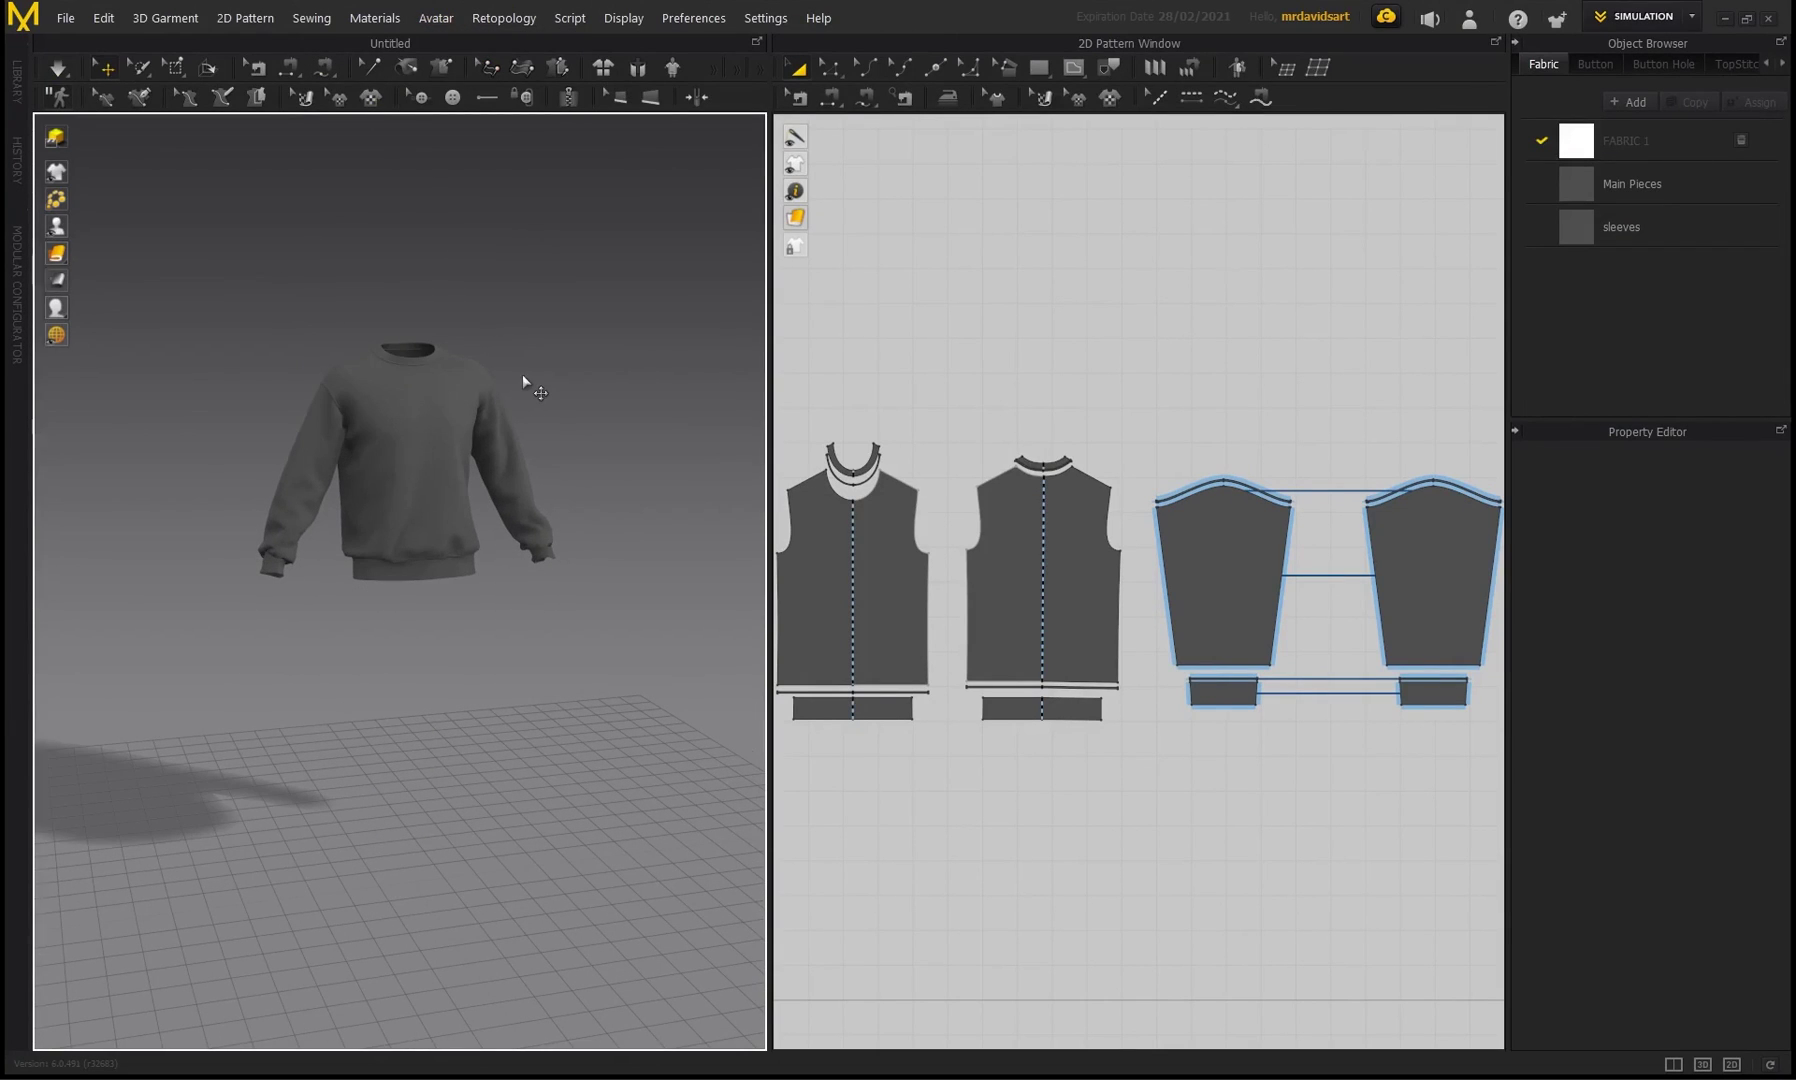
right_drag(522, 375, 587, 357)
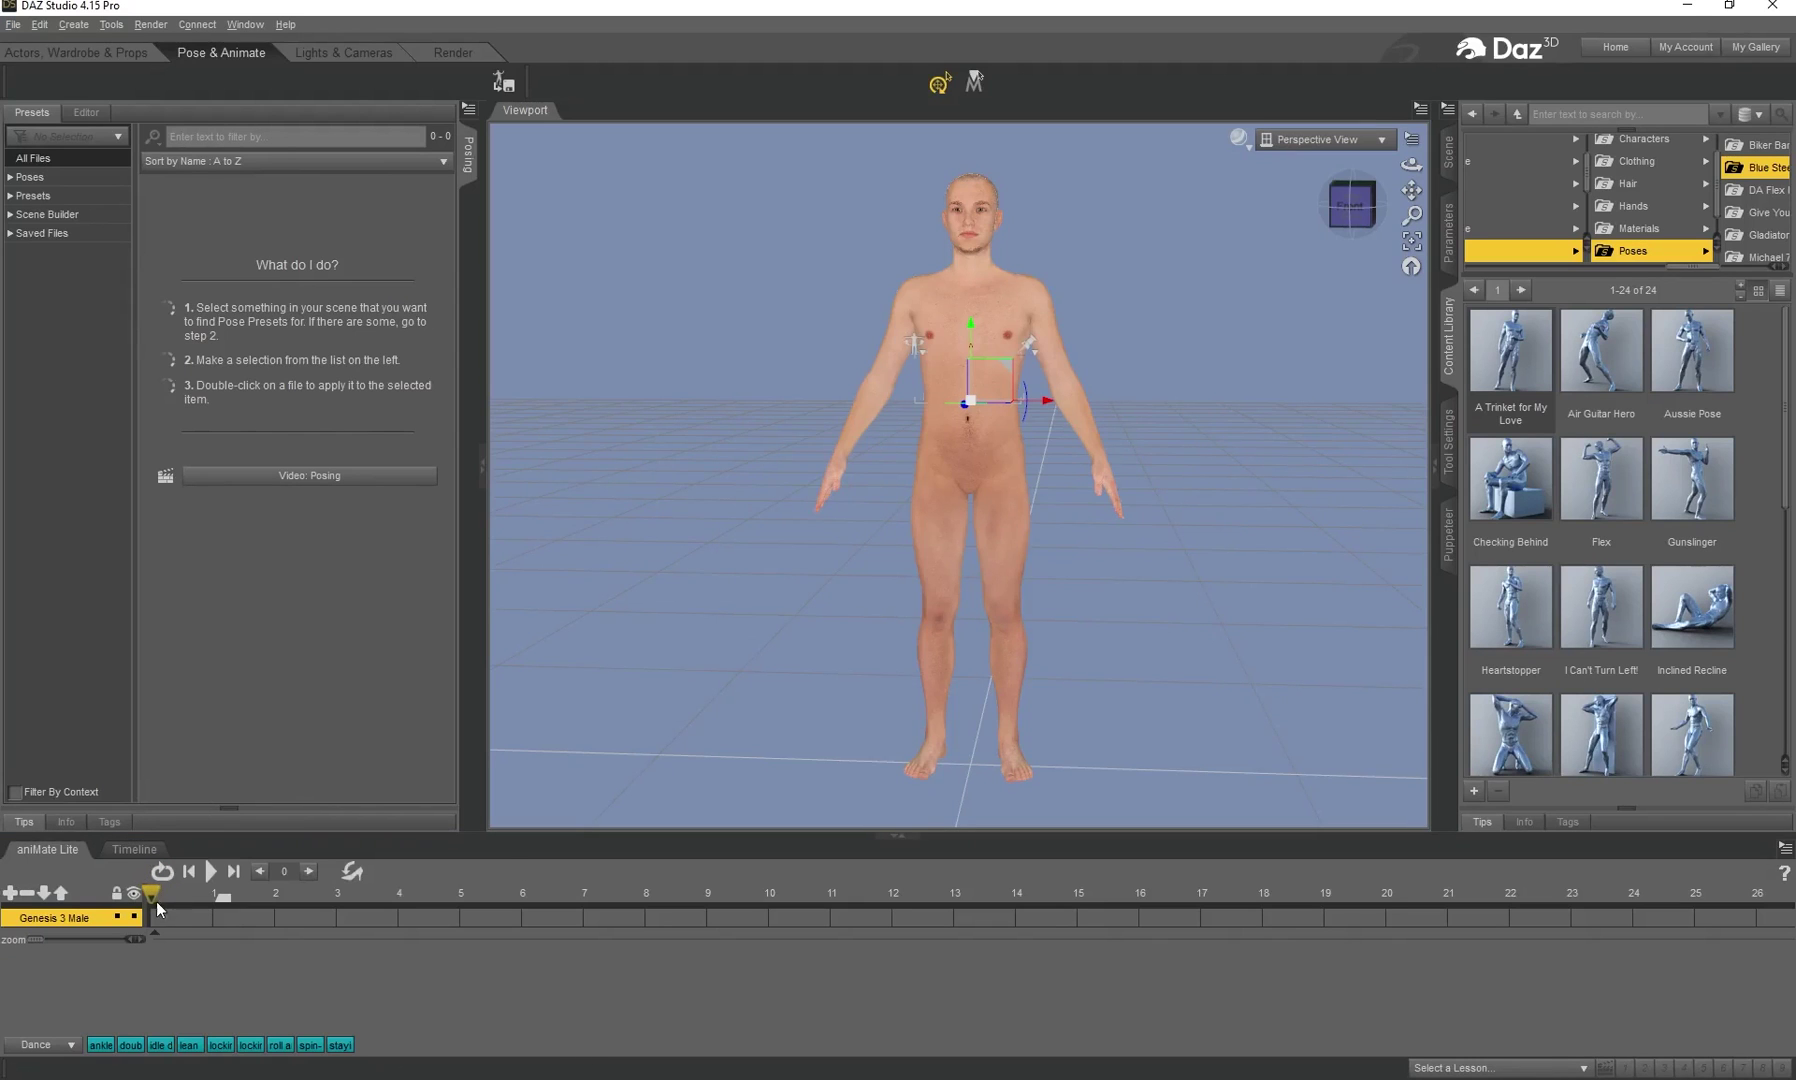
- Preview the flex animation in DAZ Studio and begin saving male scene.duf, then cancel
drag(157, 903, 80, 915)
click(13, 24)
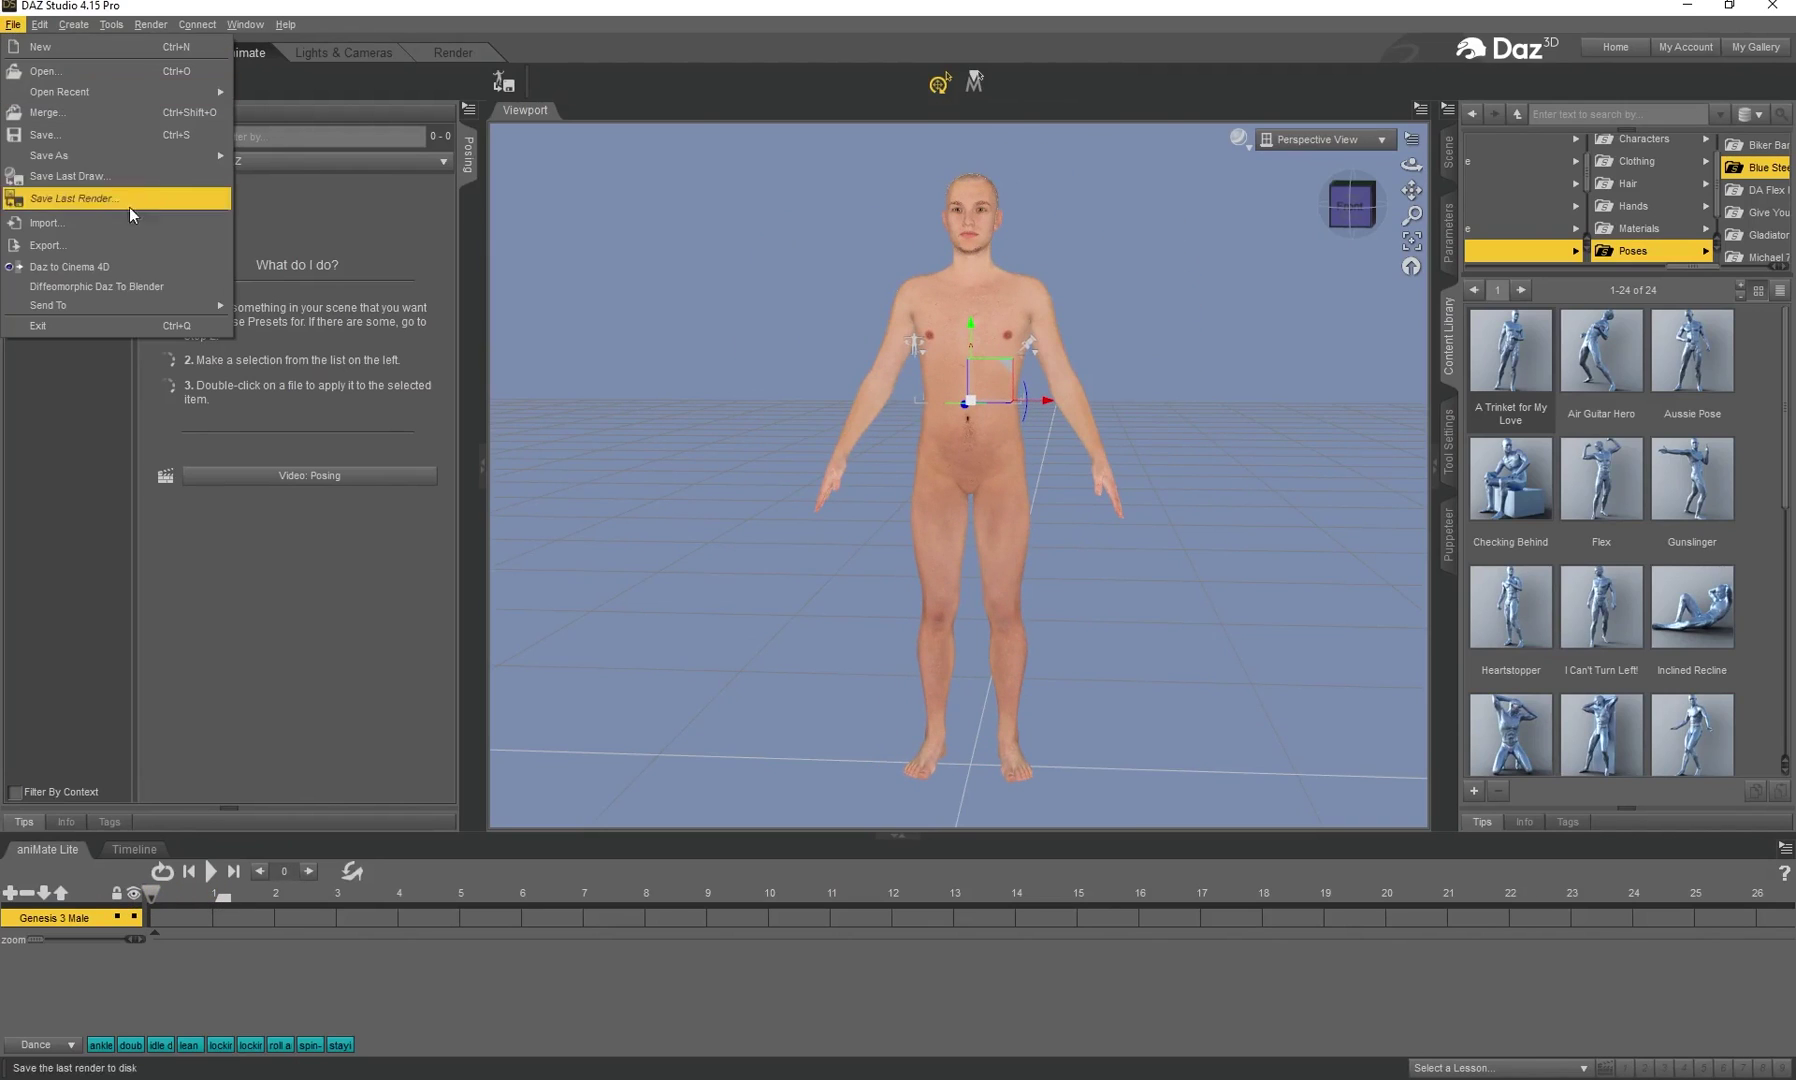
mouse_move(150, 155)
click(292, 160)
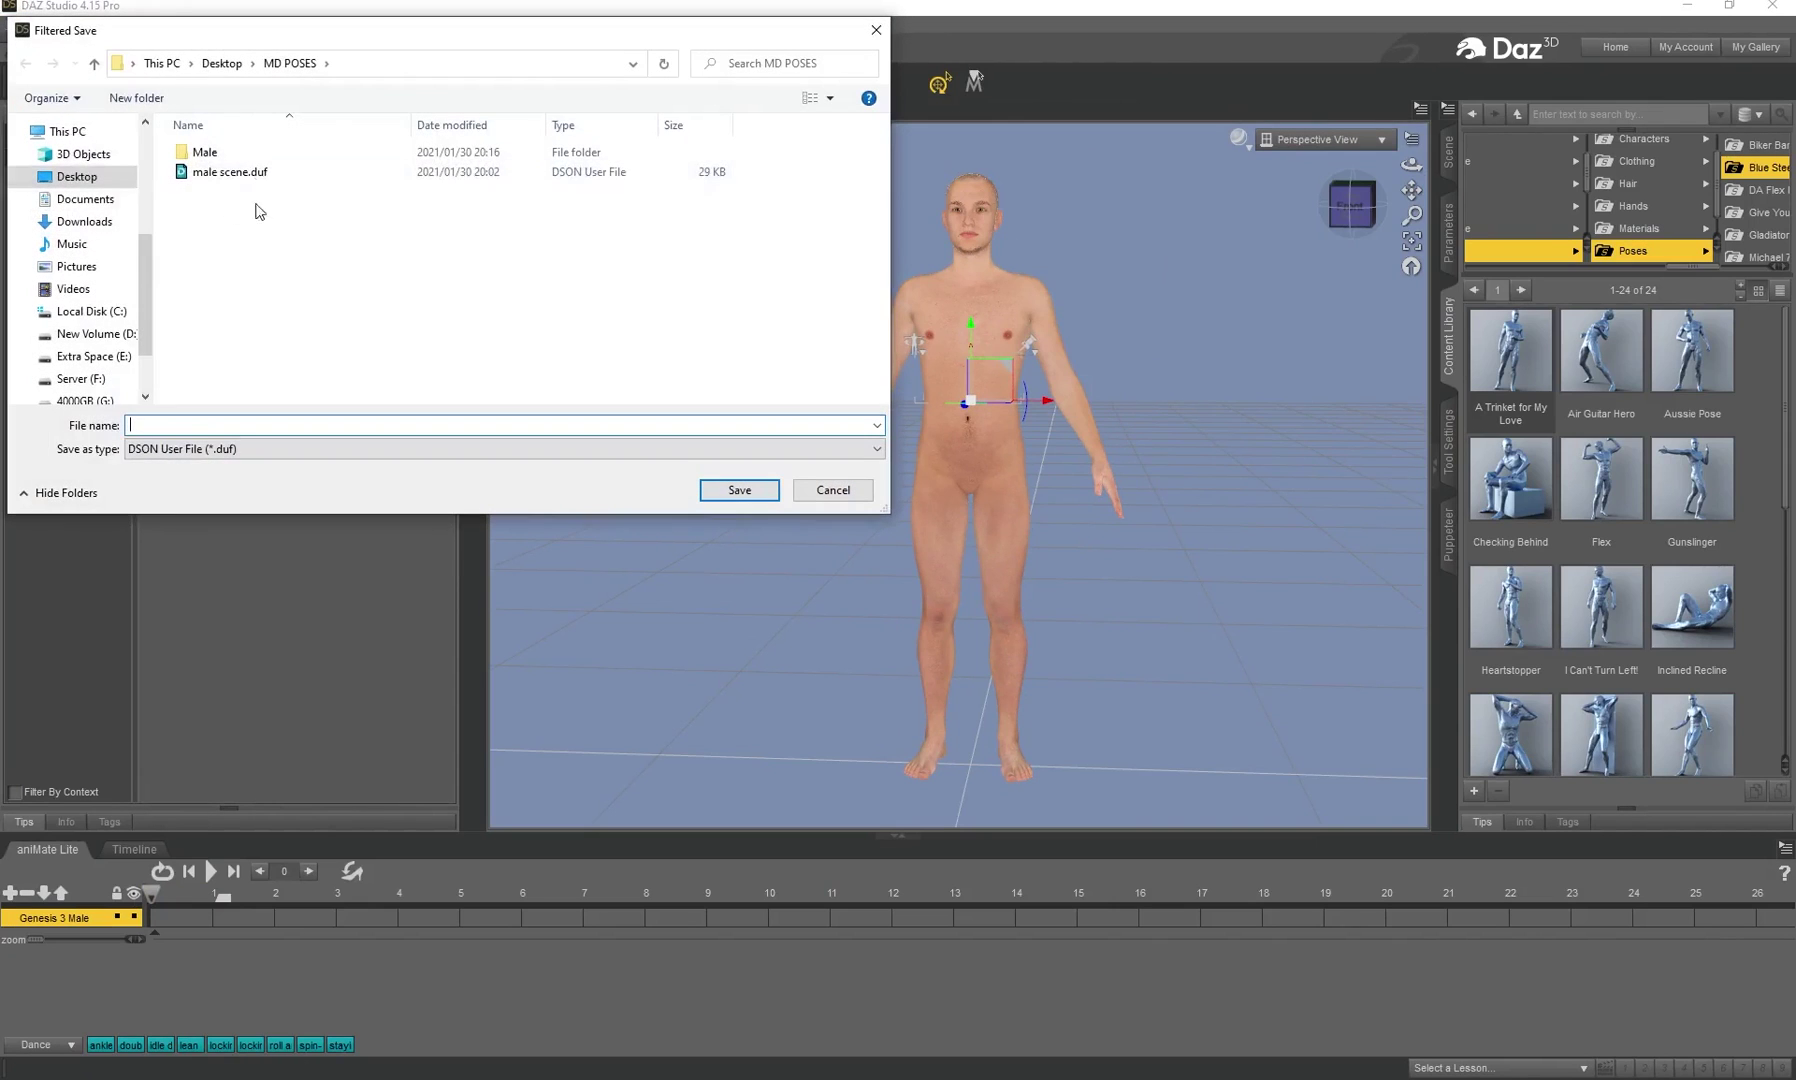
click(89, 180)
double_click(650, 190)
click(222, 172)
click(833, 490)
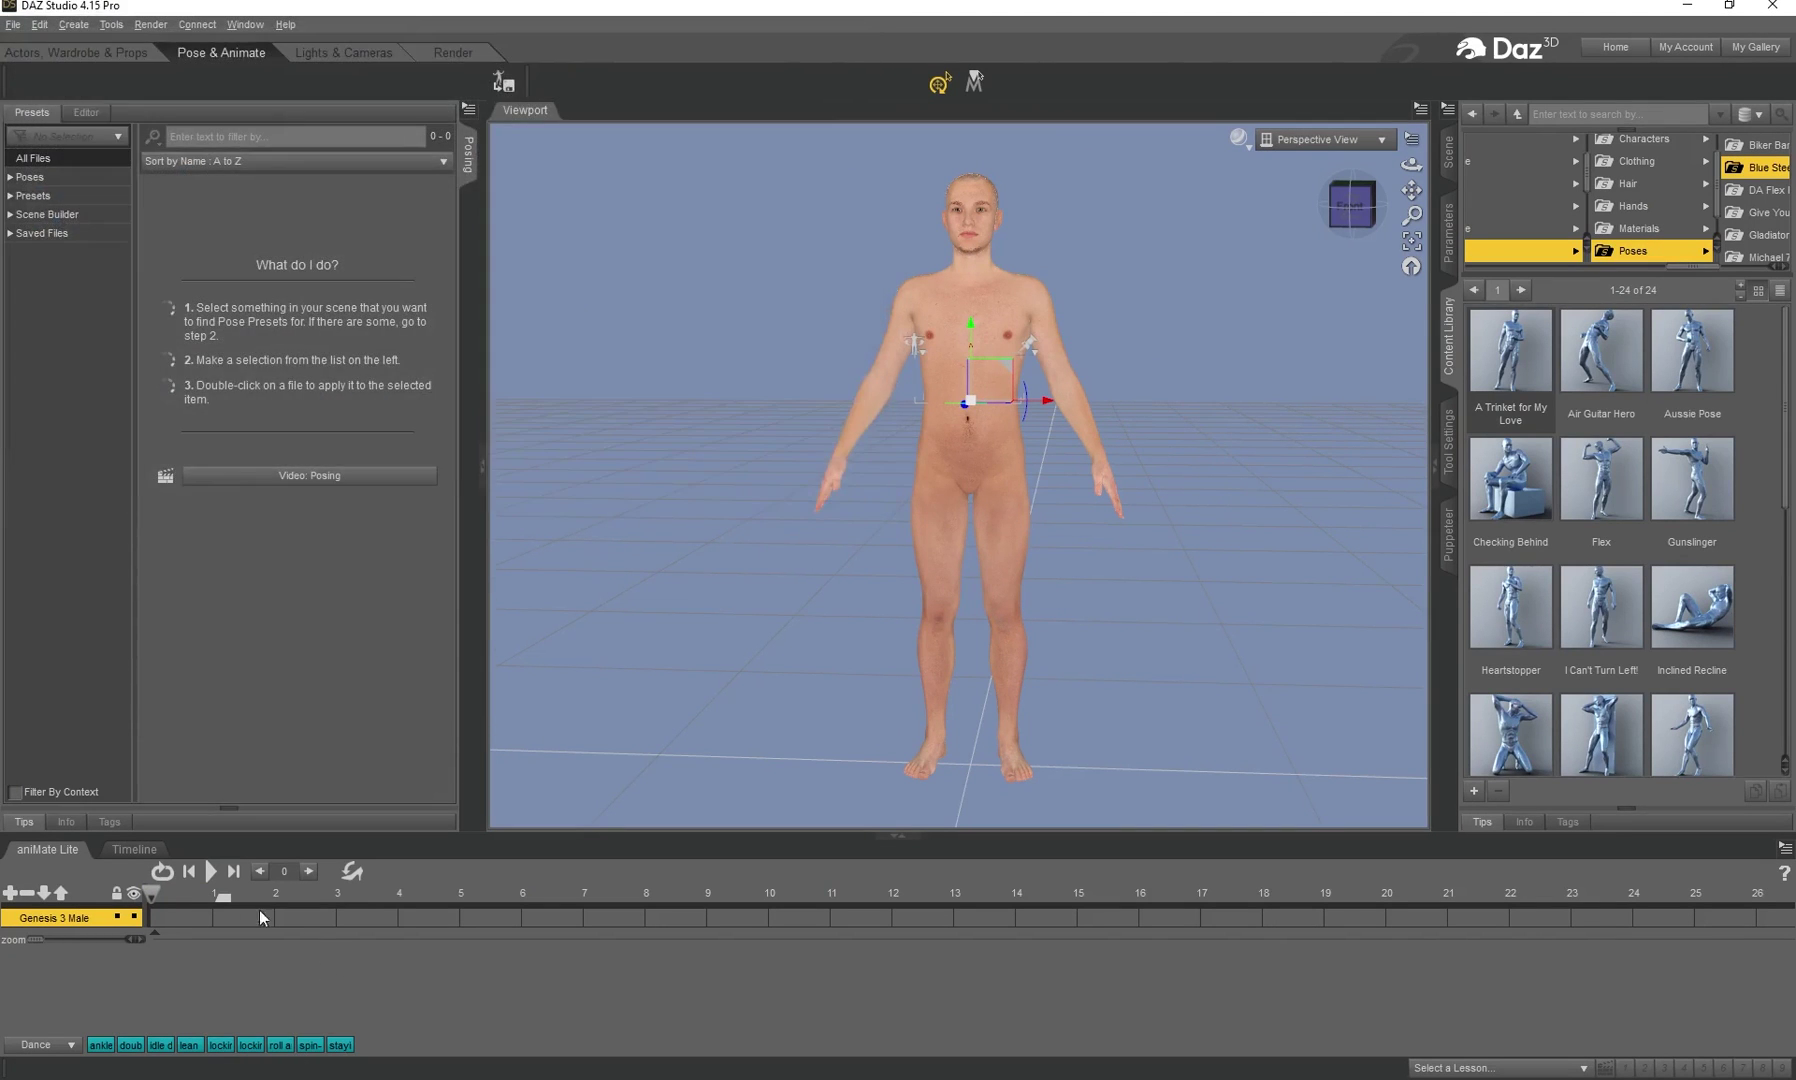
- Export the figure to Male/FBX/maleanimation.fbx, overwriting the old file with the default FBX options
mouse_move(152, 898)
mouse_down()
mouse_move(201, 902)
mouse_move(145, 908)
mouse_up()
click(13, 24)
click(92, 250)
click(350, 63)
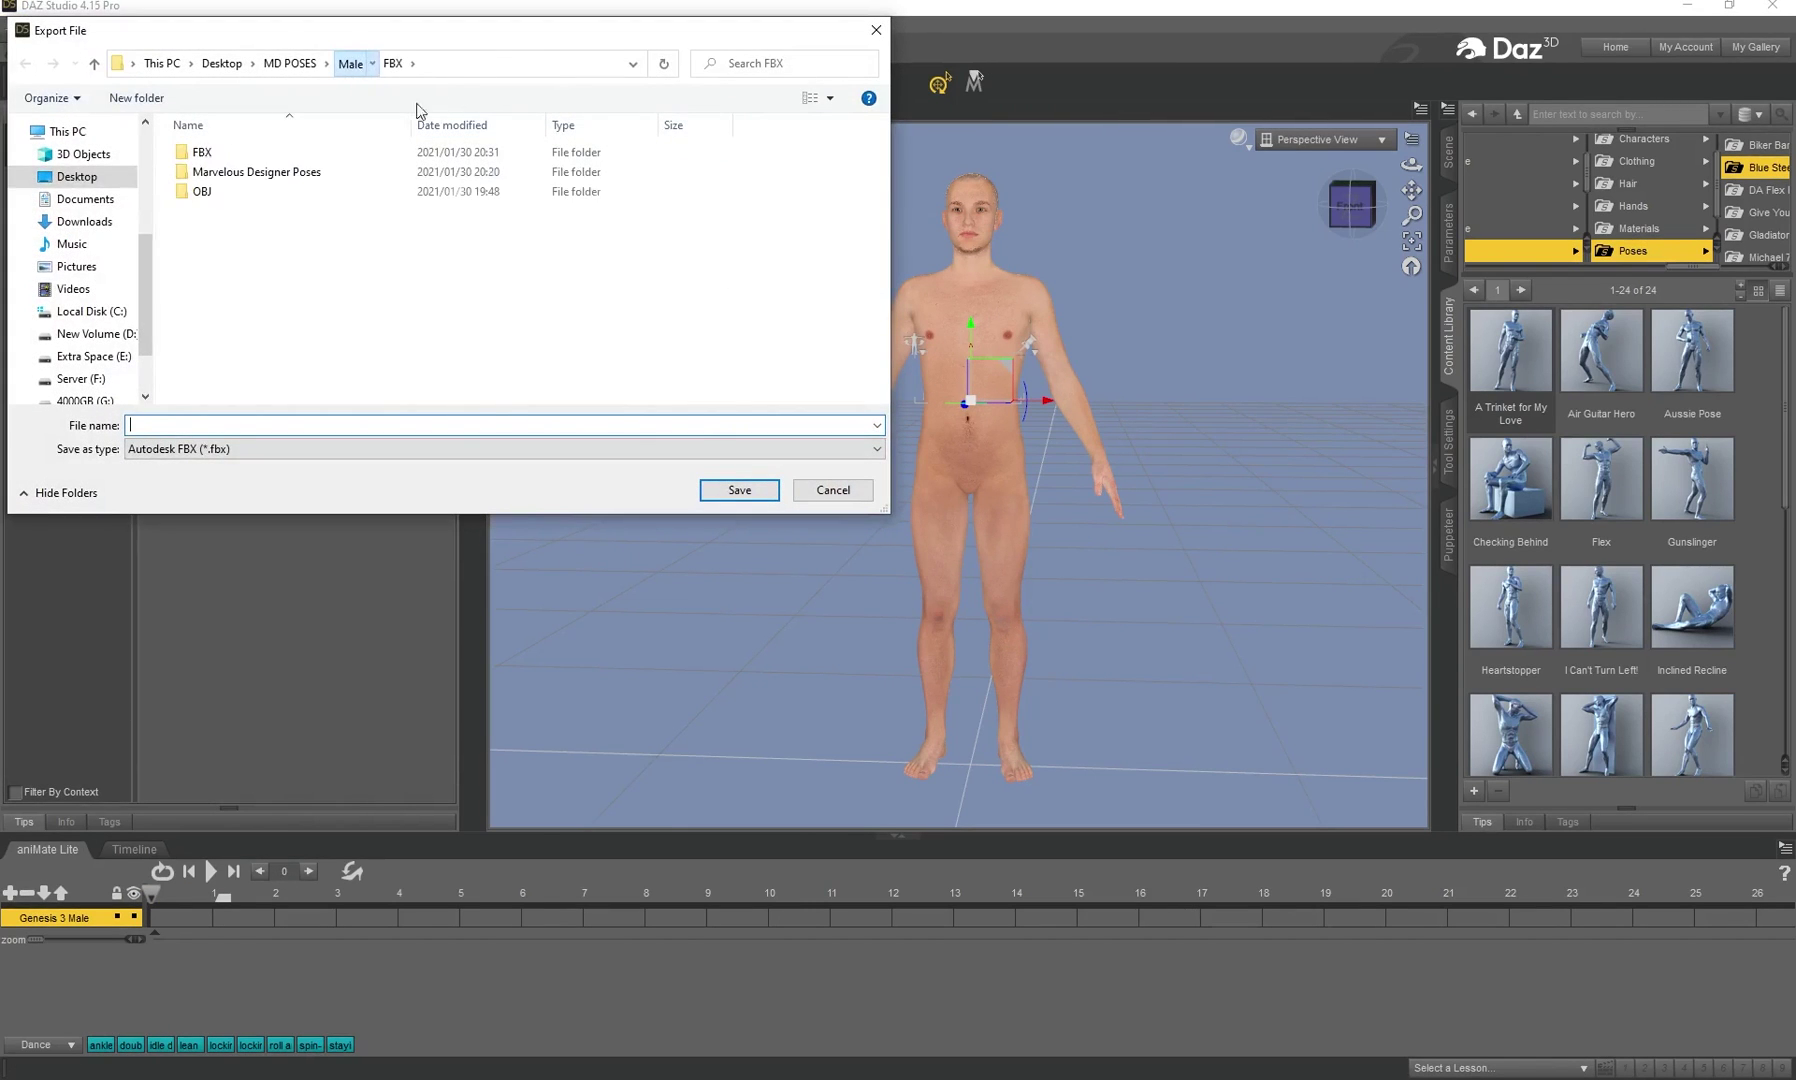
double_click(215, 152)
click(232, 174)
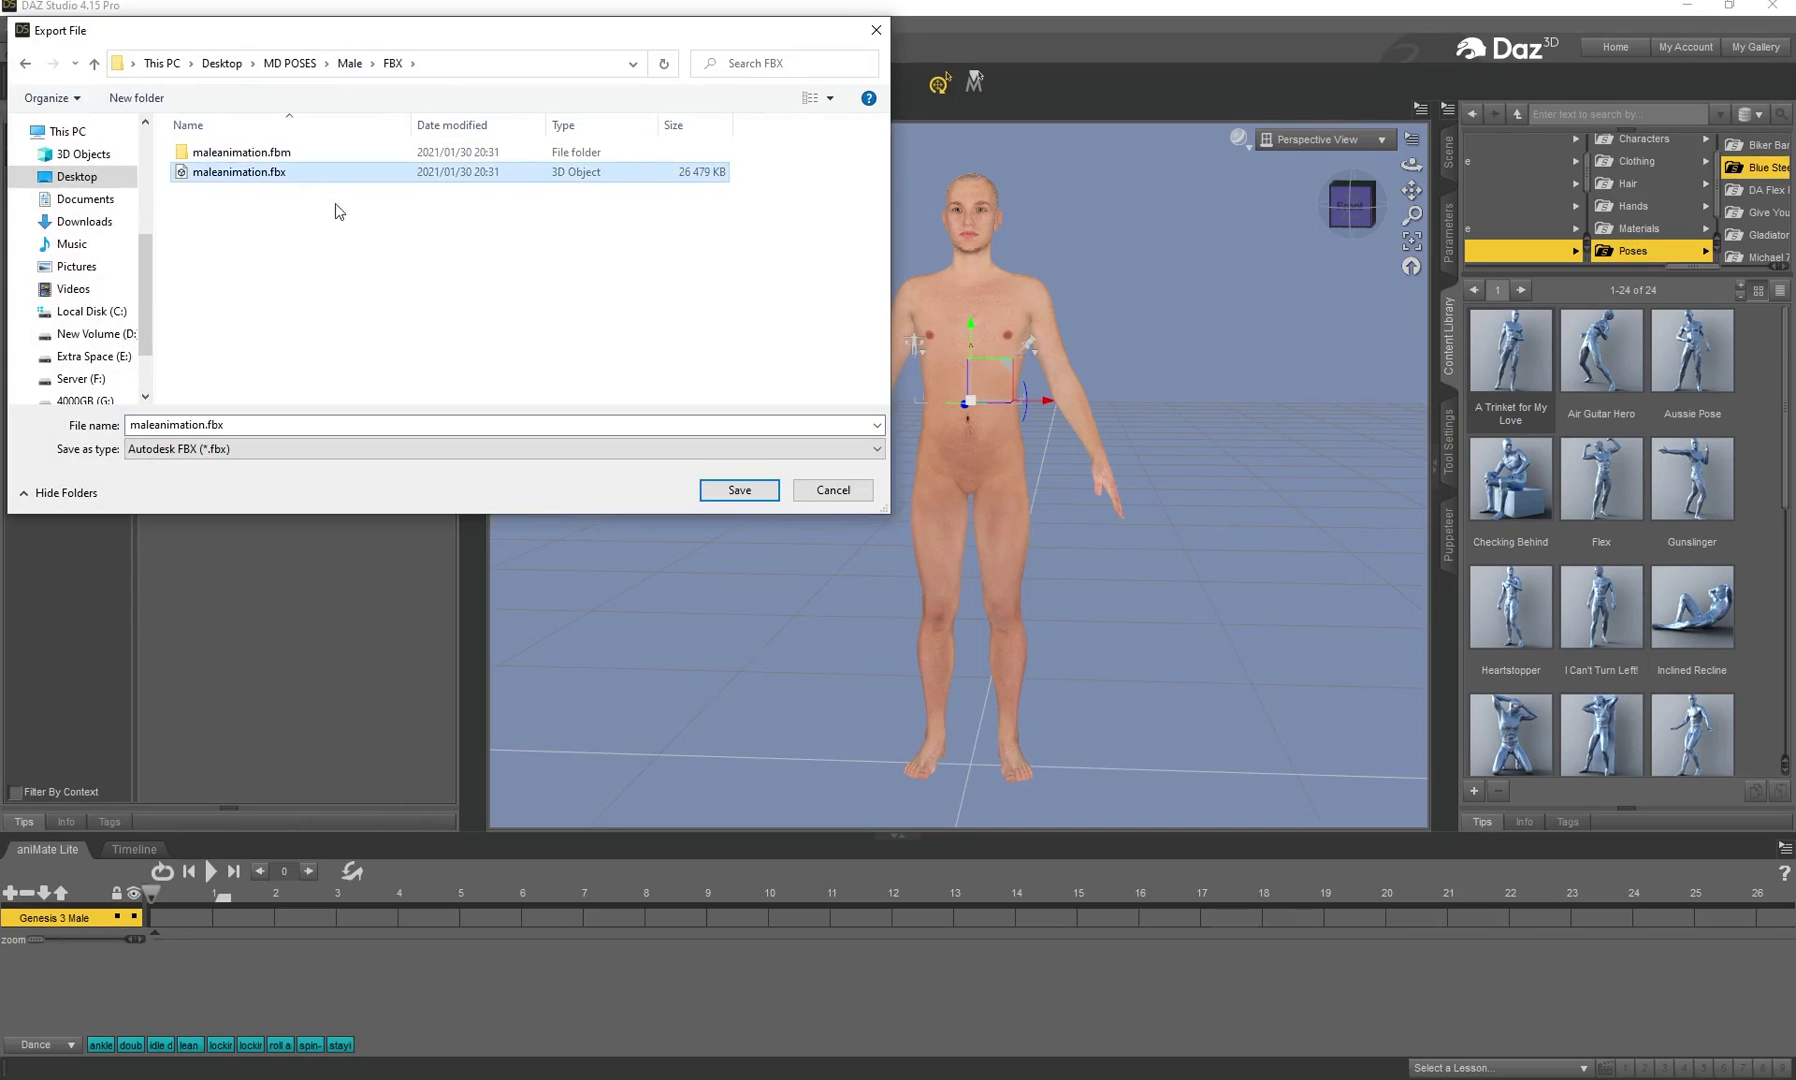
click(732, 492)
click(808, 557)
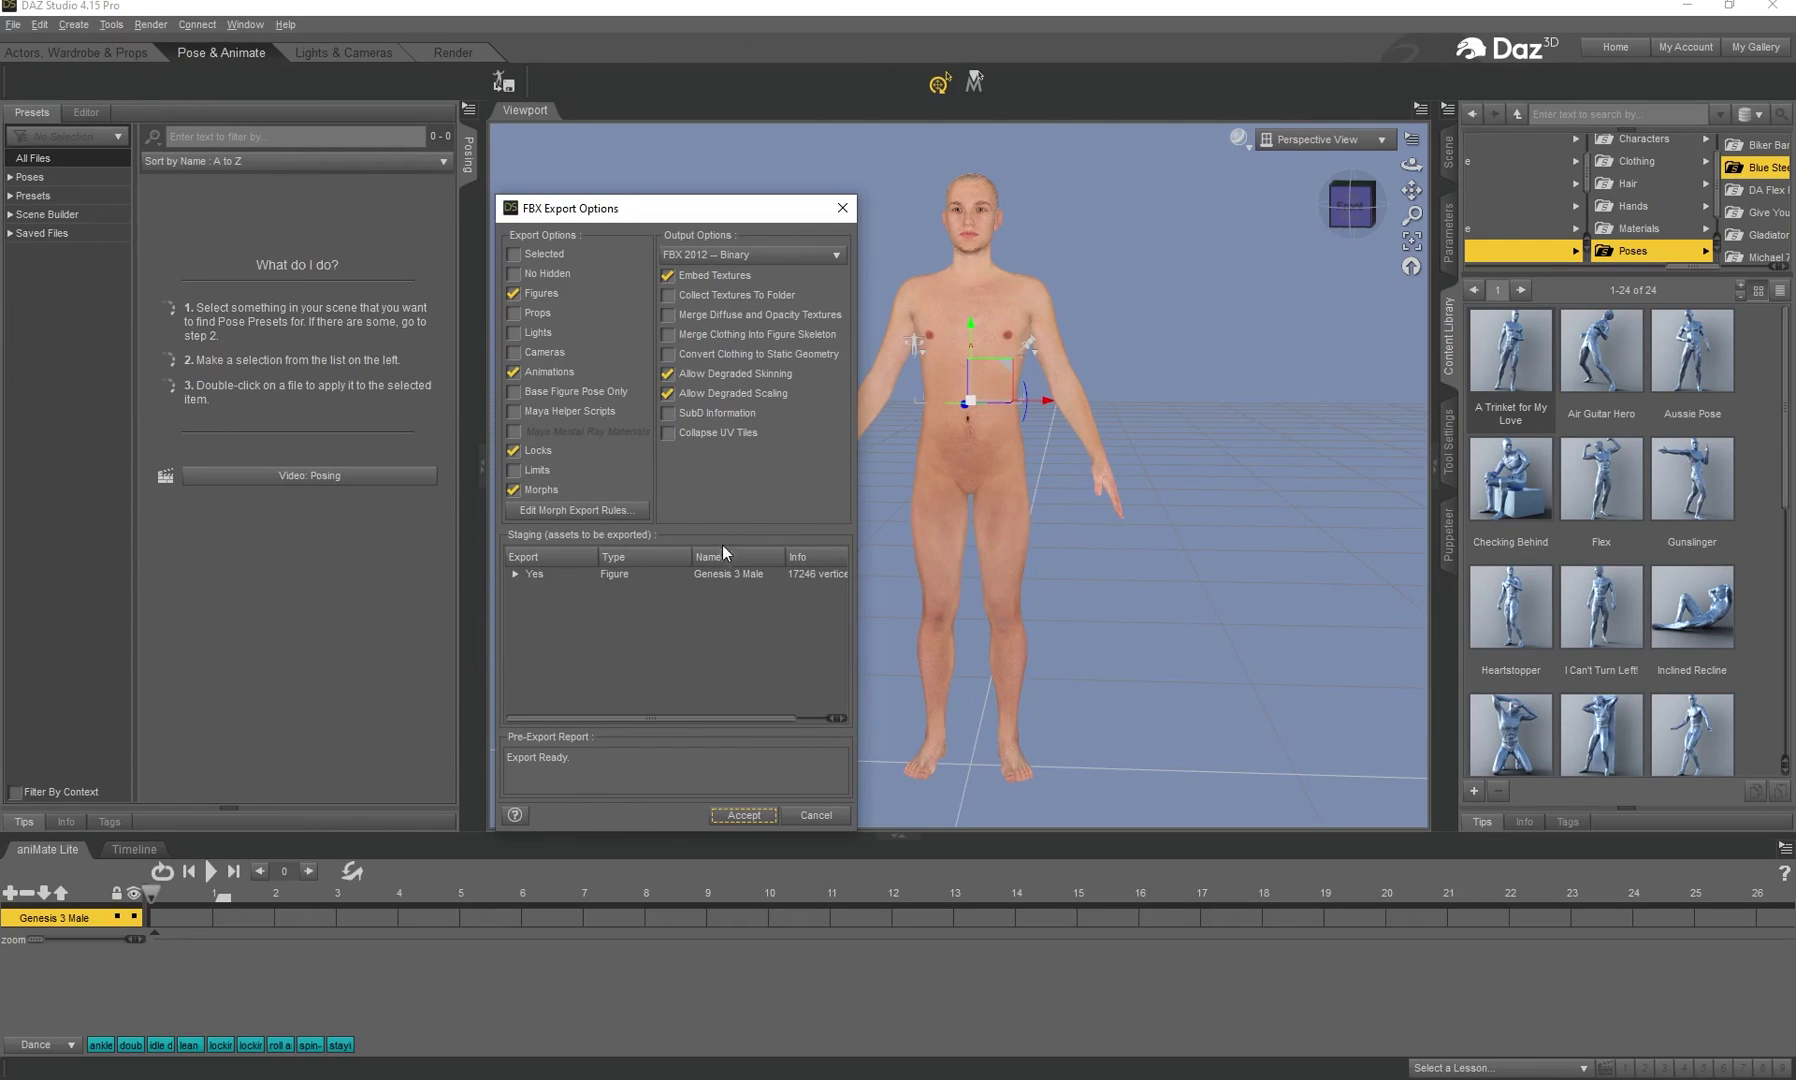
click(746, 816)
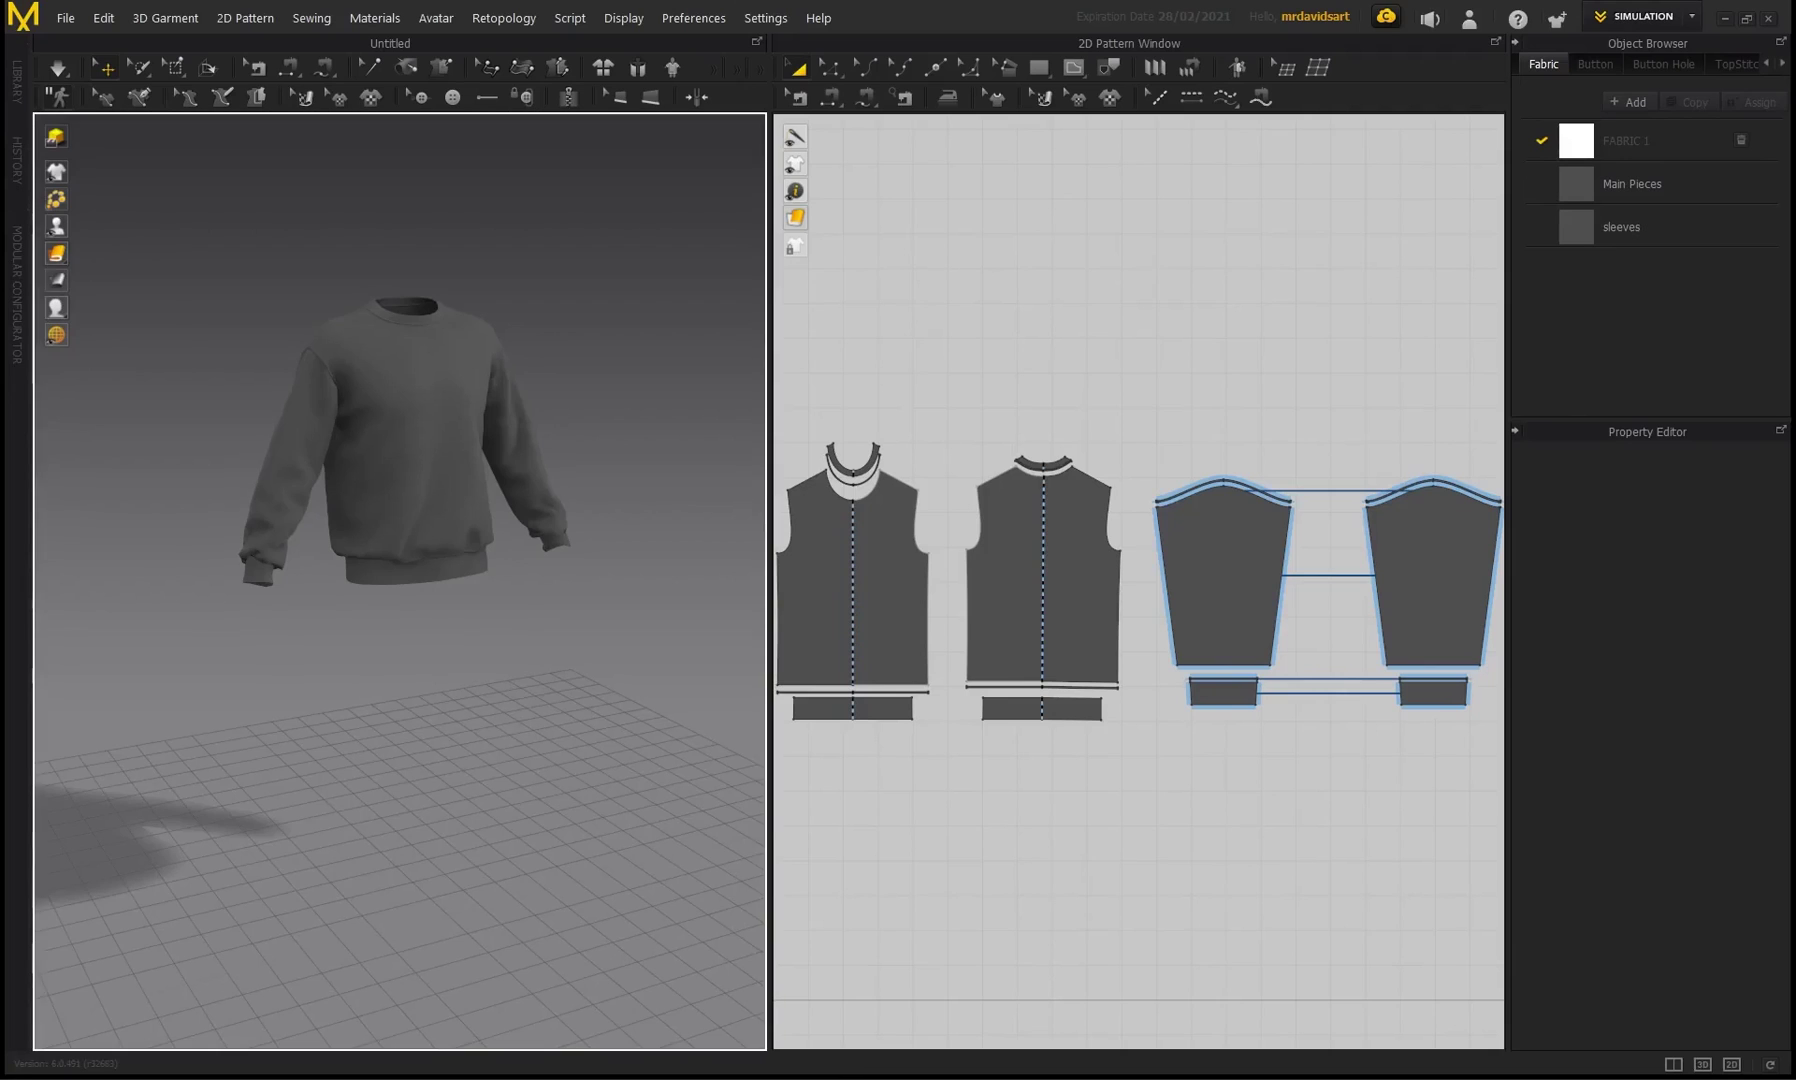
- Import maleanimation.fbx with Animation and Cache Animation on and Auto Scale left as is
right_drag(415, 274, 160, 88)
click(65, 18)
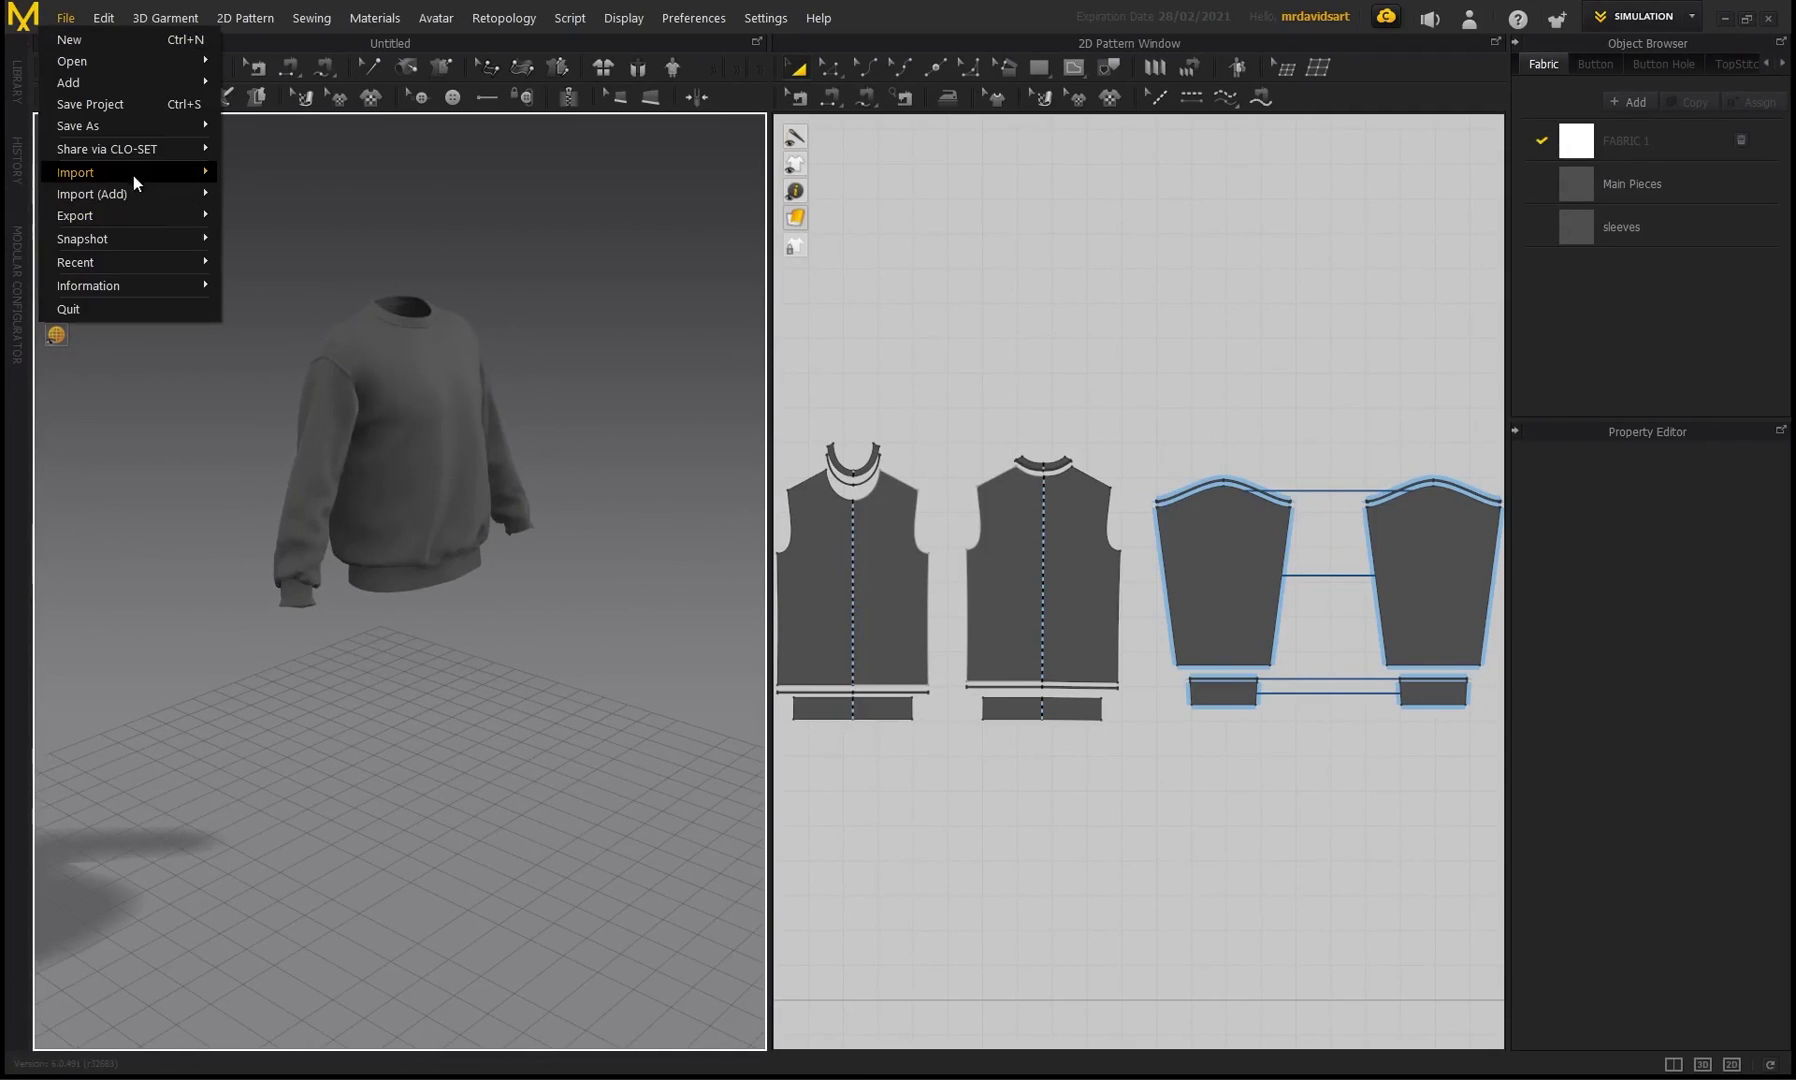
mouse_move(135, 173)
click(258, 217)
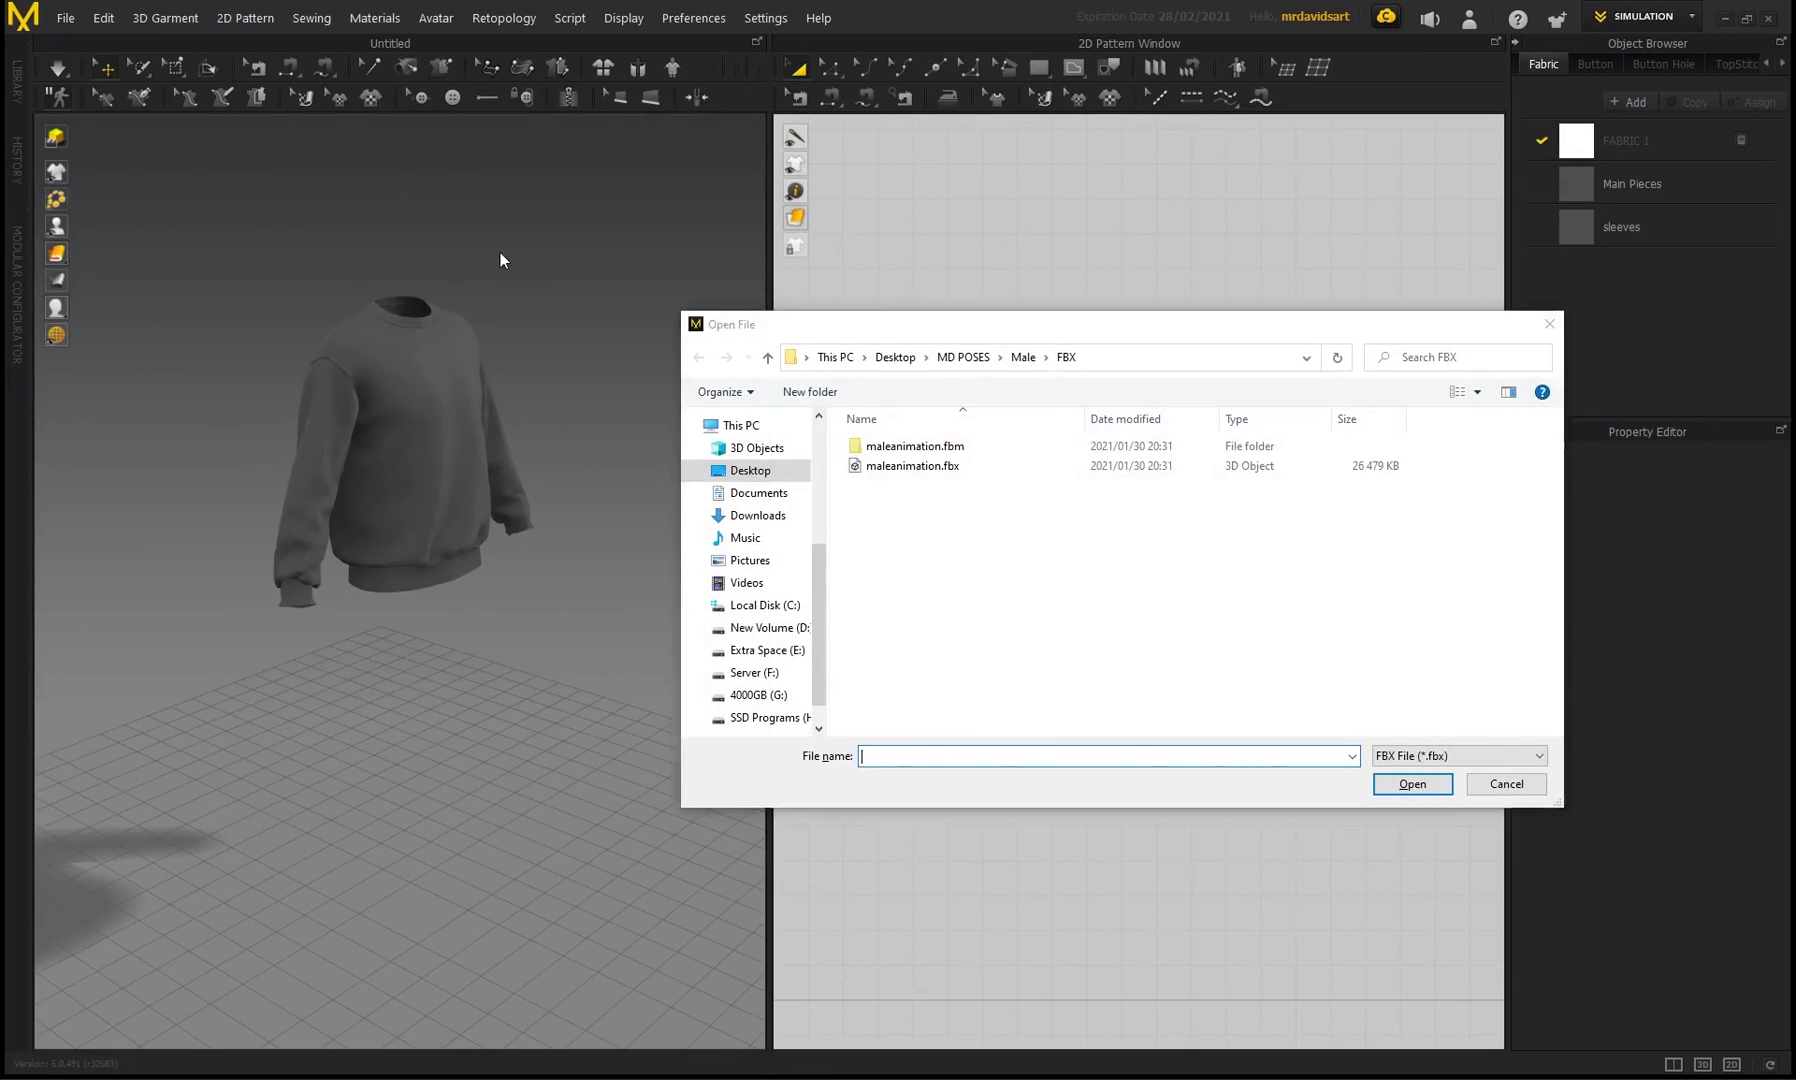
click(904, 469)
click(1411, 785)
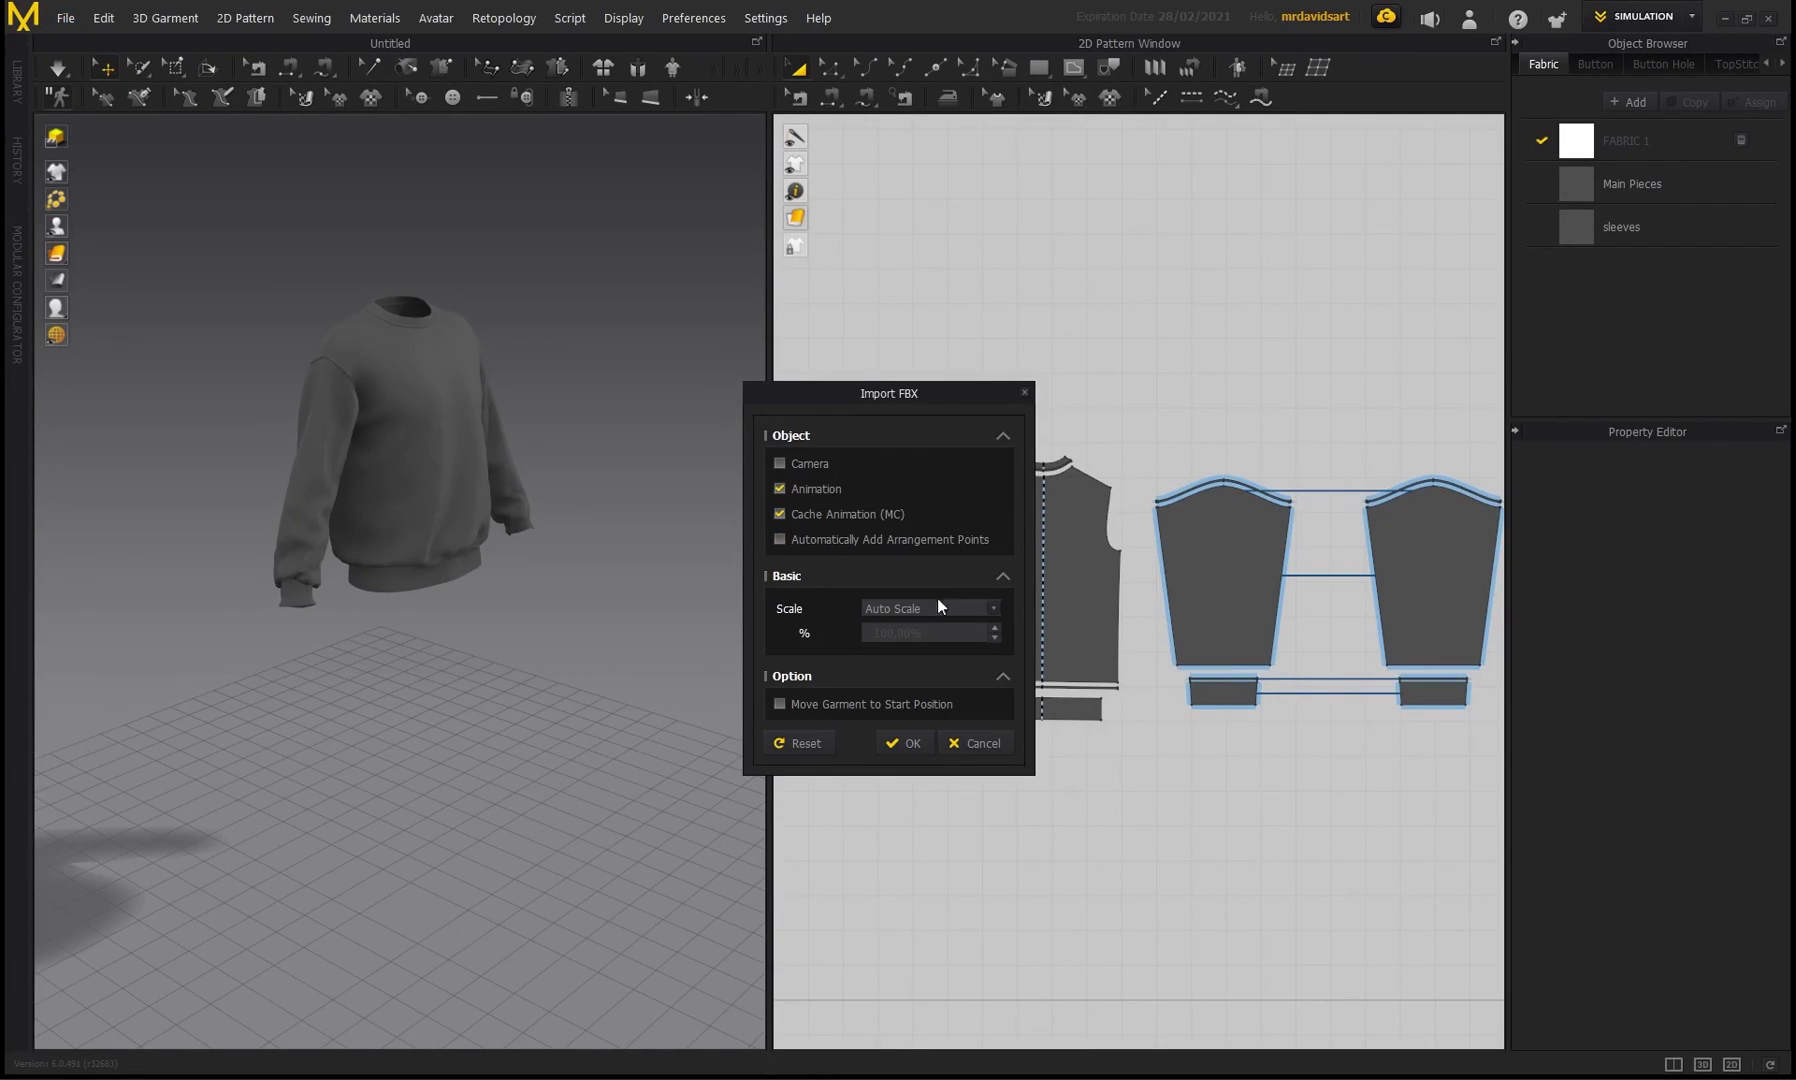
click(905, 744)
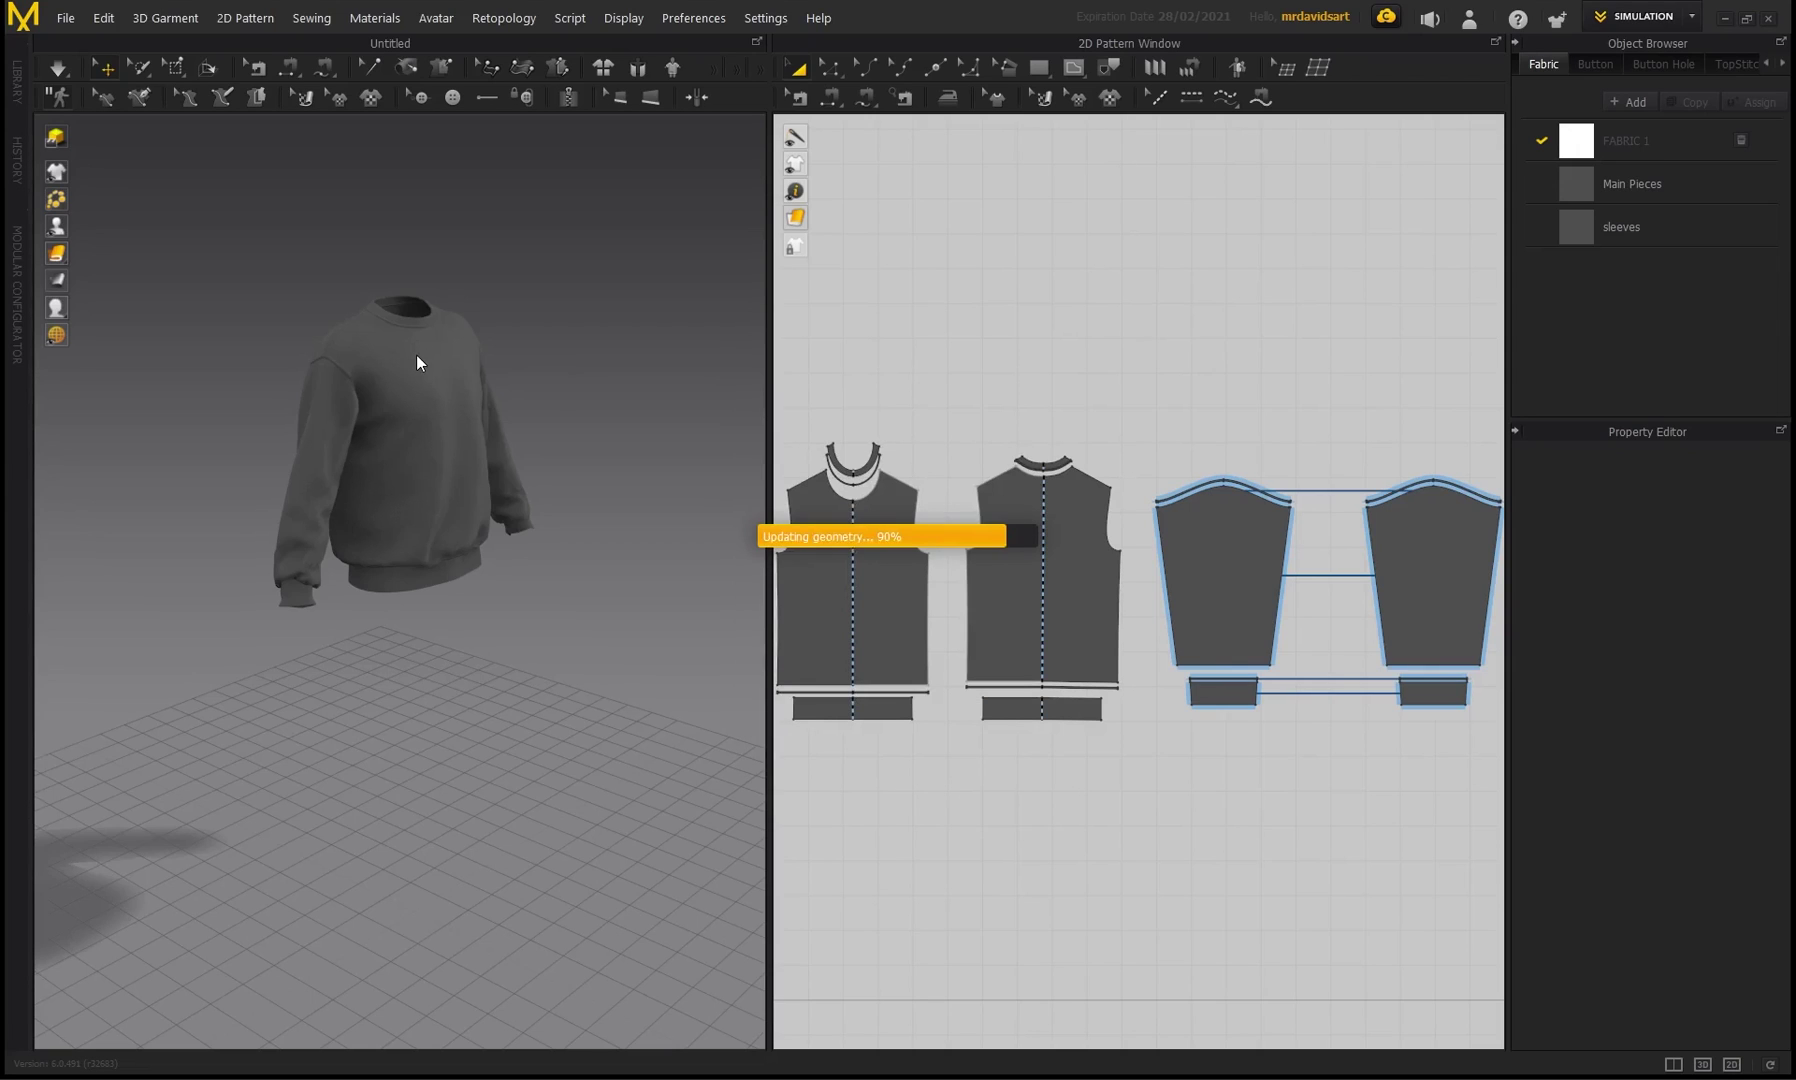
right_drag(490, 352, 456, 308)
scroll(506, 388, up, 3)
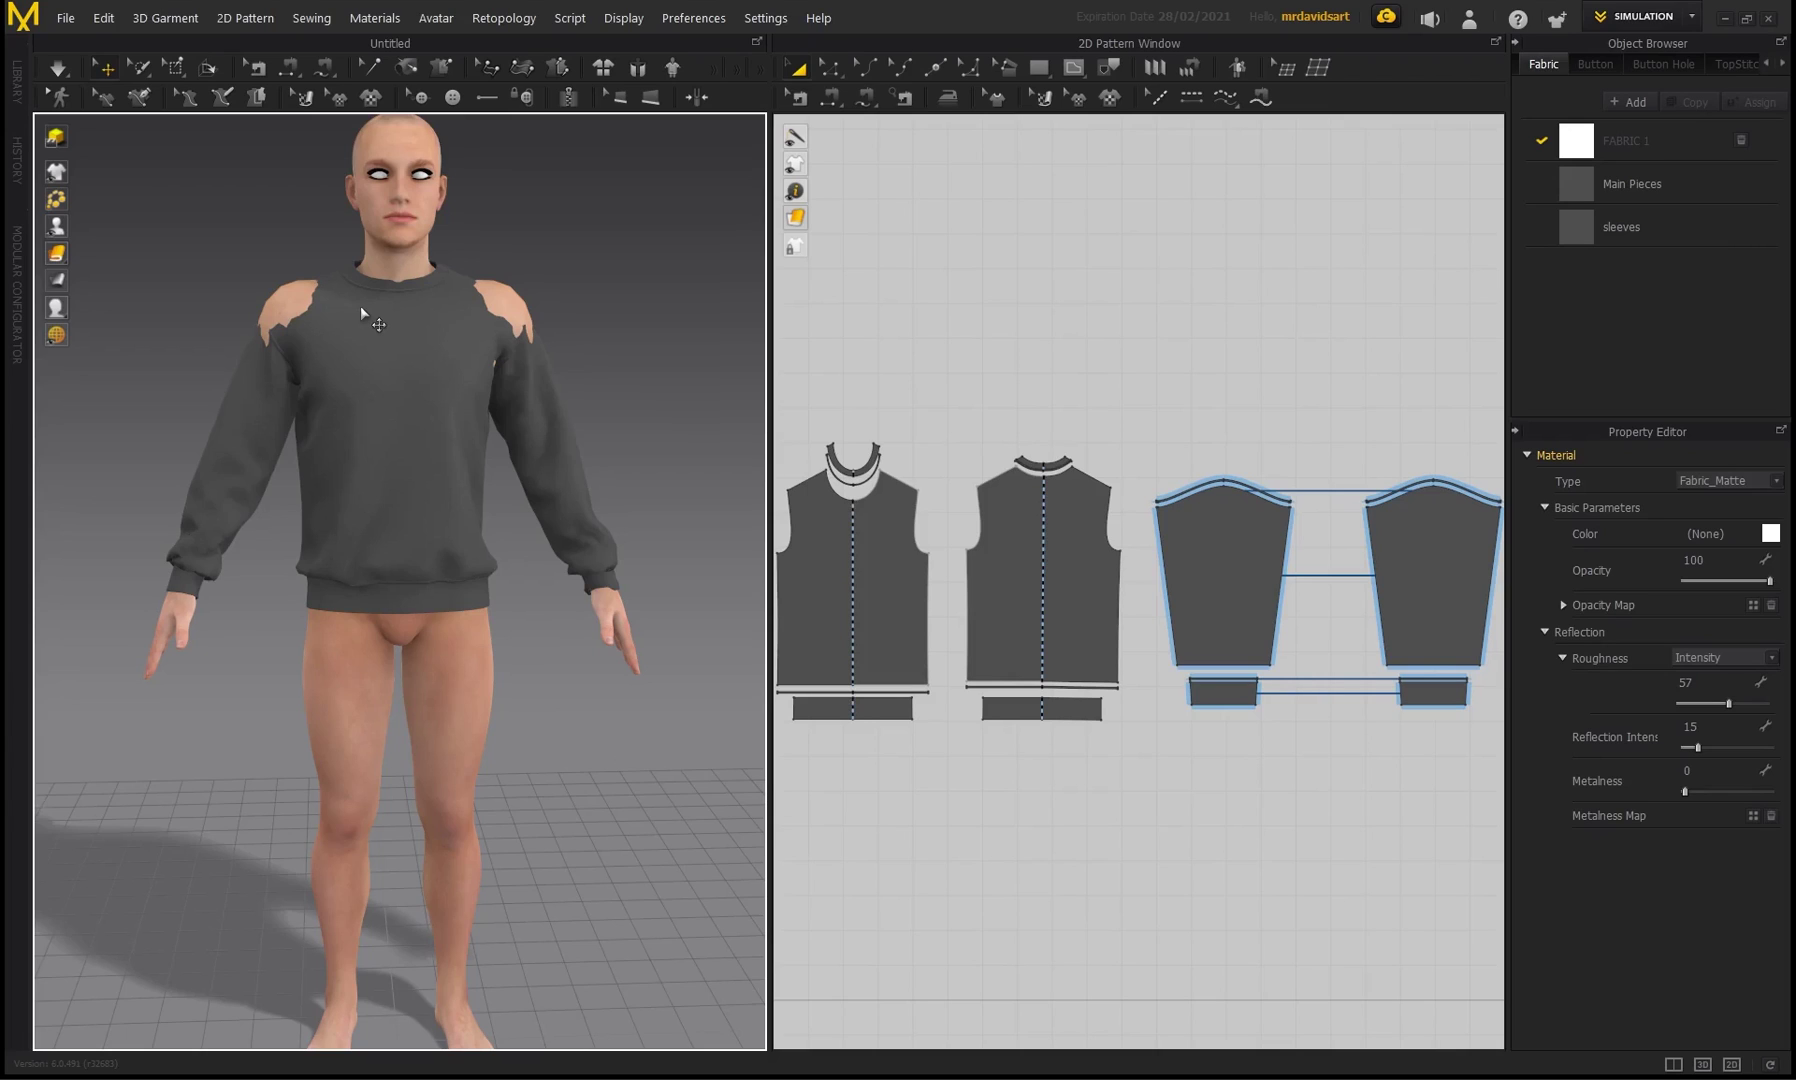
- Switch the avatar display to plain white and orbit to view it from the front
right_drag(522, 309, 542, 290)
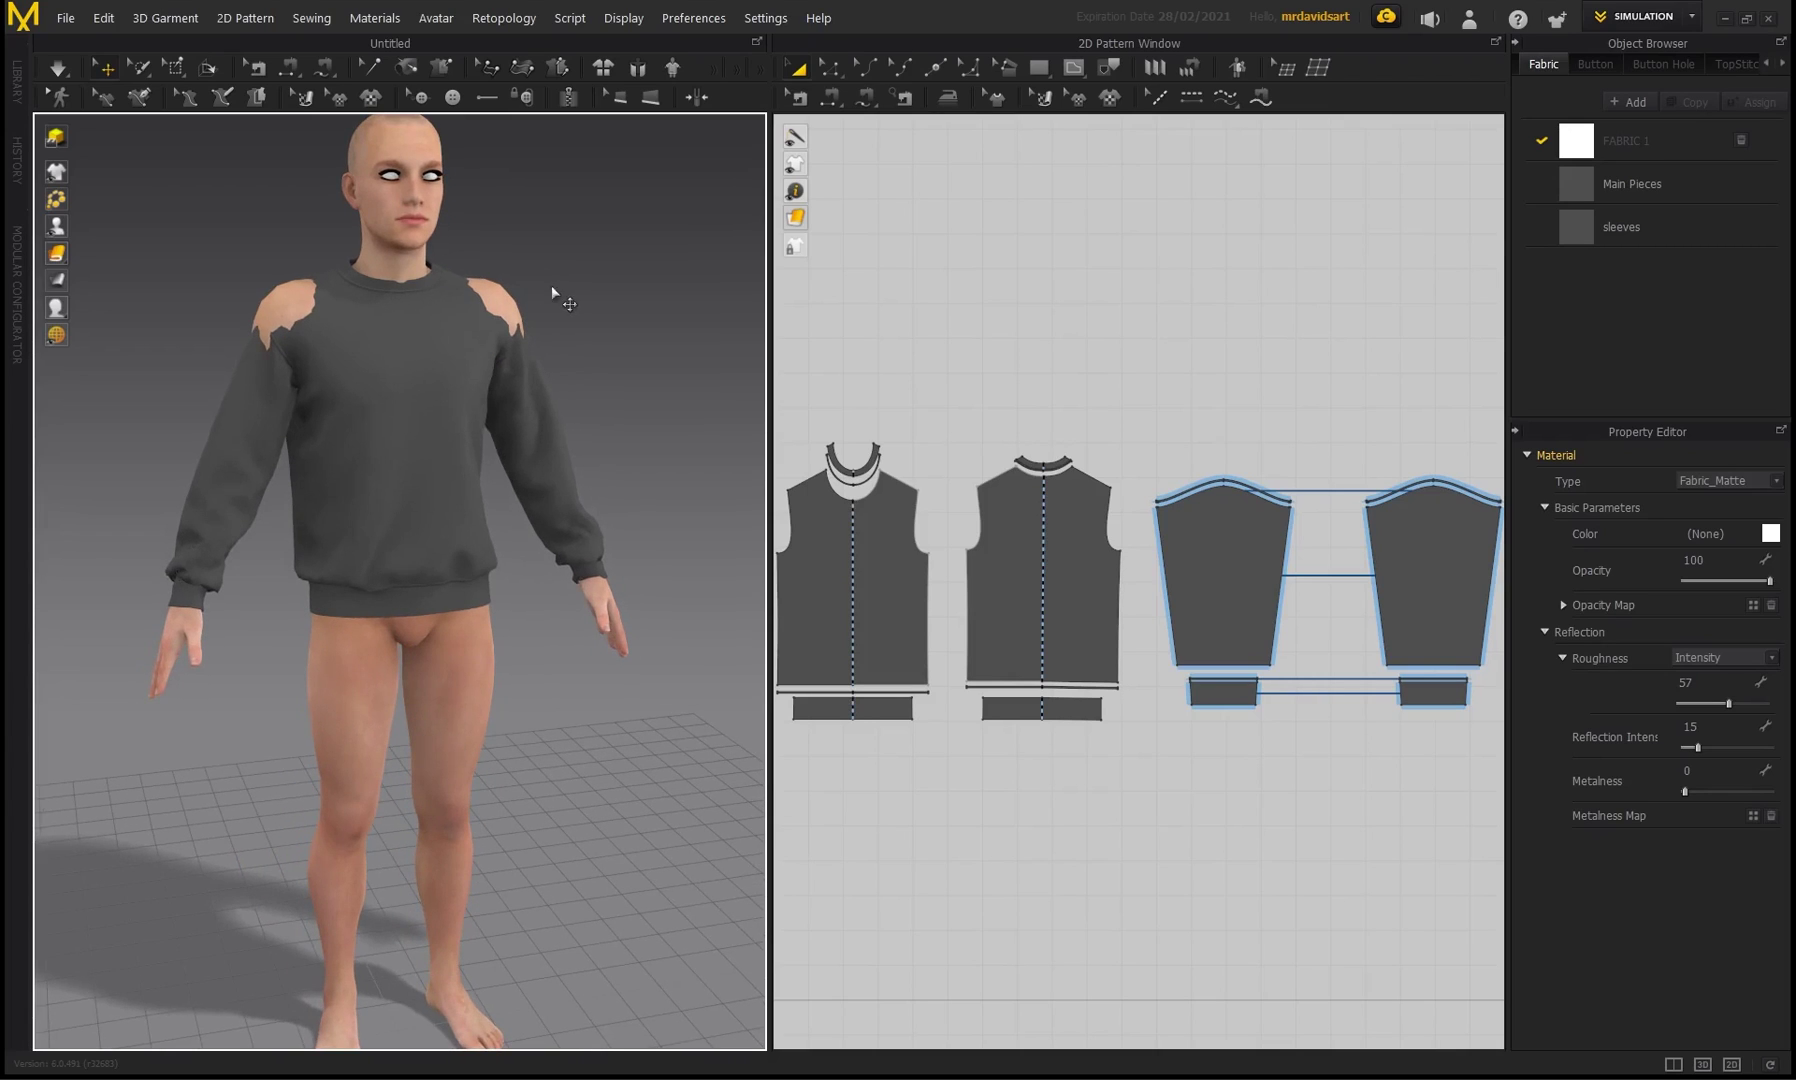
right_drag(556, 296, 374, 330)
click(57, 312)
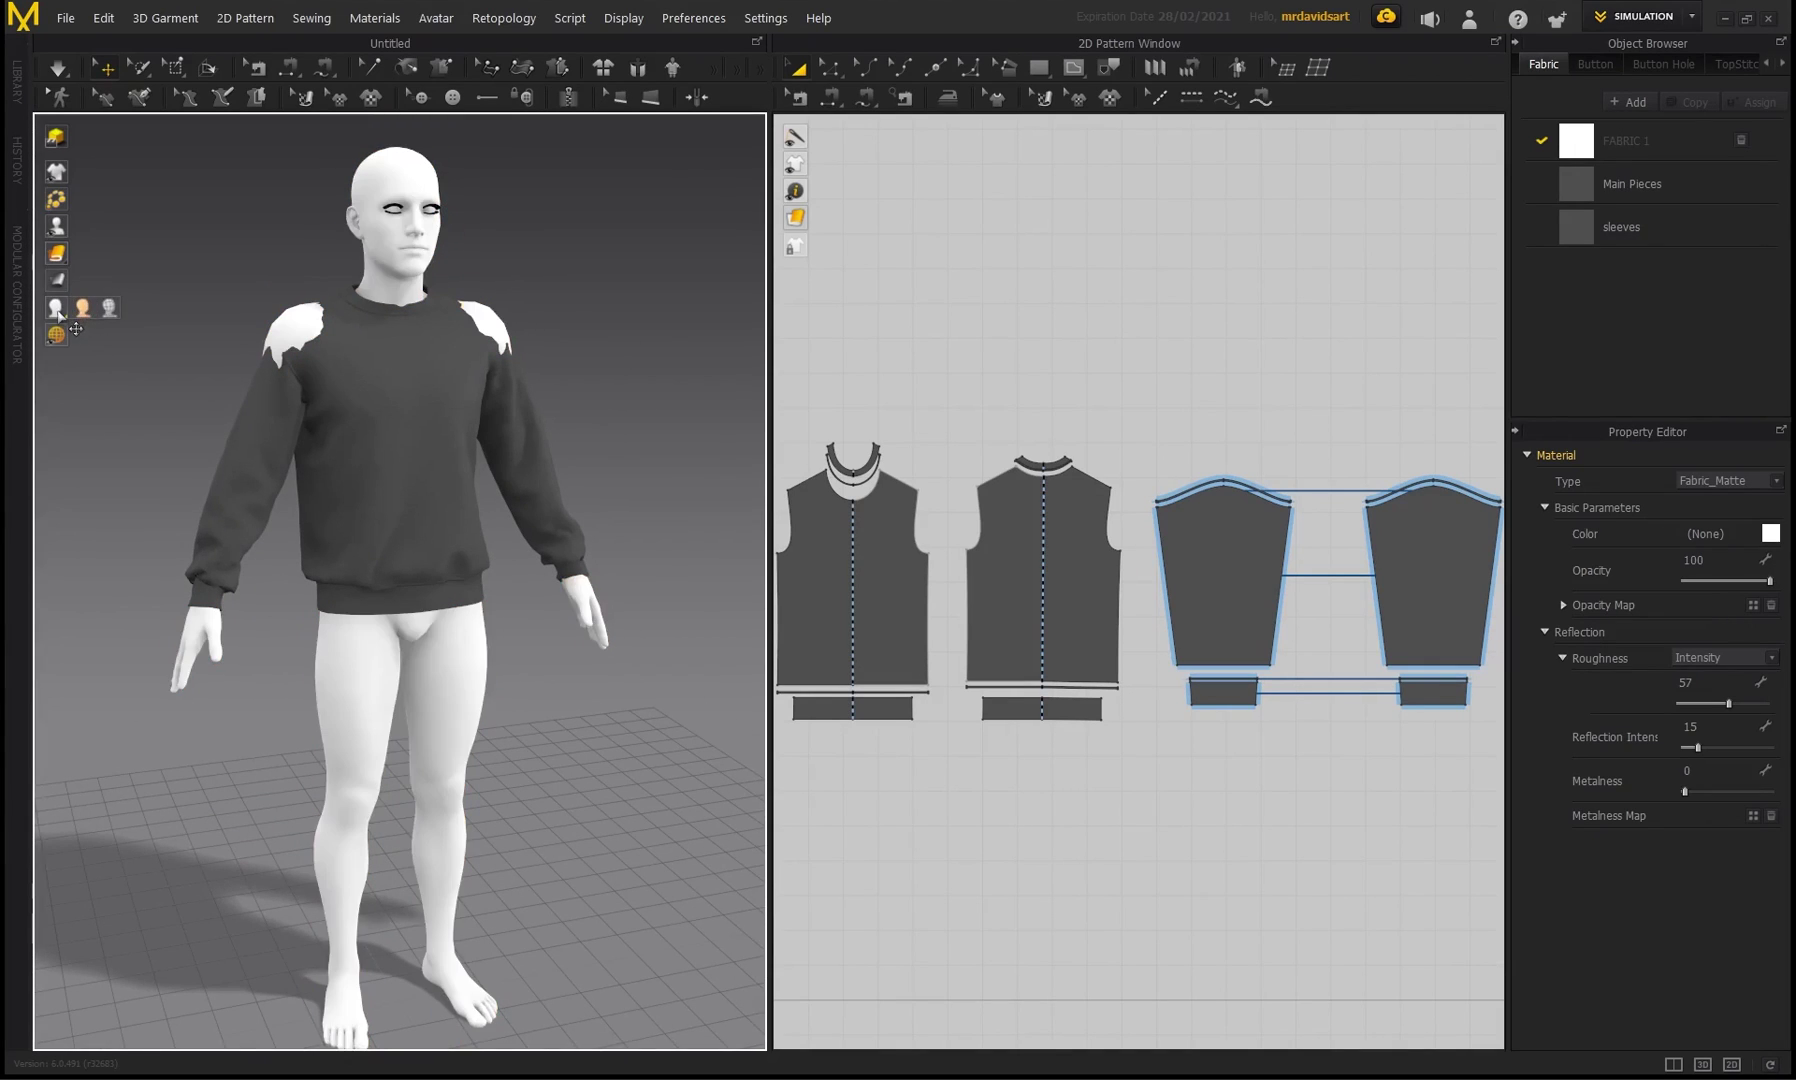
middle_drag(537, 334, 529, 300)
mouse_move(529, 300)
right_down()
mouse_move(441, 285)
mouse_move(550, 291)
right_up()
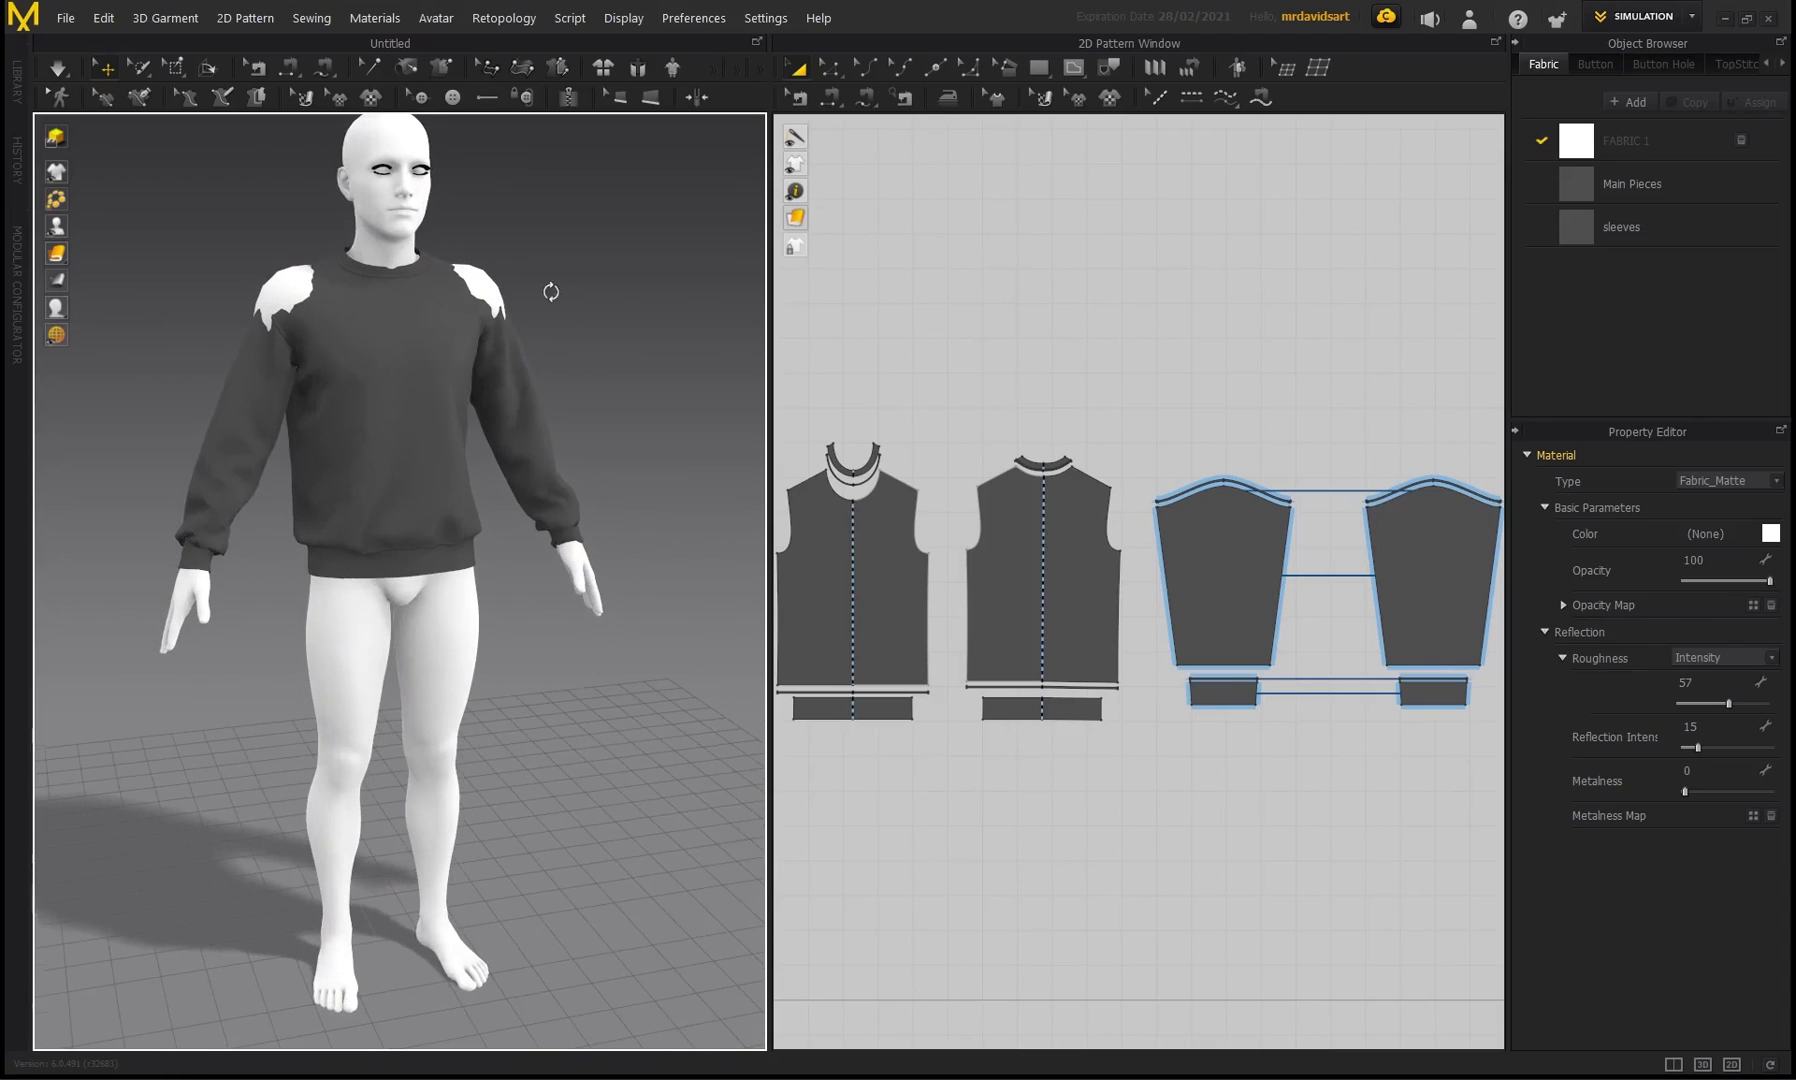
- Select all sweatshirt pattern pieces and simulate until the shoulders are fully covered
scroll(1087, 413, down, 4)
drag(1385, 655, 830, 375)
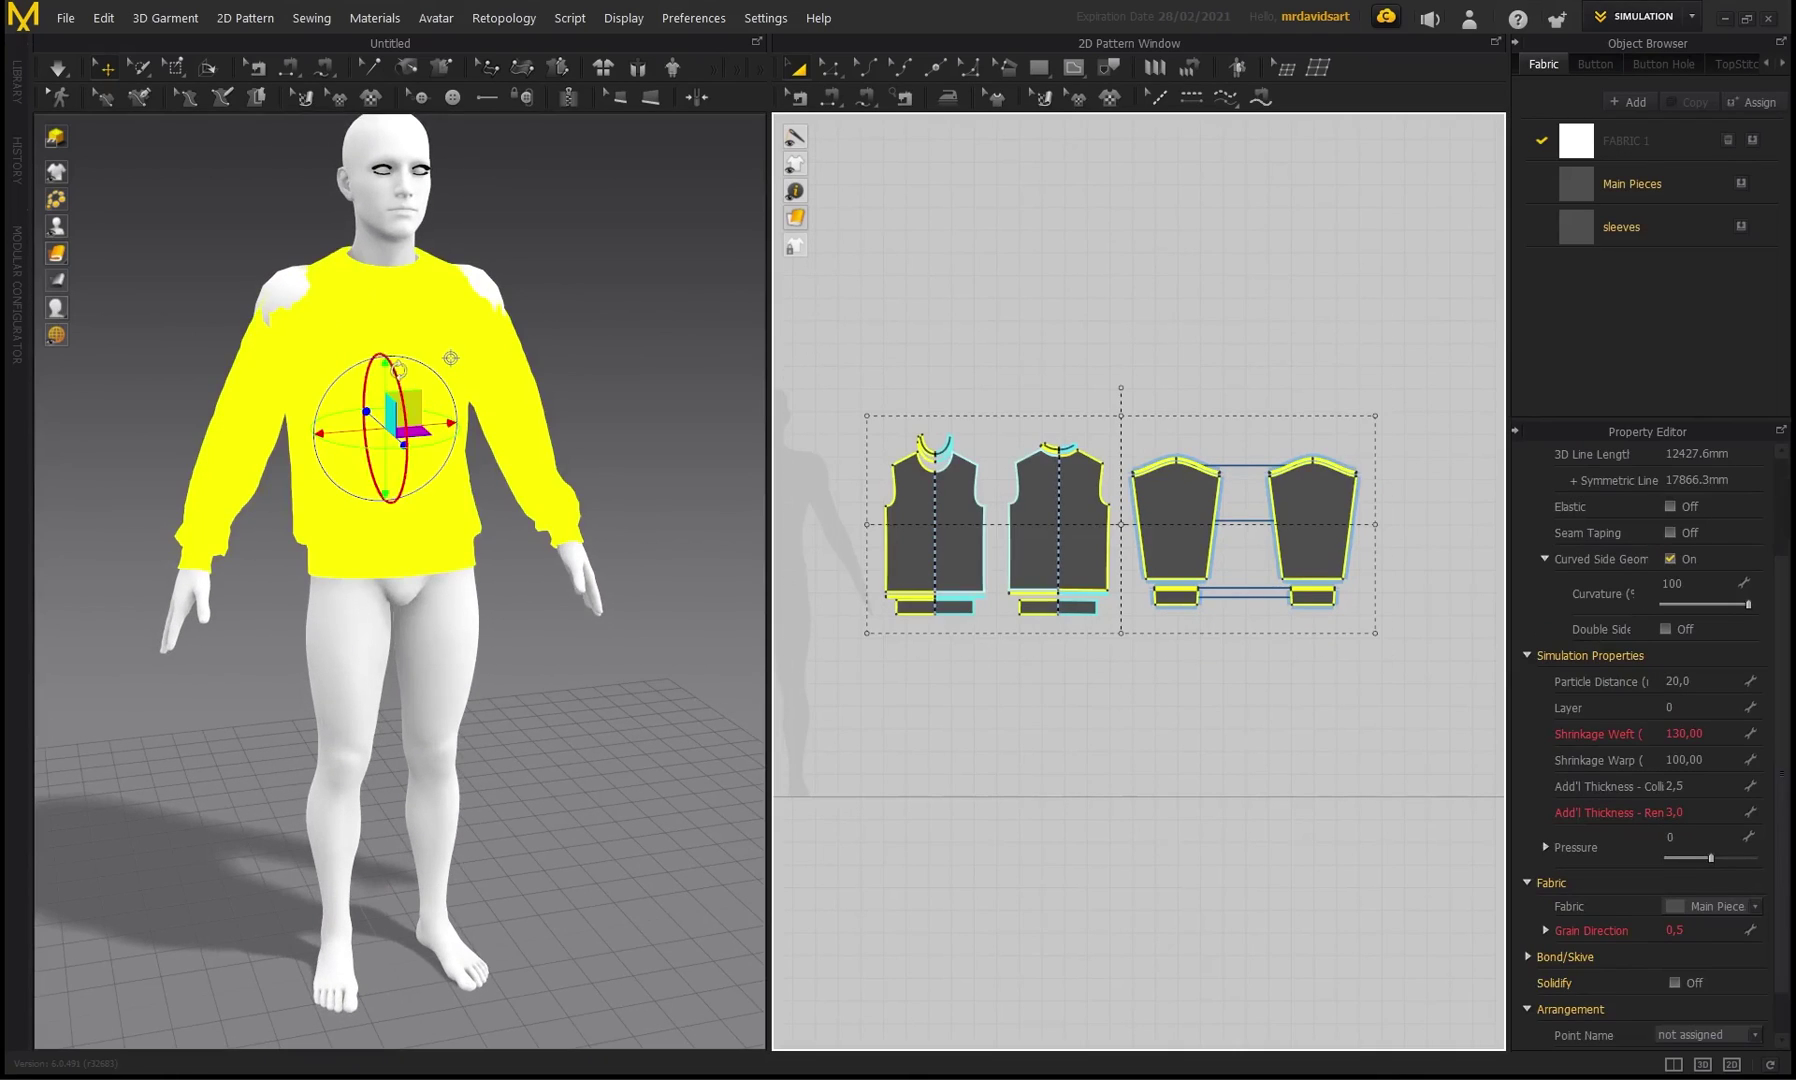
key(space)
click(160, 302)
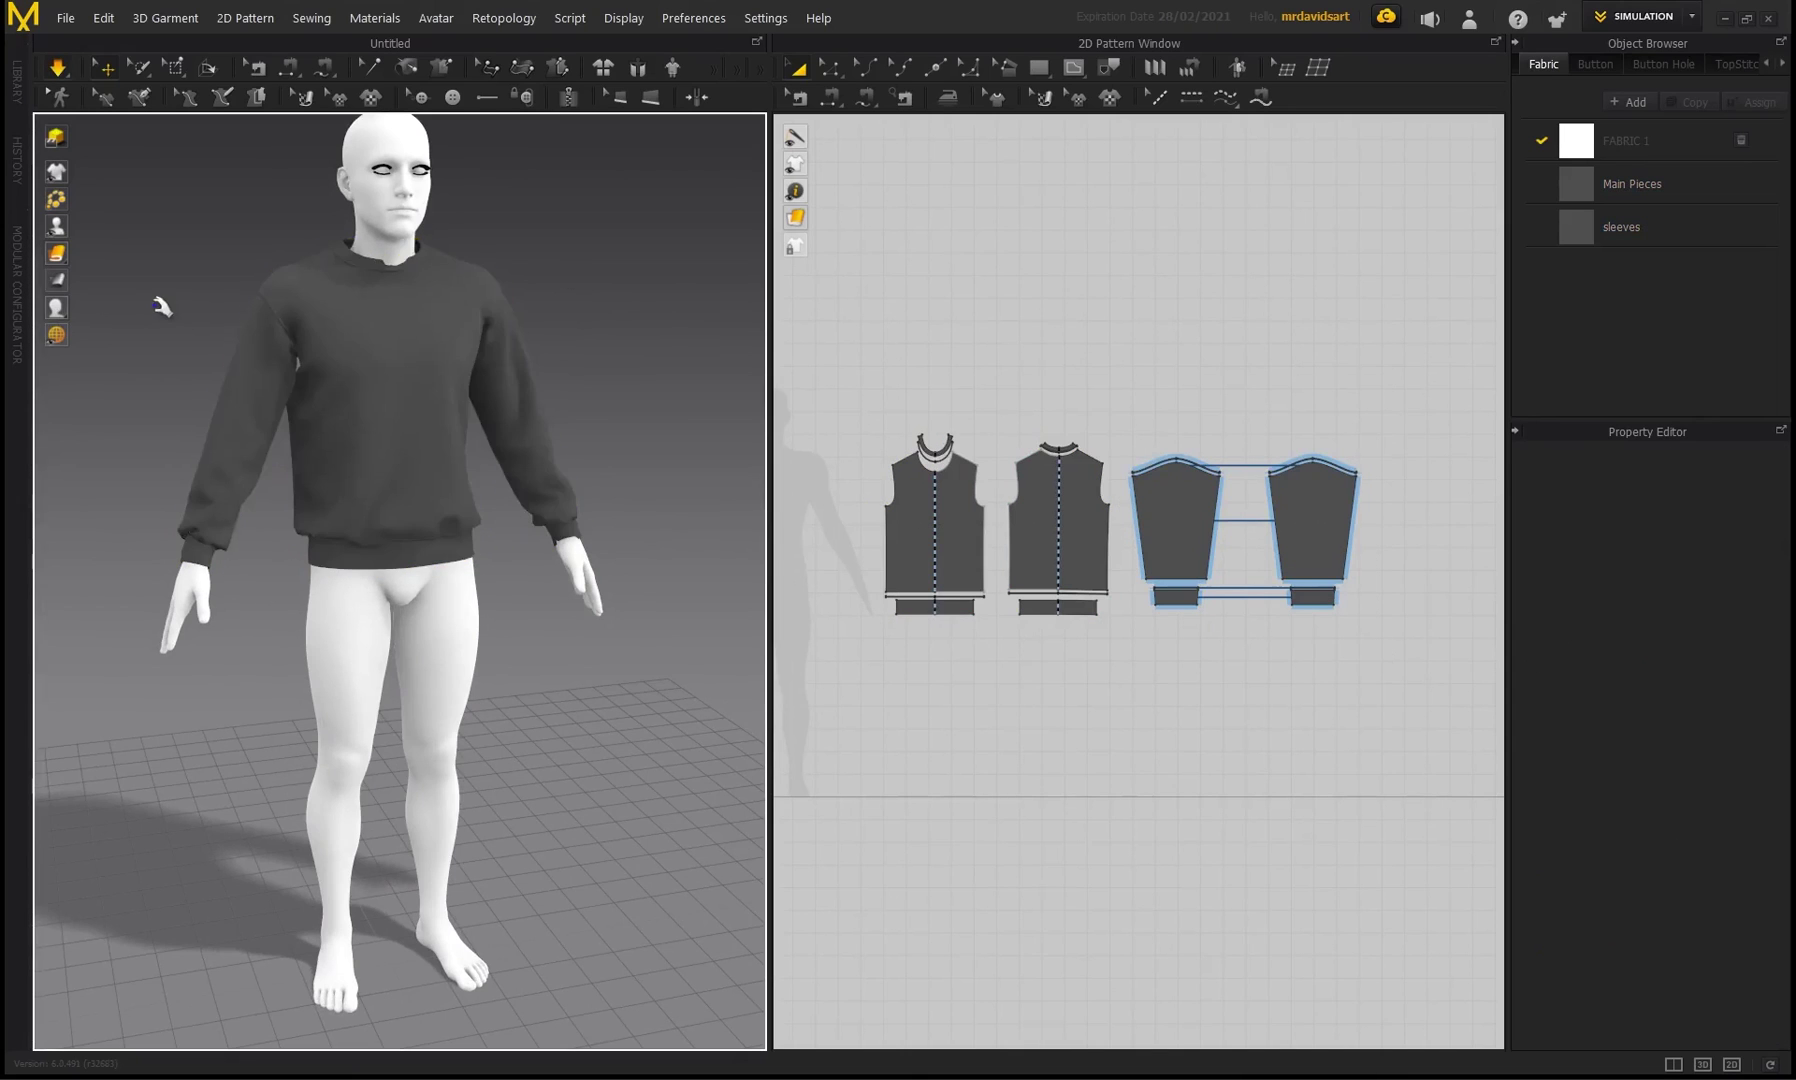
right_drag(160, 302, 510, 300)
- Record the garment simulation over frames 0–30 in the Animation workspace, rewind, and return to Simulation
key(space)
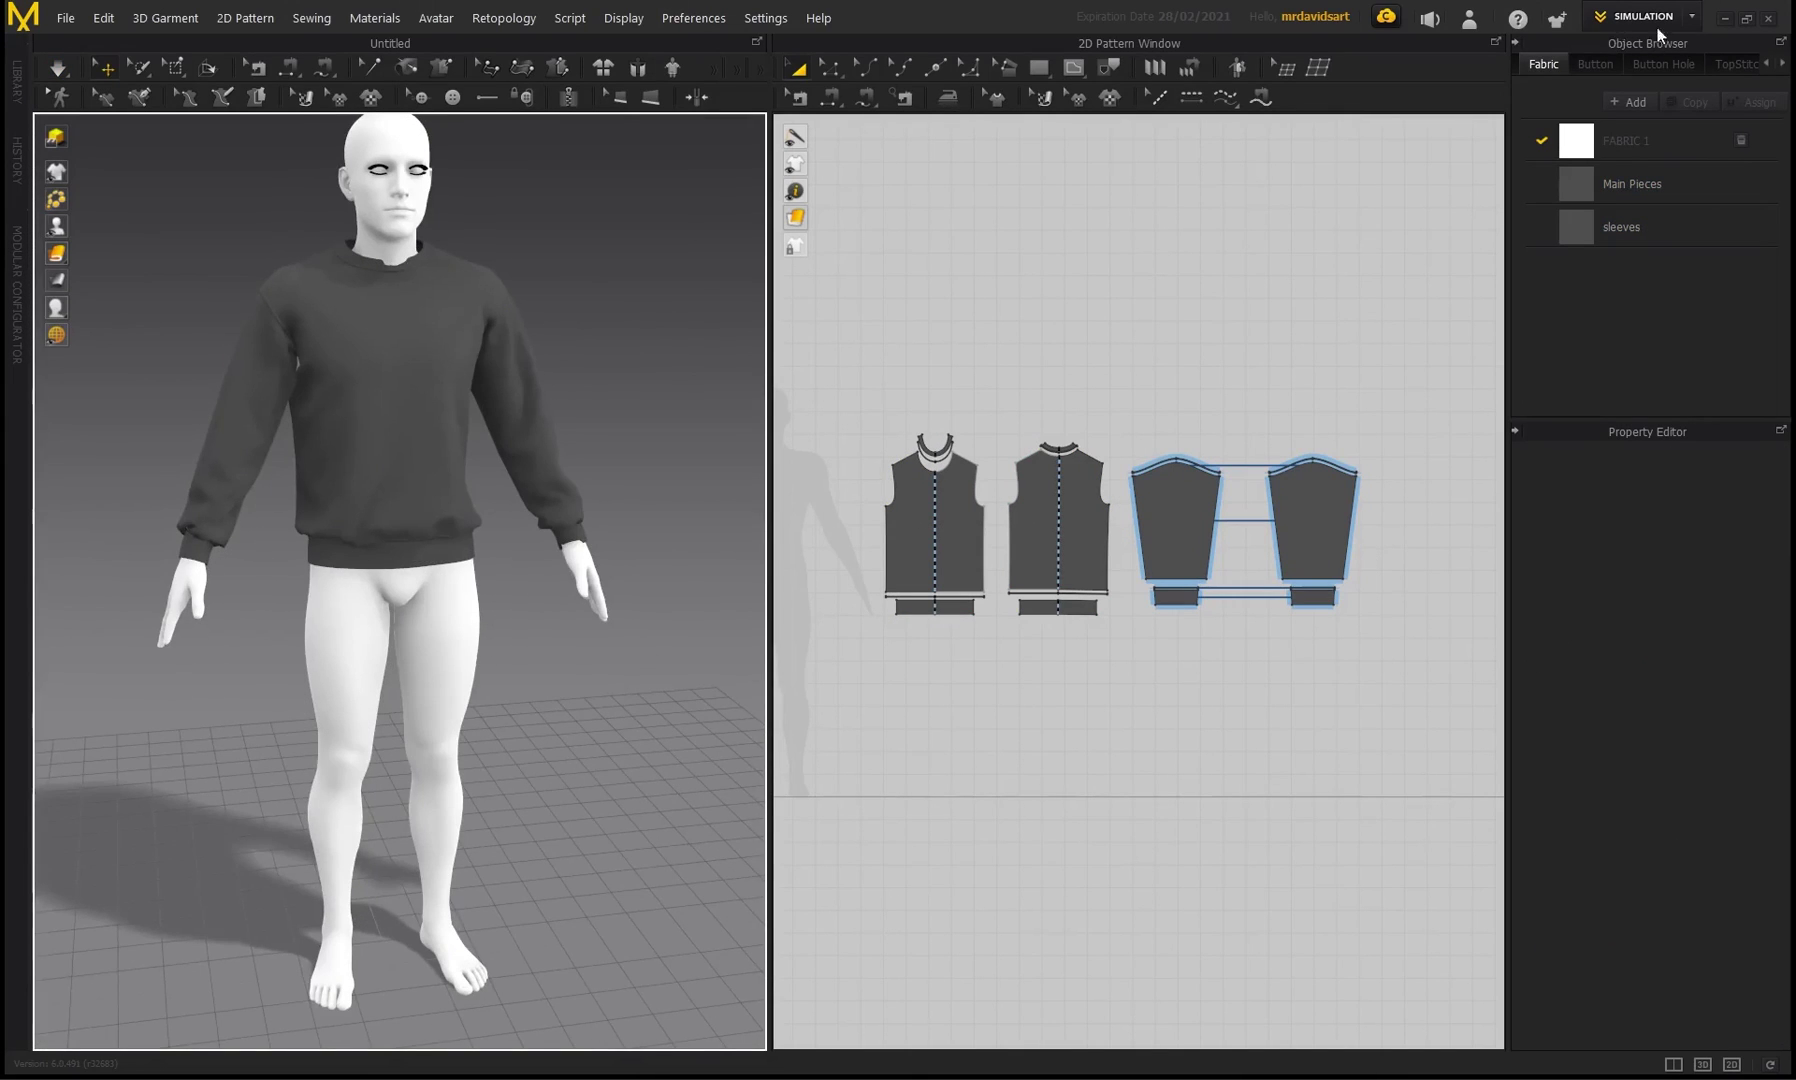
click(1686, 20)
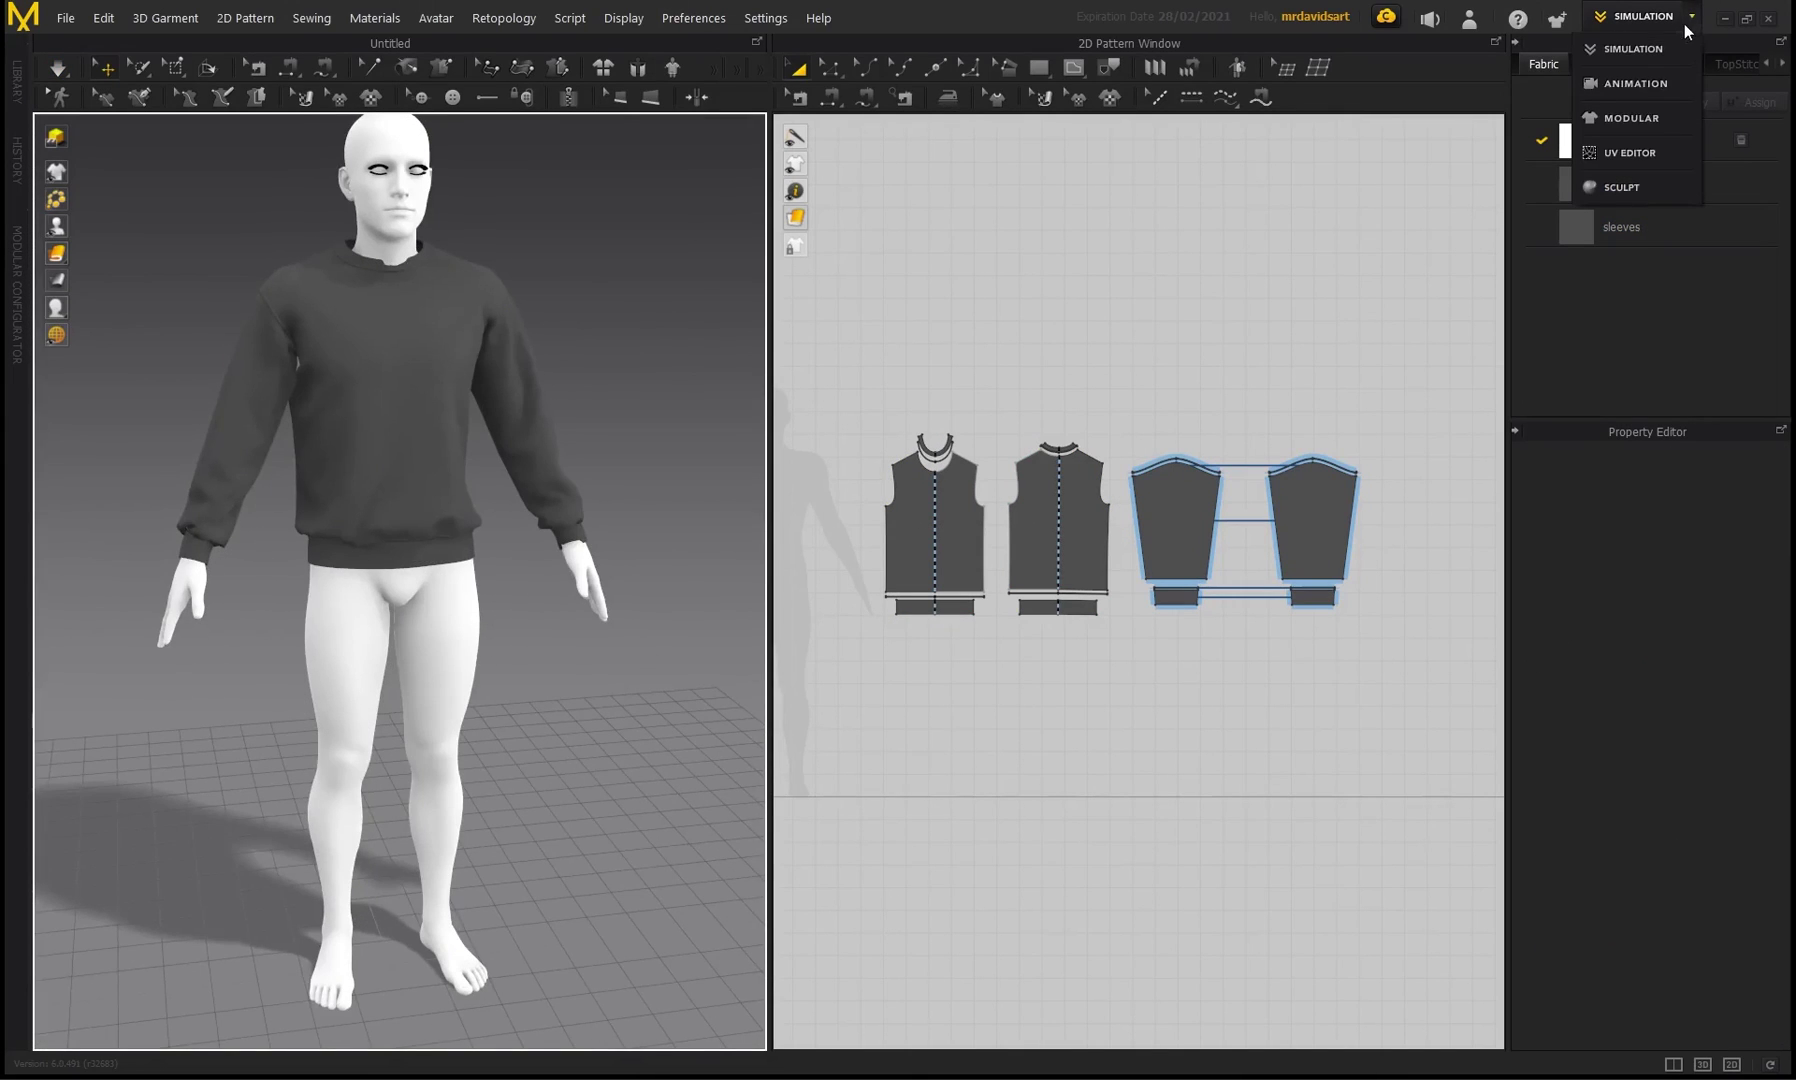
click(1624, 84)
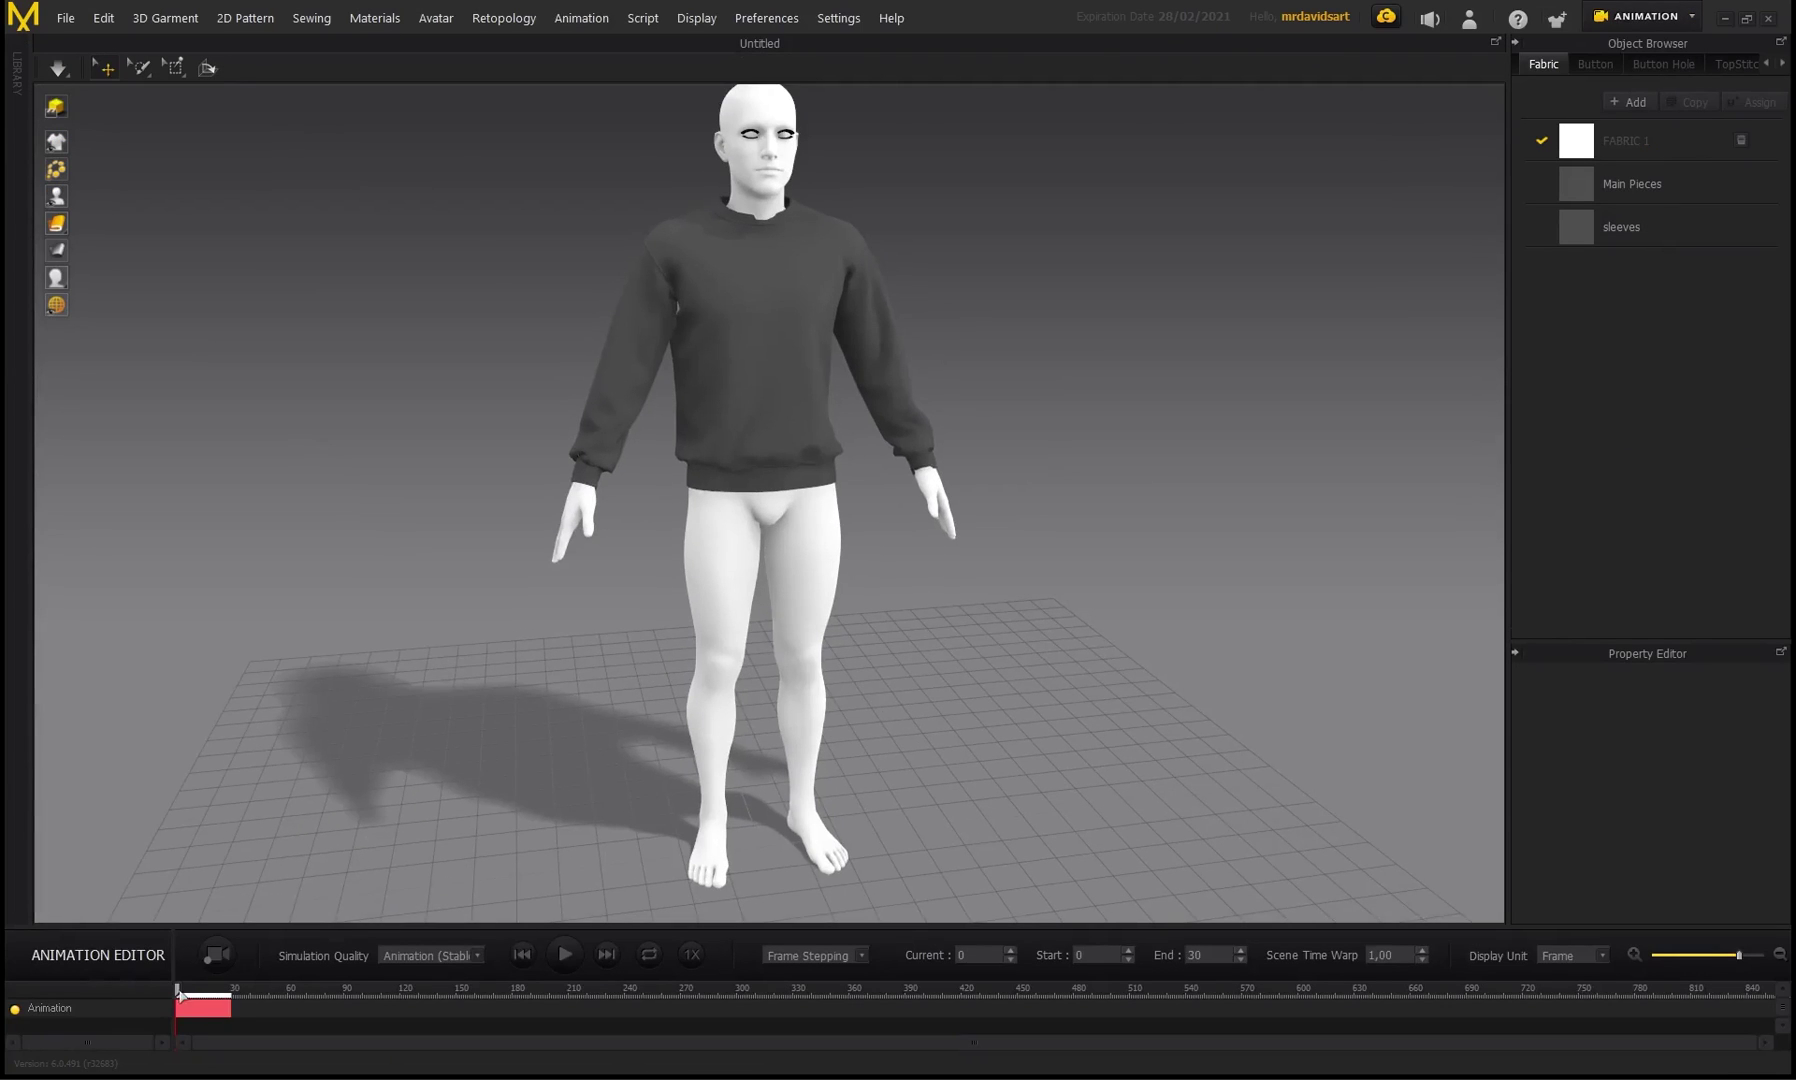
mouse_move(181, 995)
mouse_down()
mouse_move(232, 1008)
mouse_move(166, 1011)
mouse_up()
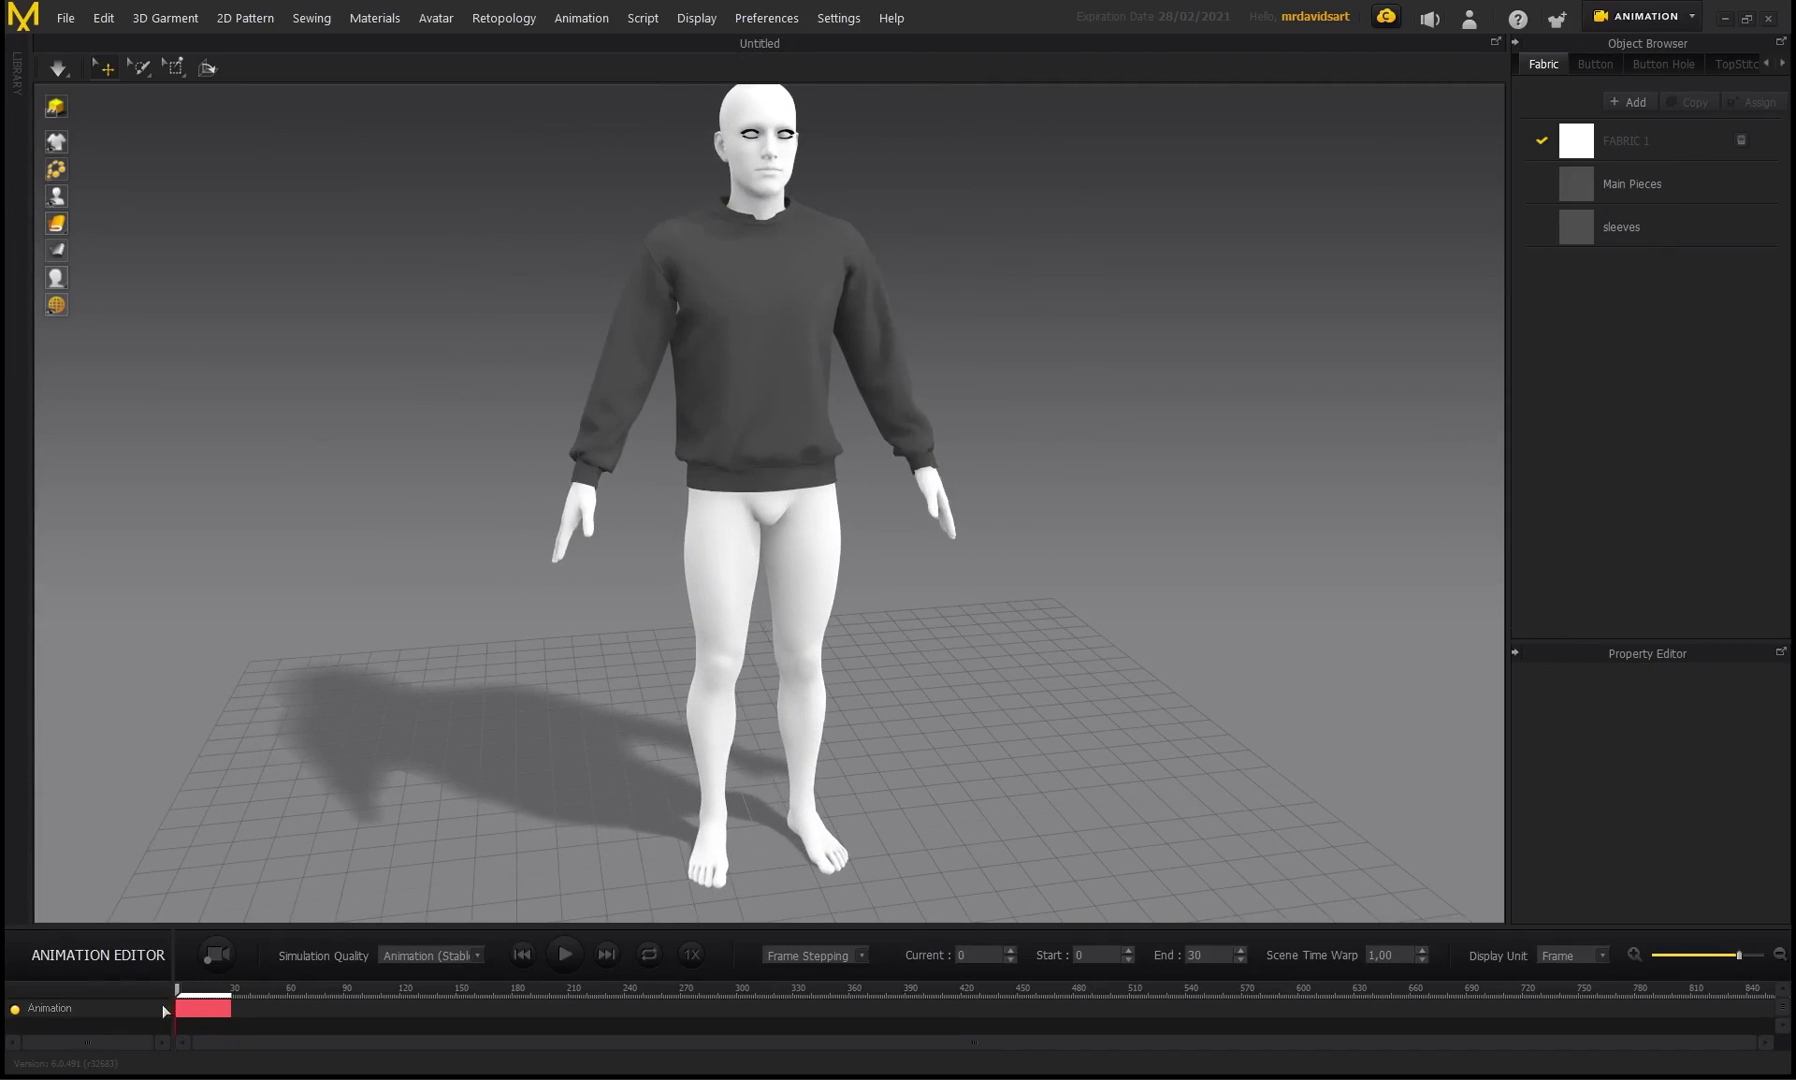
click(218, 963)
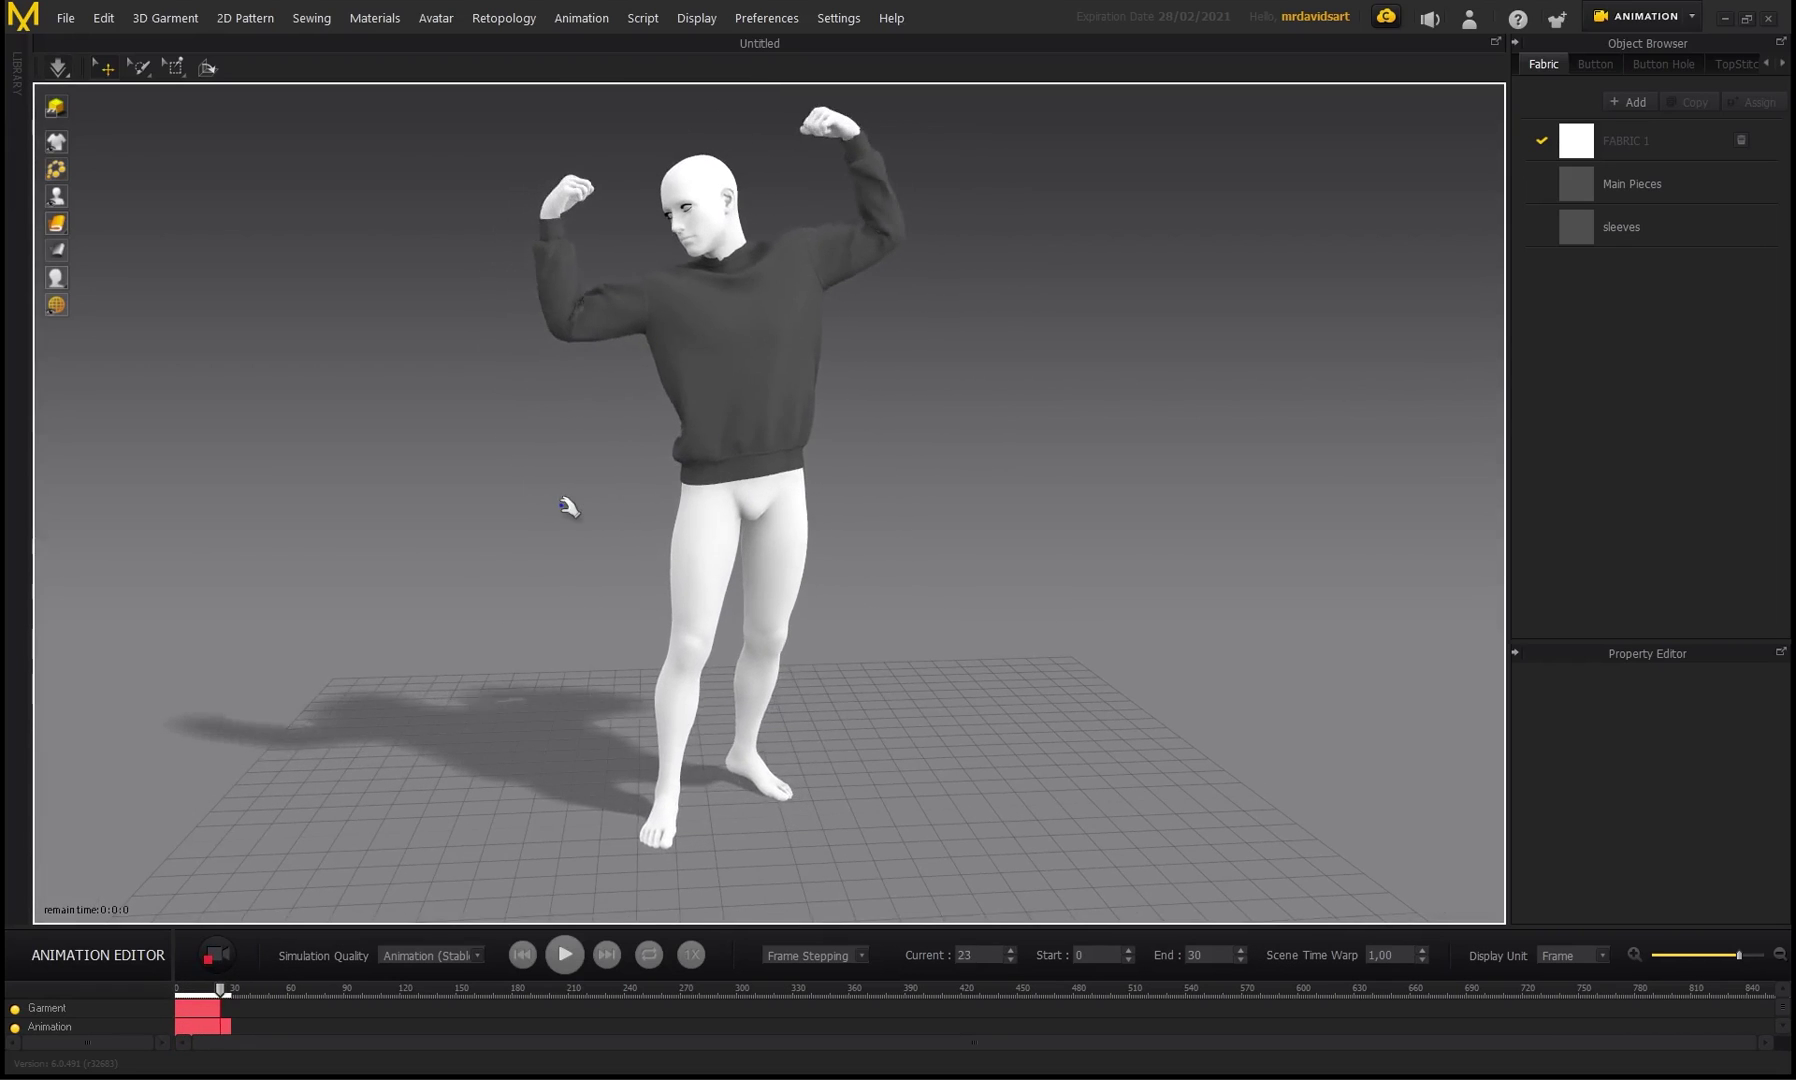
right_drag(578, 501, 611, 485)
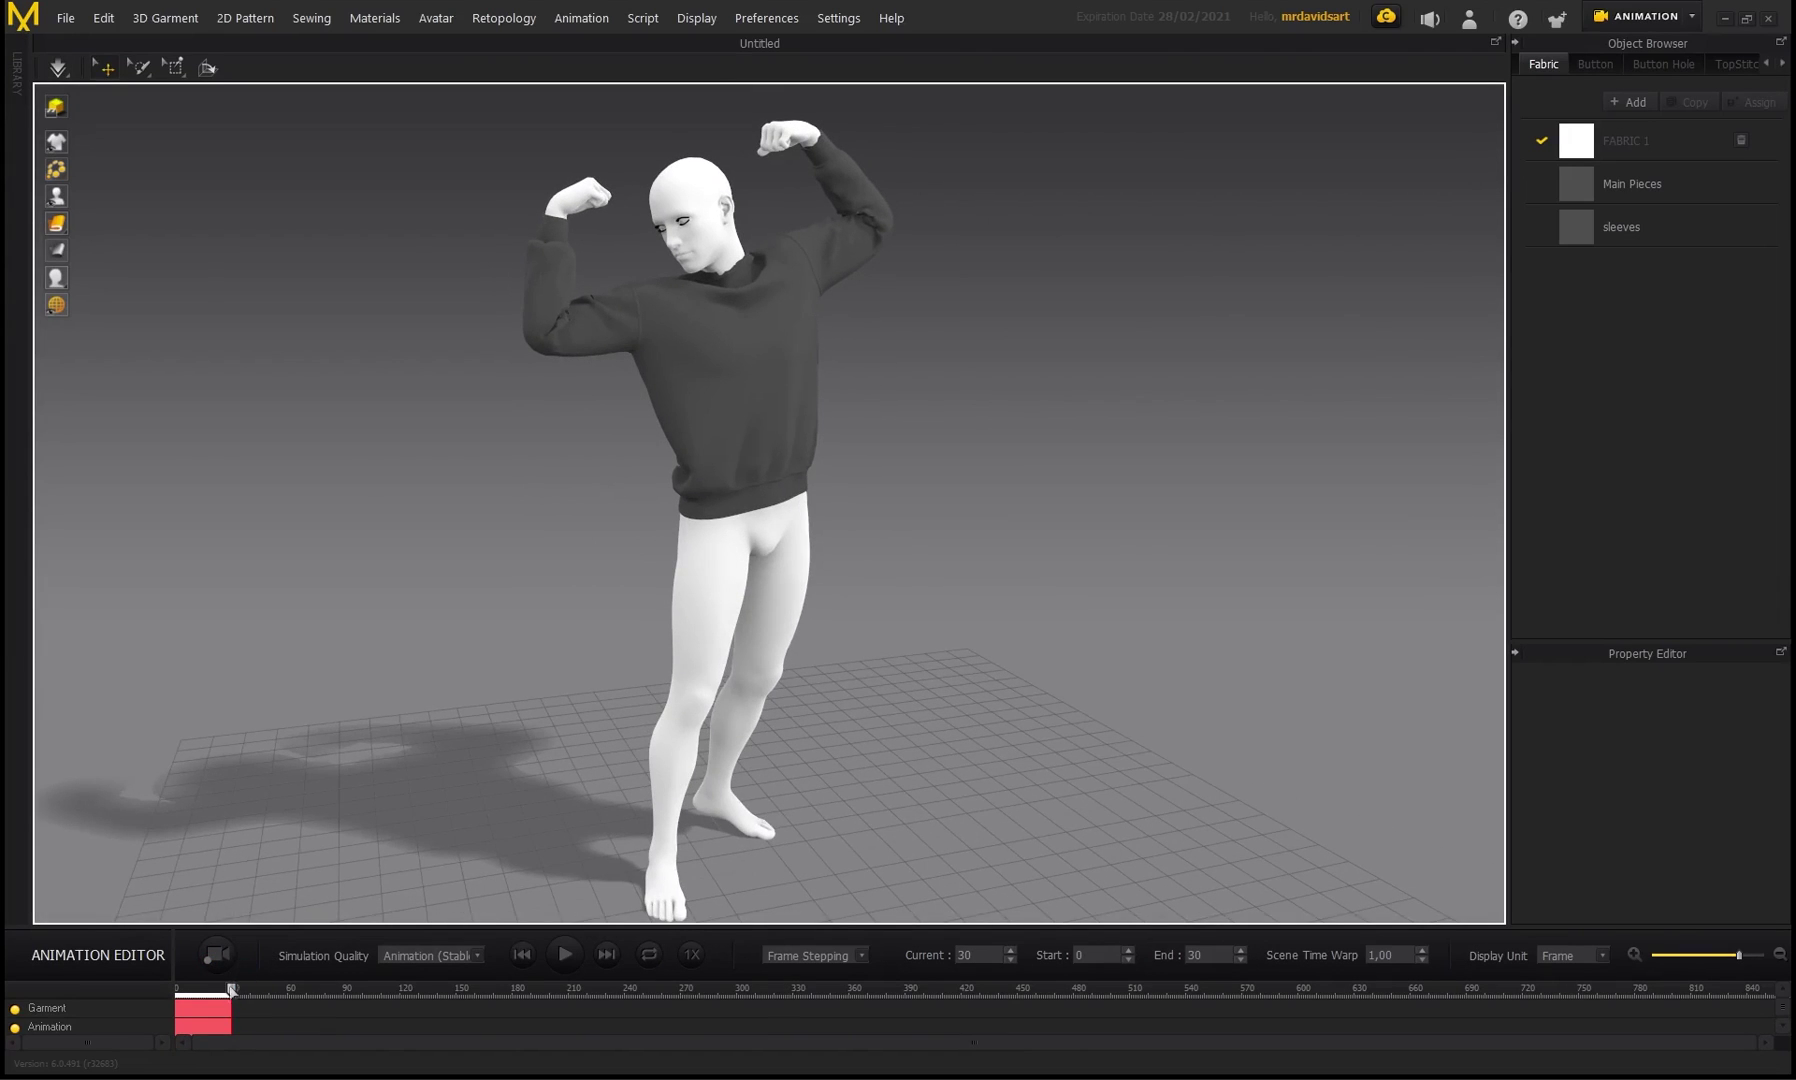
drag(233, 991, 150, 993)
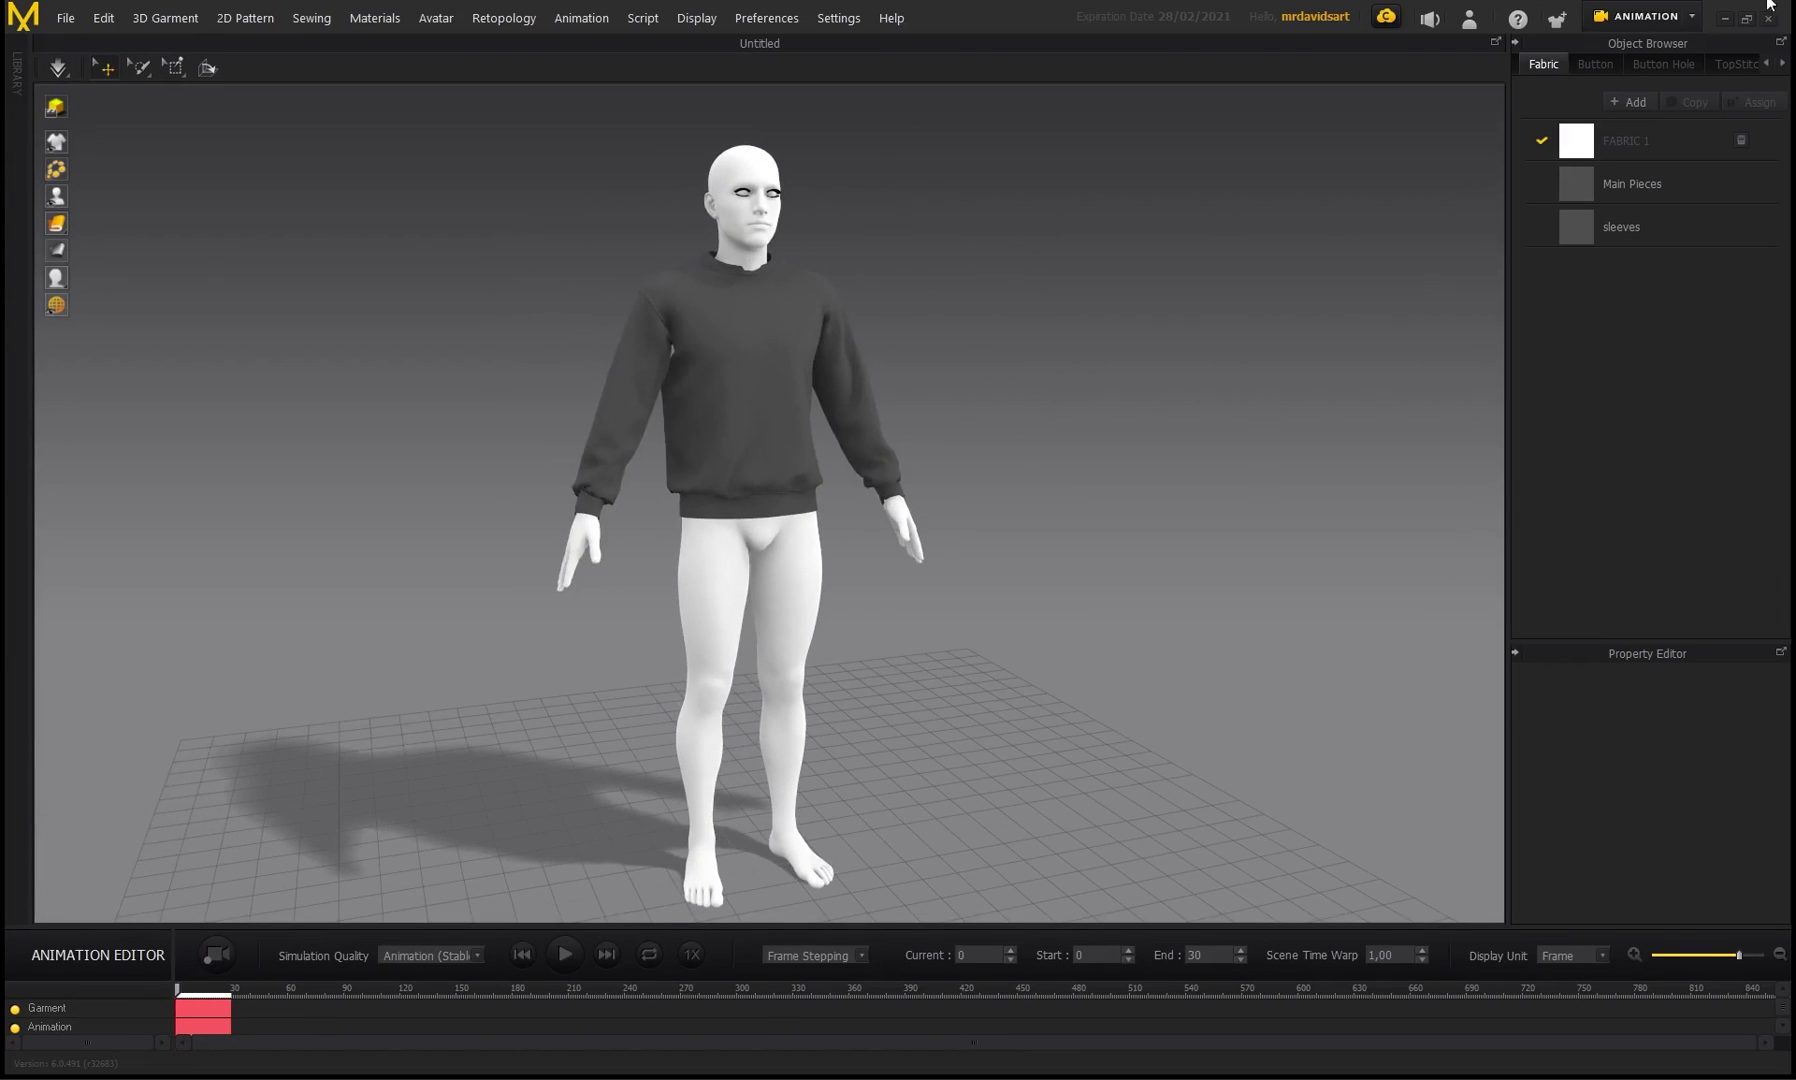
click(1678, 22)
click(1640, 41)
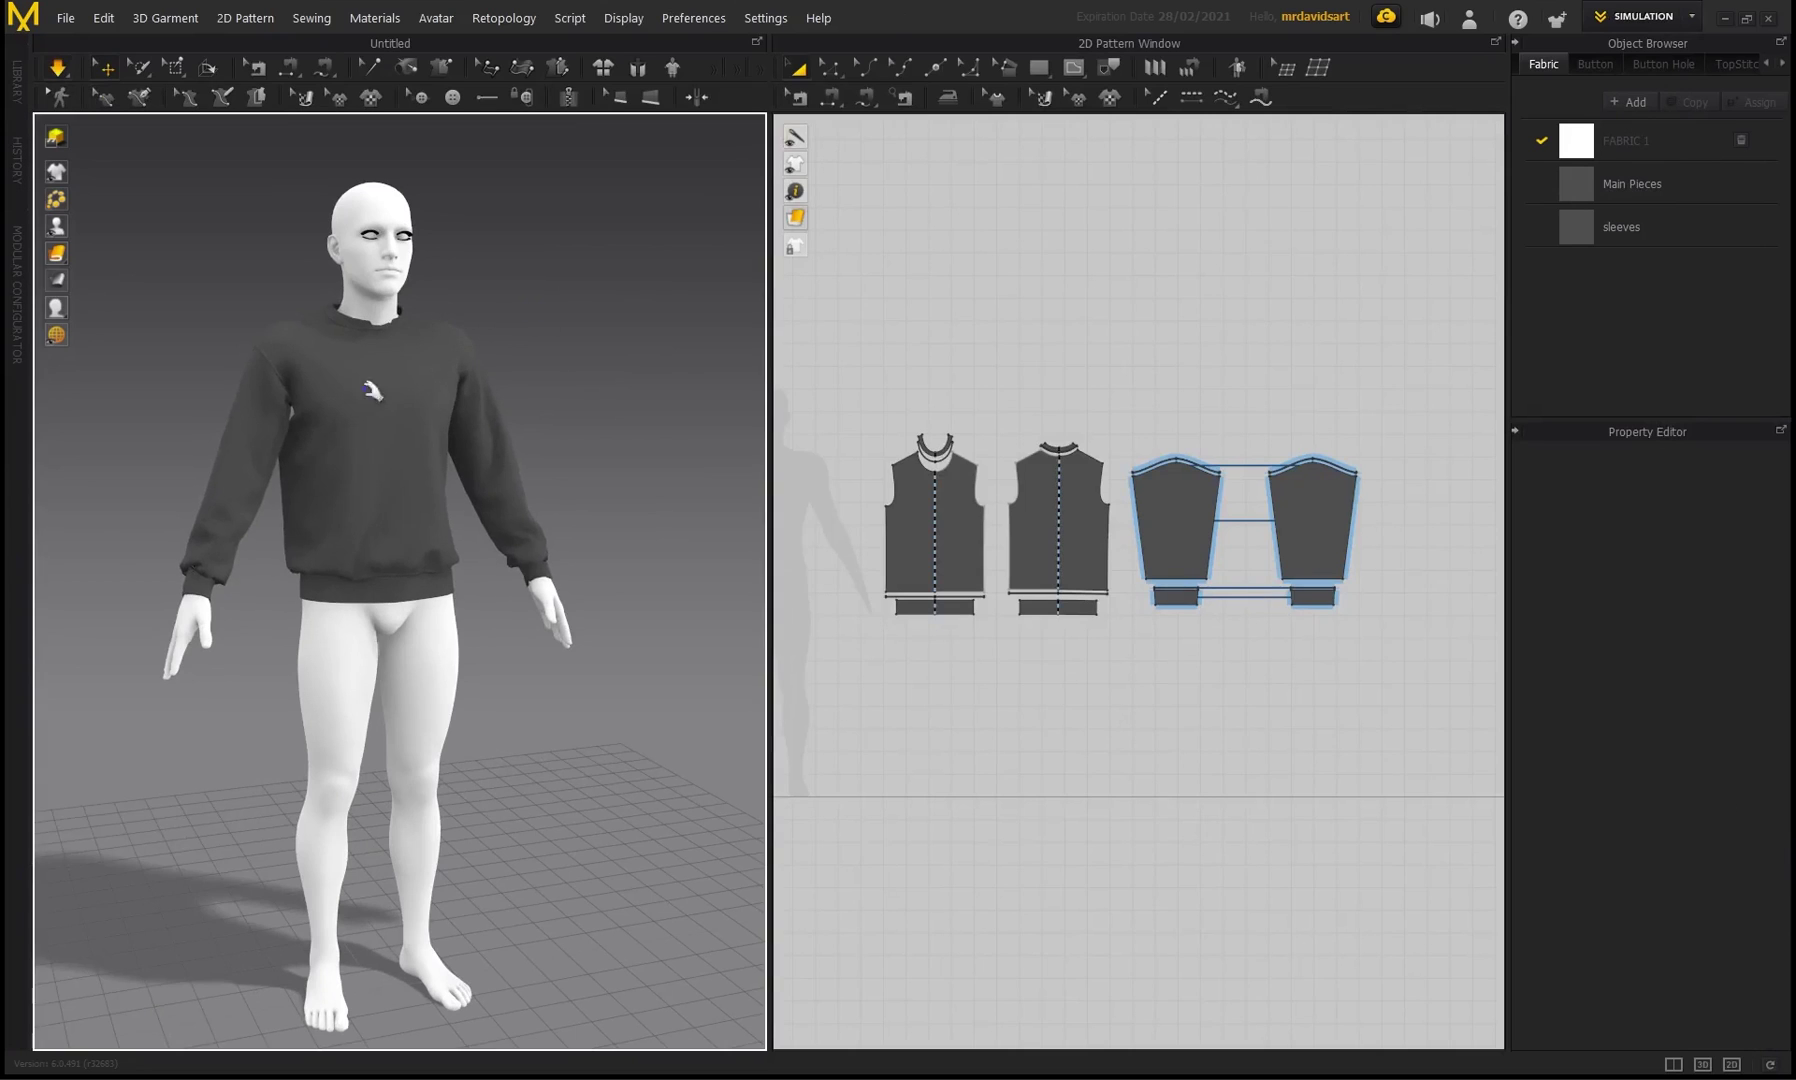
- Select and deselect the sweatshirt's front torso panel while orbiting the view
click(361, 478)
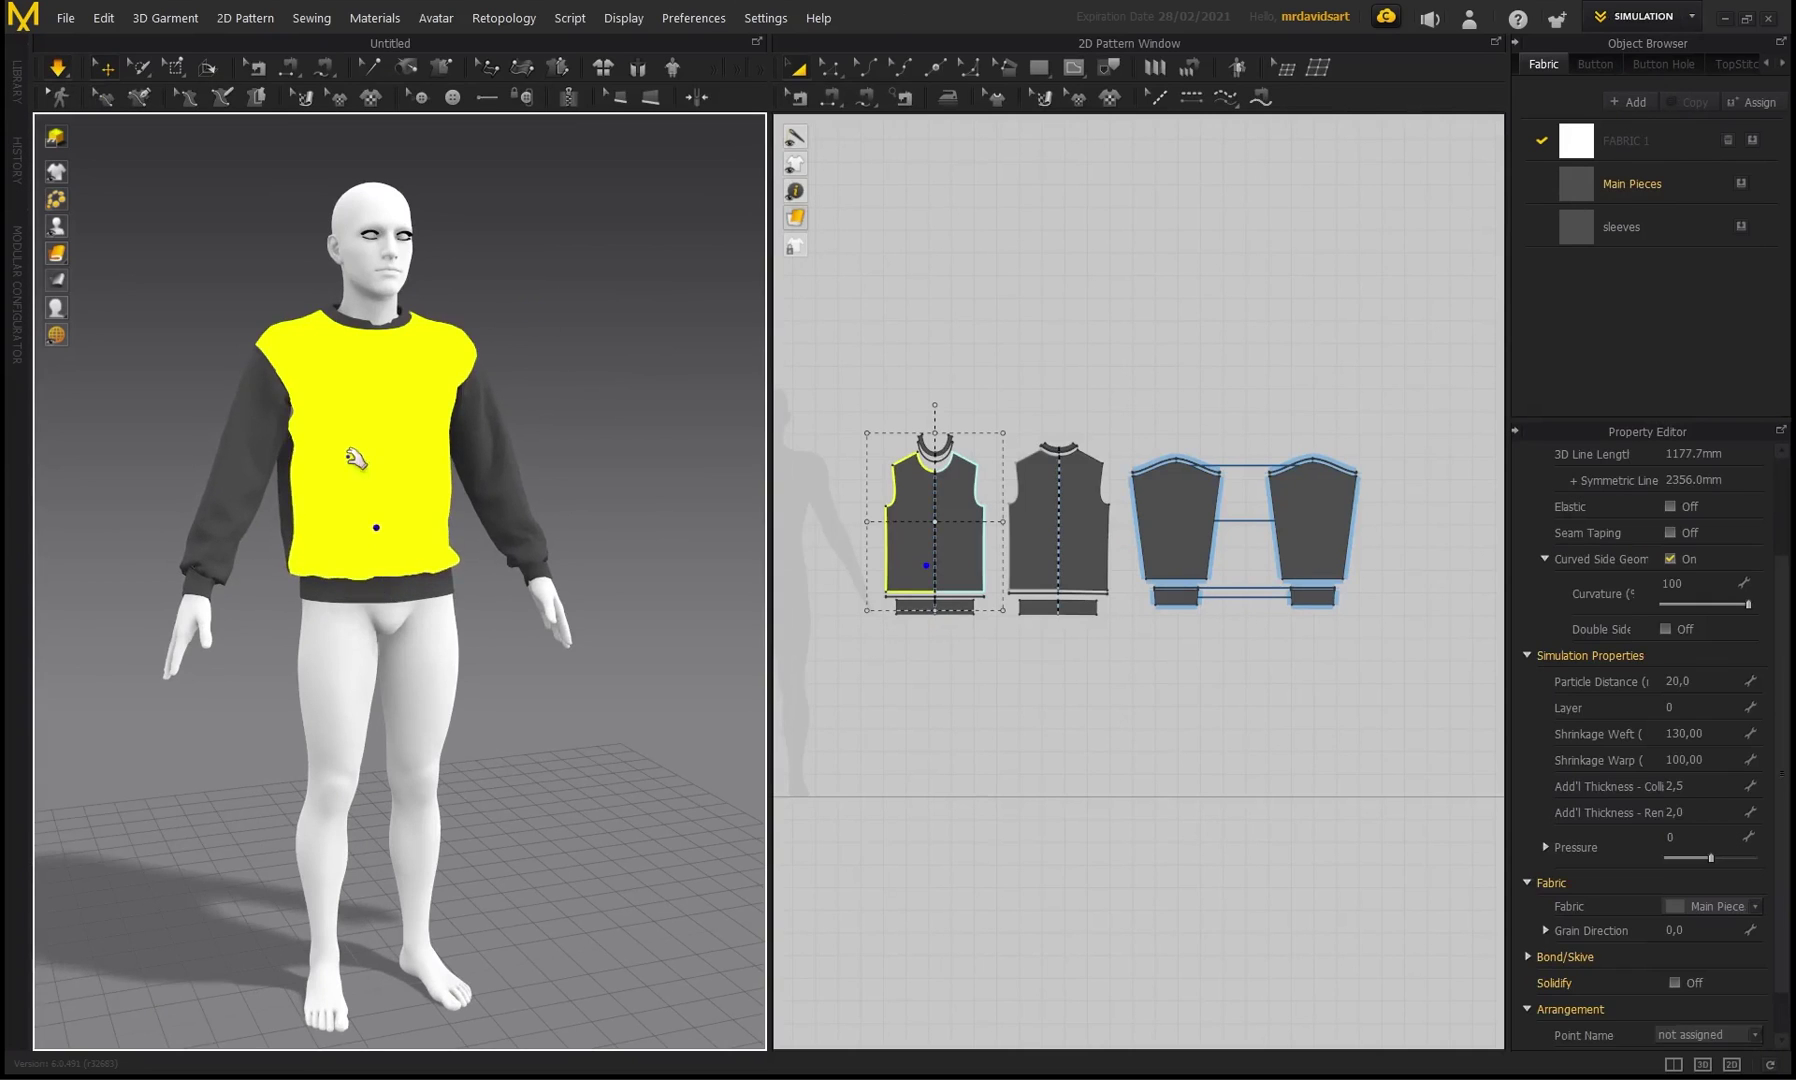
click(598, 316)
click(427, 521)
mouse_move(482, 276)
right_down()
mouse_move(621, 265)
mouse_move(593, 265)
mouse_move(673, 293)
right_up()
click(550, 260)
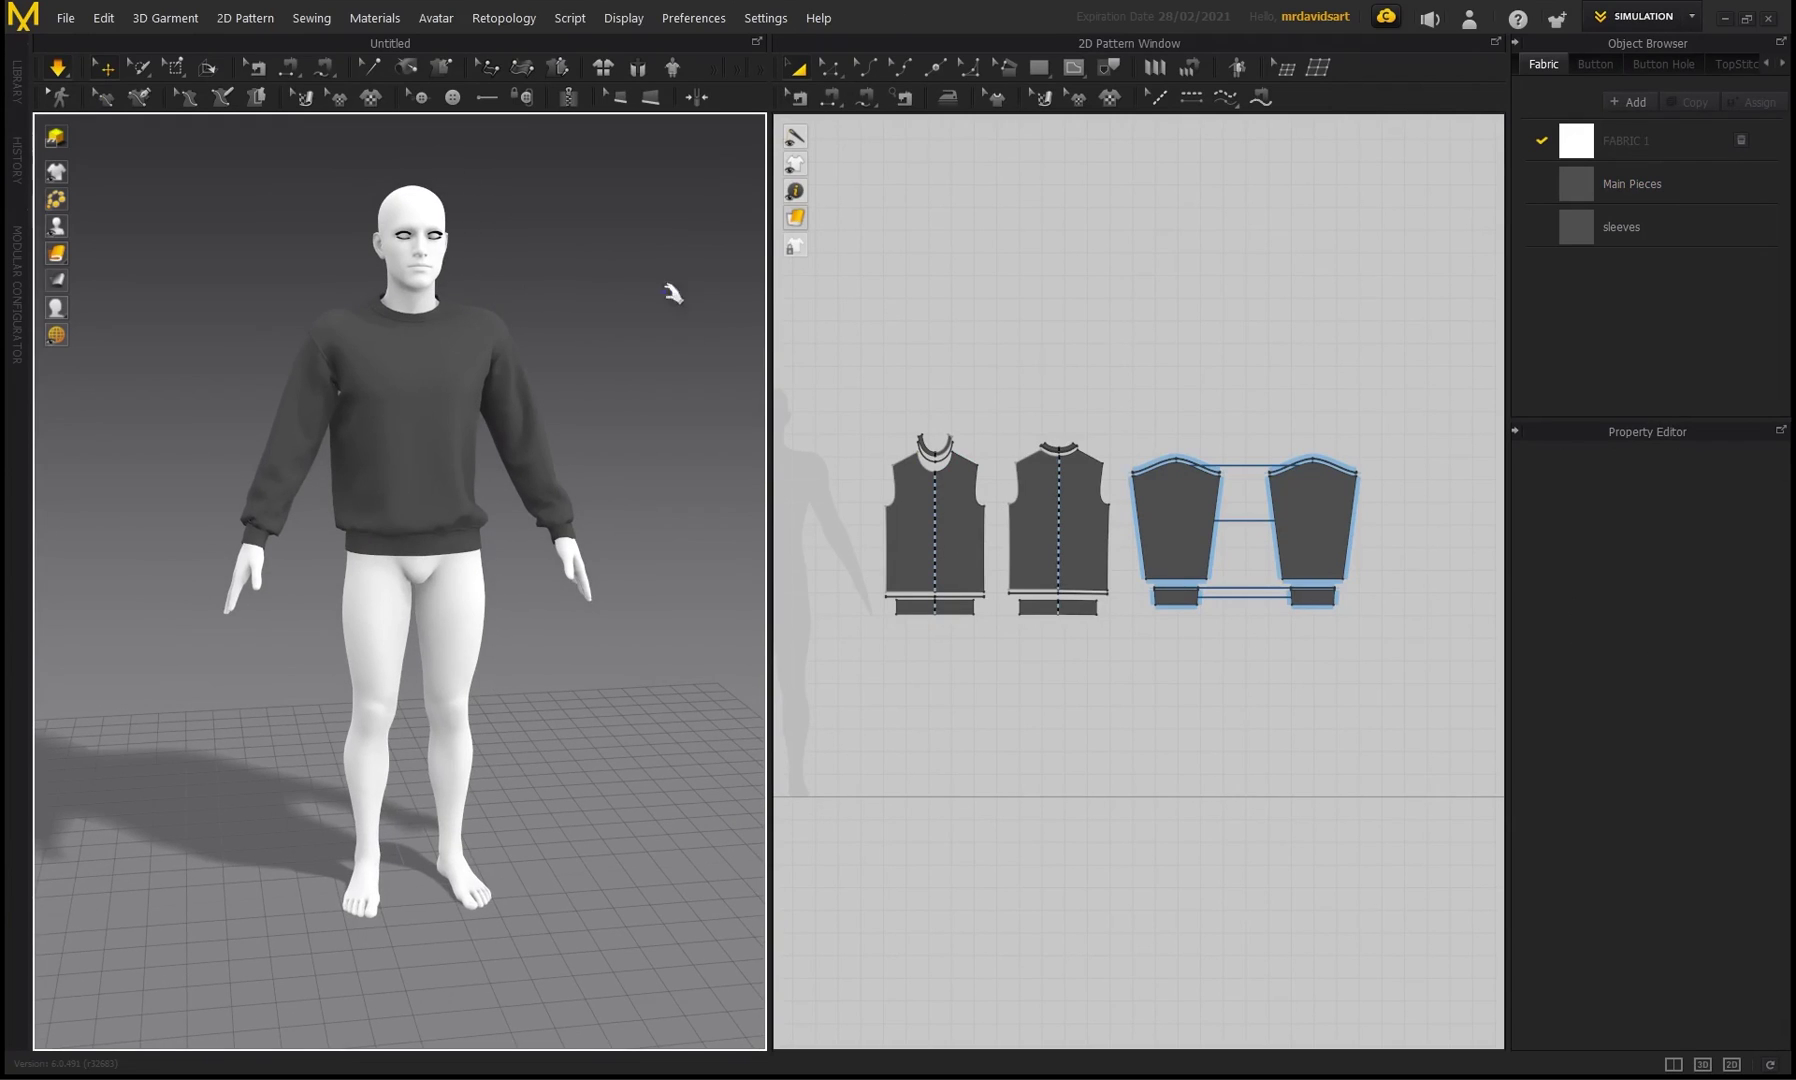
- Re-record the garment simulation in the Animation workspace, then rewind and replay into the flex
click(1692, 17)
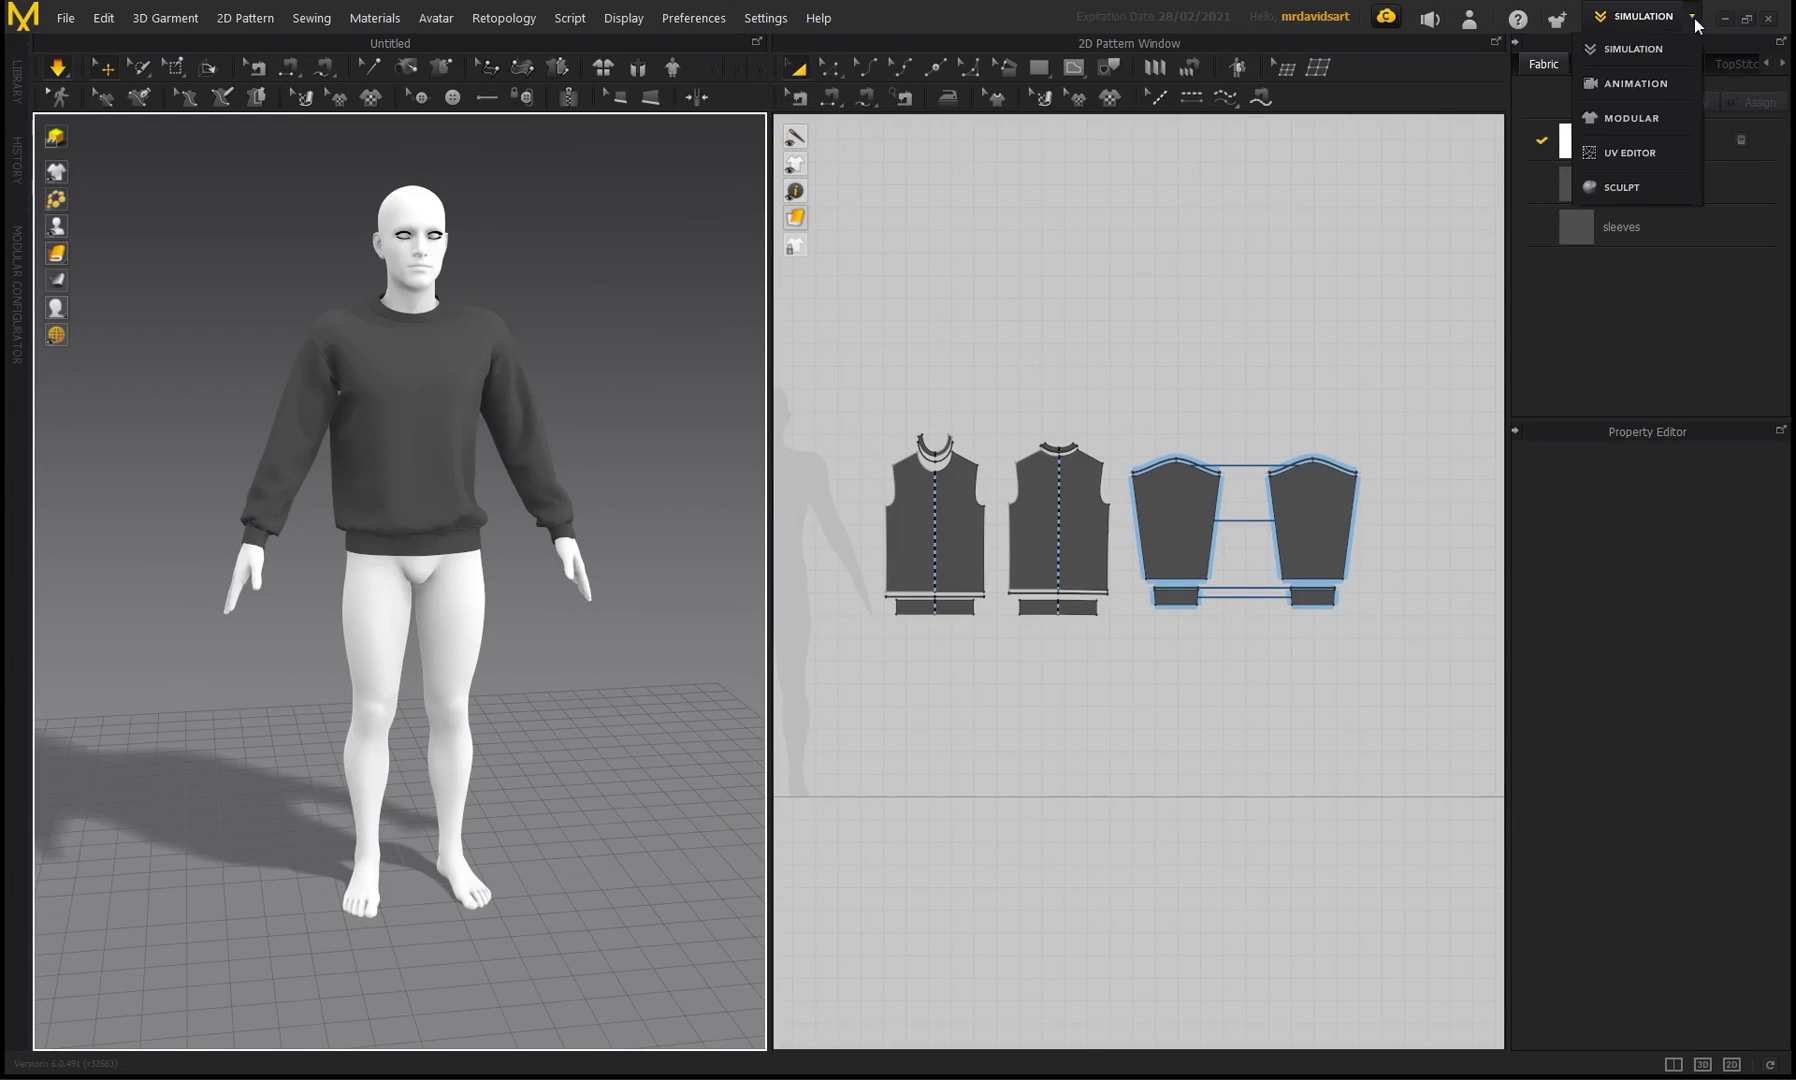
click(1628, 83)
drag(179, 995, 233, 1008)
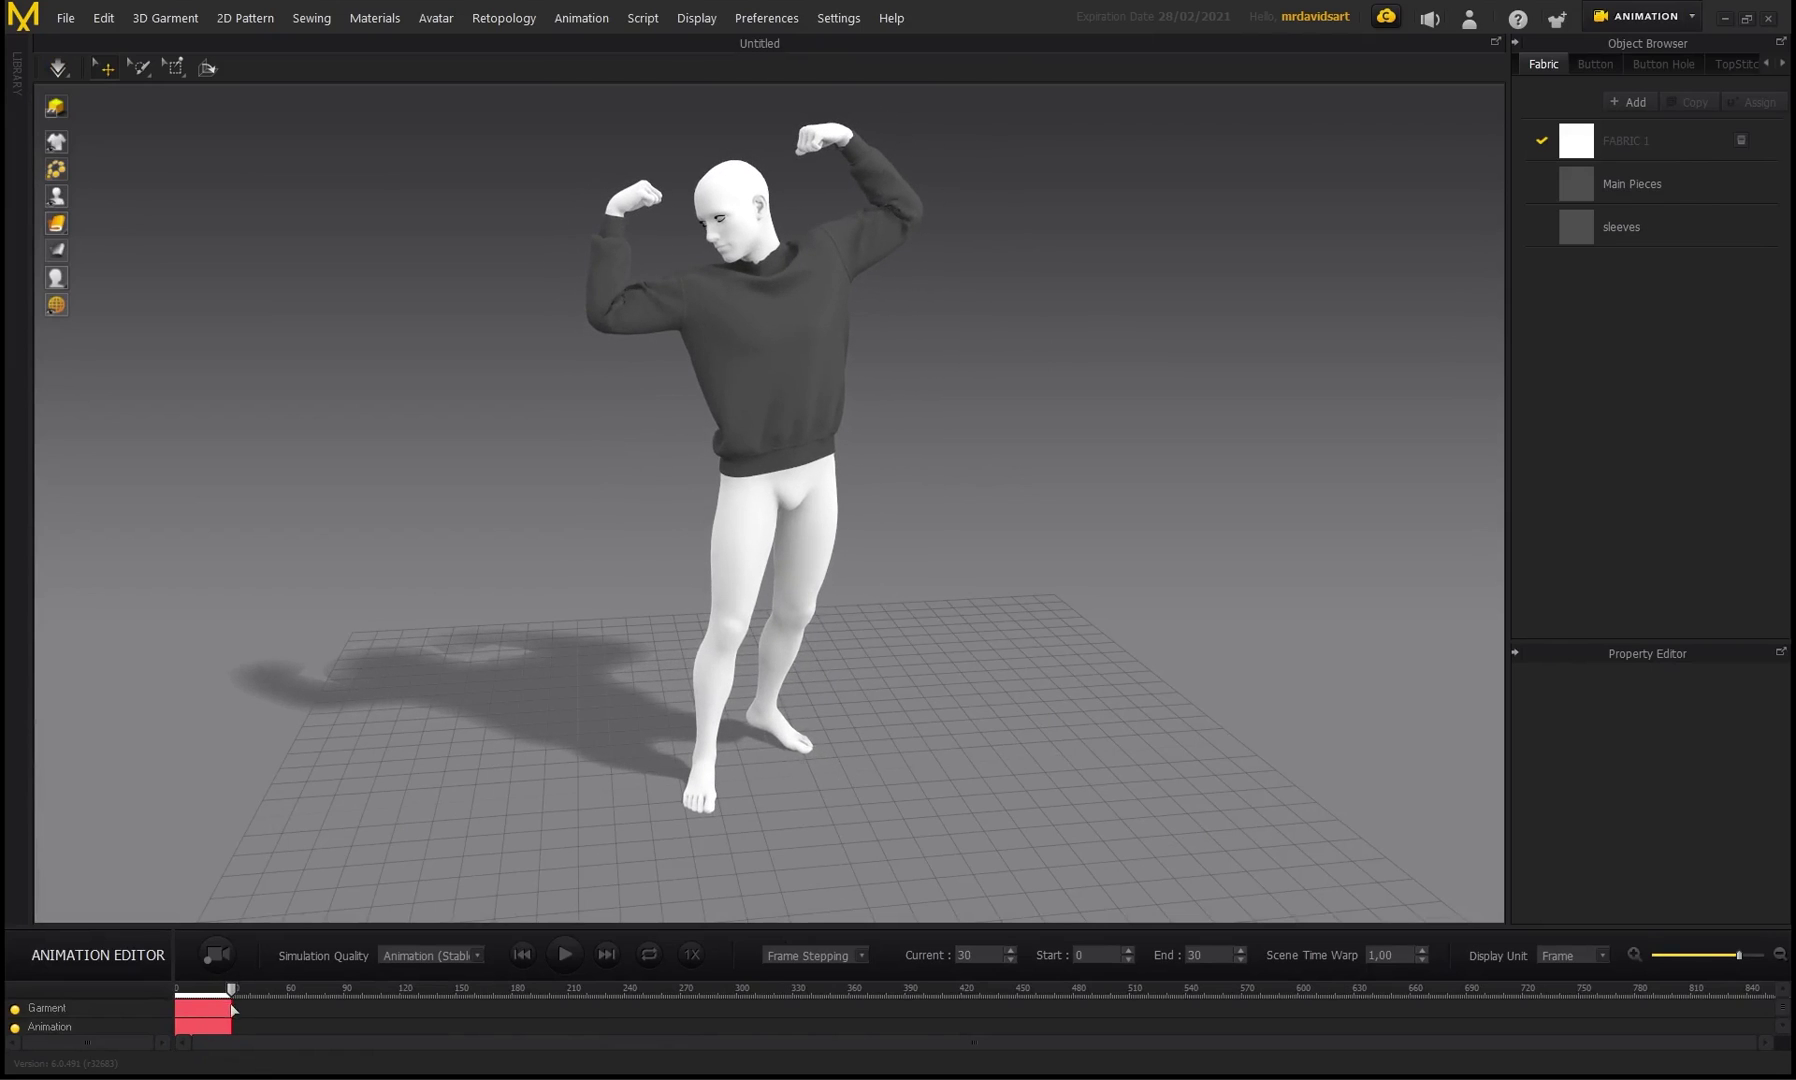
click(58, 67)
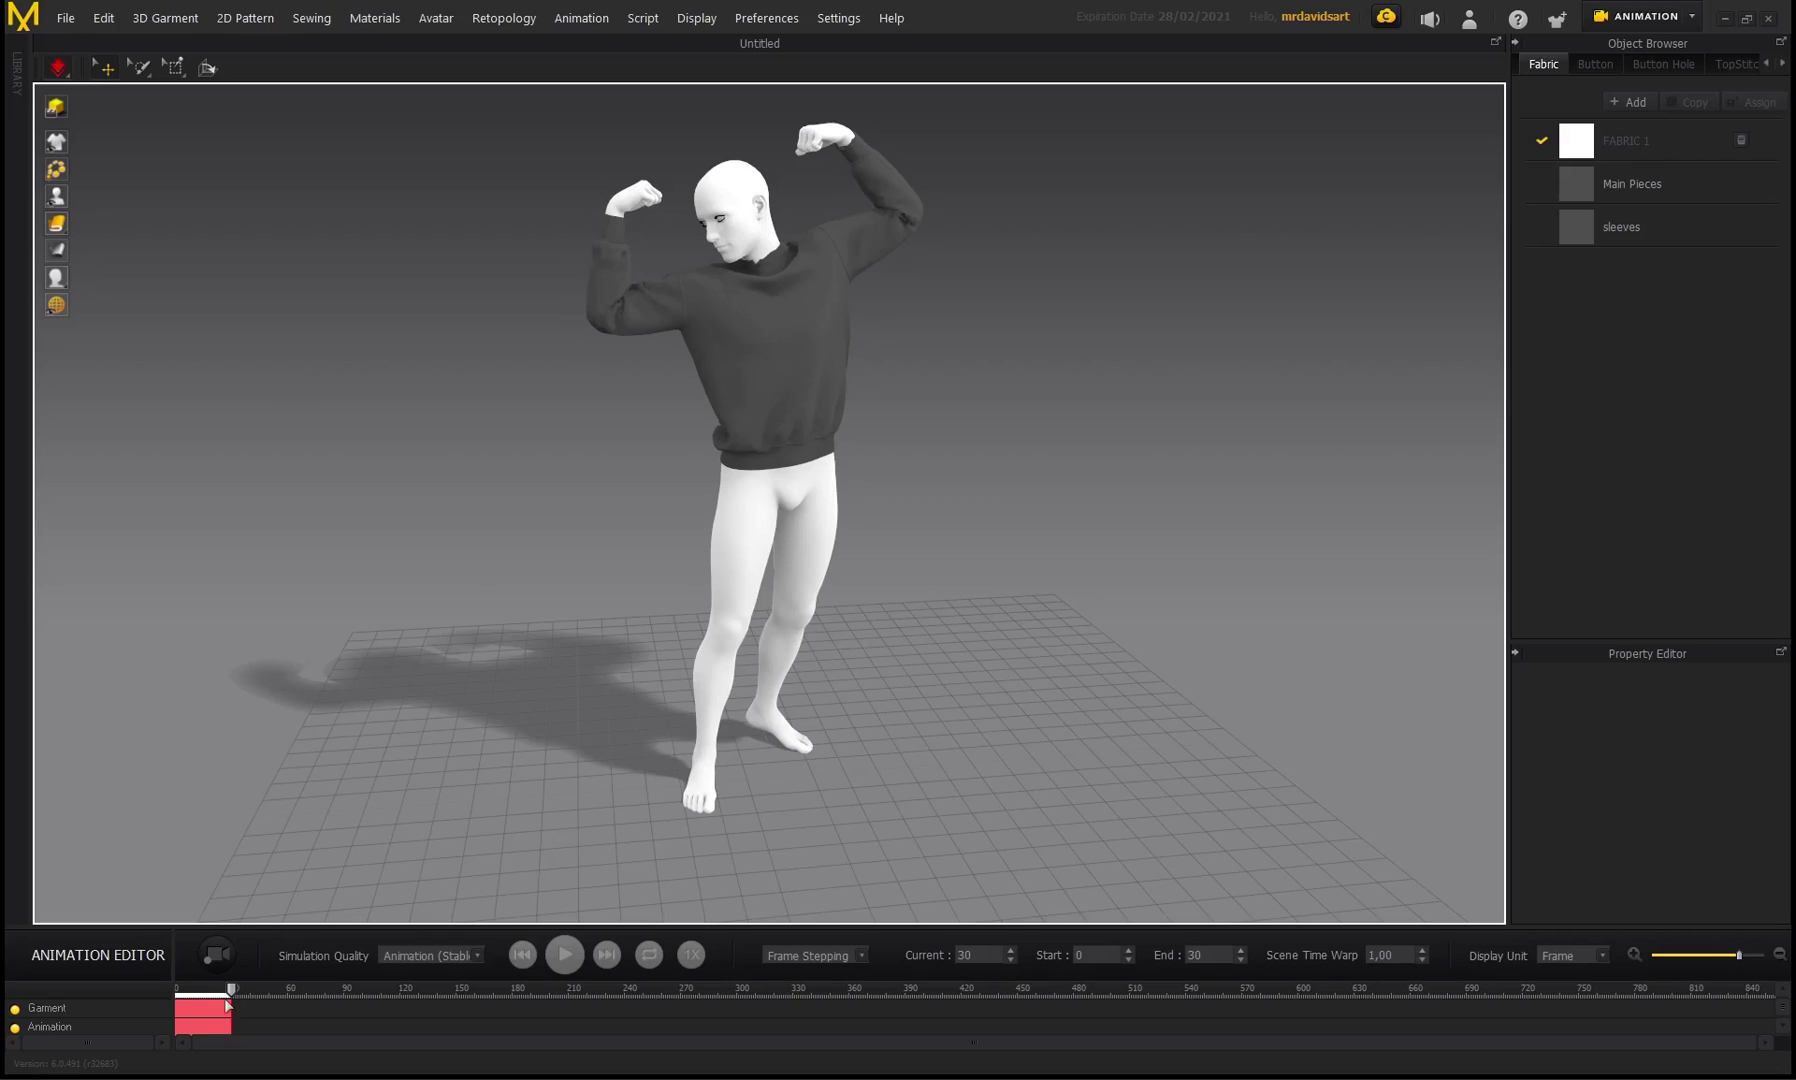
key(space)
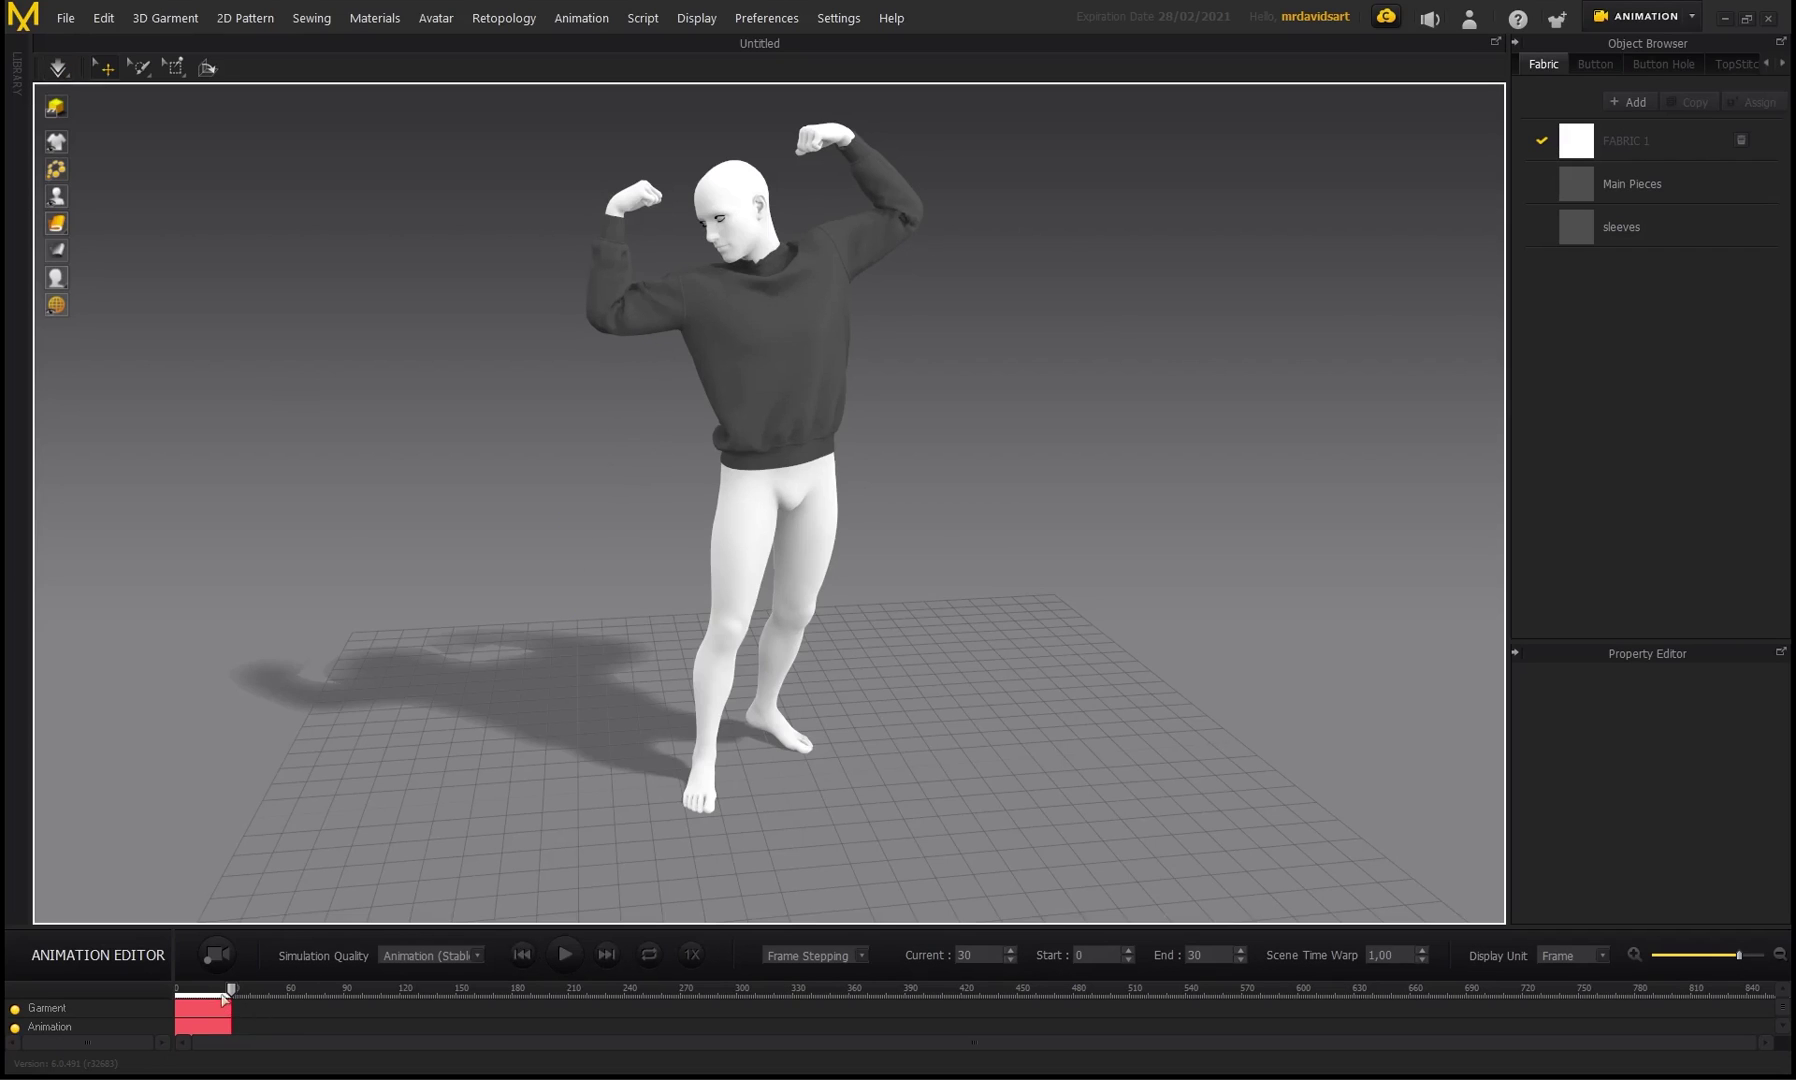
drag(222, 995, 155, 998)
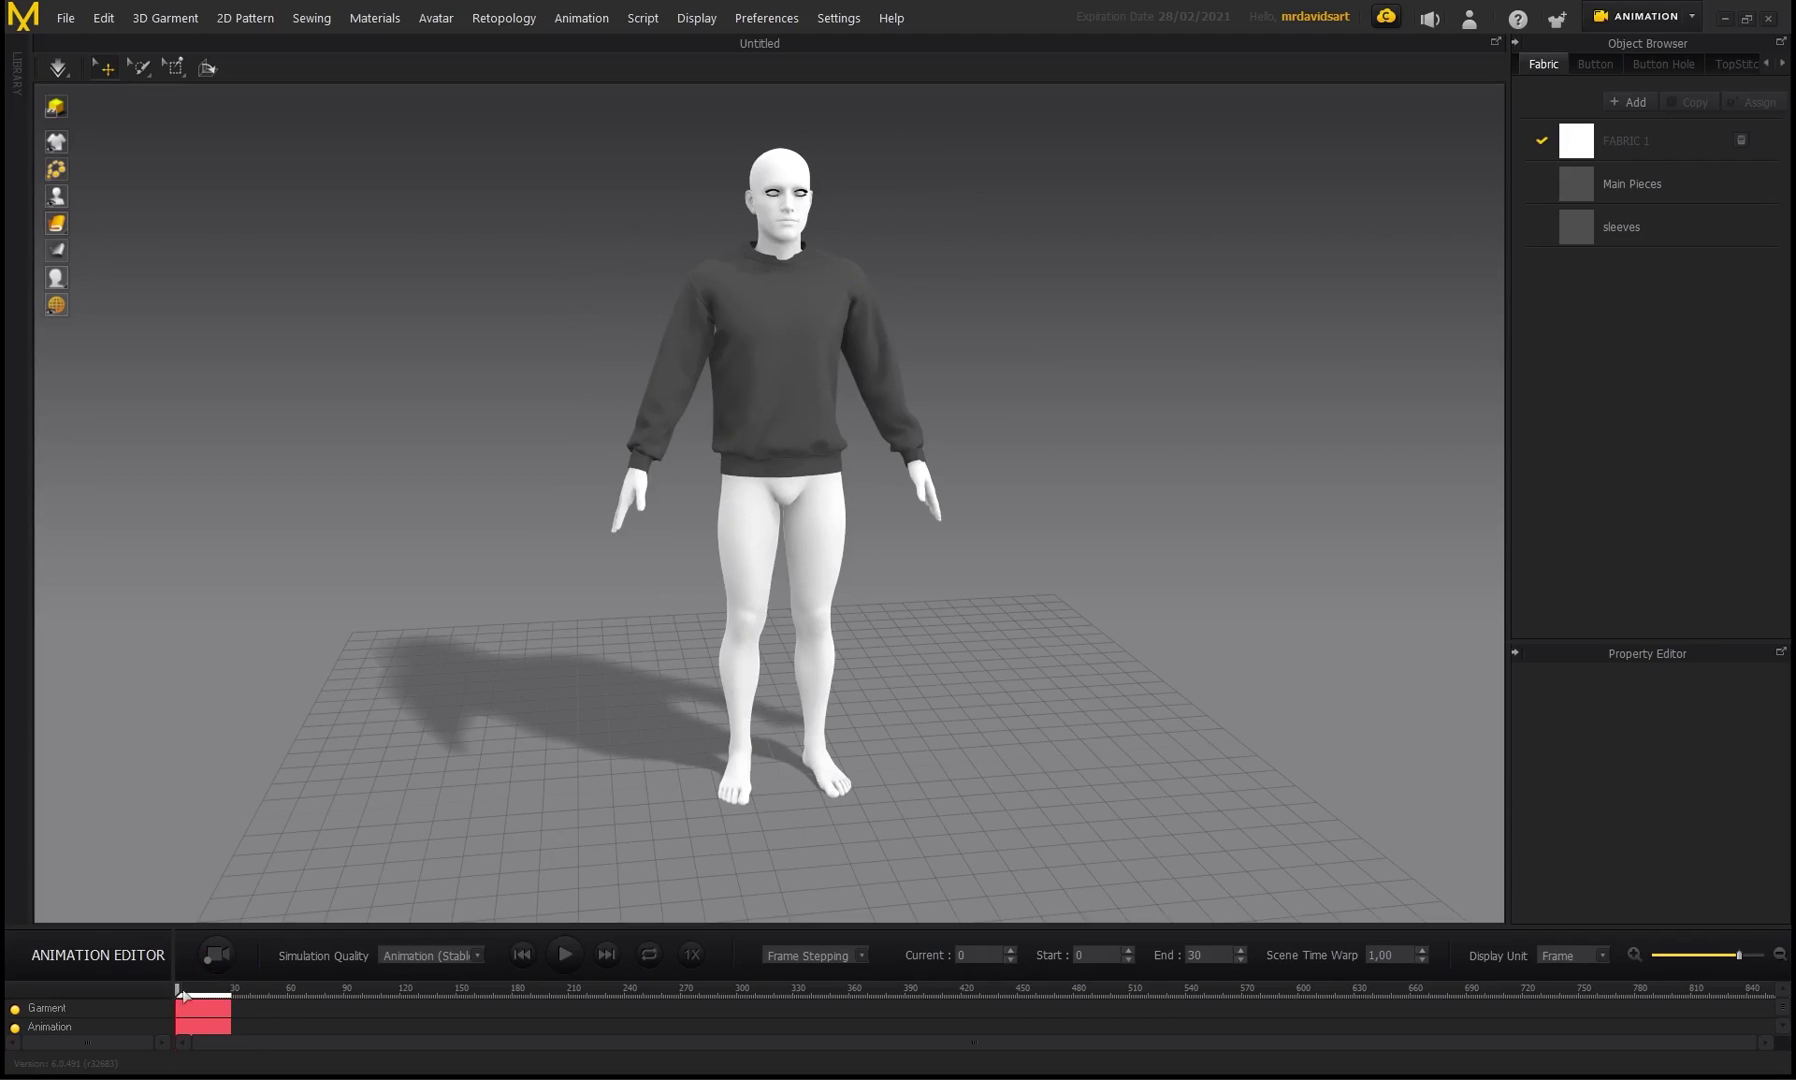
drag(182, 995, 146, 1006)
- Review the sweatshirt at frame 23 from several angles, then return to the Simulation workspace
scroll(690, 513, up, 3)
right_drag(690, 513, 808, 537)
scroll(714, 503, down, 1)
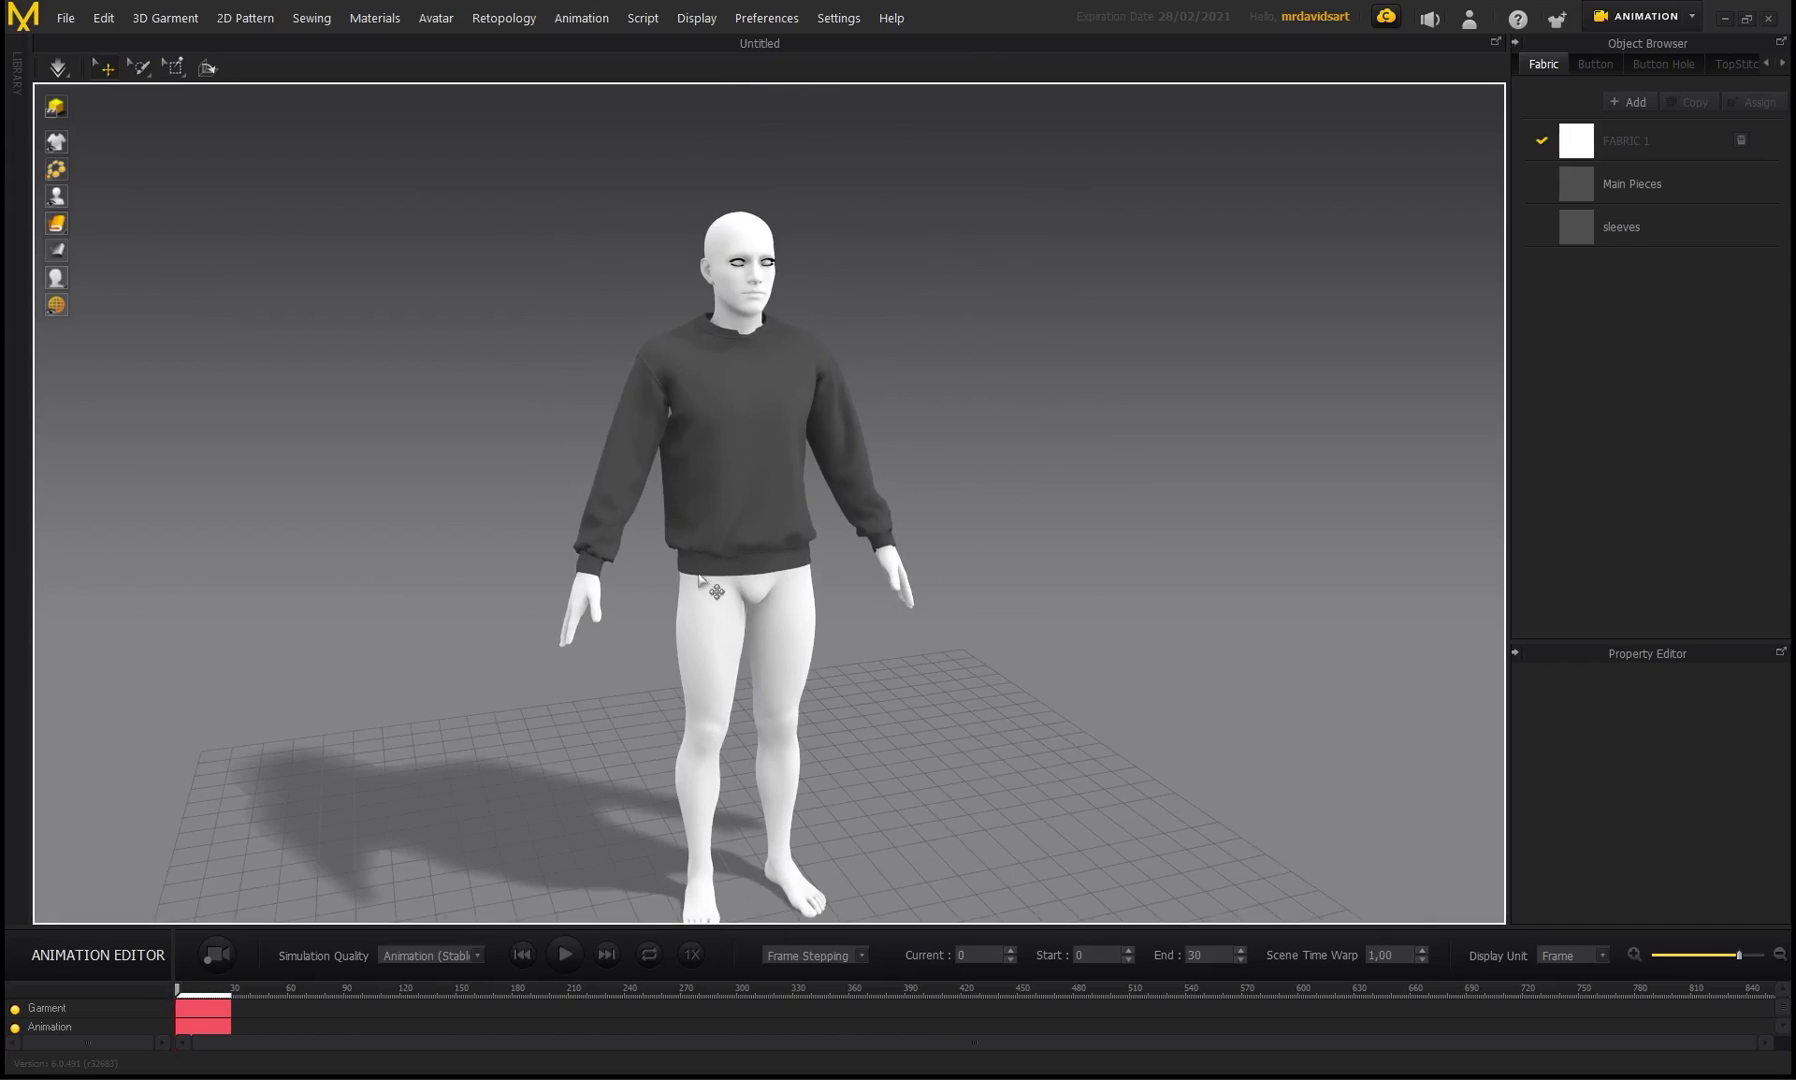
scroll(711, 575, up, 2)
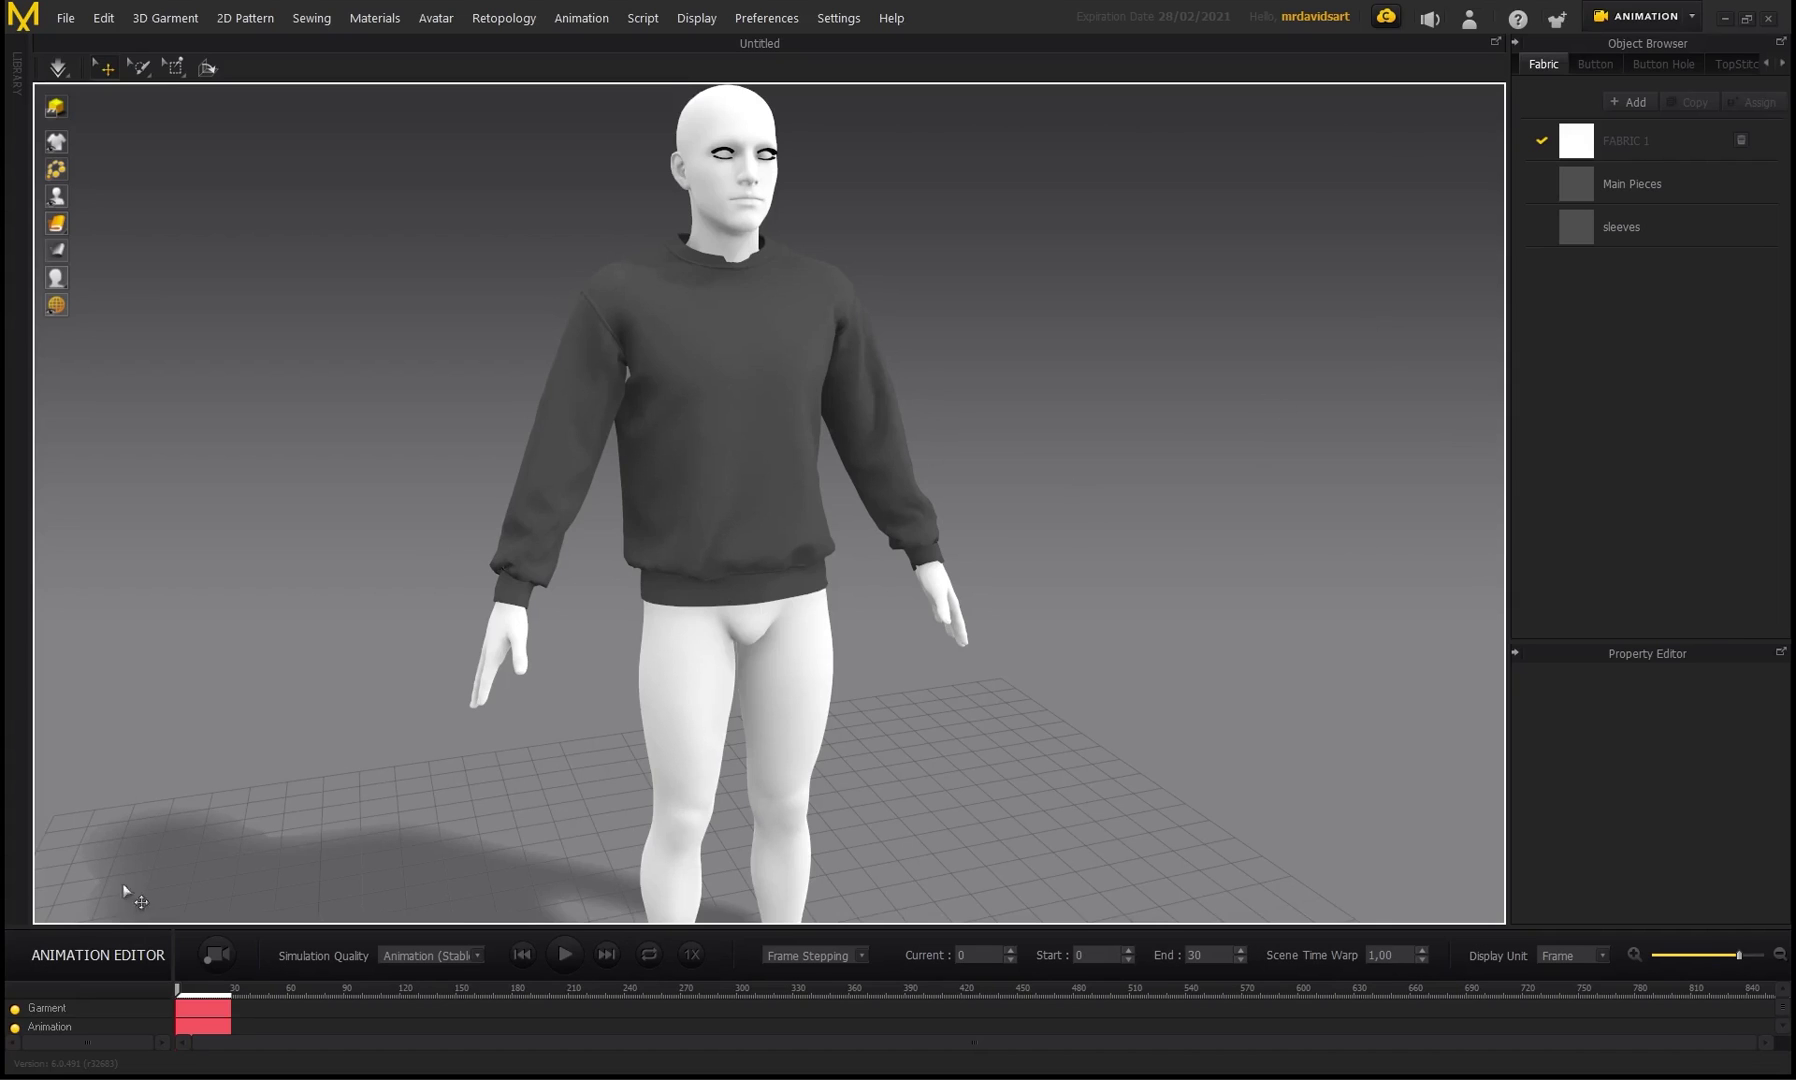
drag(181, 990, 230, 991)
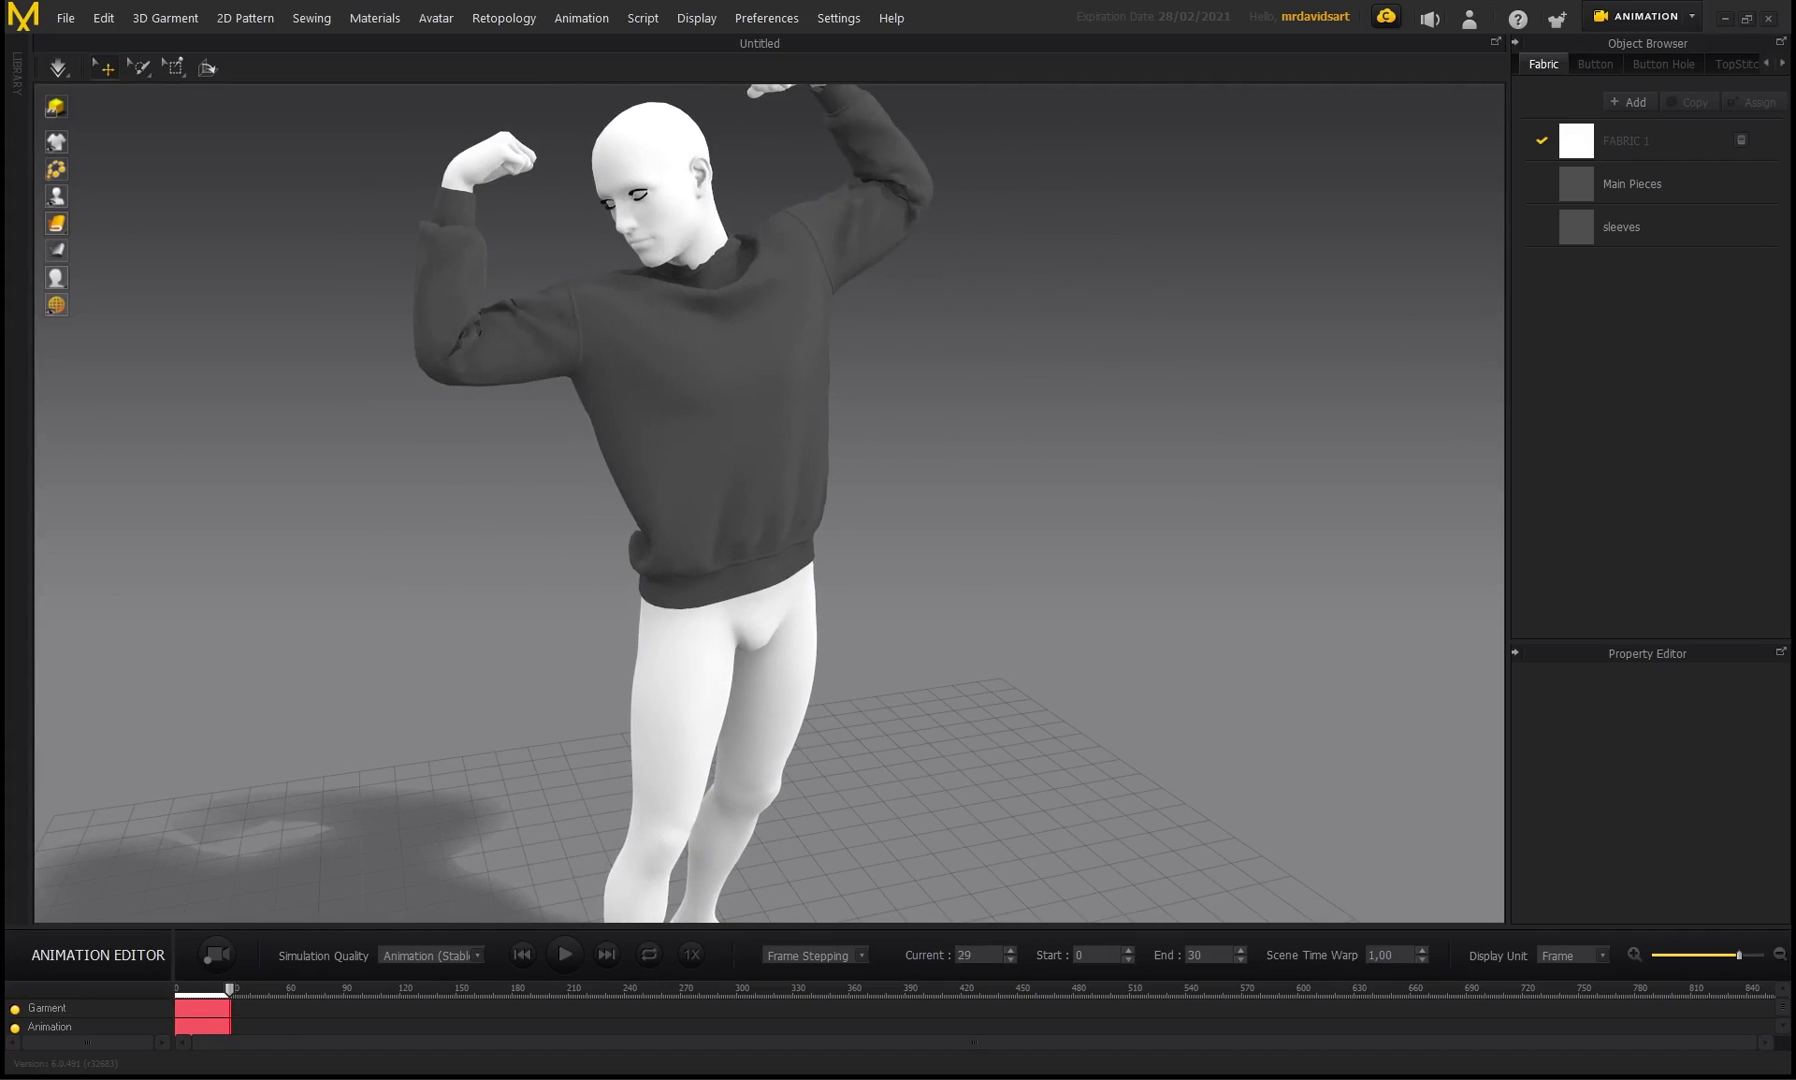
right_drag(721, 561, 652, 493)
click(1645, 16)
click(1630, 46)
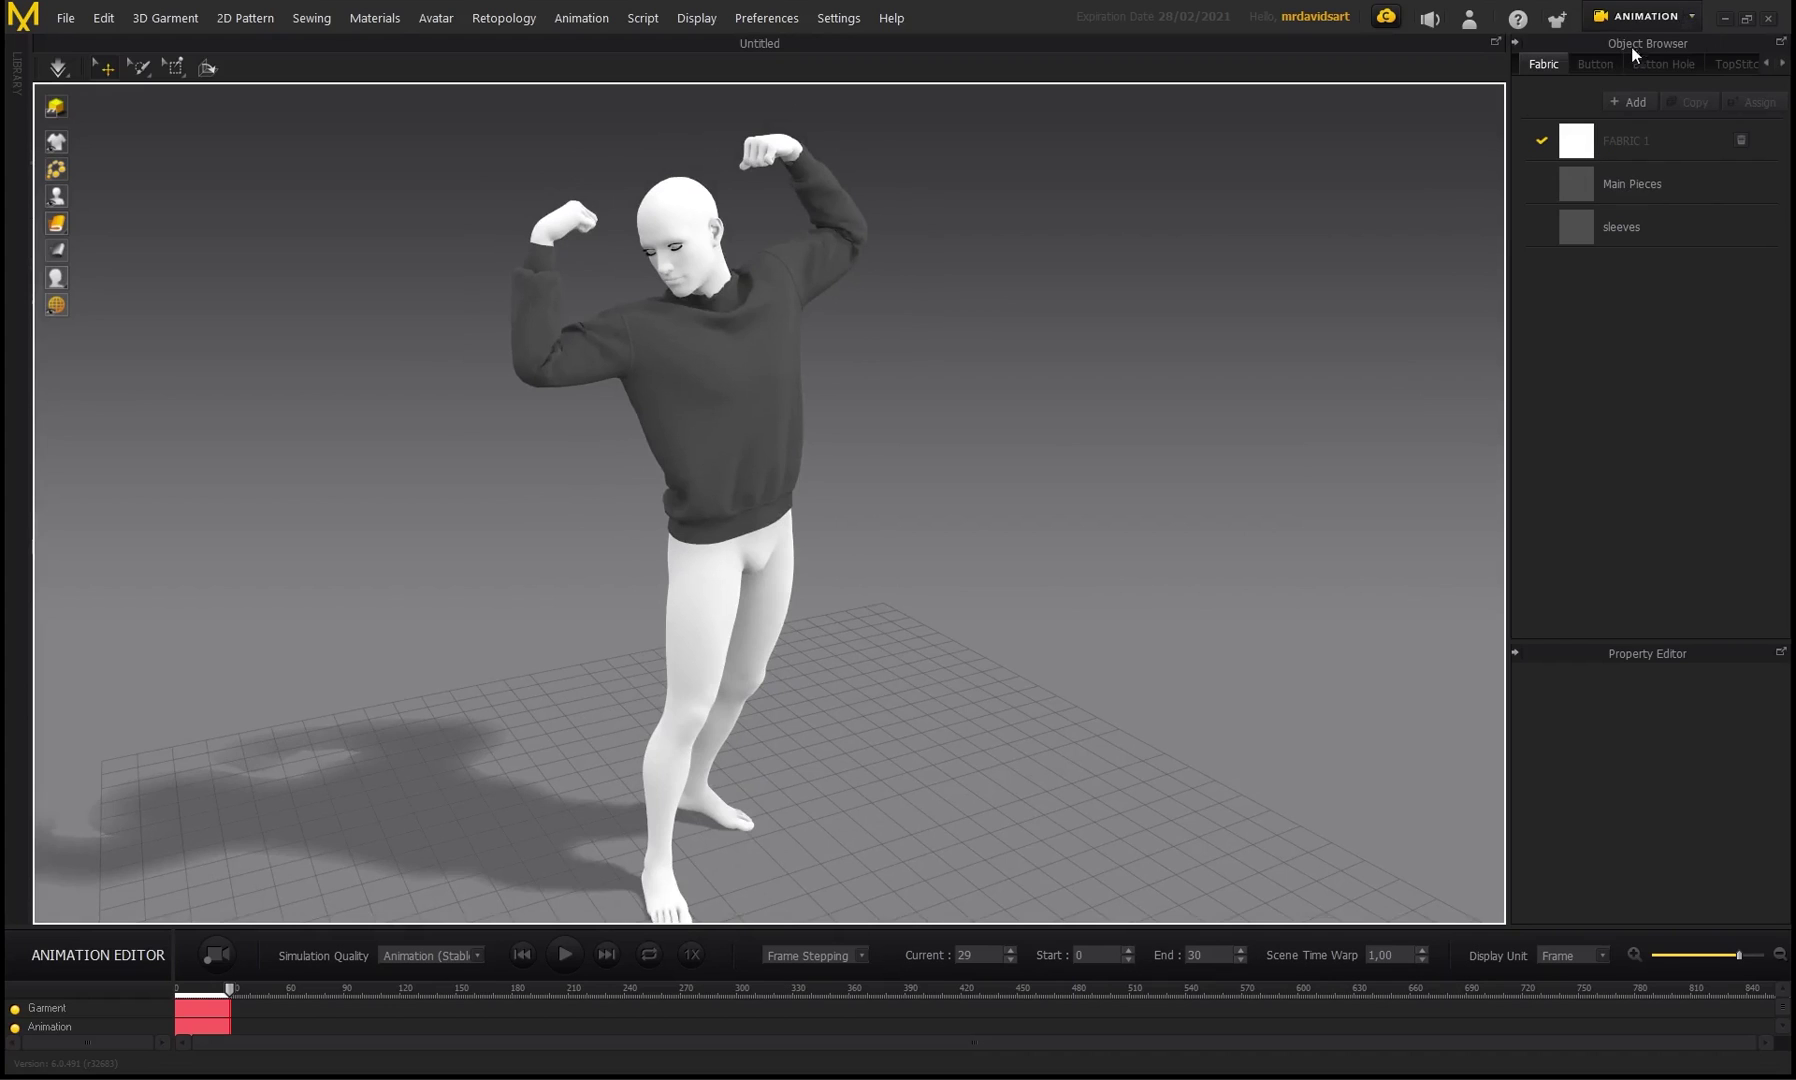
middle_drag(521, 384, 549, 390)
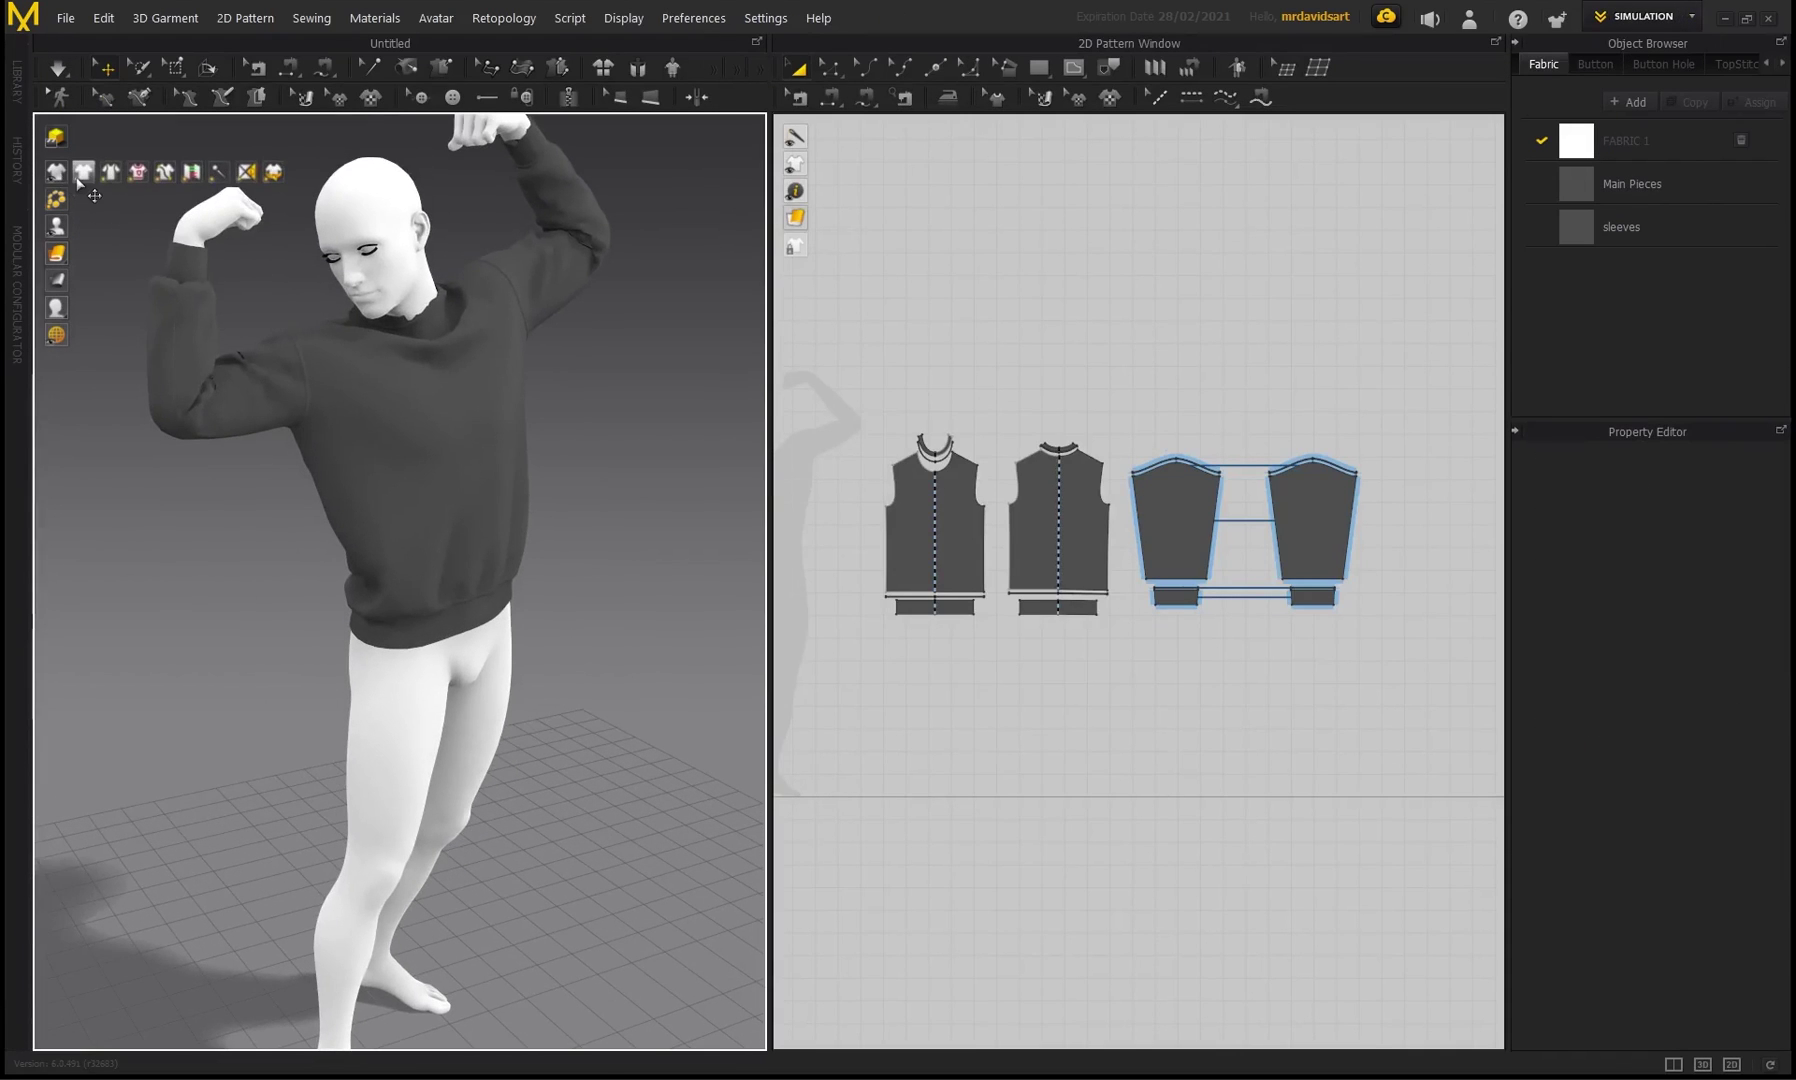
- Hide the sweatshirt and orbit around the bare flexed avatar, including its back
click(84, 174)
mouse_move(438, 303)
right_down()
mouse_move(300, 293)
mouse_move(440, 328)
right_up()
middle_drag(440, 328, 465, 401)
scroll(465, 403, up, 2)
right_drag(465, 403, 491, 396)
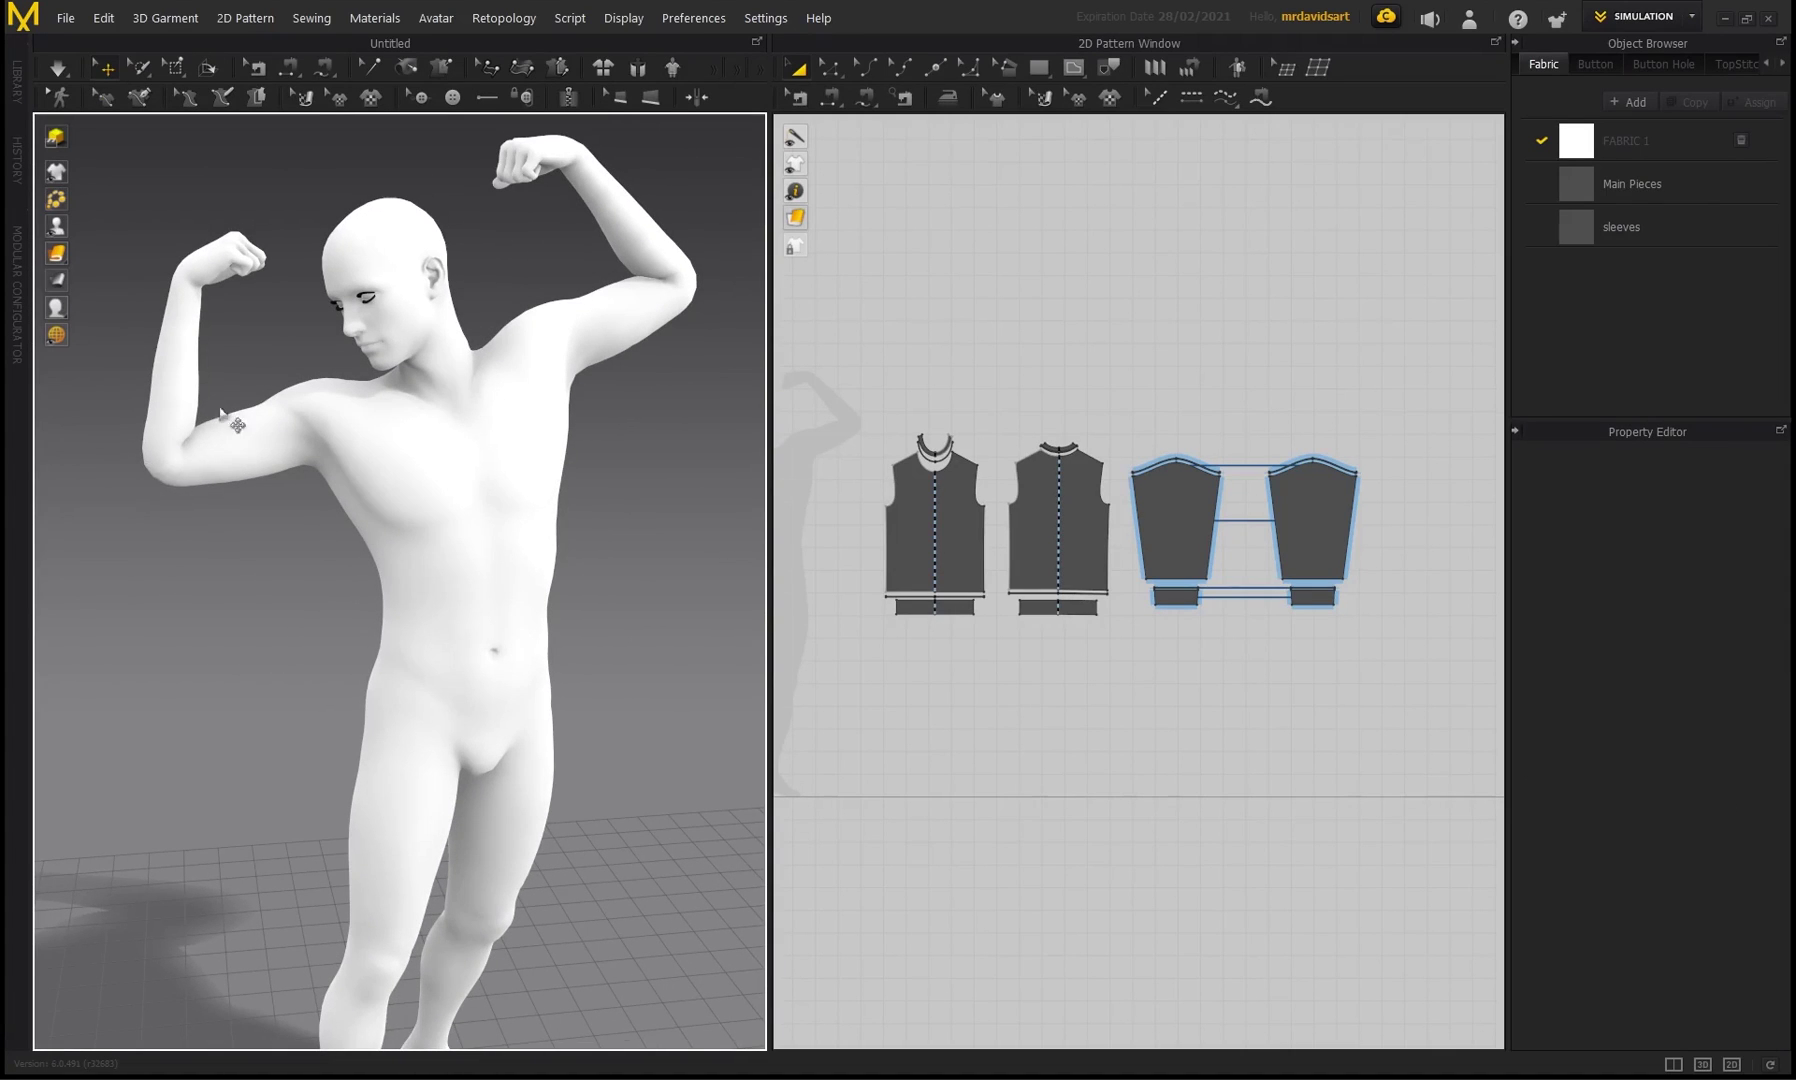
mouse_move(303, 490)
right_down()
mouse_move(470, 480)
mouse_move(318, 500)
right_up()
scroll(318, 501, down, 4)
middle_drag(352, 512, 374, 455)
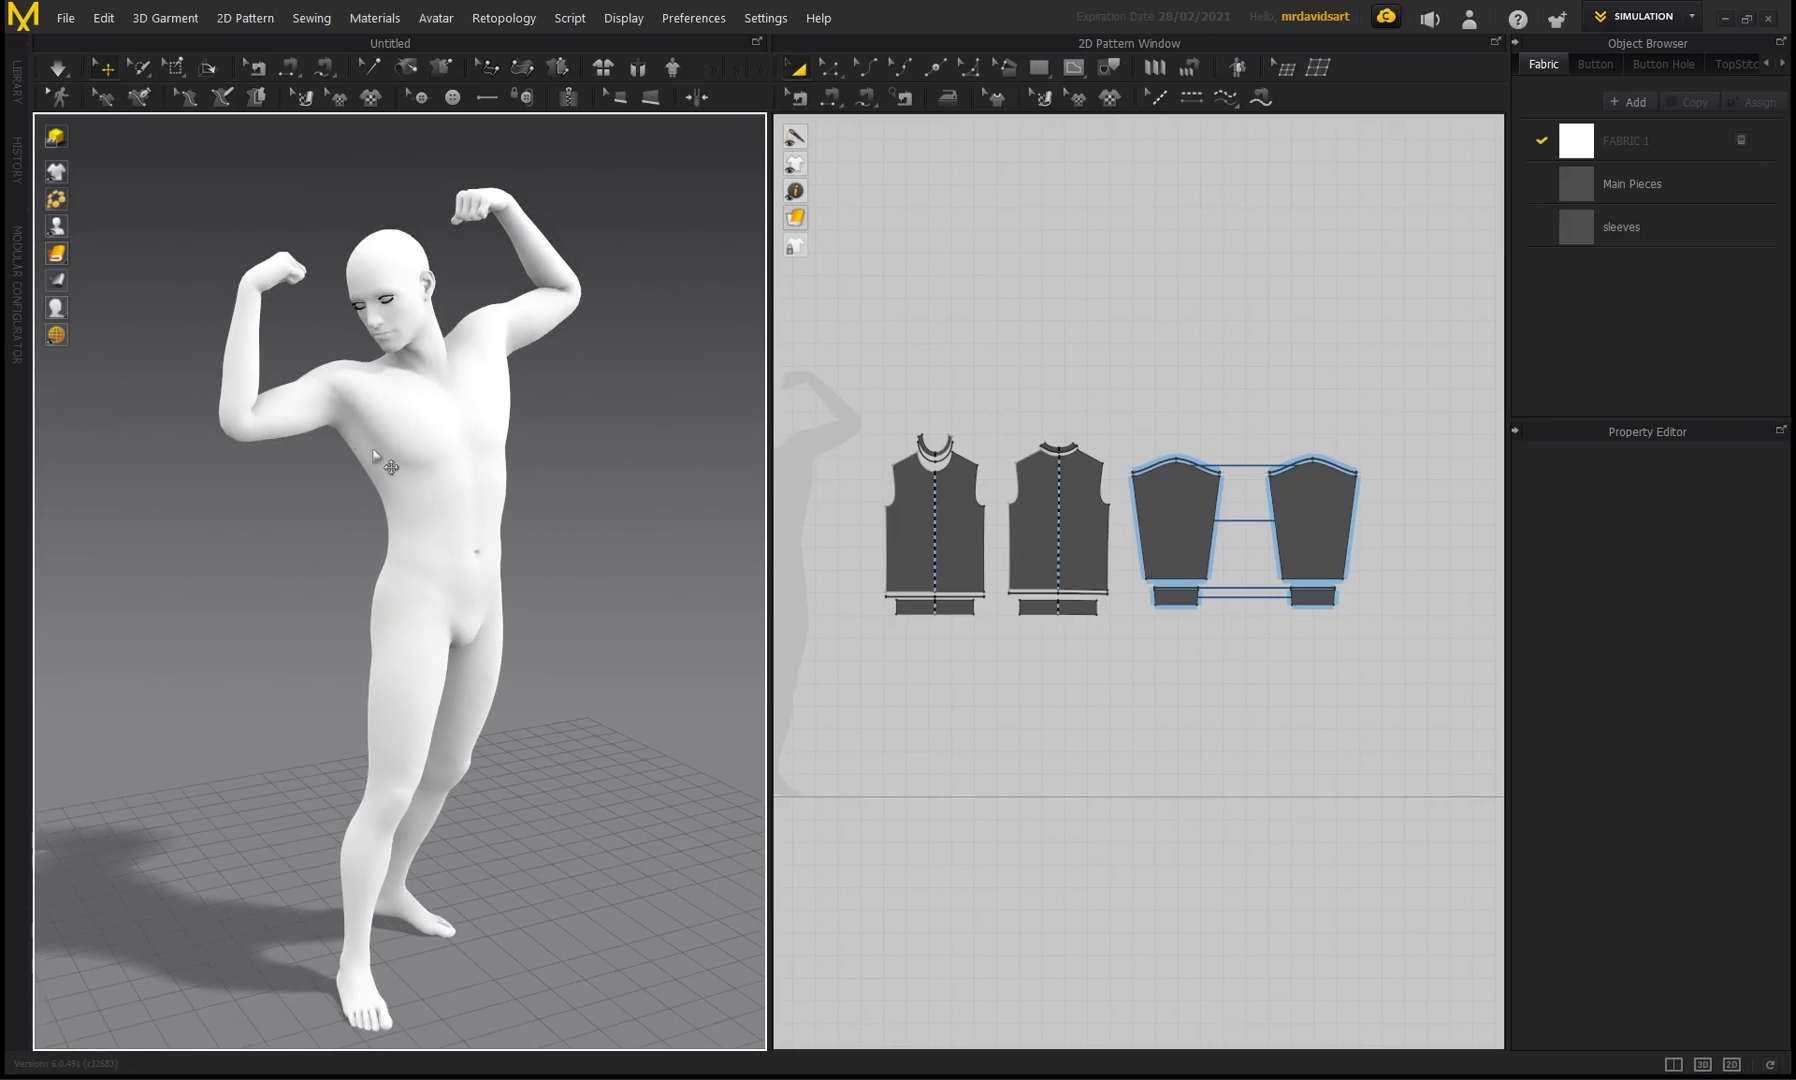
- Flip between the Animation and Simulation workspaces, then show the sweatshirt again and open the Avatar menu
click(1688, 18)
click(1620, 82)
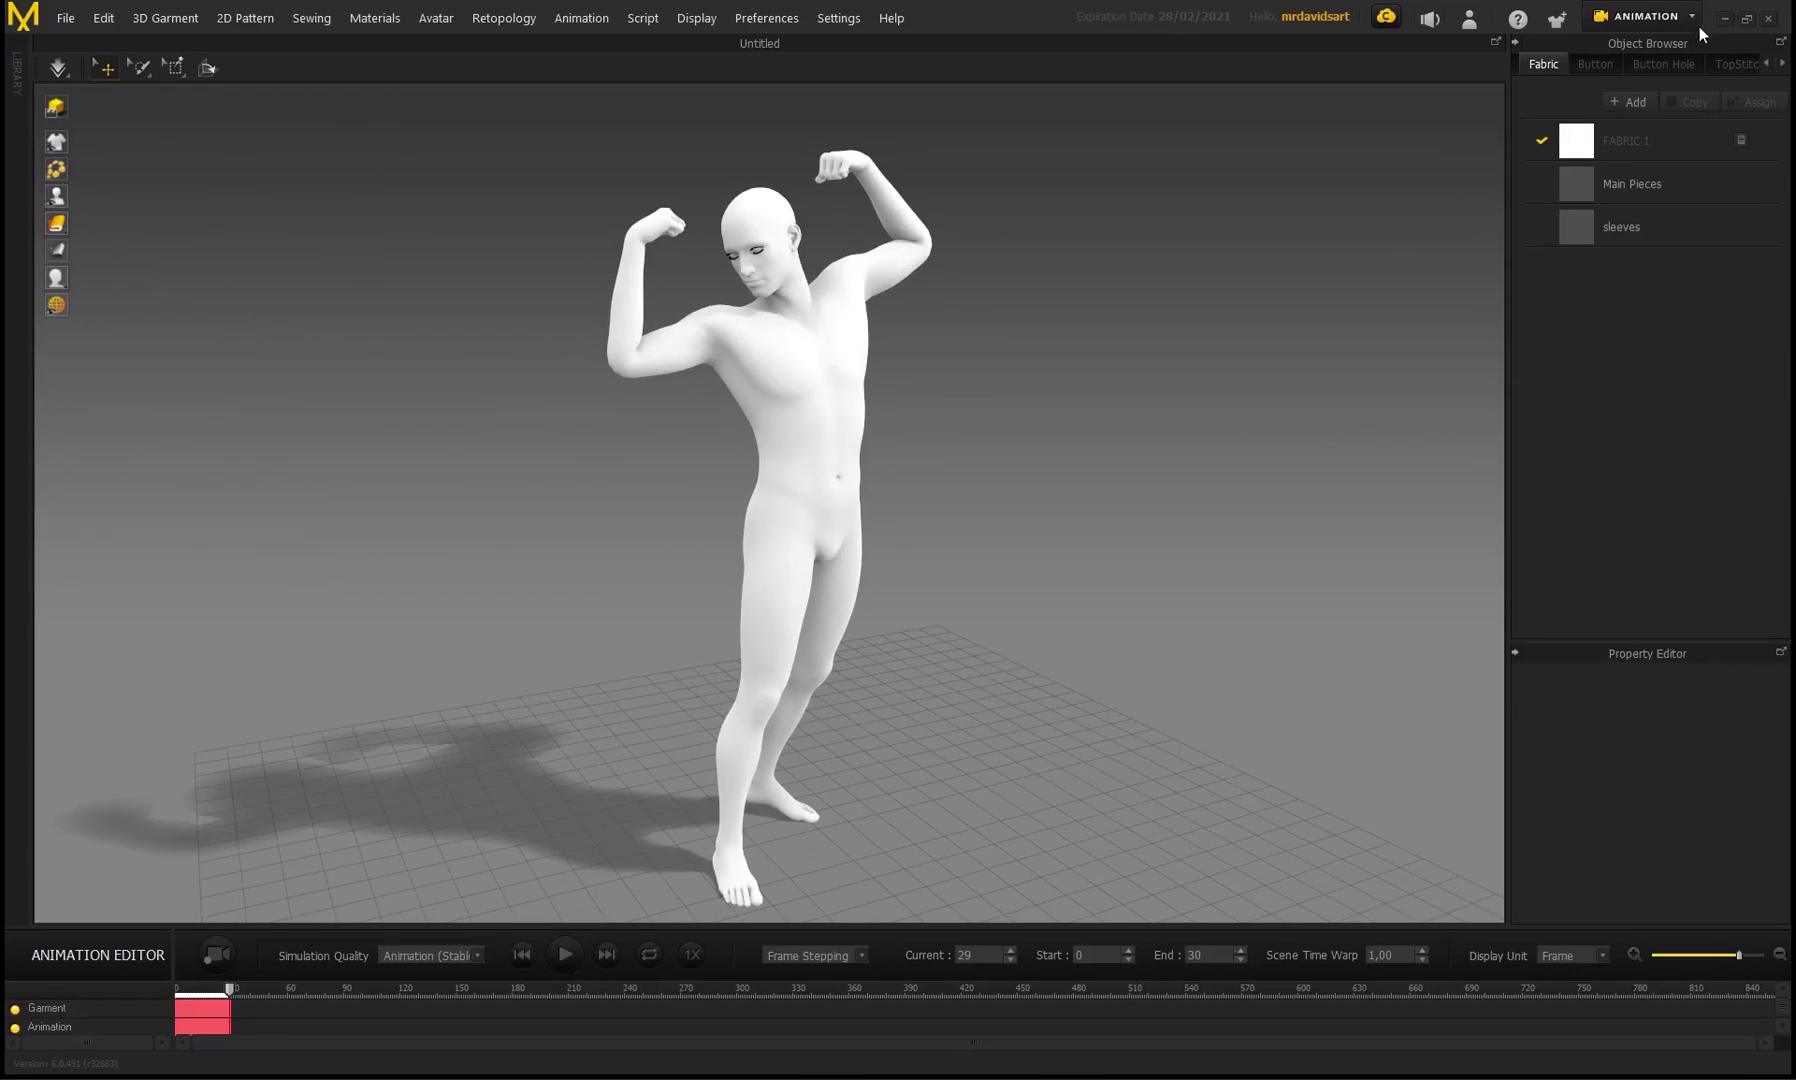
click(1690, 16)
click(1625, 48)
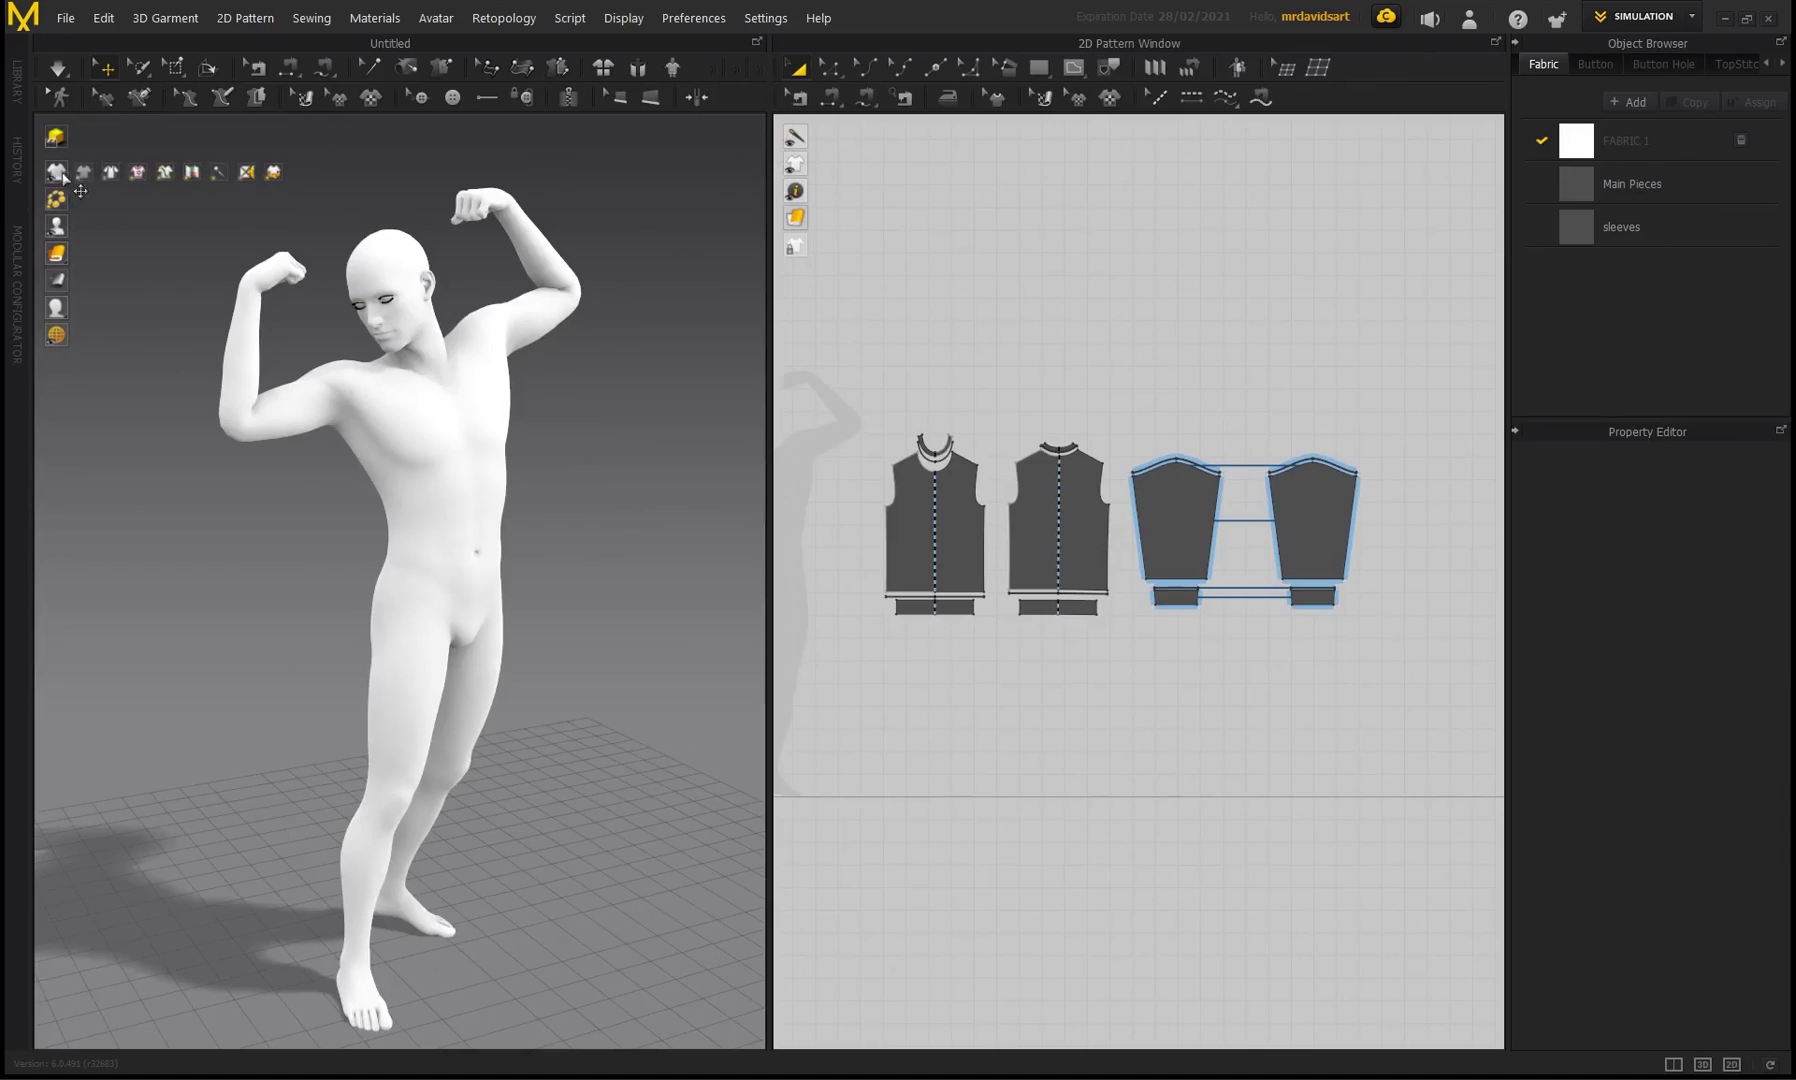
click(62, 177)
click(436, 18)
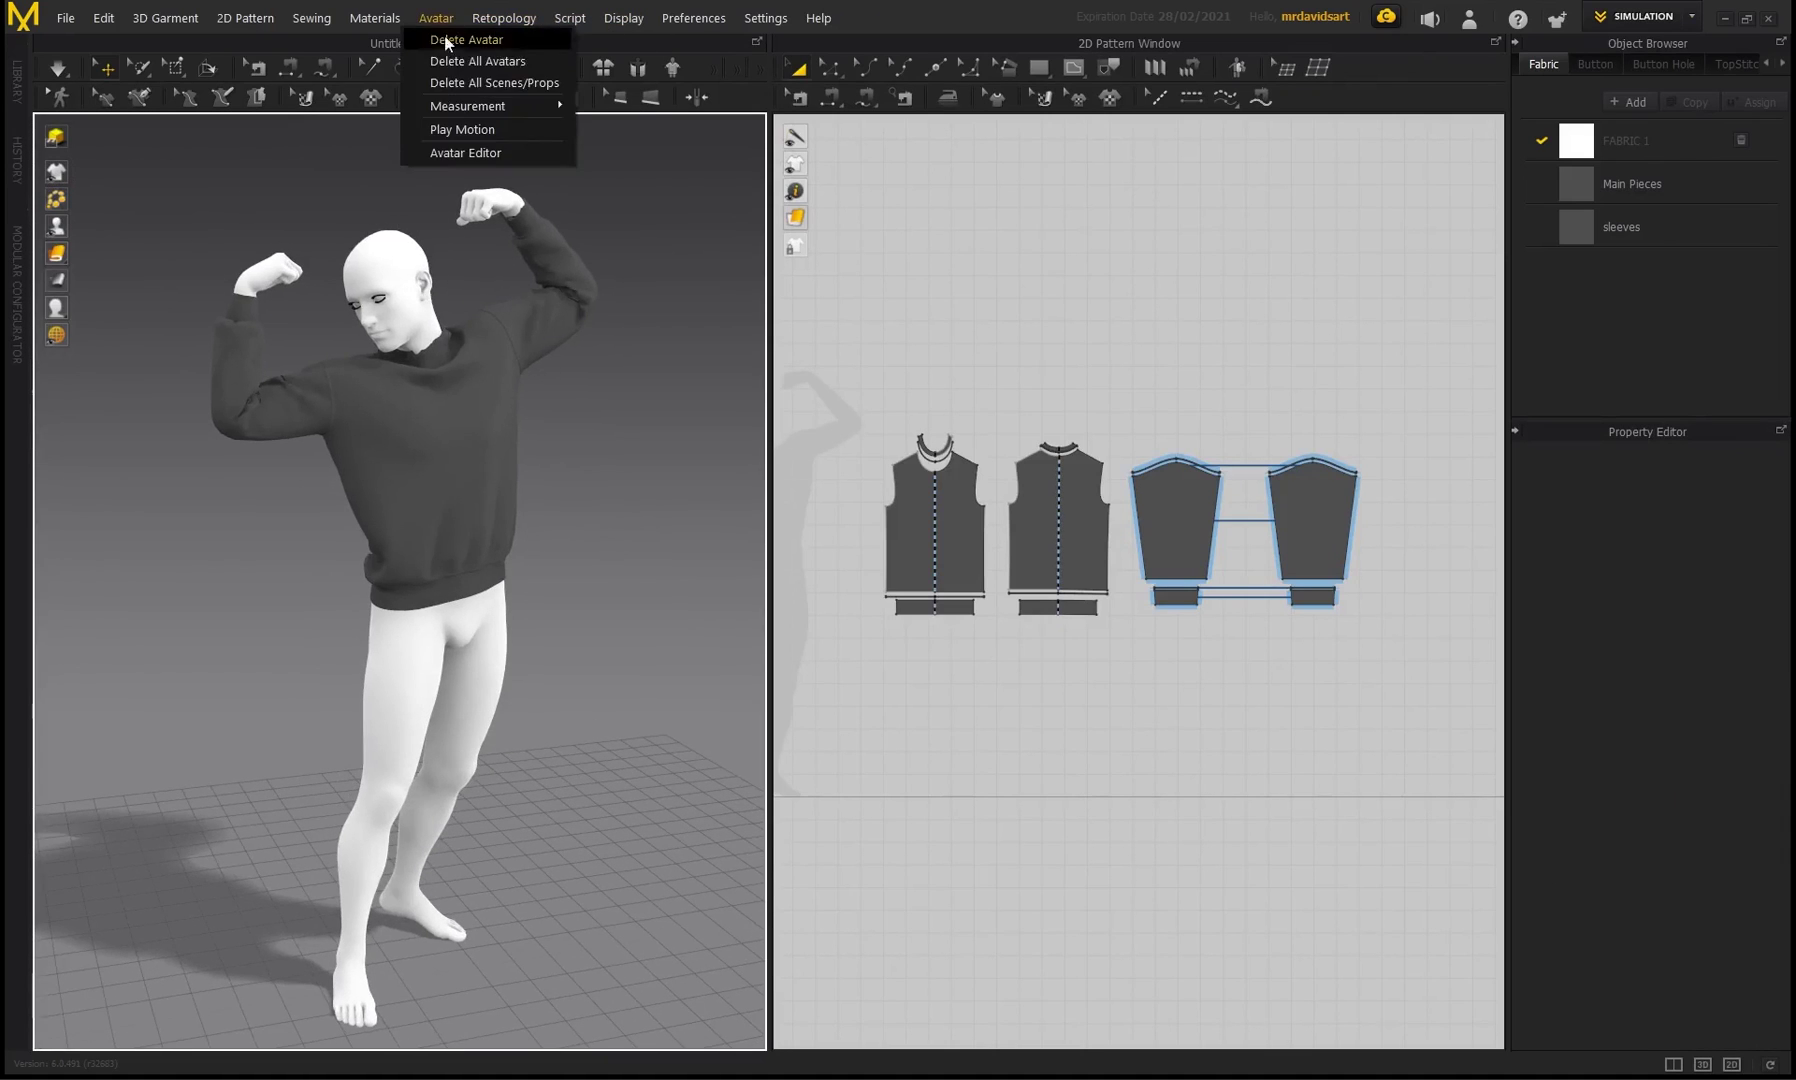
- Hide the current avatar and import POSED/posed male.obj as a static Avatar
click(450, 37)
click(62, 18)
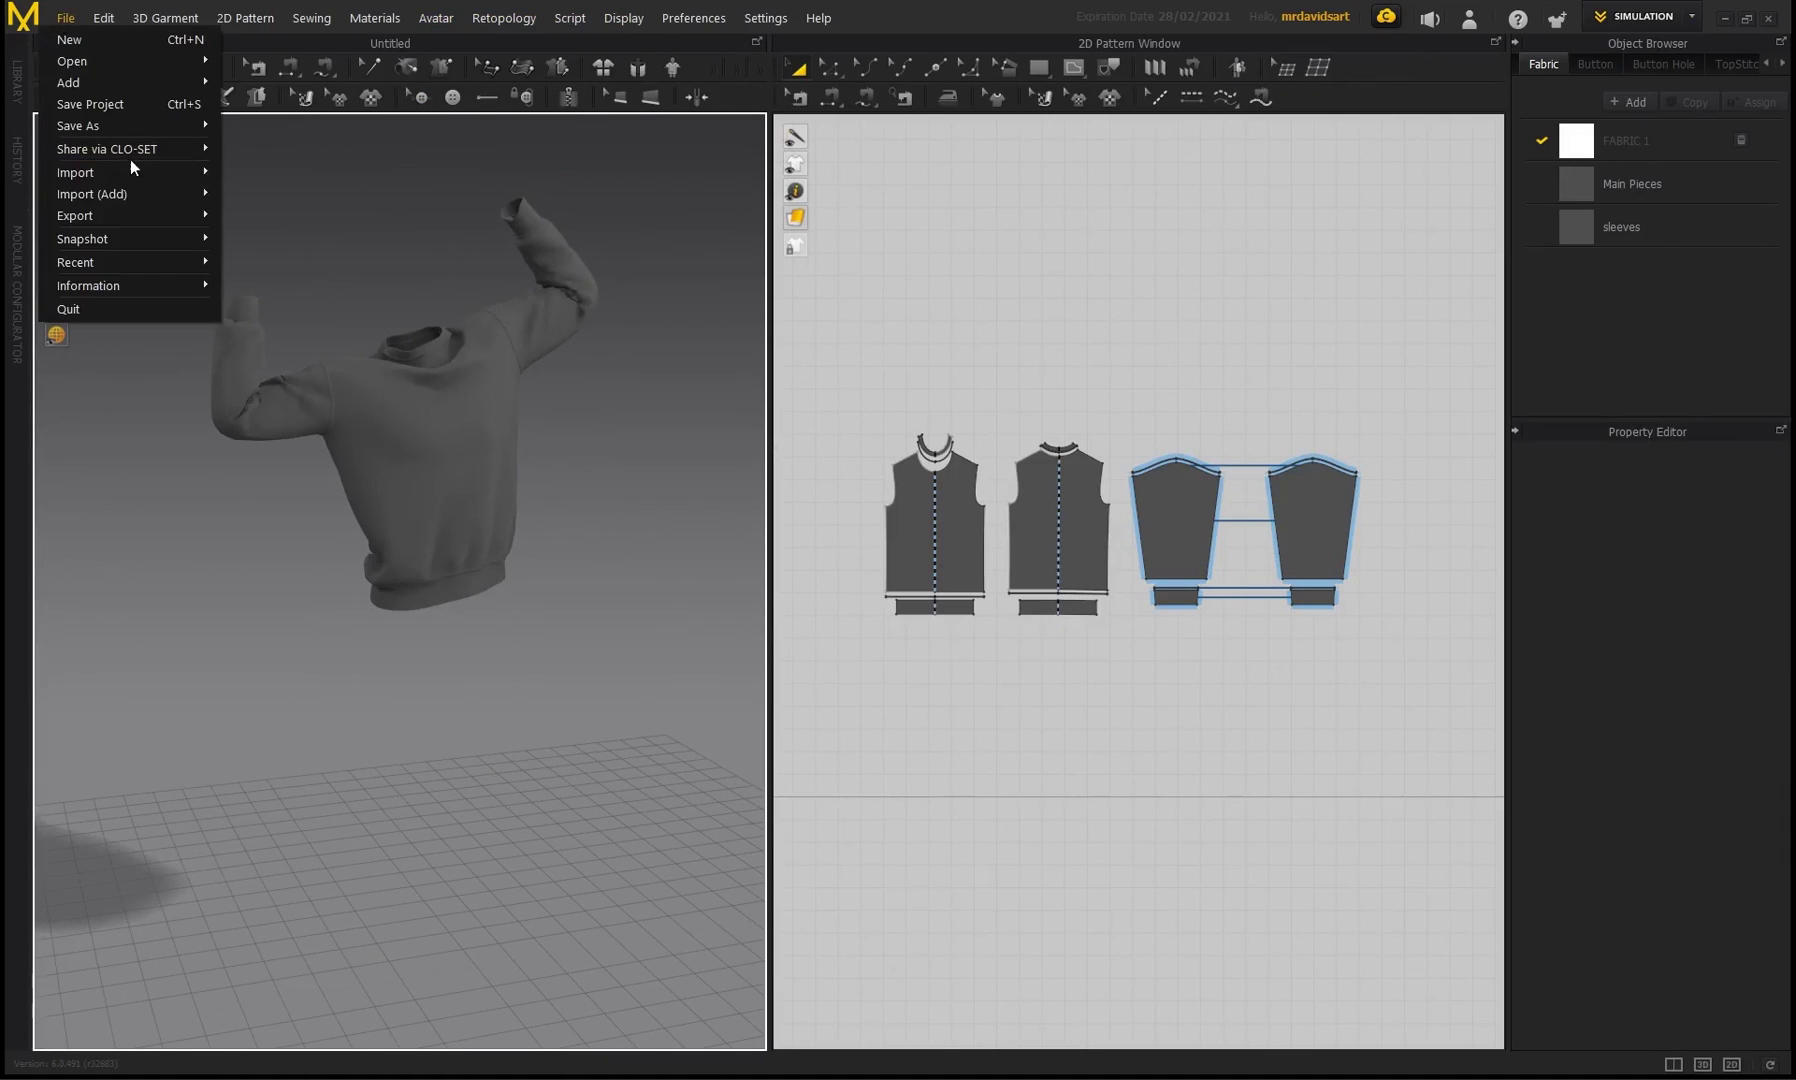
mouse_move(130, 166)
click(250, 171)
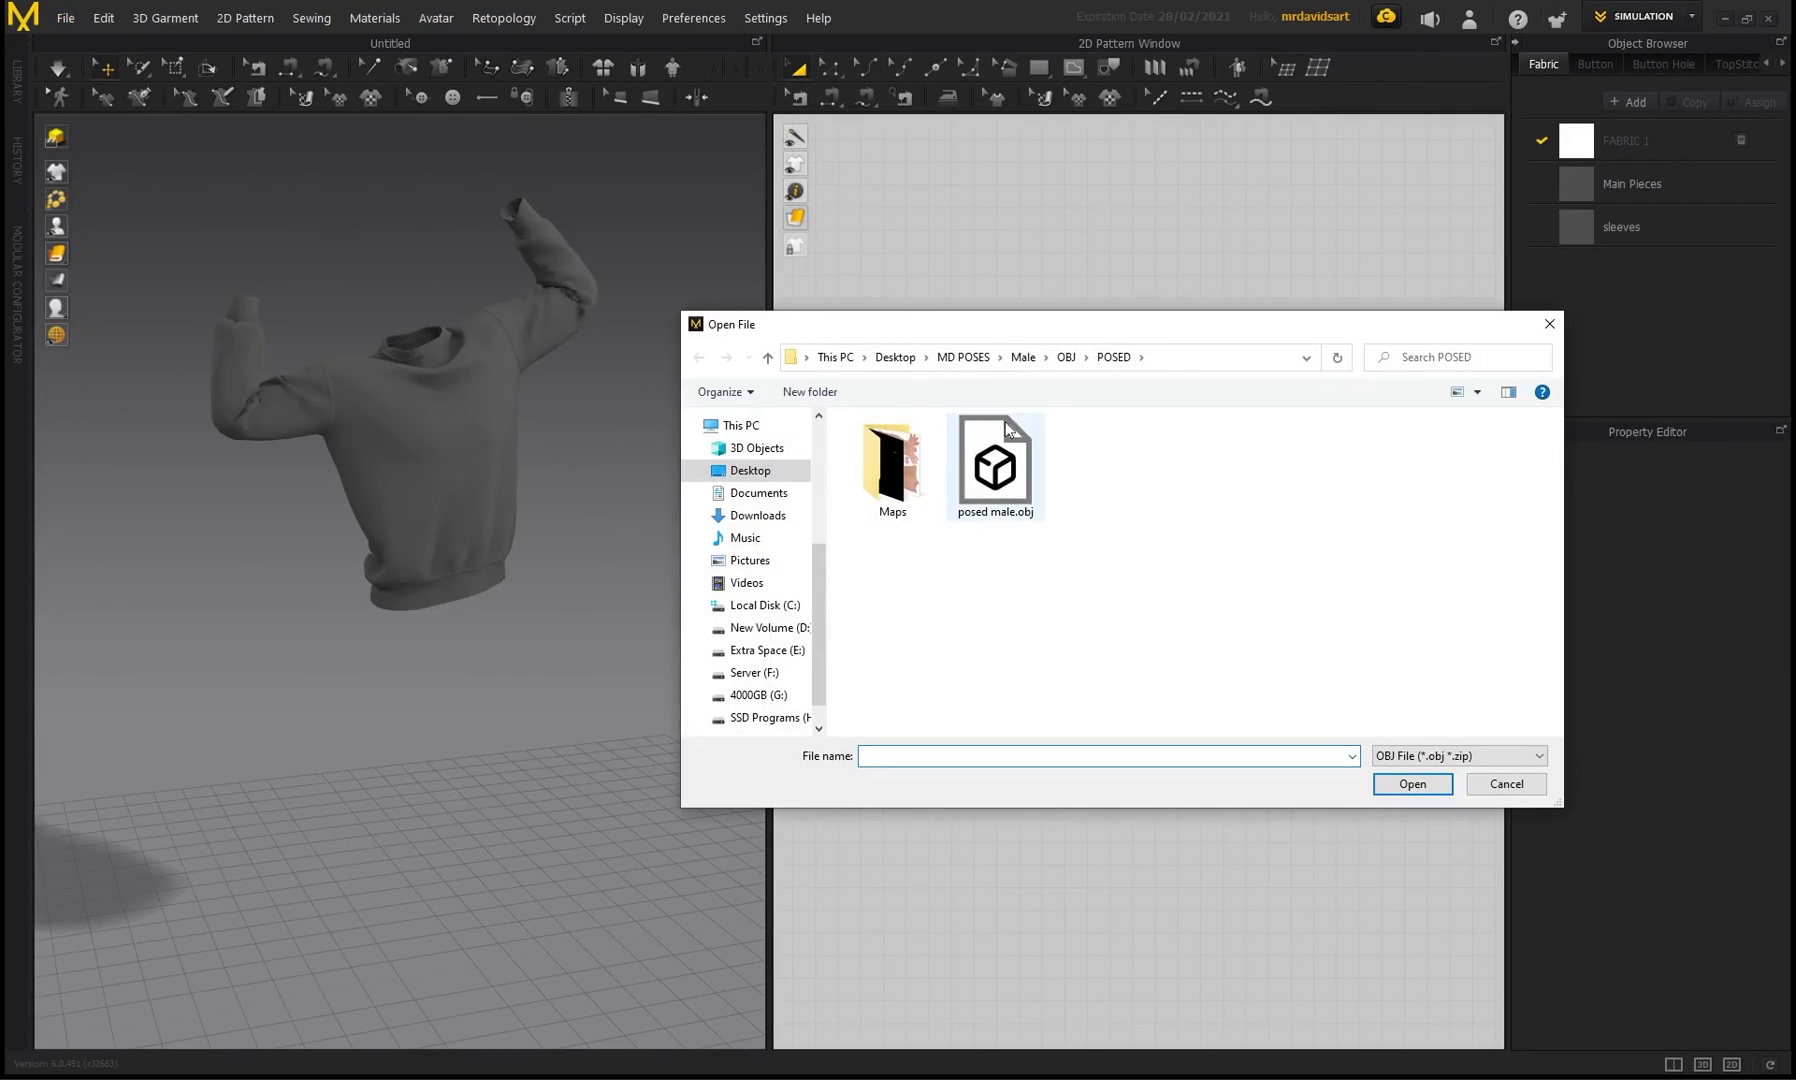
click(1068, 366)
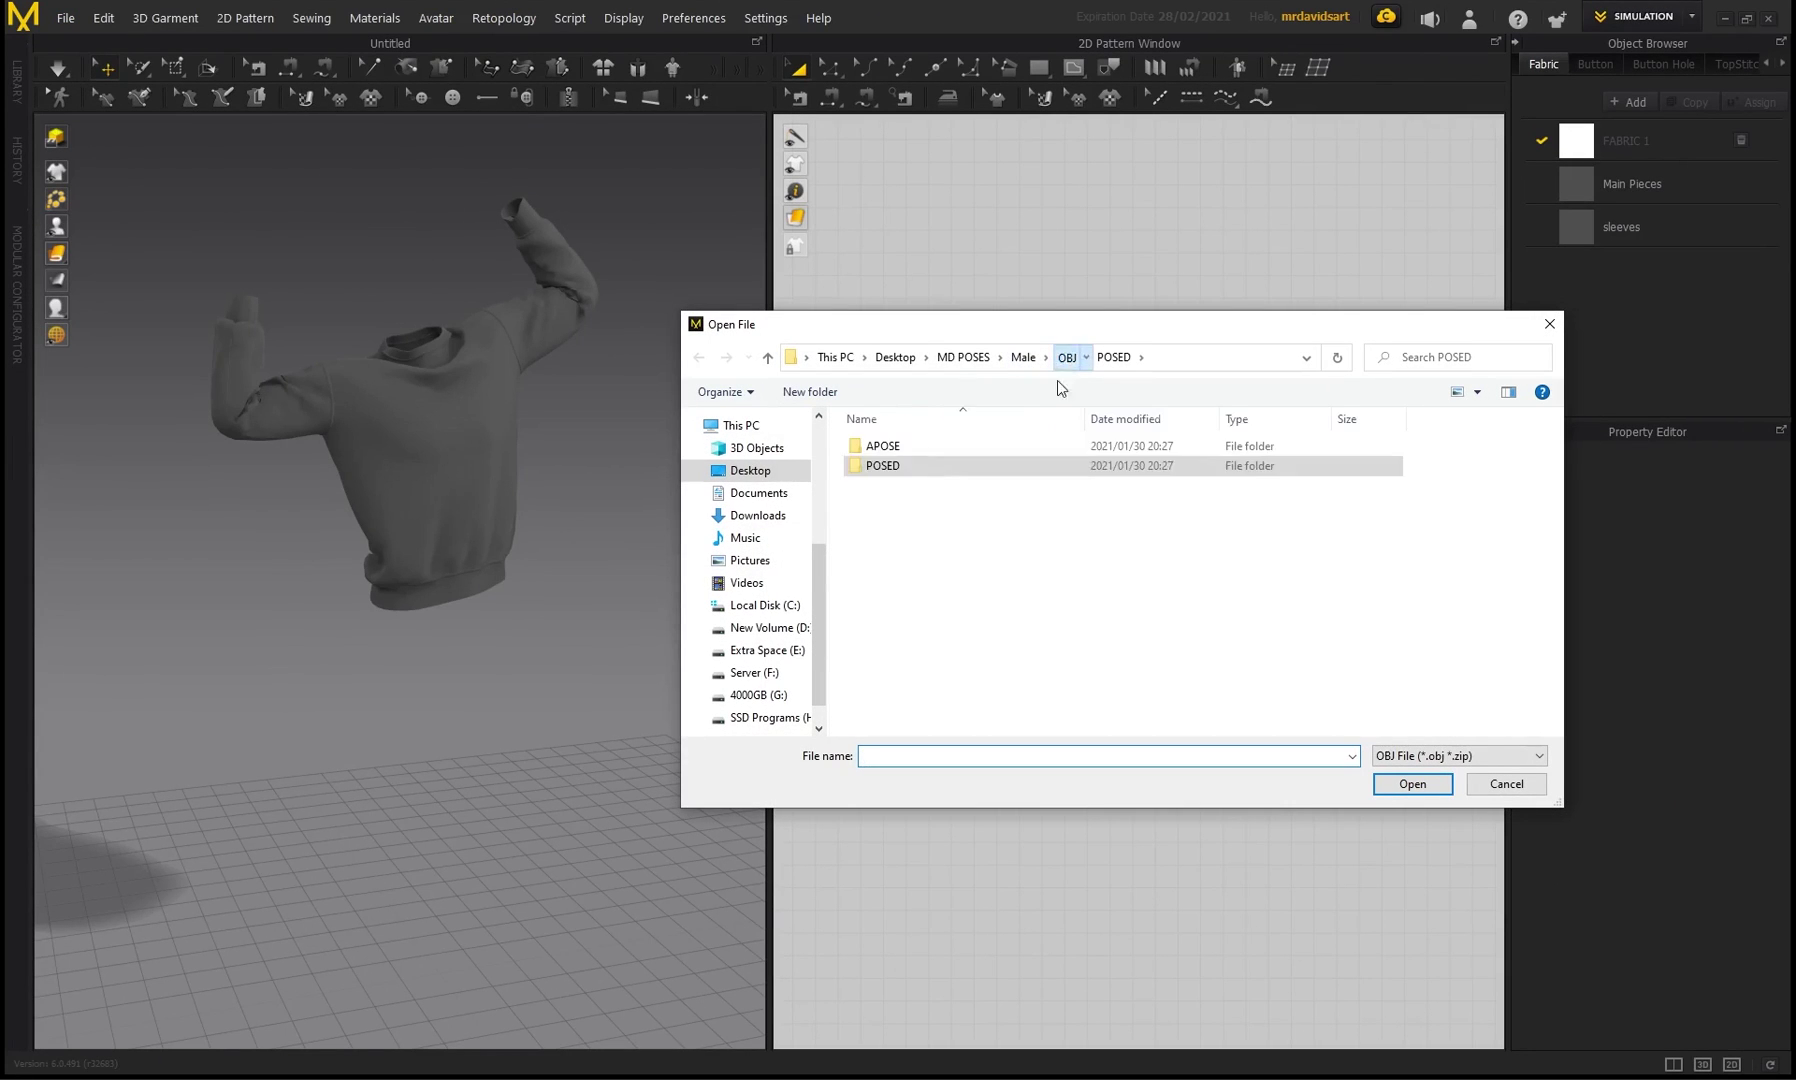
double_click(902, 473)
click(985, 470)
click(1410, 784)
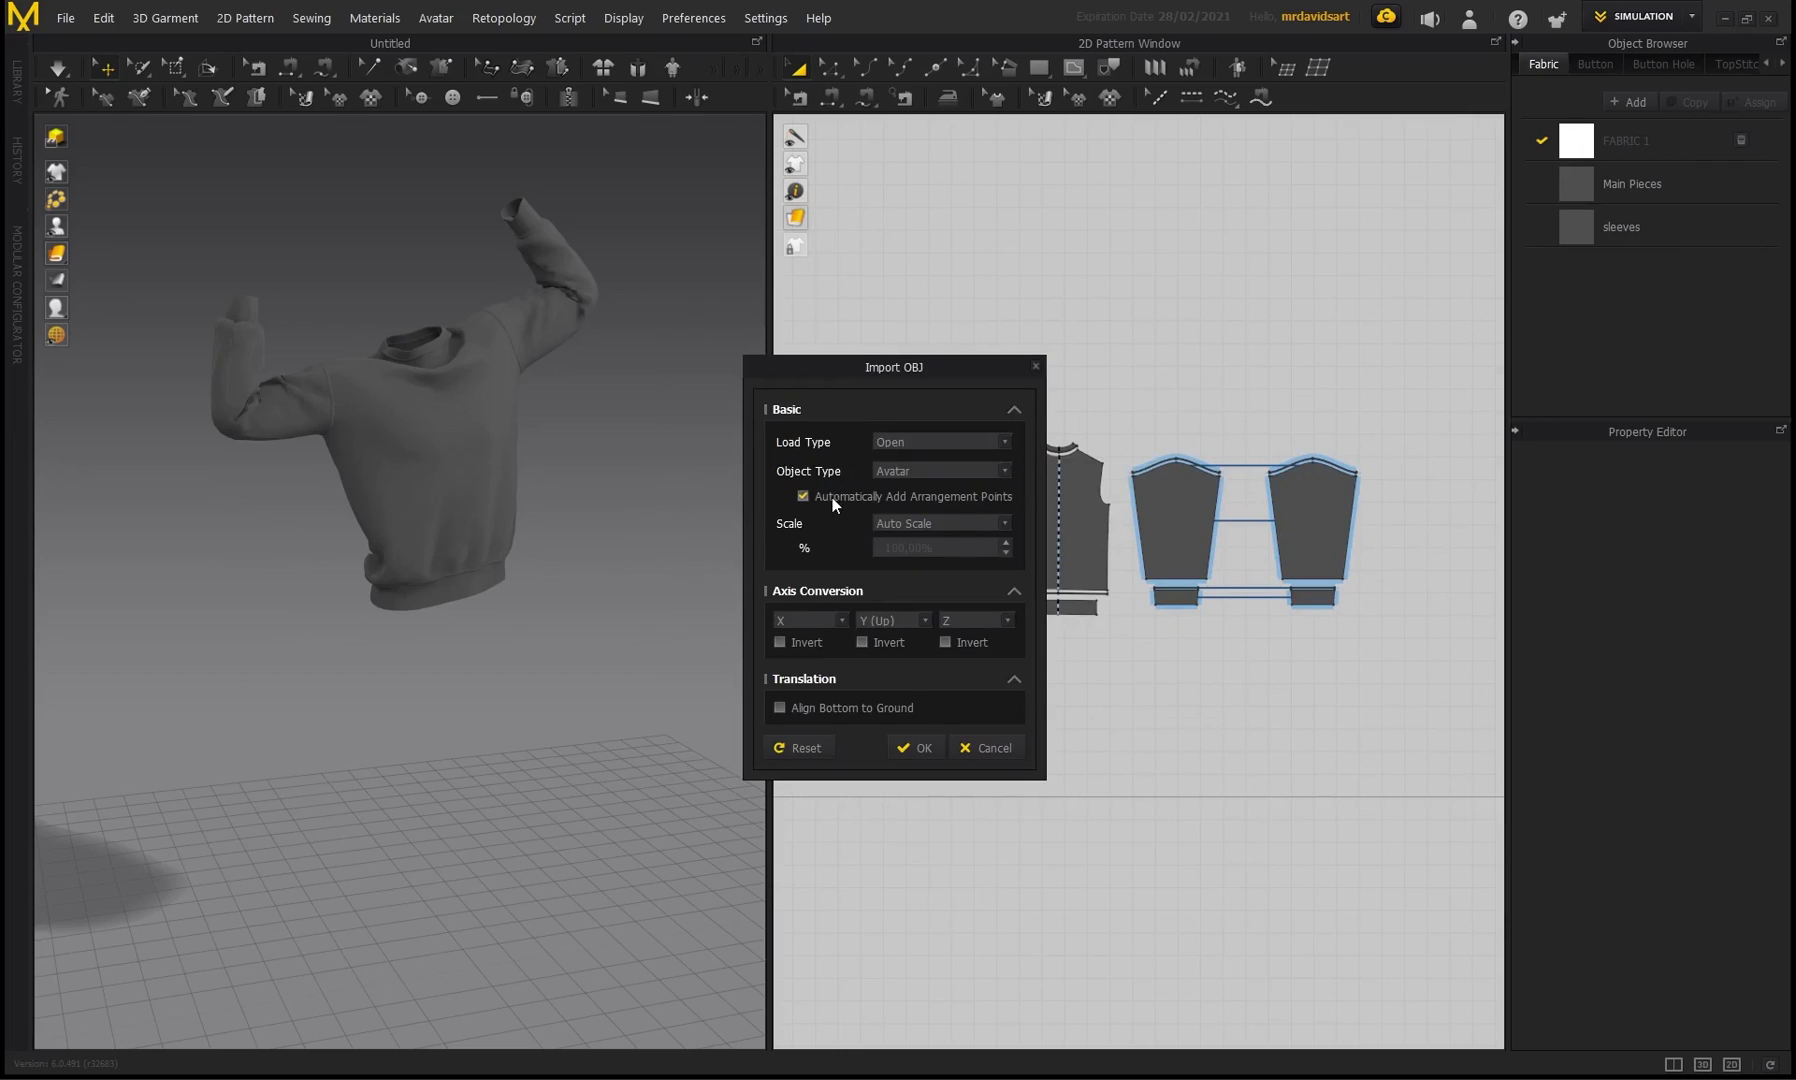
click(915, 746)
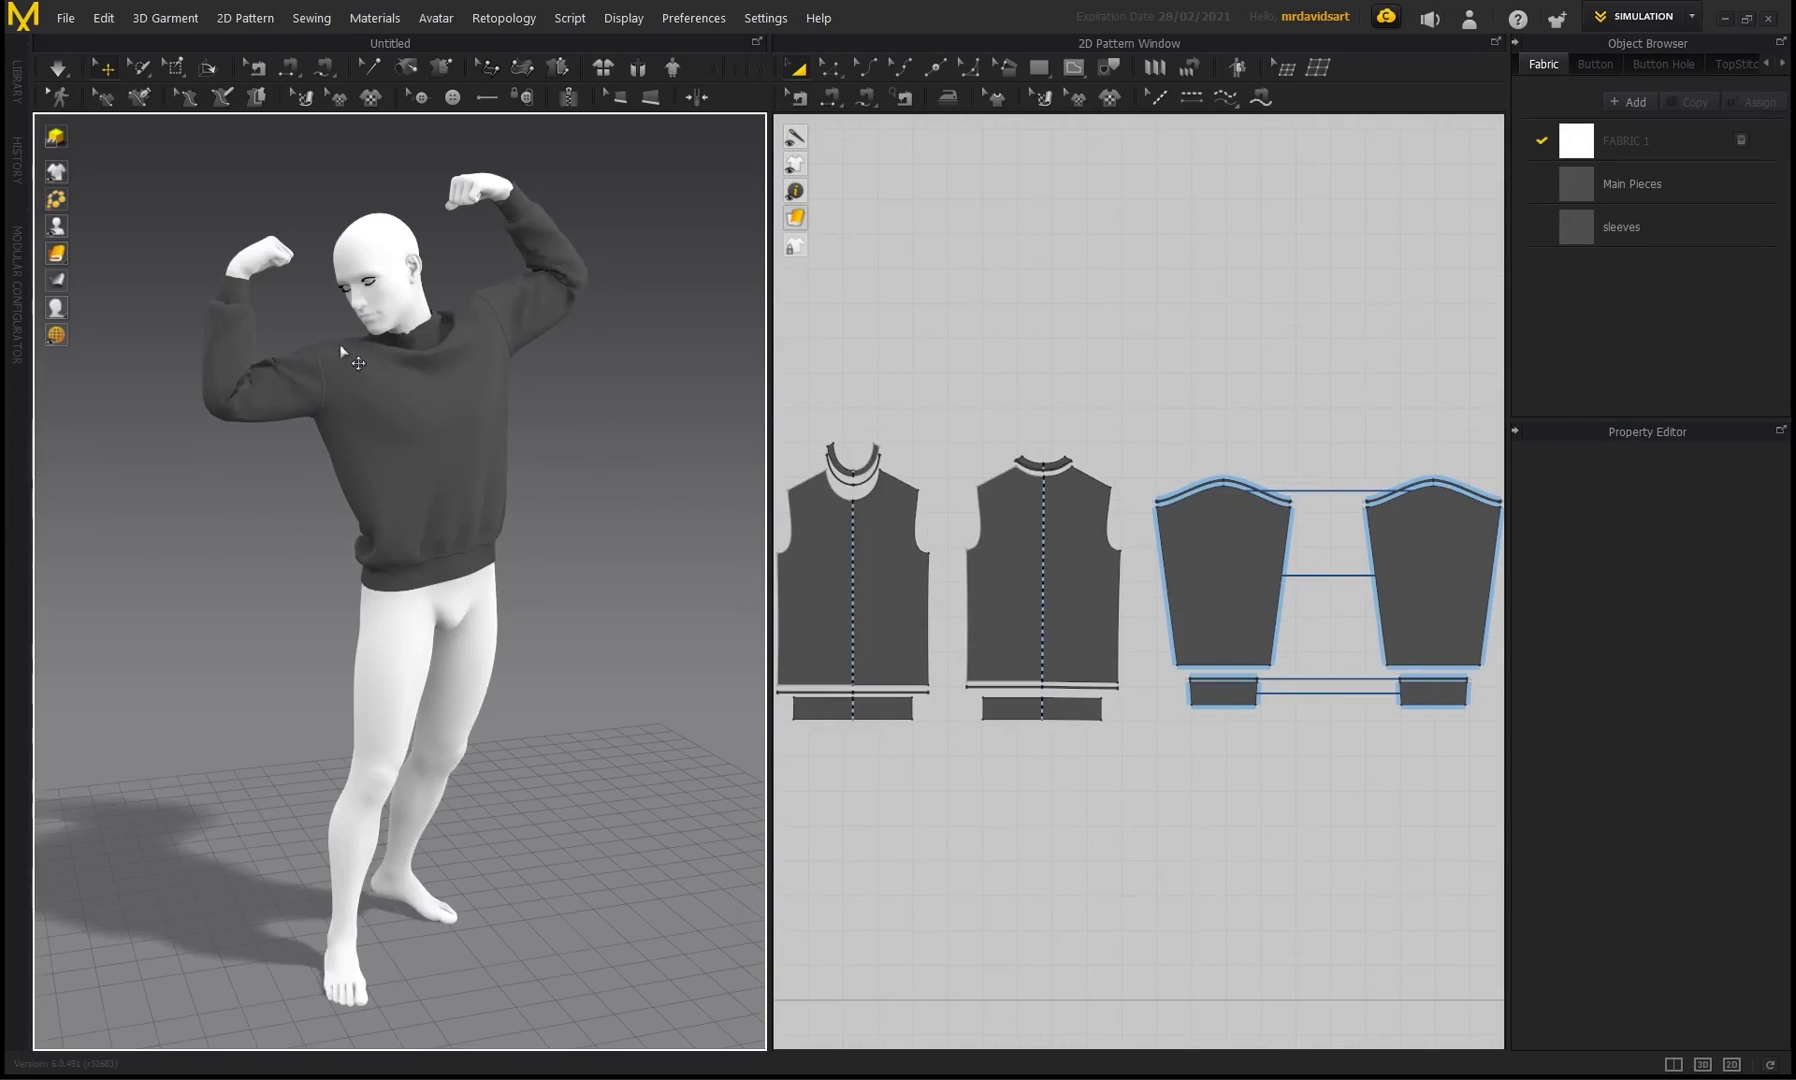
- Hide the sweatshirt to inspect the bare flexing avatar from several angles, then show it again
scroll(440, 460, up, 4)
right_drag(440, 460, 322, 430)
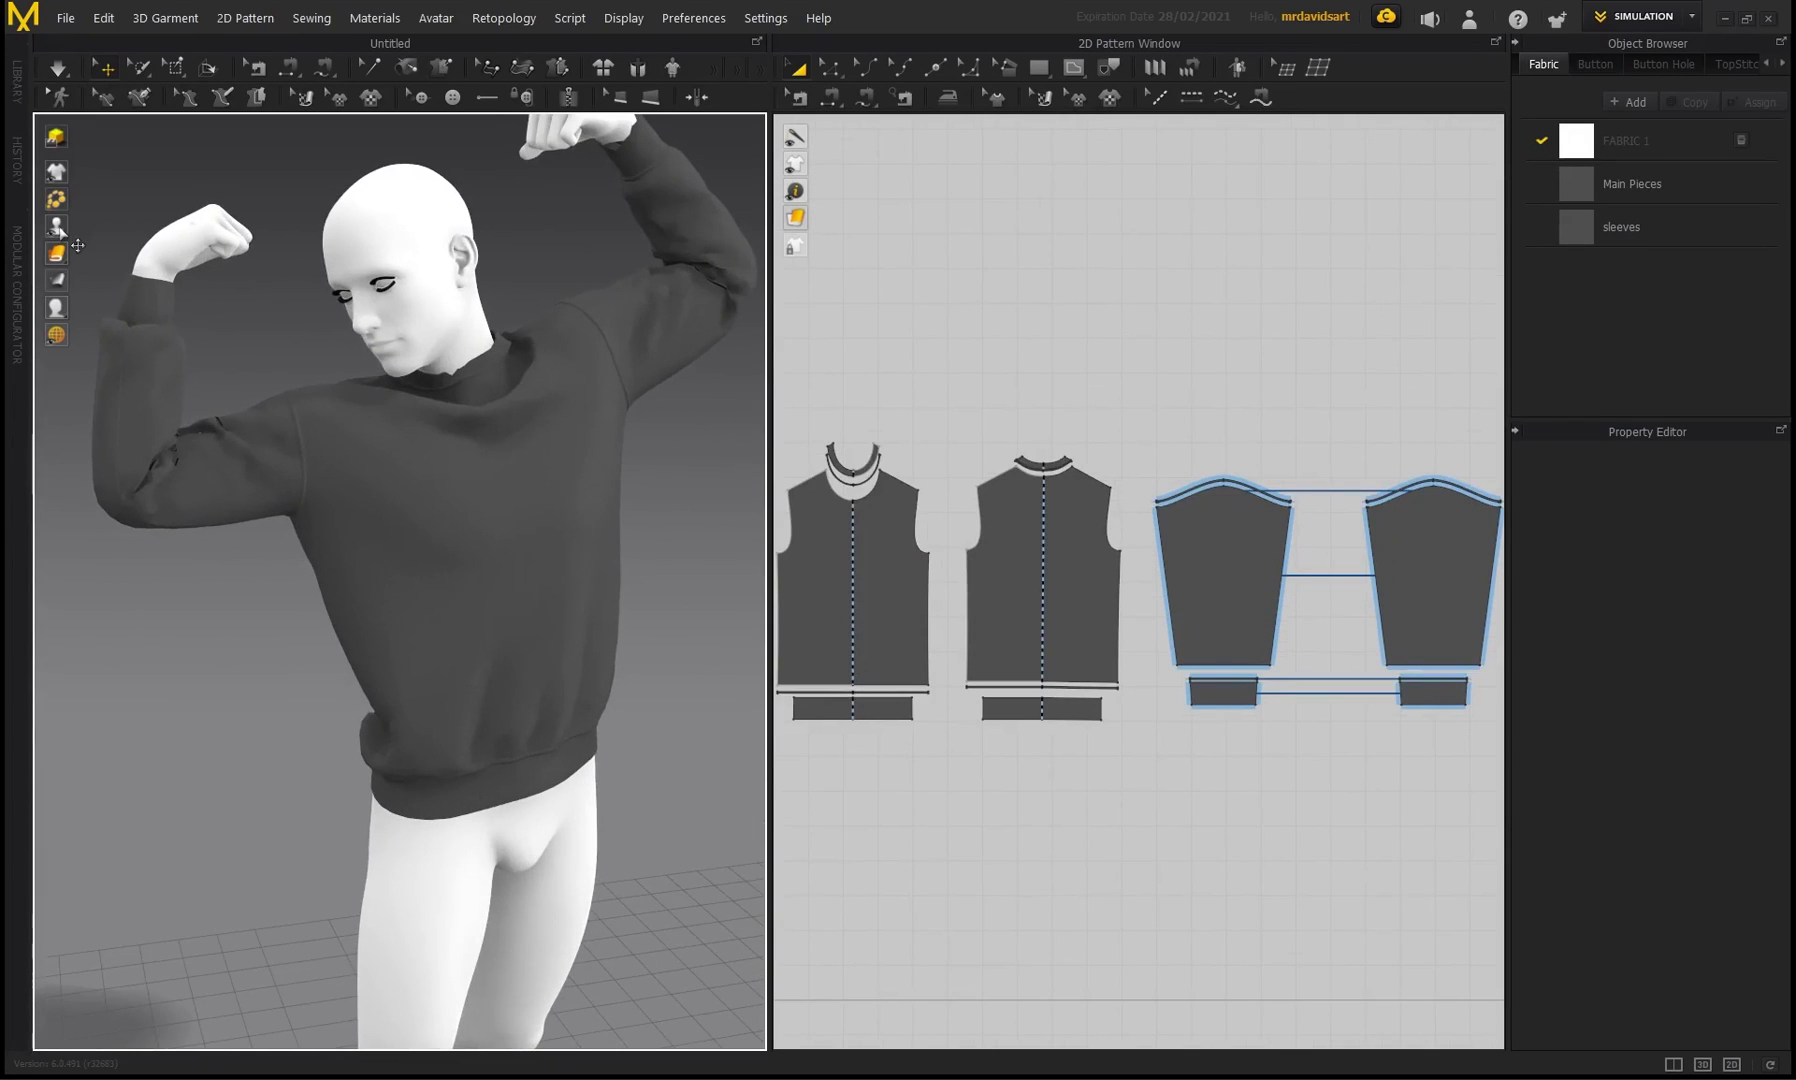
click(80, 174)
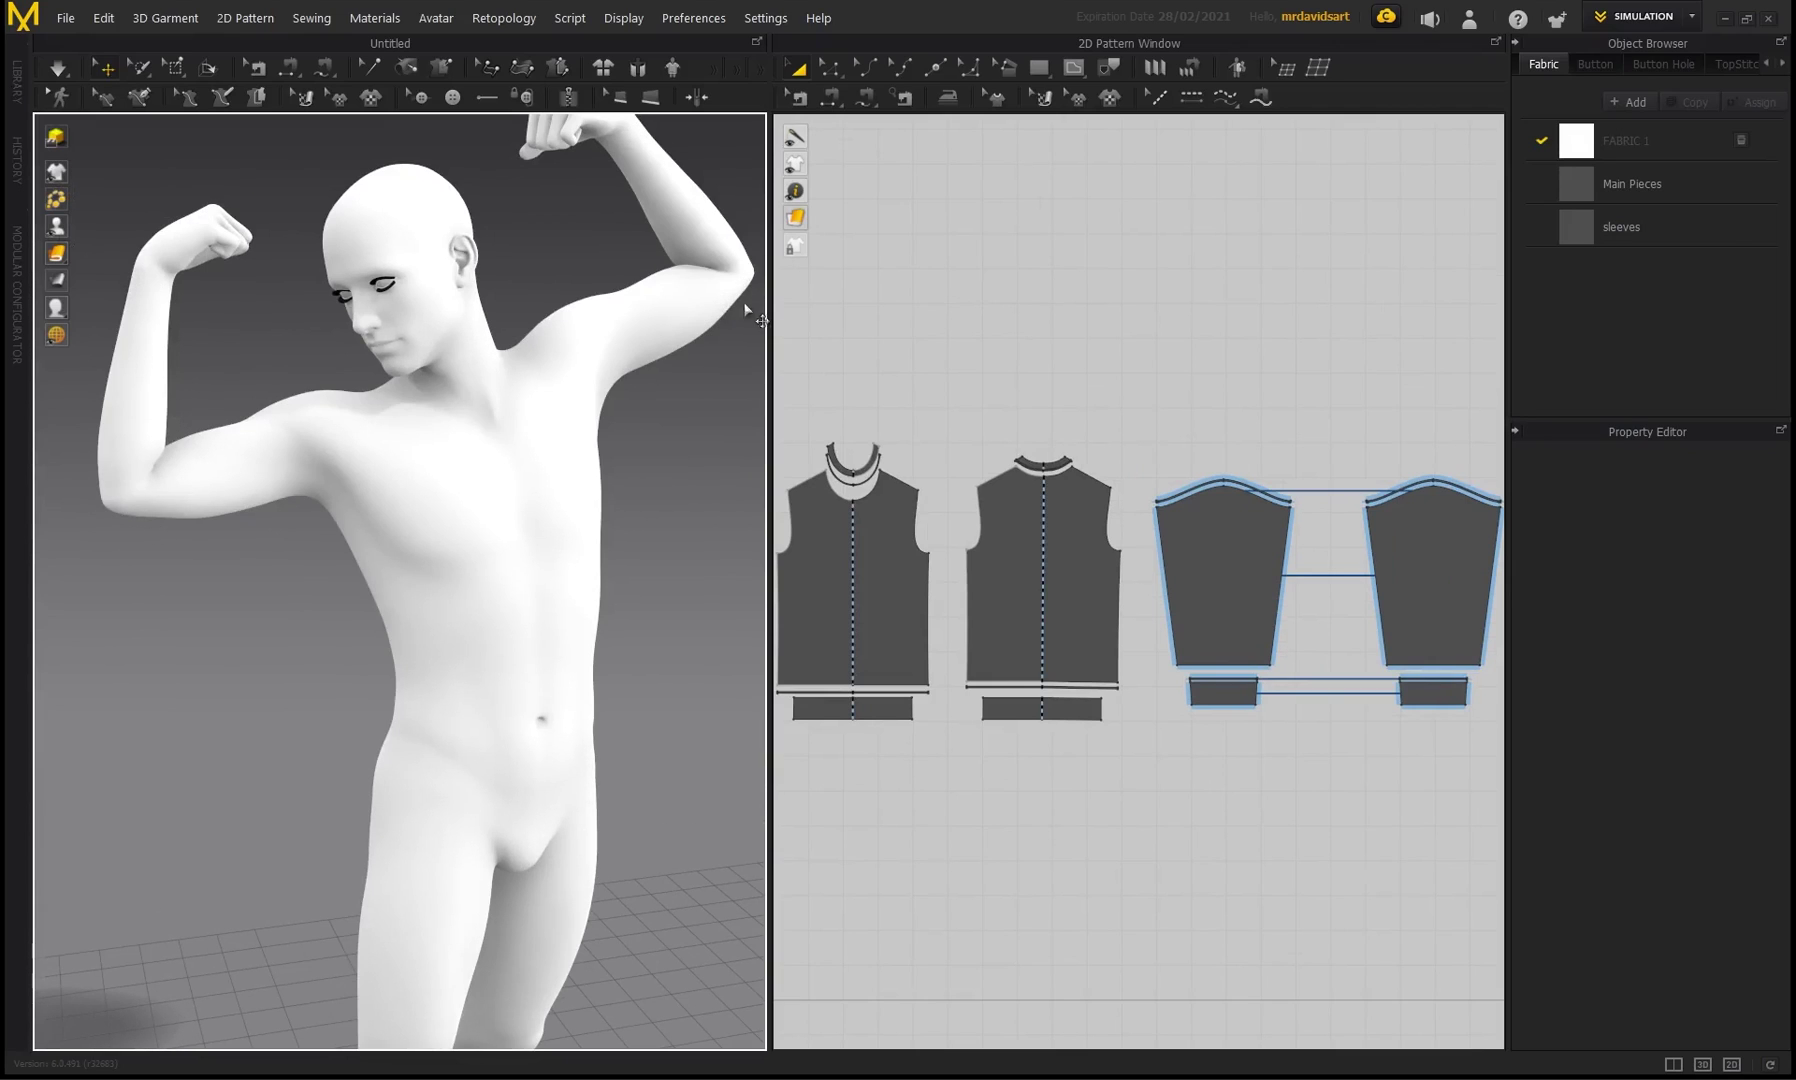
right_drag(745, 310, 704, 325)
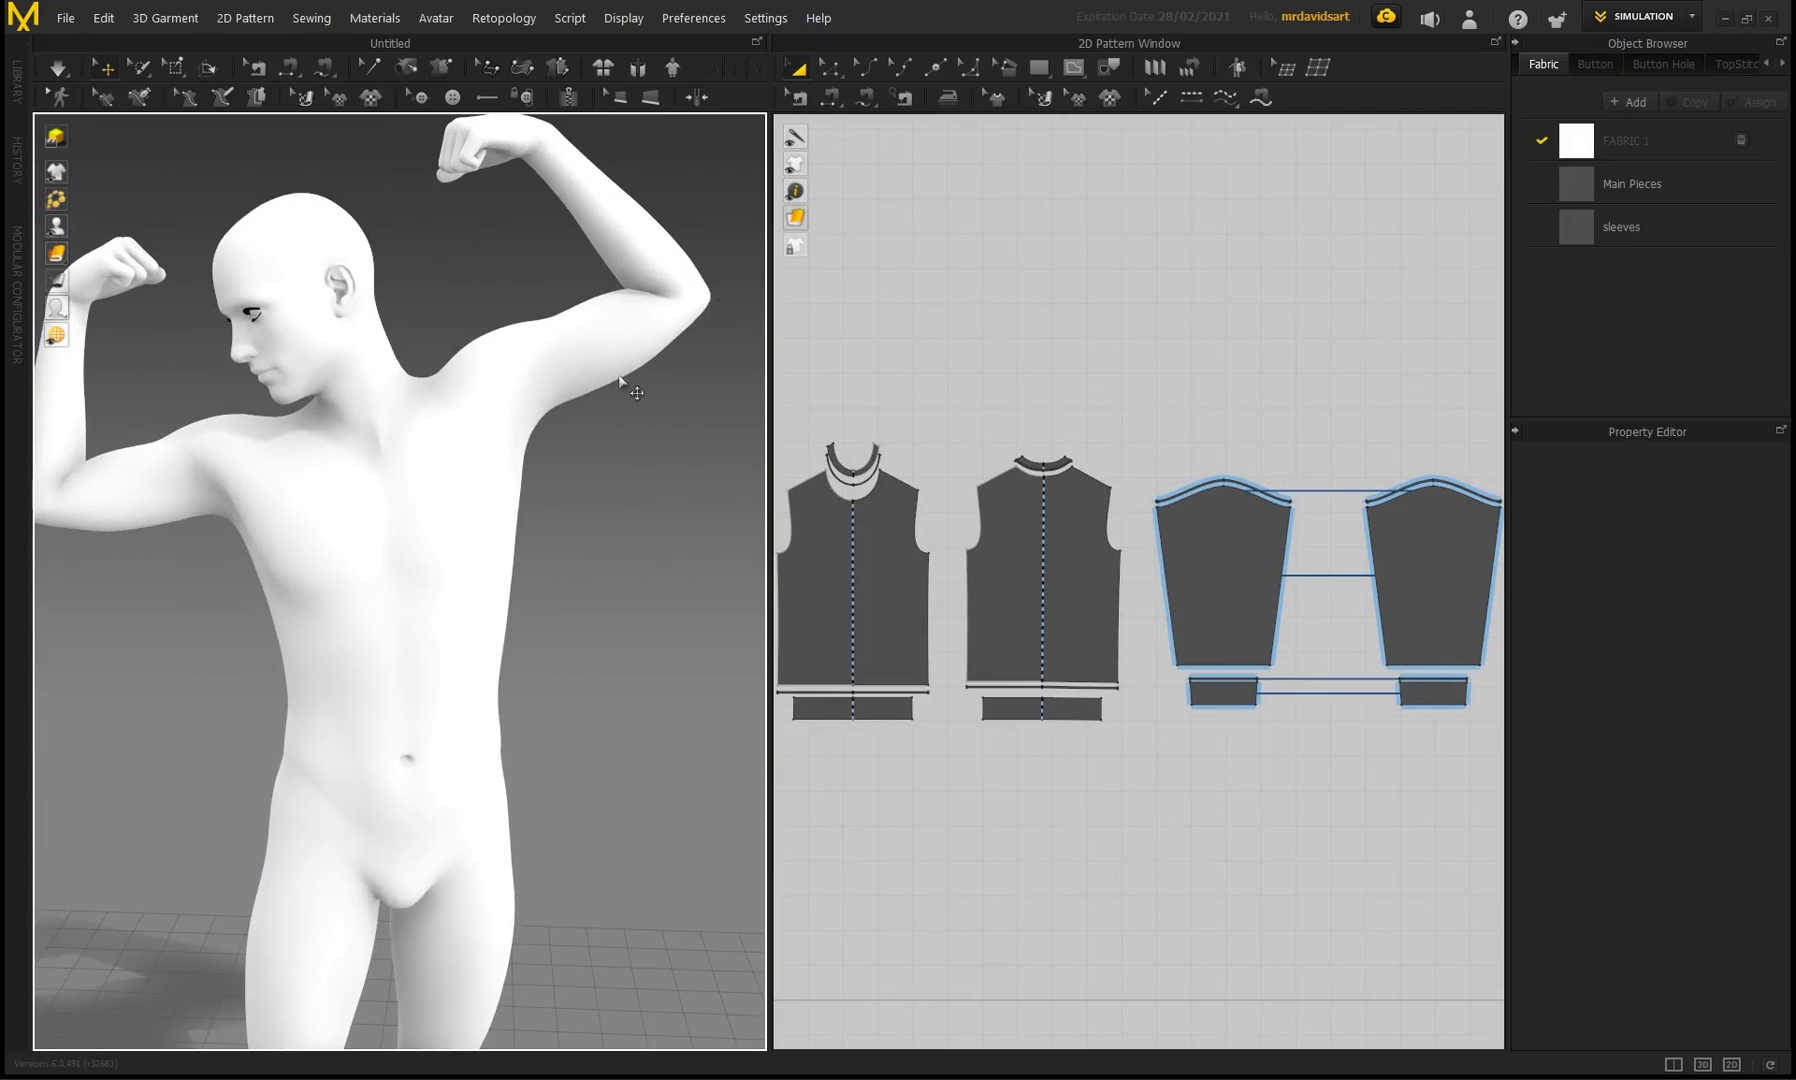
right_drag(620, 382, 446, 430)
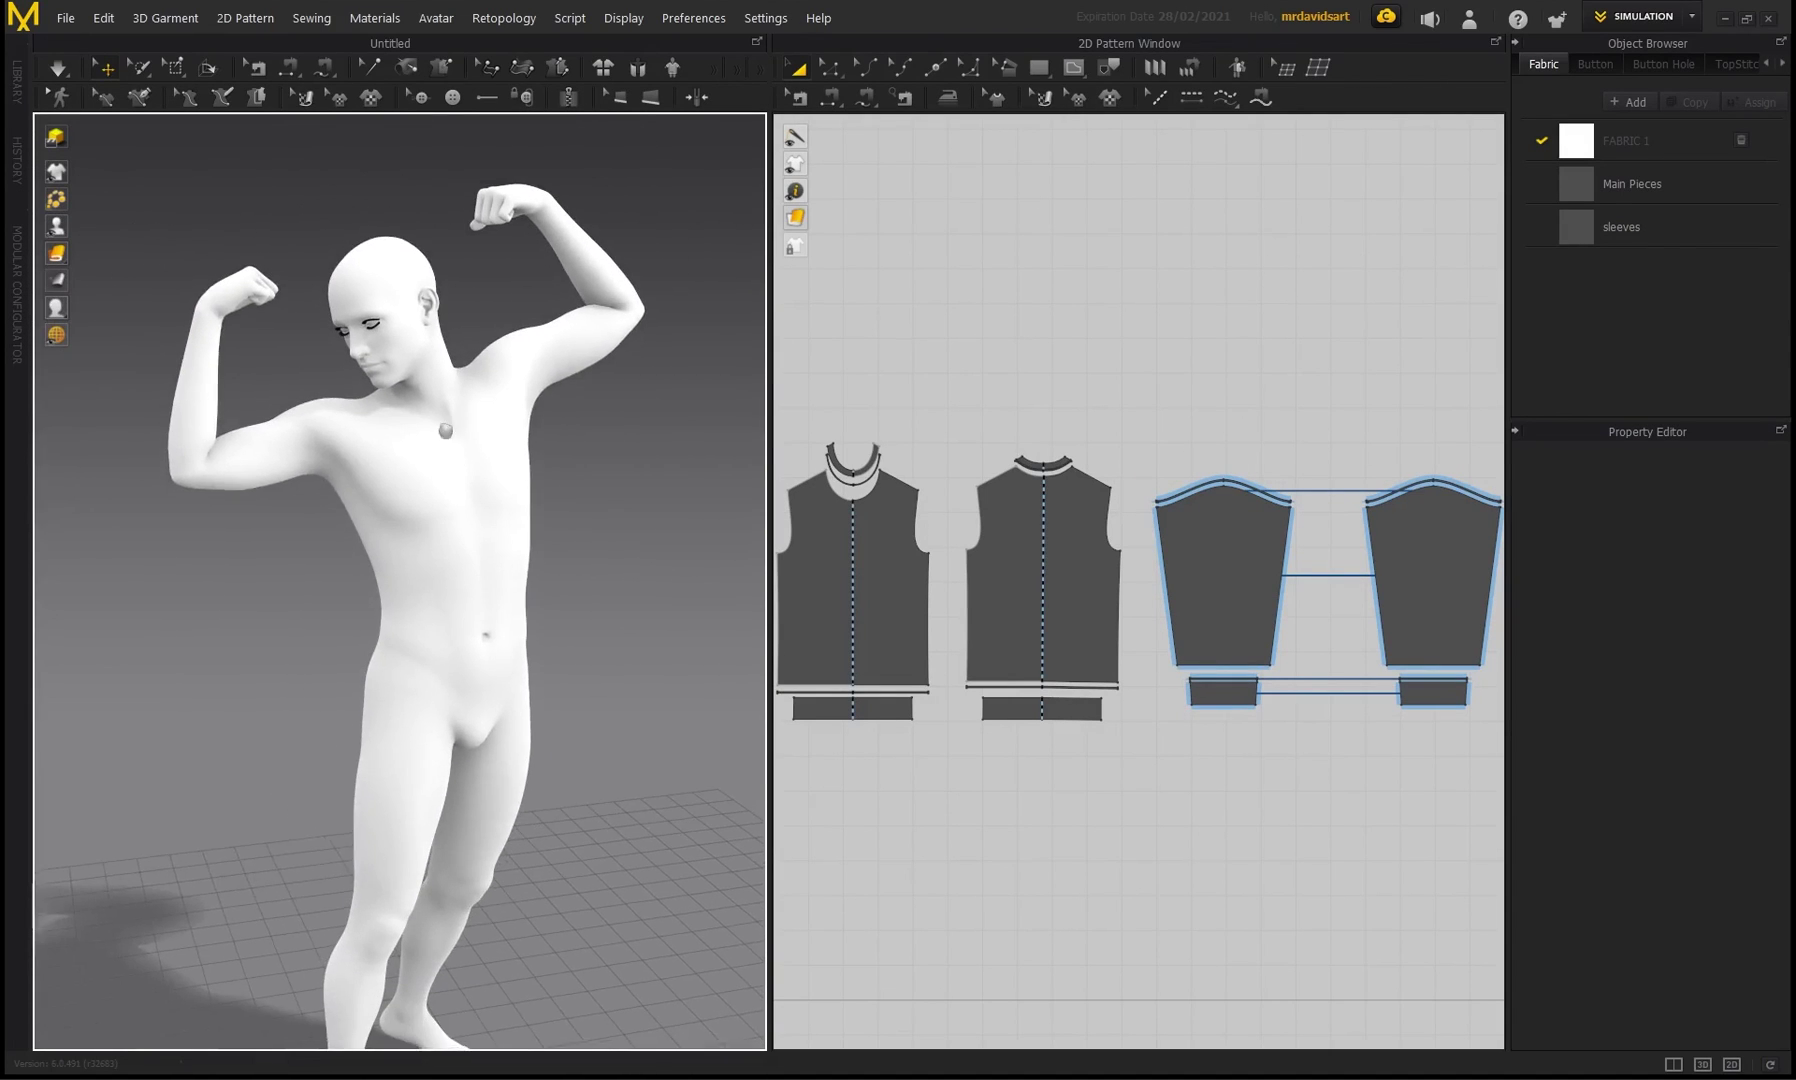
middle_drag(446, 430, 453, 391)
click(82, 174)
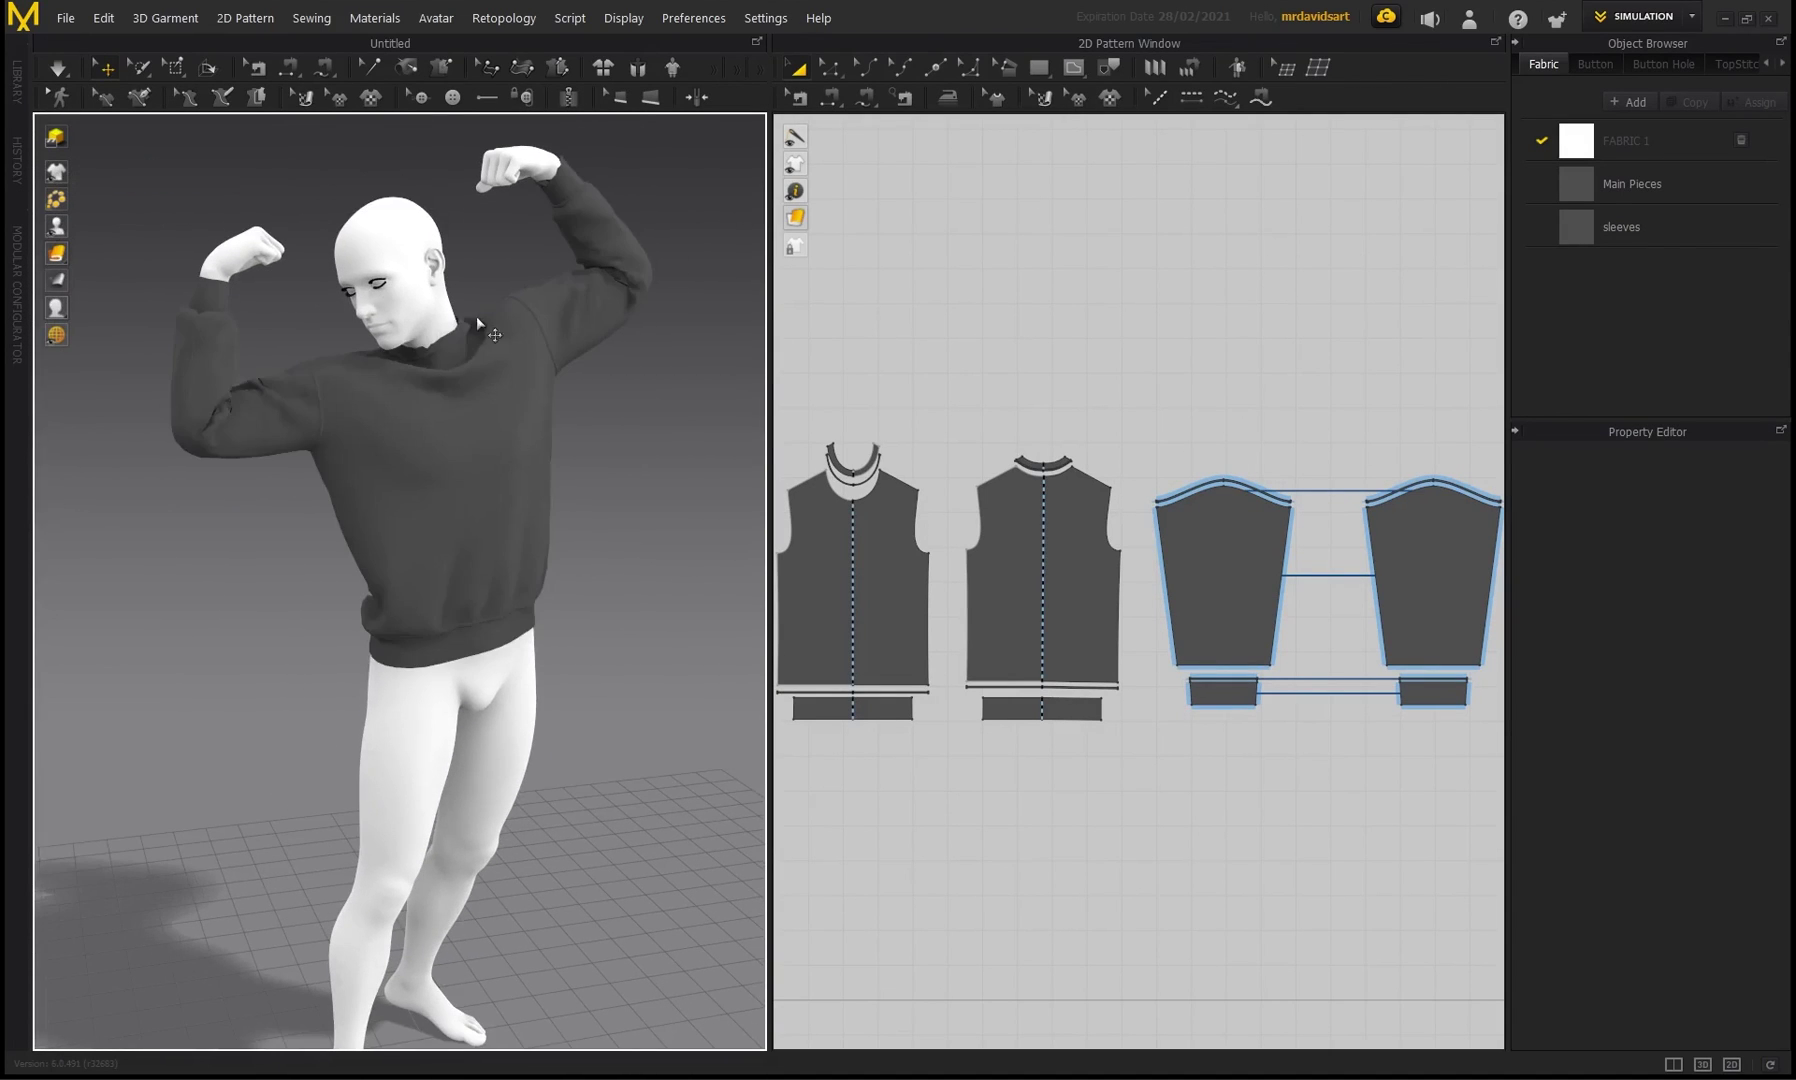
- Pull the sweatshirt's back panel and left sleeve into place from behind
right_drag(314, 374, 526, 374)
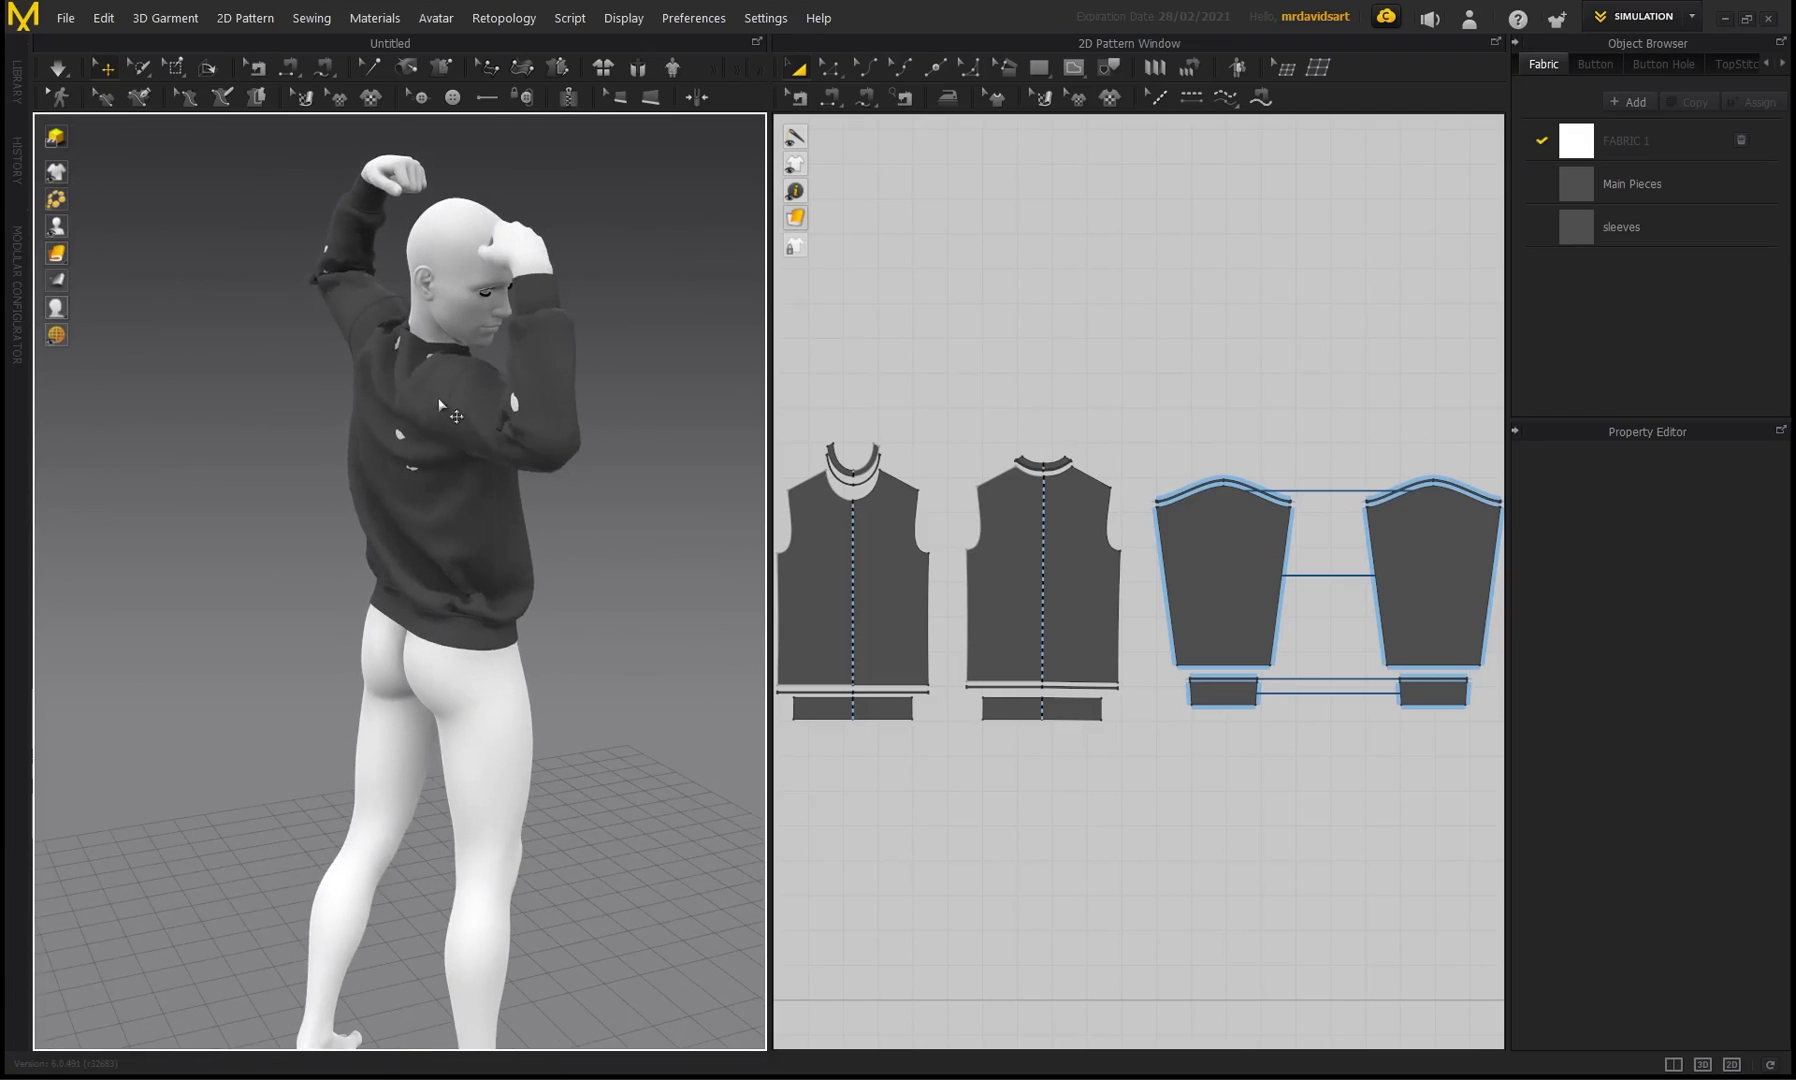
mouse_move(410, 441)
mouse_down()
mouse_move(362, 368)
mouse_move(408, 440)
mouse_up()
drag(350, 298, 336, 340)
- Tug the right sleeve repeatedly until it settles along the raised arm
right_drag(343, 345, 630, 301)
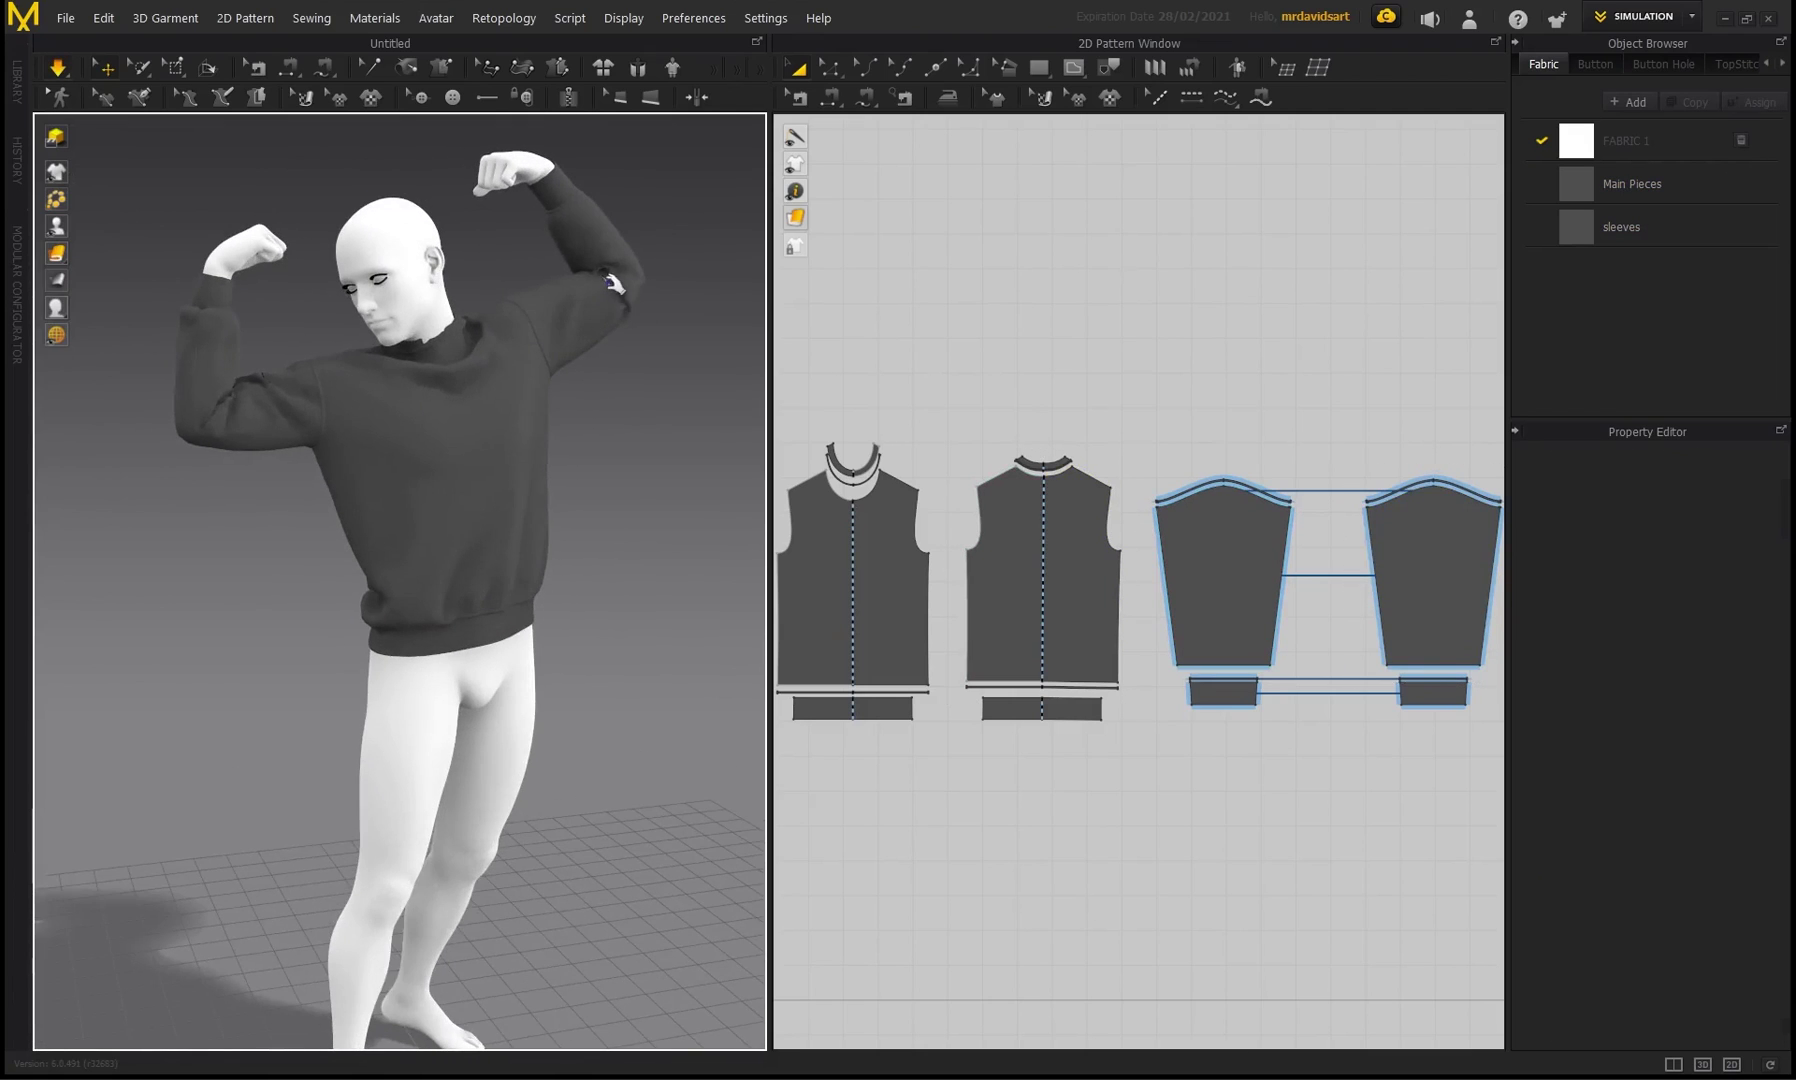
click(643, 257)
drag(648, 255, 673, 286)
right_drag(673, 300, 689, 369)
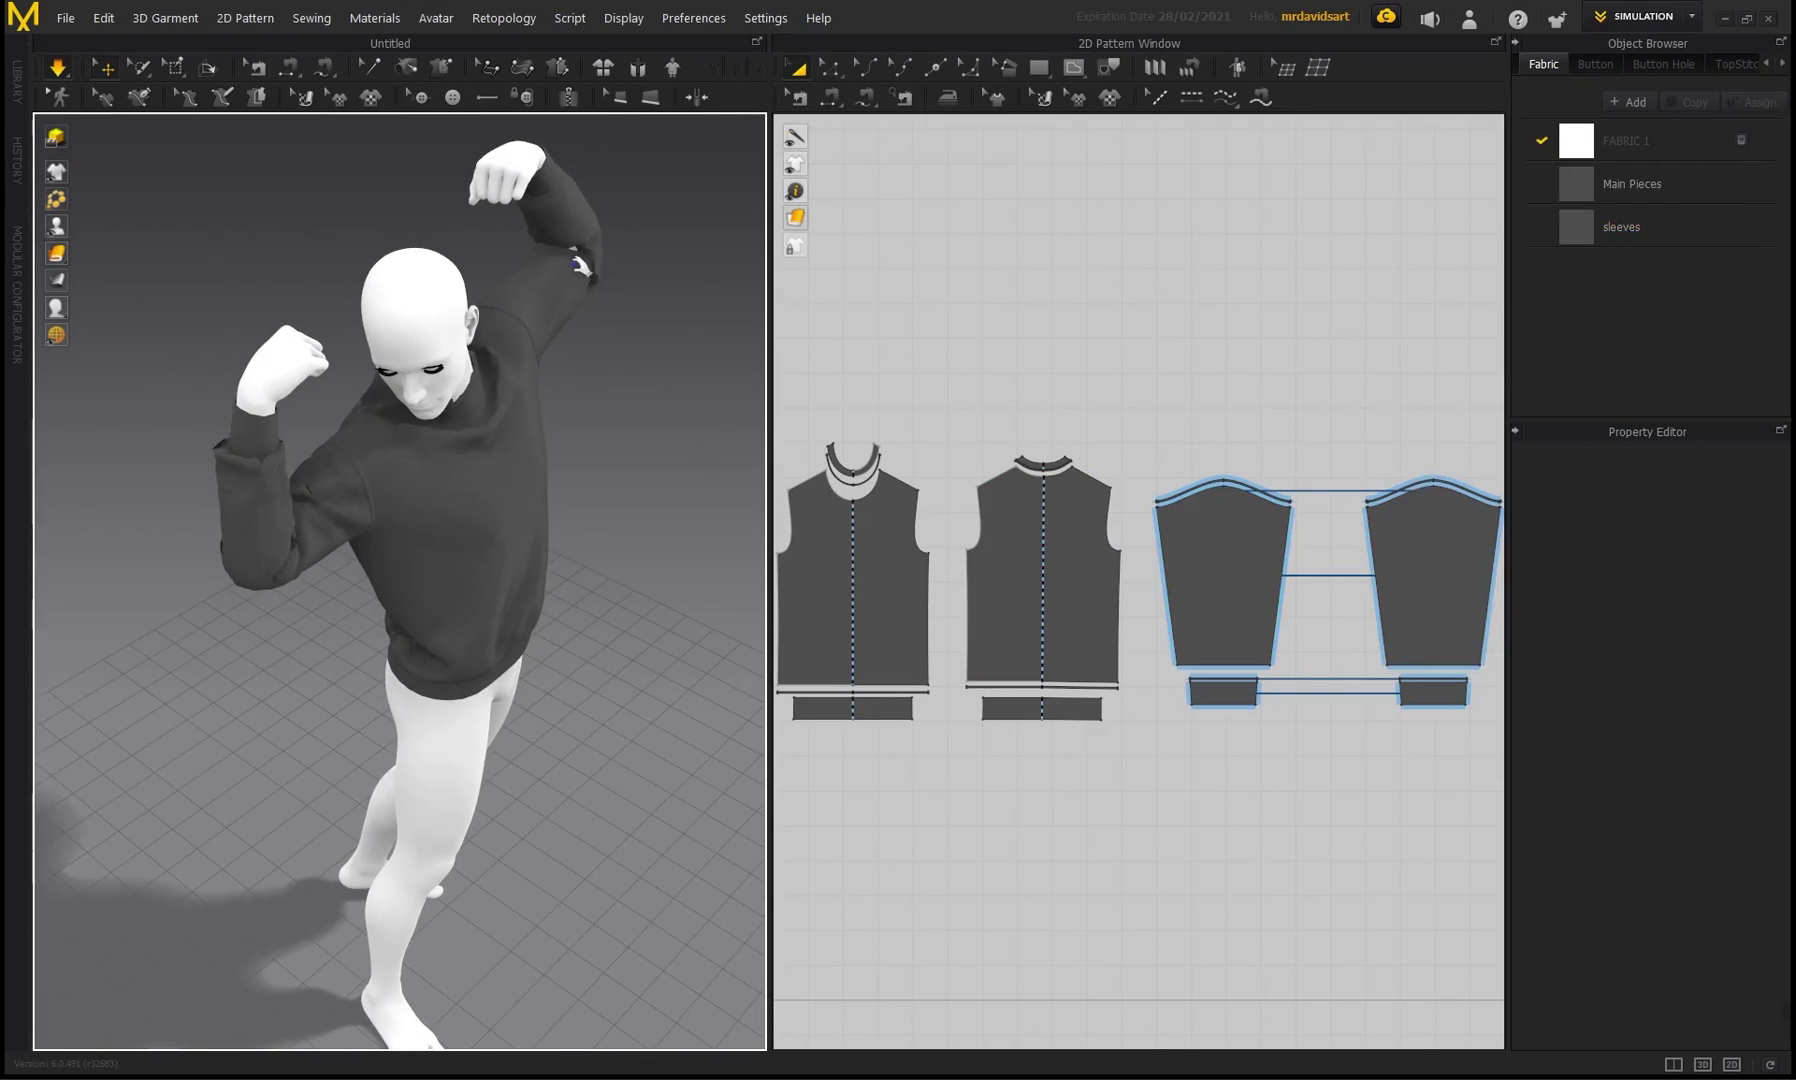
drag(583, 266, 664, 276)
click(673, 349)
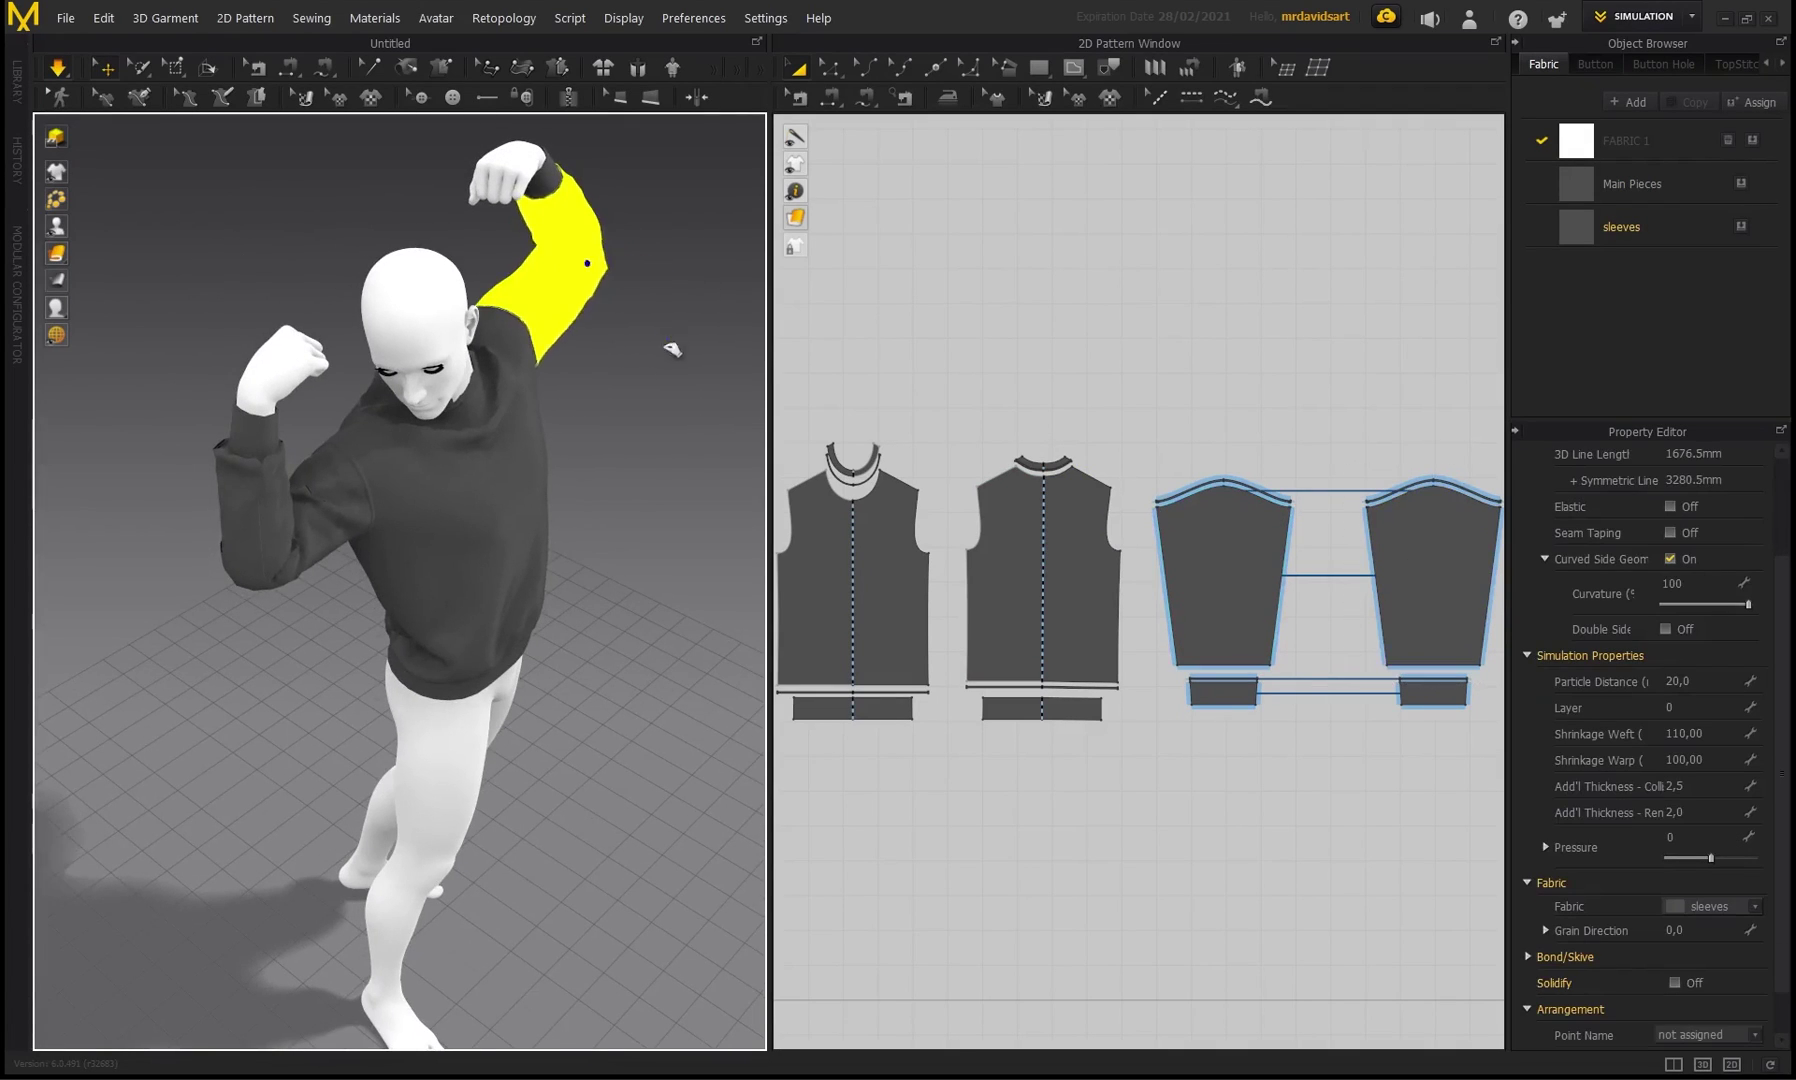
right_drag(673, 349, 556, 308)
mouse_move(606, 289)
mouse_down()
mouse_move(533, 322)
mouse_move(611, 280)
mouse_move(600, 300)
mouse_up()
click(654, 393)
right_drag(654, 393, 597, 405)
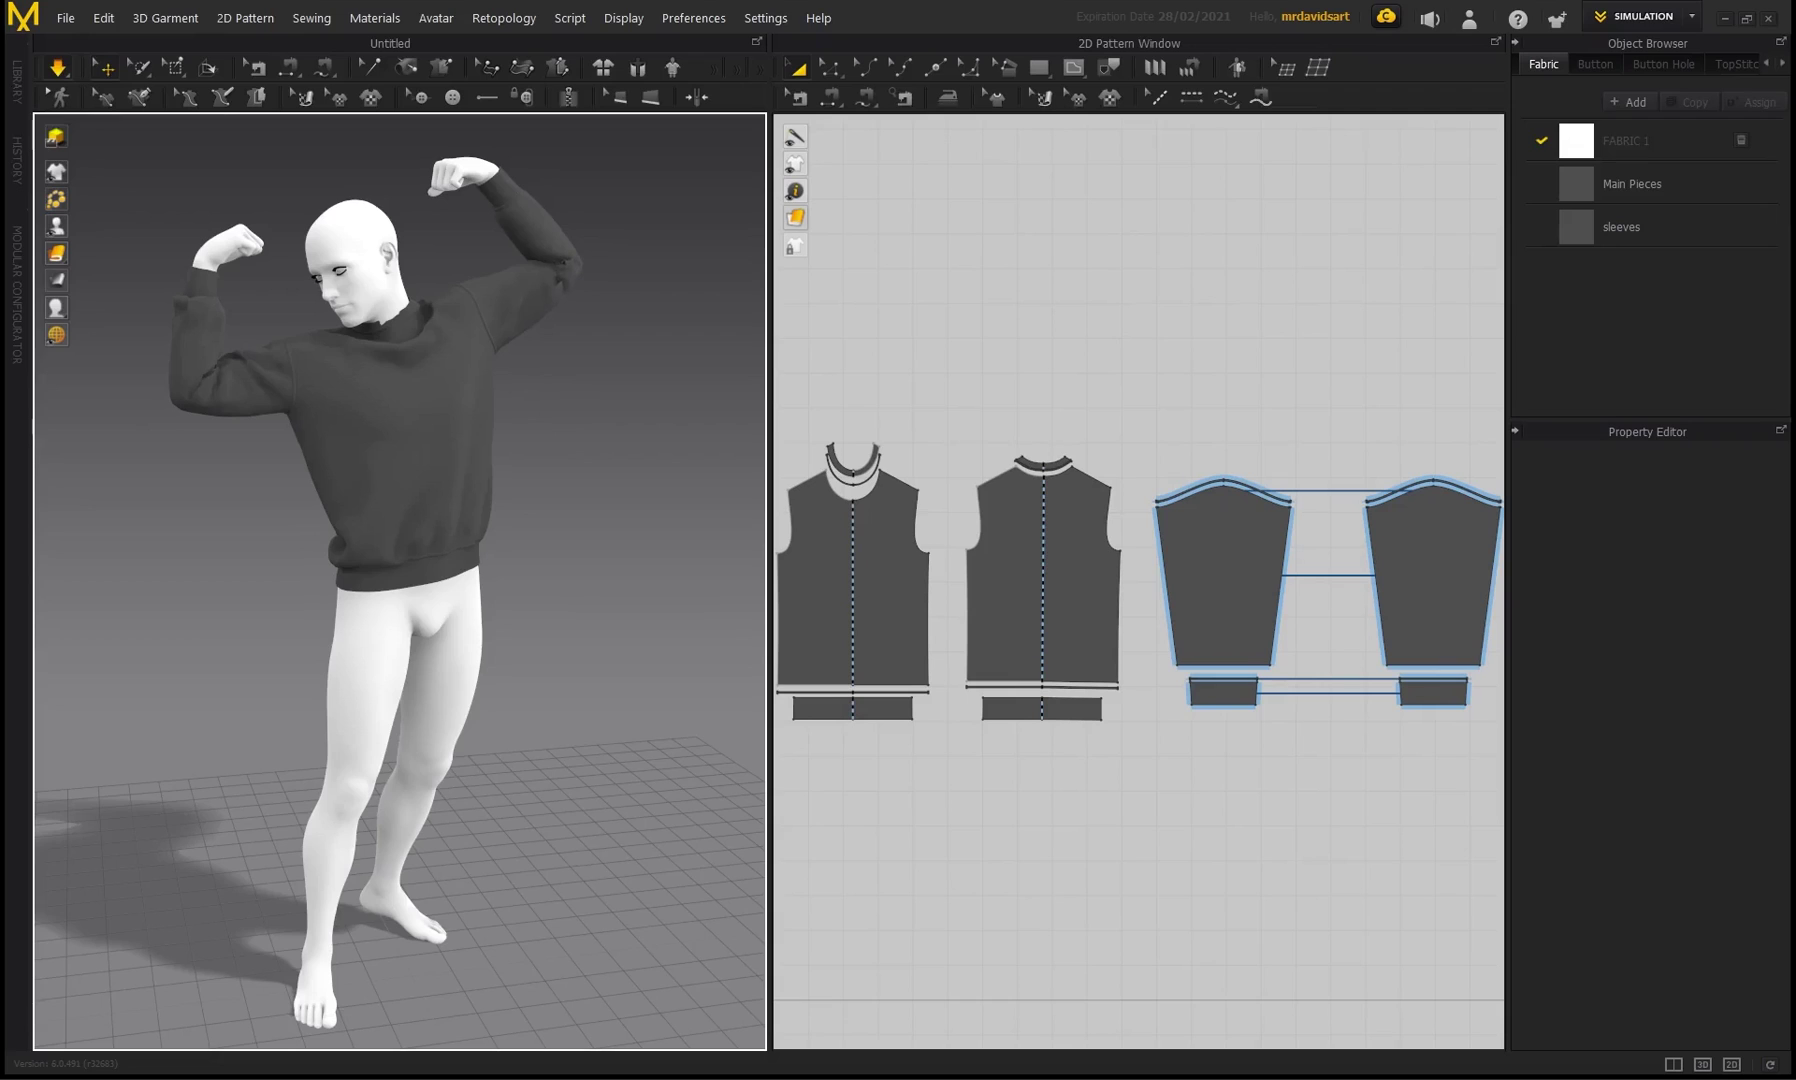
scroll(682, 563, down, 2)
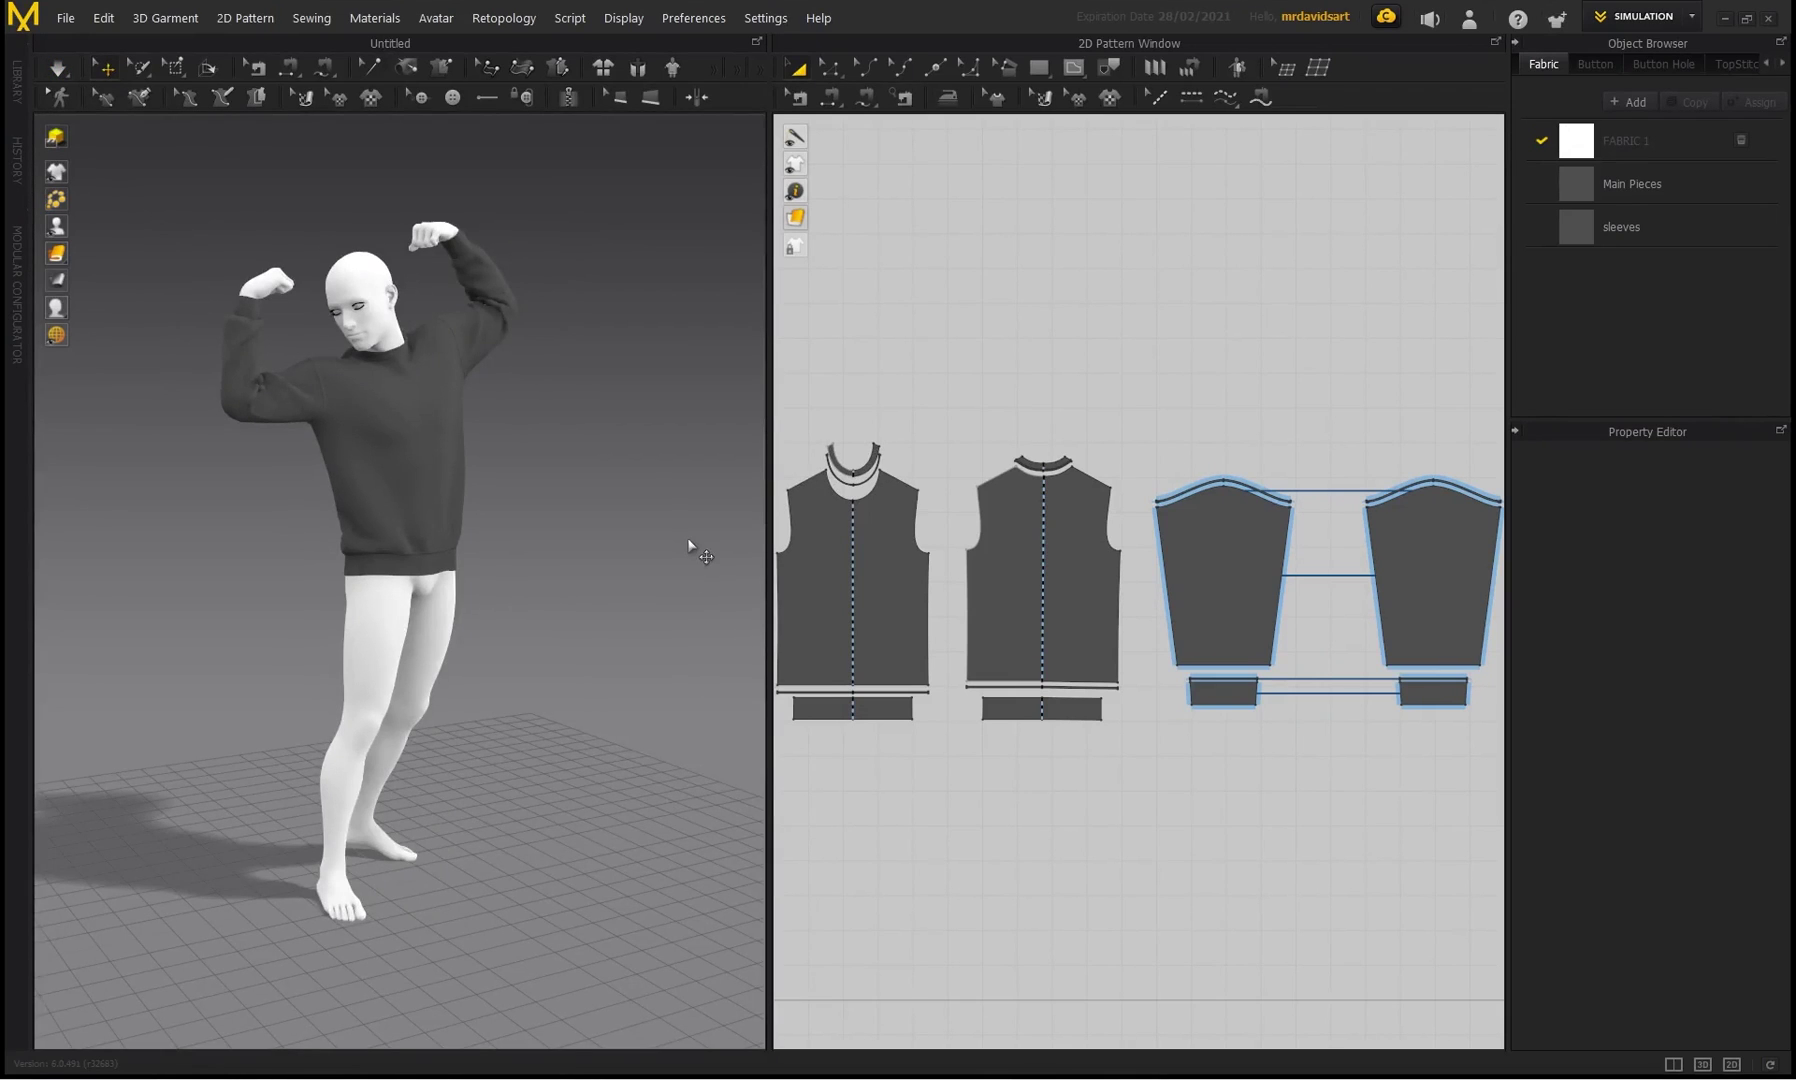
scroll(660, 550, up, 3)
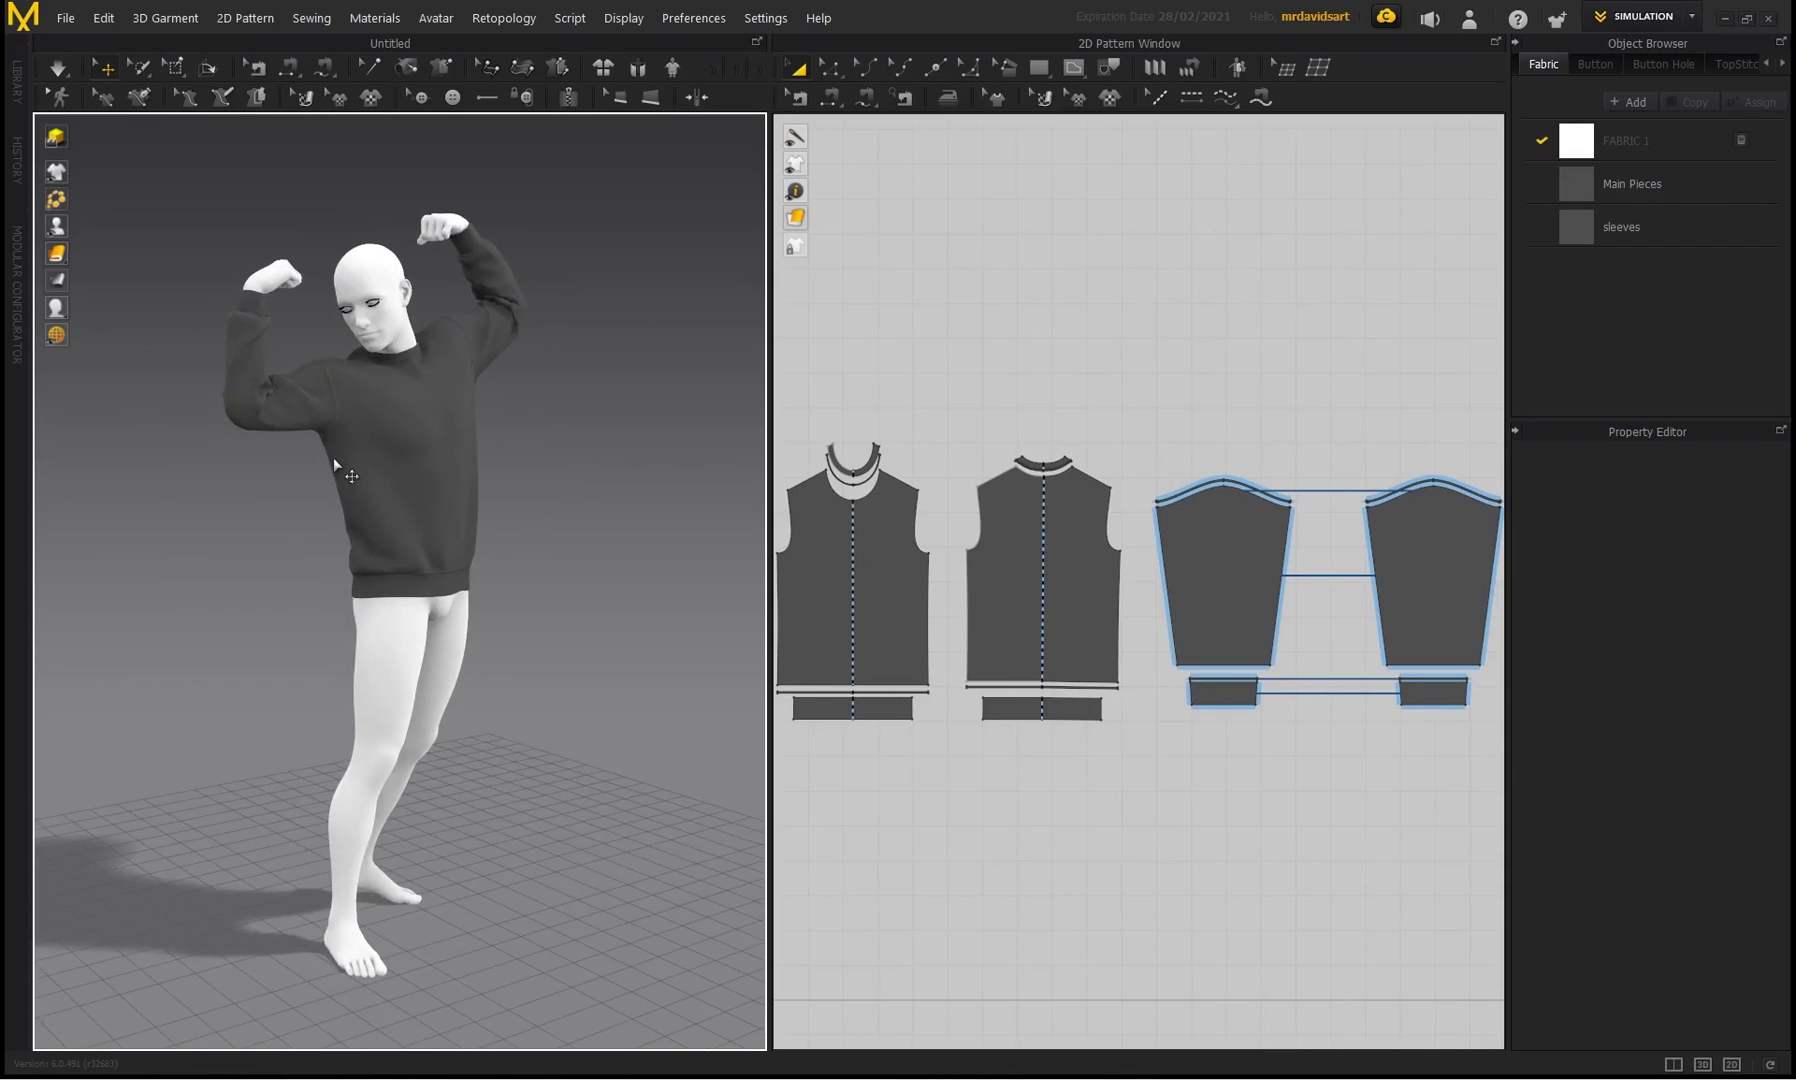
- Remove the posed avatar from the scene
click(62, 22)
mouse_move(138, 184)
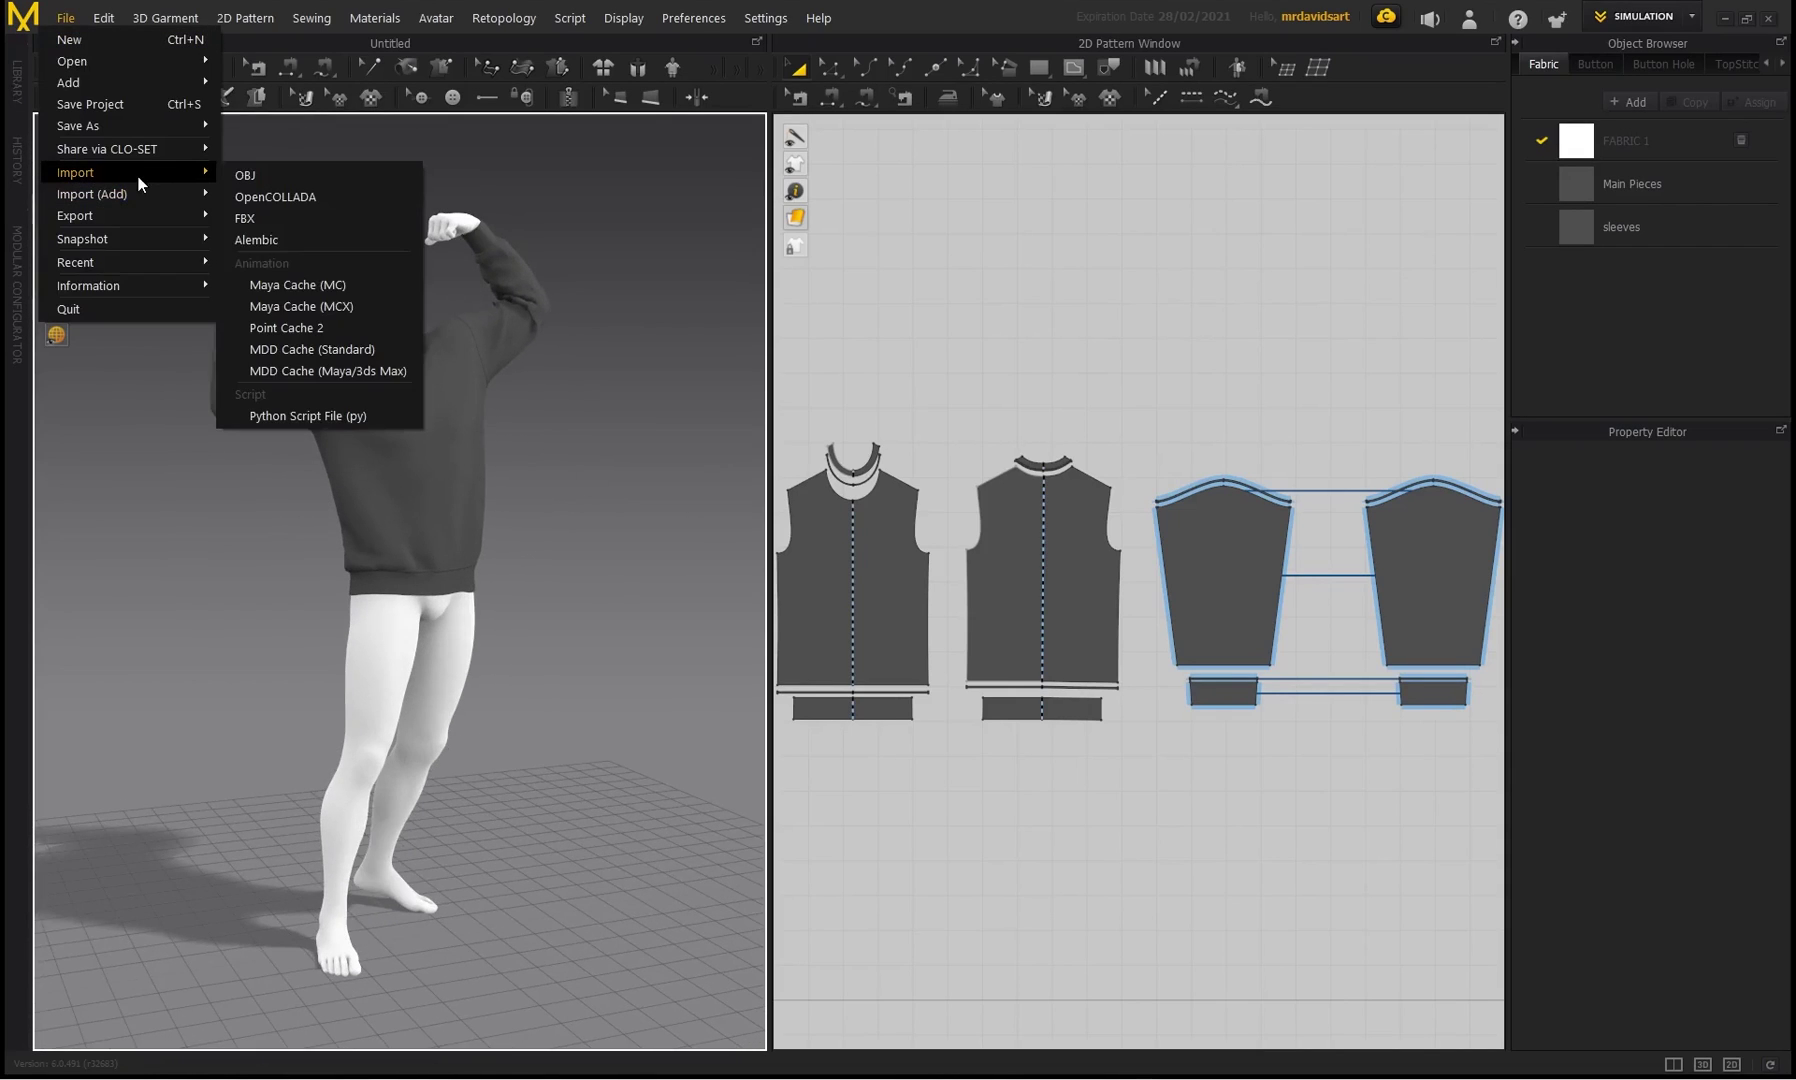
click(682, 250)
click(436, 18)
click(466, 60)
- Import maleanimation.fbx with its animation and switch to the ANIMATION workspace
click(66, 18)
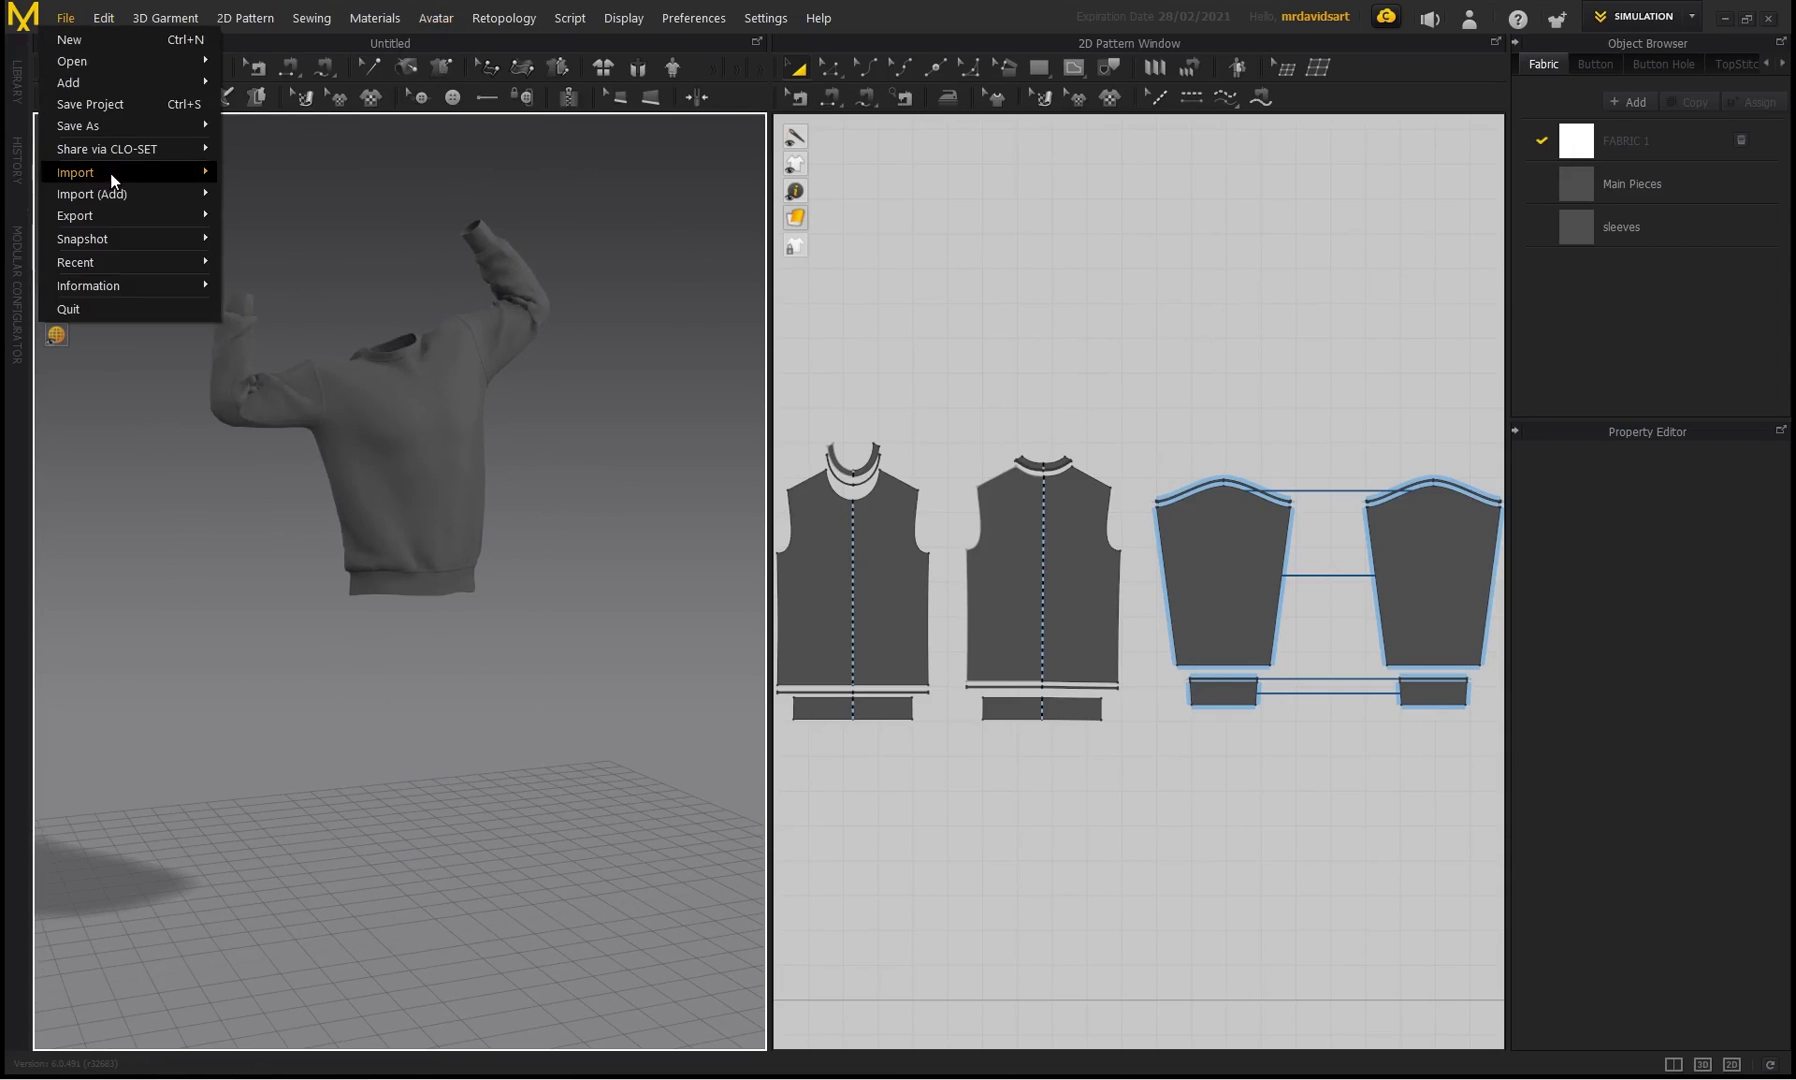
mouse_move(112, 180)
click(264, 224)
click(986, 468)
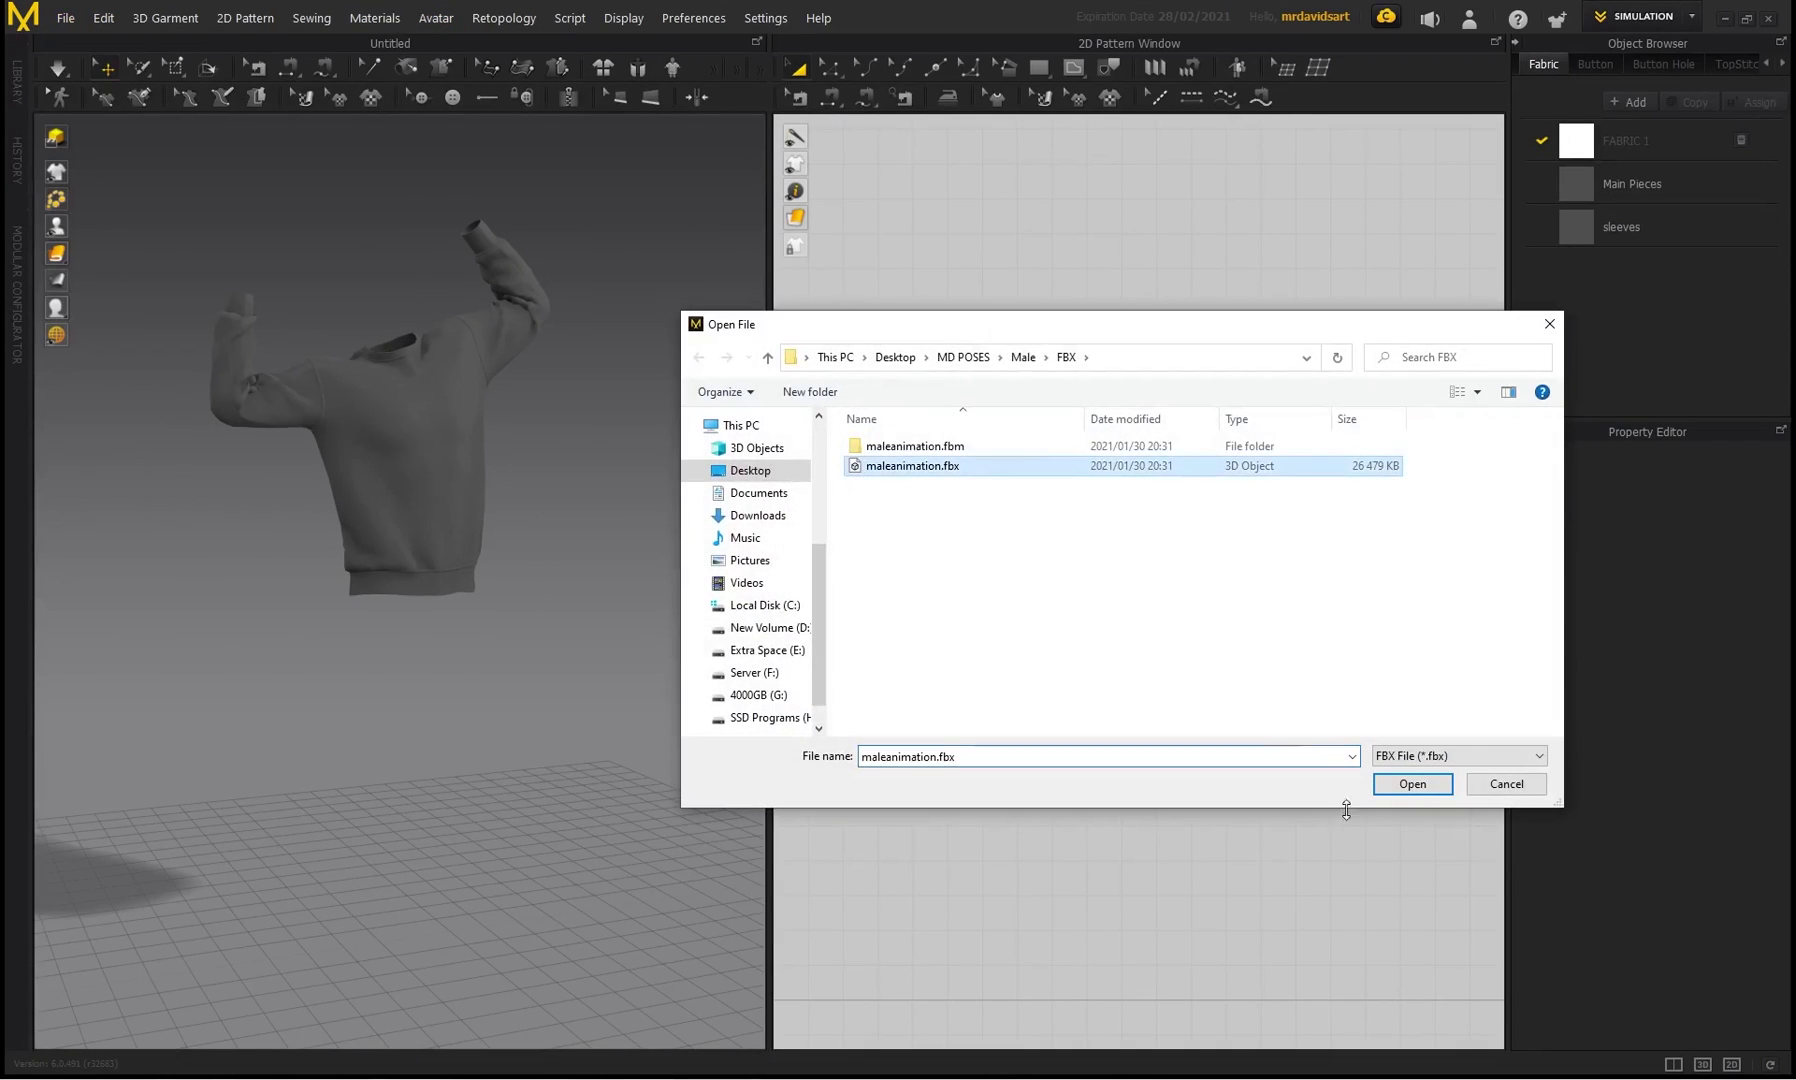
click(1396, 787)
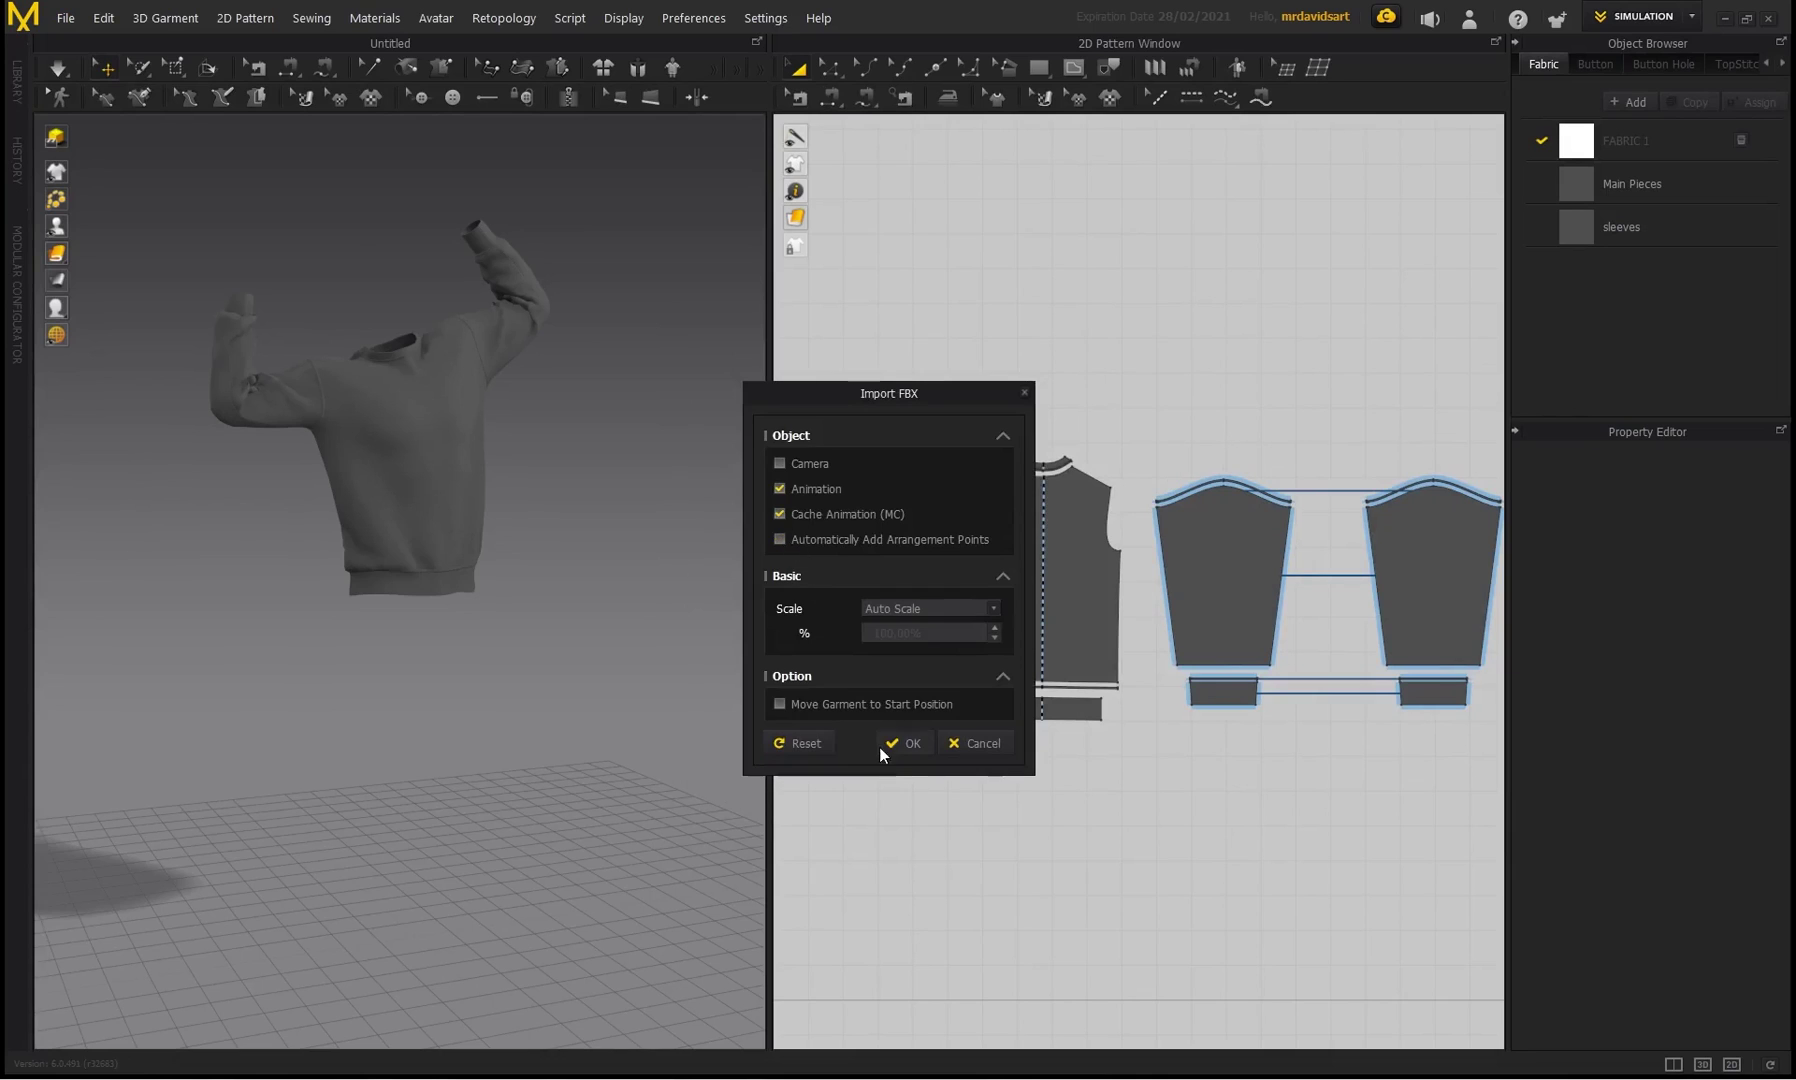
click(882, 746)
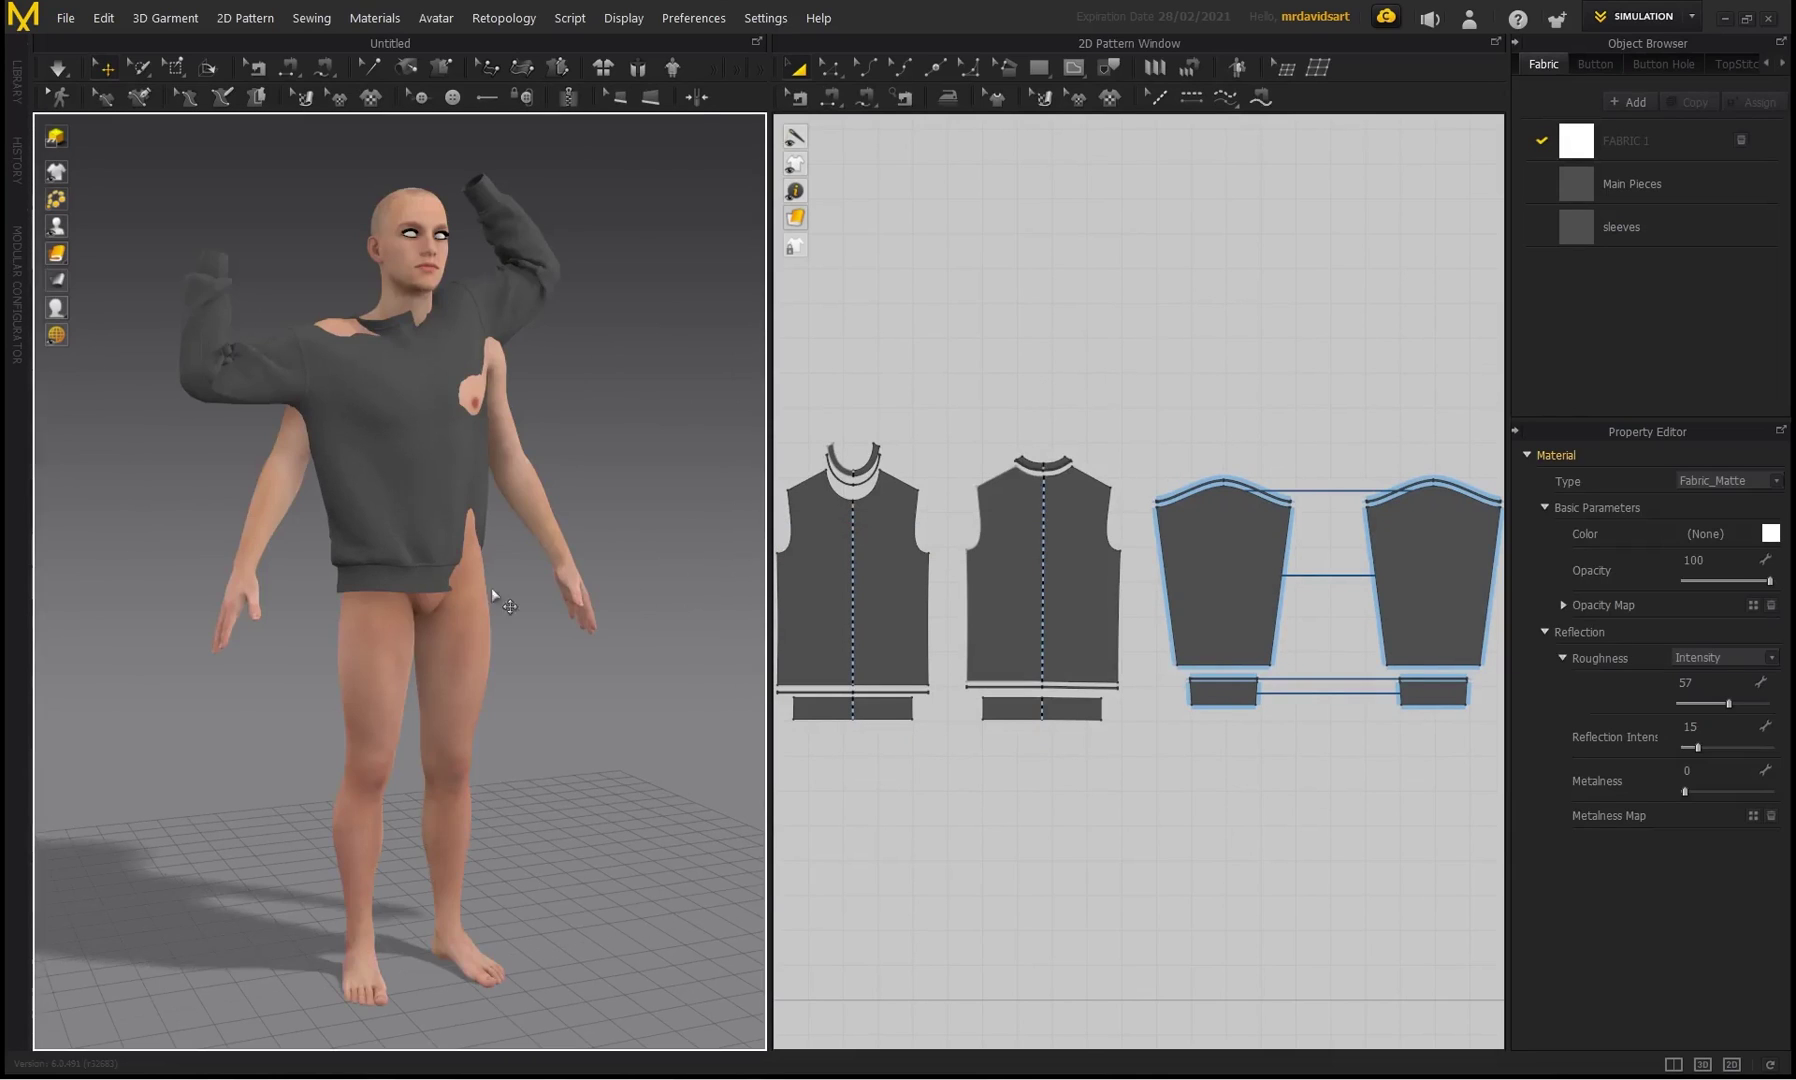
click(1691, 17)
click(1636, 83)
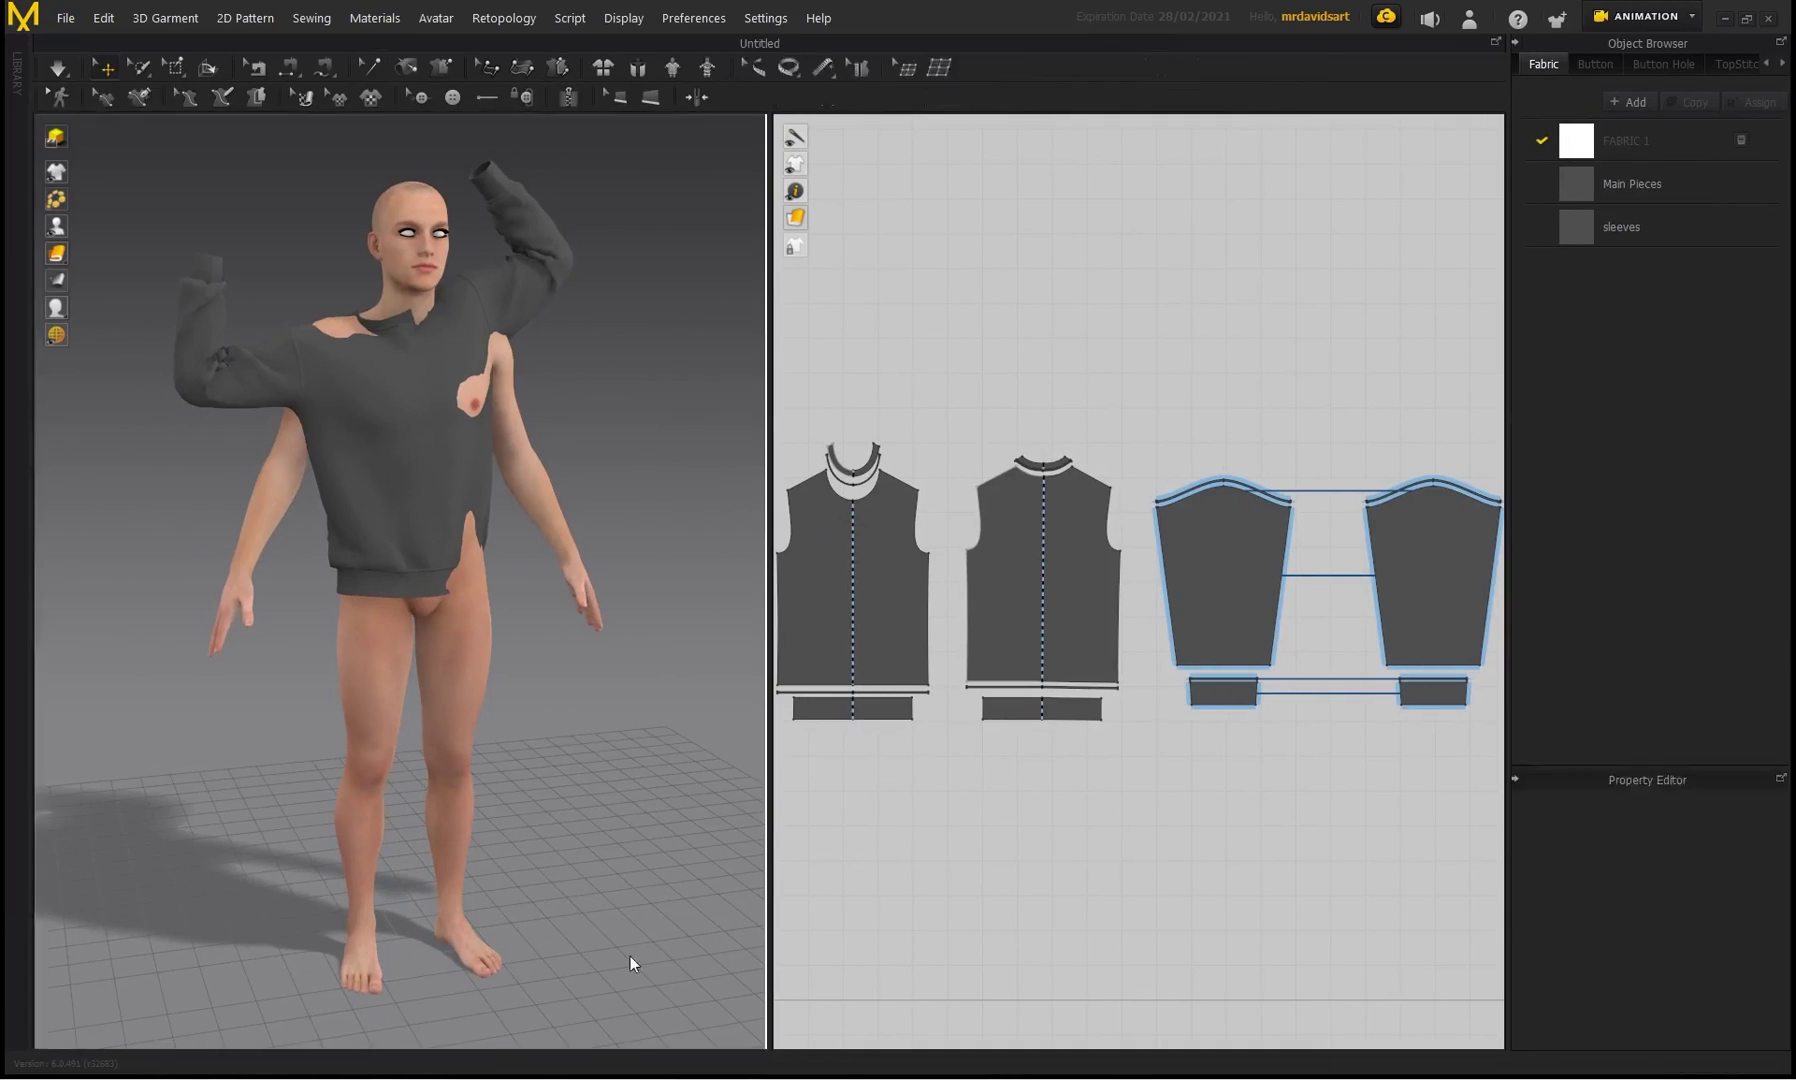
- Scrub the animation through frames 0–10, then return to the SIMULATION workspace
mouse_move(179, 991)
mouse_down()
mouse_move(230, 996)
mouse_move(176, 1005)
mouse_up()
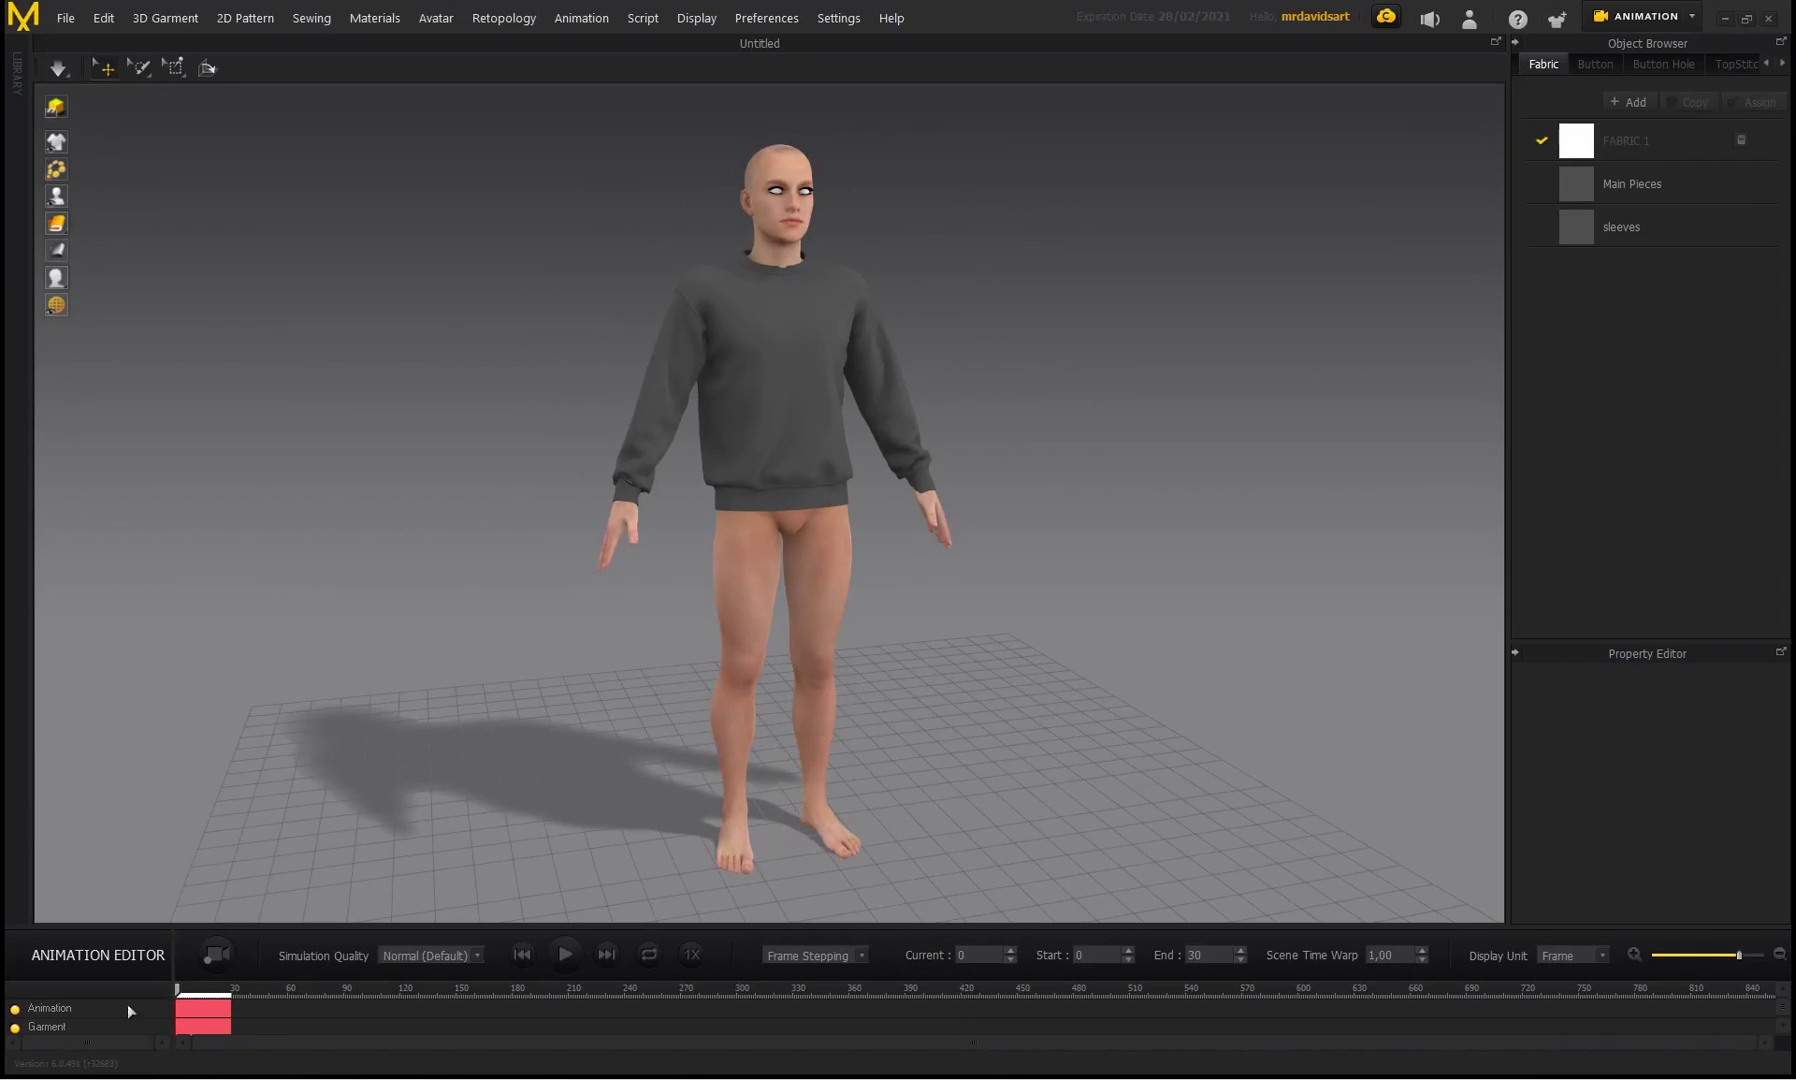
click(184, 995)
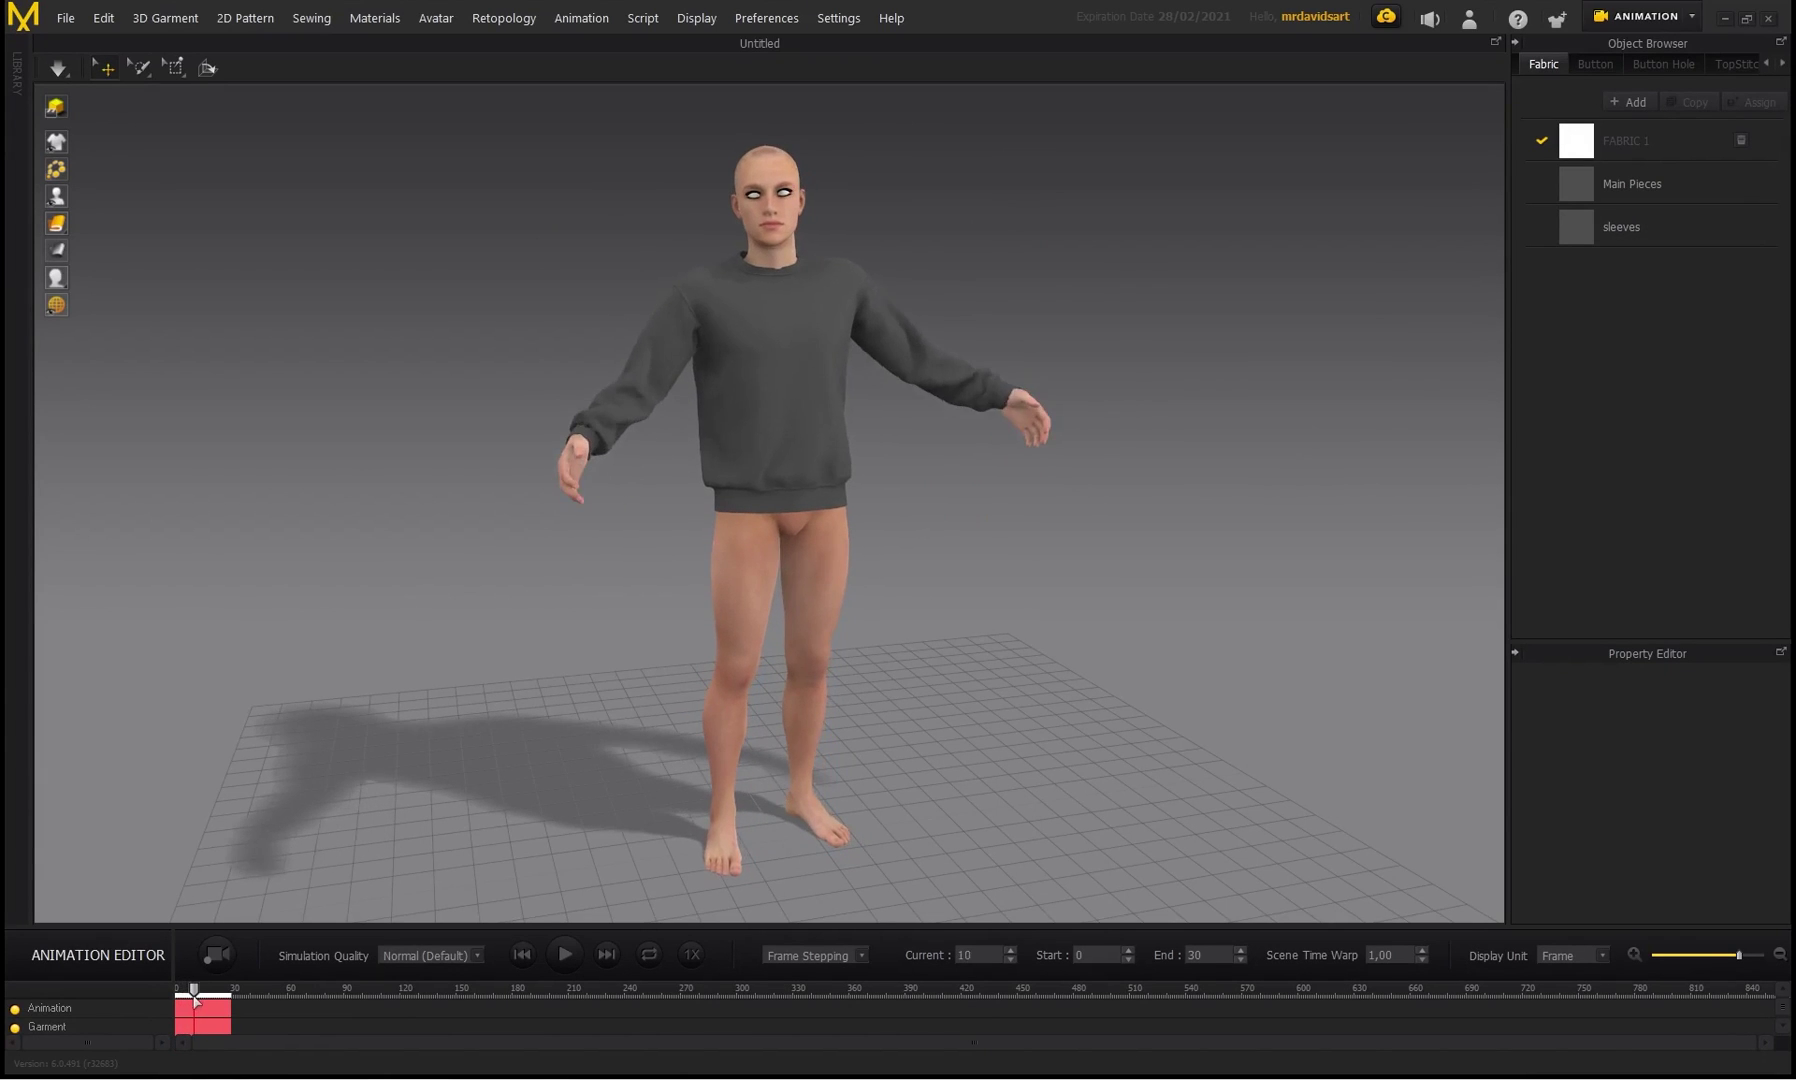
mouse_move(186, 995)
mouse_down()
mouse_move(221, 1006)
mouse_move(155, 1002)
mouse_up()
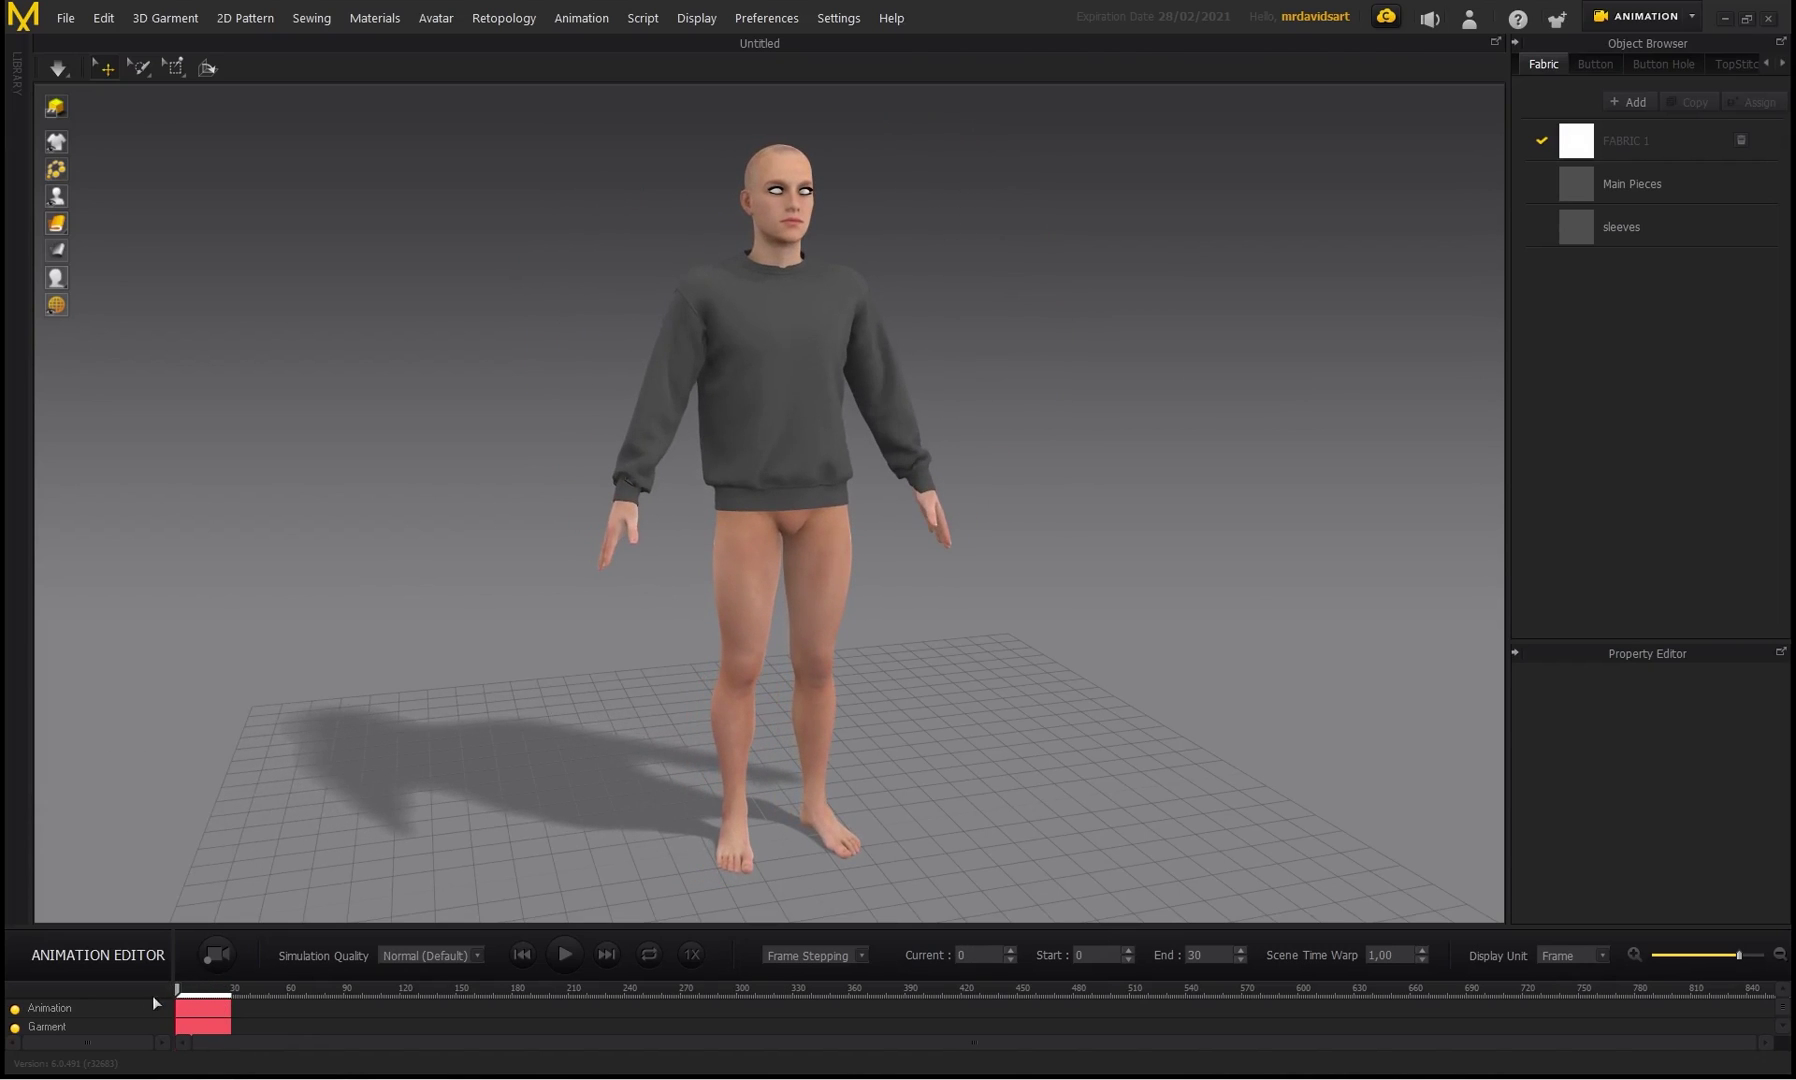
click(1690, 17)
click(1632, 49)
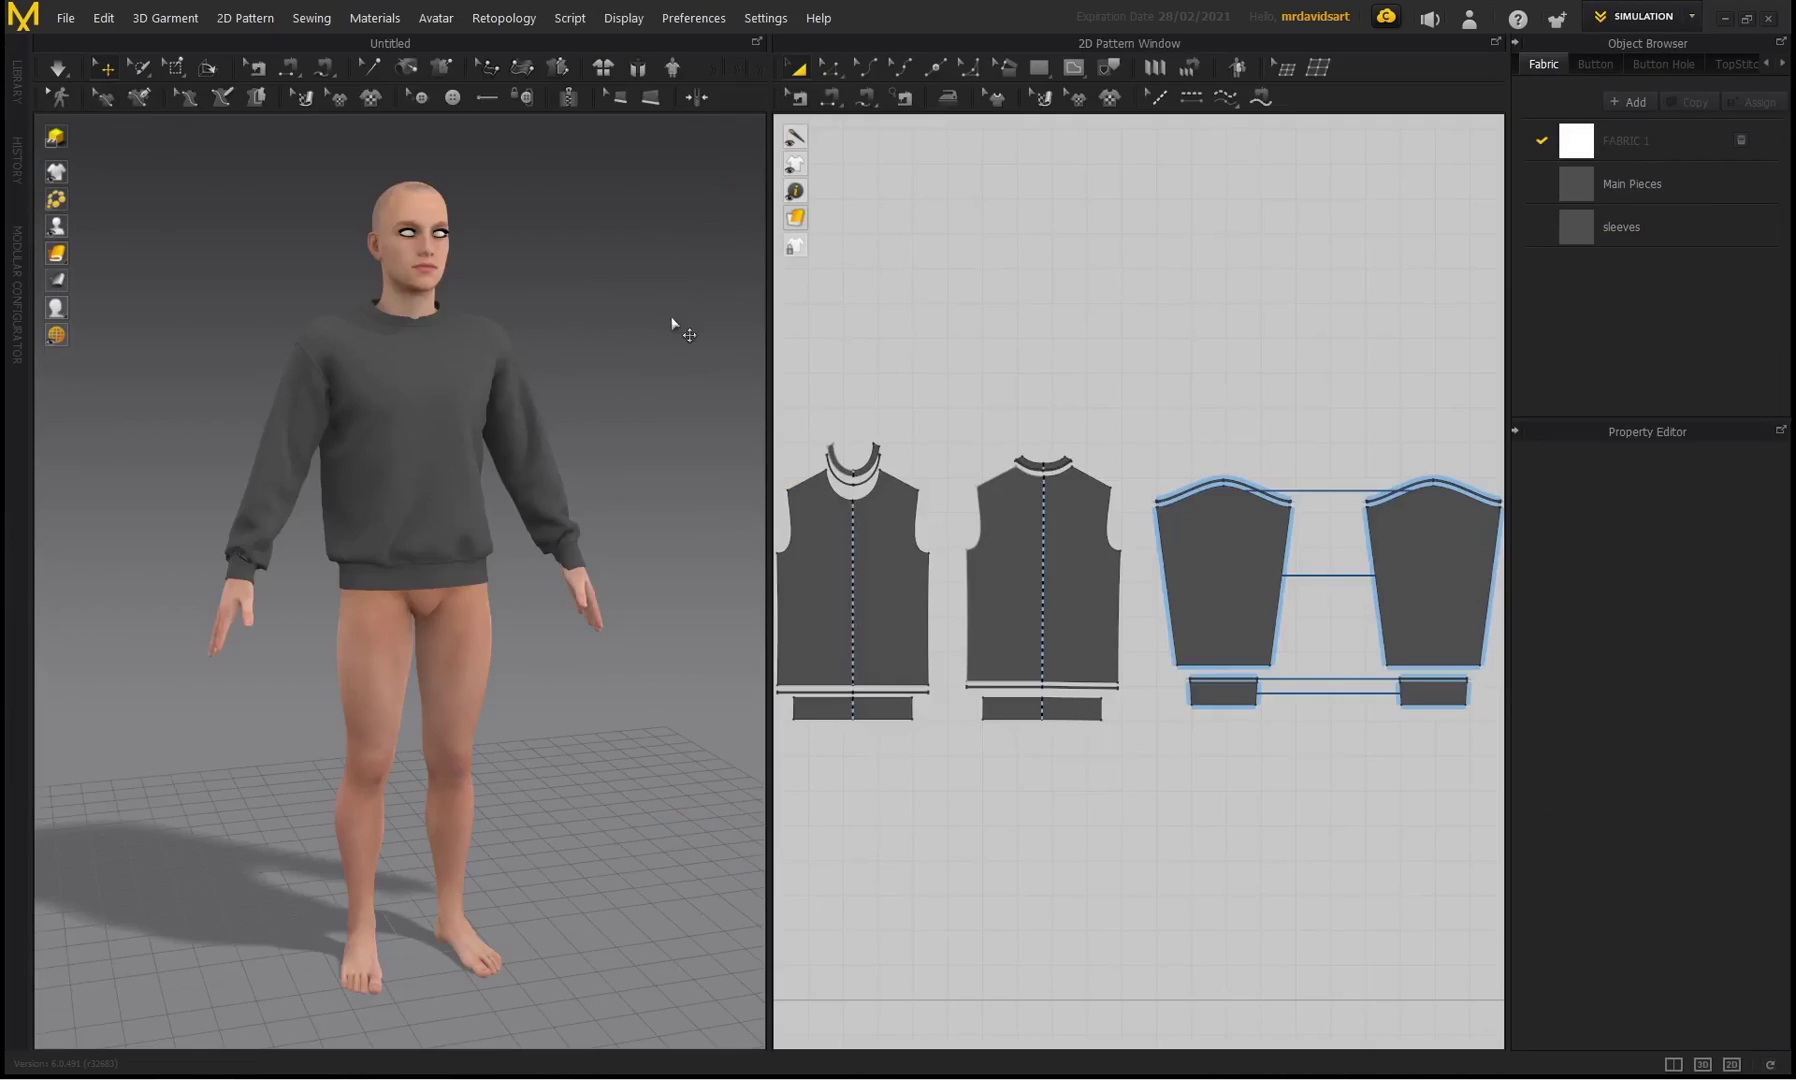
- Save the avatar's current pose over apose.pos in the Male Poses folder
click(60, 19)
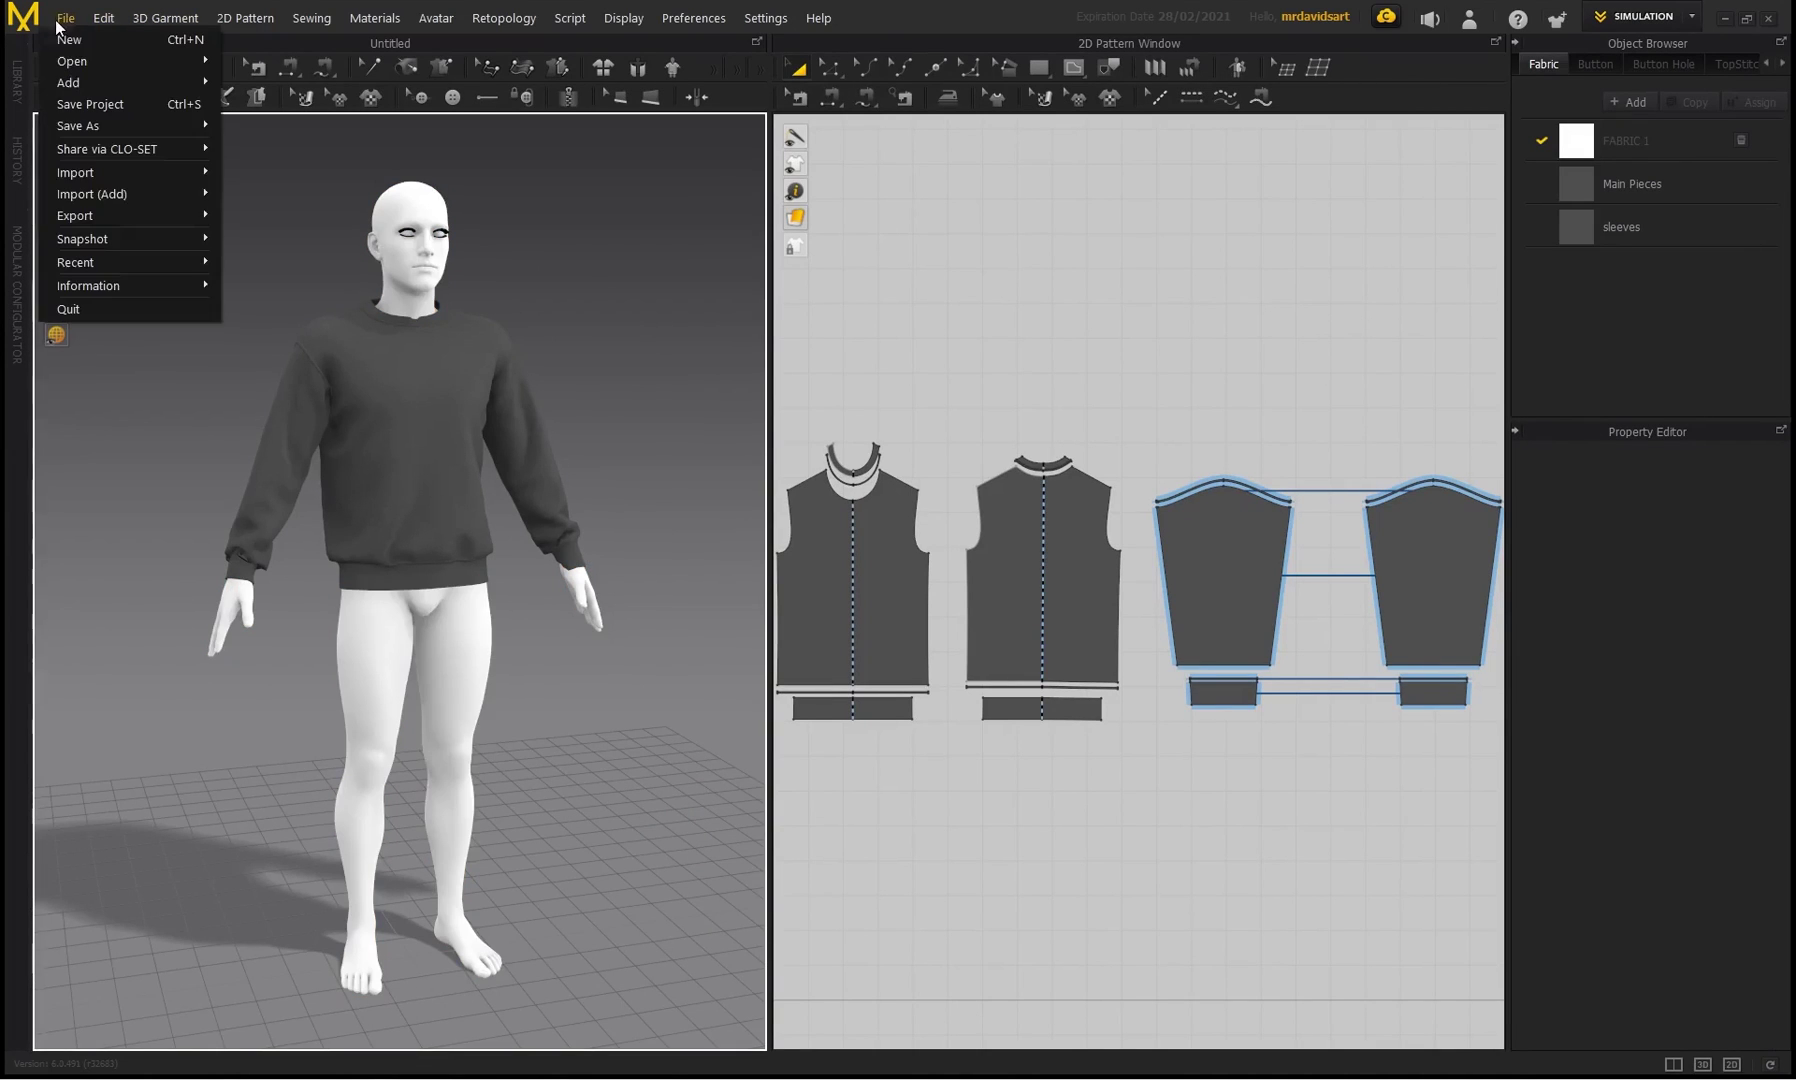
mouse_move(190, 126)
click(244, 255)
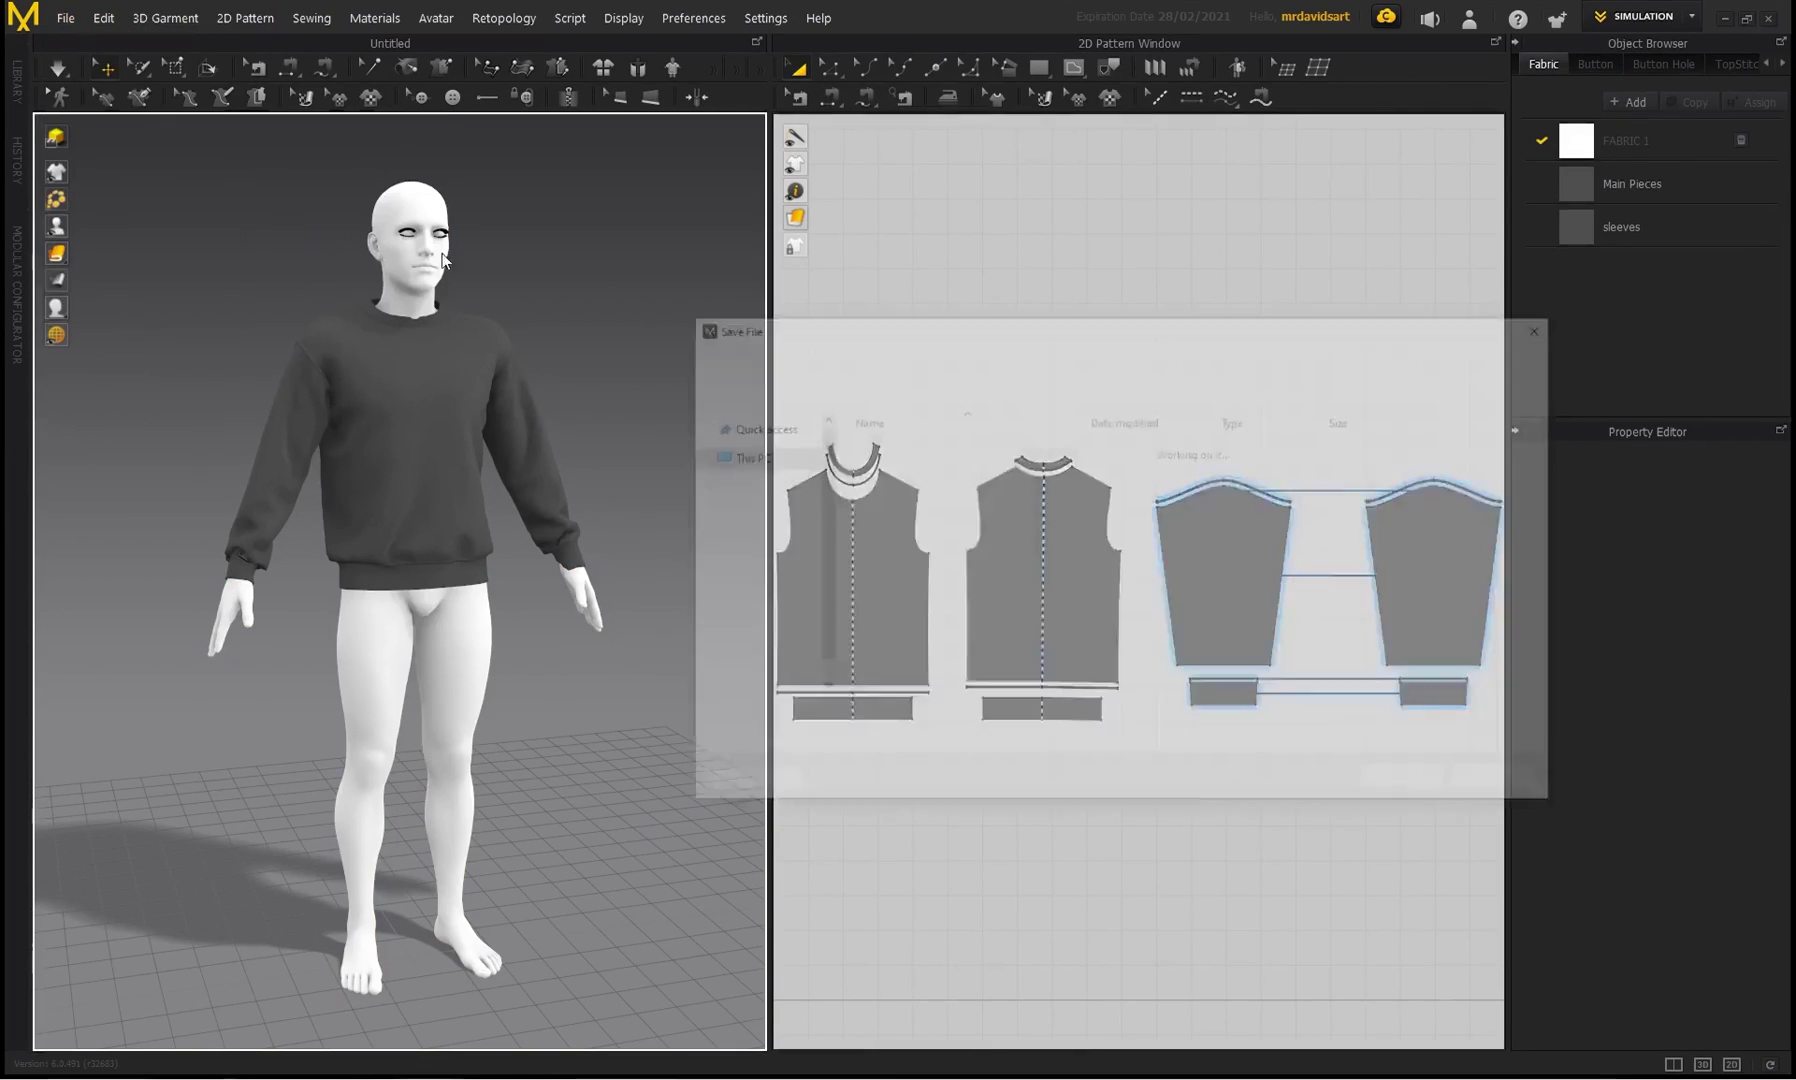
click(1024, 358)
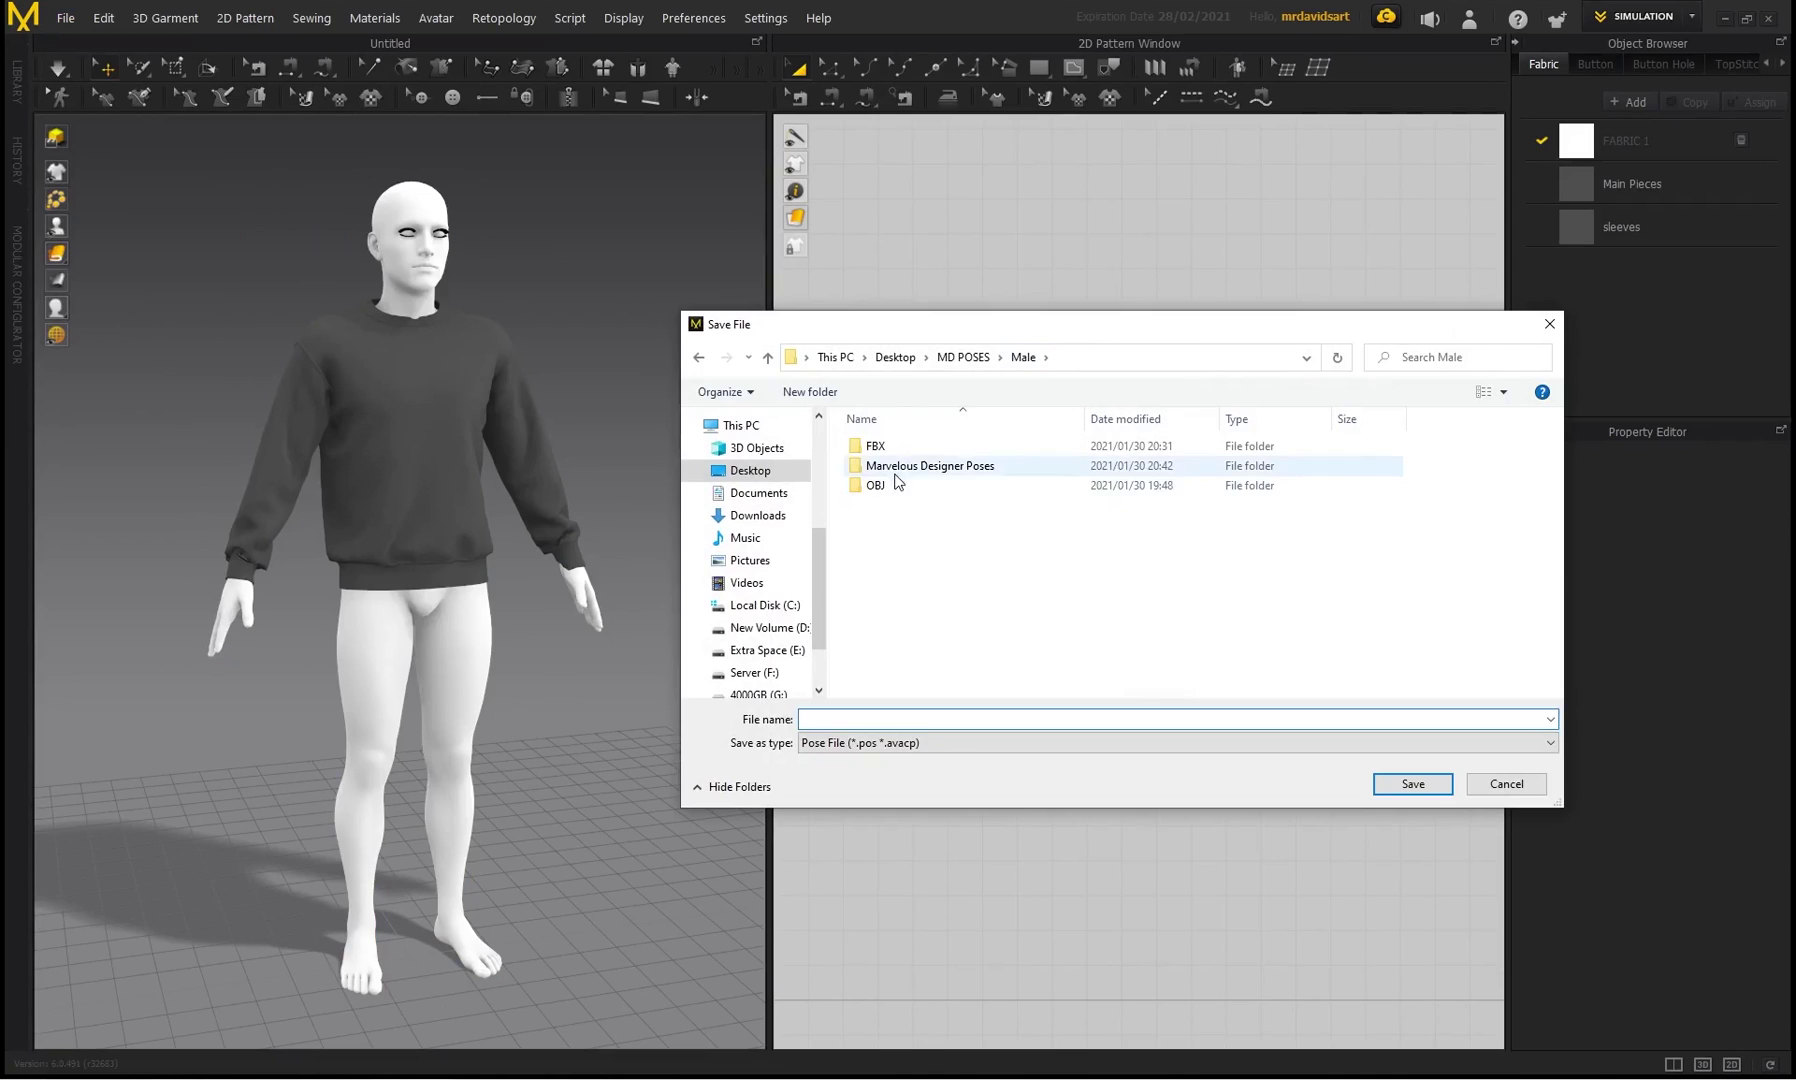
double_click(945, 476)
key(Down)
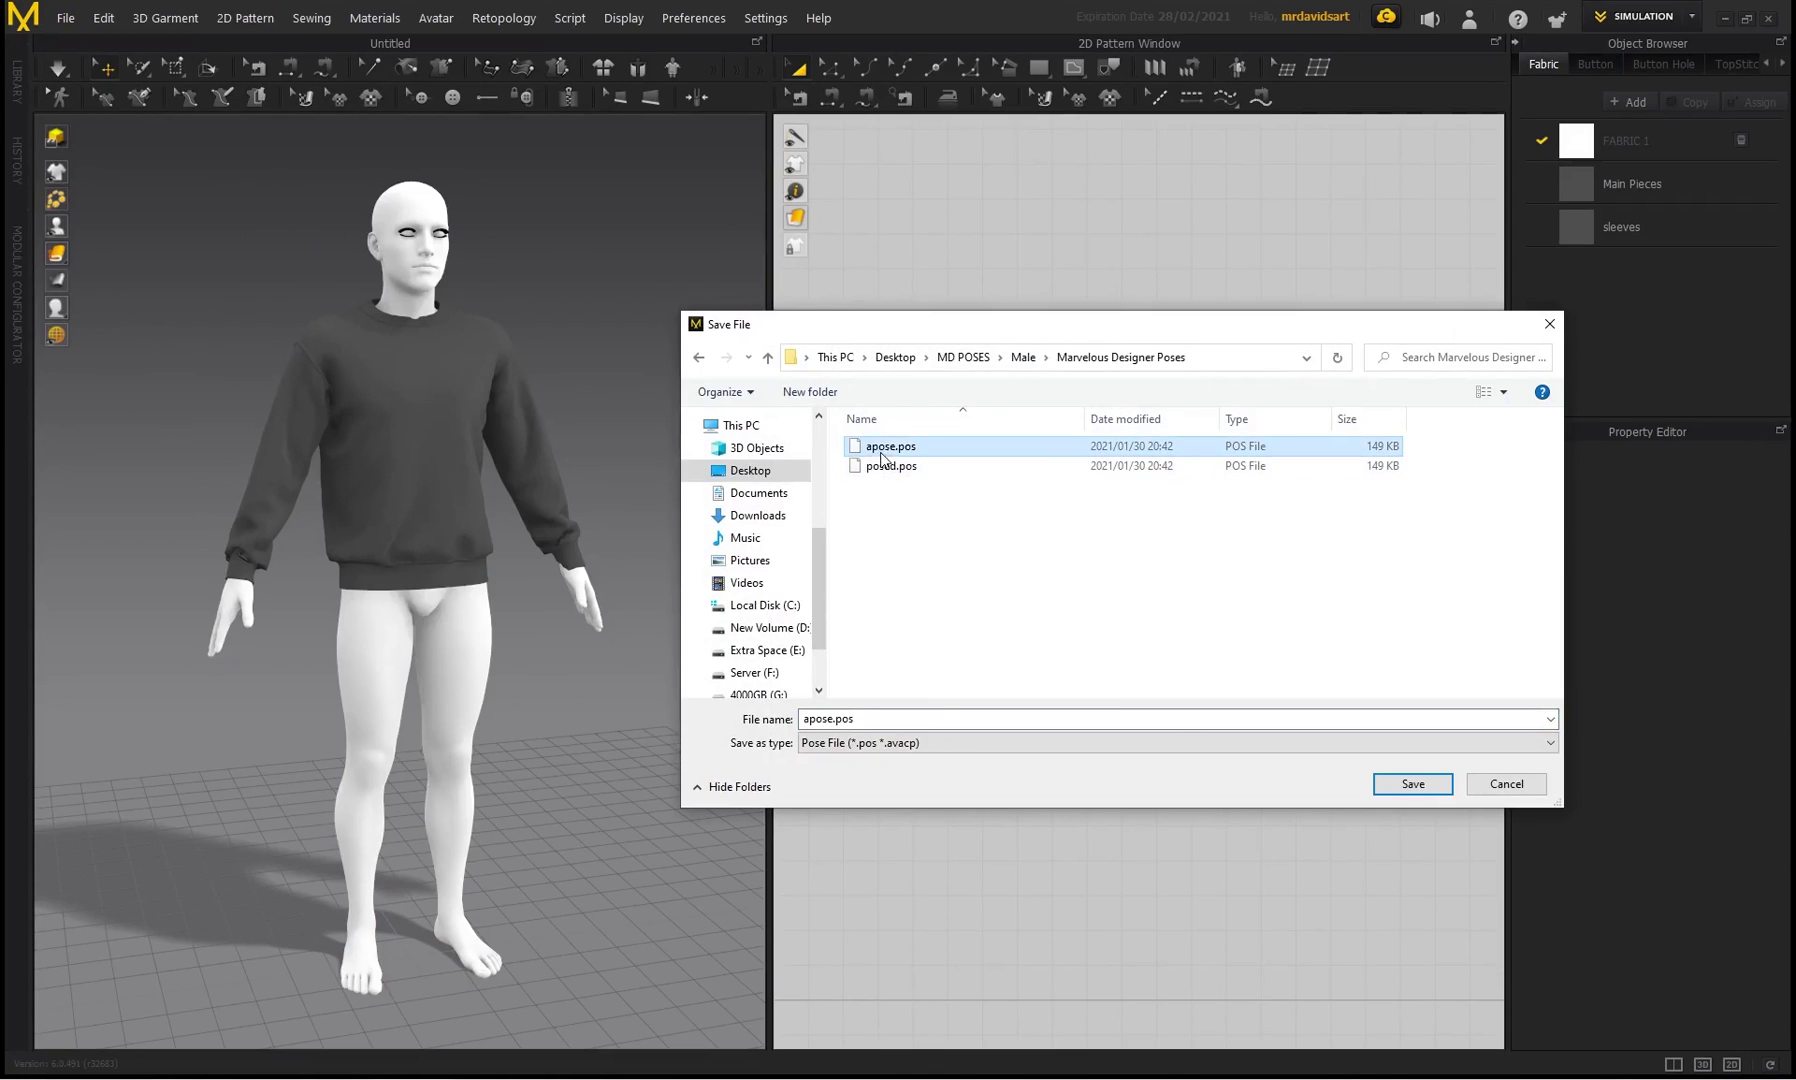
click(1413, 783)
click(949, 549)
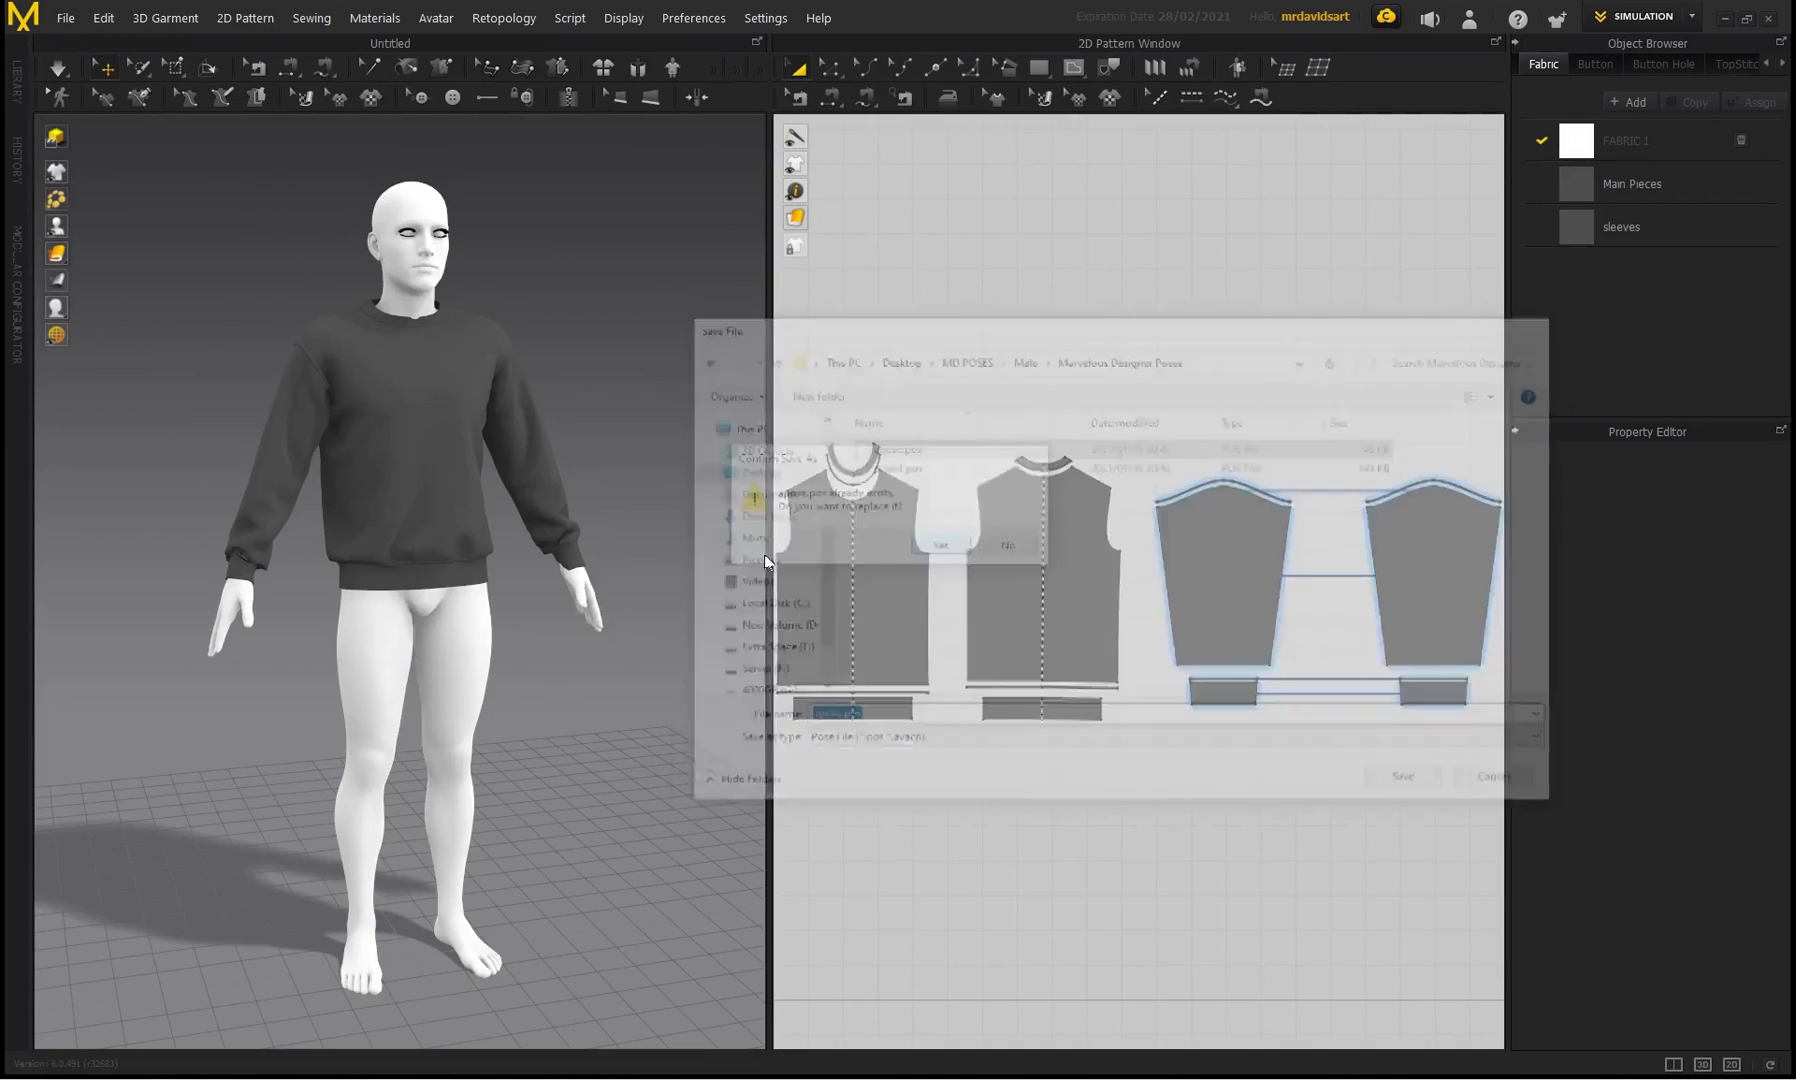
- Scrub the animation to its final flex pose, then return to SIMULATION mode
click(1694, 17)
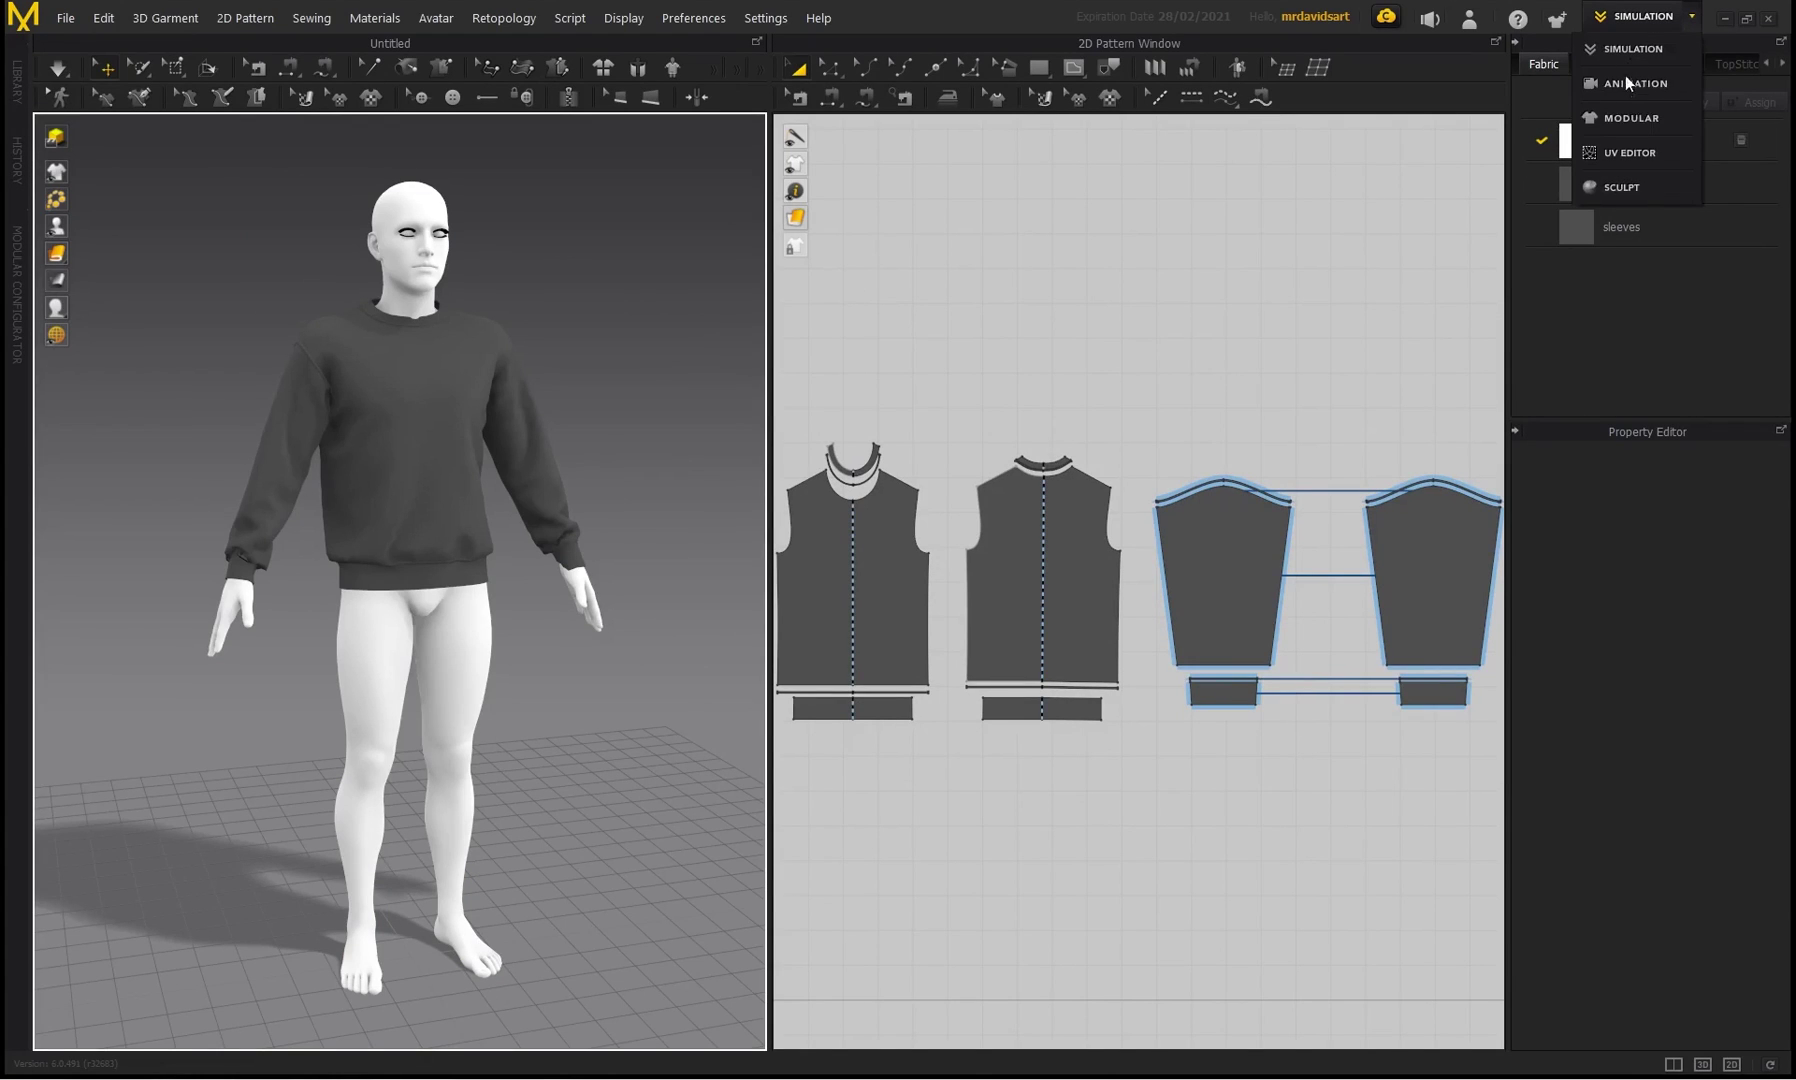
click(1636, 85)
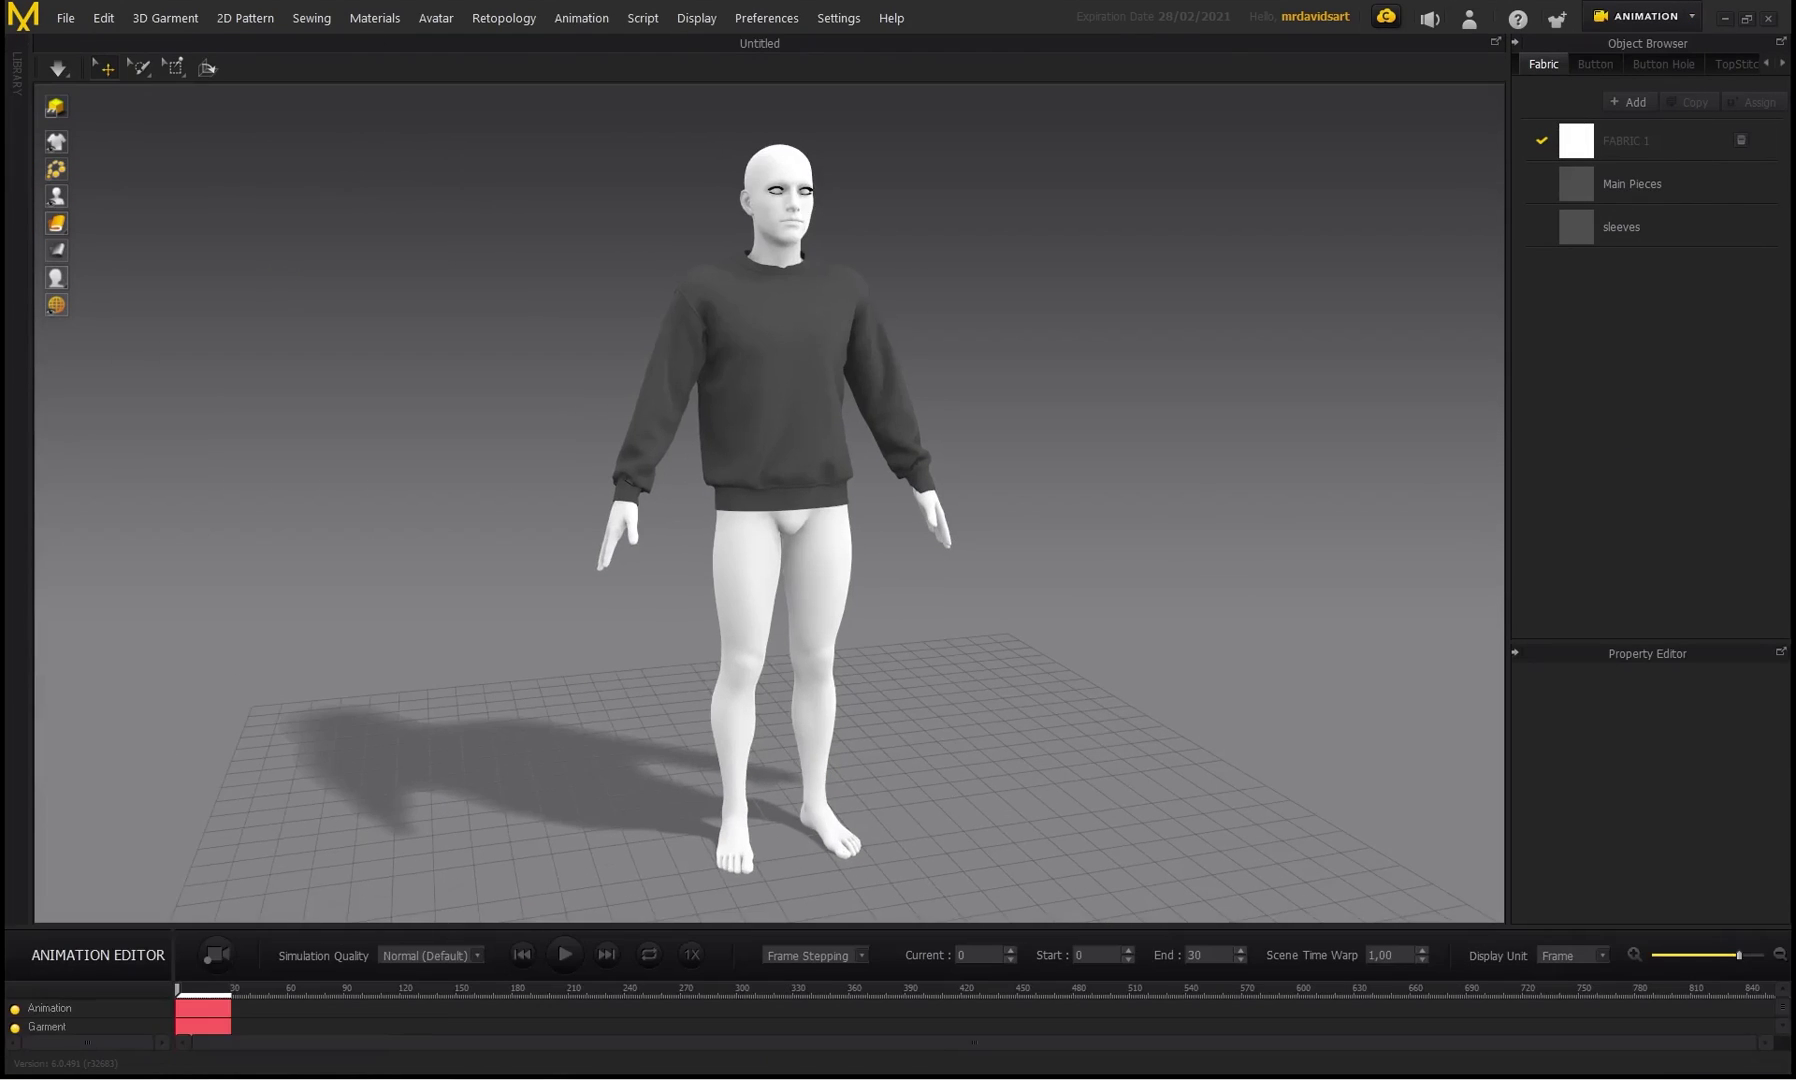
drag(183, 992, 233, 996)
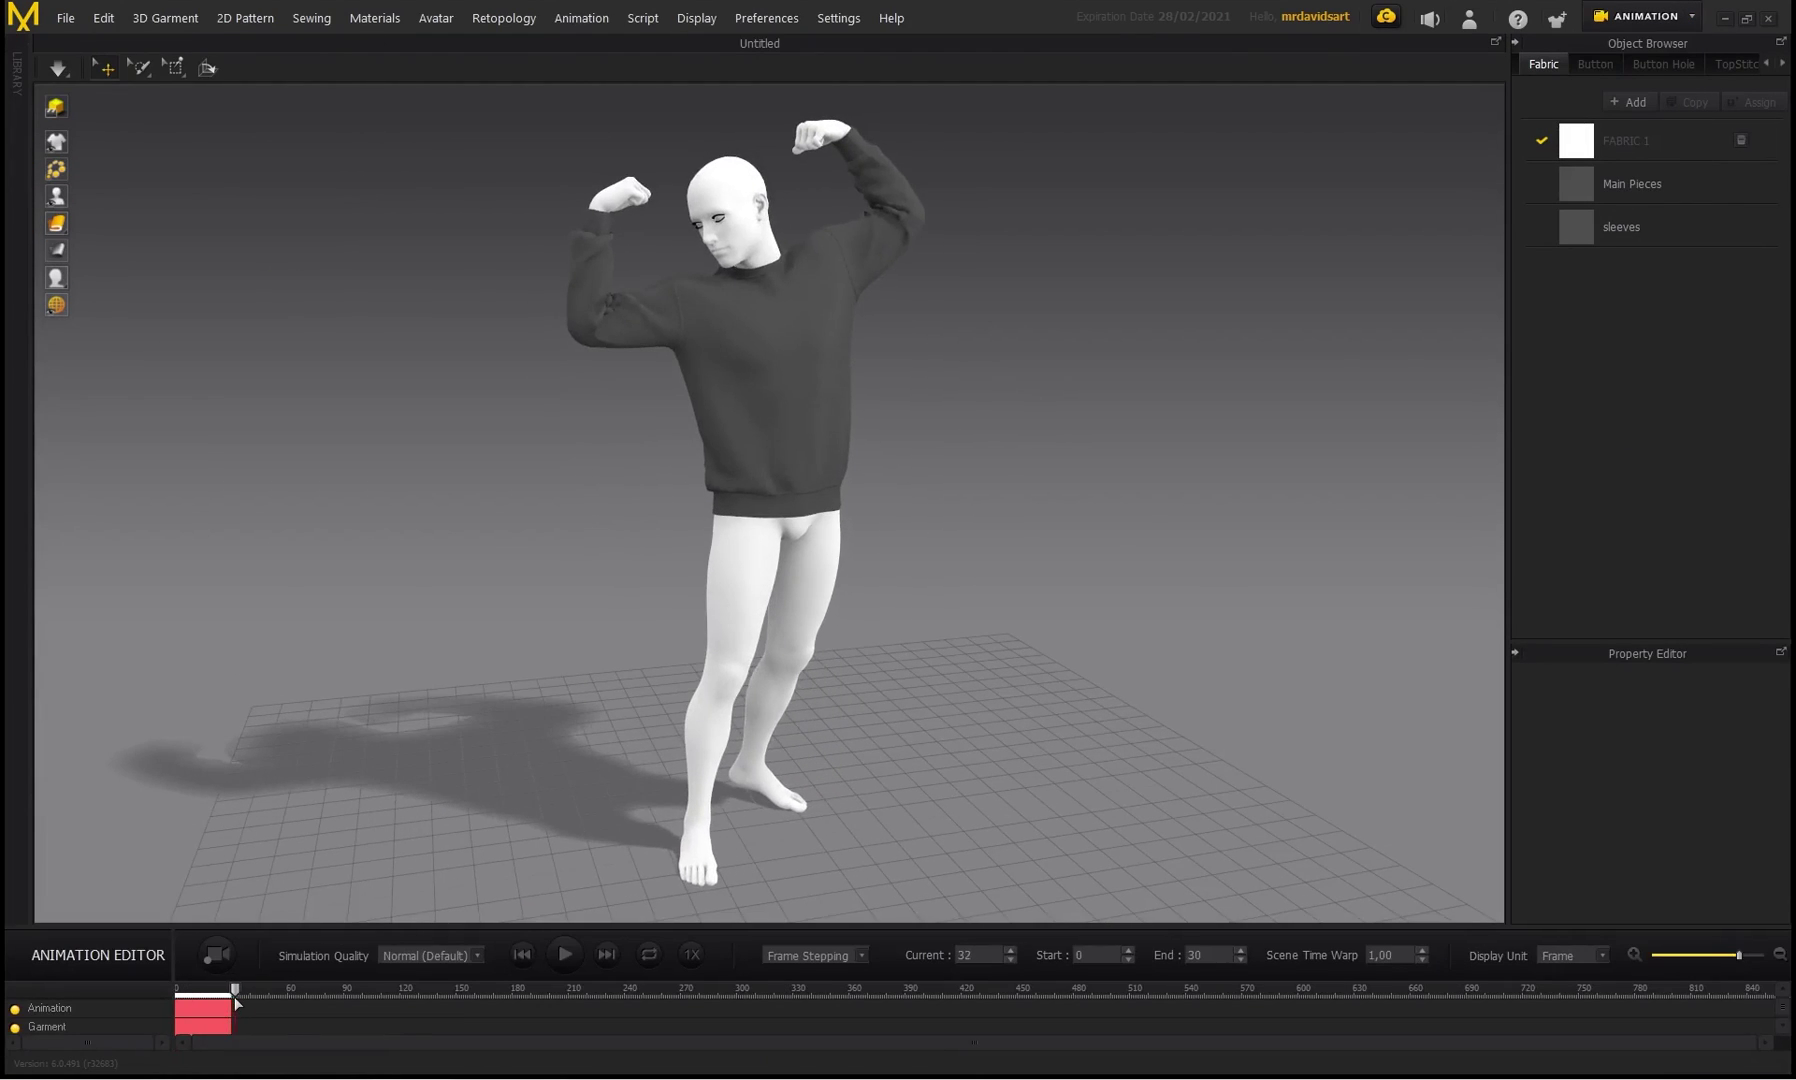
click(1693, 17)
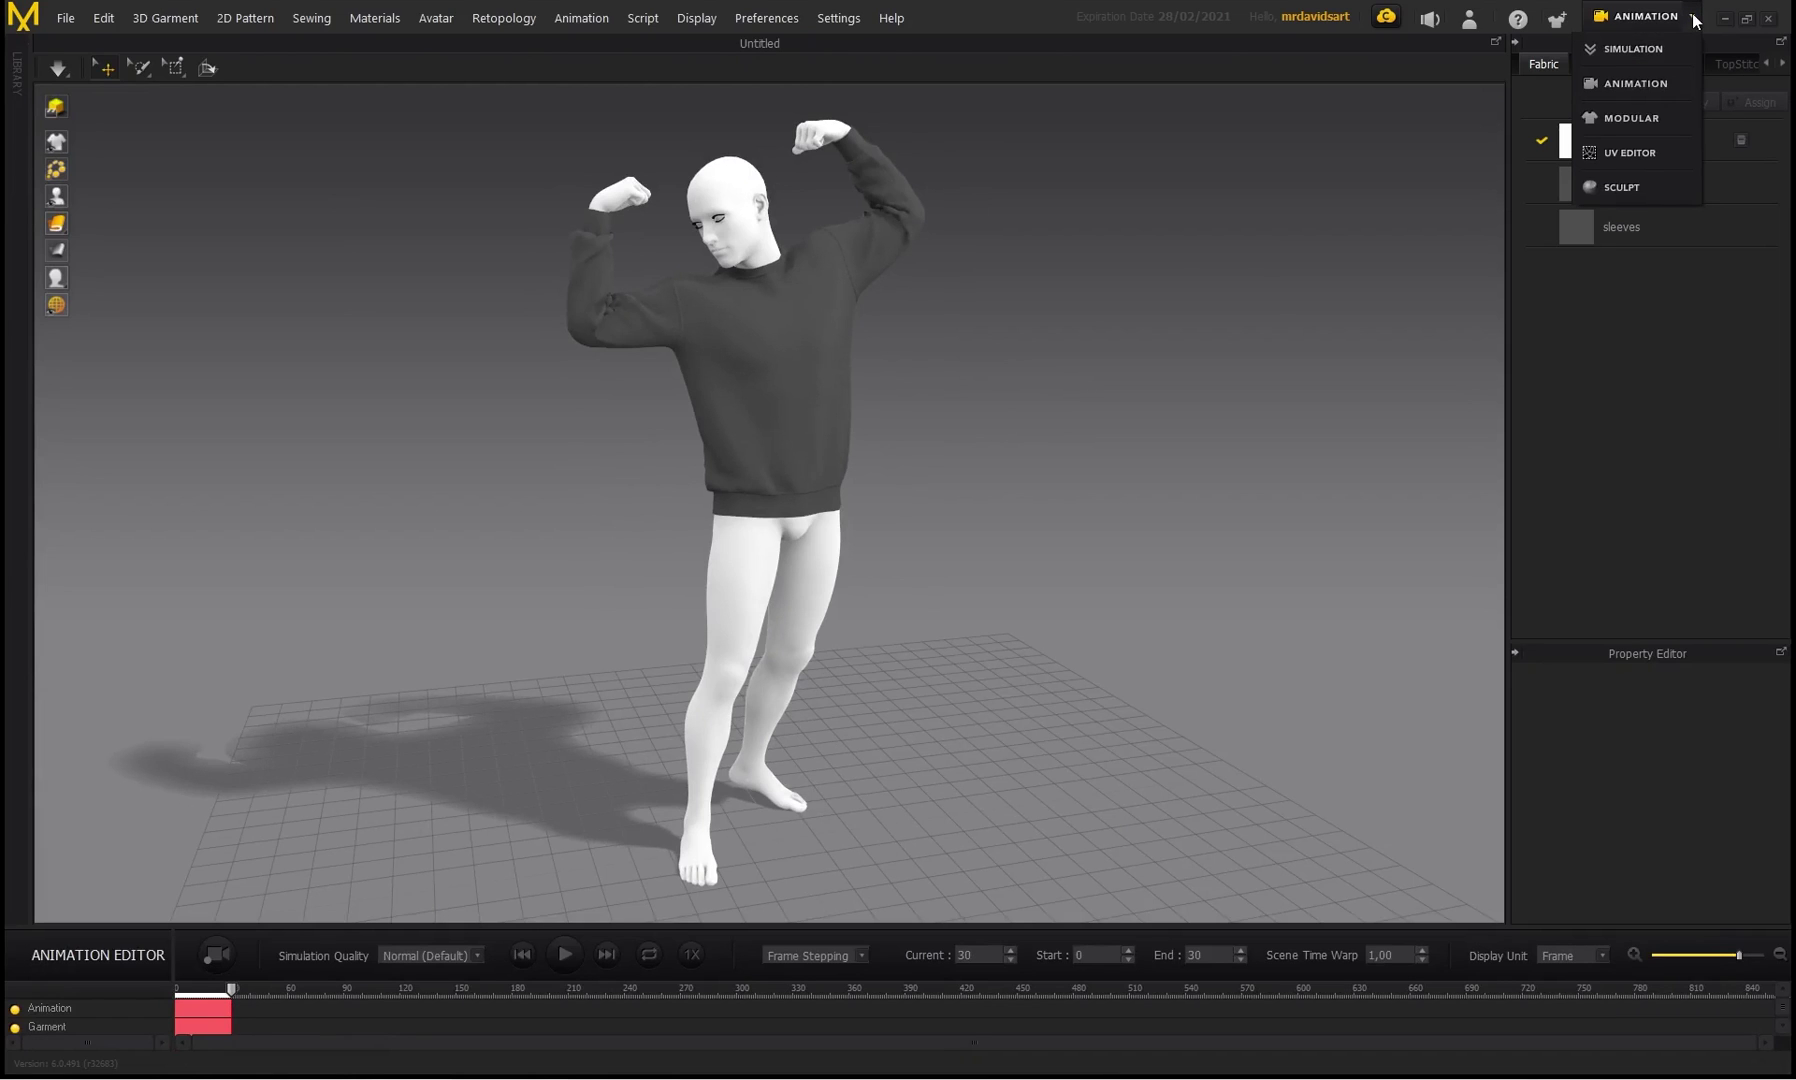
click(1633, 49)
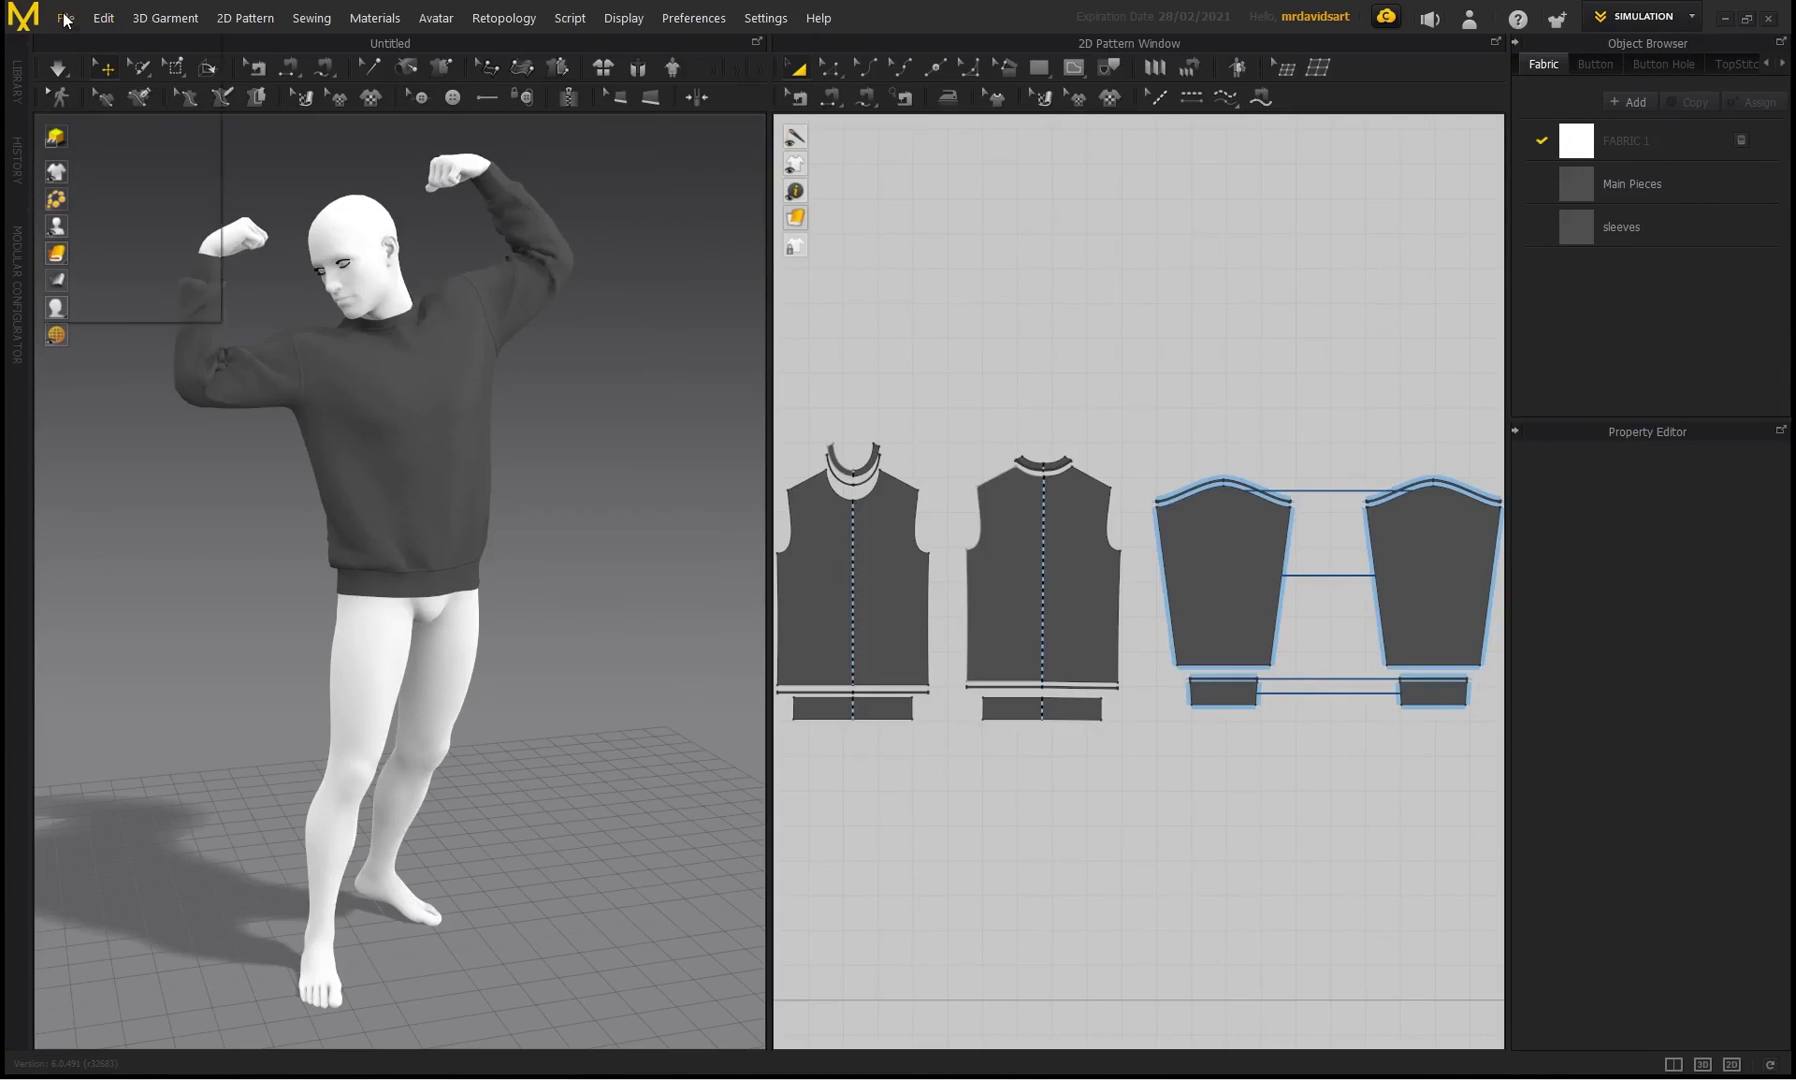
- Save the flex pose, overwriting posed.pos
click(65, 18)
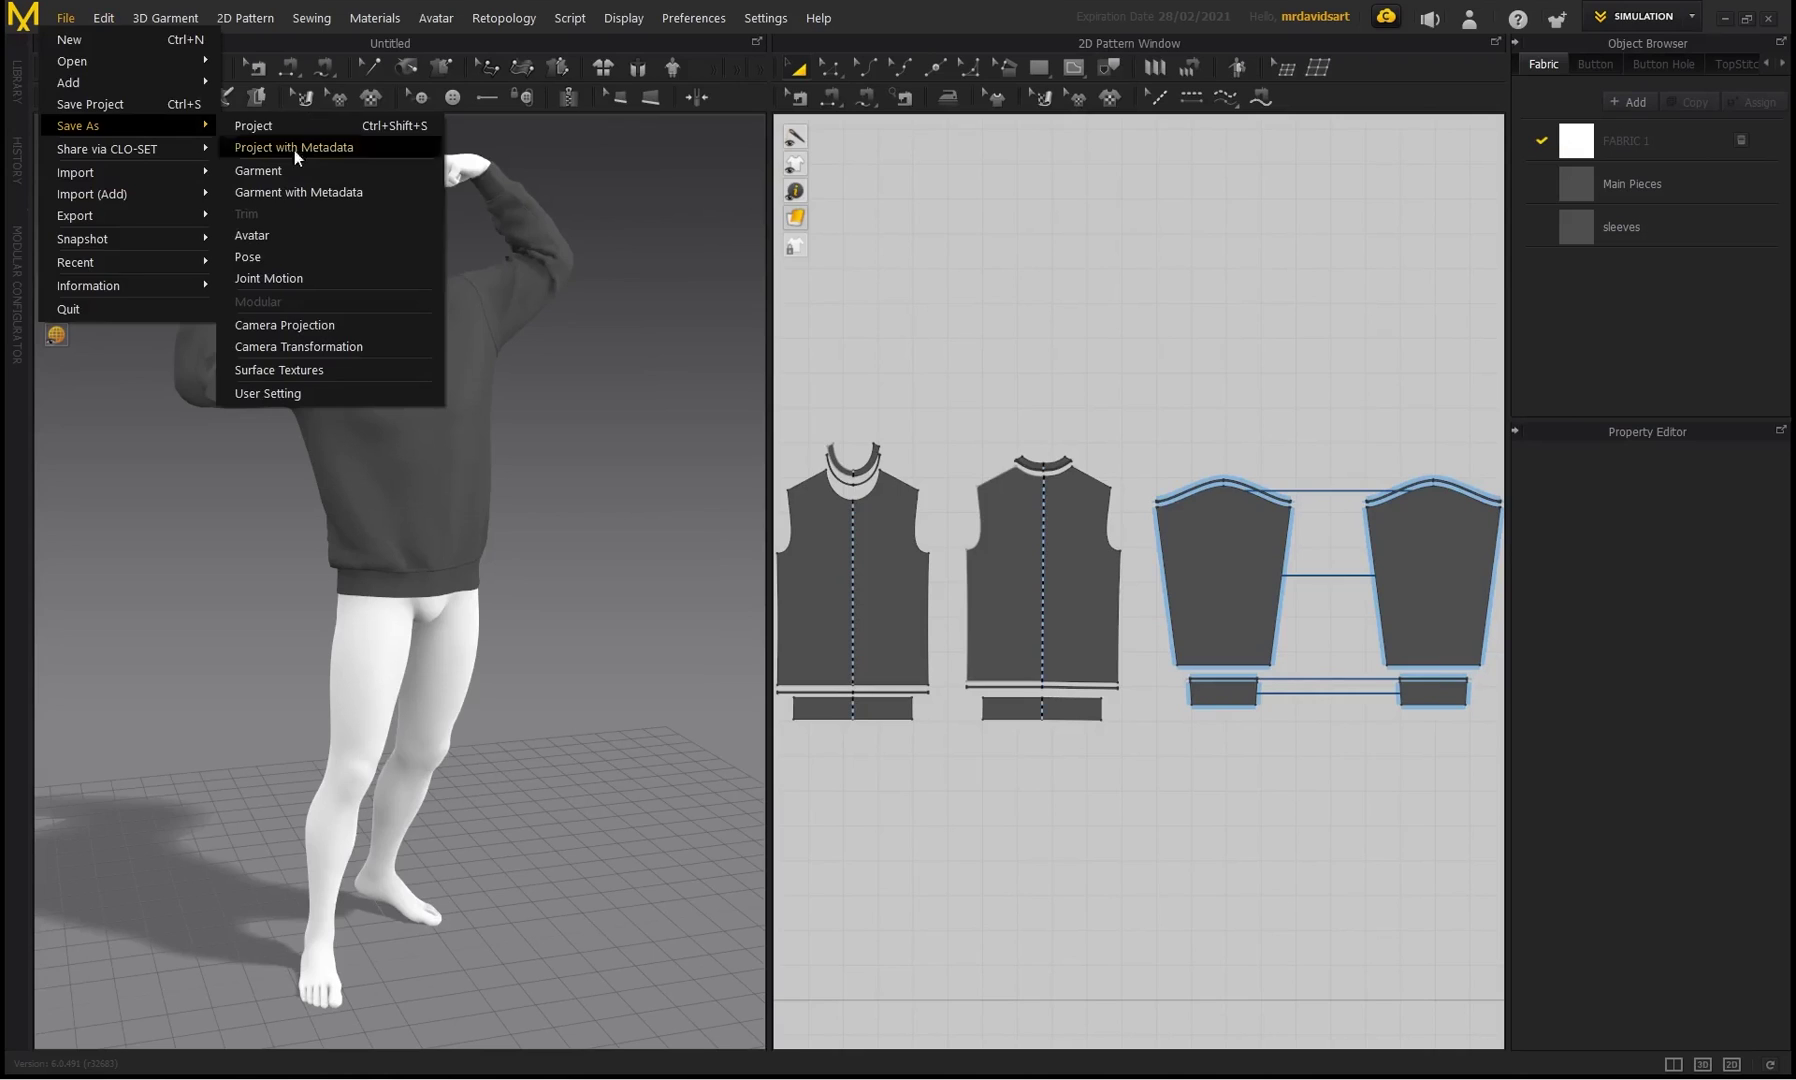
click(262, 257)
click(905, 467)
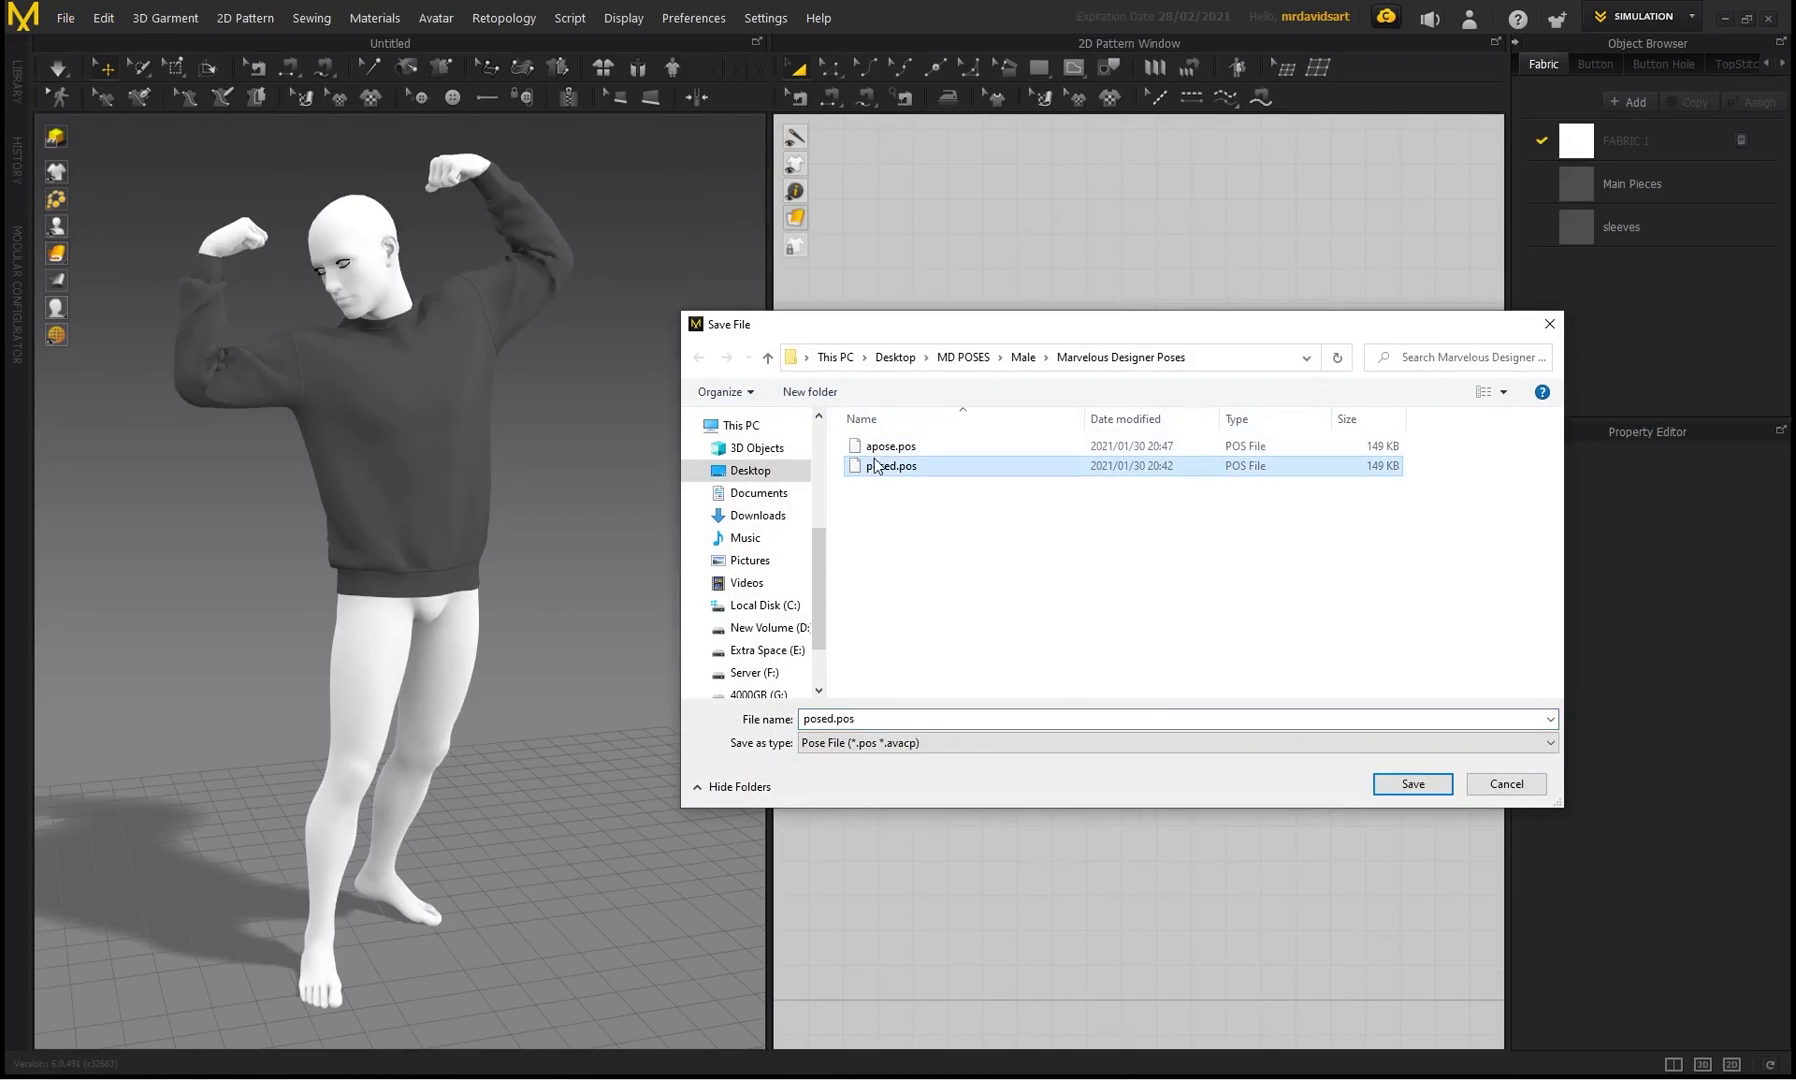
click(1405, 786)
click(944, 545)
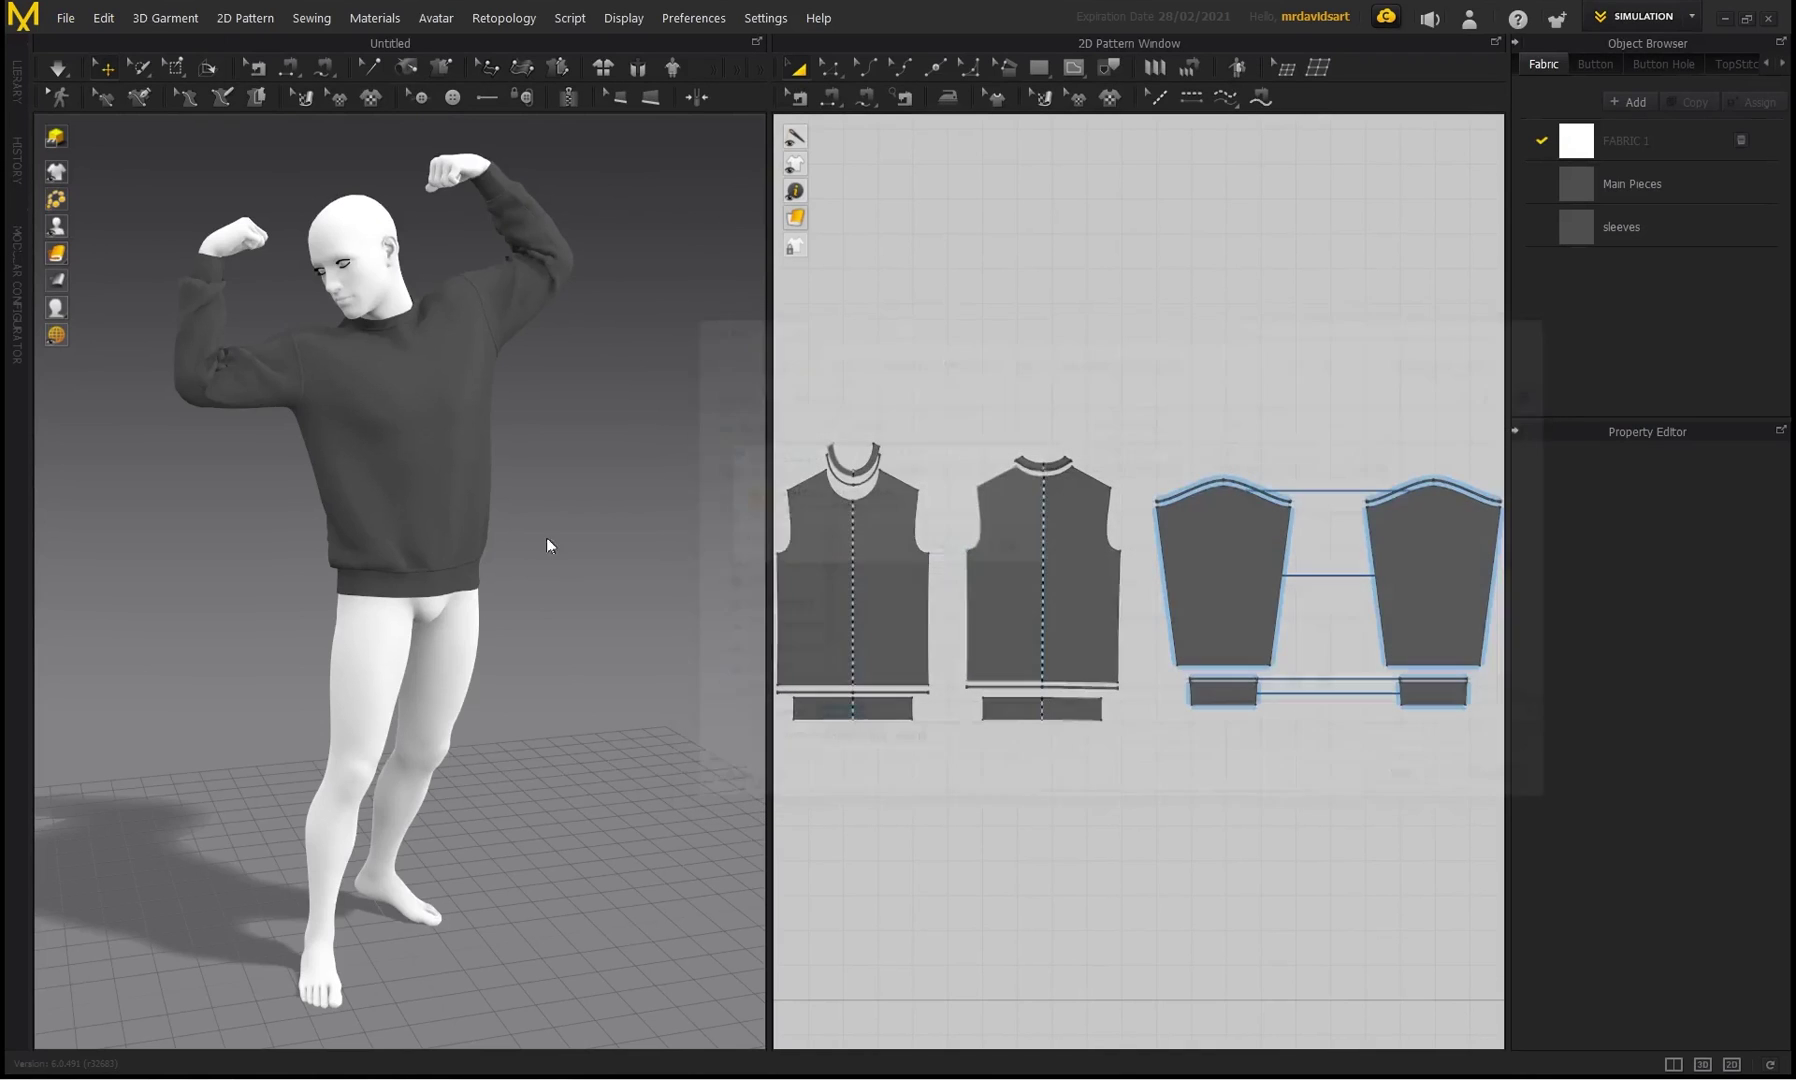
right_drag(547, 540, 398, 448)
mouse_move(79, 232)
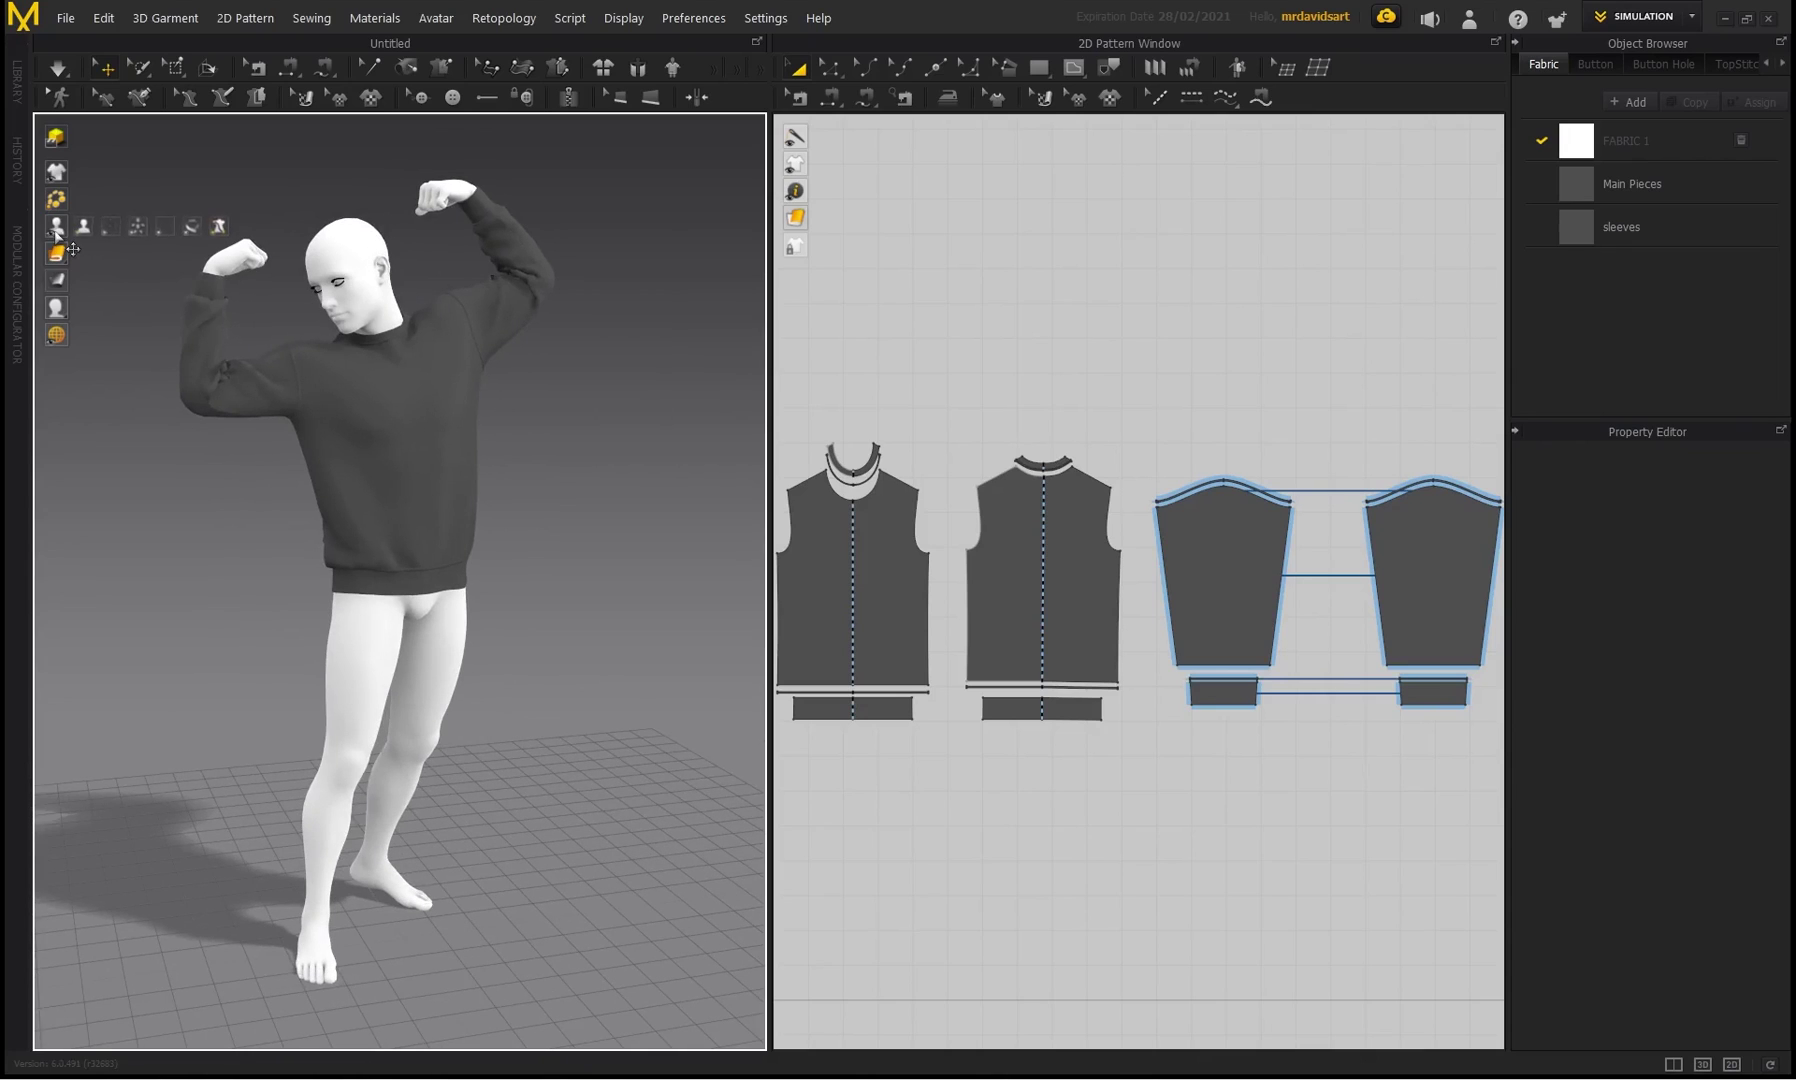
click(165, 229)
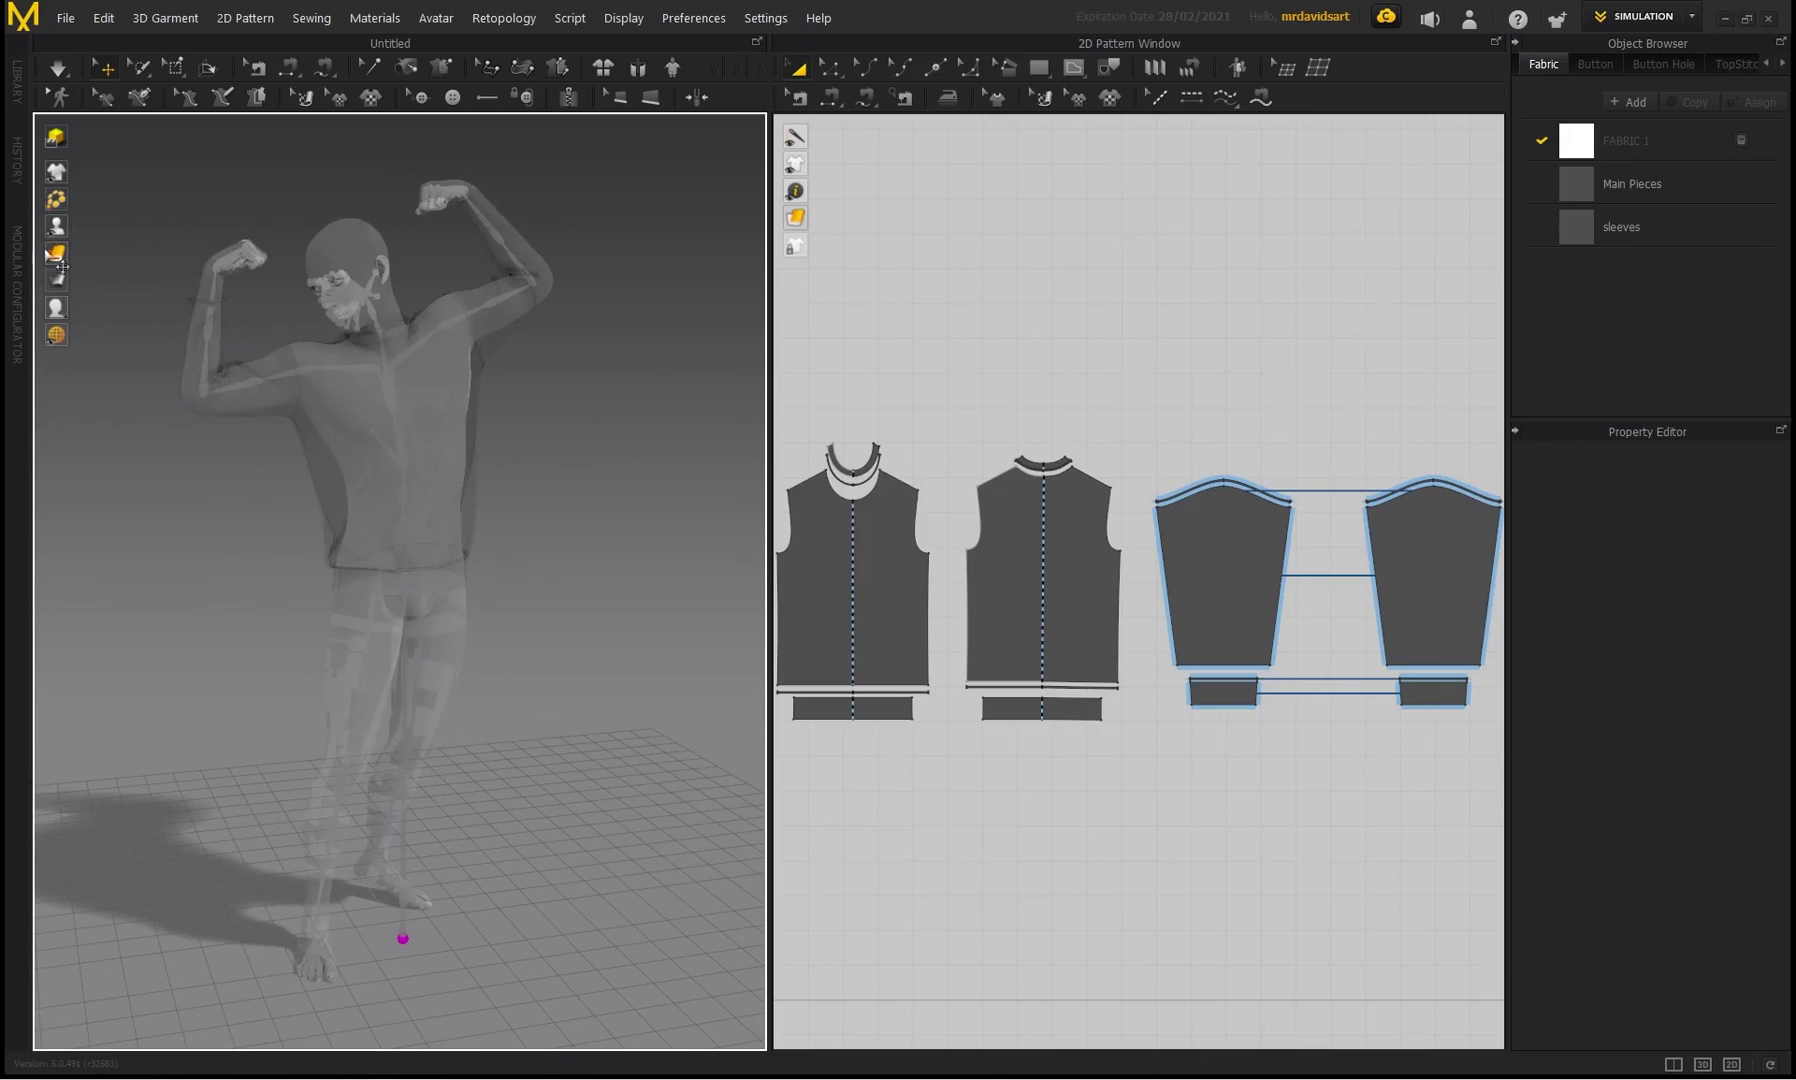
mouse_move(70, 241)
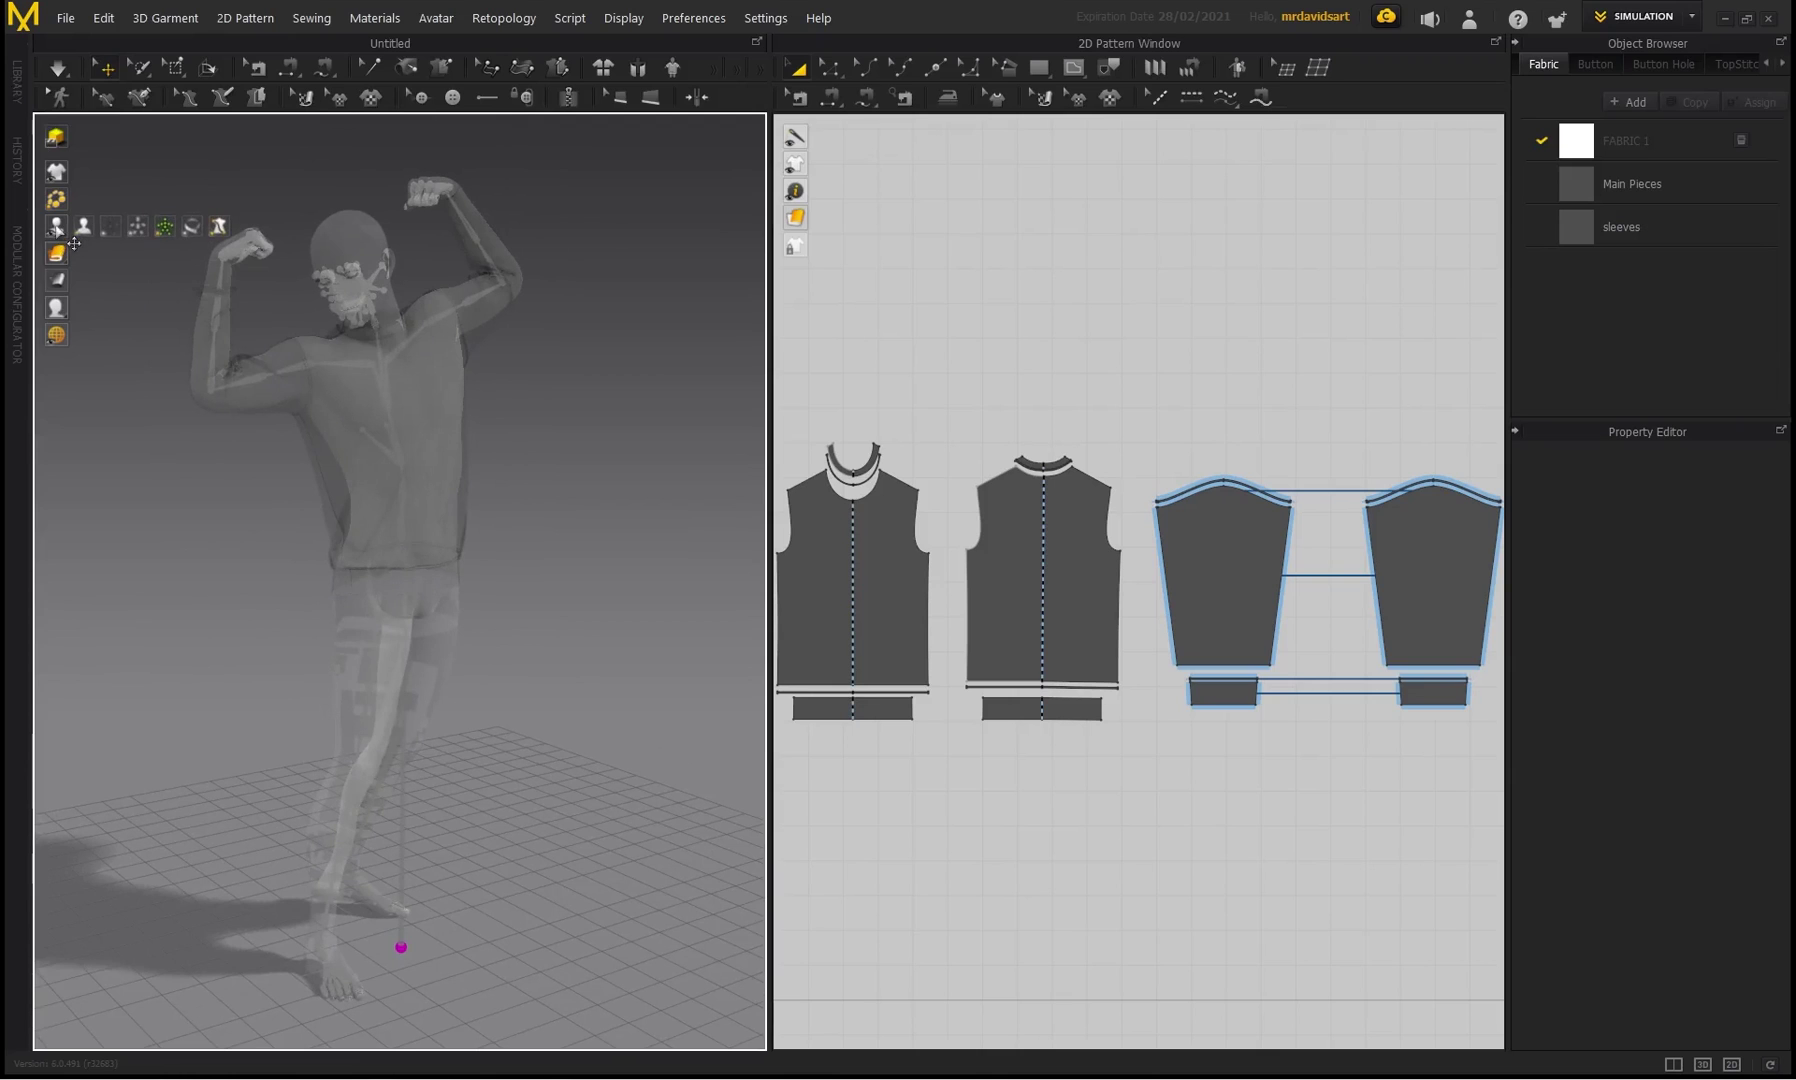
click(166, 230)
right_drag(436, 362, 284, 386)
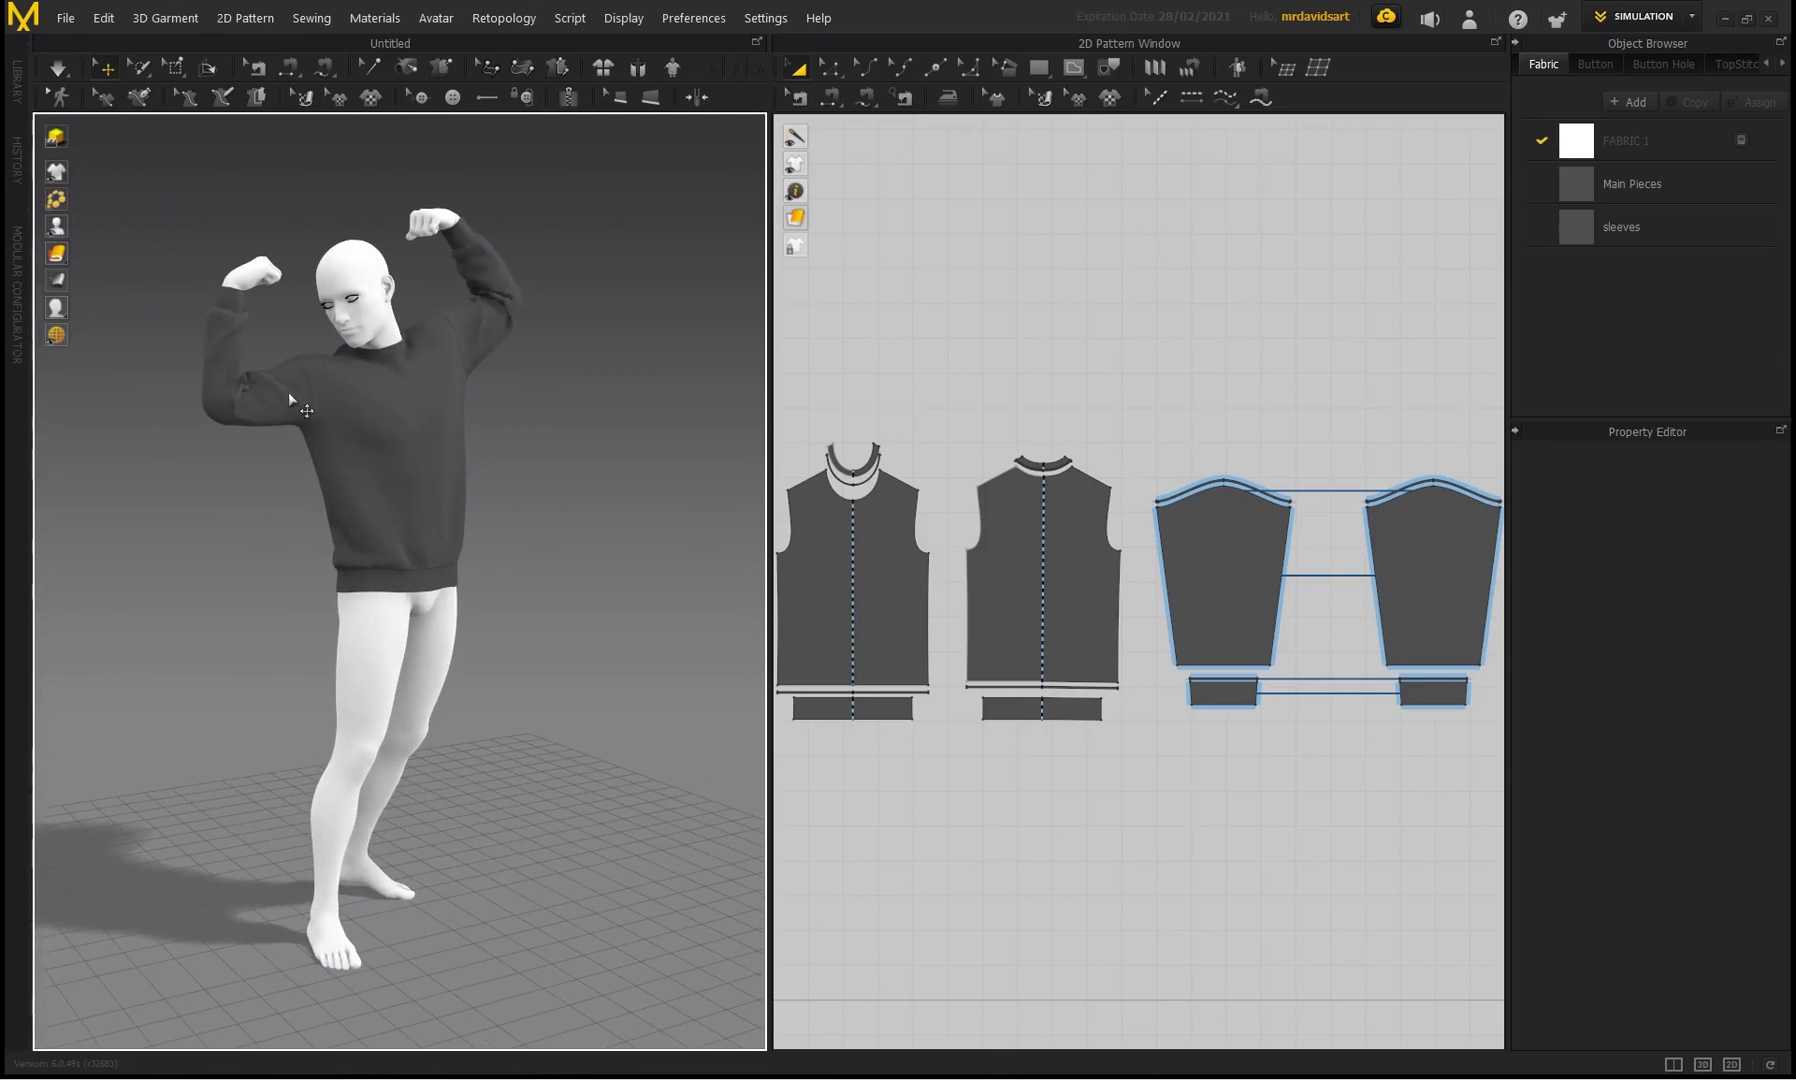
- Load the apose.pos pose file onto the avatar
click(65, 18)
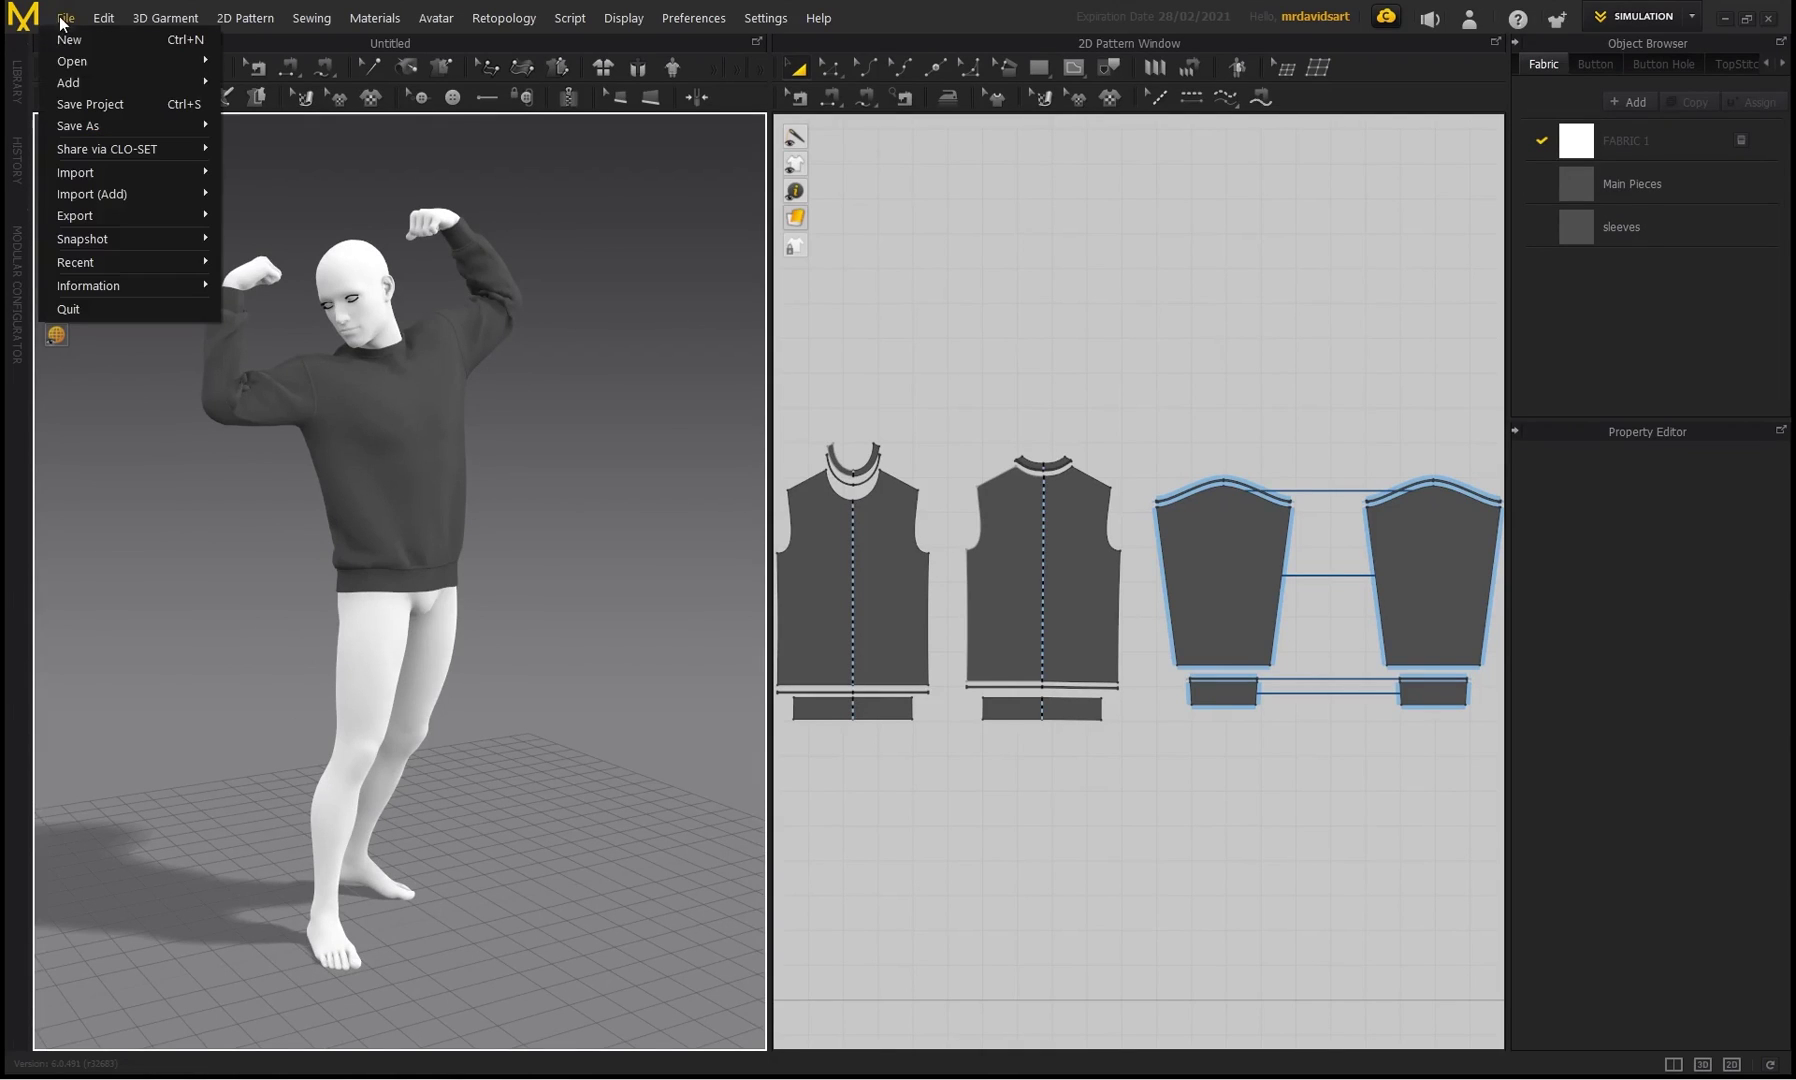
mouse_move(104, 64)
click(333, 162)
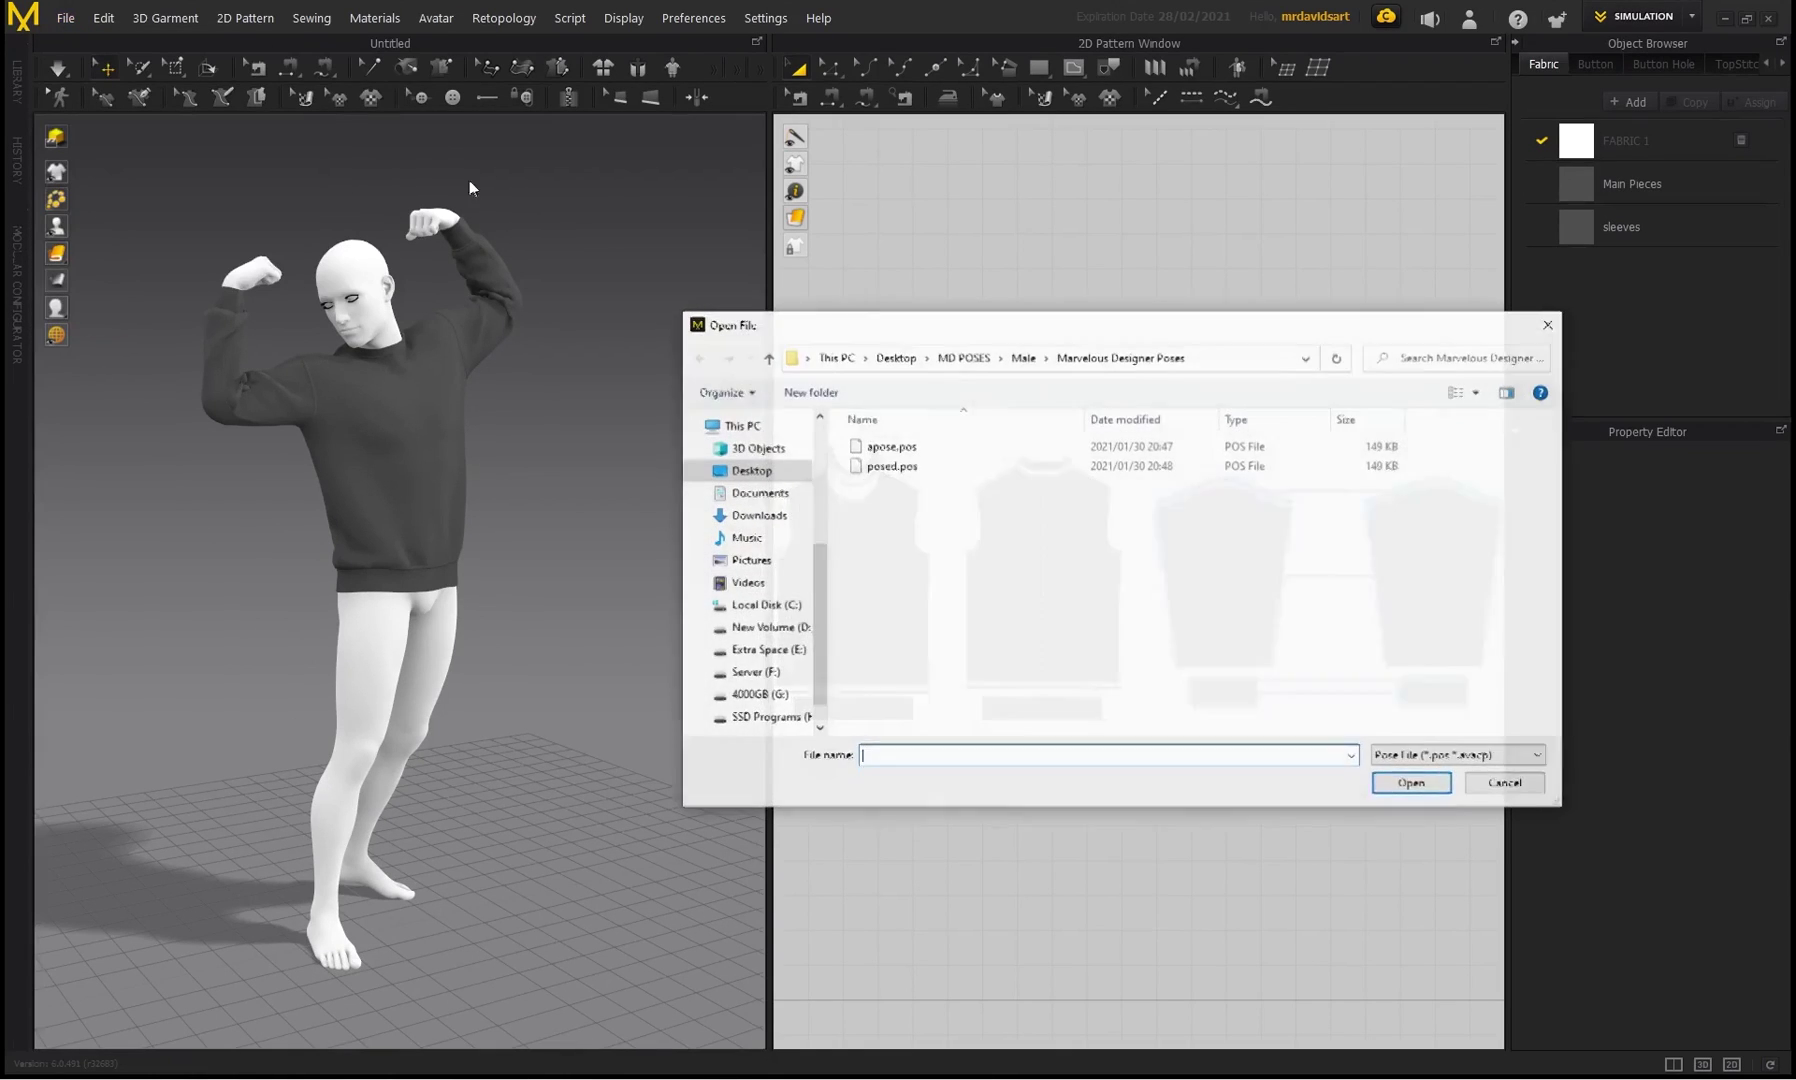
click(880, 447)
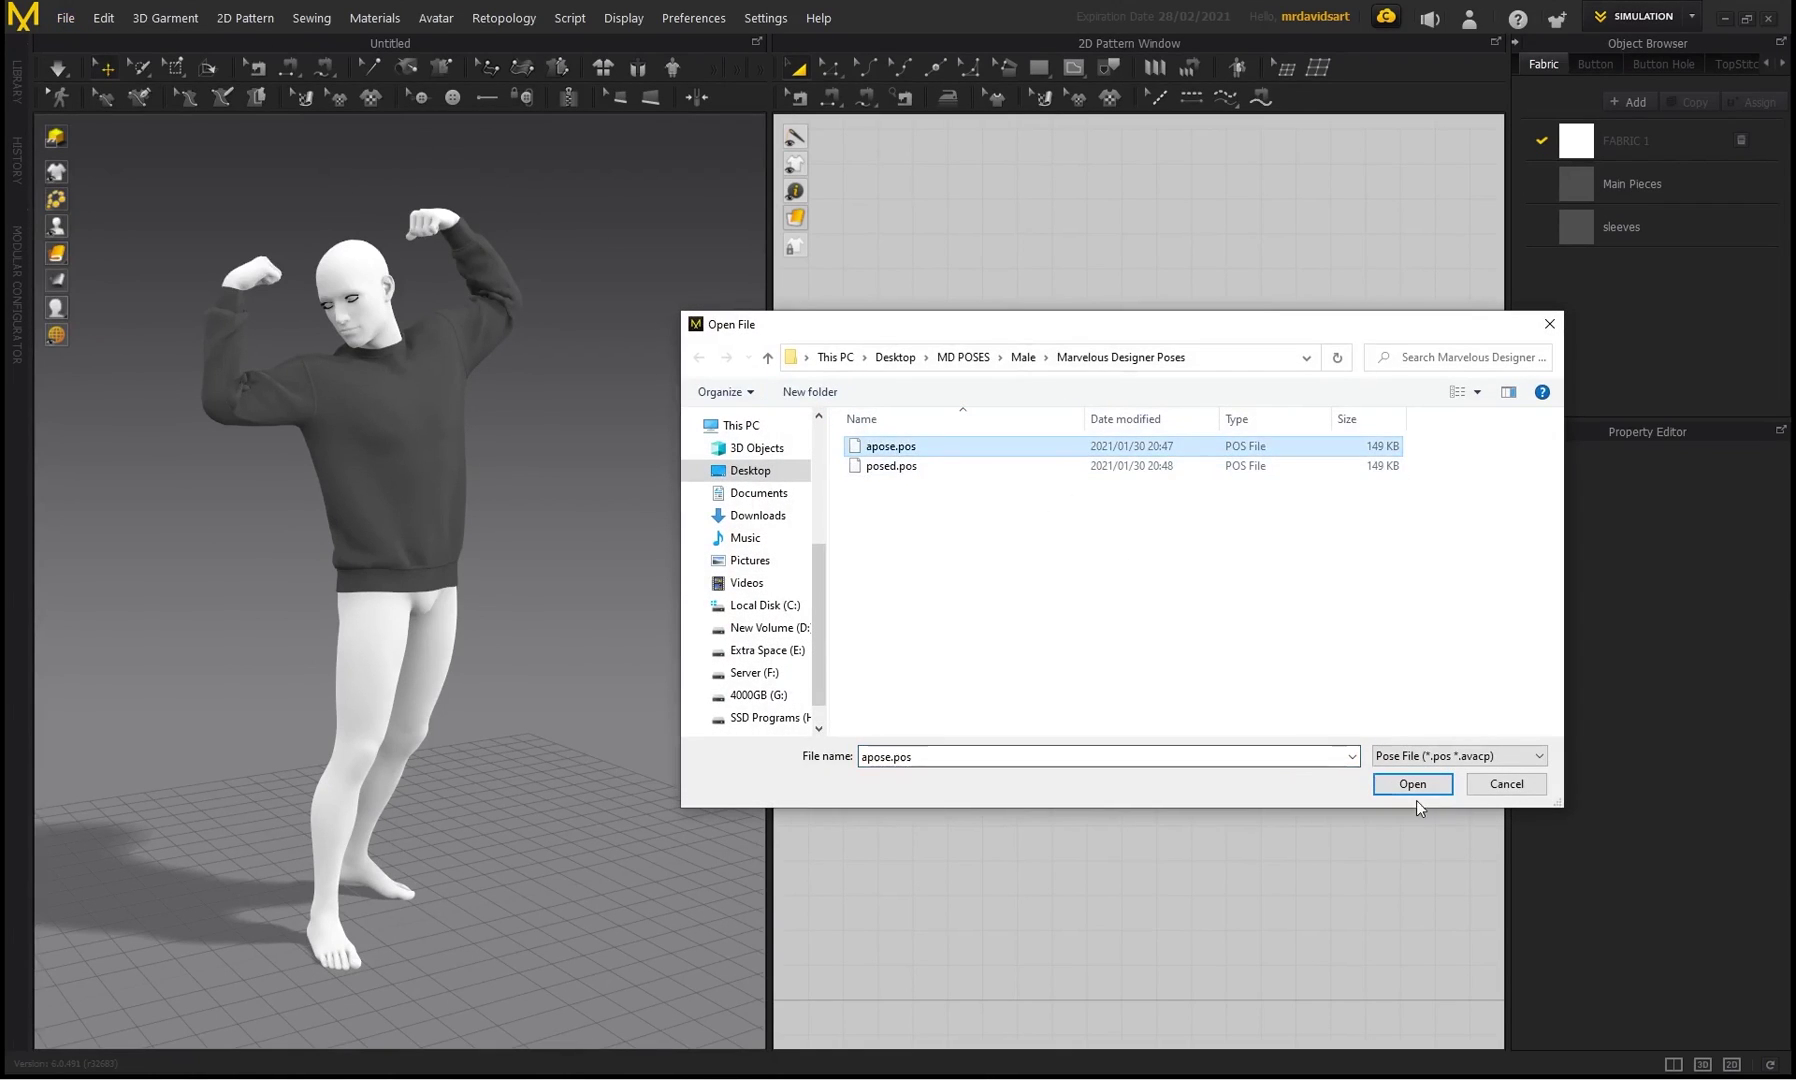
click(1413, 784)
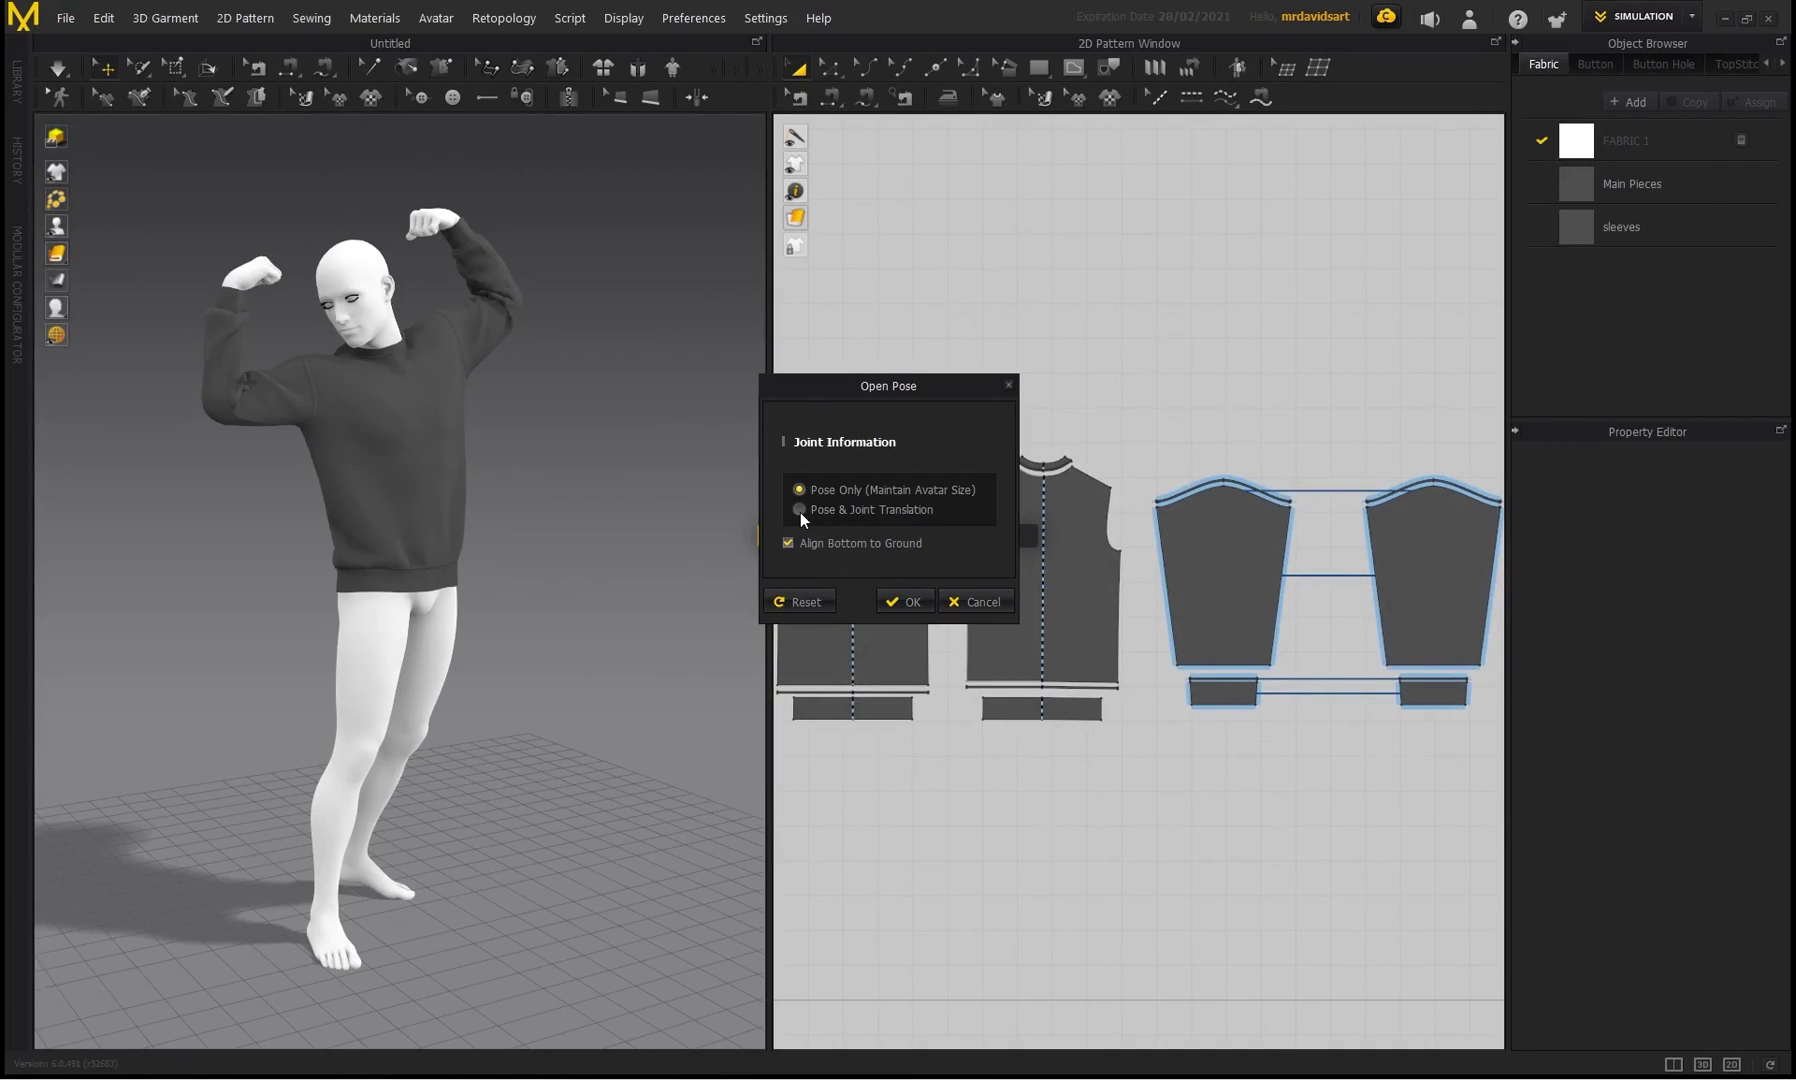
click(906, 603)
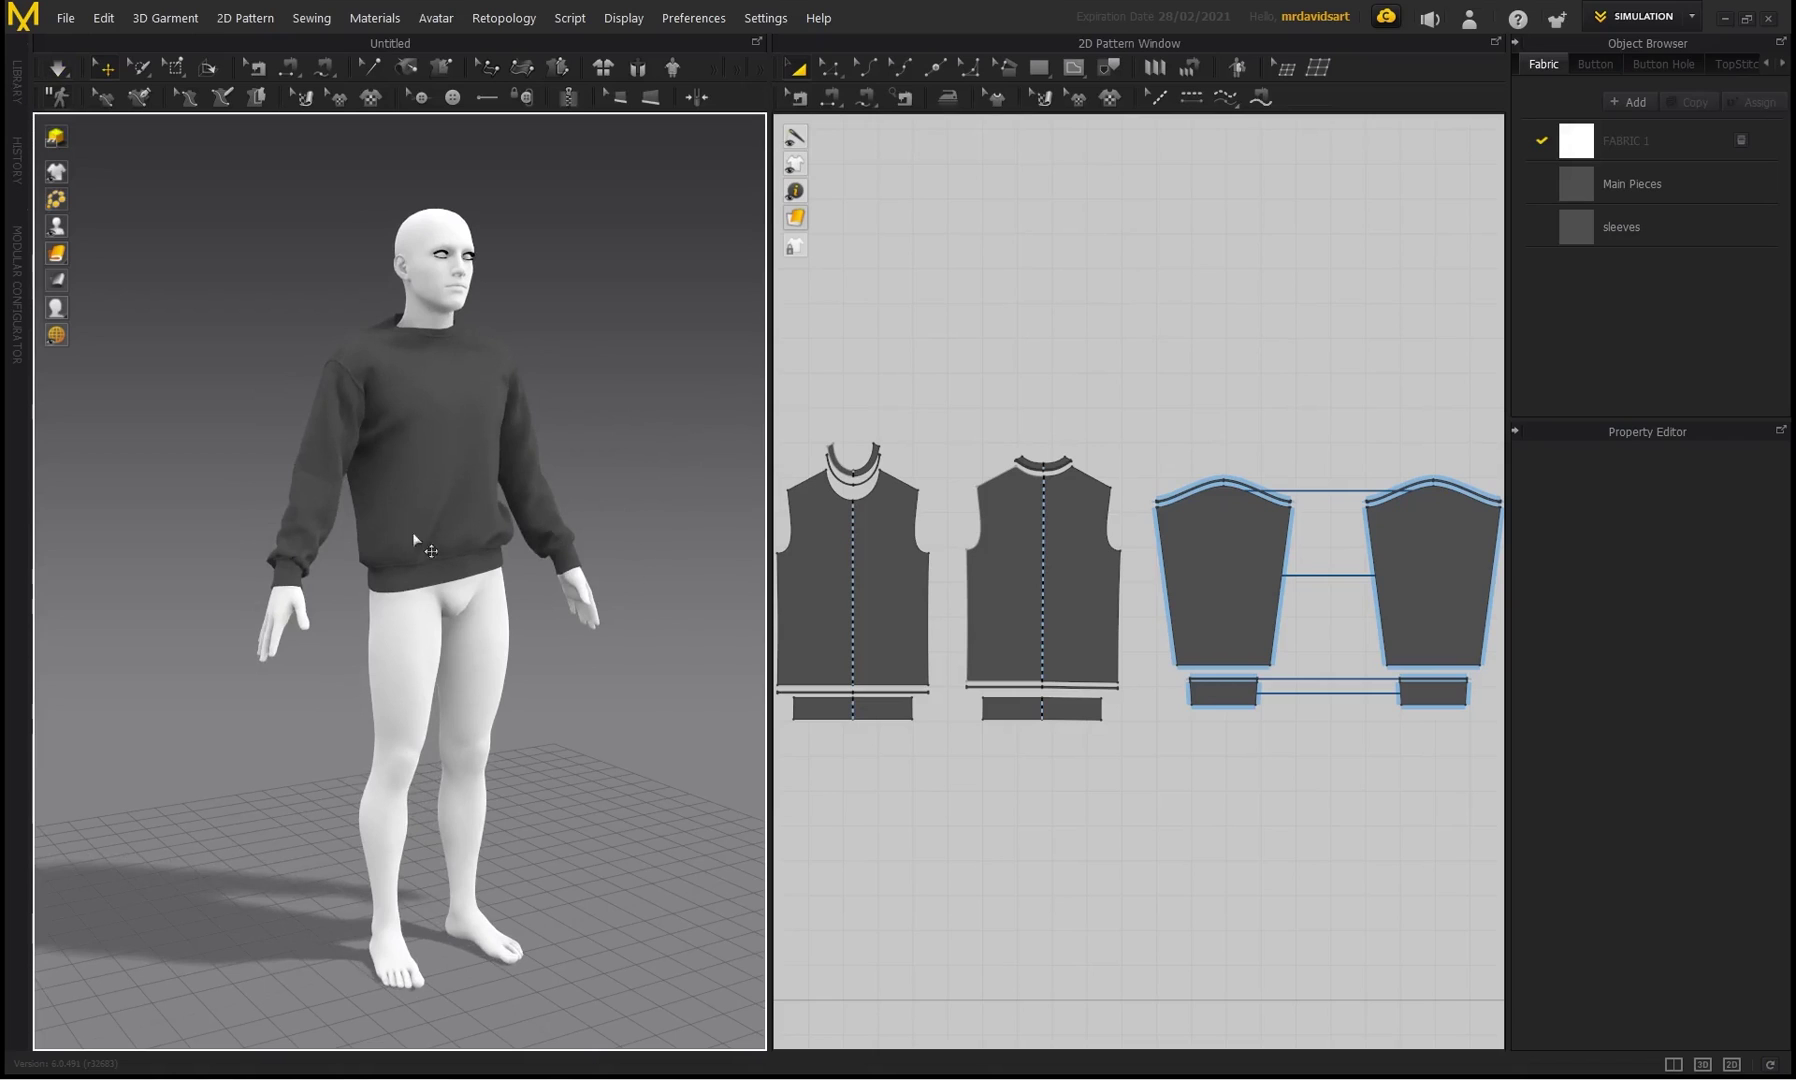
- Select and deselect the sweatshirt's bottom rib band
click(488, 590)
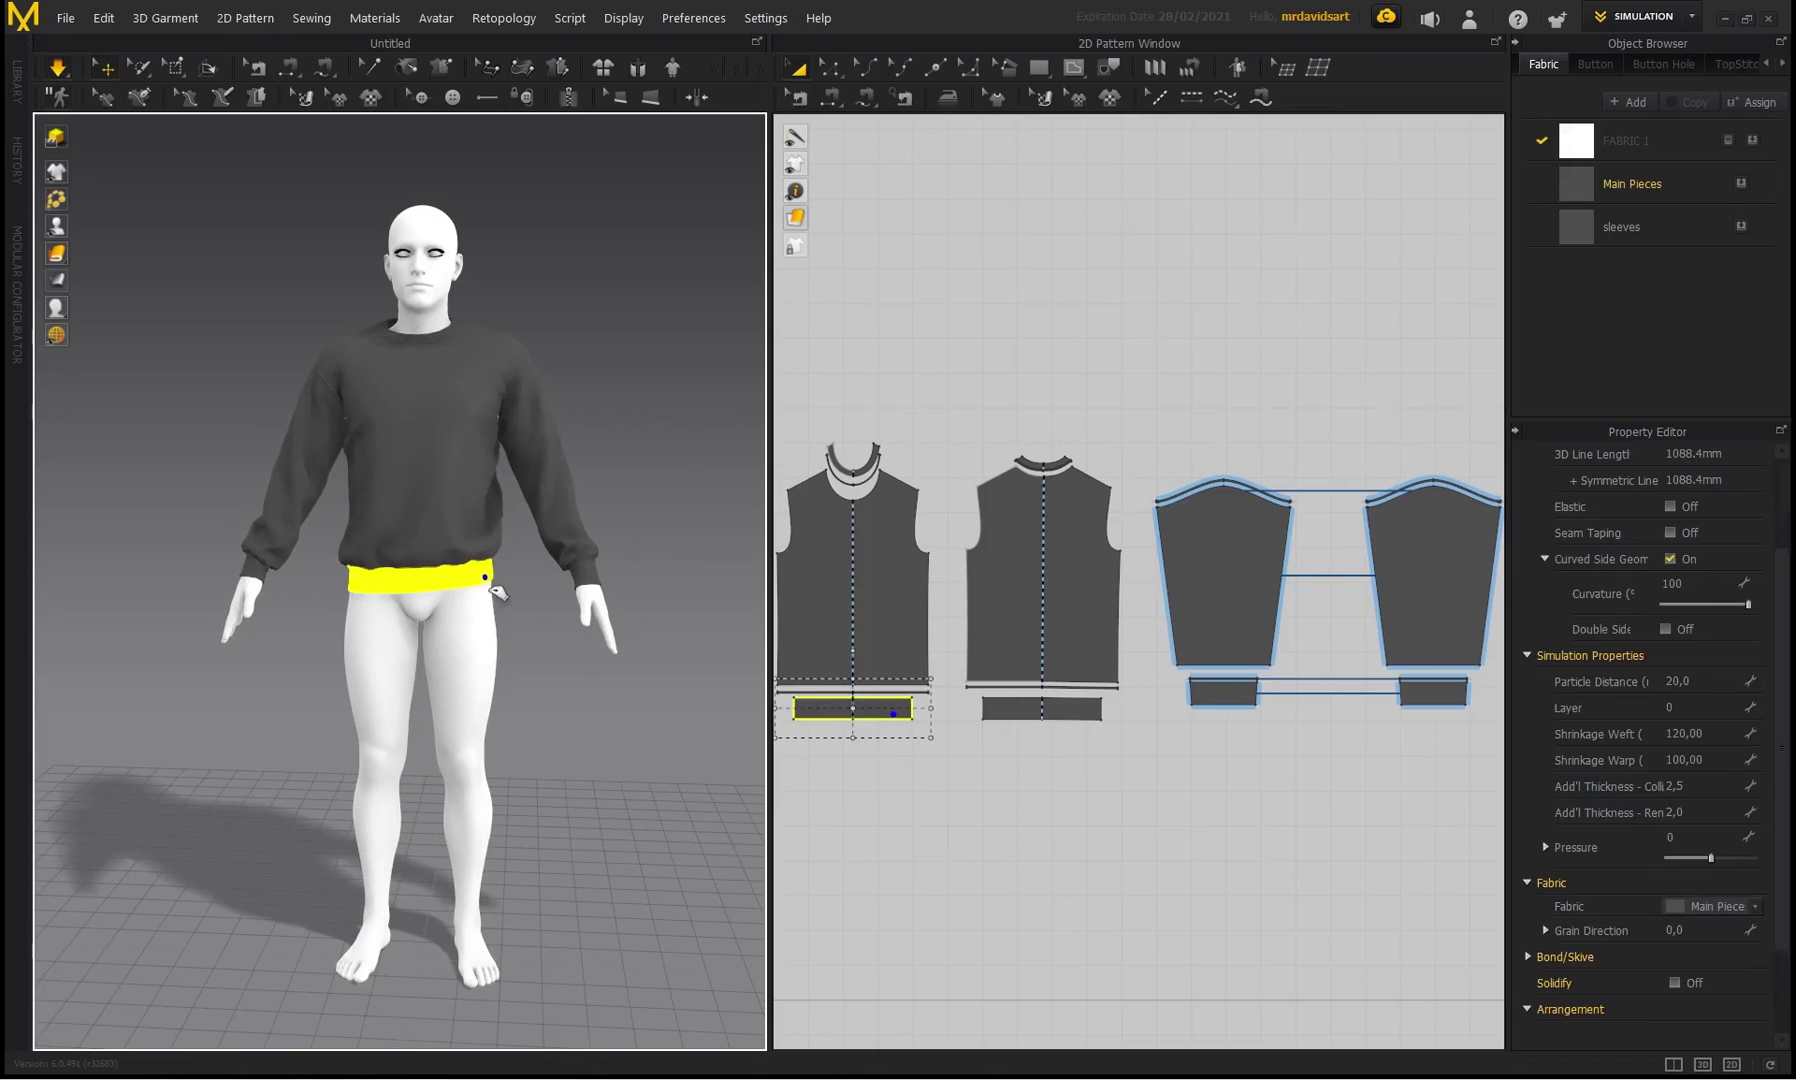
click(518, 618)
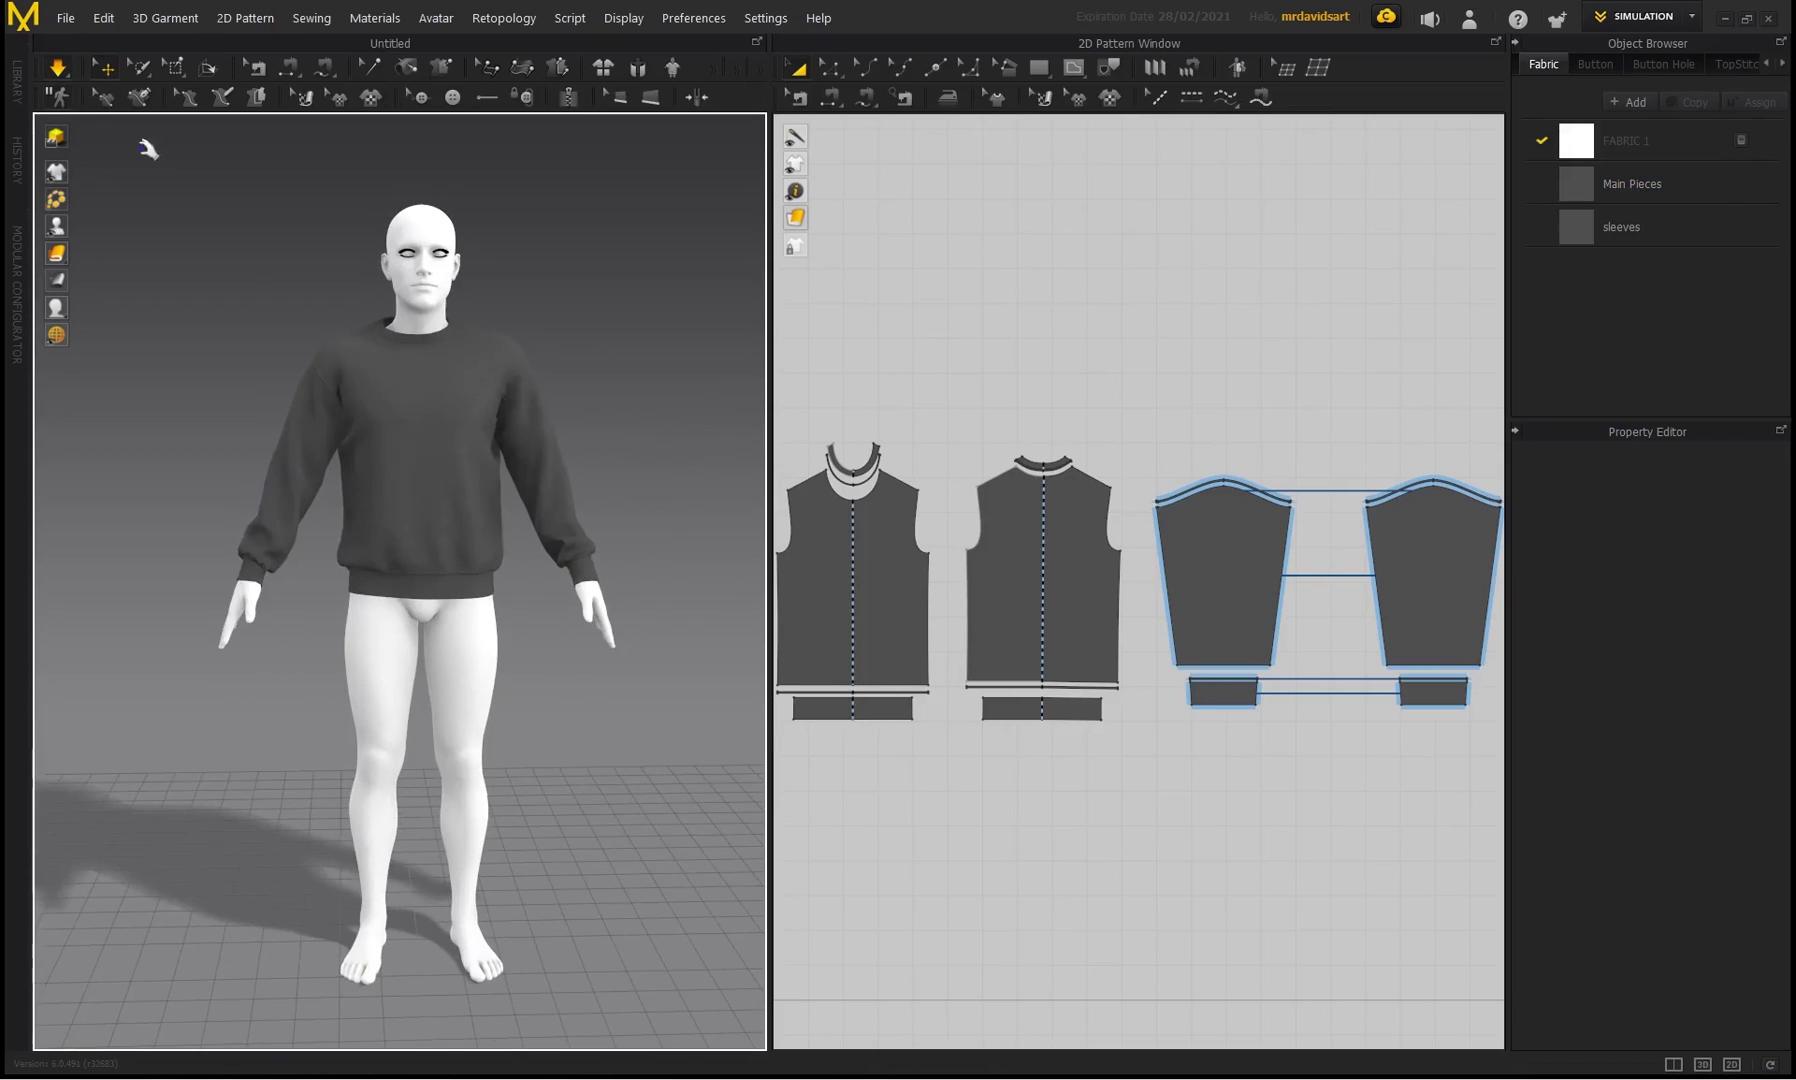
click(66, 22)
- Load the posed.pos pose file onto the avatar
mouse_move(106, 59)
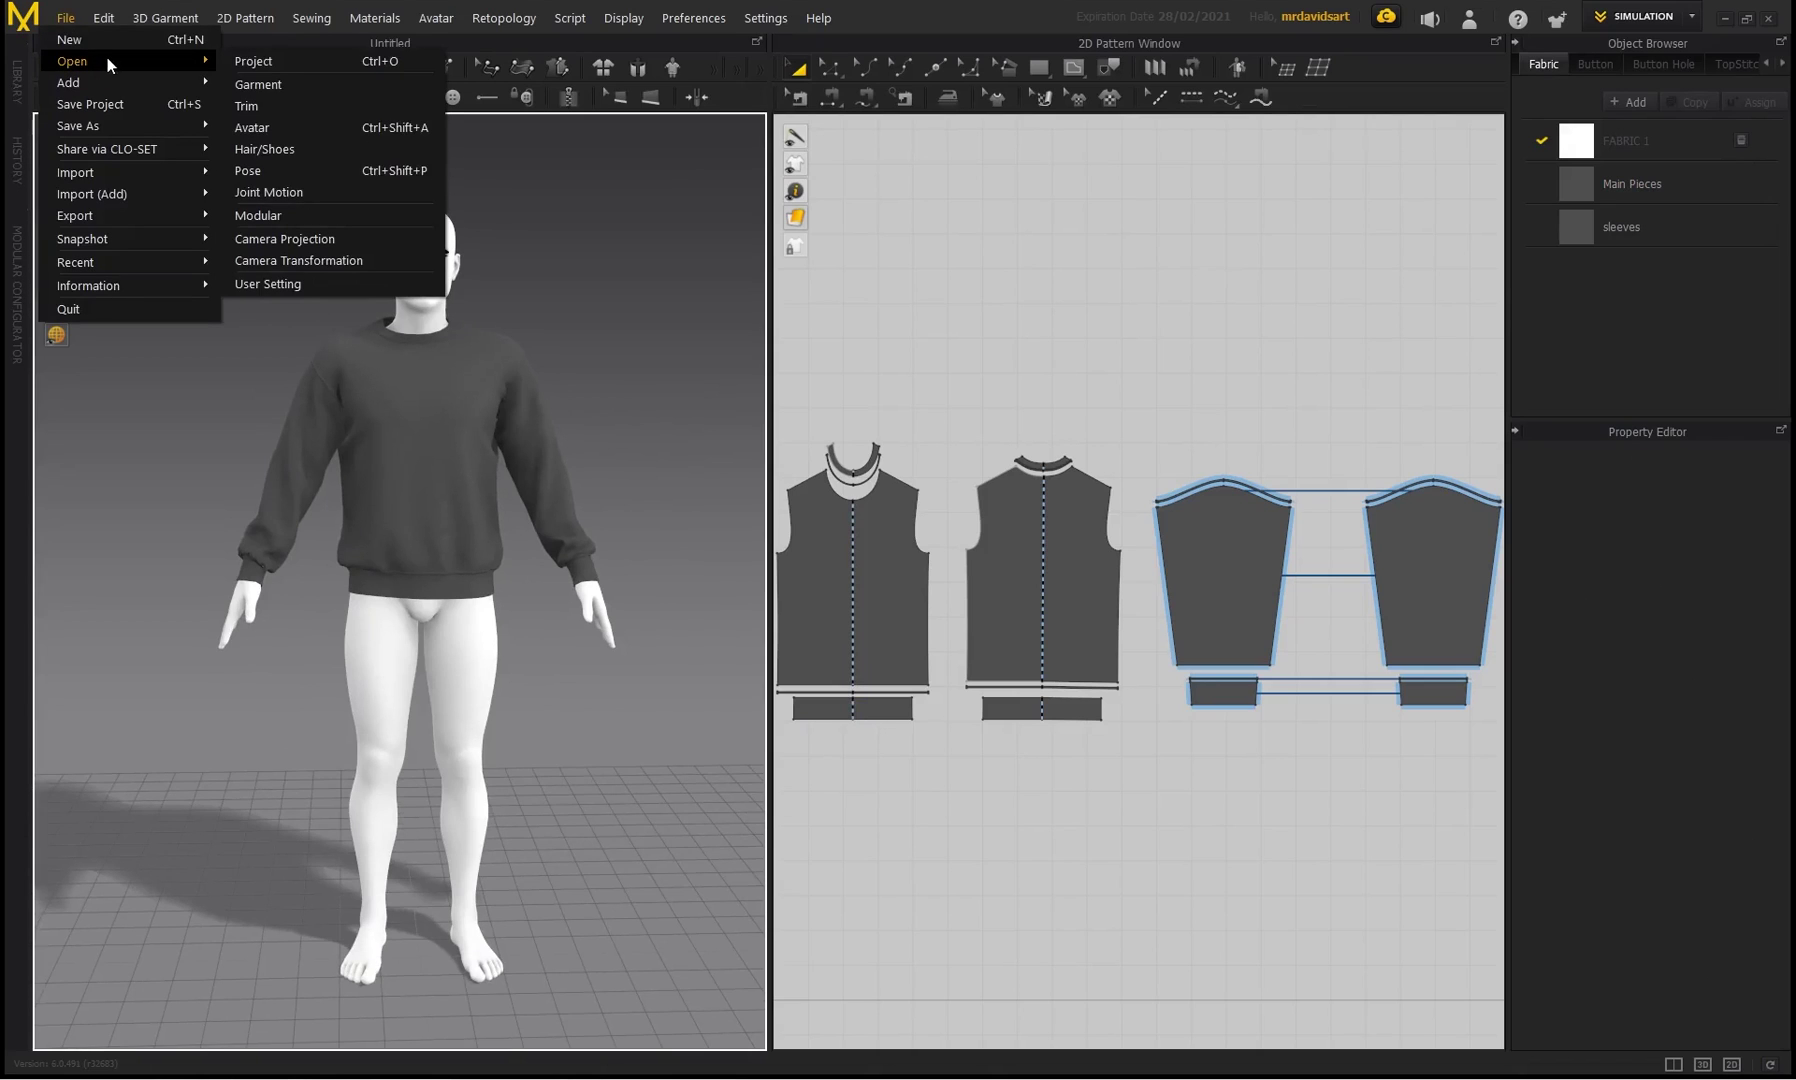
click(258, 175)
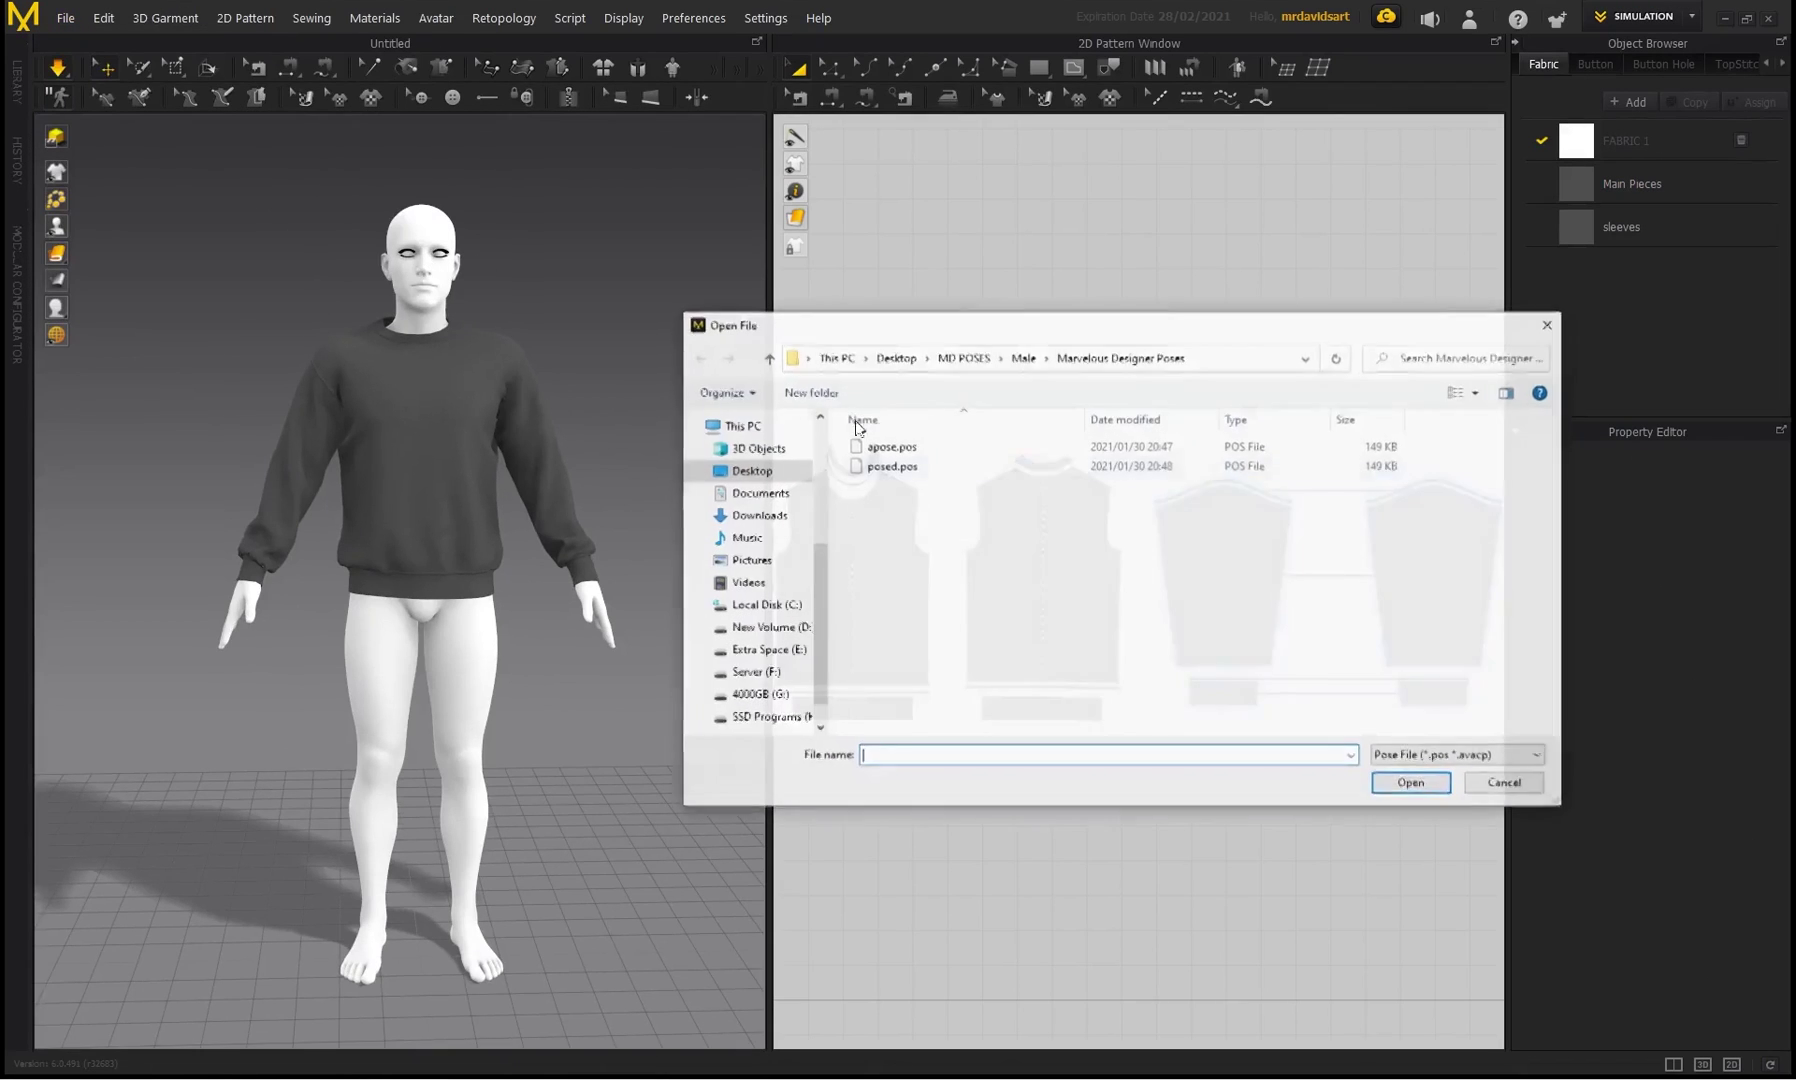
click(893, 467)
click(1412, 783)
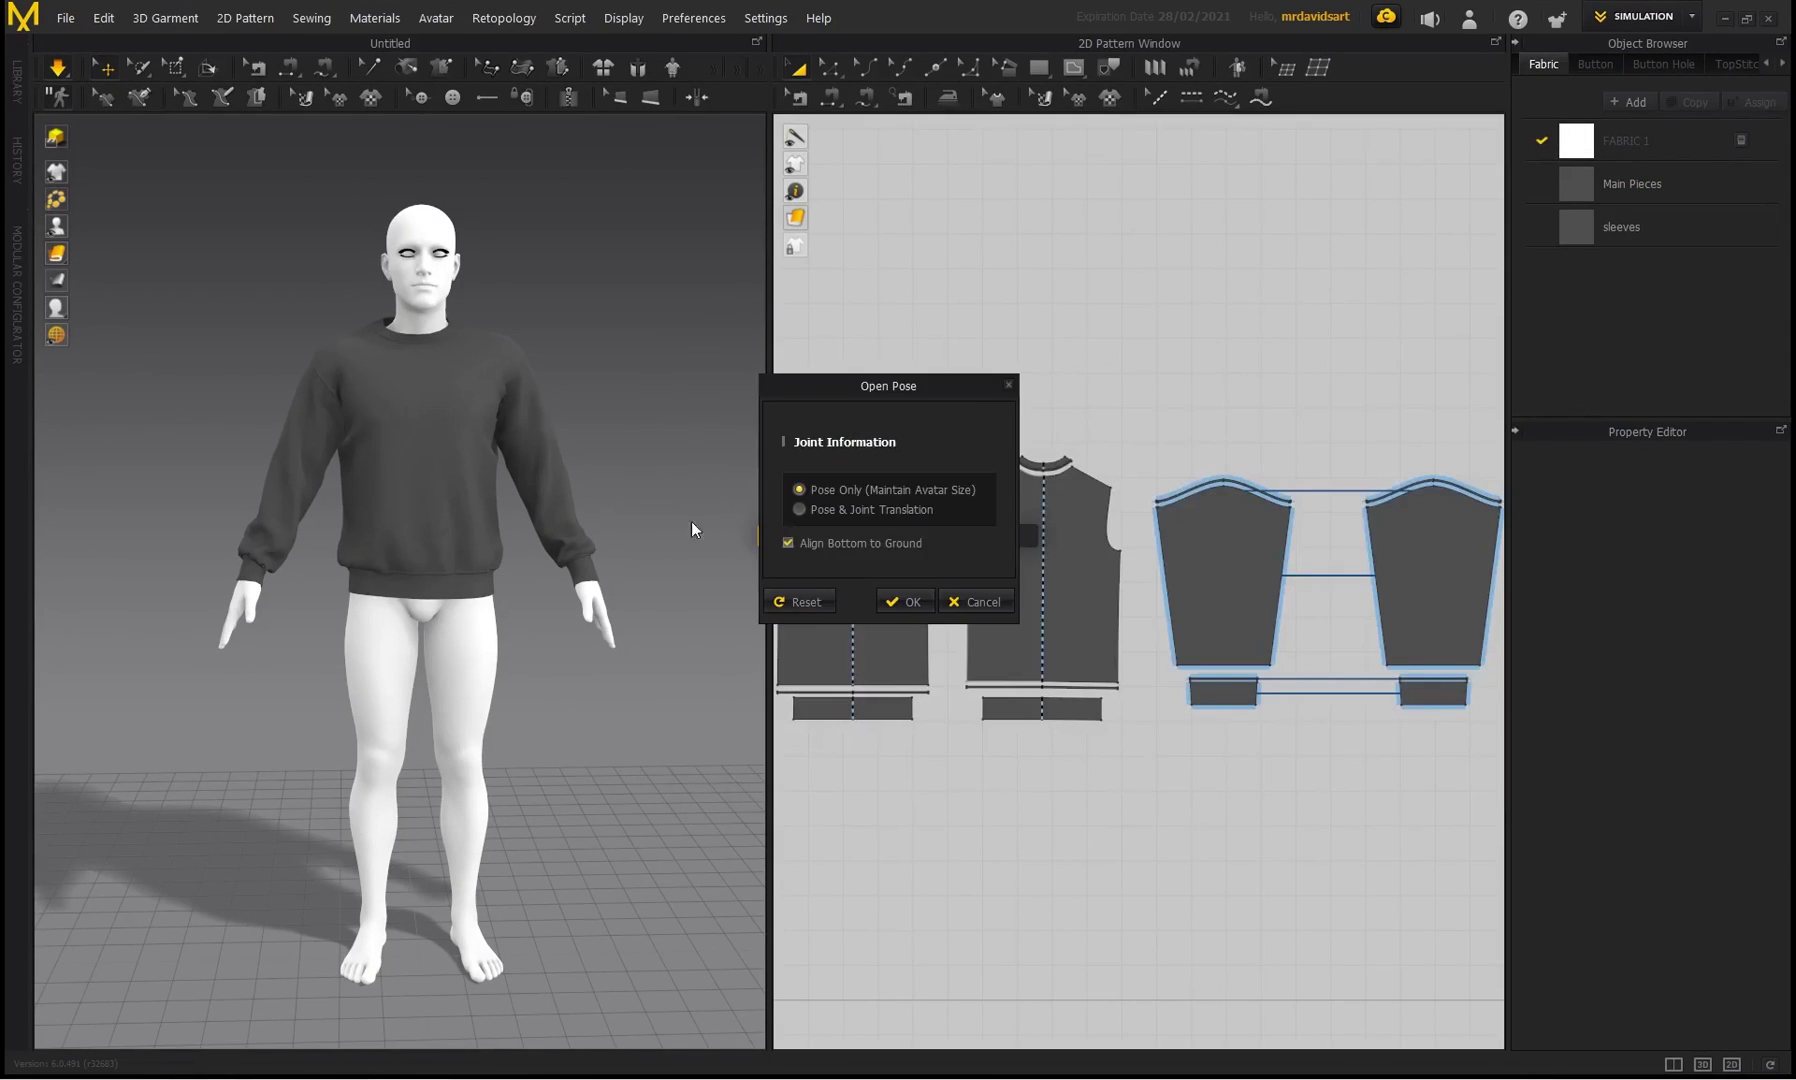
click(897, 598)
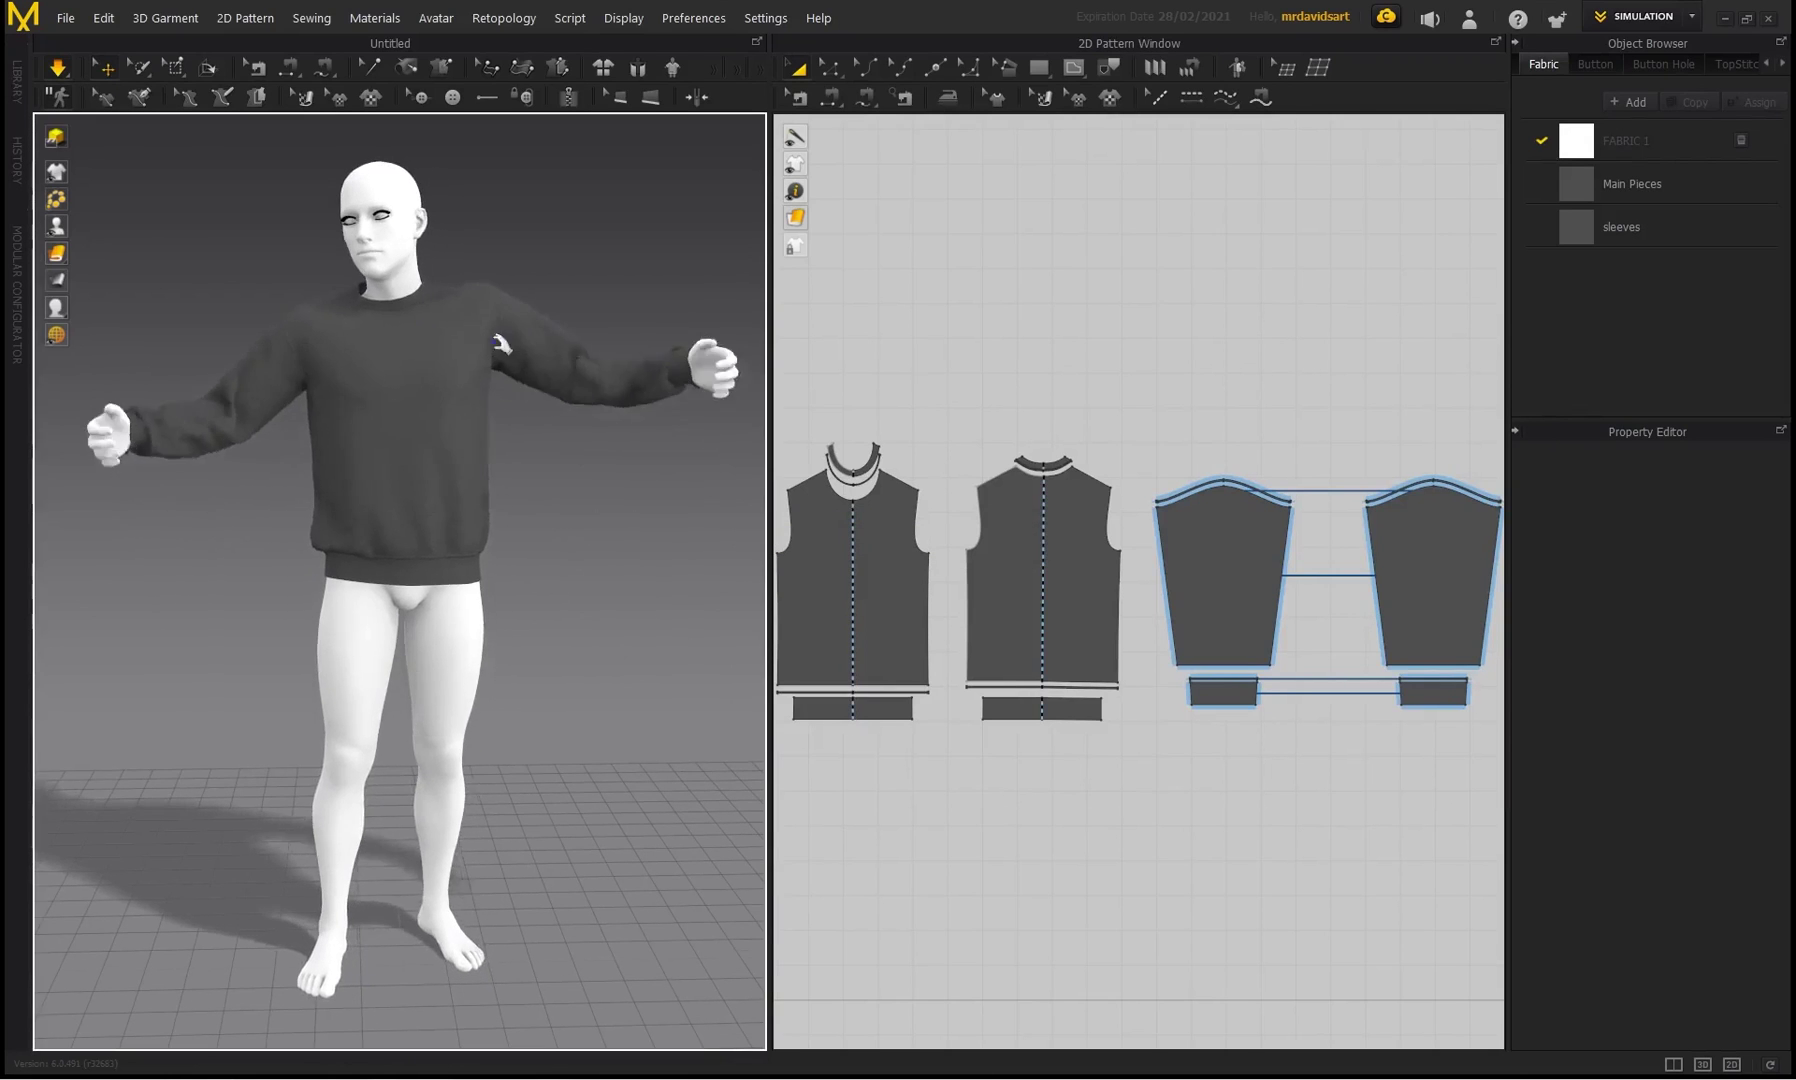
- Inspect the flexing avatar from behind with the sweatshirt hidden, then show it again
right_drag(405, 380, 336, 430)
middle_drag(349, 428, 368, 434)
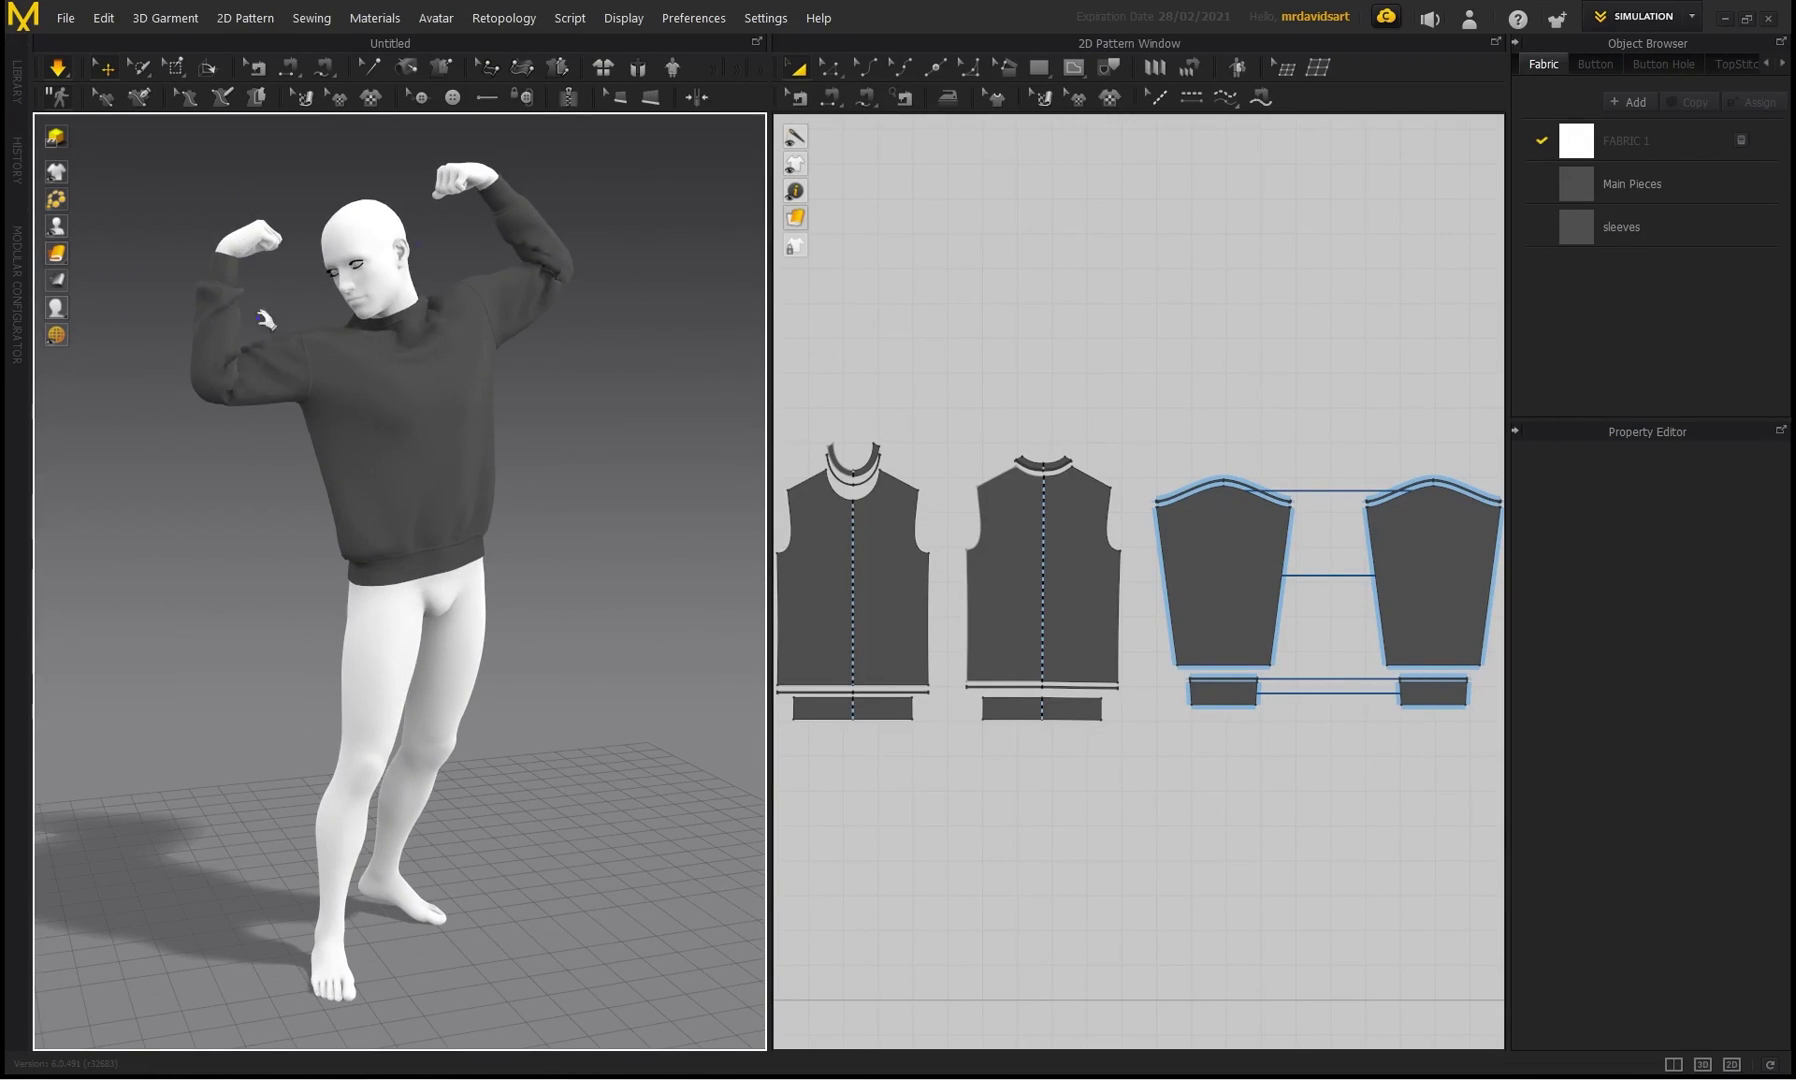
mouse_move(68, 236)
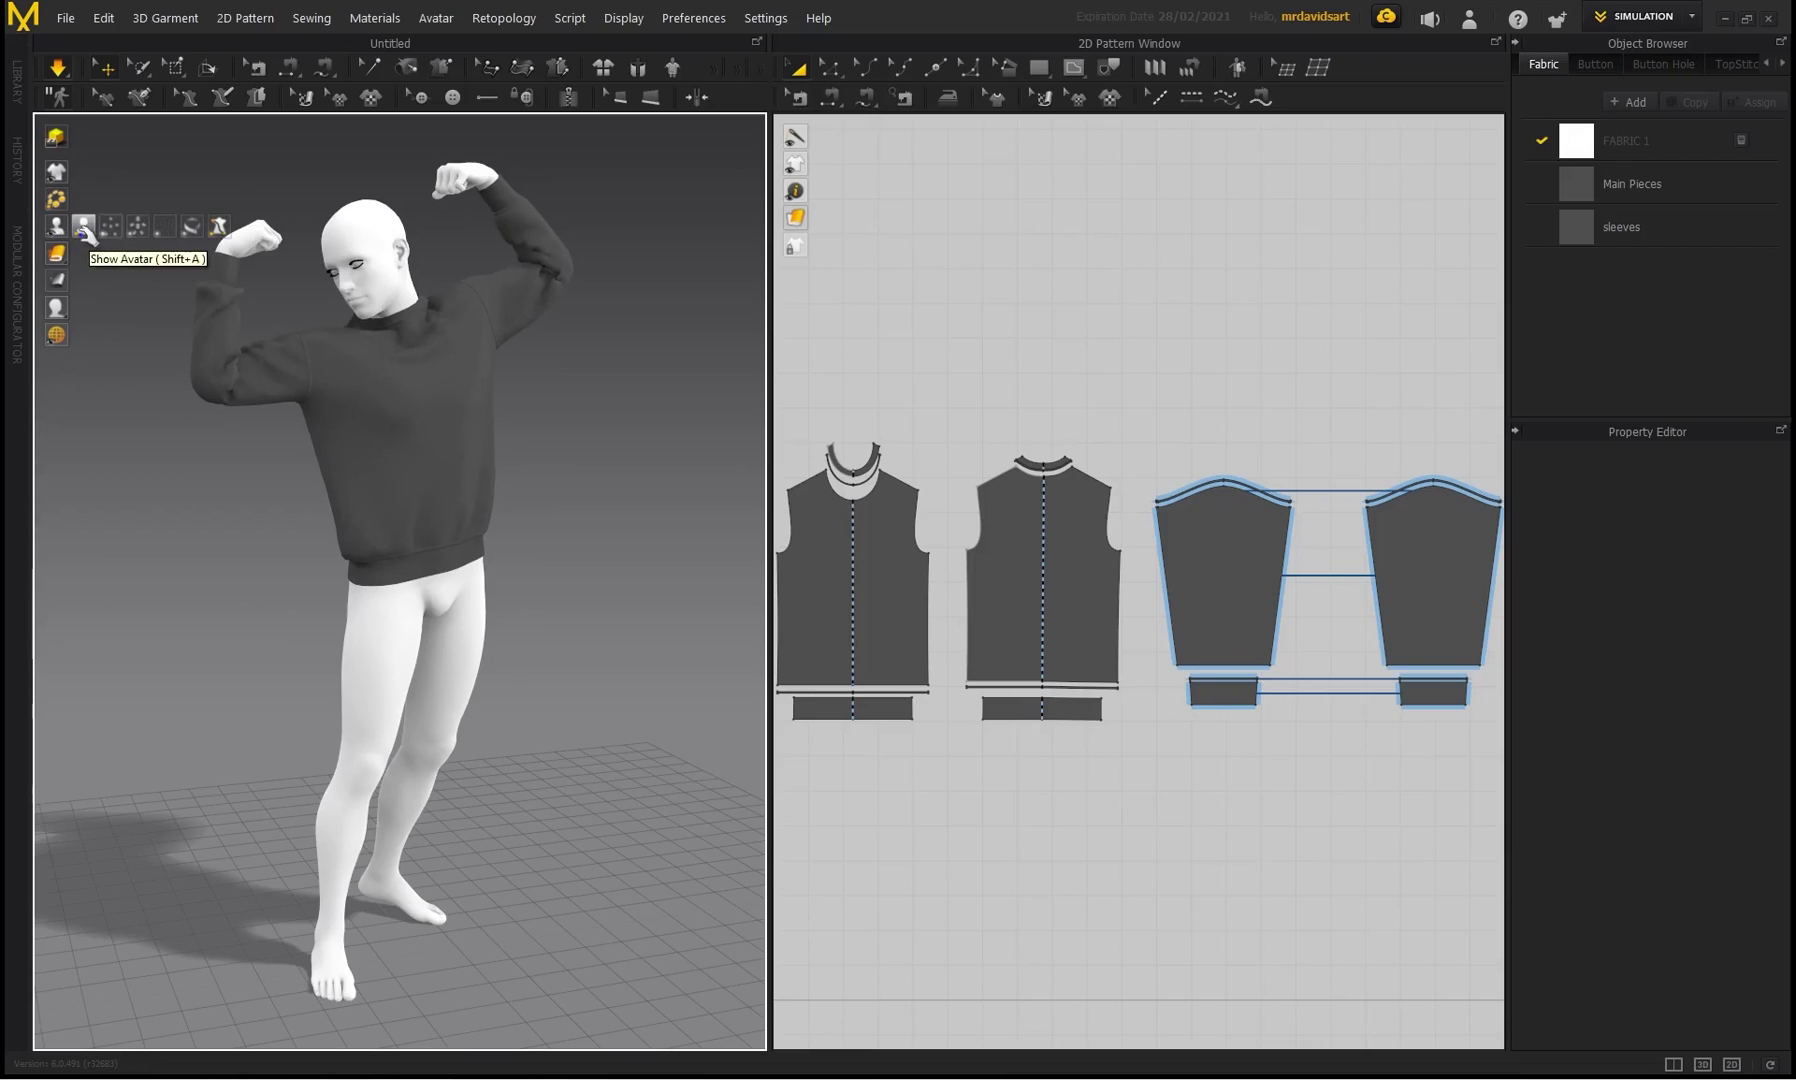
click(245, 172)
scroll(386, 322, up, 2)
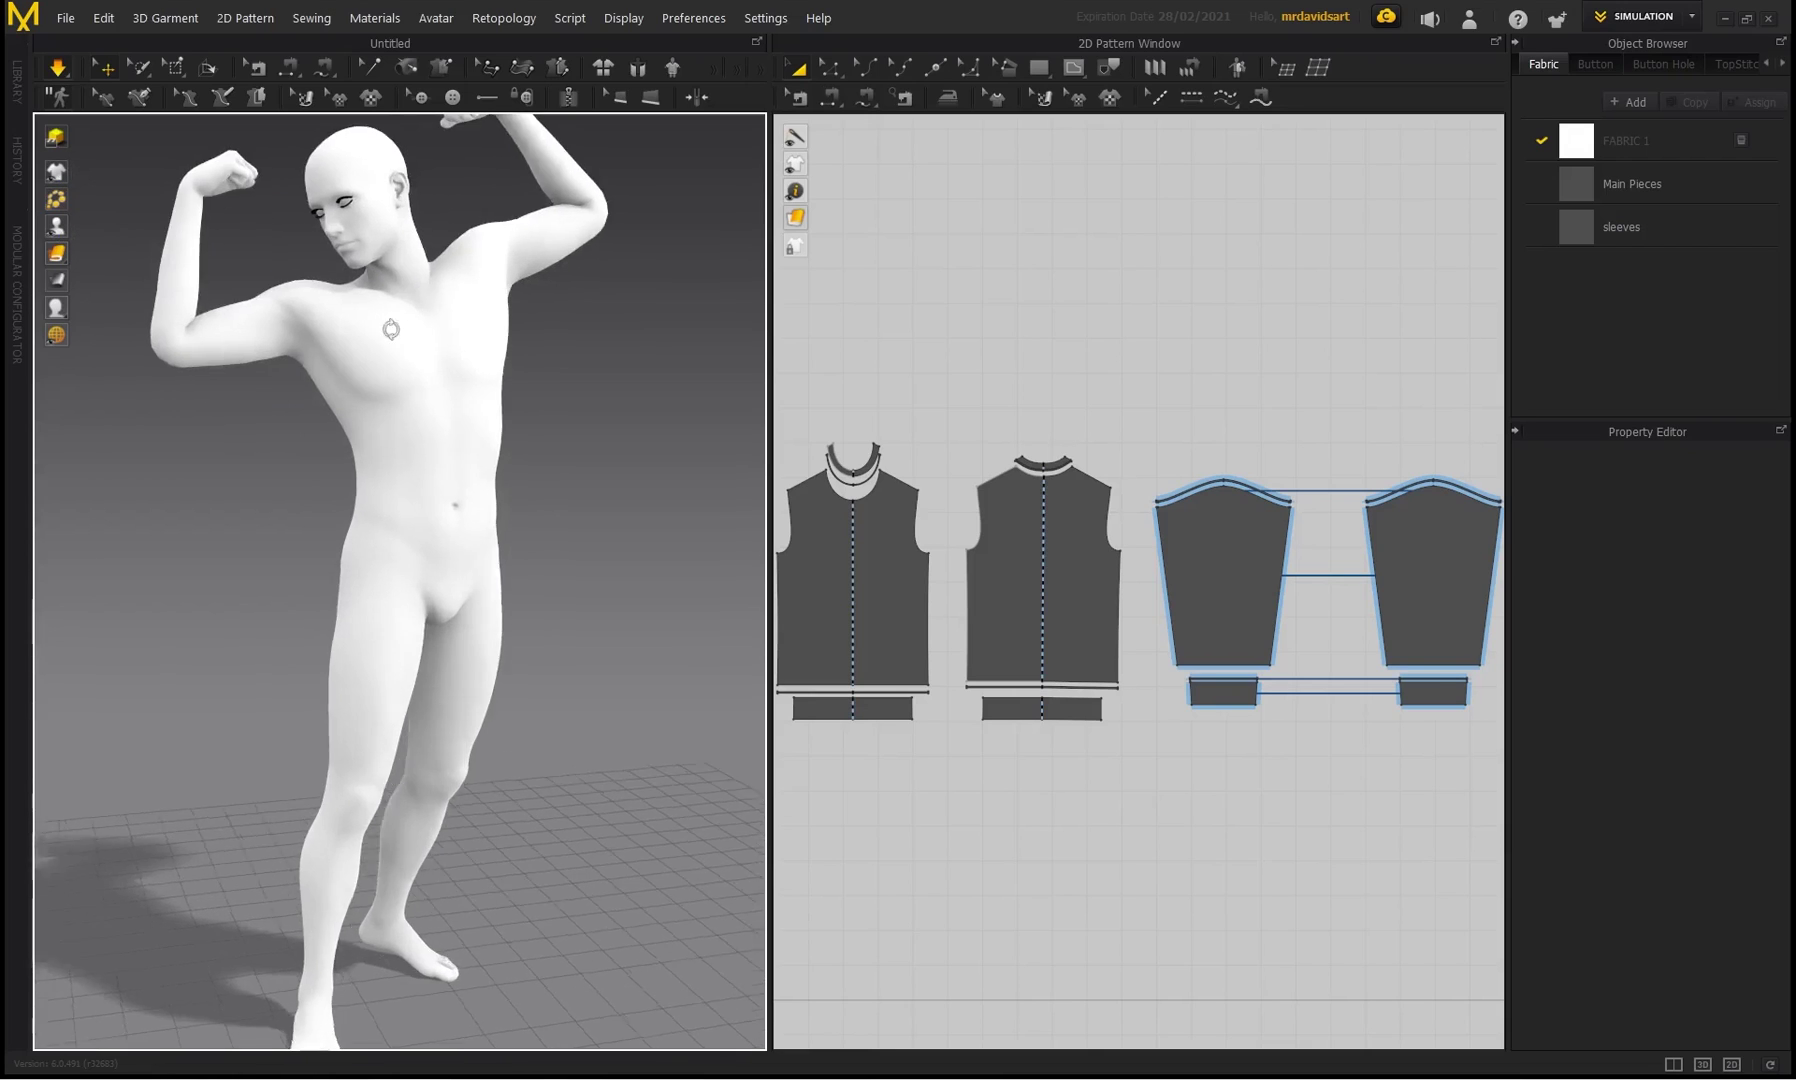
right_drag(389, 329, 341, 337)
click(57, 172)
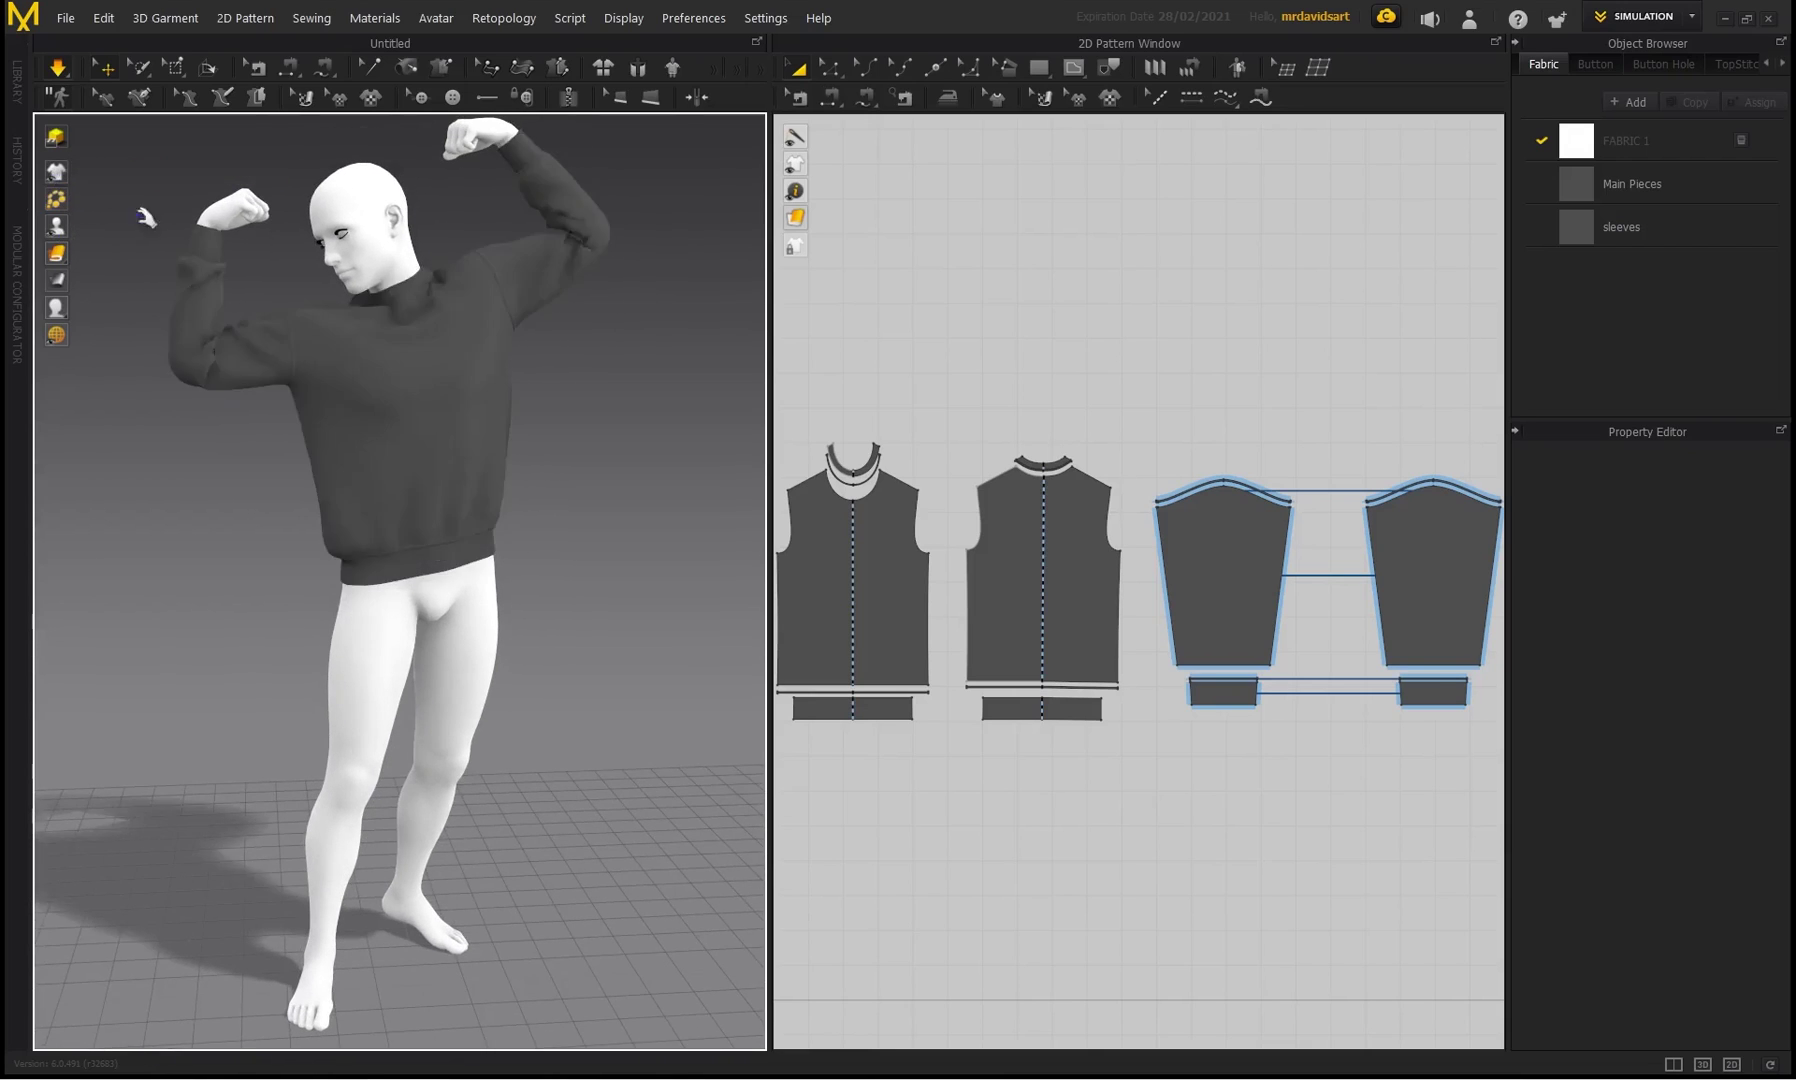
right_drag(300, 420, 358, 380)
click(445, 22)
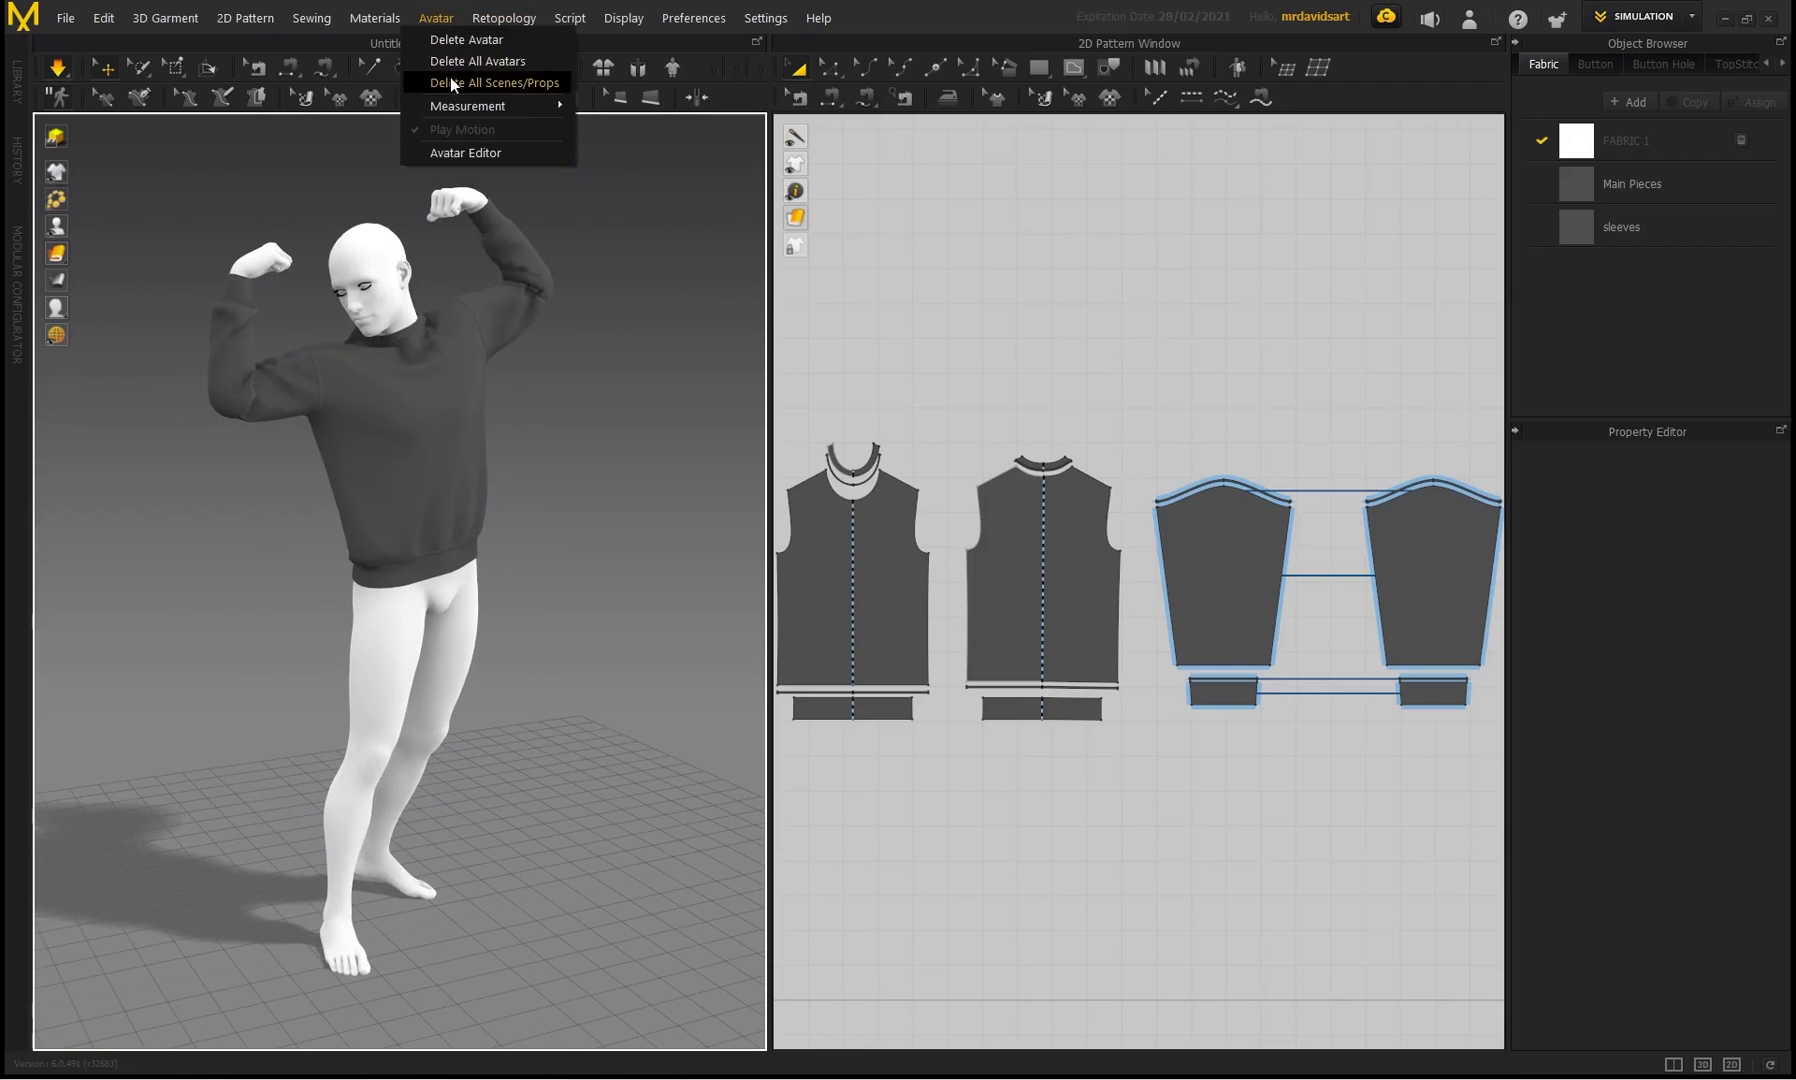
- Reset the avatar in the scene and face it
click(449, 62)
key(ctrl+z)
key(ctrl+z)
key(ctrl+z)
key(ctrl+z)
key(ctrl+z)
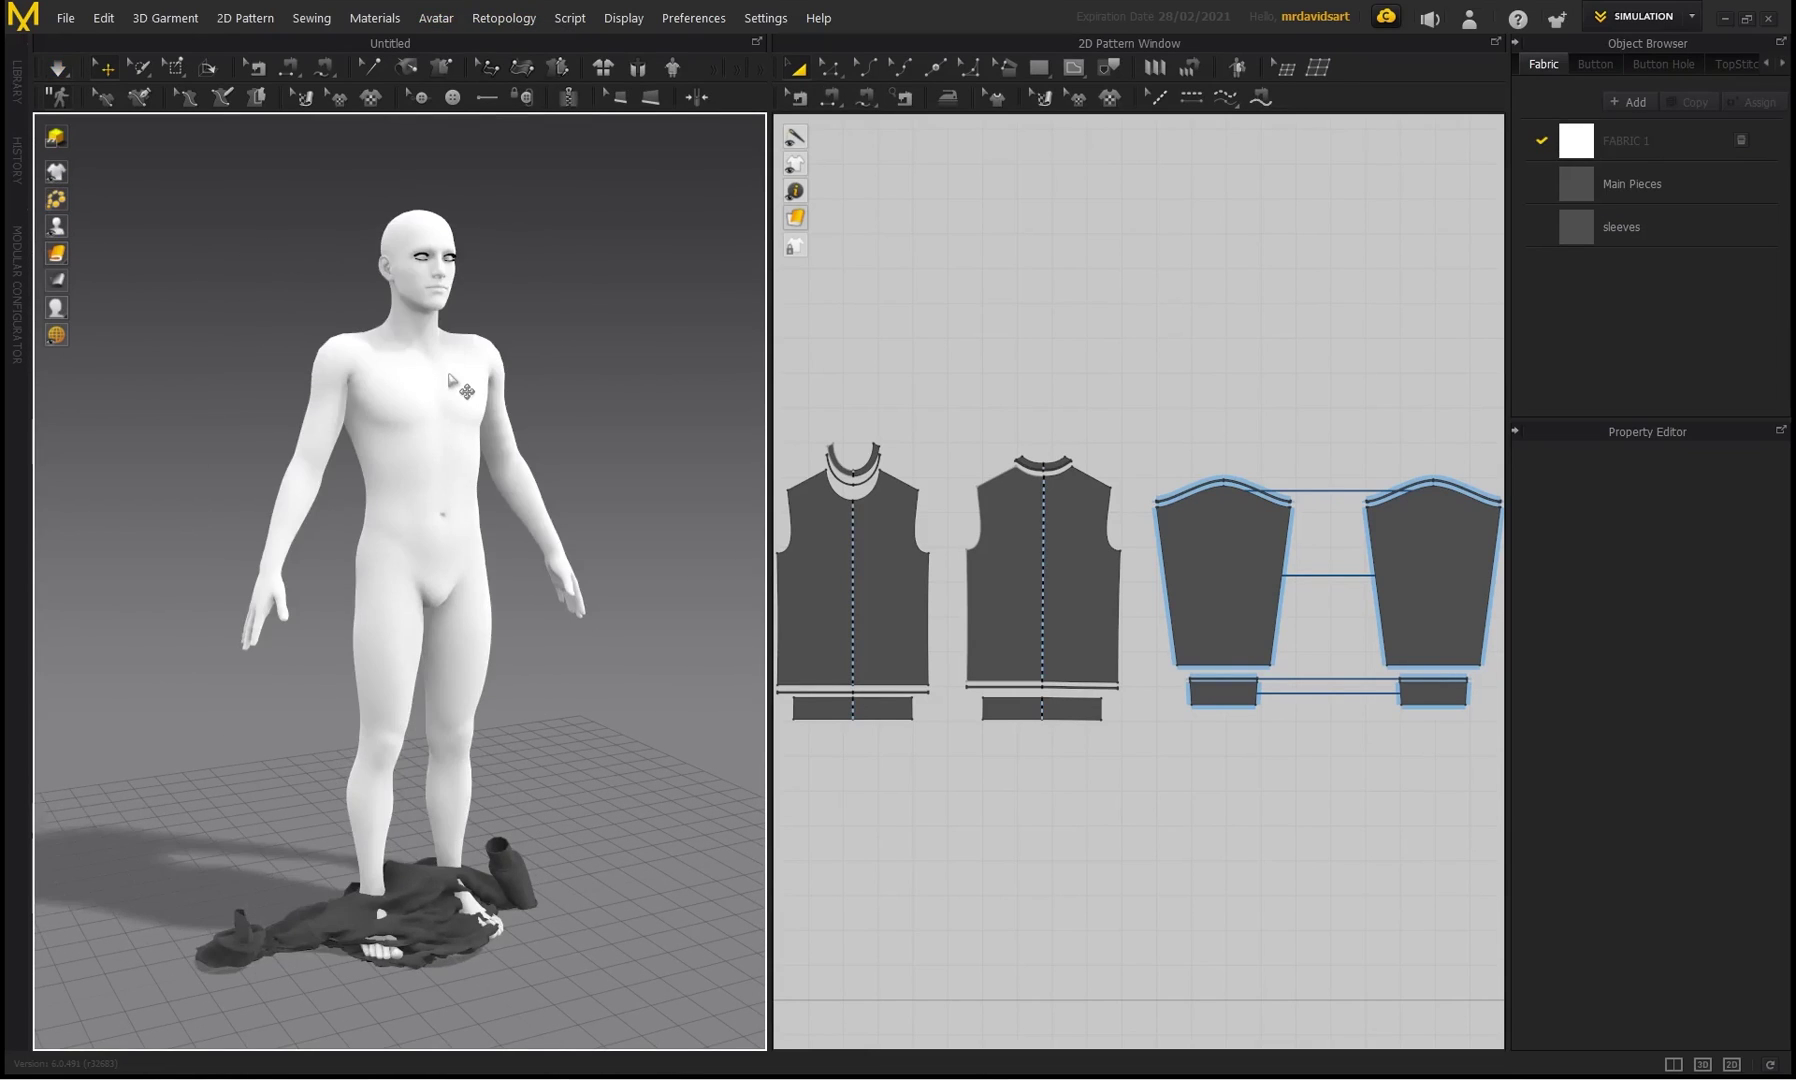
right_drag(445, 370, 346, 310)
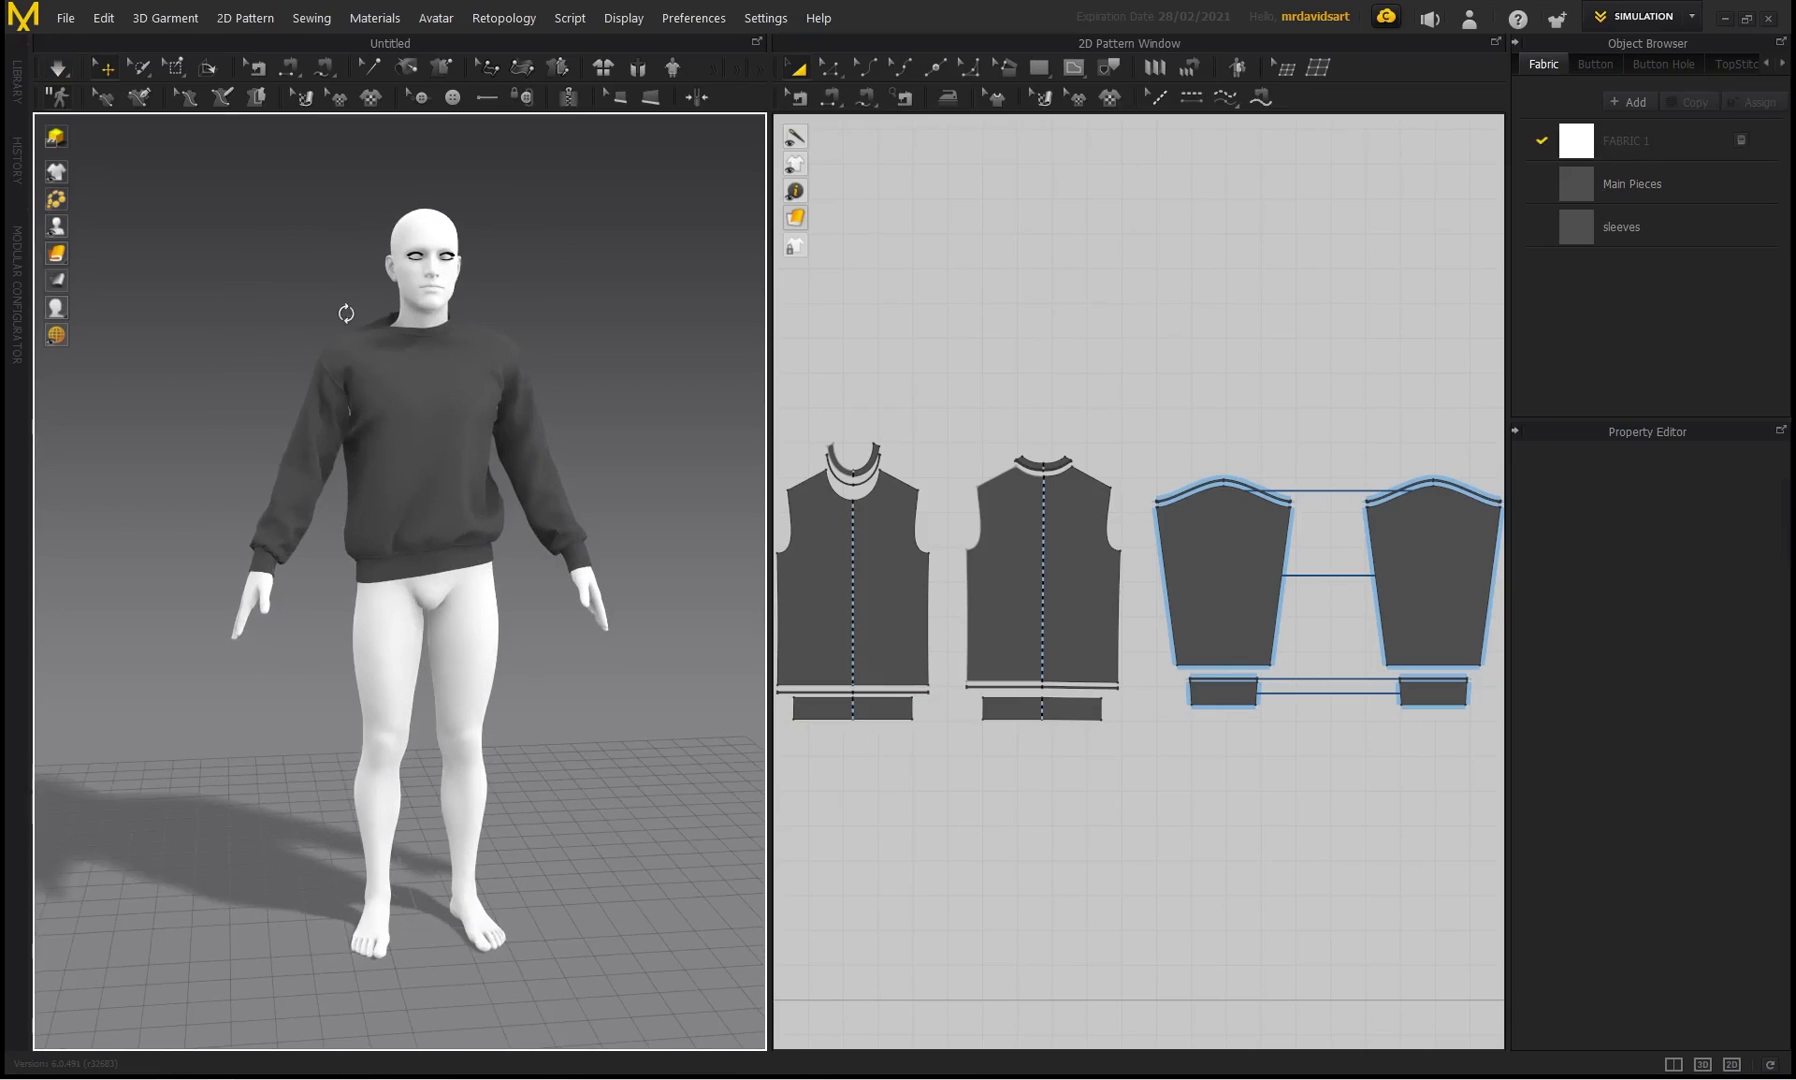
- Simulate while pulling the hem band so the sweatshirt resettles
key(space)
drag(490, 570, 597, 450)
click(597, 450)
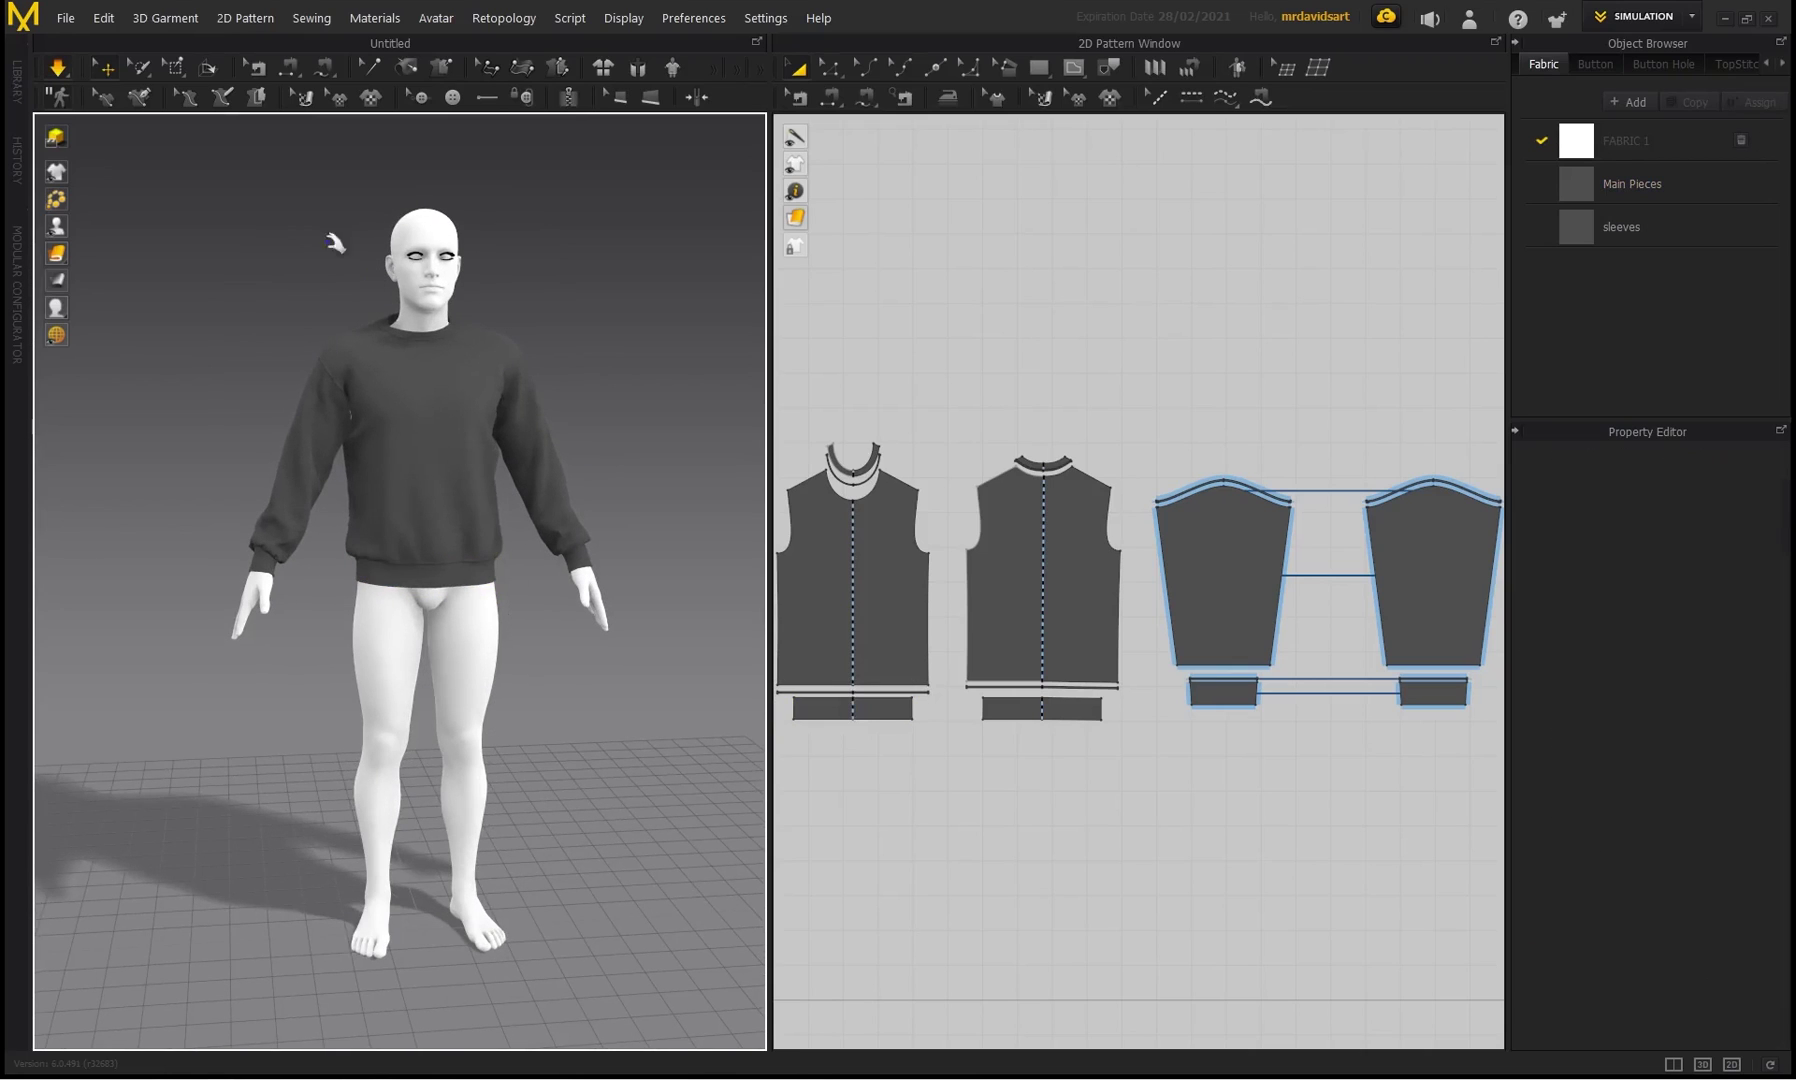
right_drag(295, 284, 385, 275)
key(space)
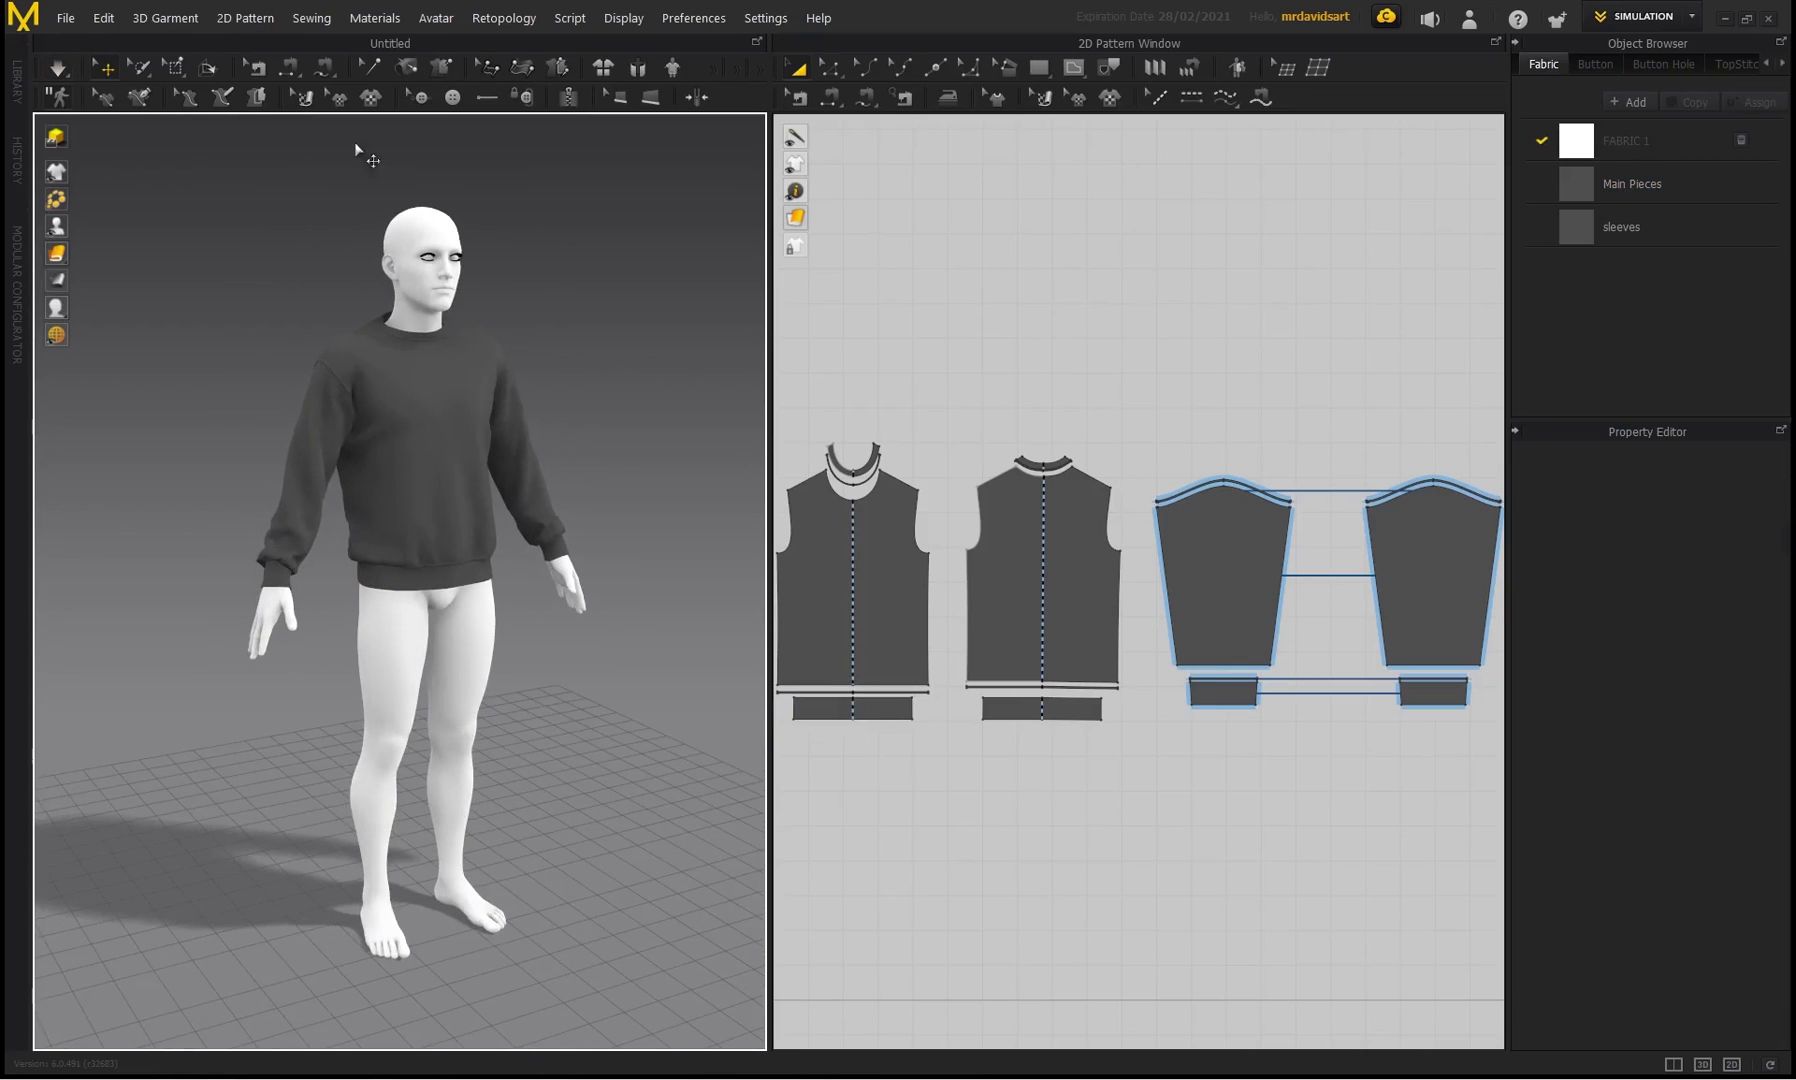
click(452, 15)
- Remove the avatar and import OBJ/APOSE/apose male.obj as the avatar with arrangement points off
click(457, 84)
click(65, 17)
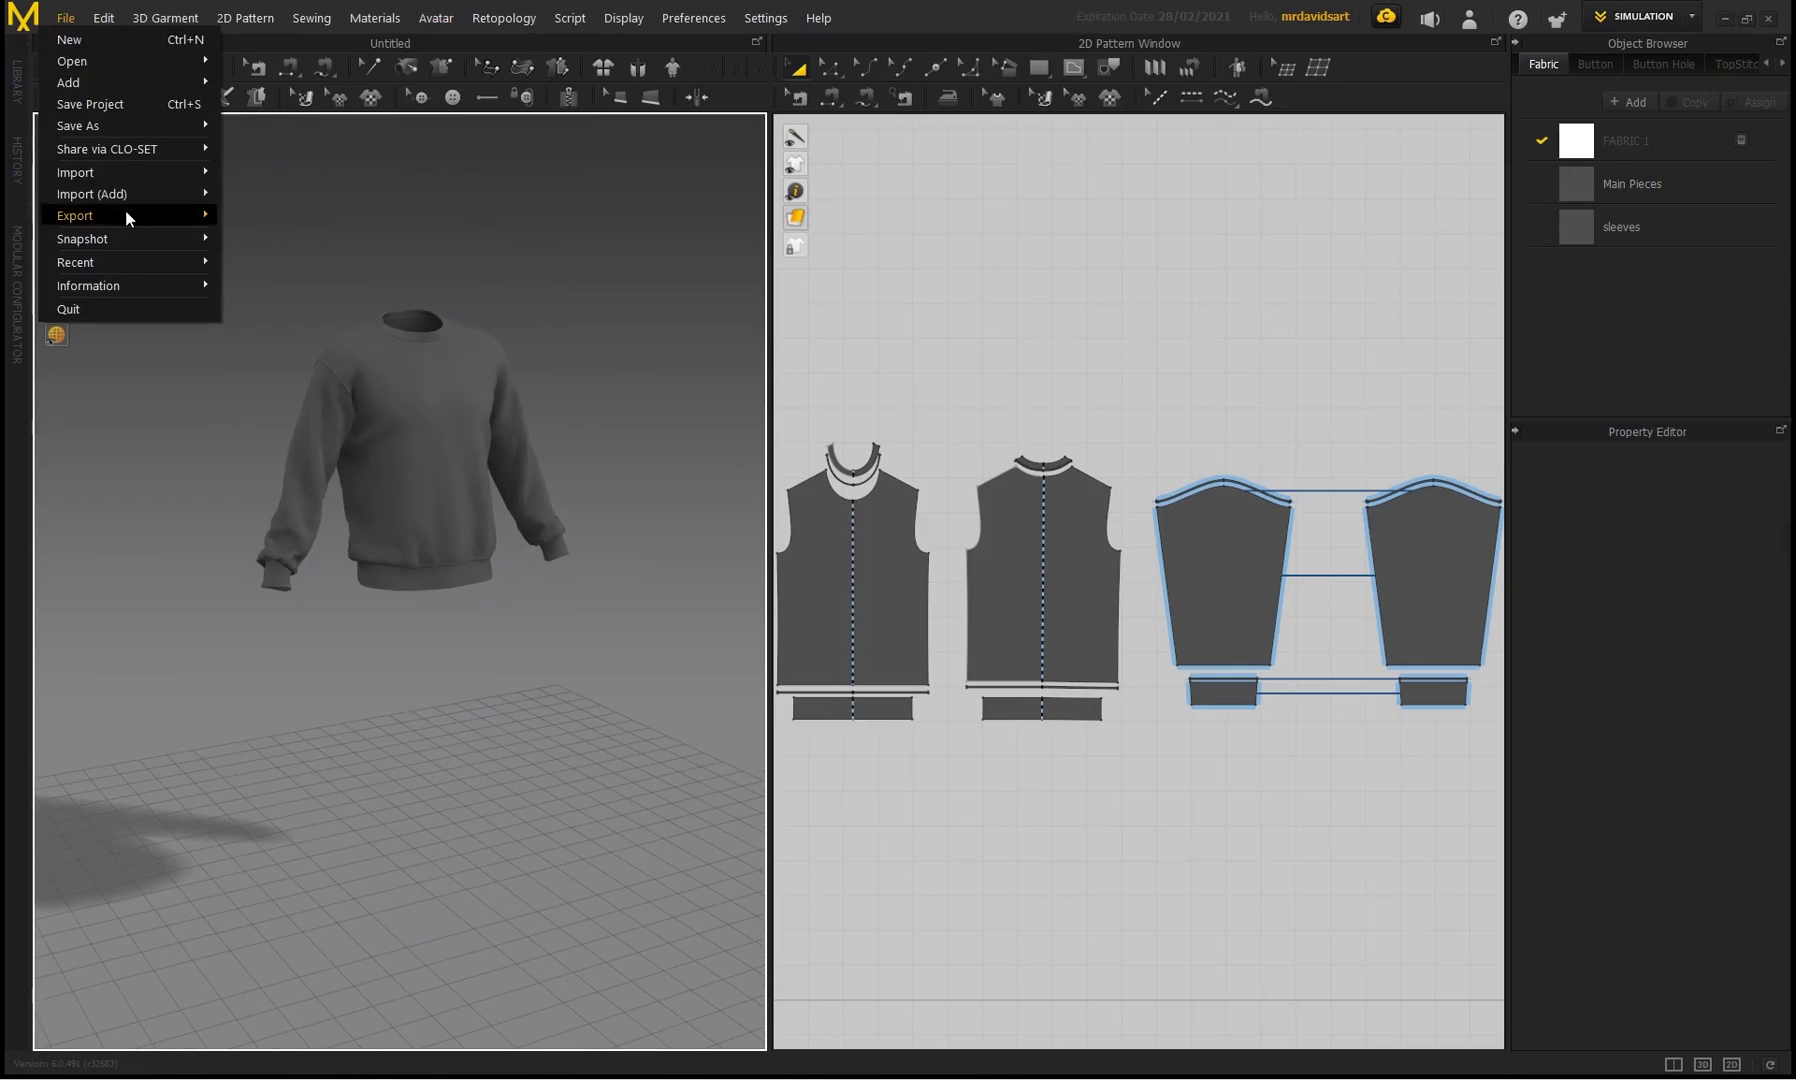
mouse_move(126, 186)
click(274, 181)
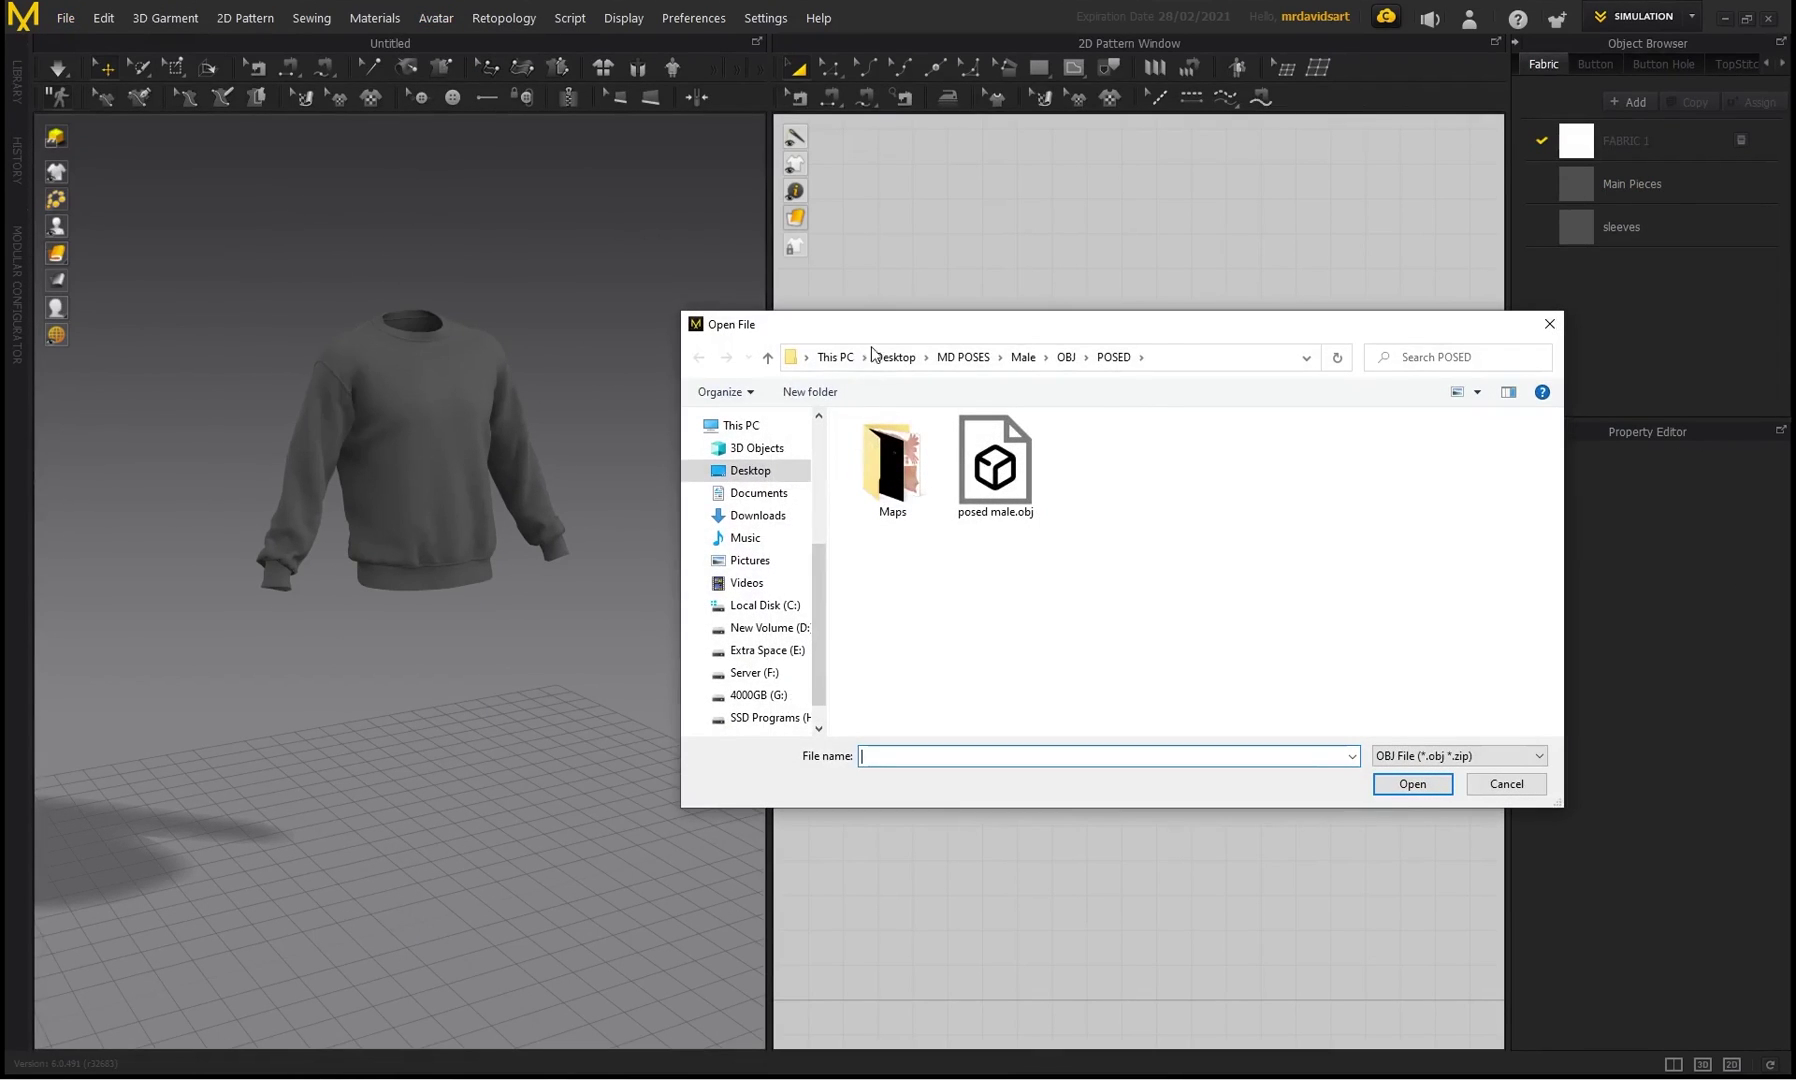
click(1022, 357)
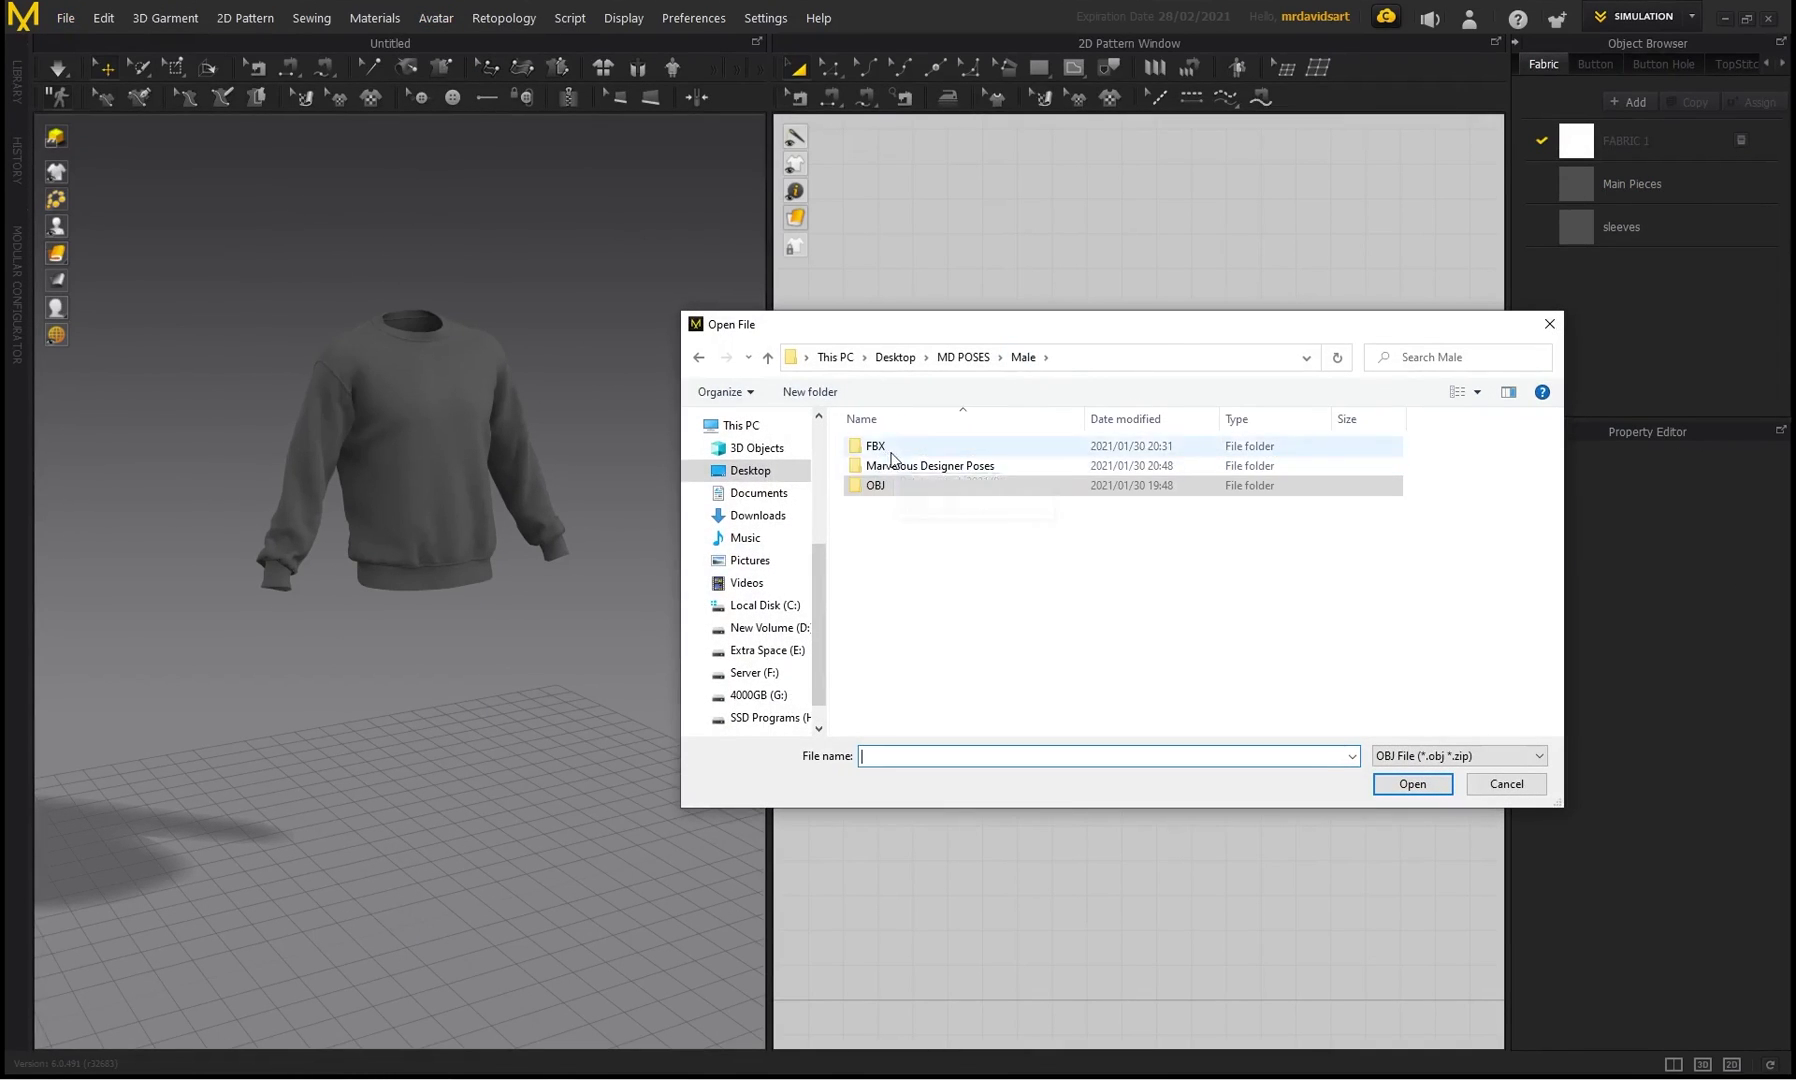
click(903, 488)
double_click(900, 486)
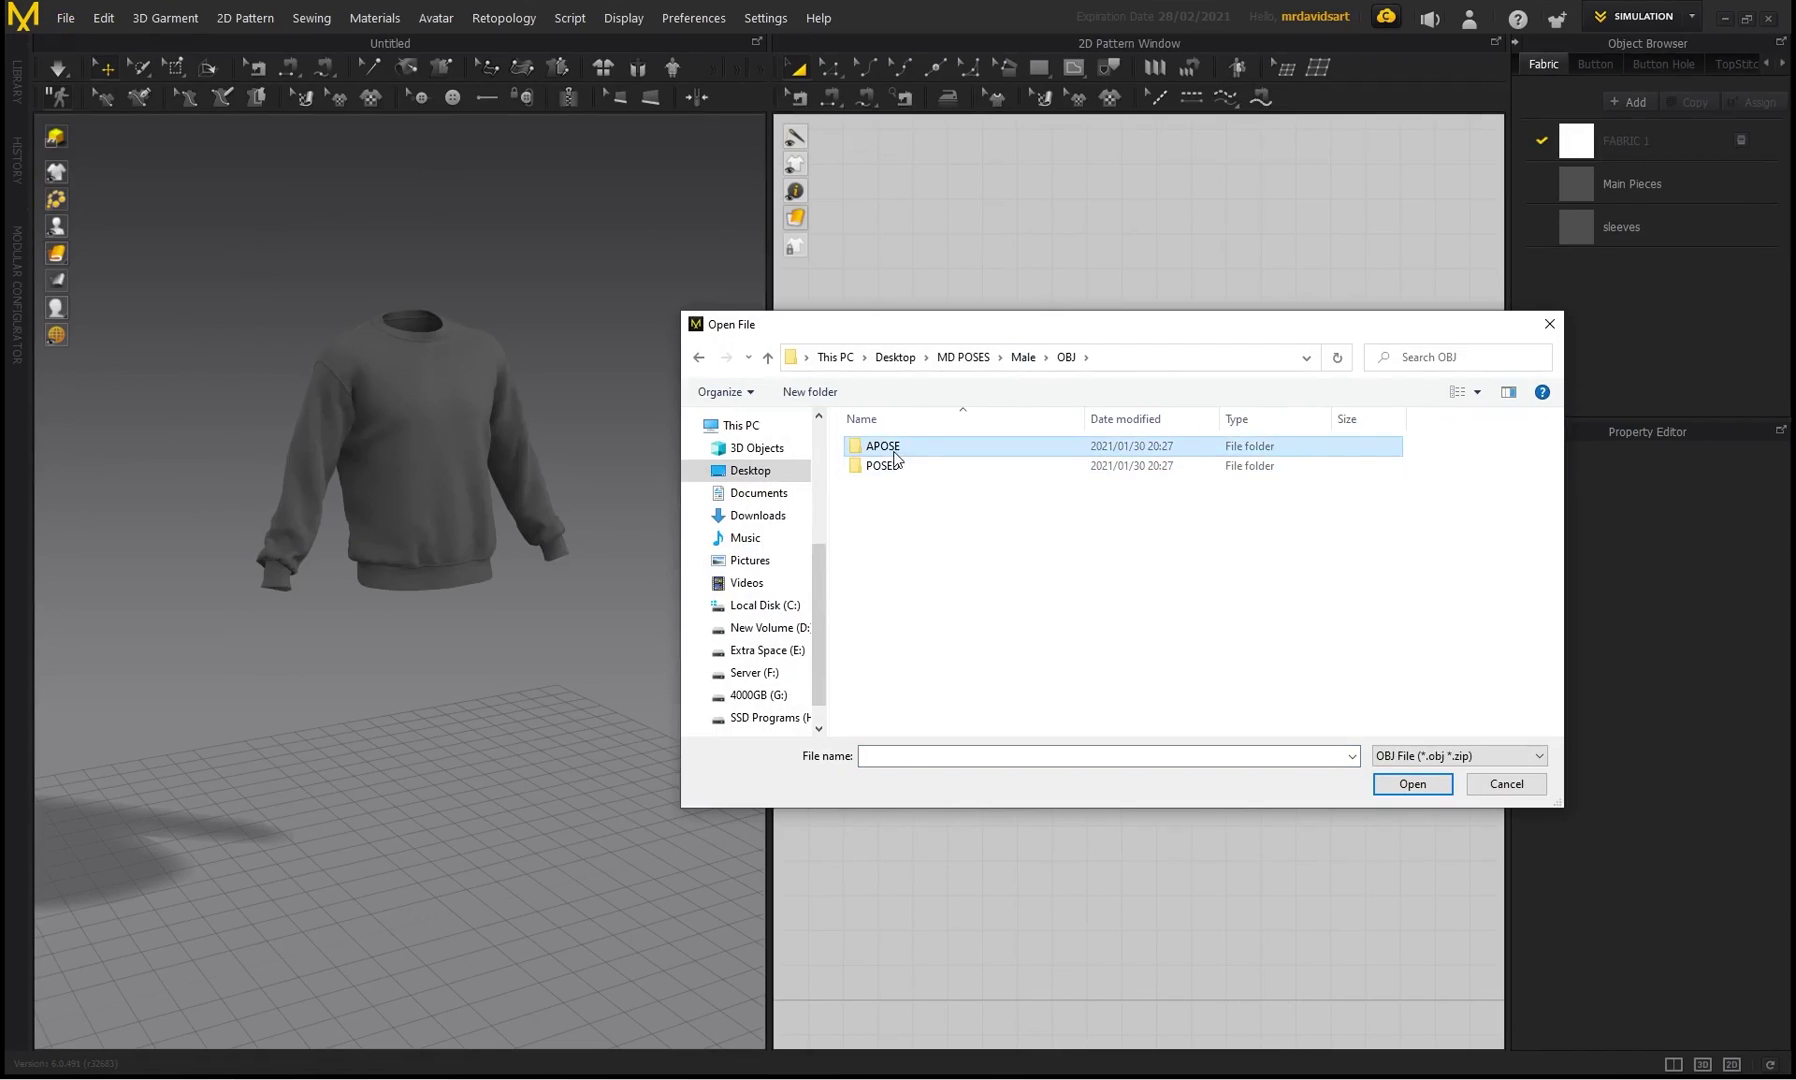
double_click(882, 445)
double_click(1008, 484)
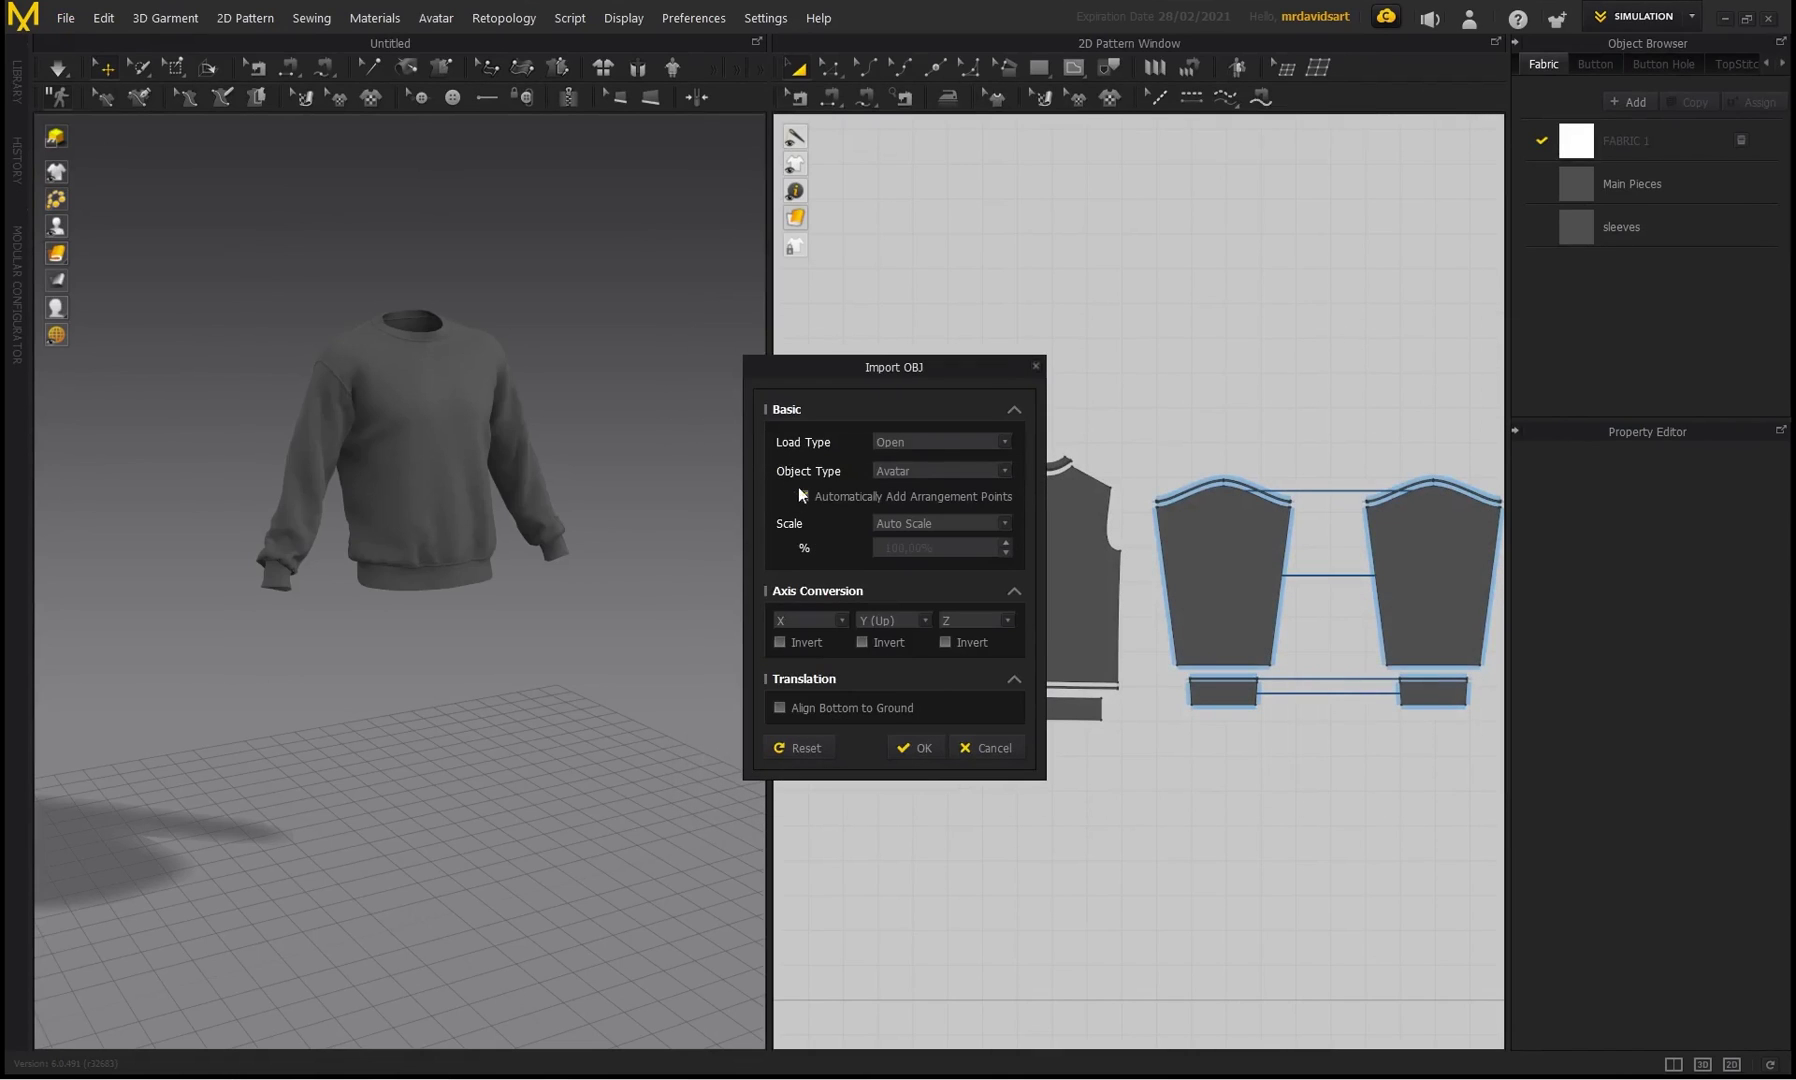
click(802, 496)
click(913, 749)
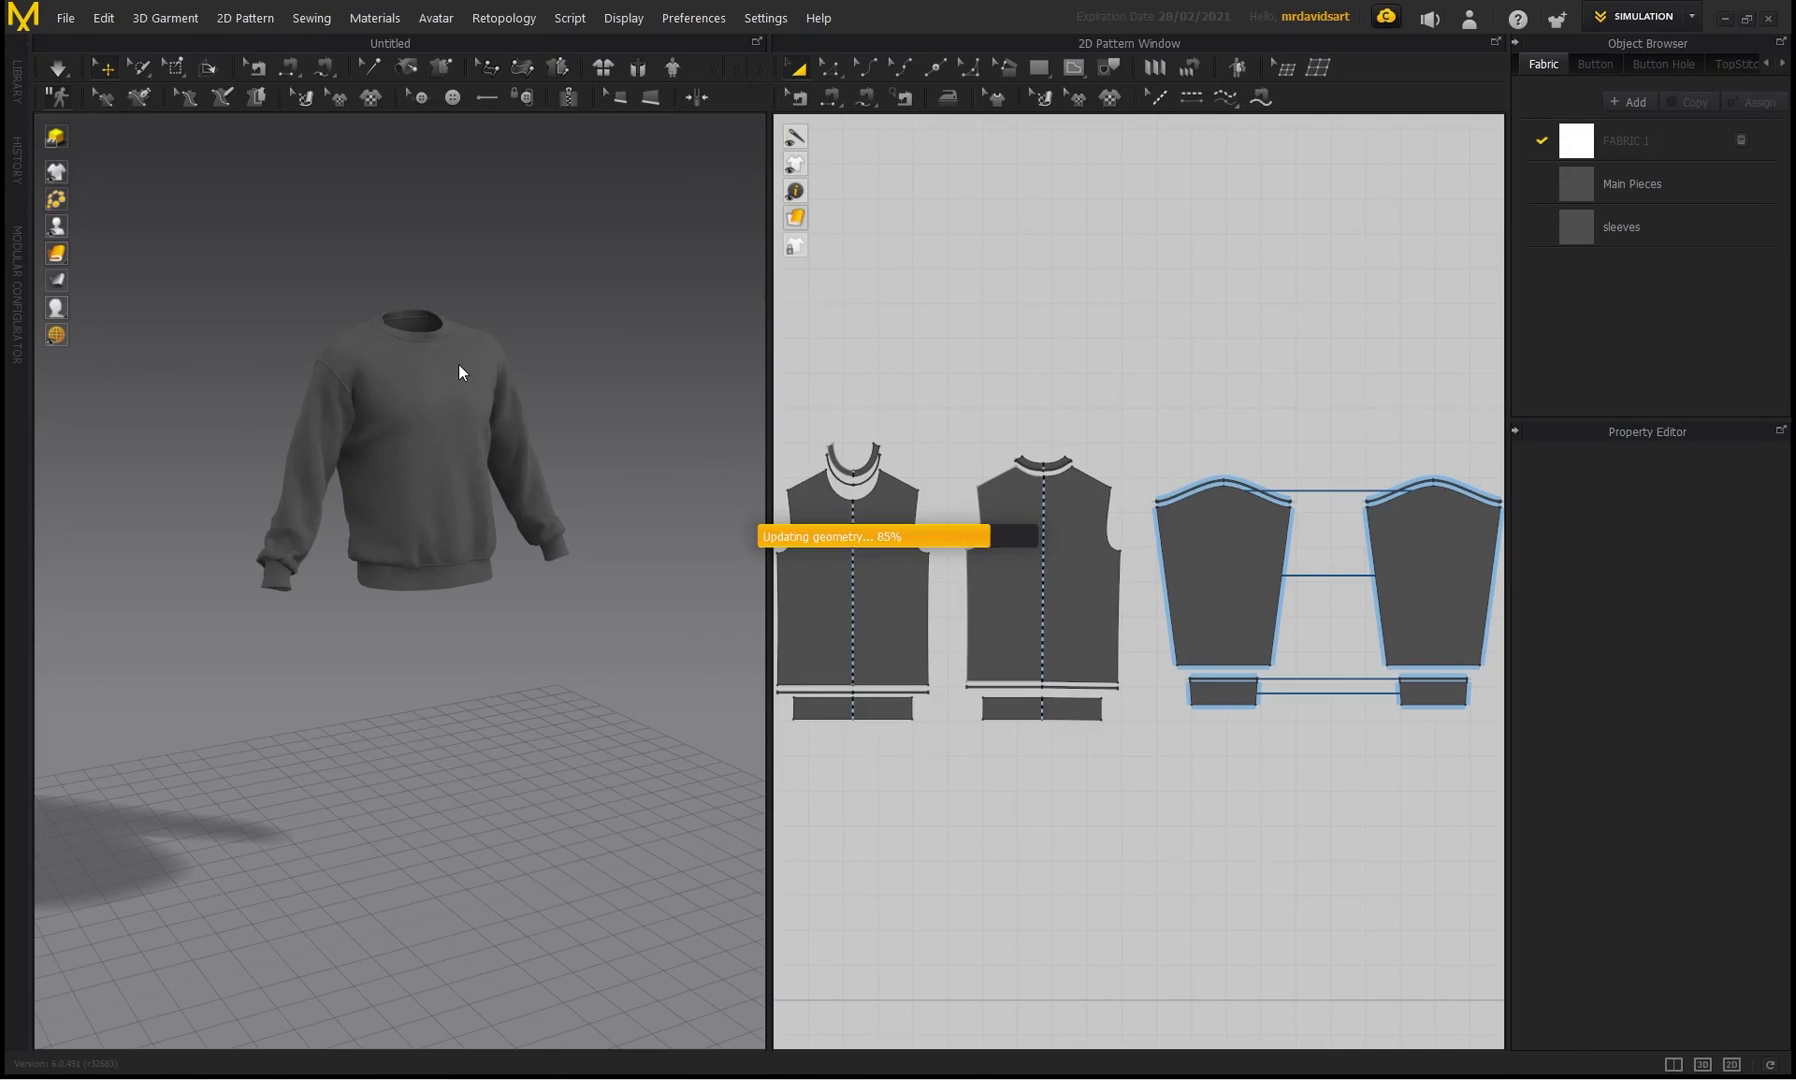
scroll(458, 374, down, 1)
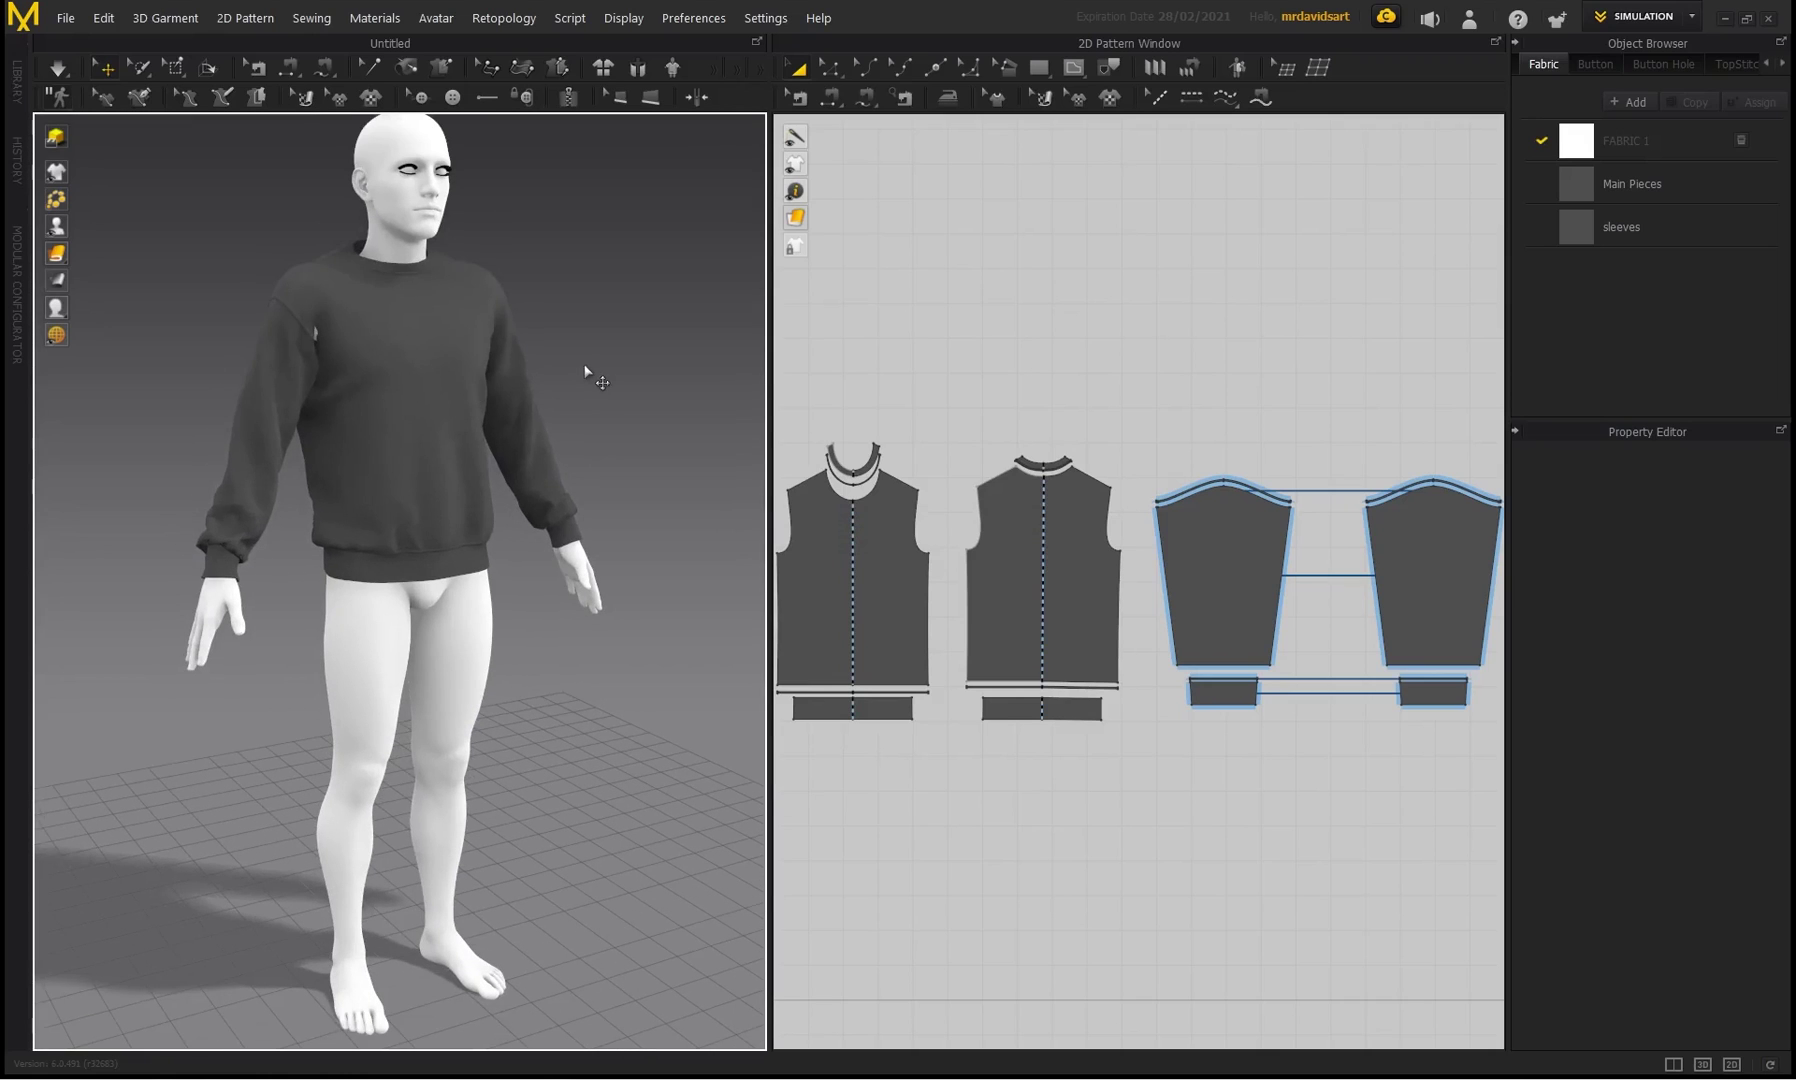
- Simulate the drape and briefly toggle the avatar's X-ray joint display
key(space)
right_drag(497, 338, 397, 370)
mouse_move(61, 229)
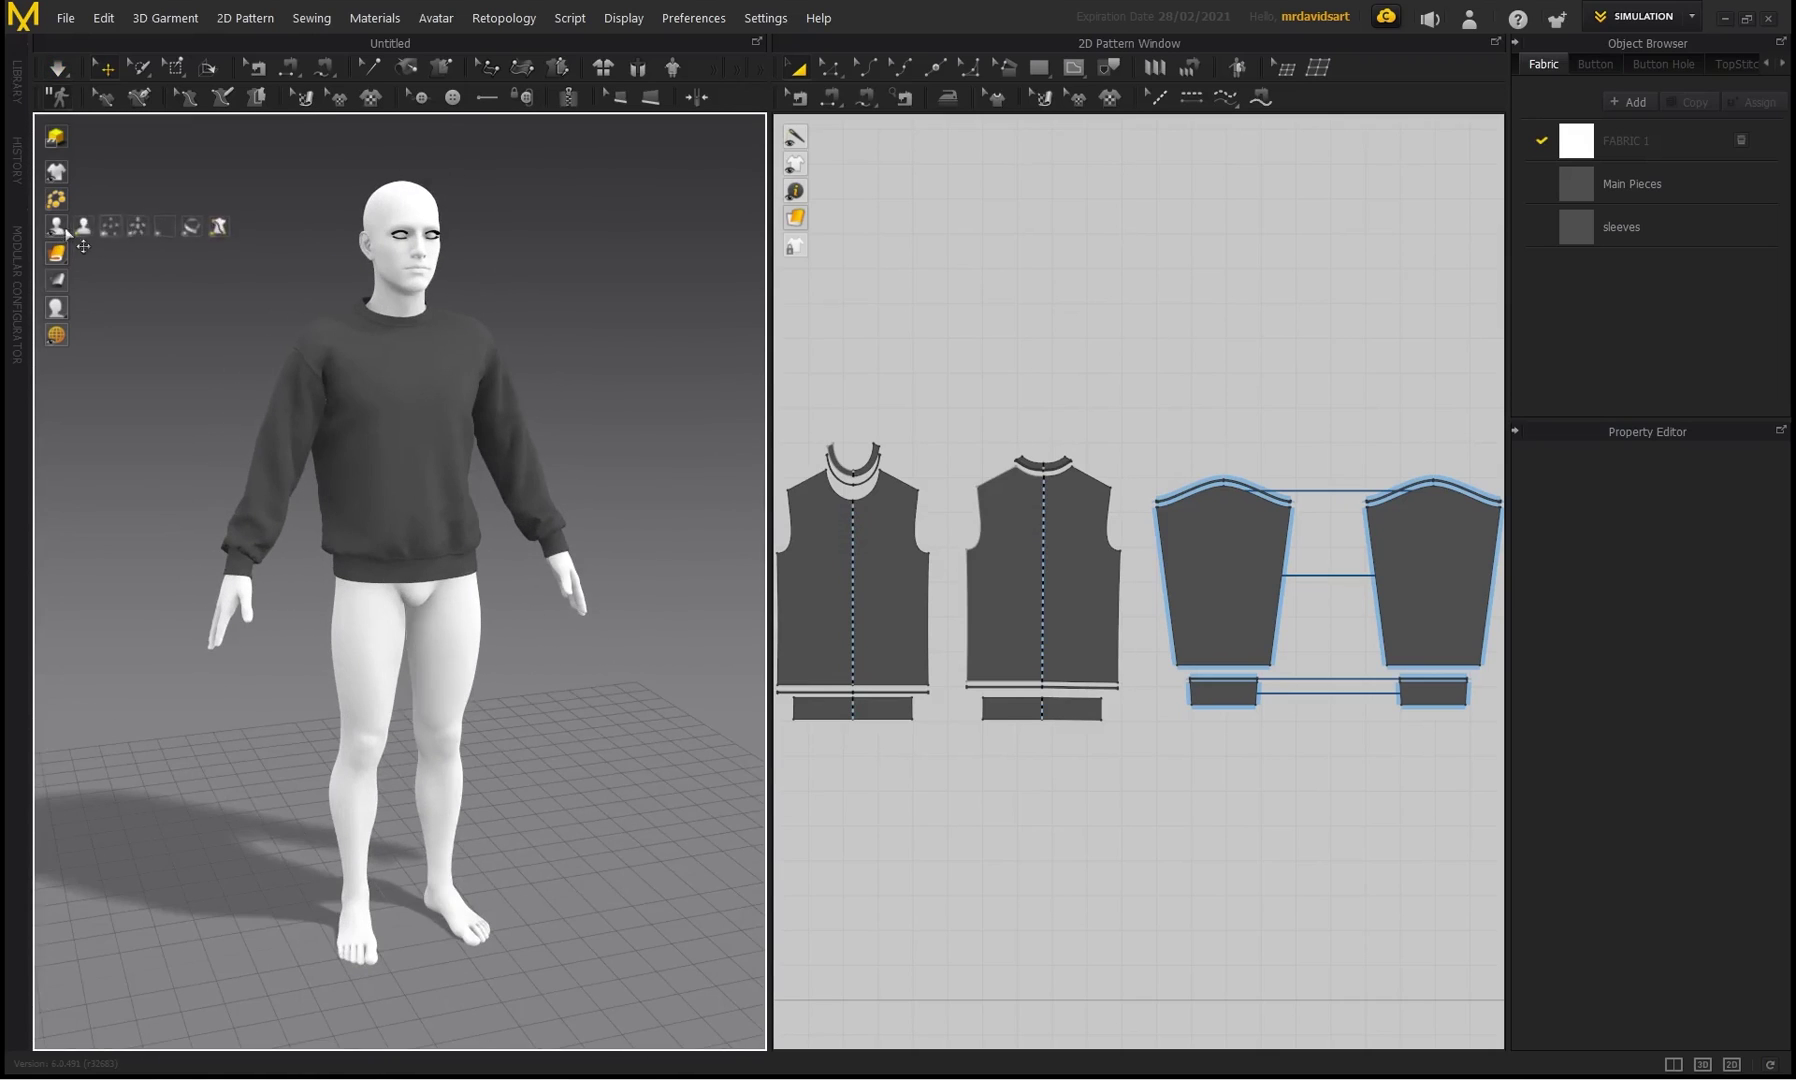
click(164, 230)
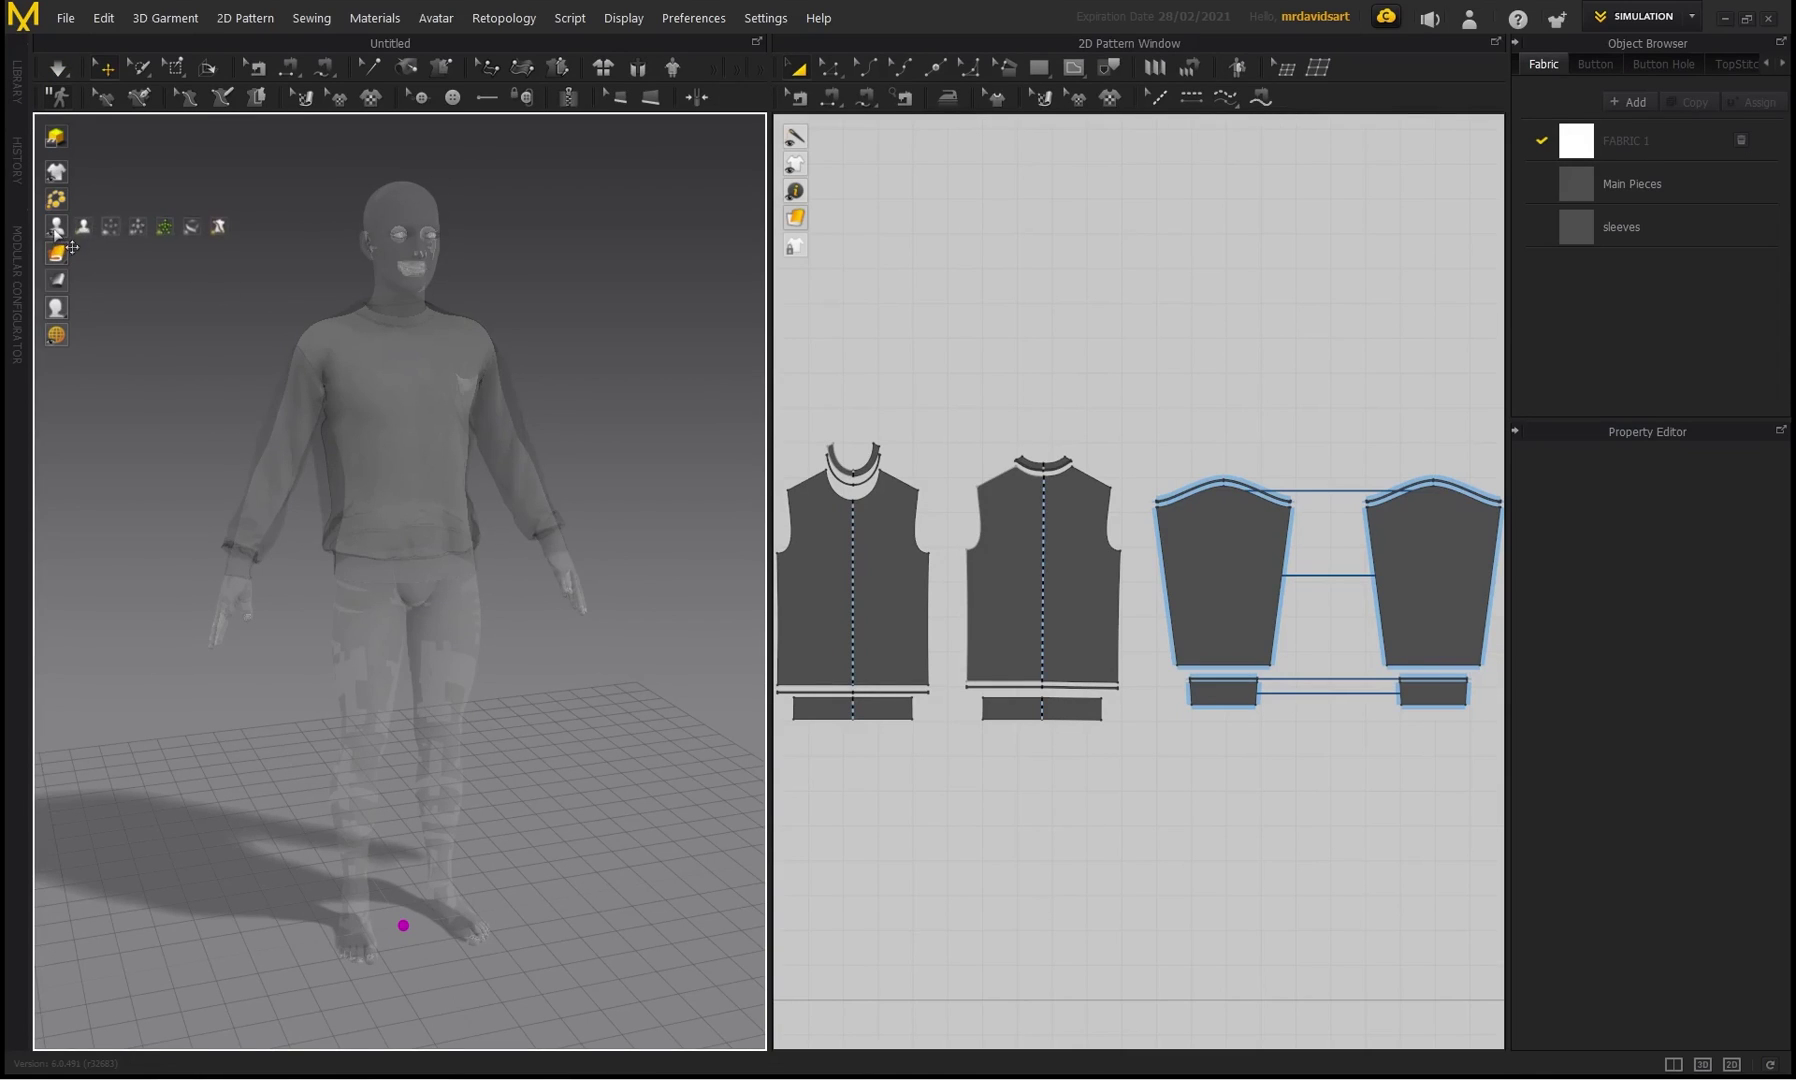
click(164, 230)
- Load the posed.pos pose file onto the avatar
click(68, 20)
mouse_move(97, 61)
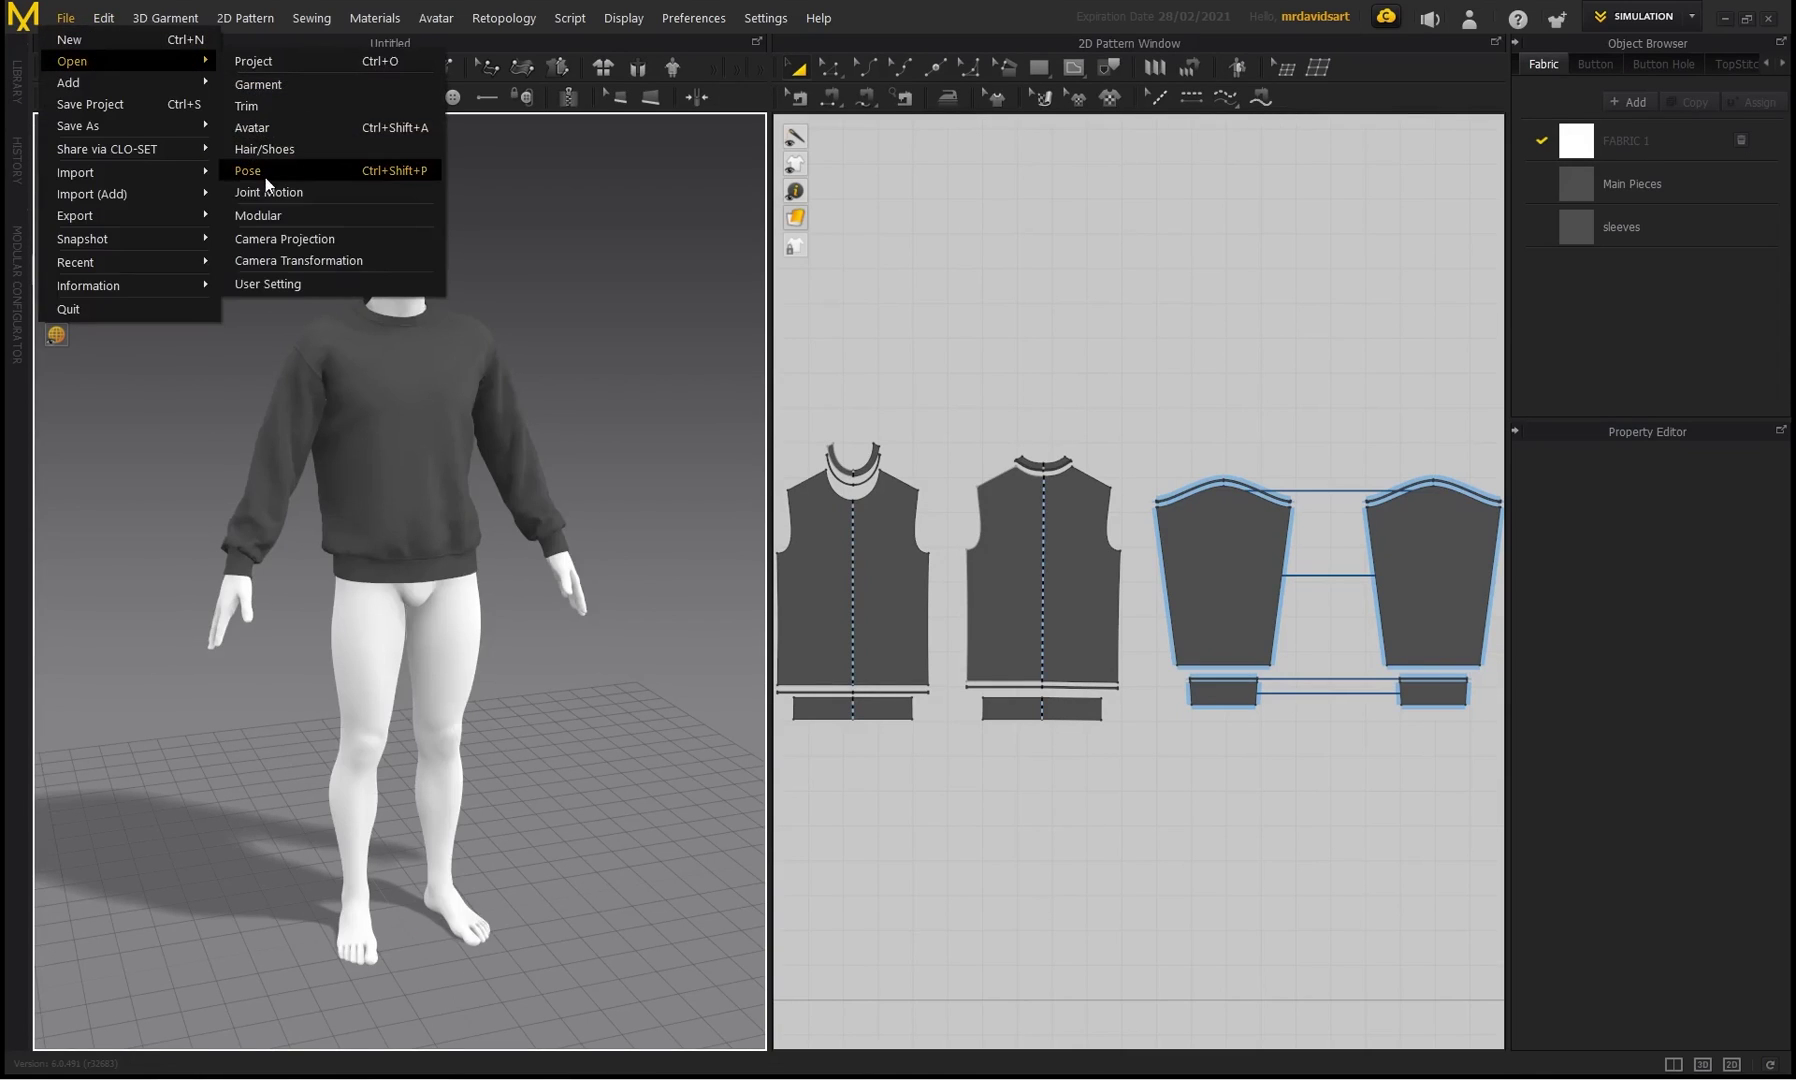
click(265, 177)
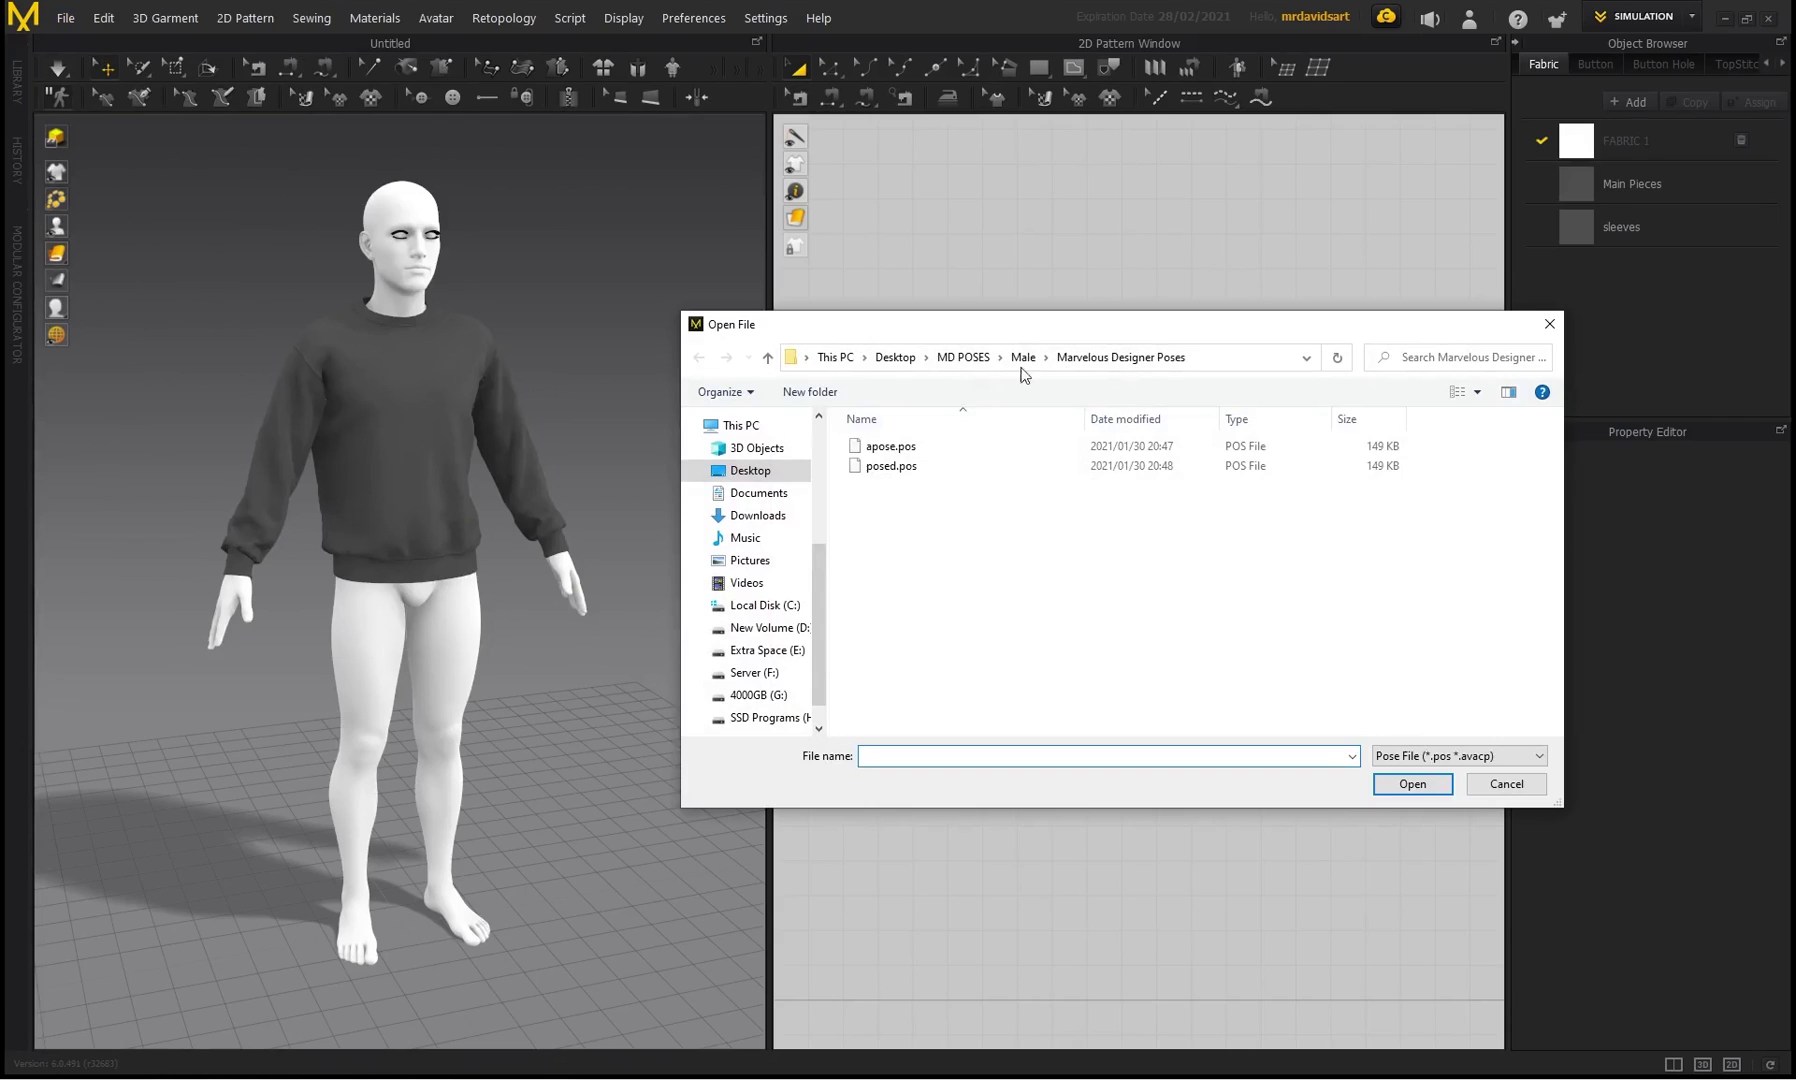
click(891, 466)
click(1400, 786)
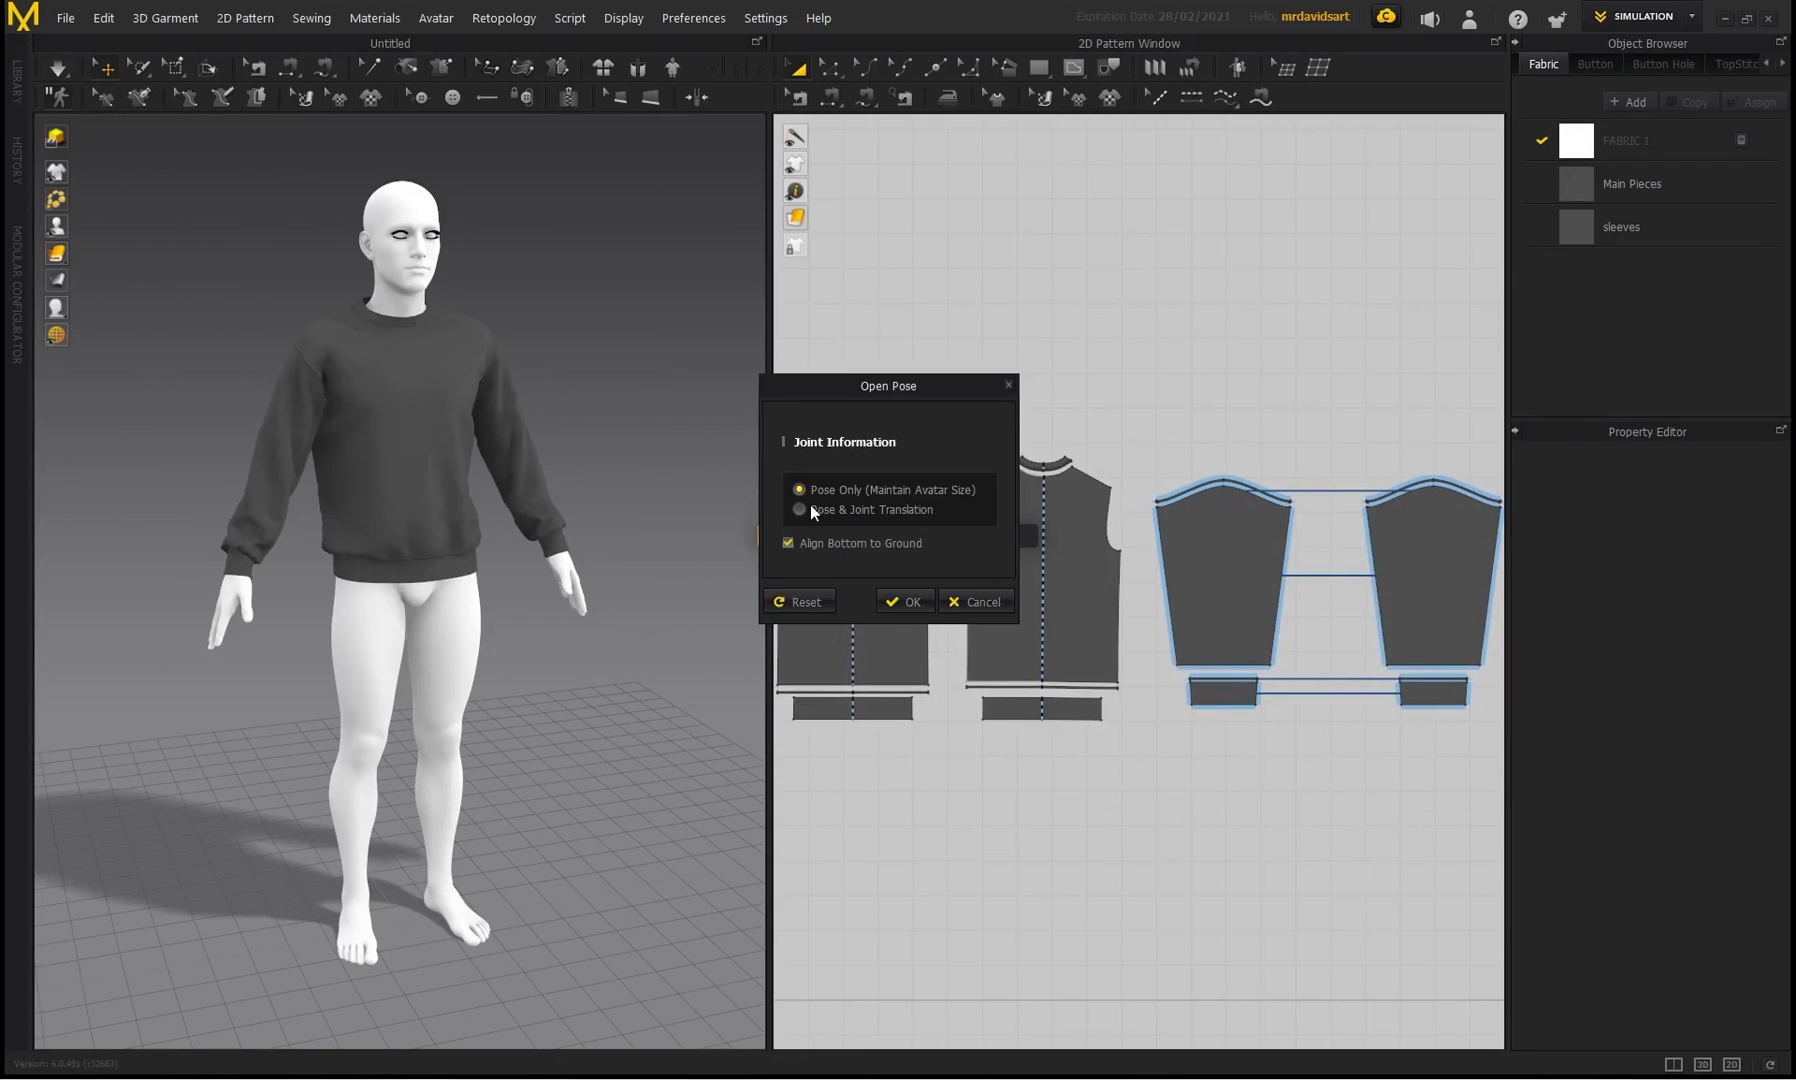
click(913, 601)
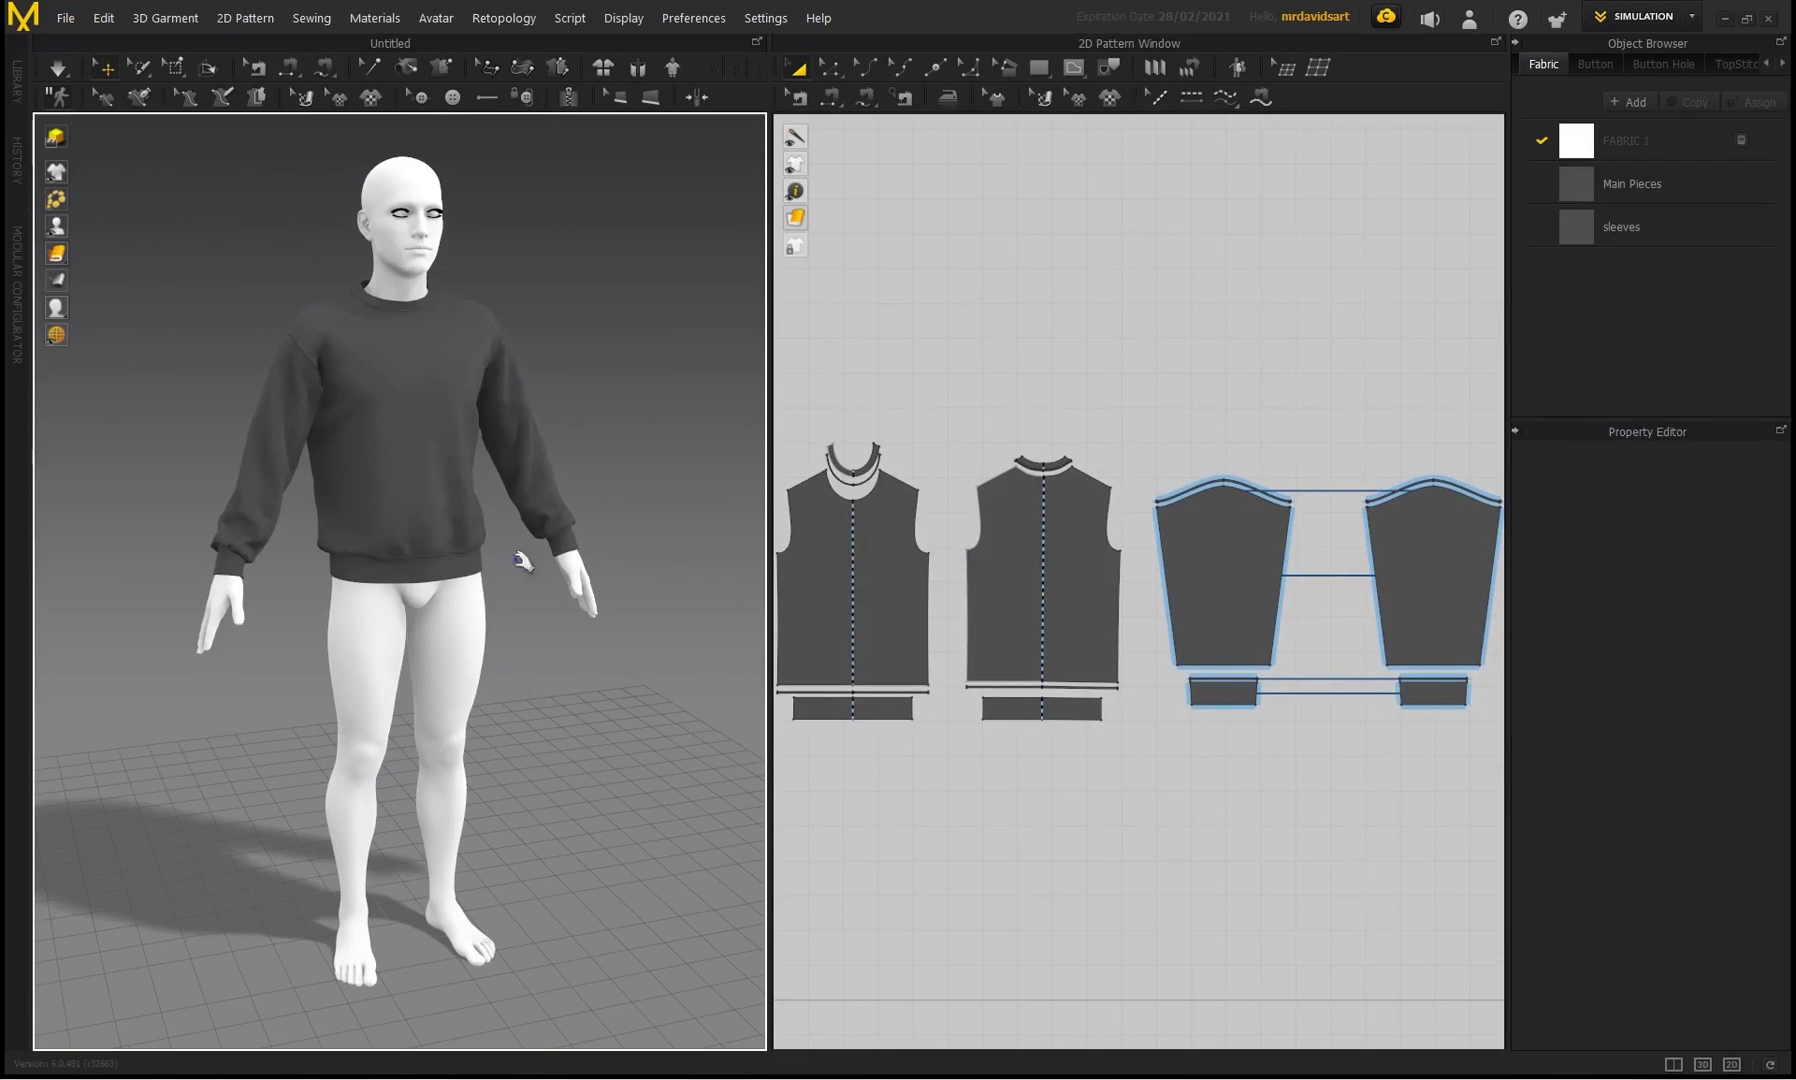
- Check the posed avatar's joints and the sweatshirt fit from several angles
mouse_move(56, 226)
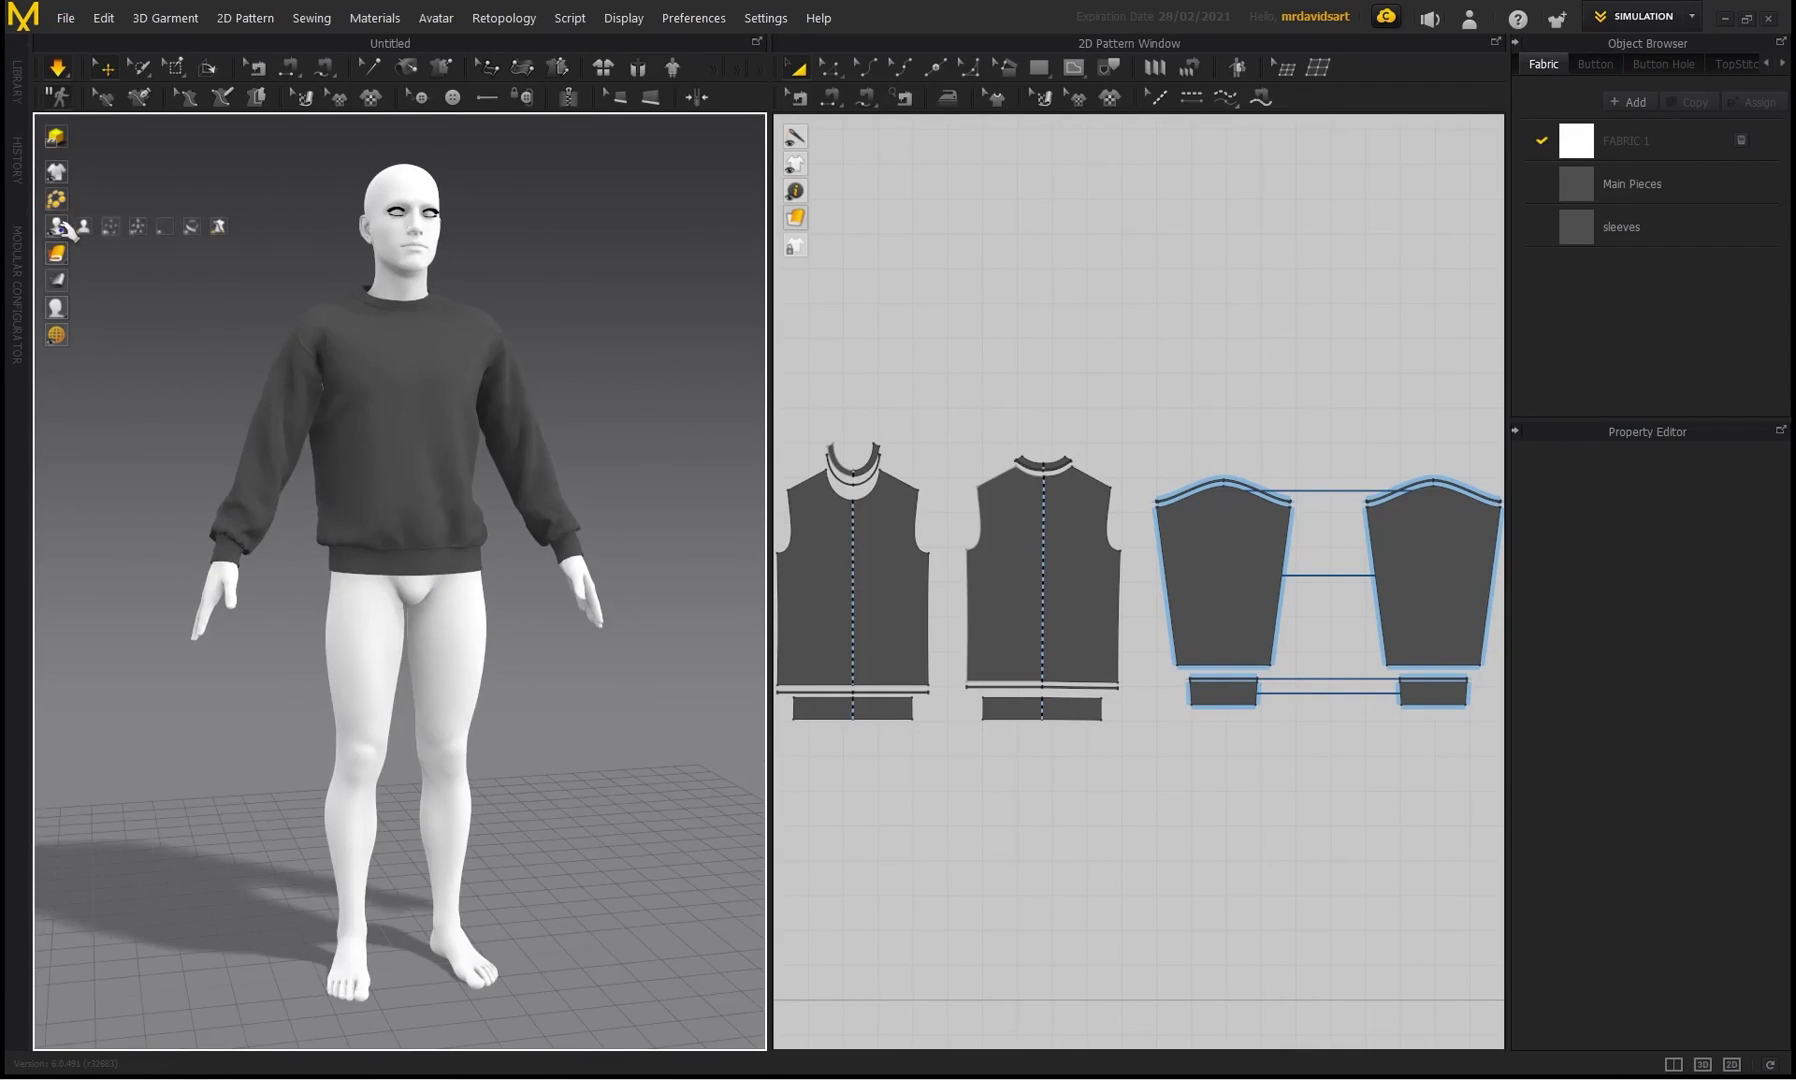
click(165, 227)
right_drag(373, 668, 381, 671)
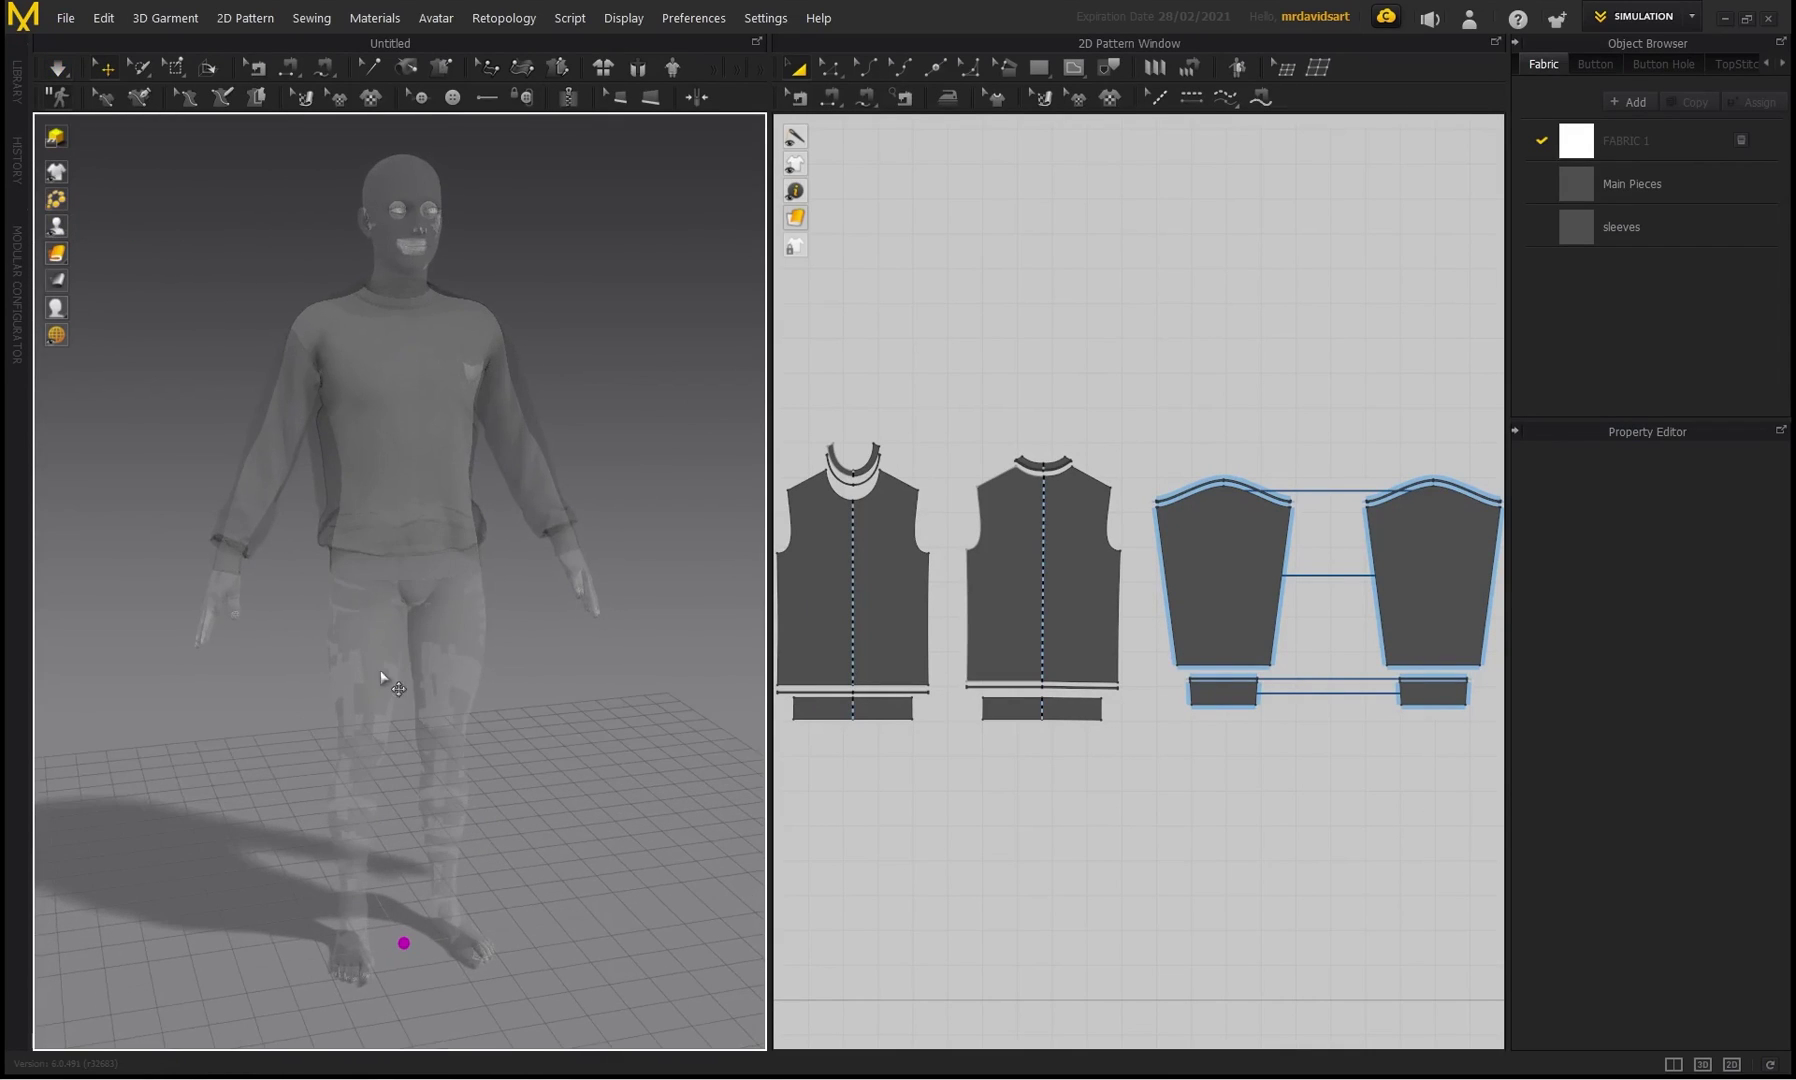
right_drag(445, 594, 453, 587)
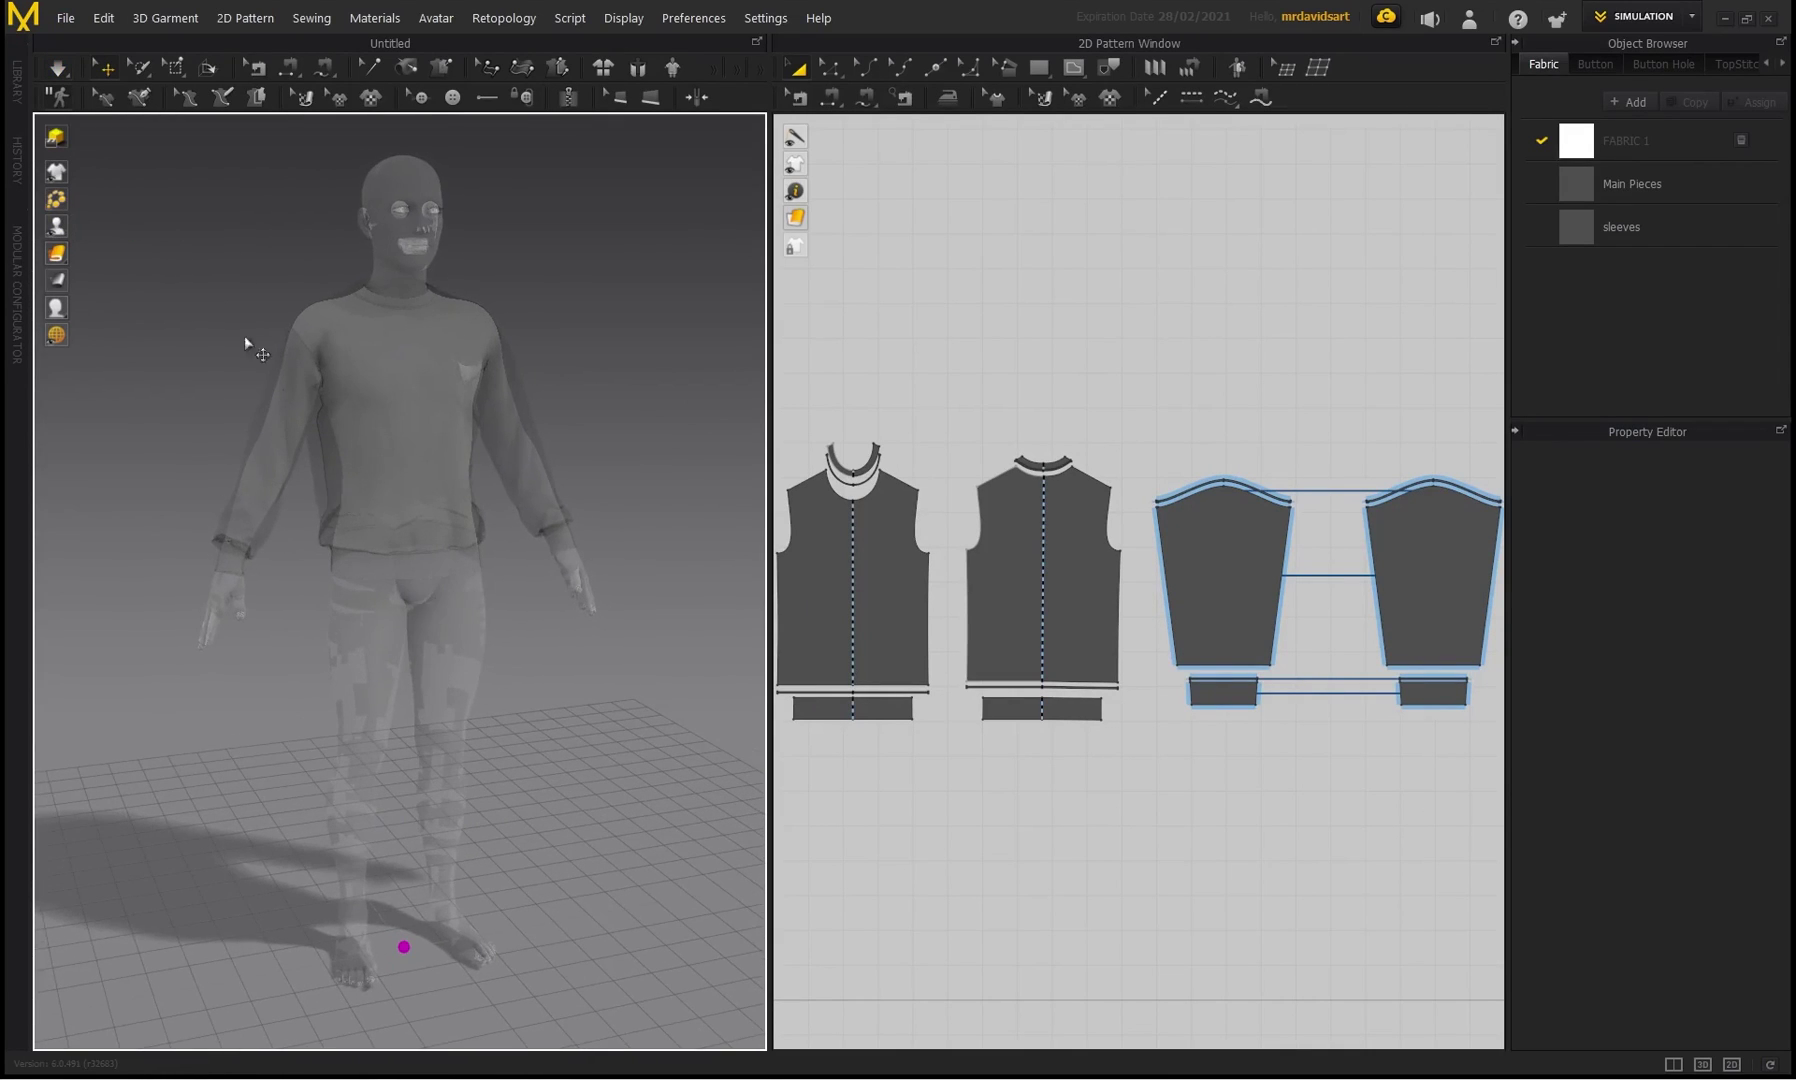
mouse_move(58, 228)
click(165, 228)
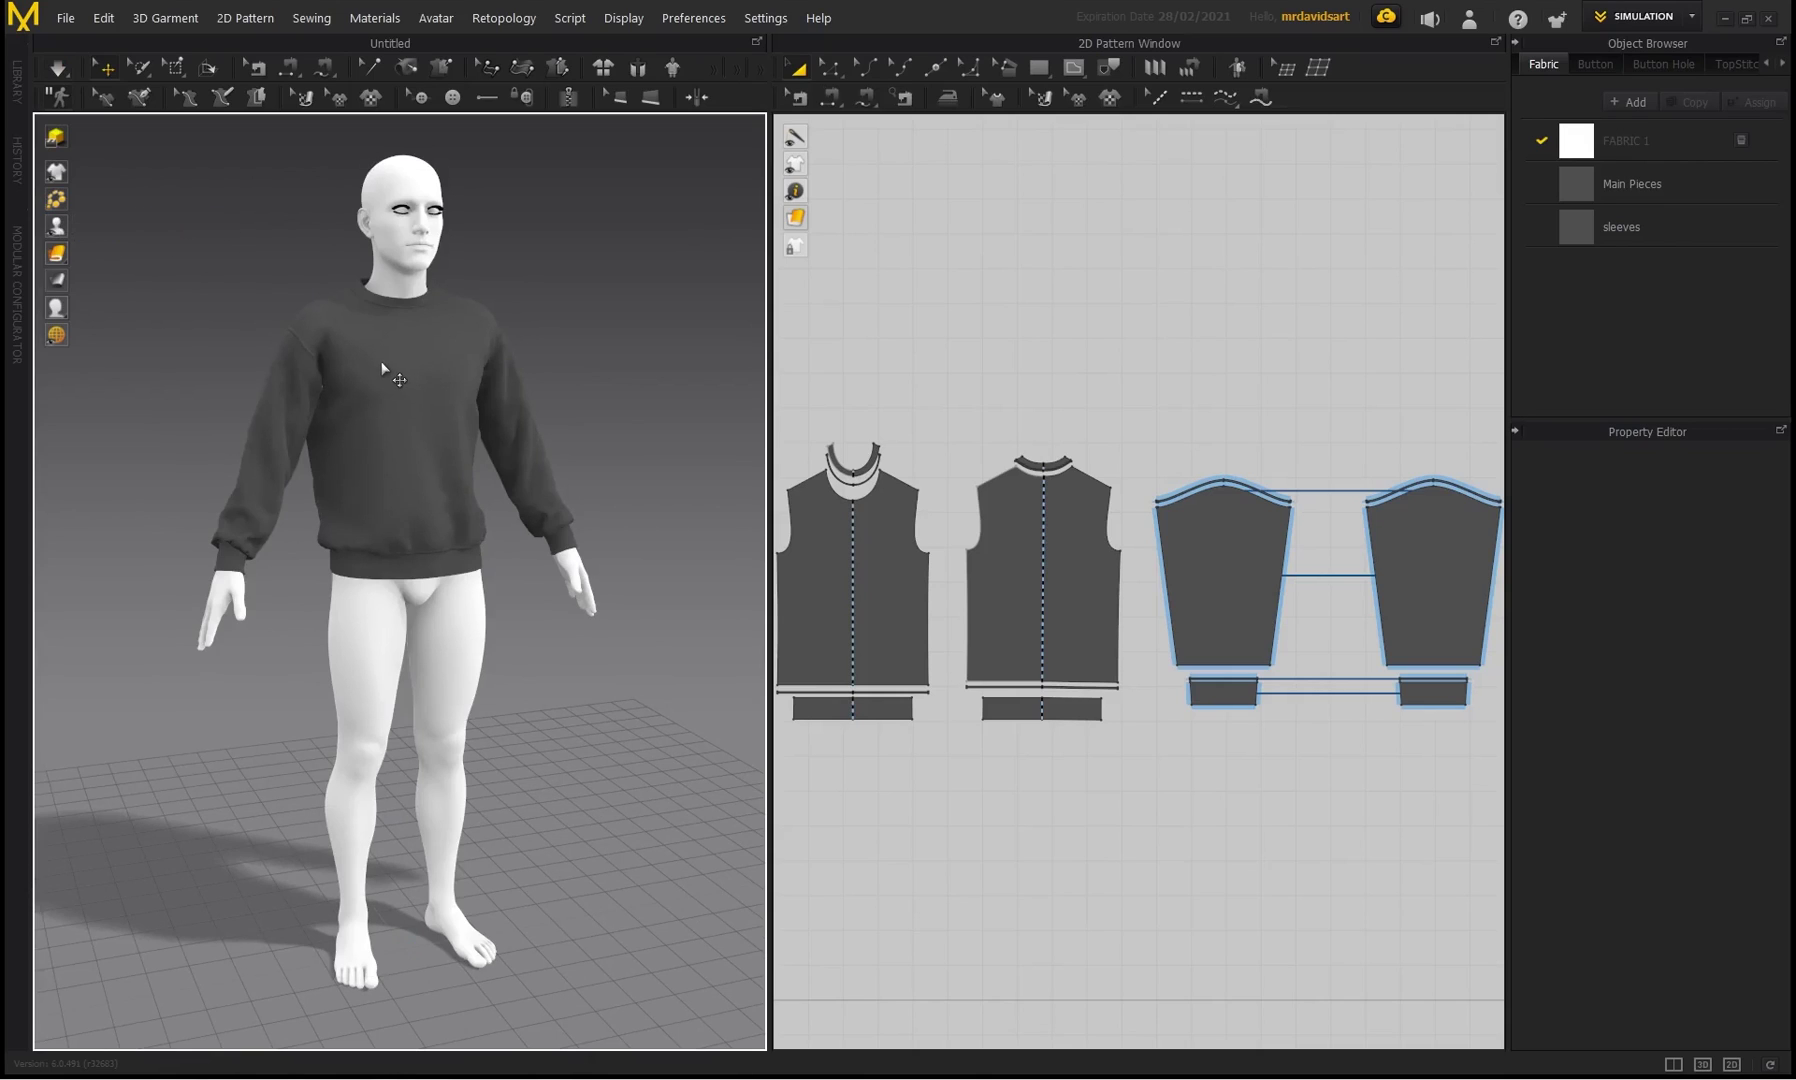
right_drag(519, 370, 526, 326)
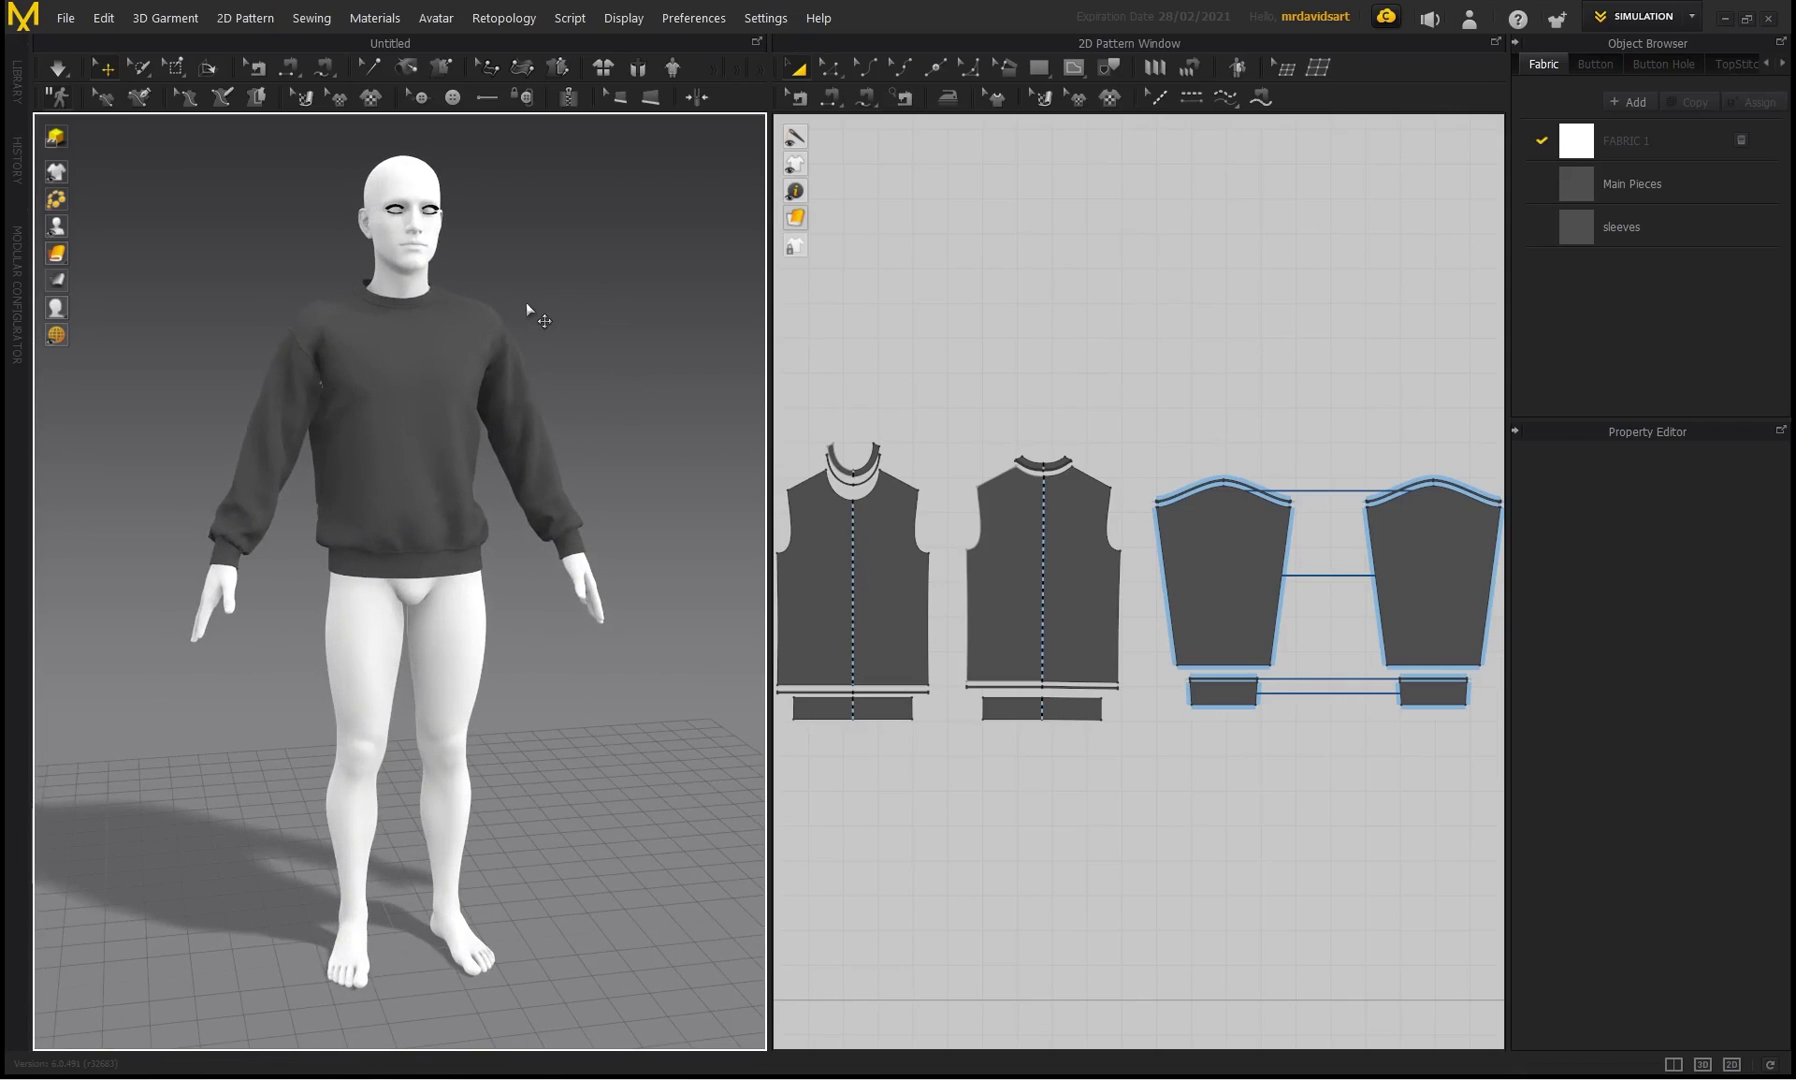
click(1690, 17)
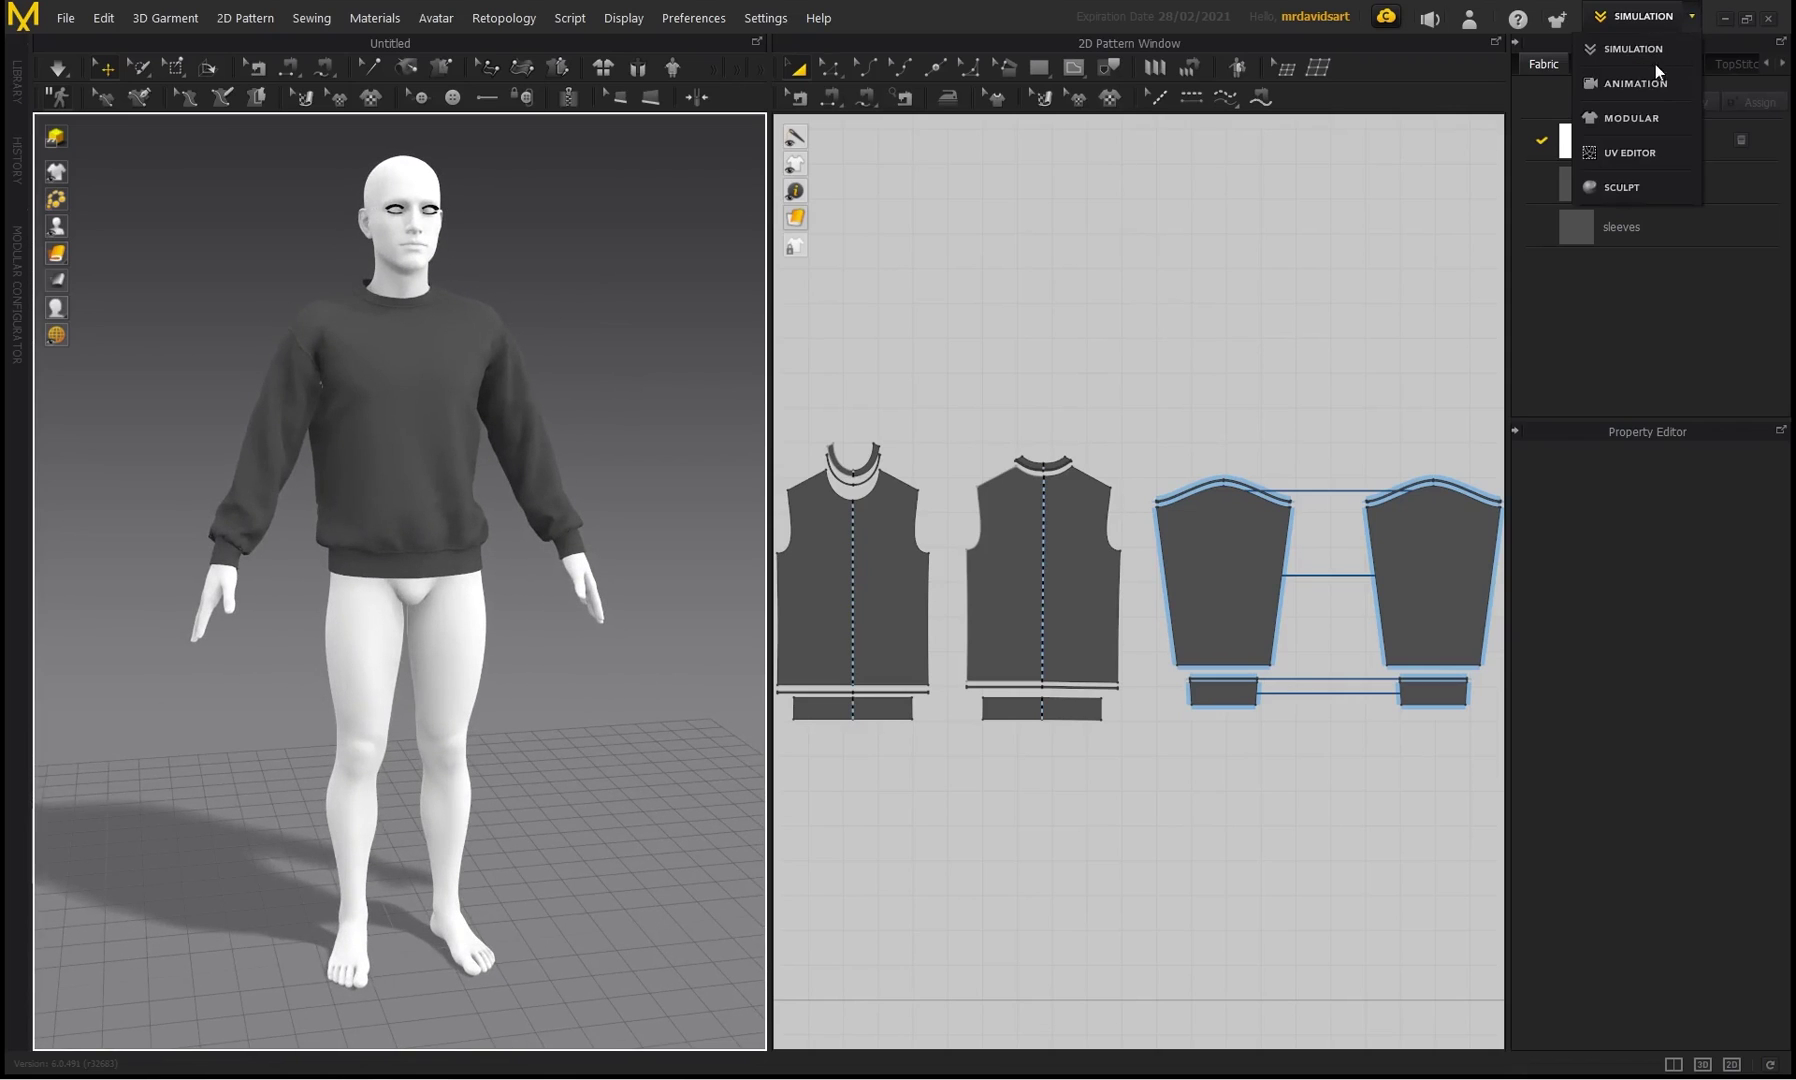
click(650, 243)
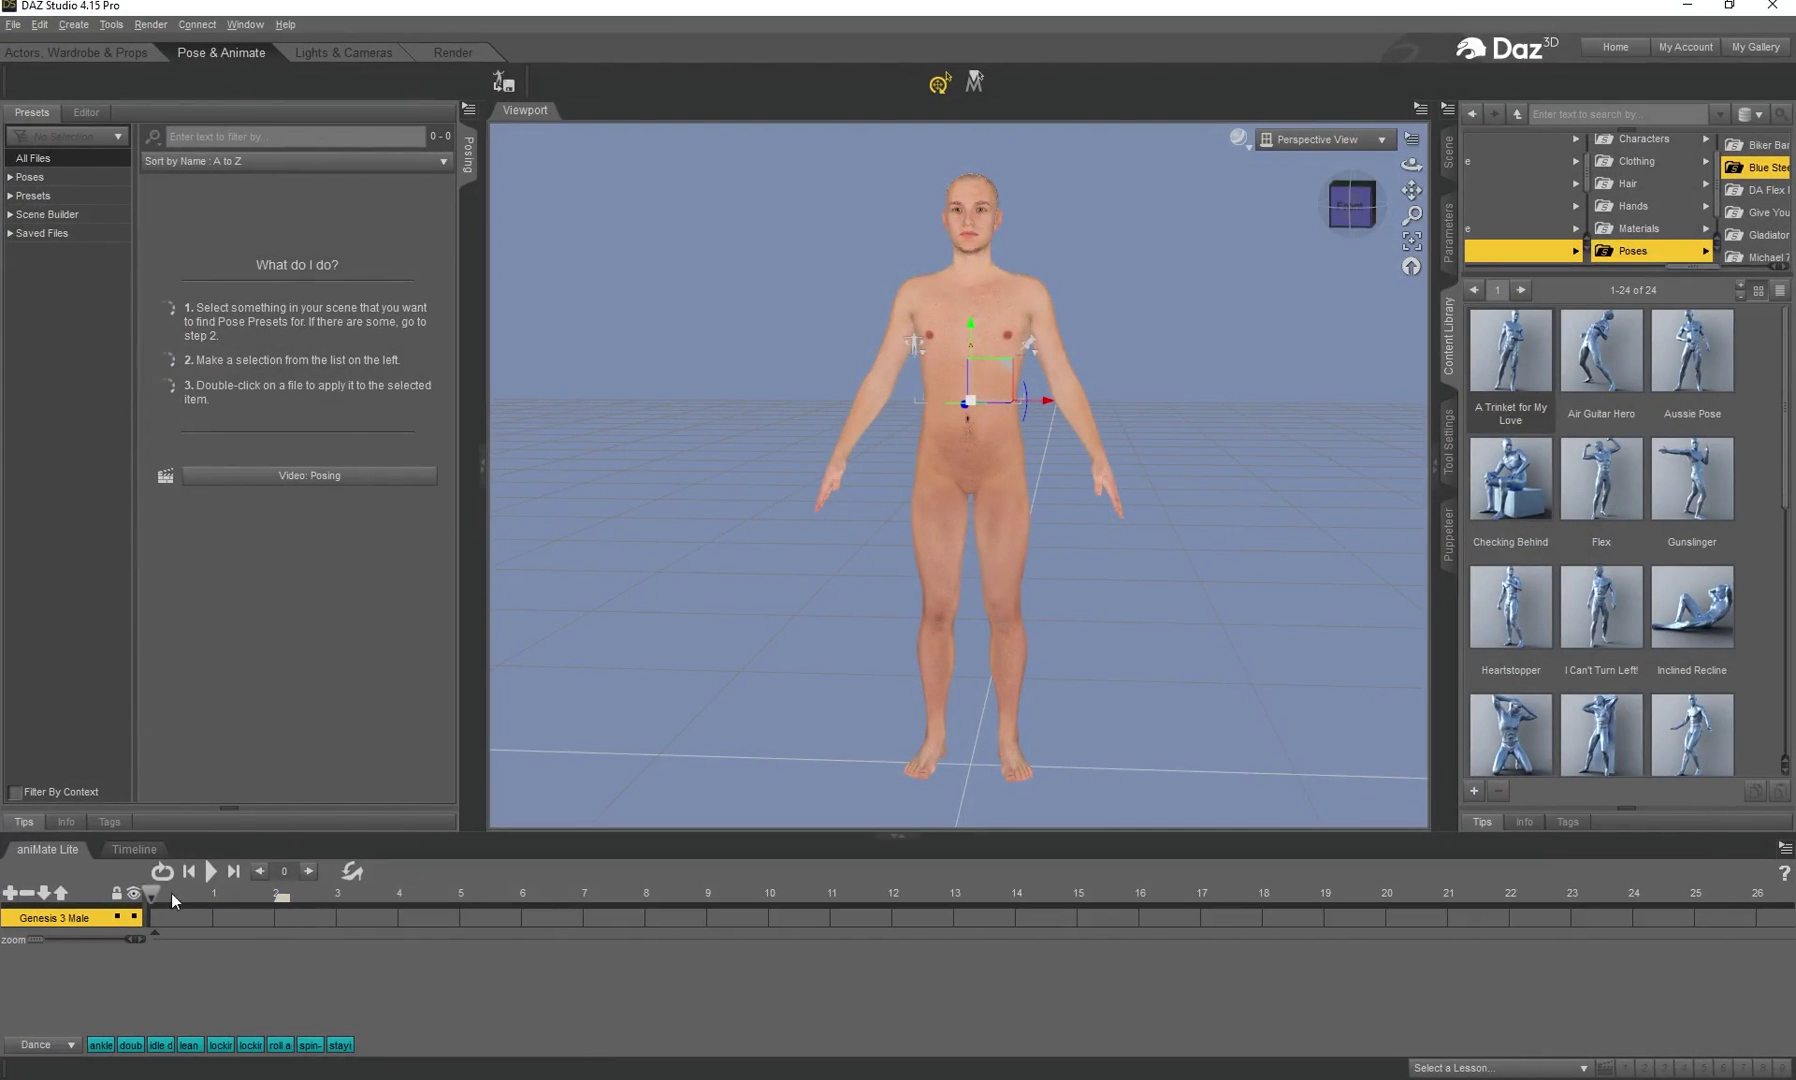
- Scrub the Genesis 3 Male's timeline between frame 0 A-pose and the flex keyframe
click(275, 899)
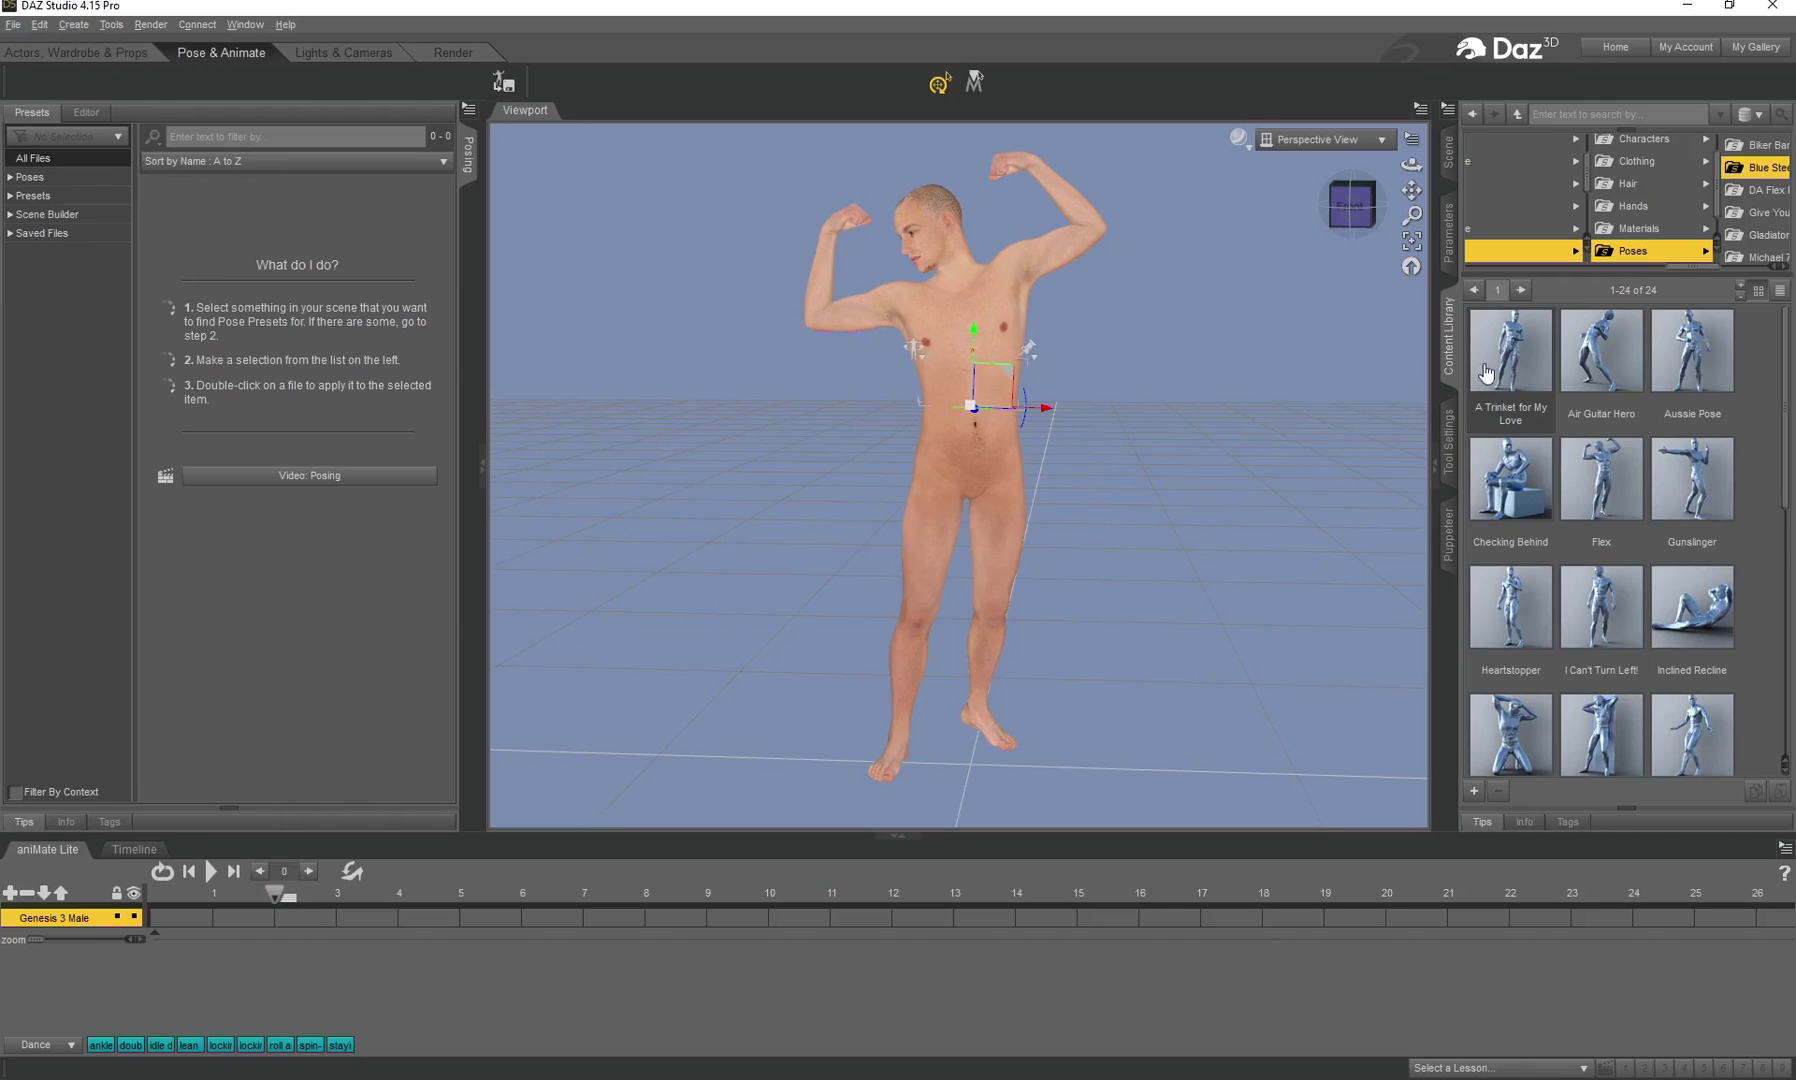
click(1593, 610)
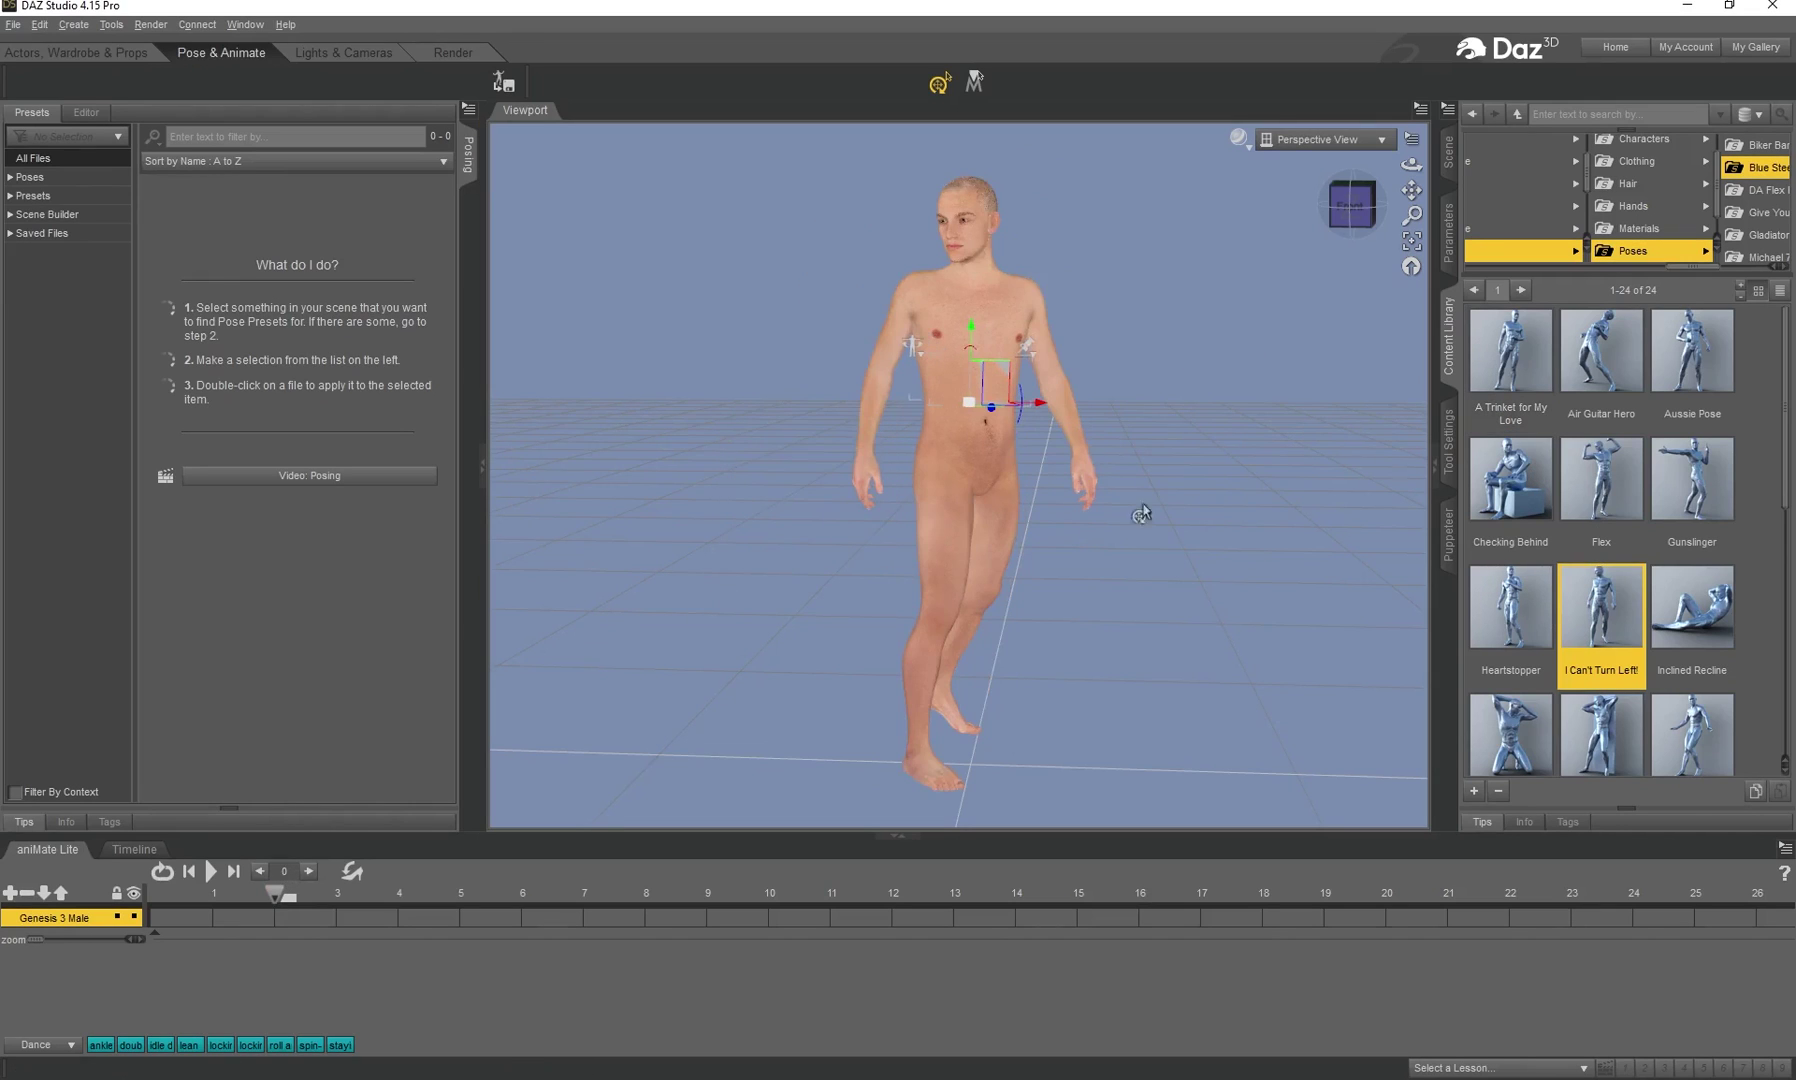
mouse_move(278, 898)
mouse_down()
mouse_move(83, 900)
mouse_move(289, 903)
mouse_up()
drag(274, 895, 150, 897)
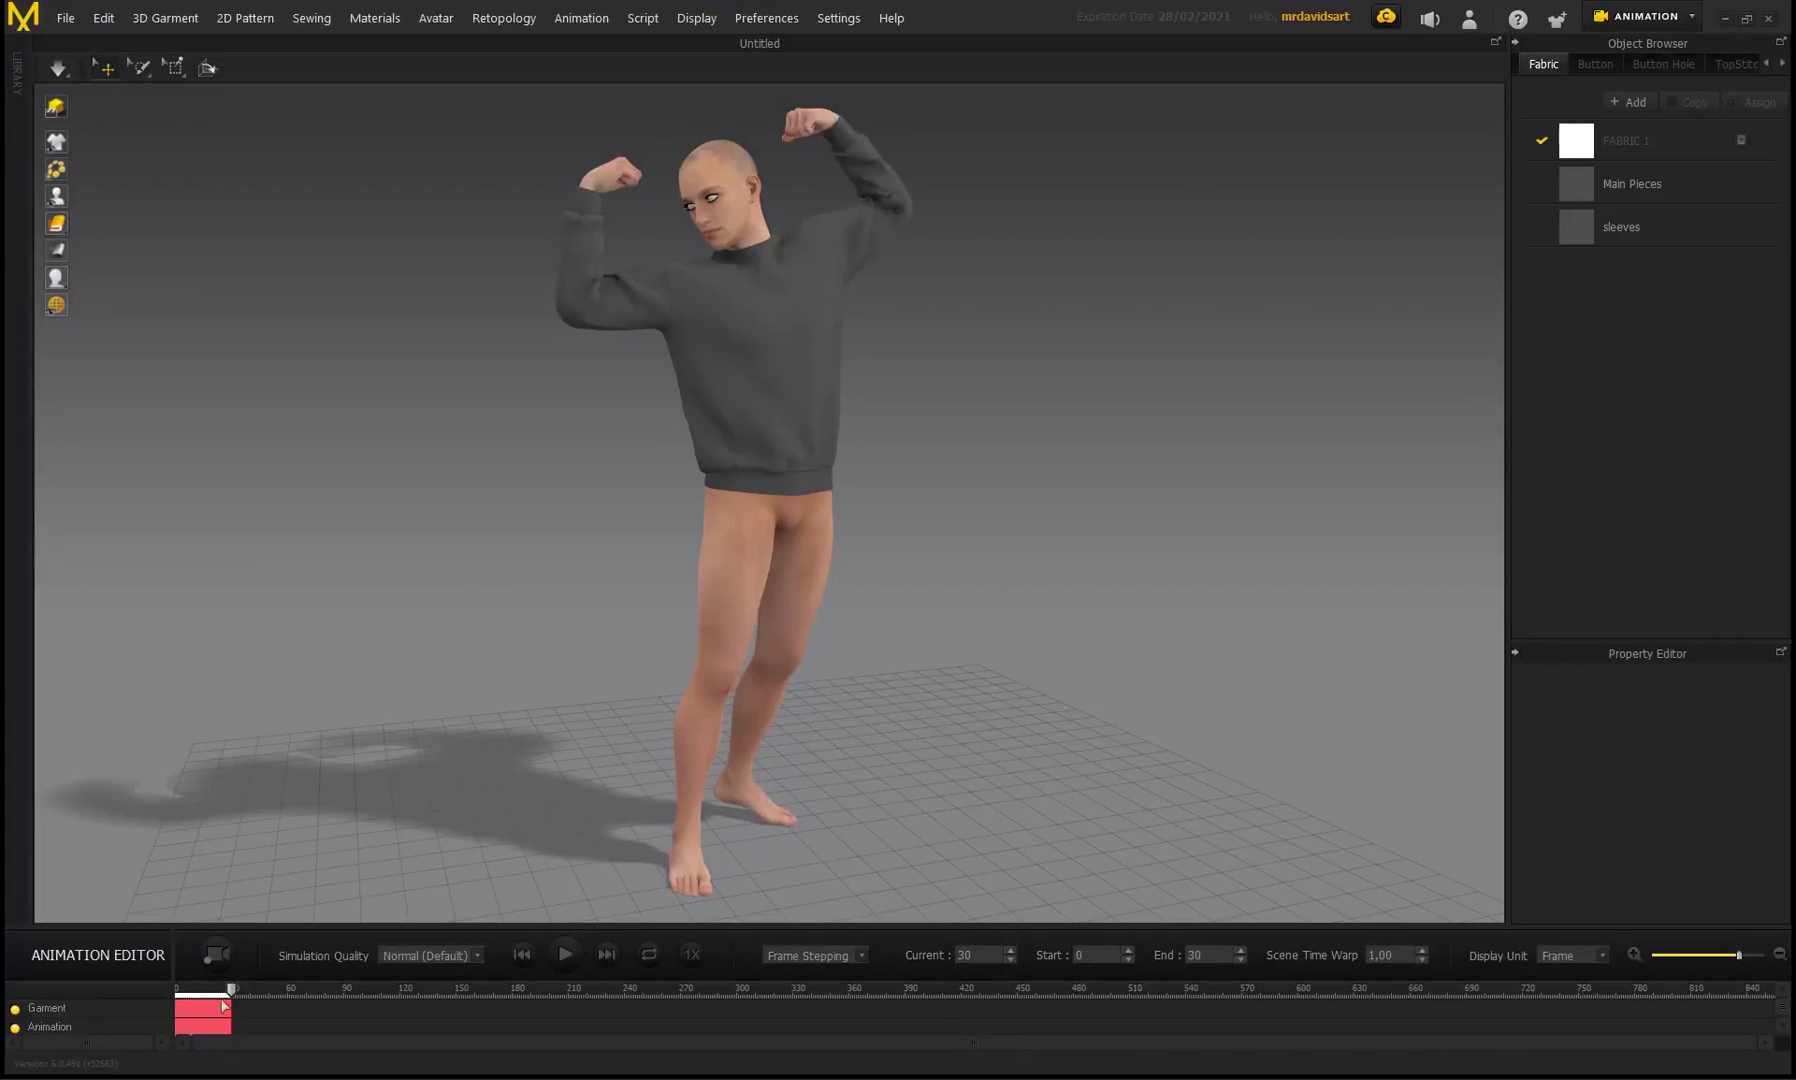
drag(230, 993, 150, 991)
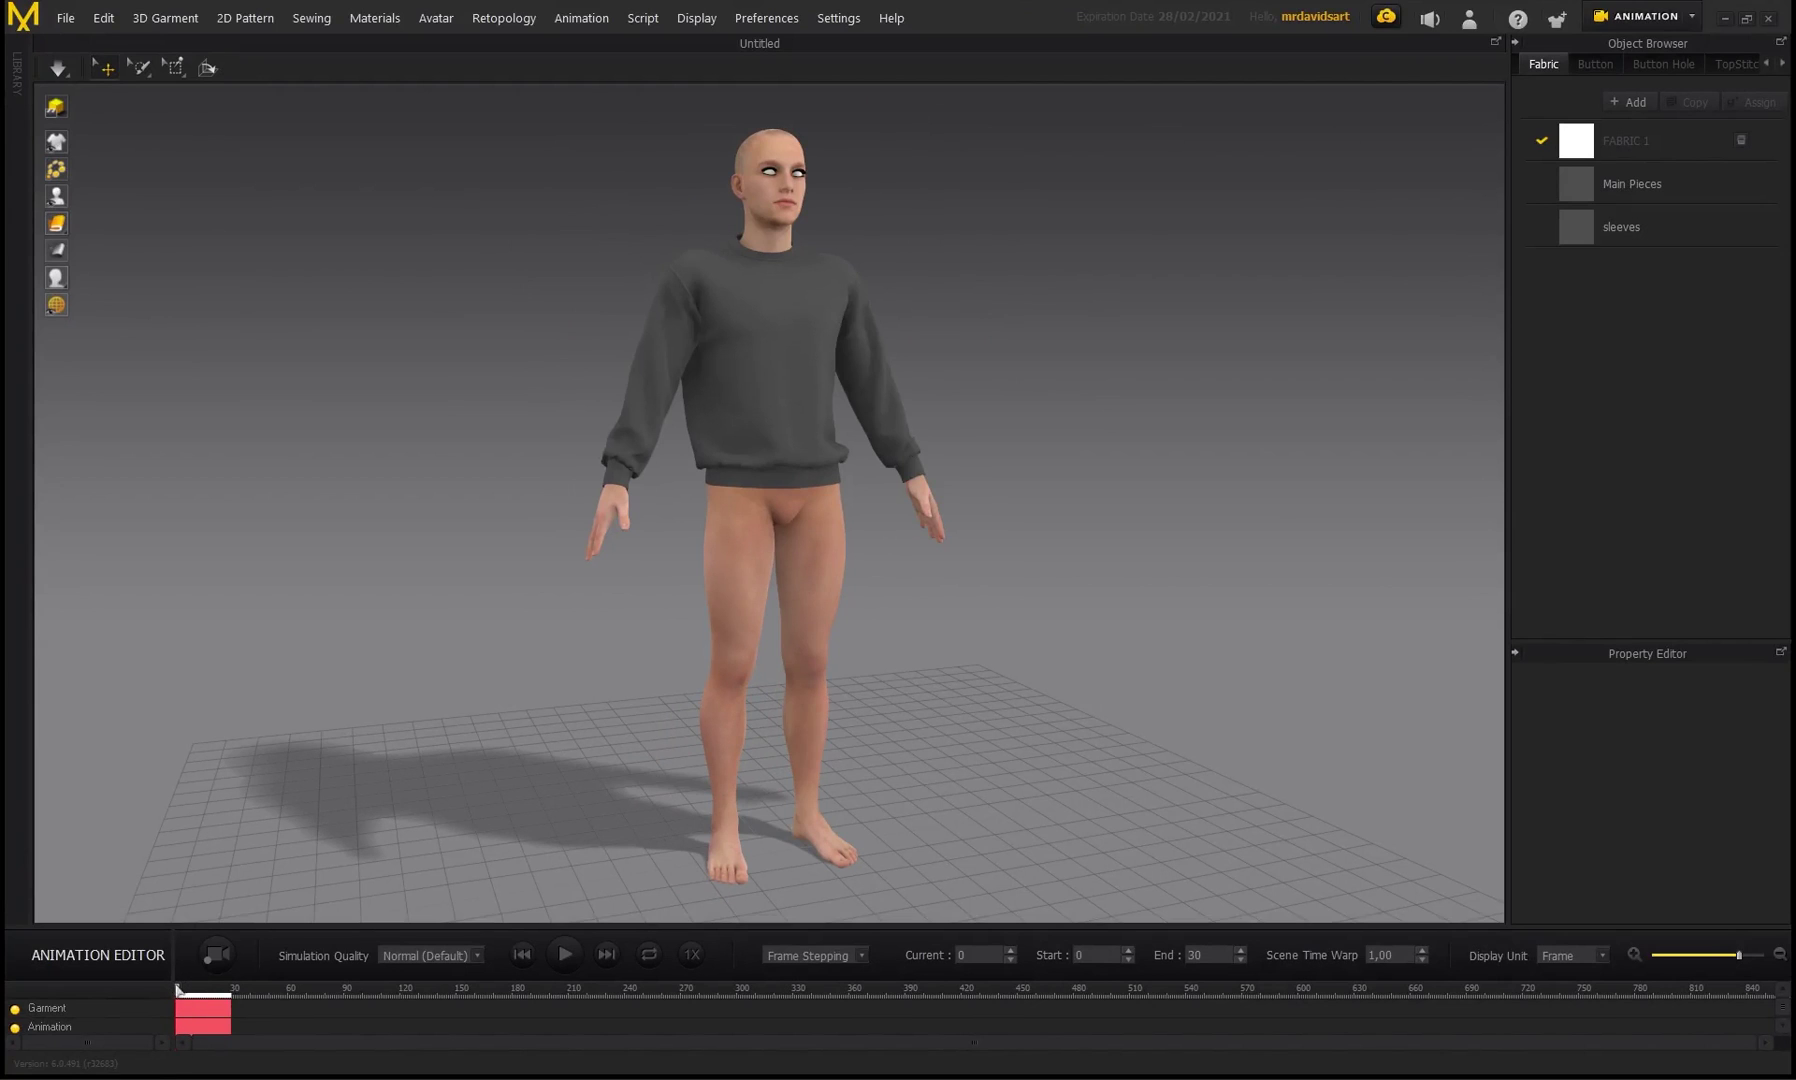
- Scrub the A-pose-to-flex animation and orbit to face the avatar, watching the sweatshirt follow the rising arms
mouse_move(180, 991)
mouse_down()
mouse_move(230, 995)
mouse_move(166, 1002)
mouse_up()
right_drag(1044, 470, 973, 472)
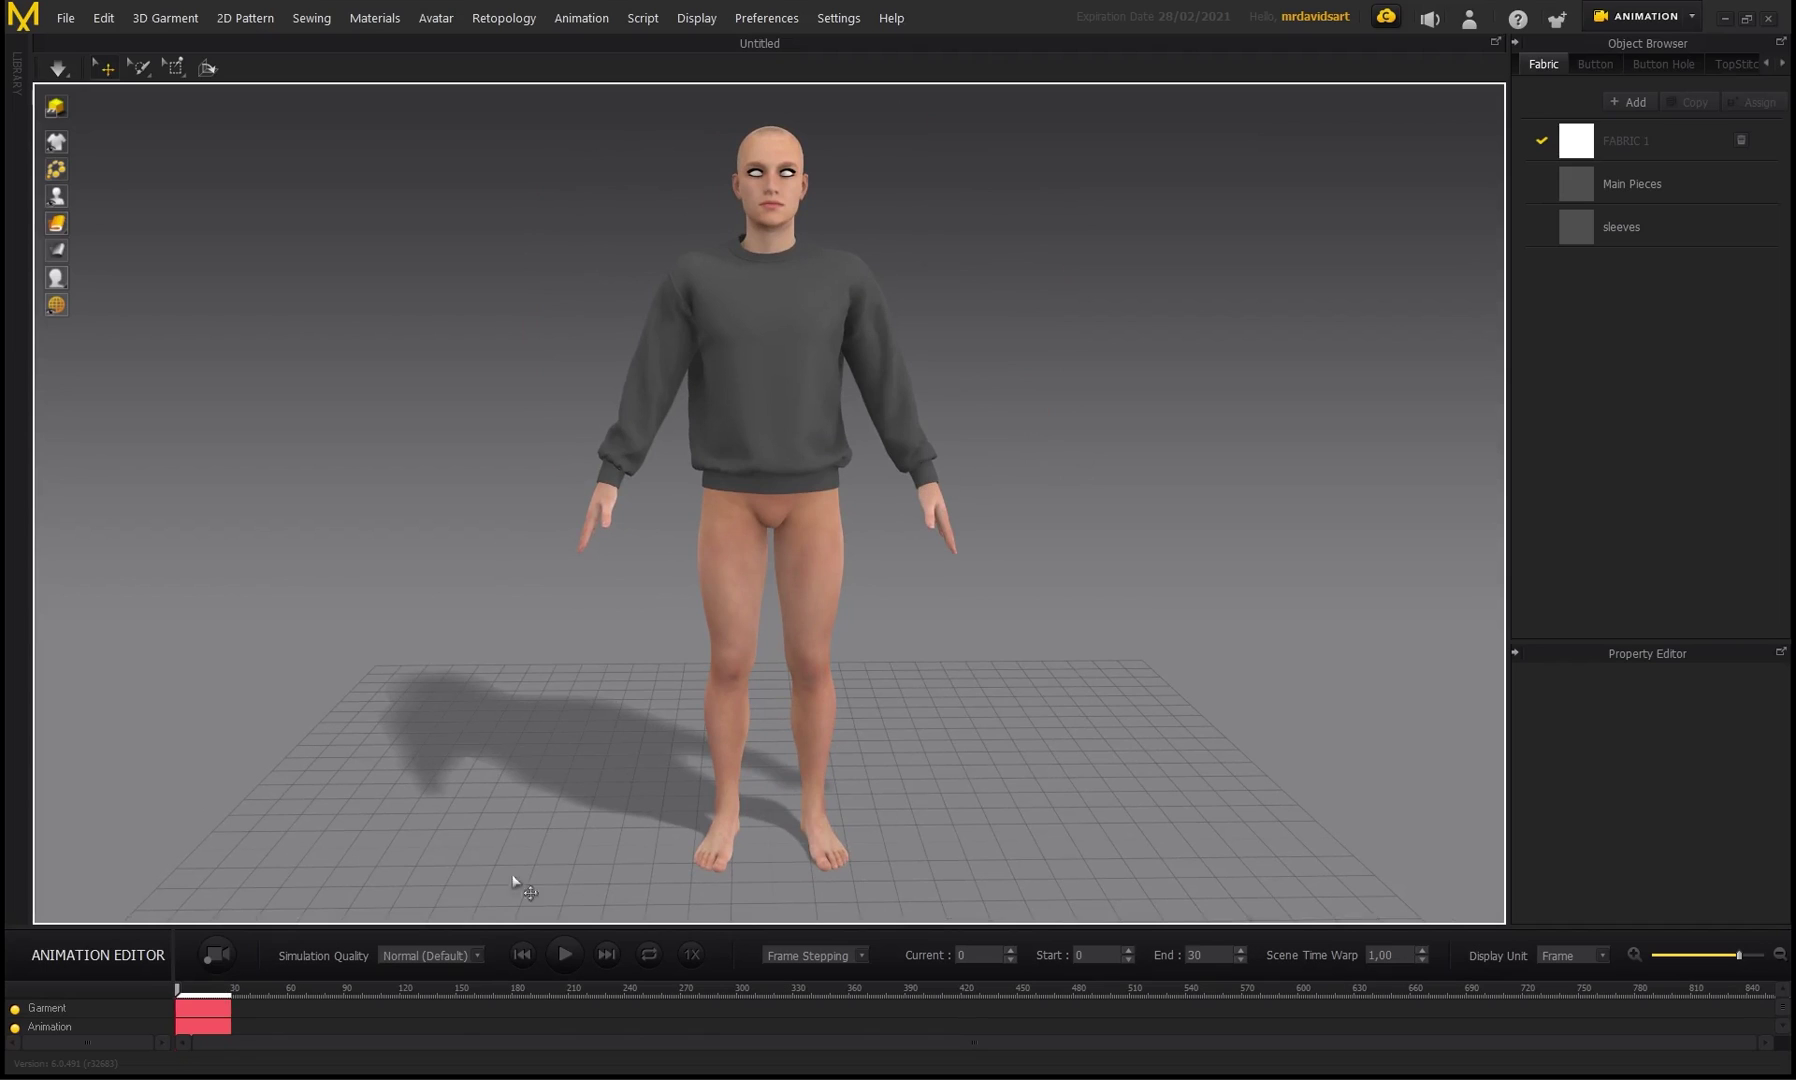
mouse_move(171, 983)
mouse_down()
mouse_move(235, 990)
mouse_move(205, 990)
mouse_up()
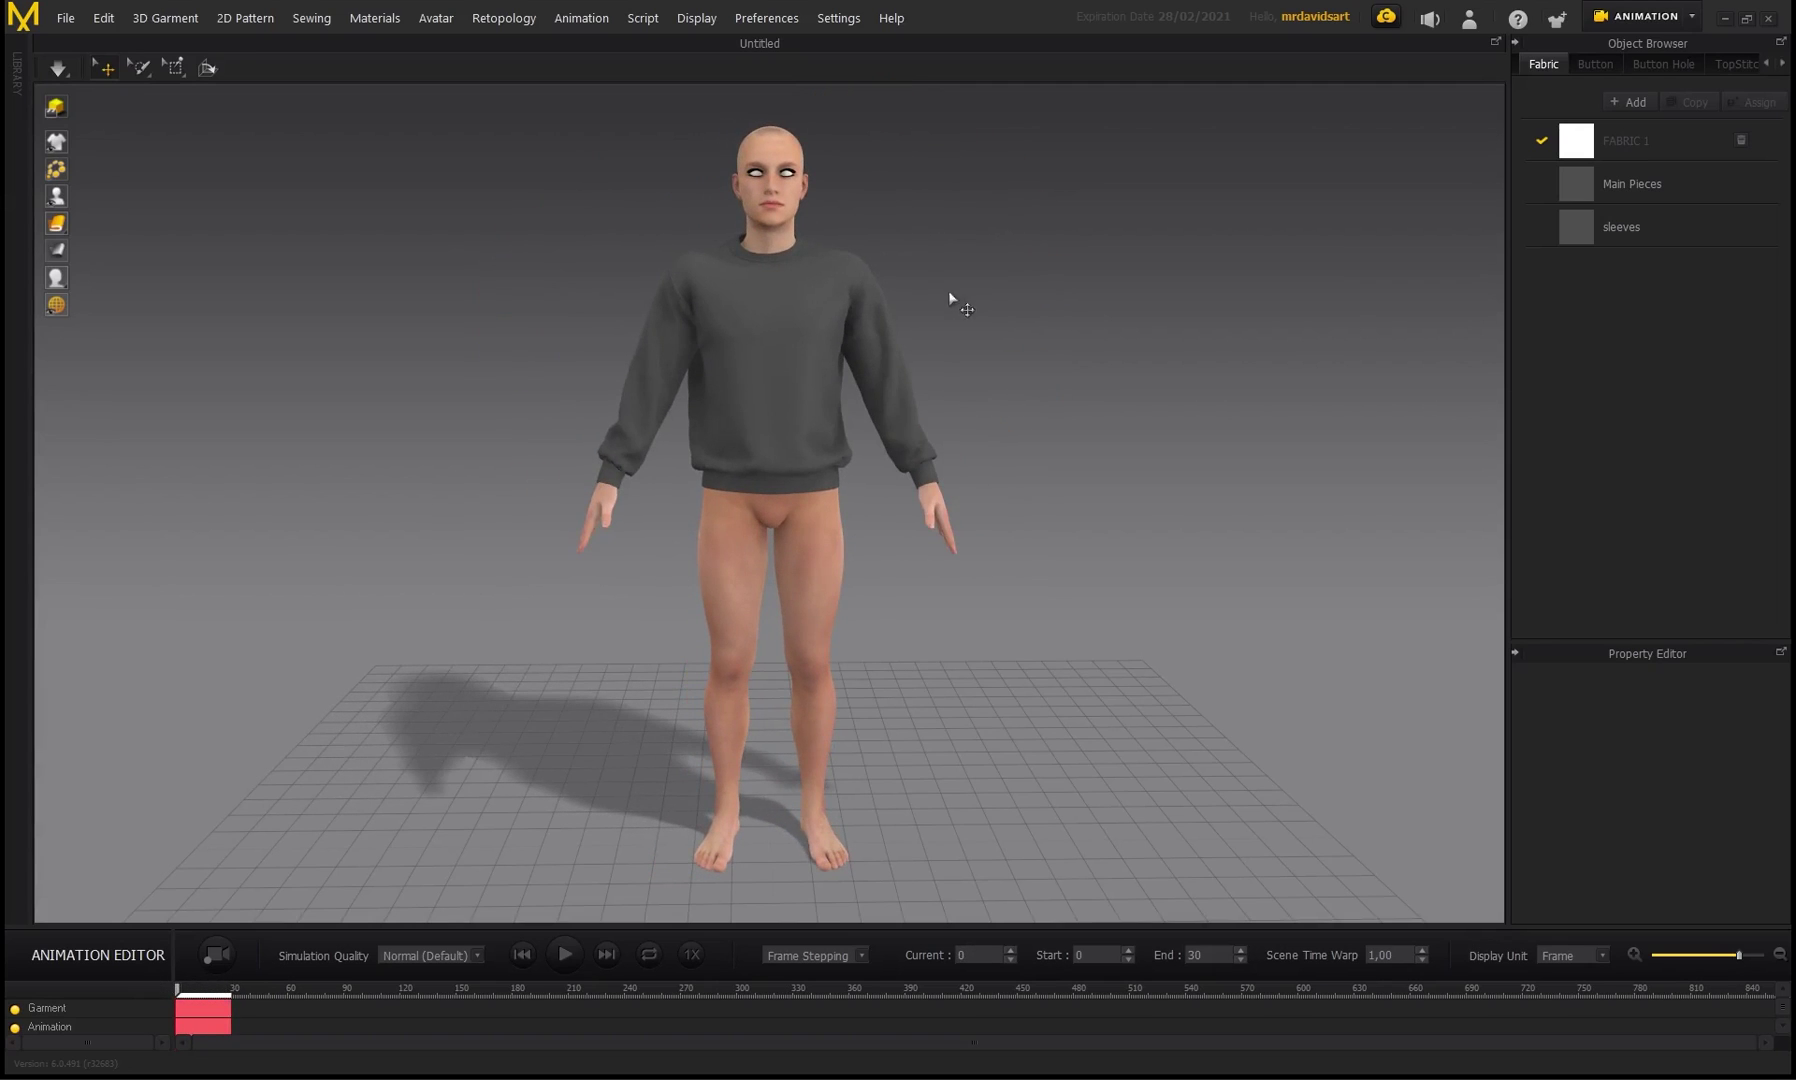
click(1632, 20)
- Orbit to a three-quarter view in Simulation mode, then return to Animation and scrub to frame 29
click(1612, 52)
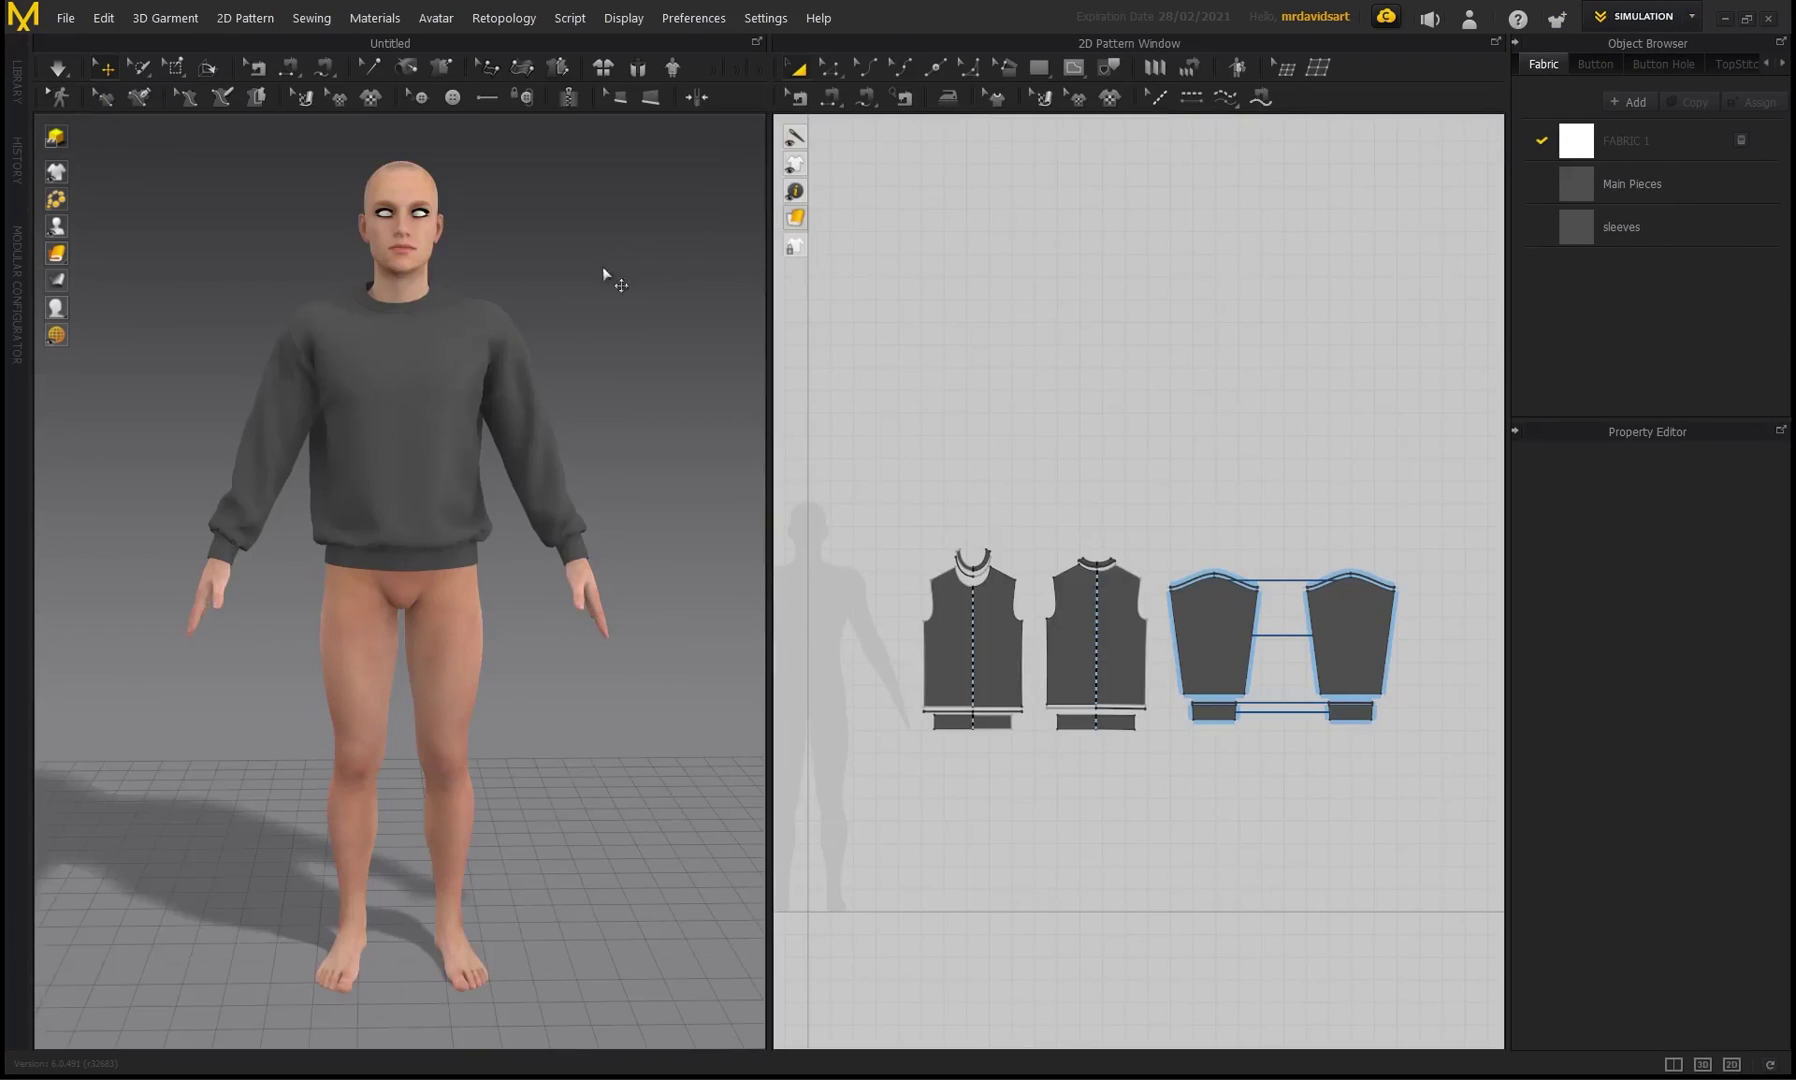
right_drag(416, 266, 500, 355)
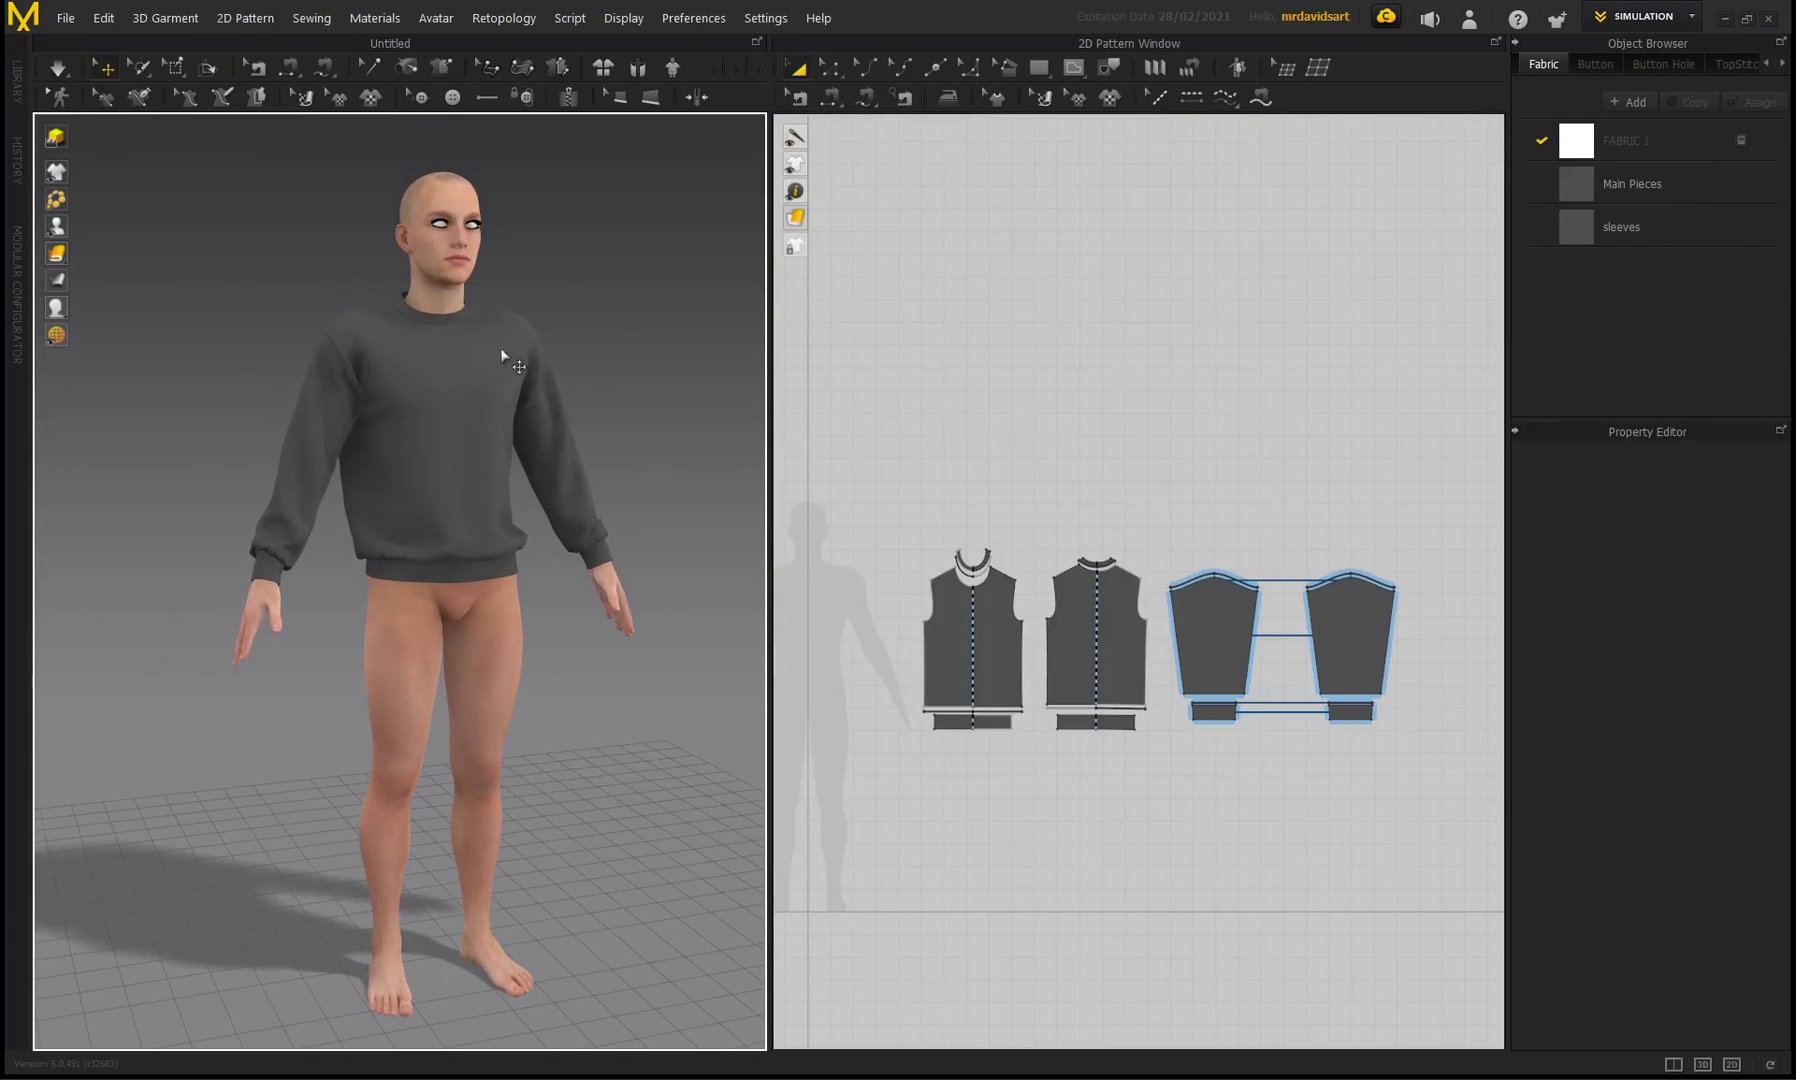
click(1691, 17)
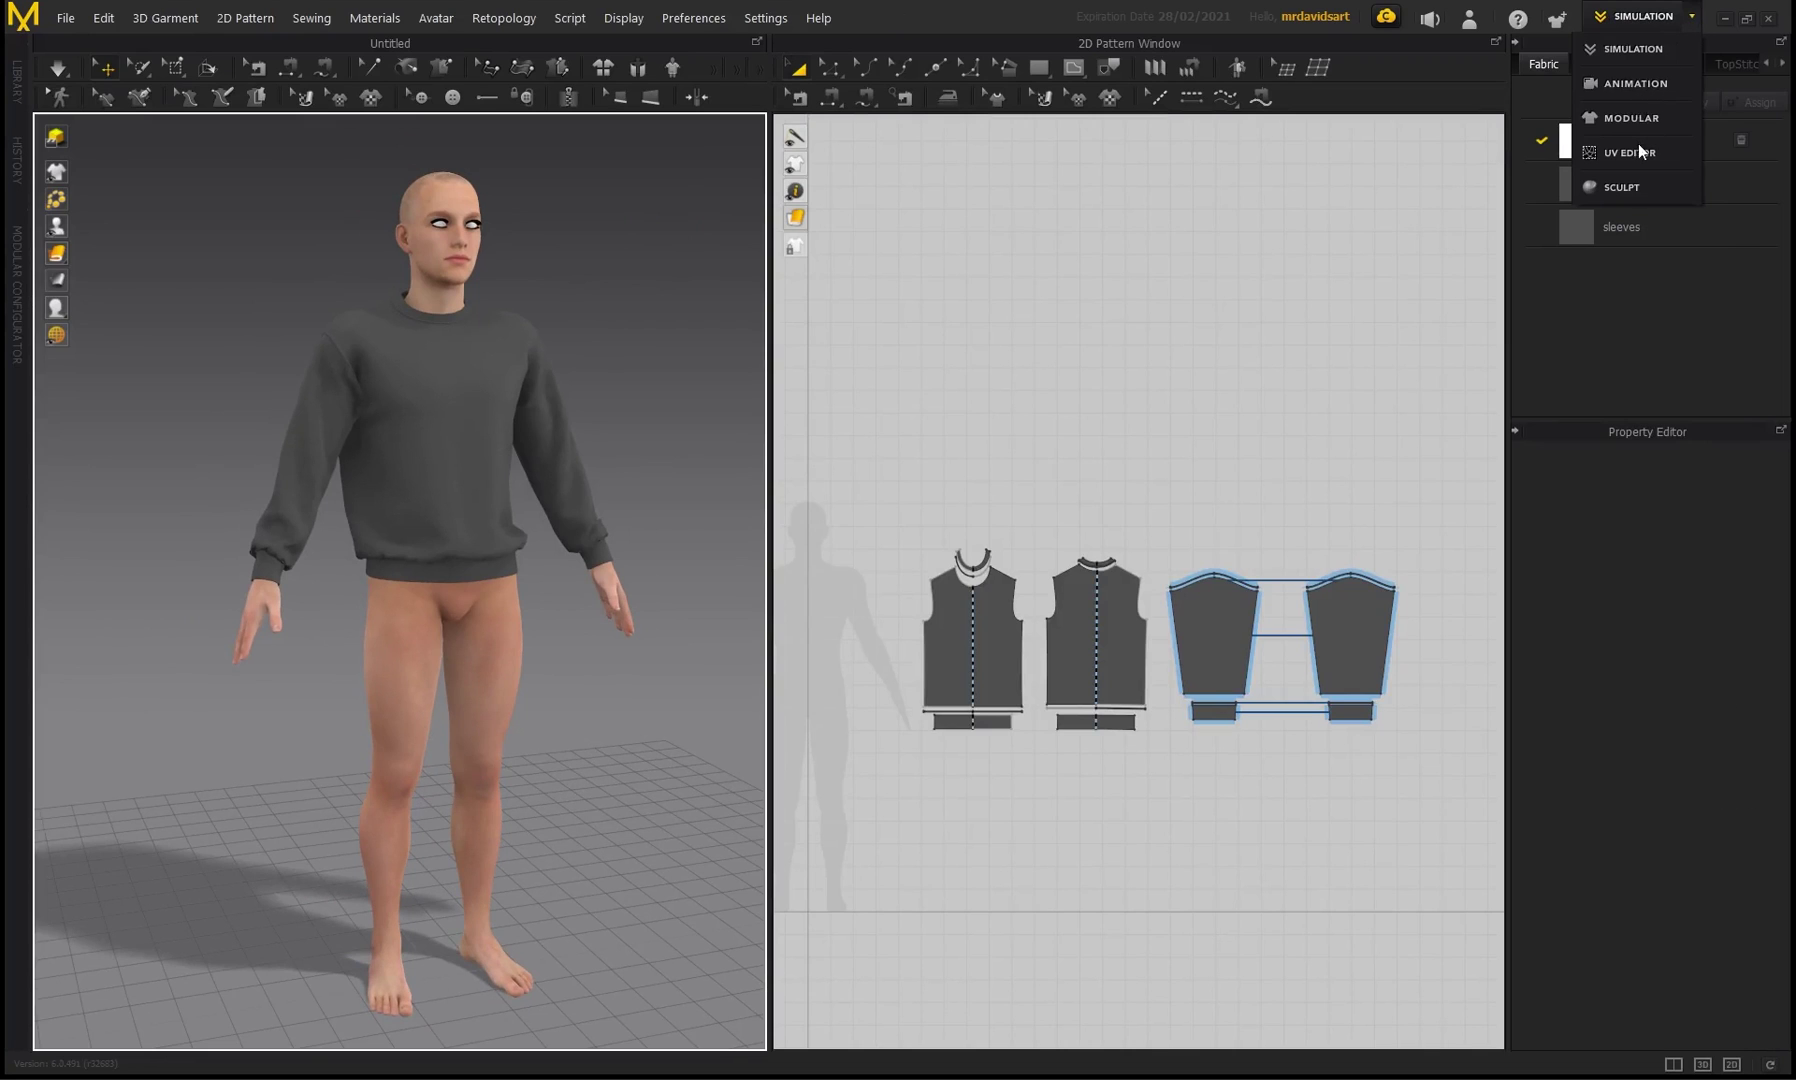
click(1626, 85)
drag(172, 995, 230, 998)
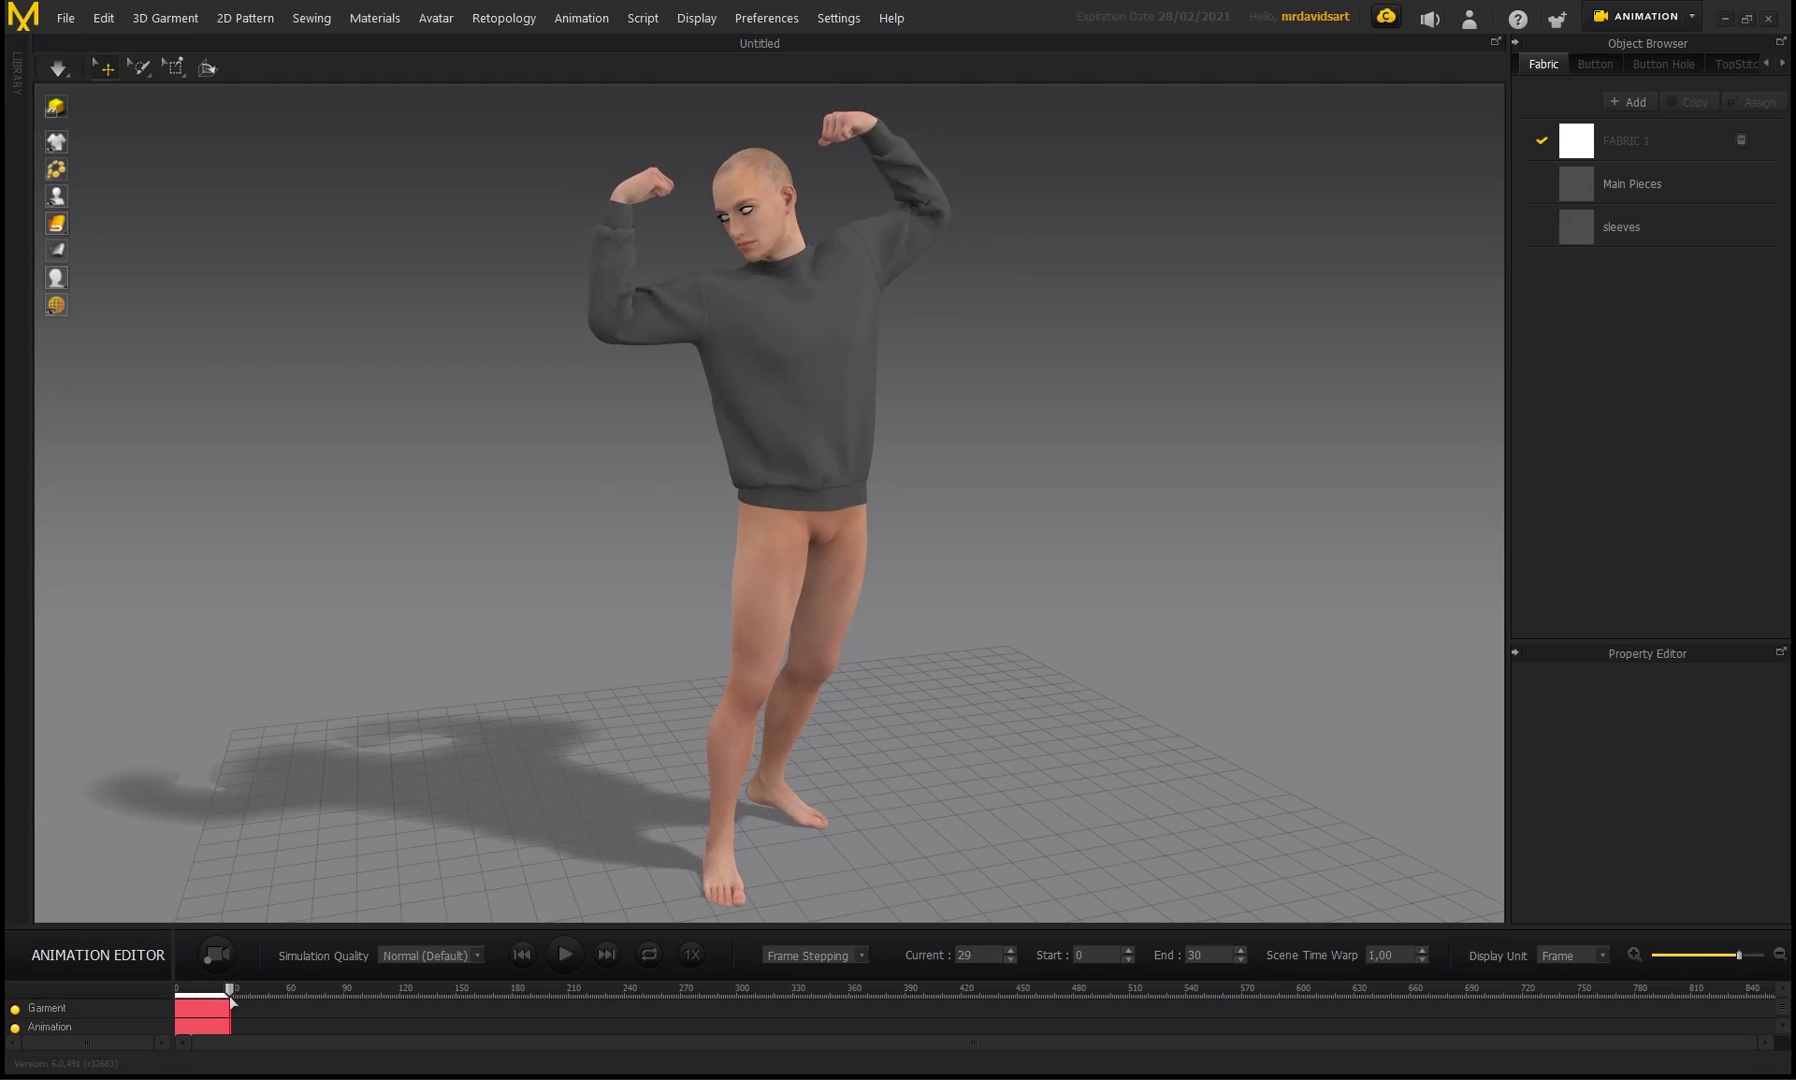